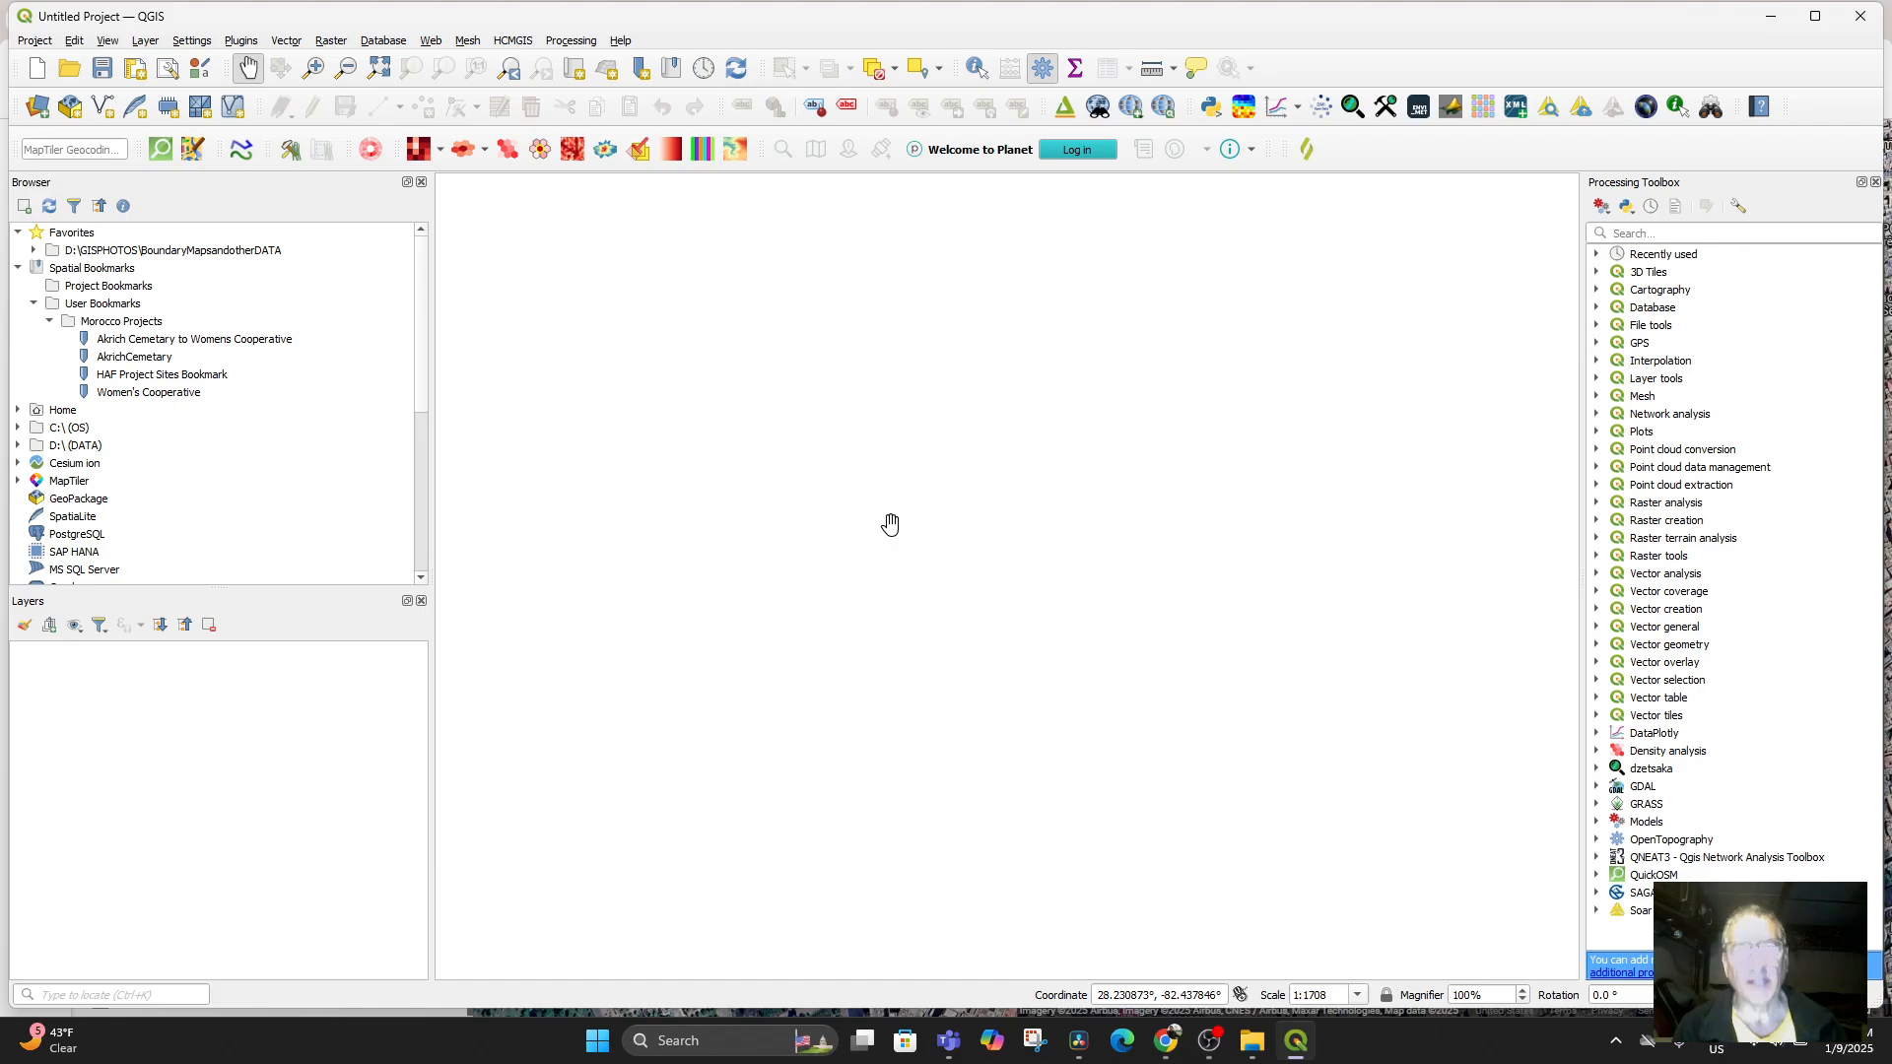
Find the QuickMapServices plugin with the search "quickmap" and make sure it is installed
{"action": "left_click", "coordinate": [246, 45]}
{"action": "left_click", "coordinate": [264, 61]}
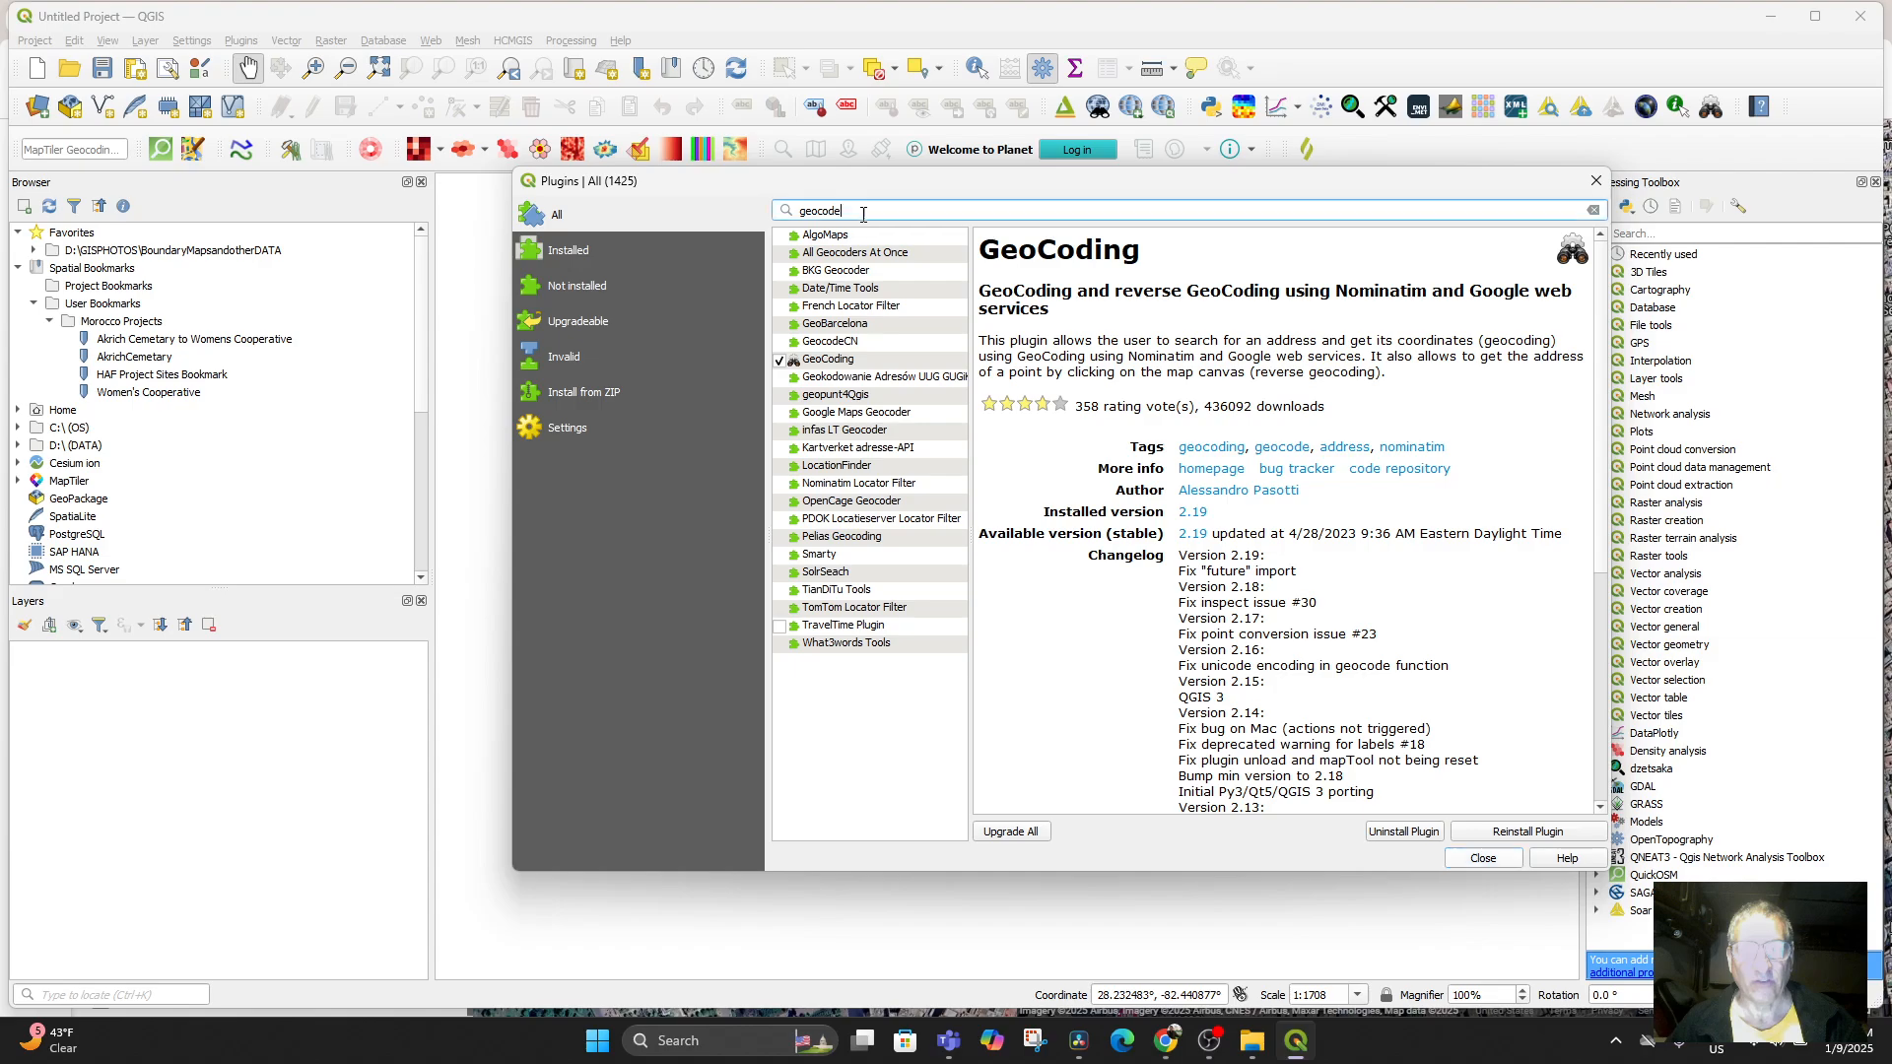
{"action": "type", "text": "q"}
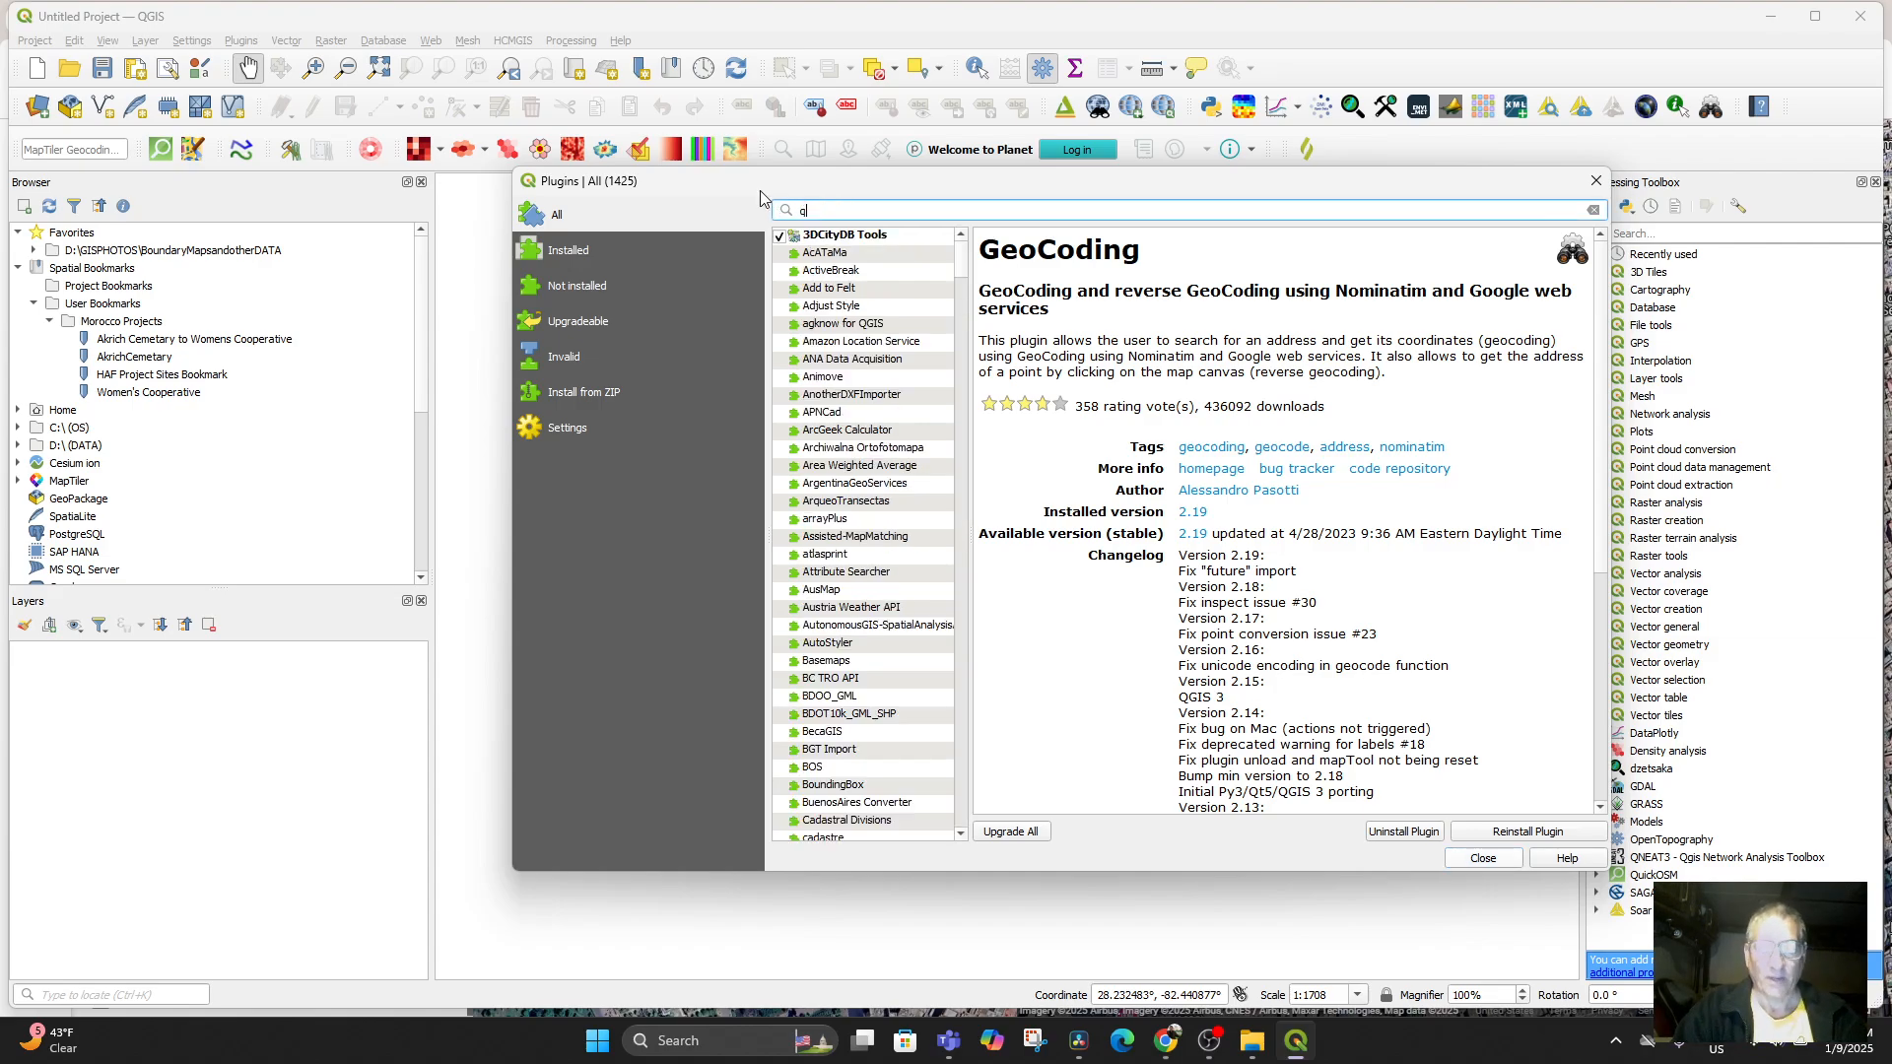
{"action": "type", "text": "uickmap"}
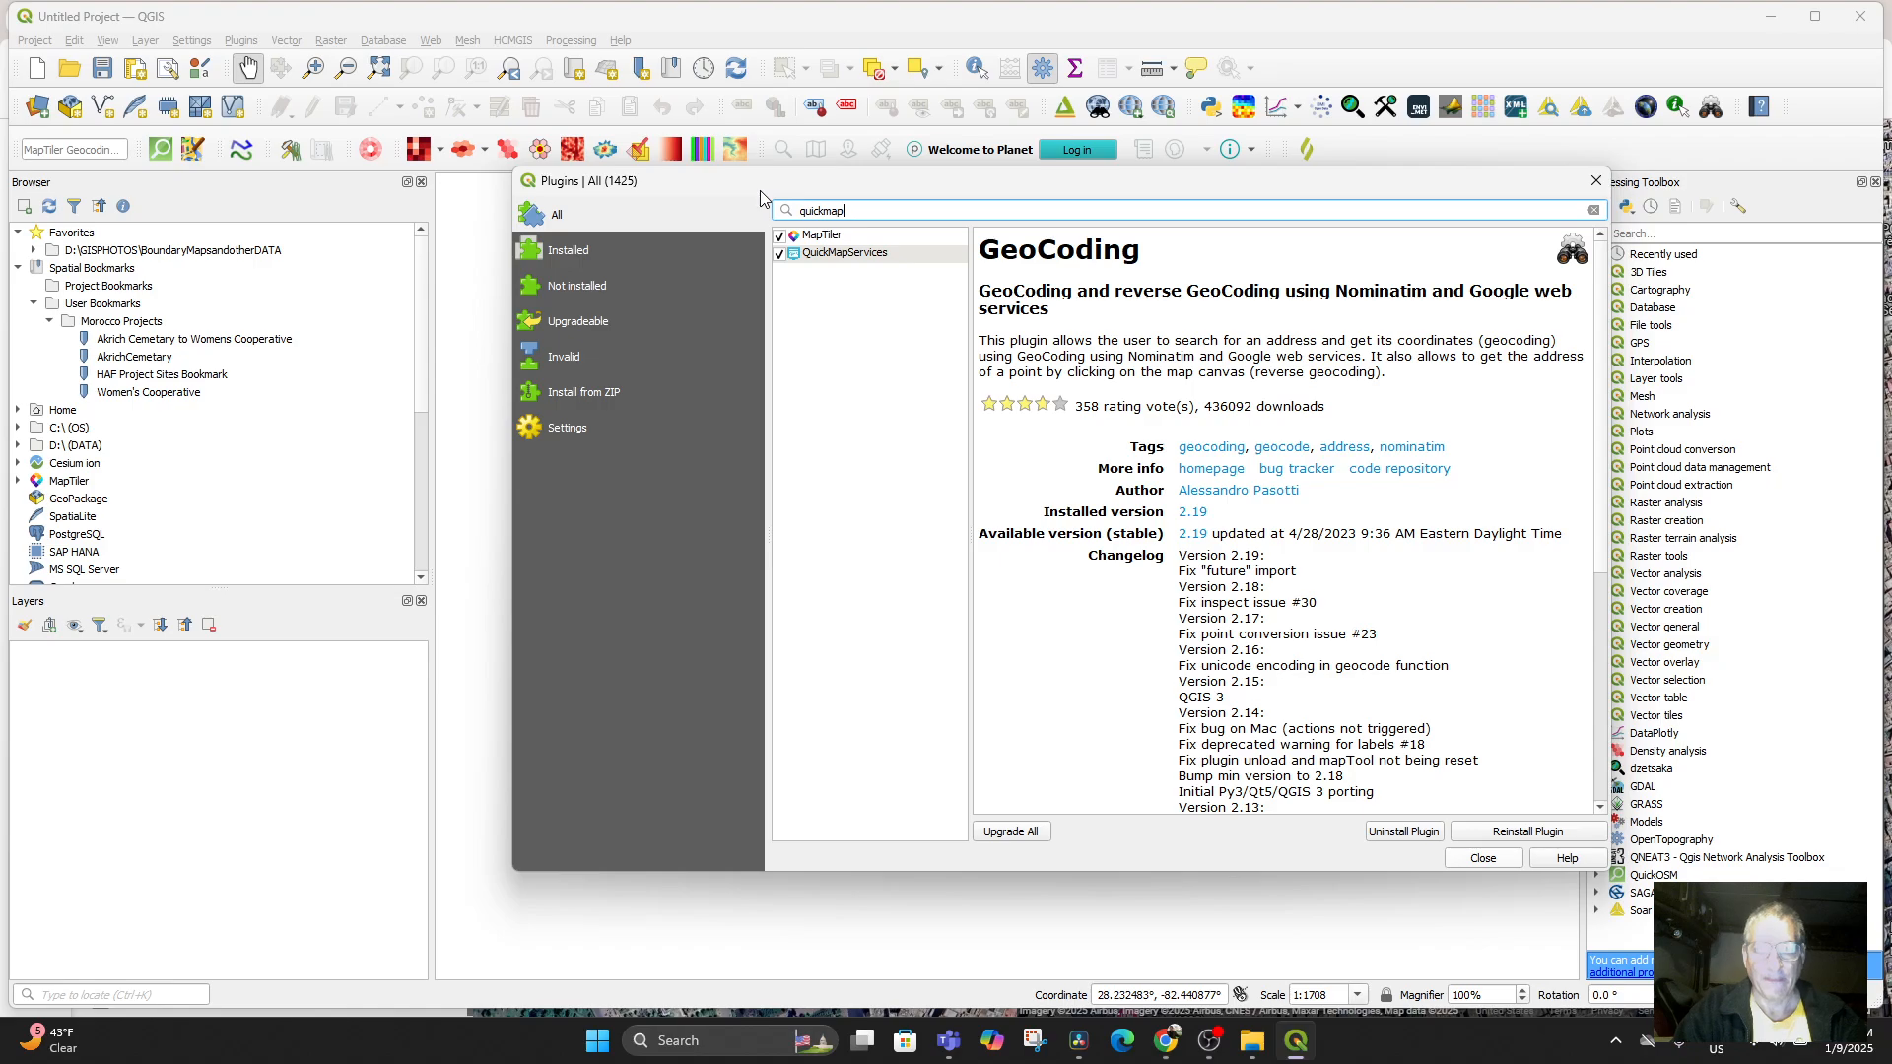
{"action": "left_click", "coordinate": [845, 254]}
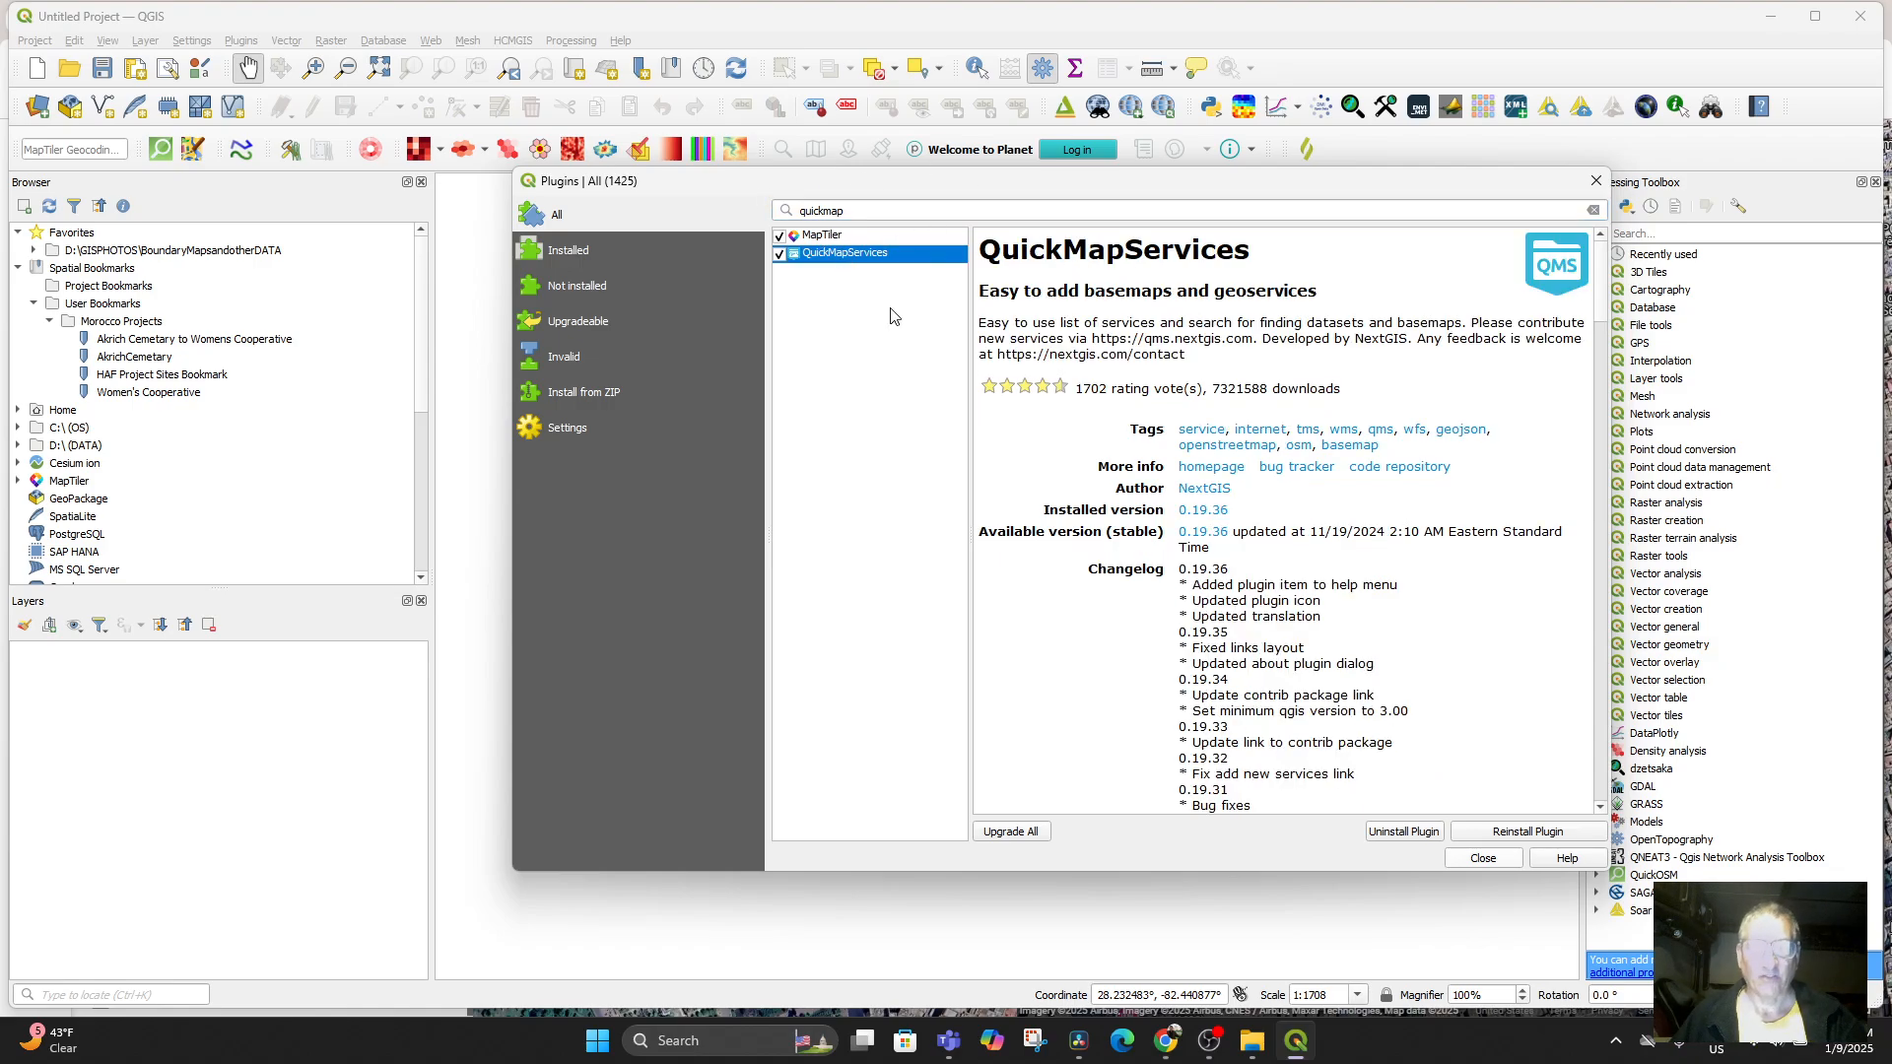
{"action": "left_click", "coordinate": [1519, 833]}
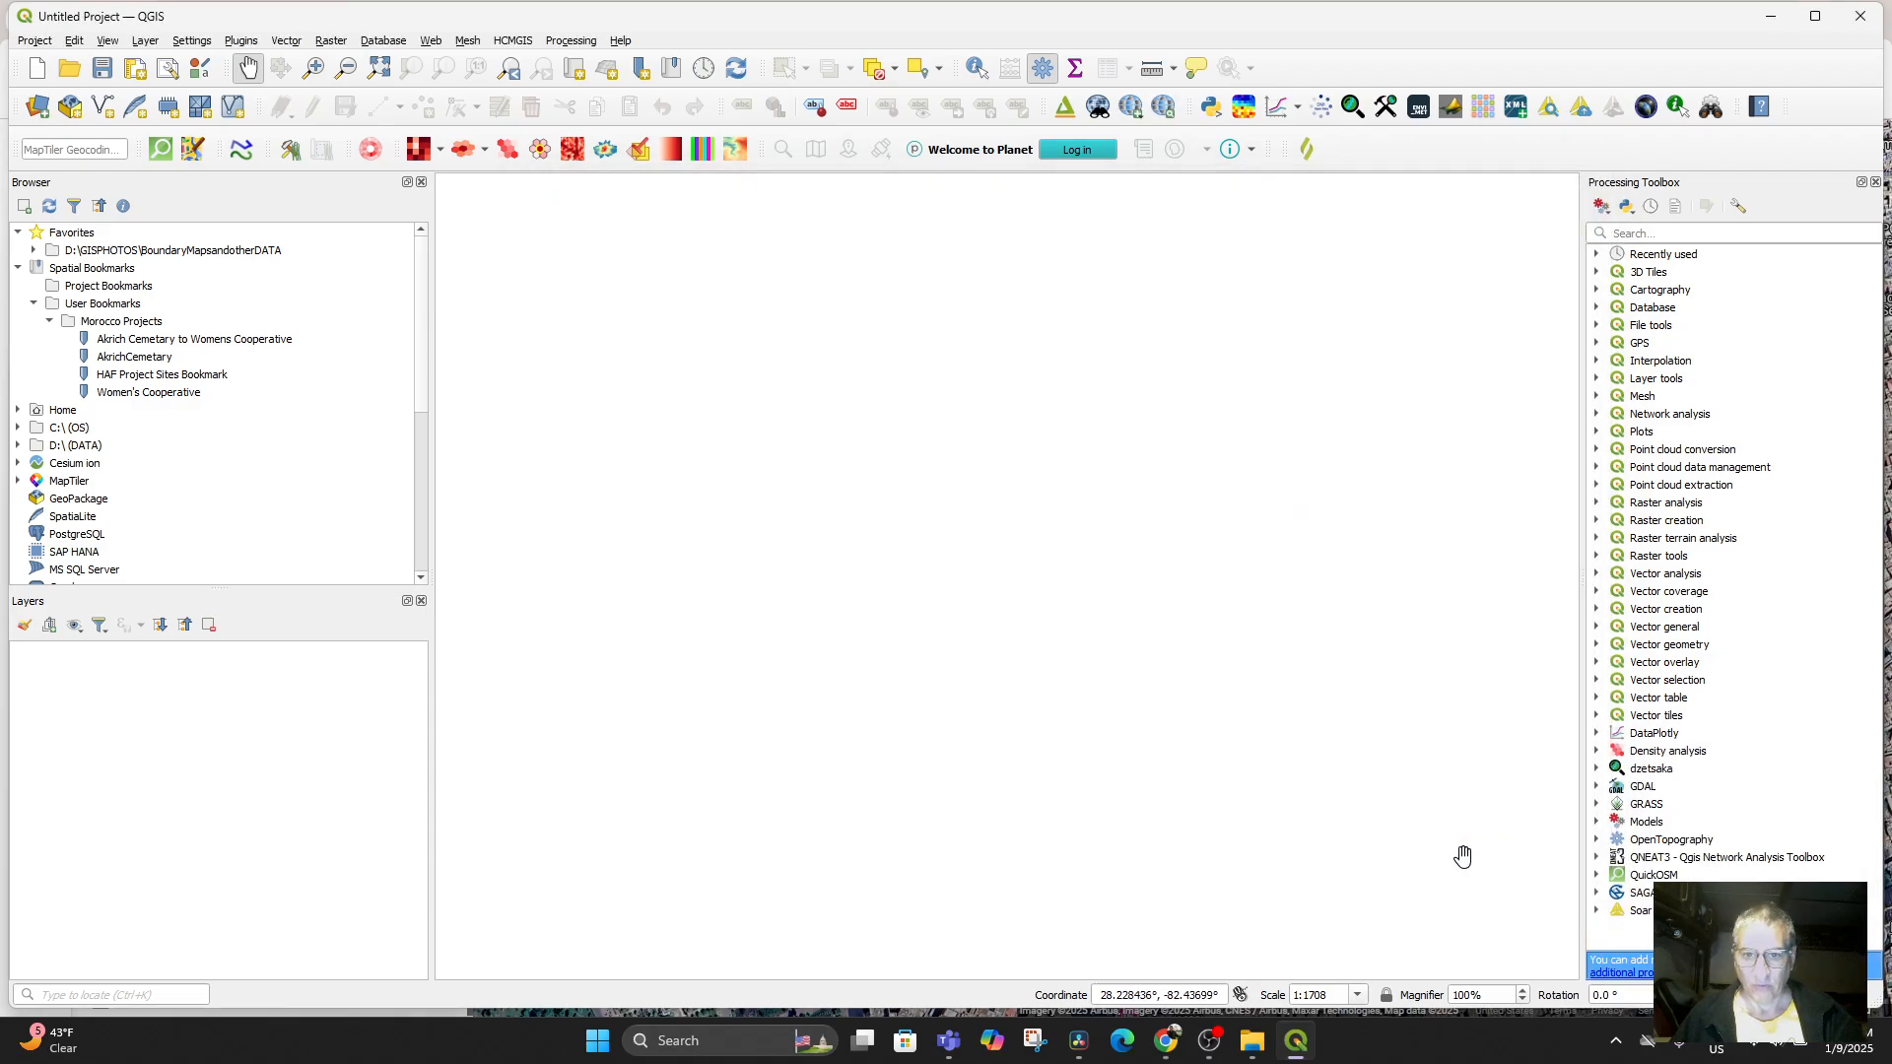
{"action": "left_click", "coordinate": [1483, 860]}
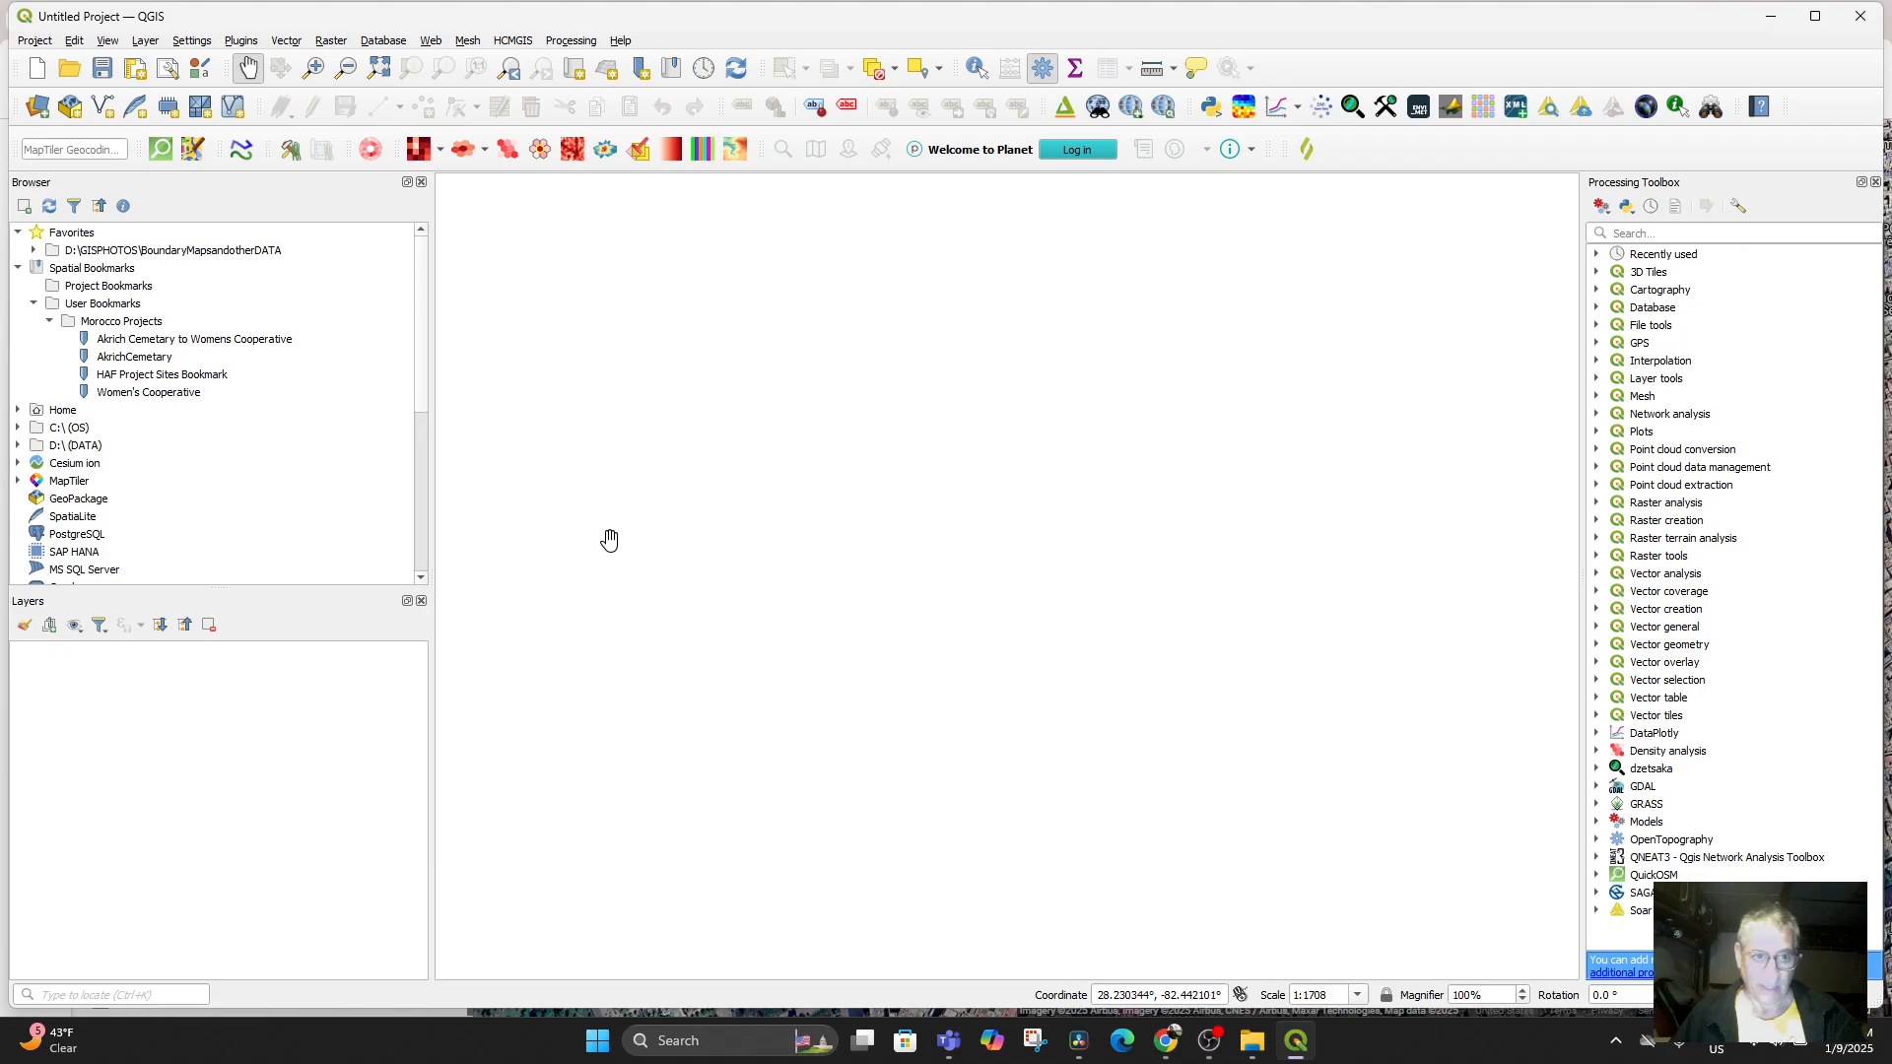
Download the contributed services pack in the QuickMapServices settings and save the settings
{"action": "left_click", "coordinate": [430, 44]}
{"action": "mouse_move", "coordinate": [510, 169]}
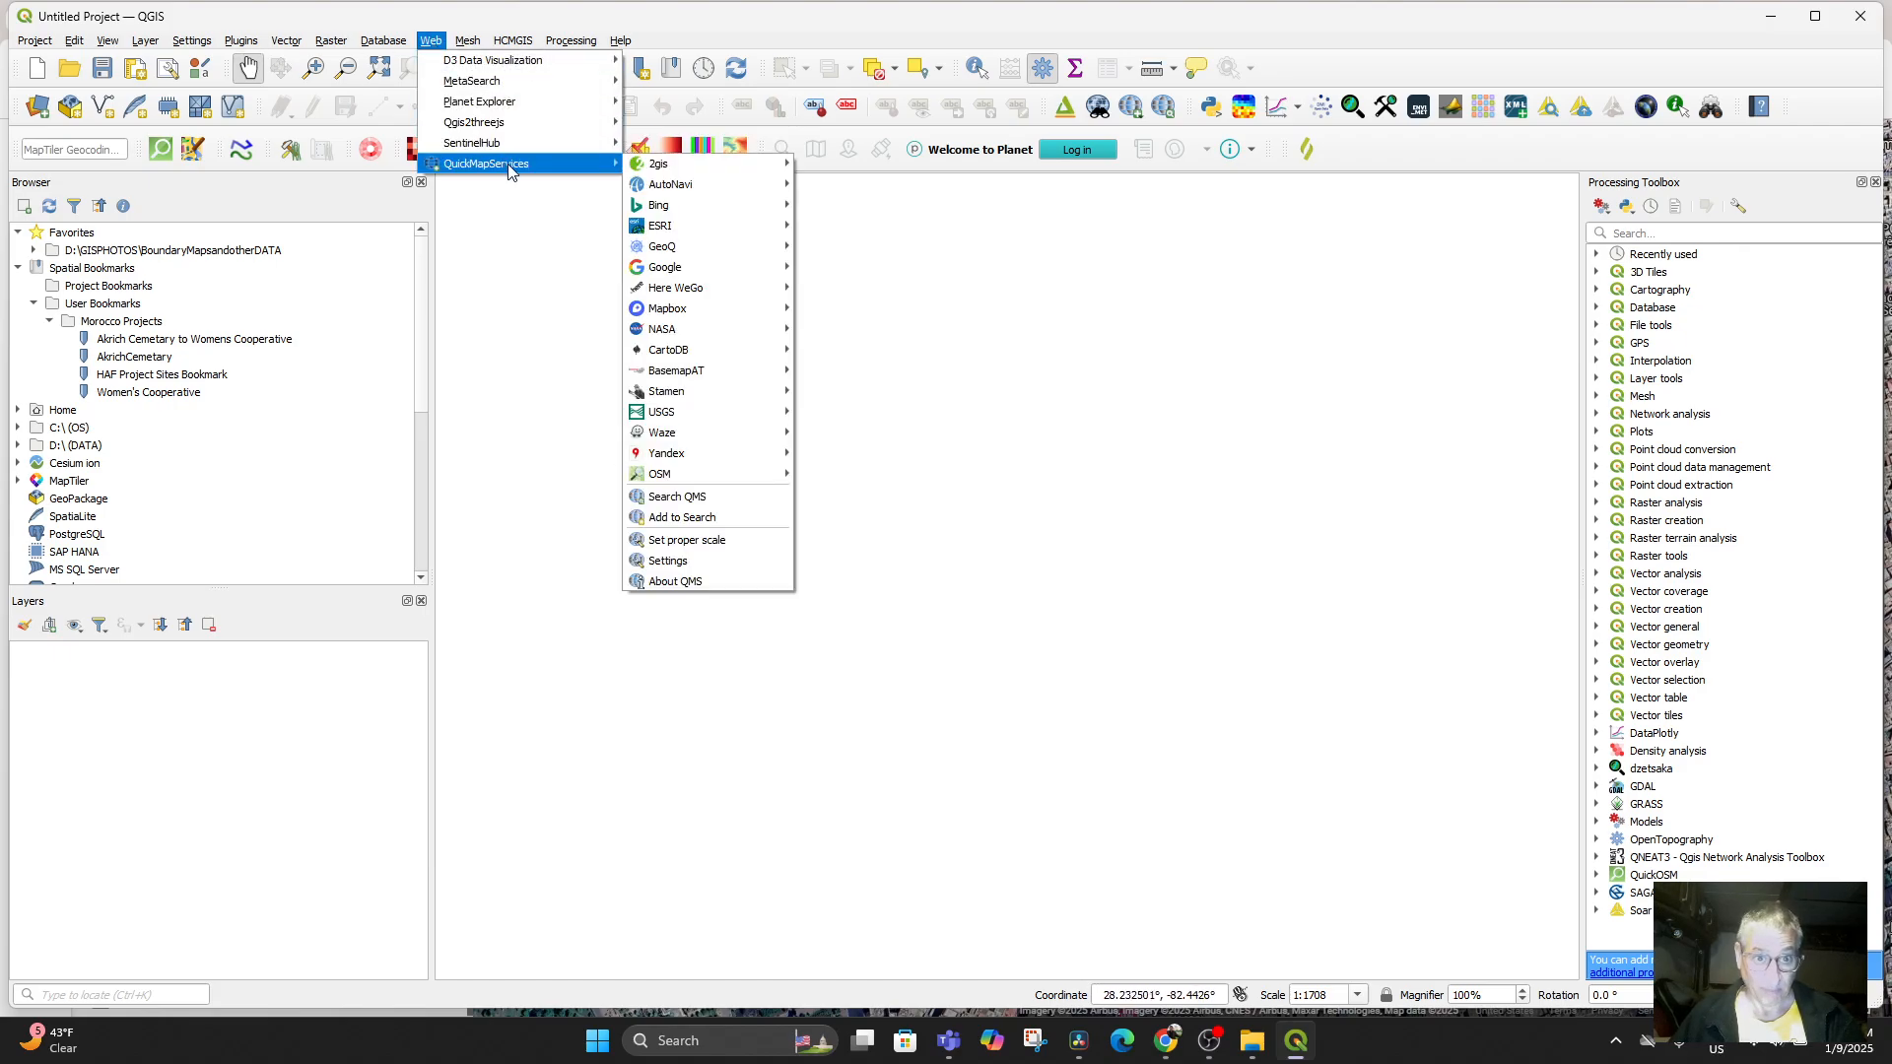
{"action": "left_click", "coordinate": [694, 563]}
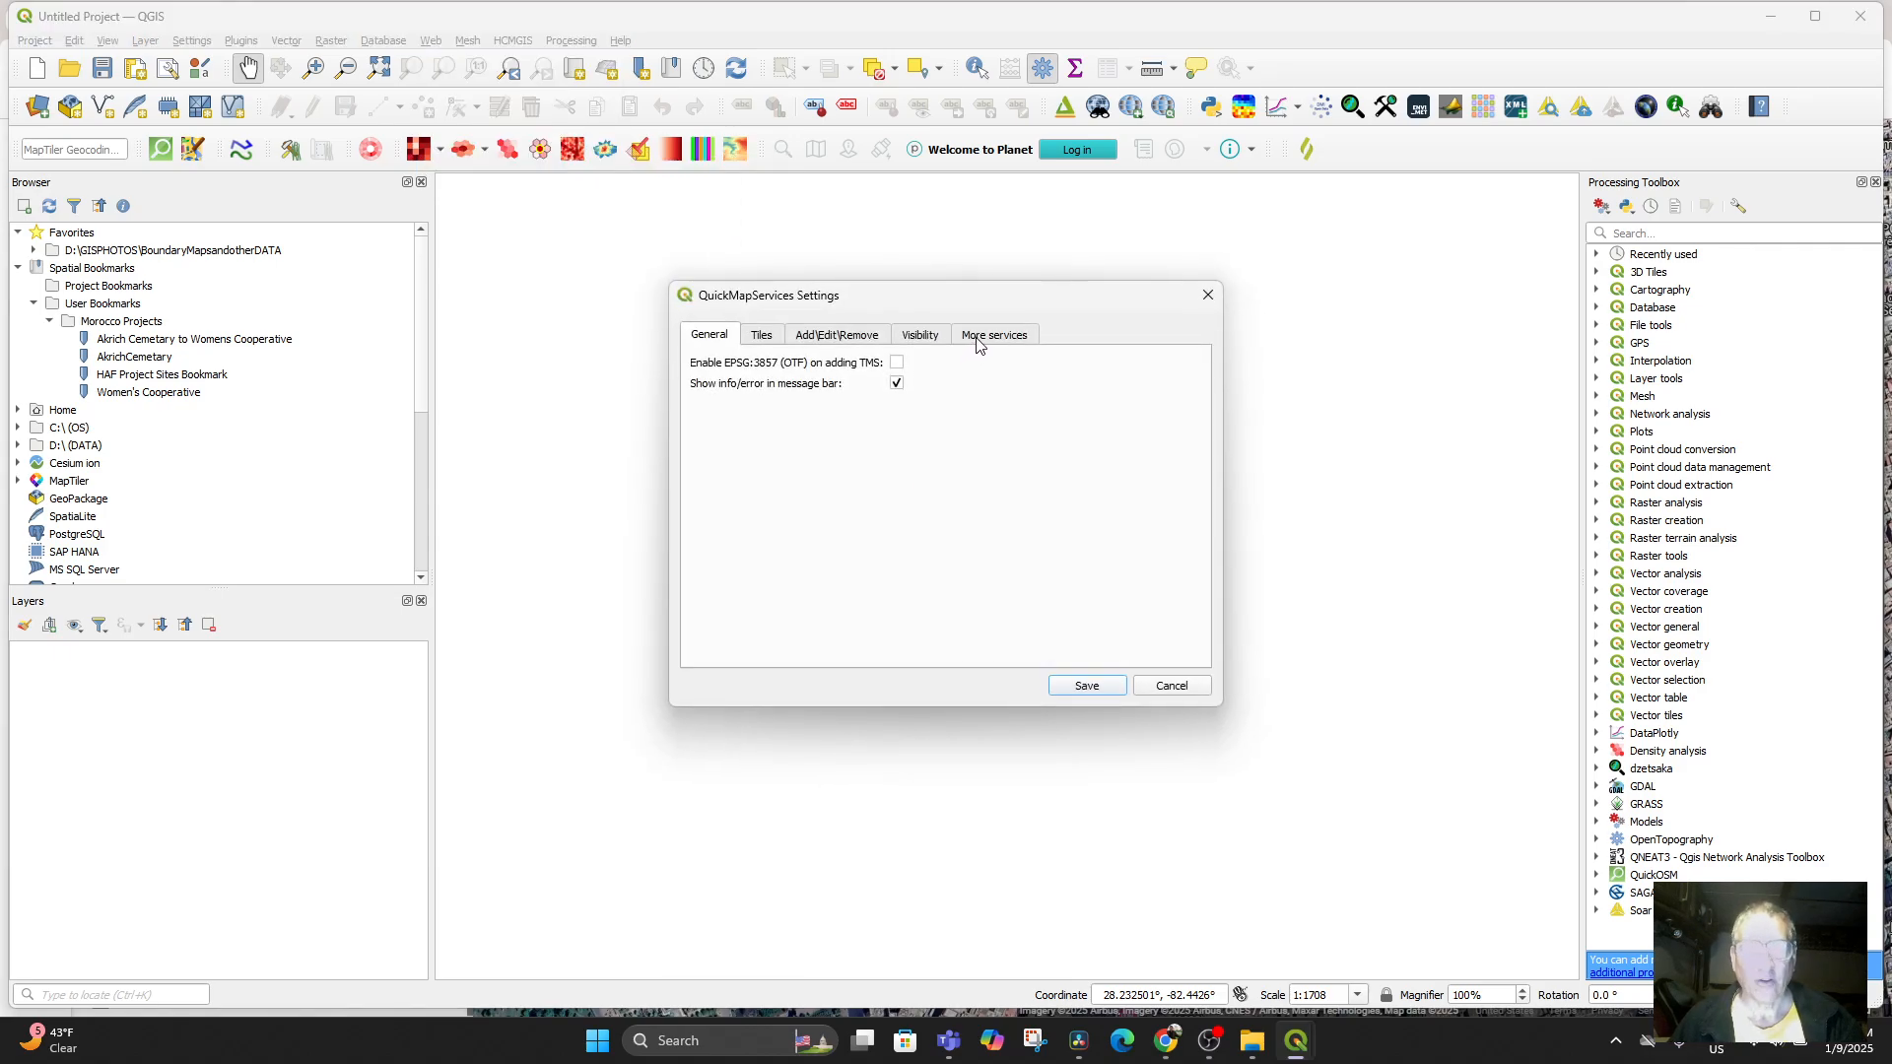
{"action": "left_click", "coordinate": [979, 338]}
{"action": "left_click", "coordinate": [935, 652]}
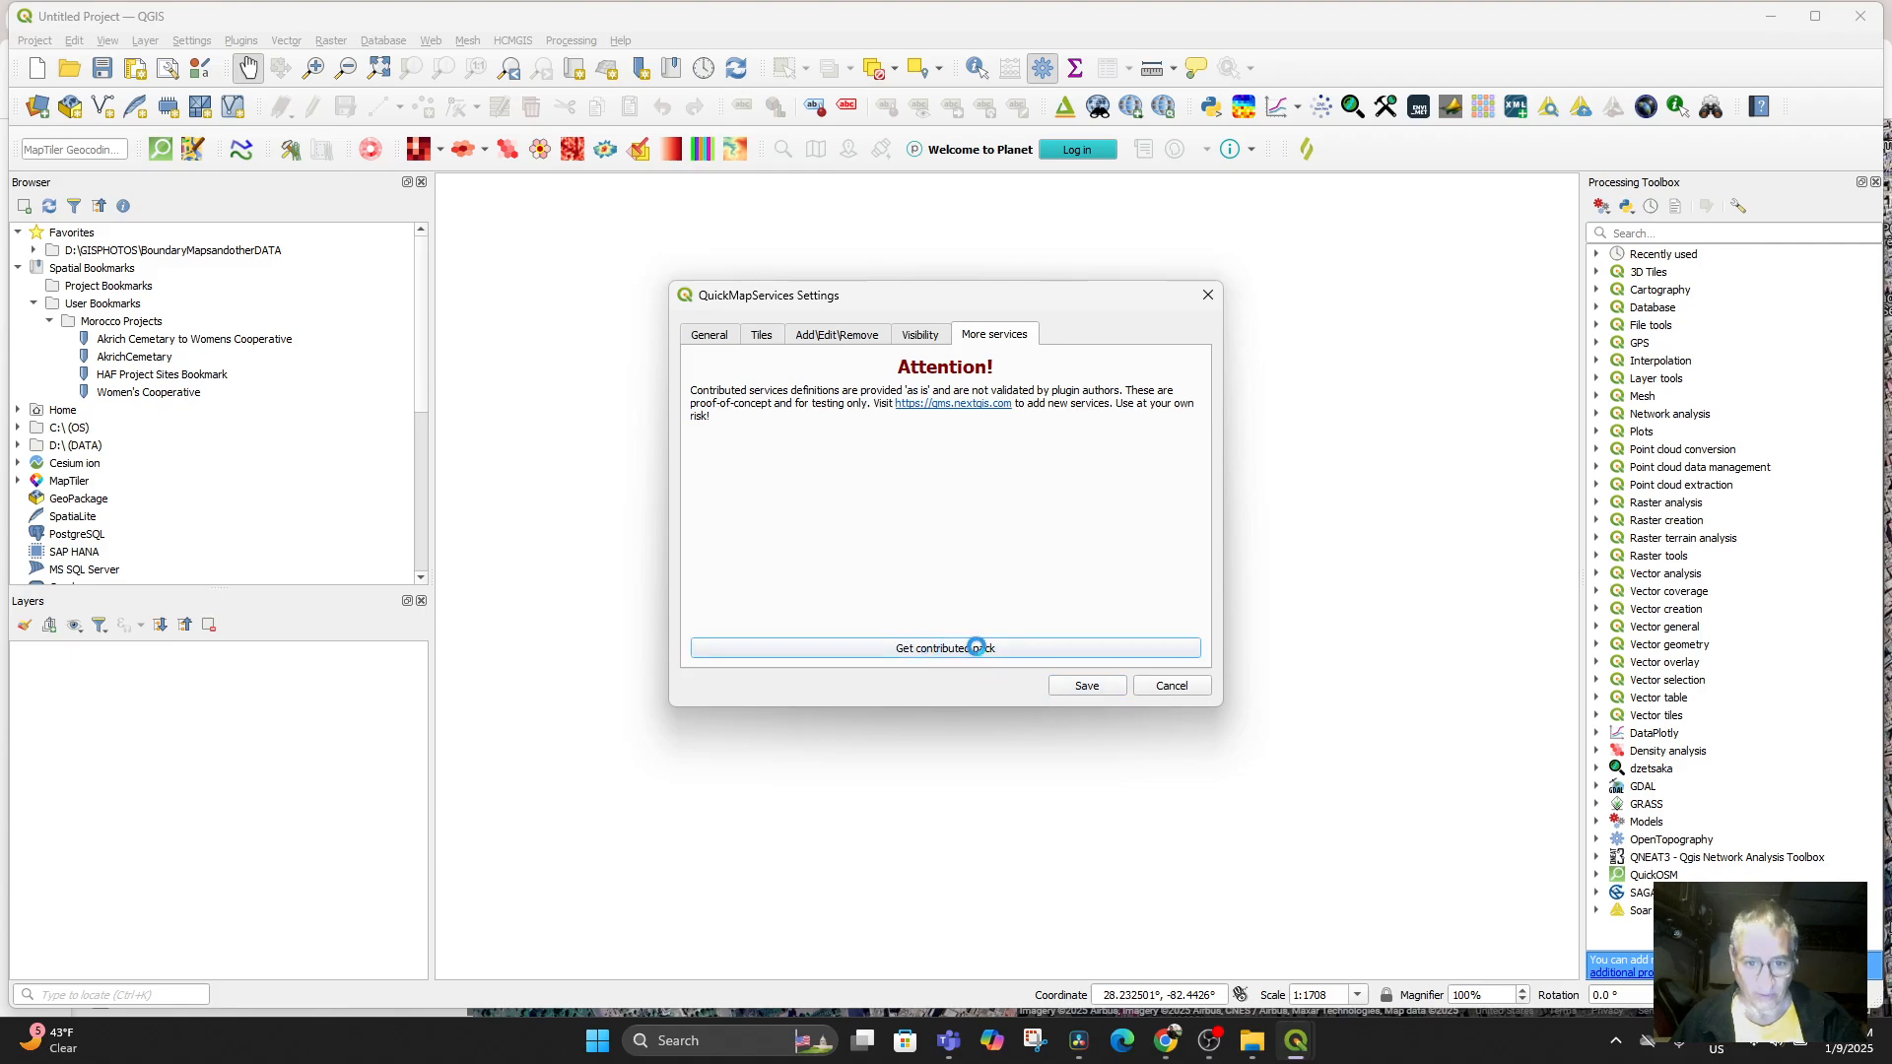
{"action": "left_click", "coordinate": [1030, 535]}
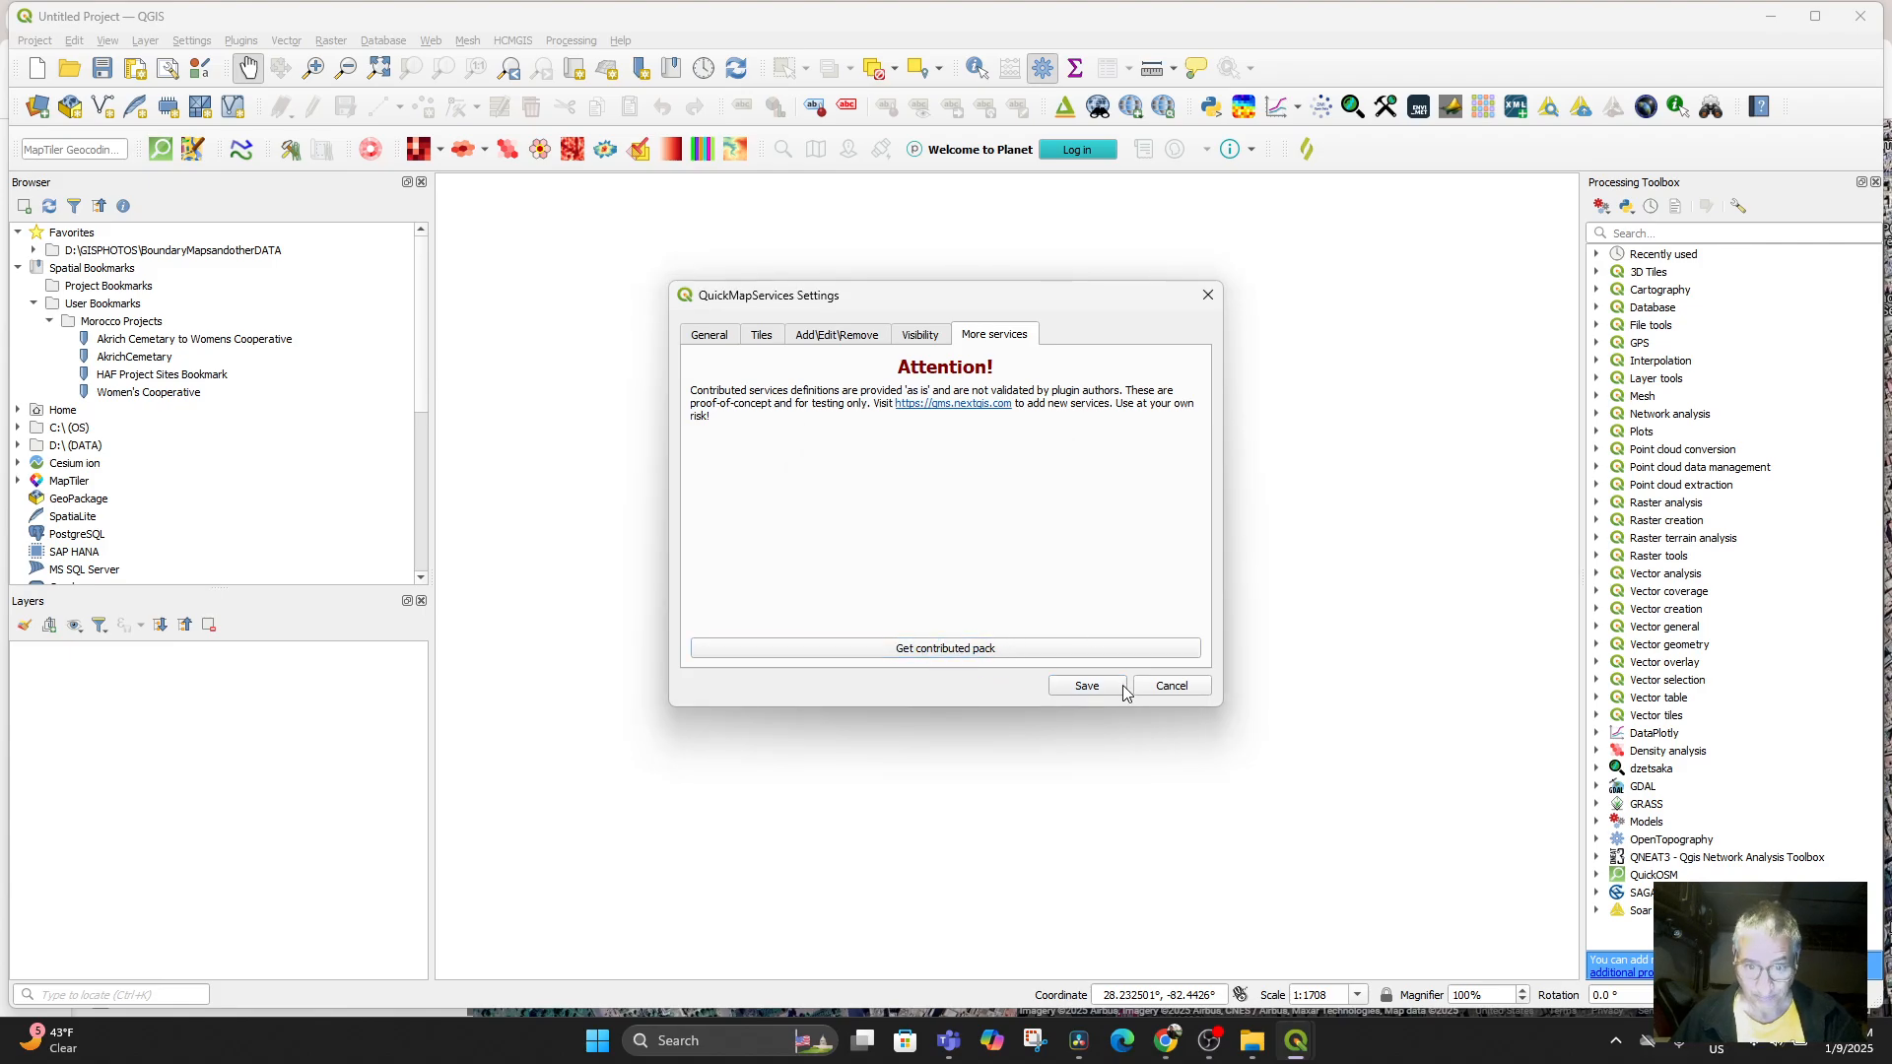
{"action": "left_click", "coordinate": [1102, 689]}
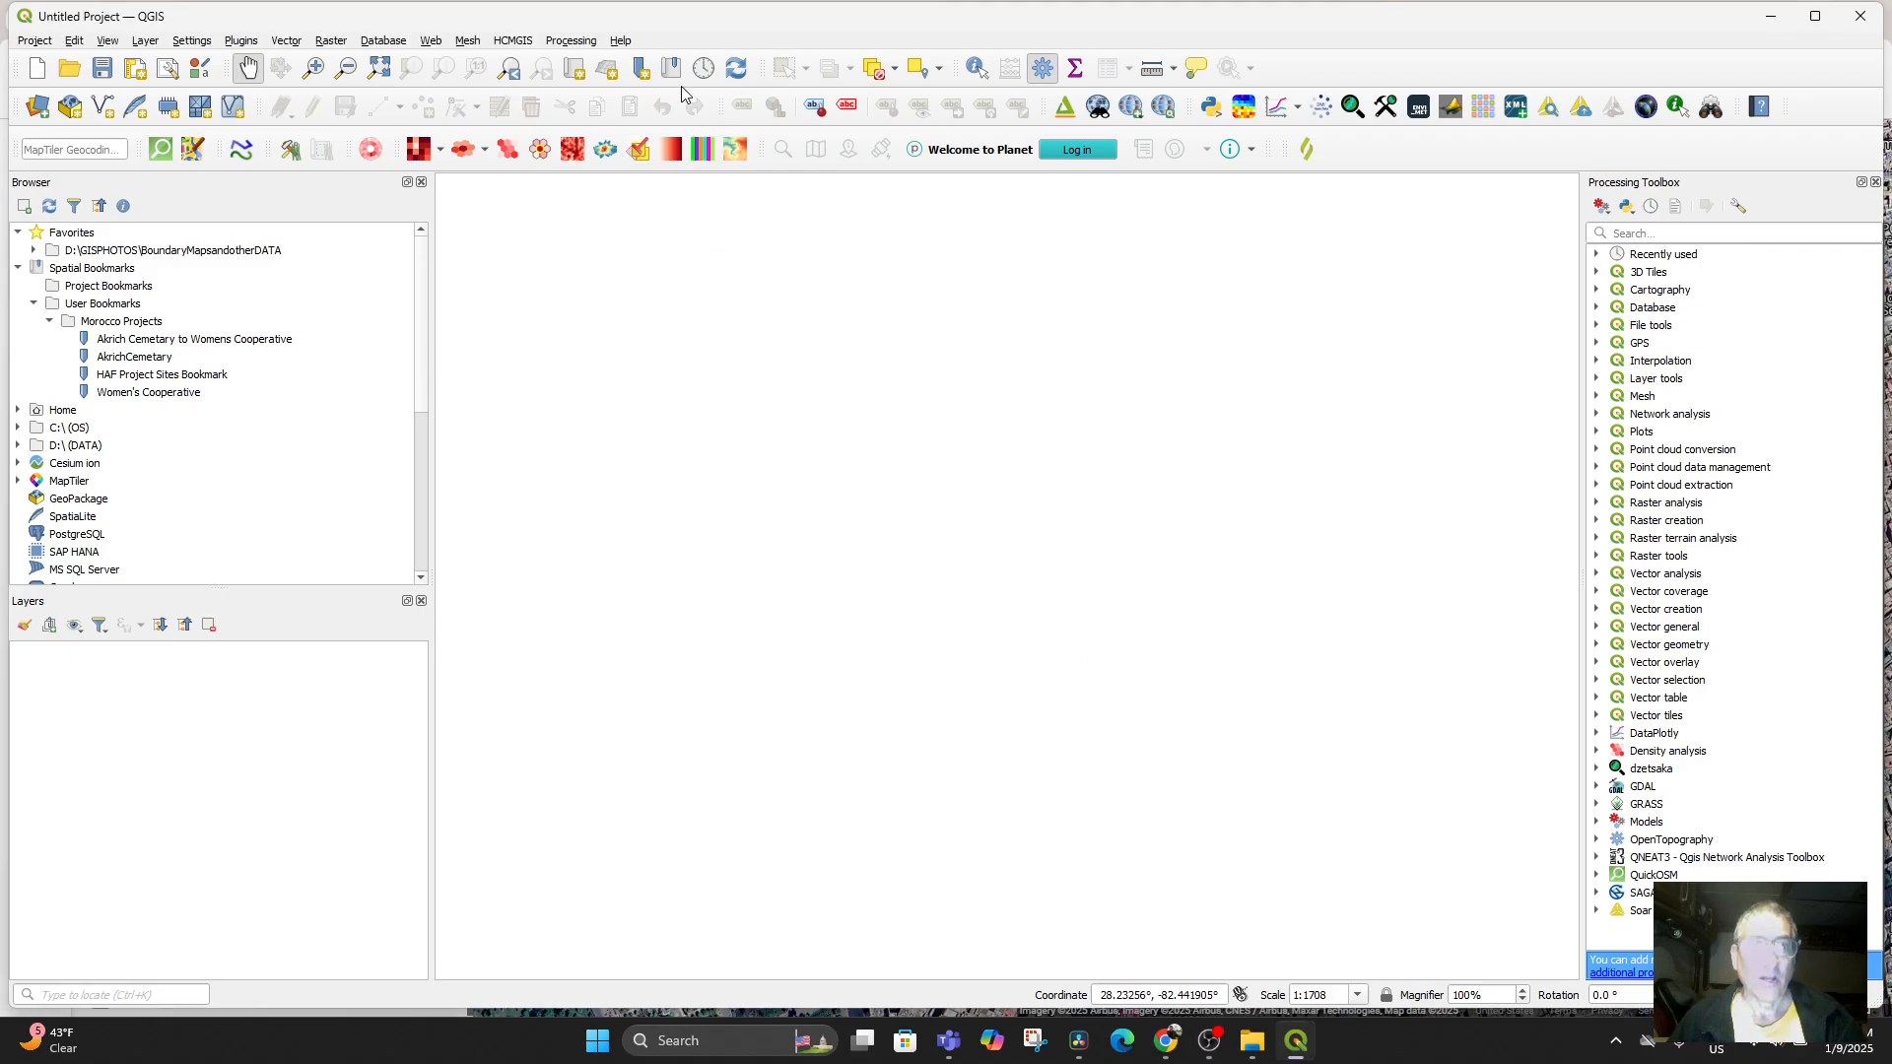
Add the Google Hybrid basemap from QuickMapServices to the empty project
{"action": "left_click", "coordinate": [429, 44]}
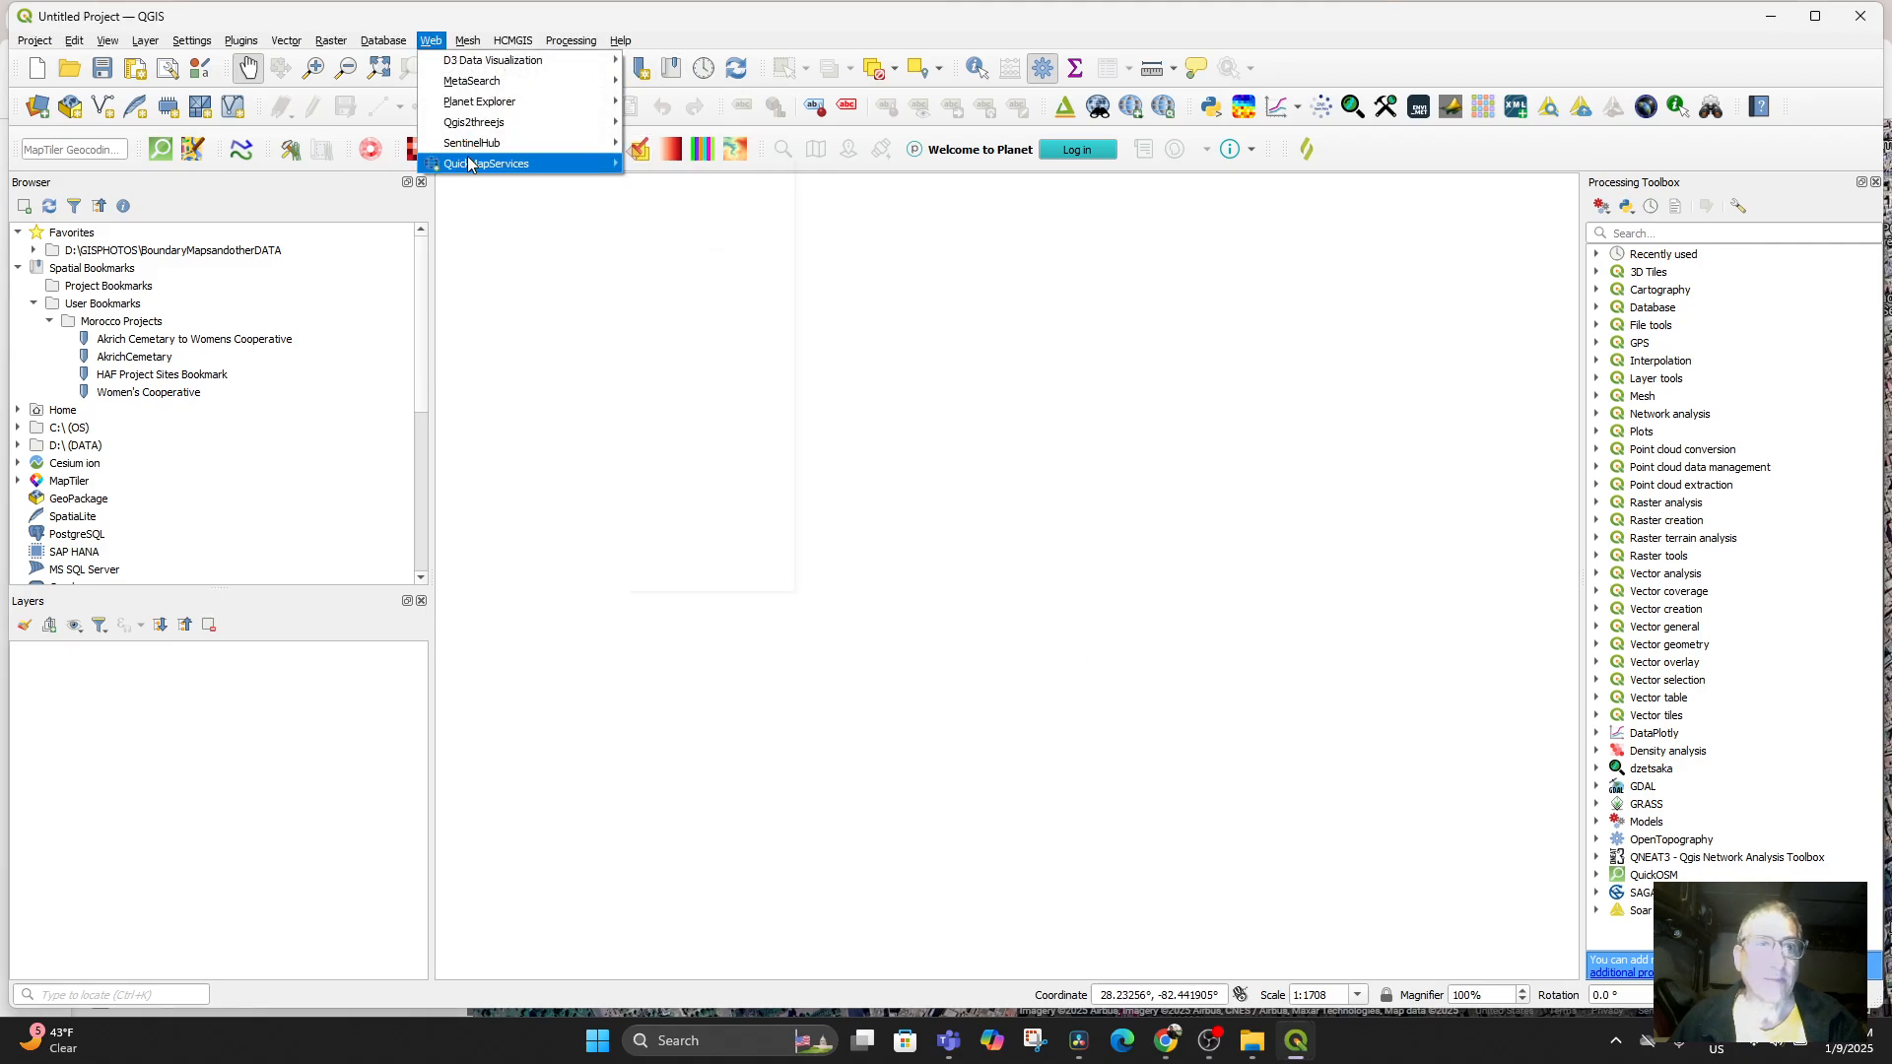
{"action": "mouse_move", "coordinate": [476, 163]}
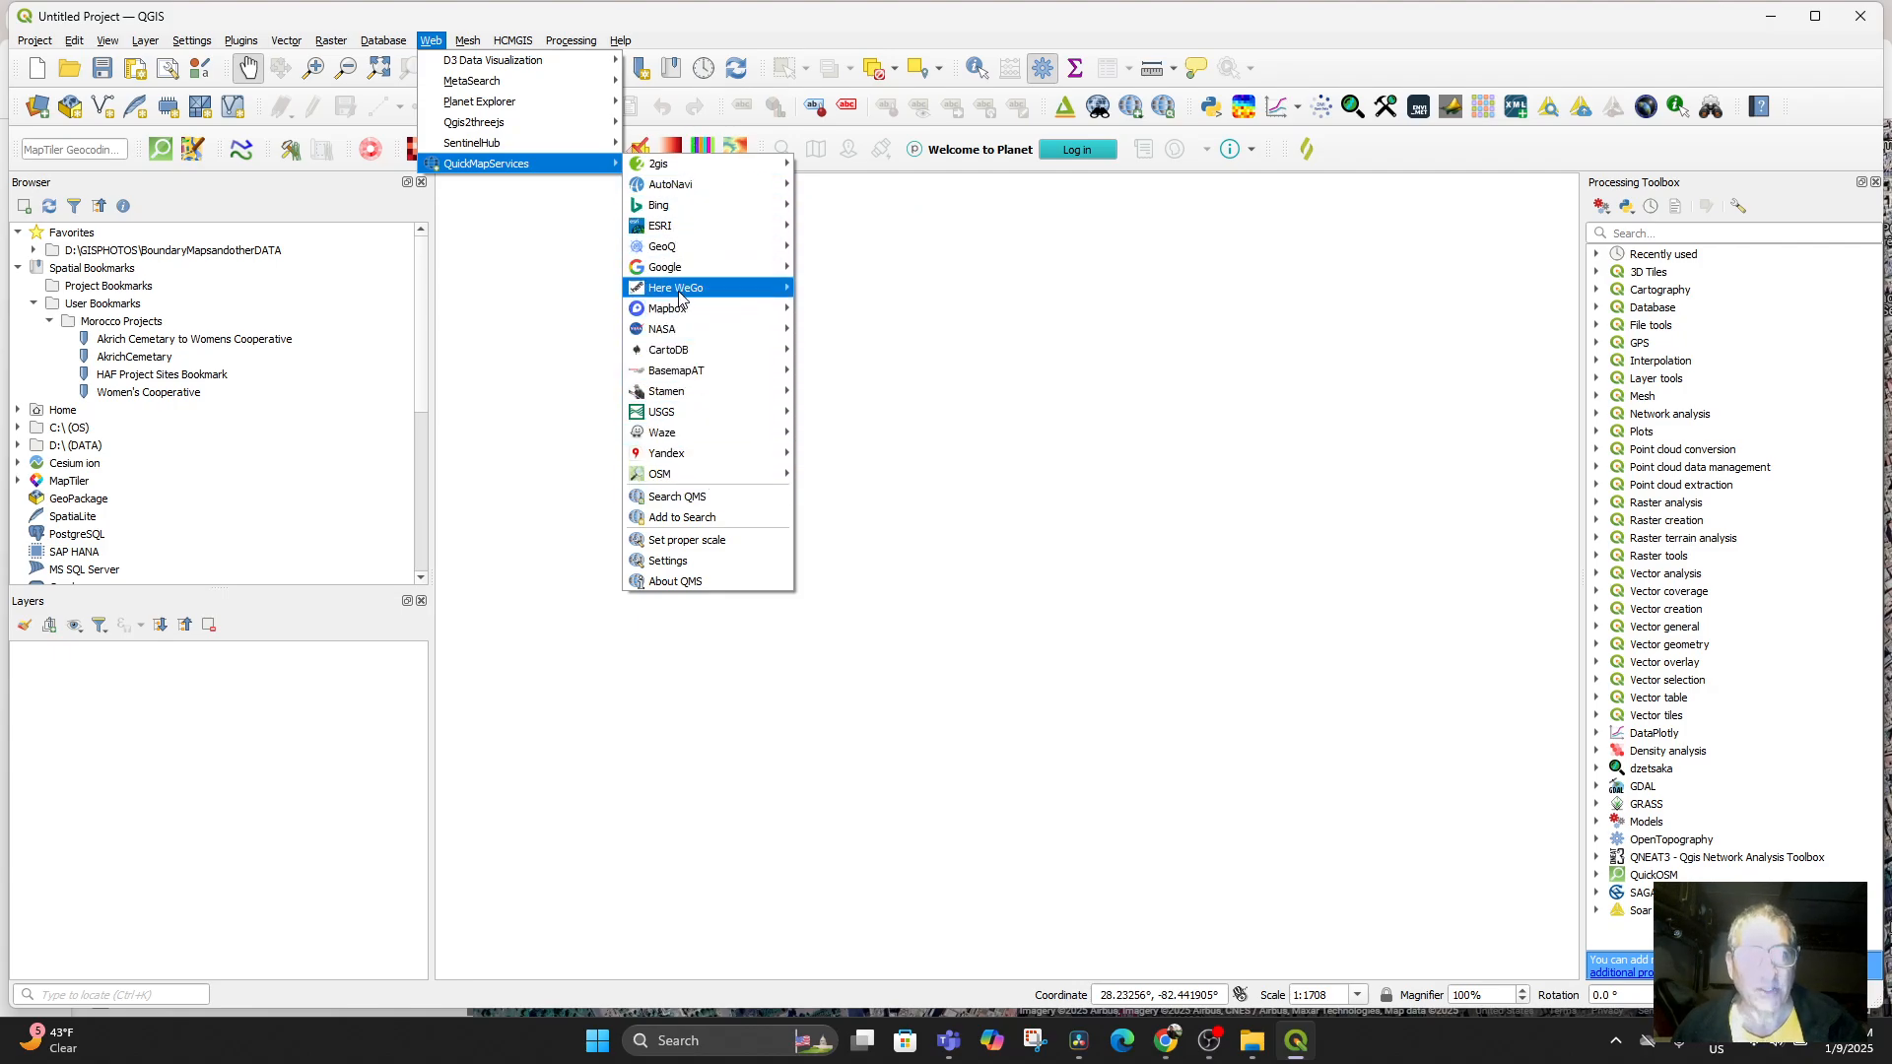
{"action": "mouse_move", "coordinate": [687, 272]}
{"action": "left_click", "coordinate": [819, 273]}
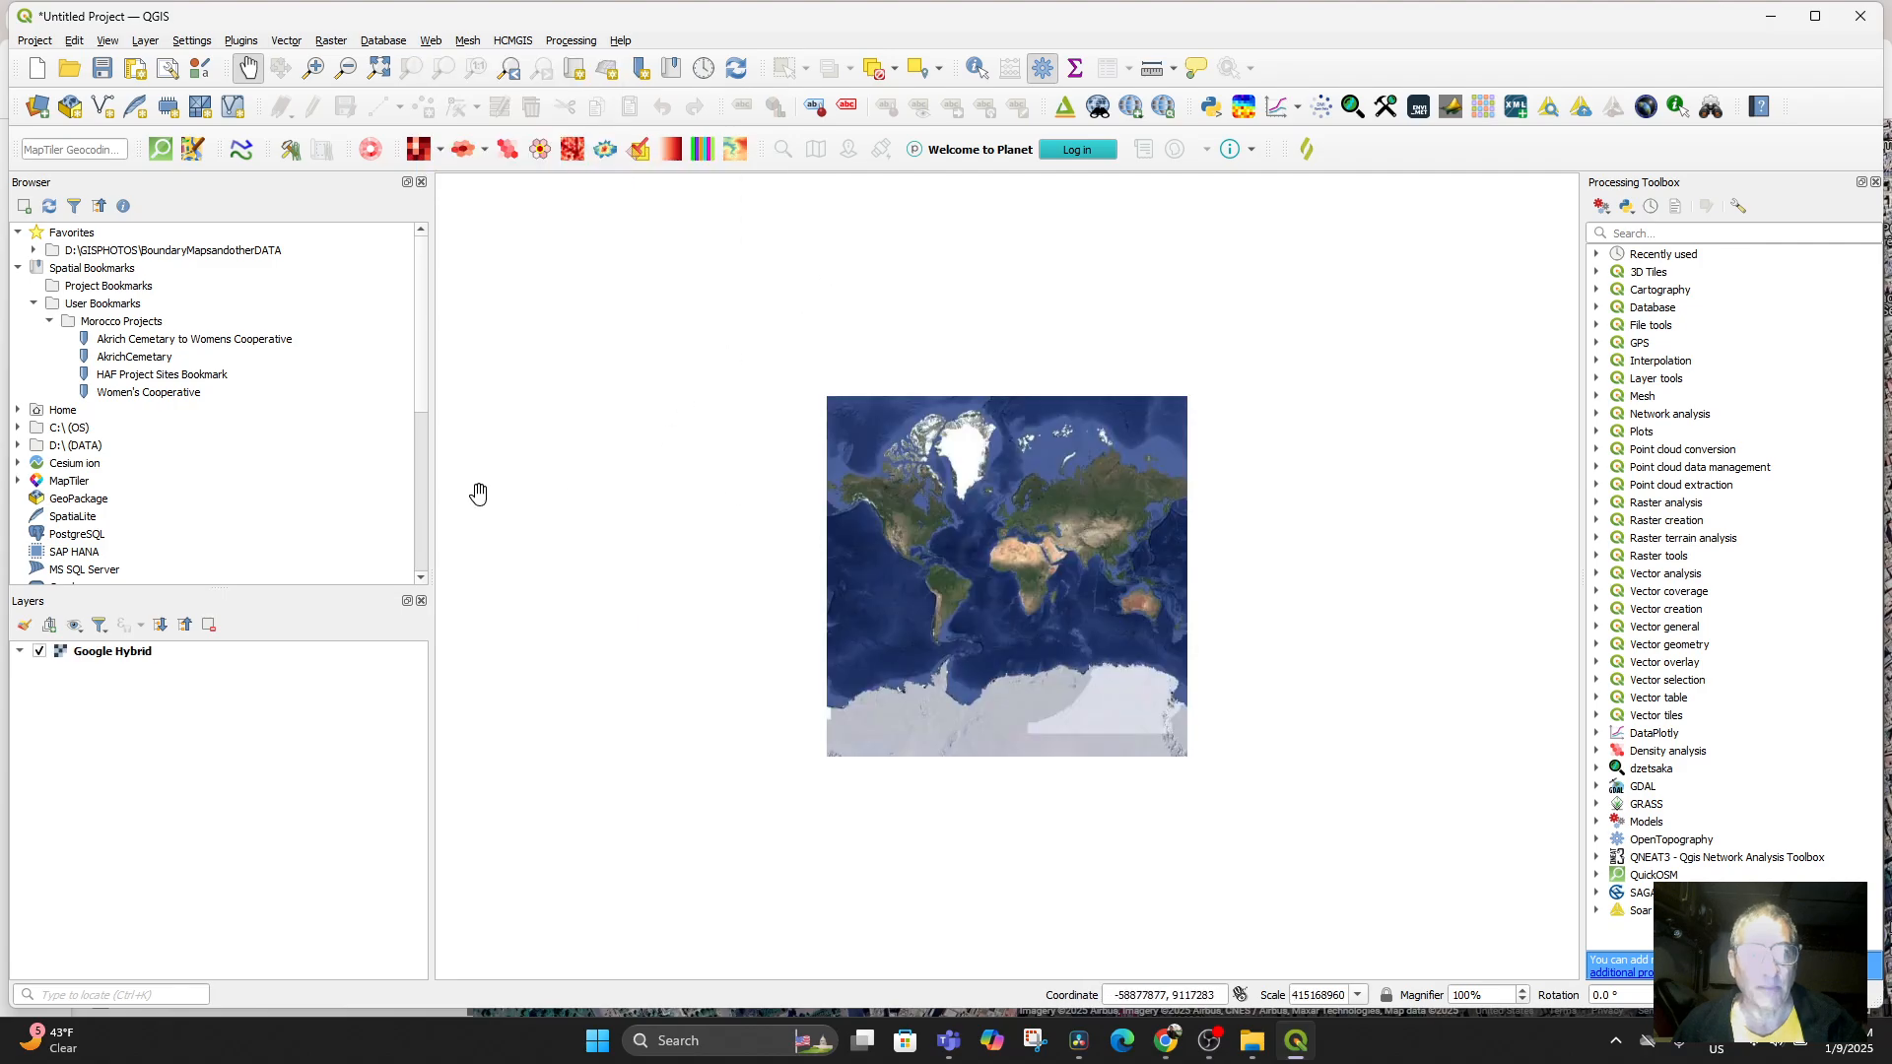
{"action": "scroll", "coordinate": [823, 611], "scroll_direction": "up", "scroll_amount": 2}
{"action": "left_click_drag", "start_coordinate": [1052, 669], "coordinate": [672, 701]}
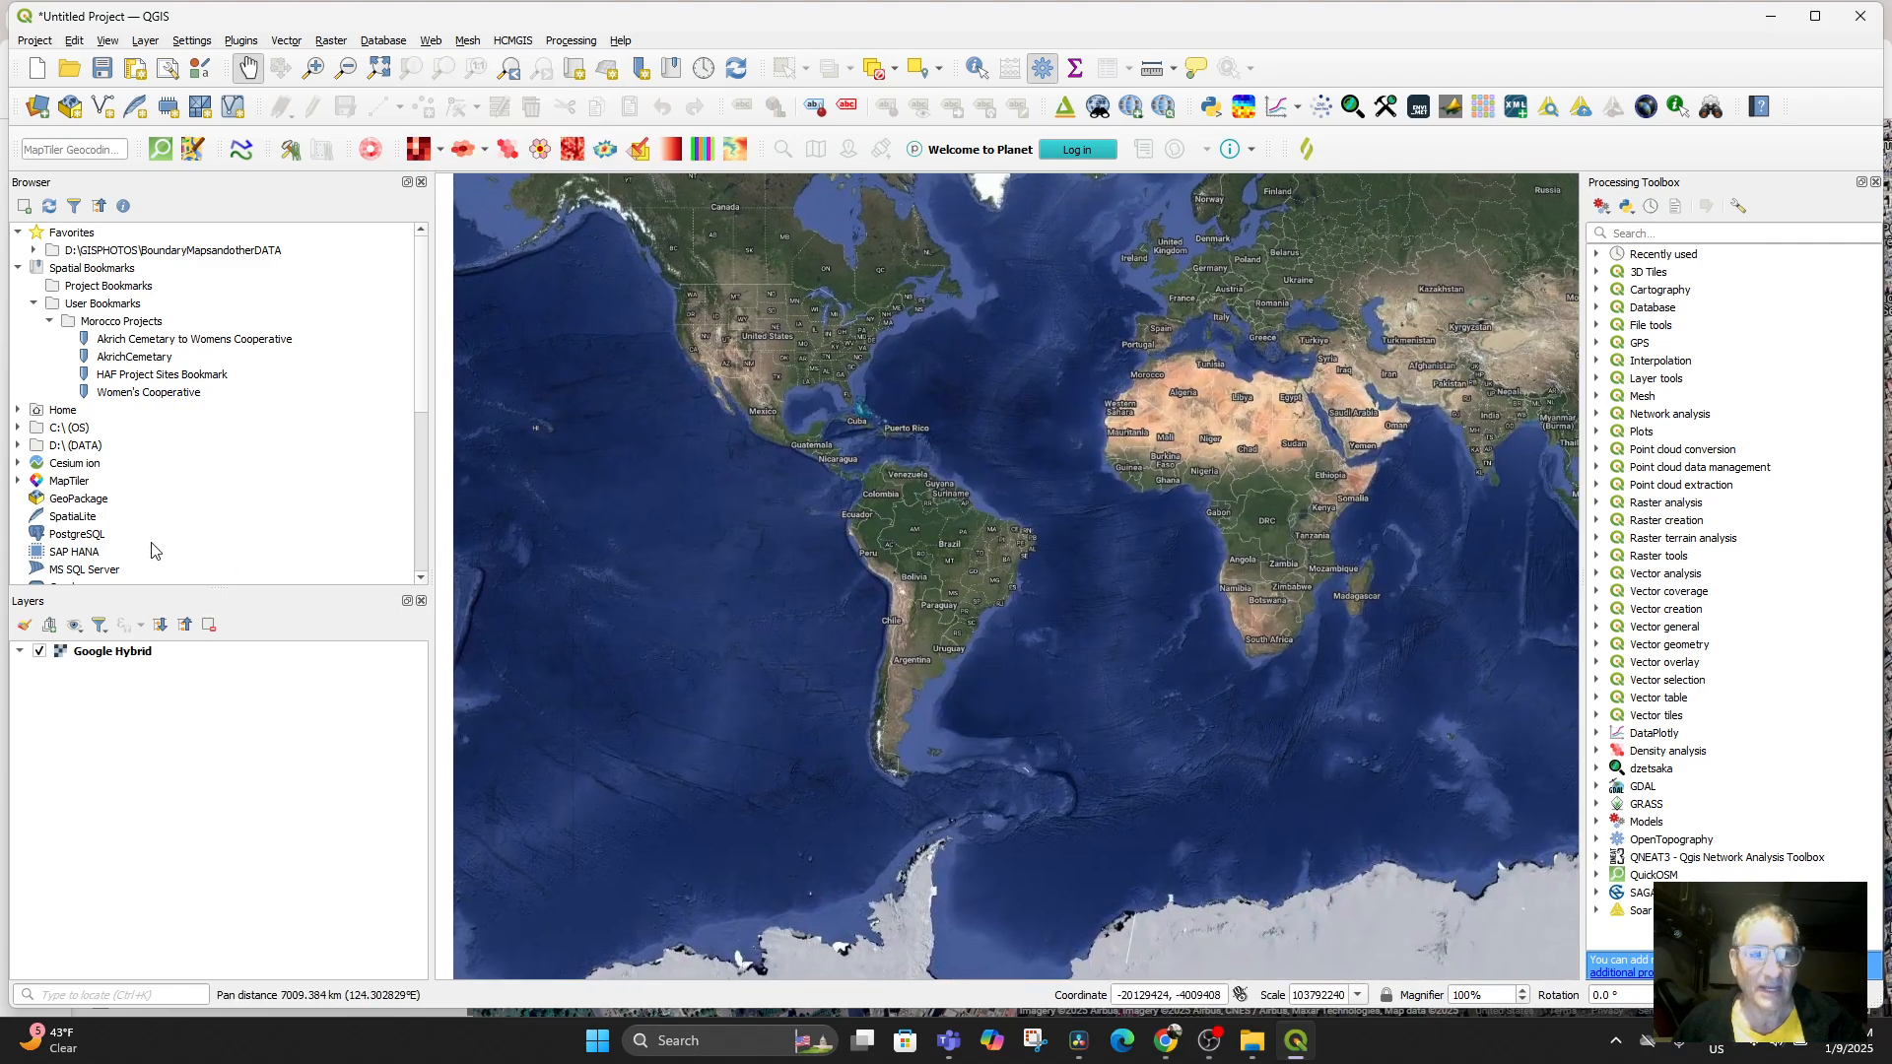
Add the Google Satellite basemap from QuickMapServices to the project
{"action": "left_click", "coordinate": [431, 40]}
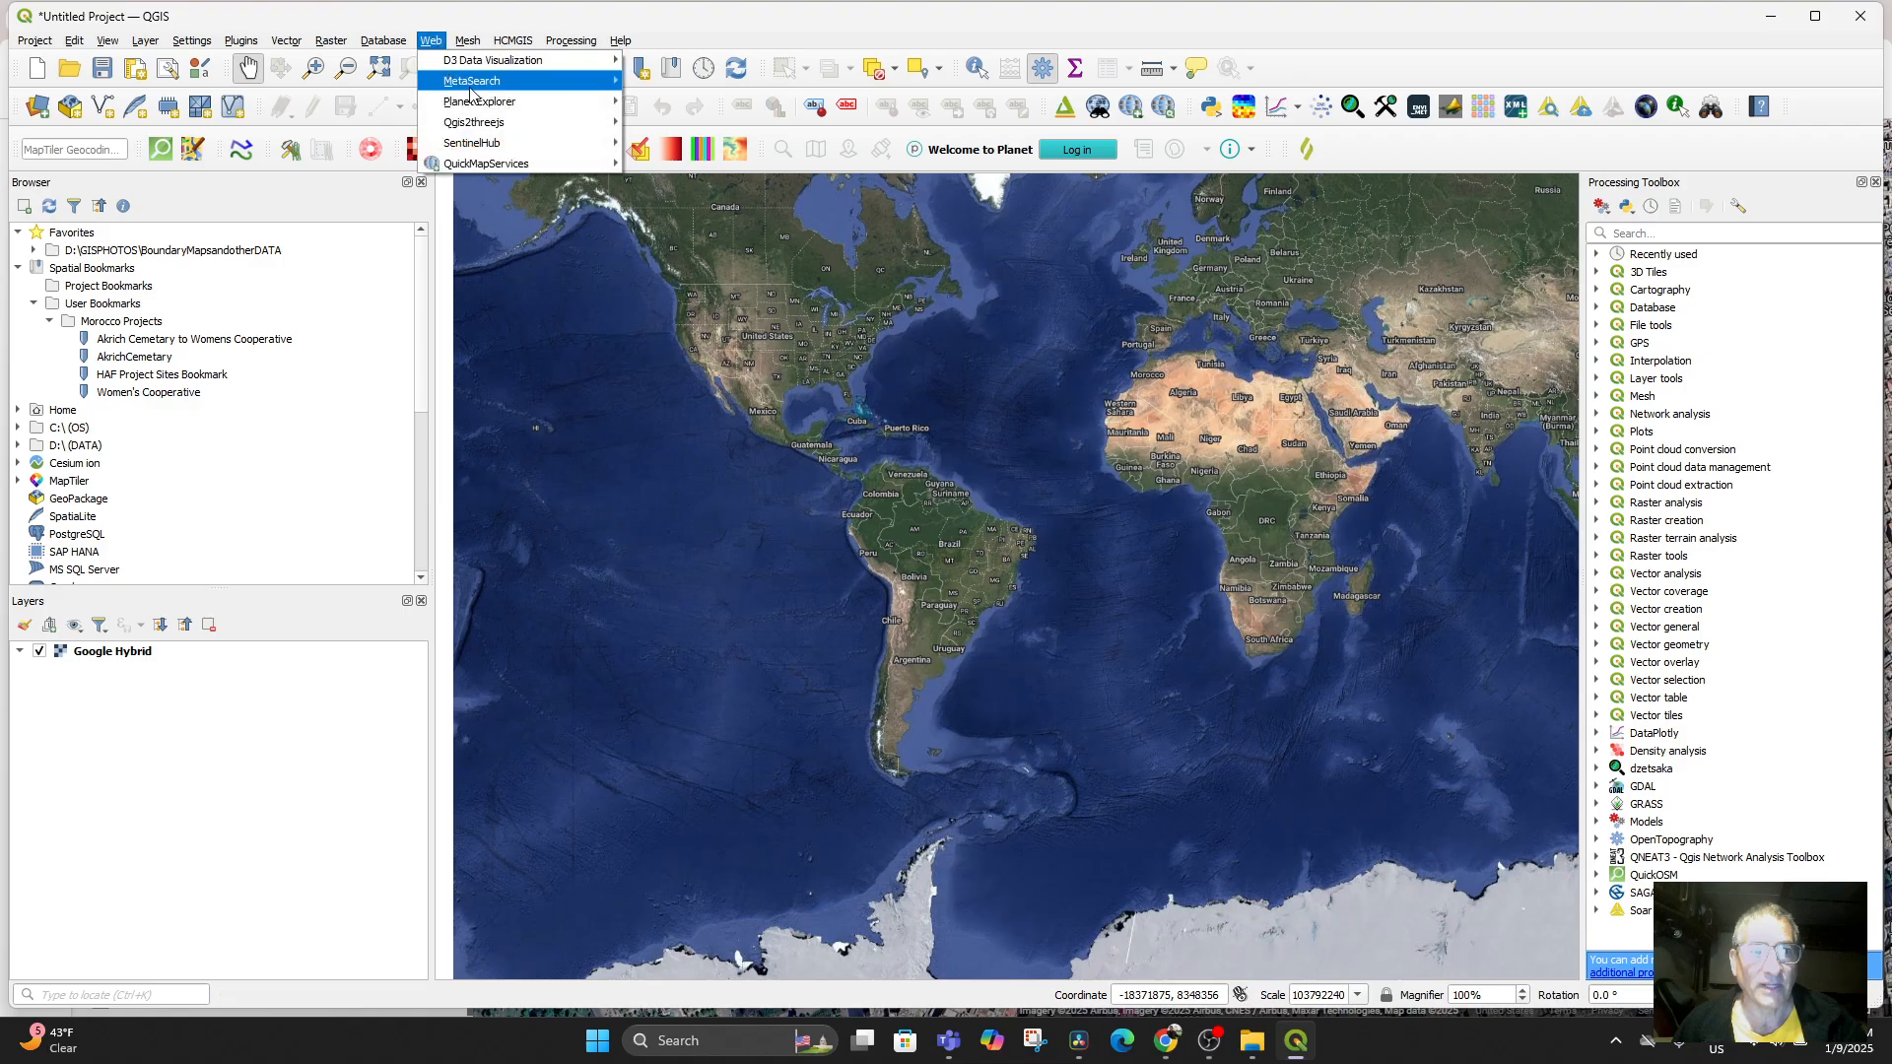
{"action": "mouse_move", "coordinate": [502, 63]}
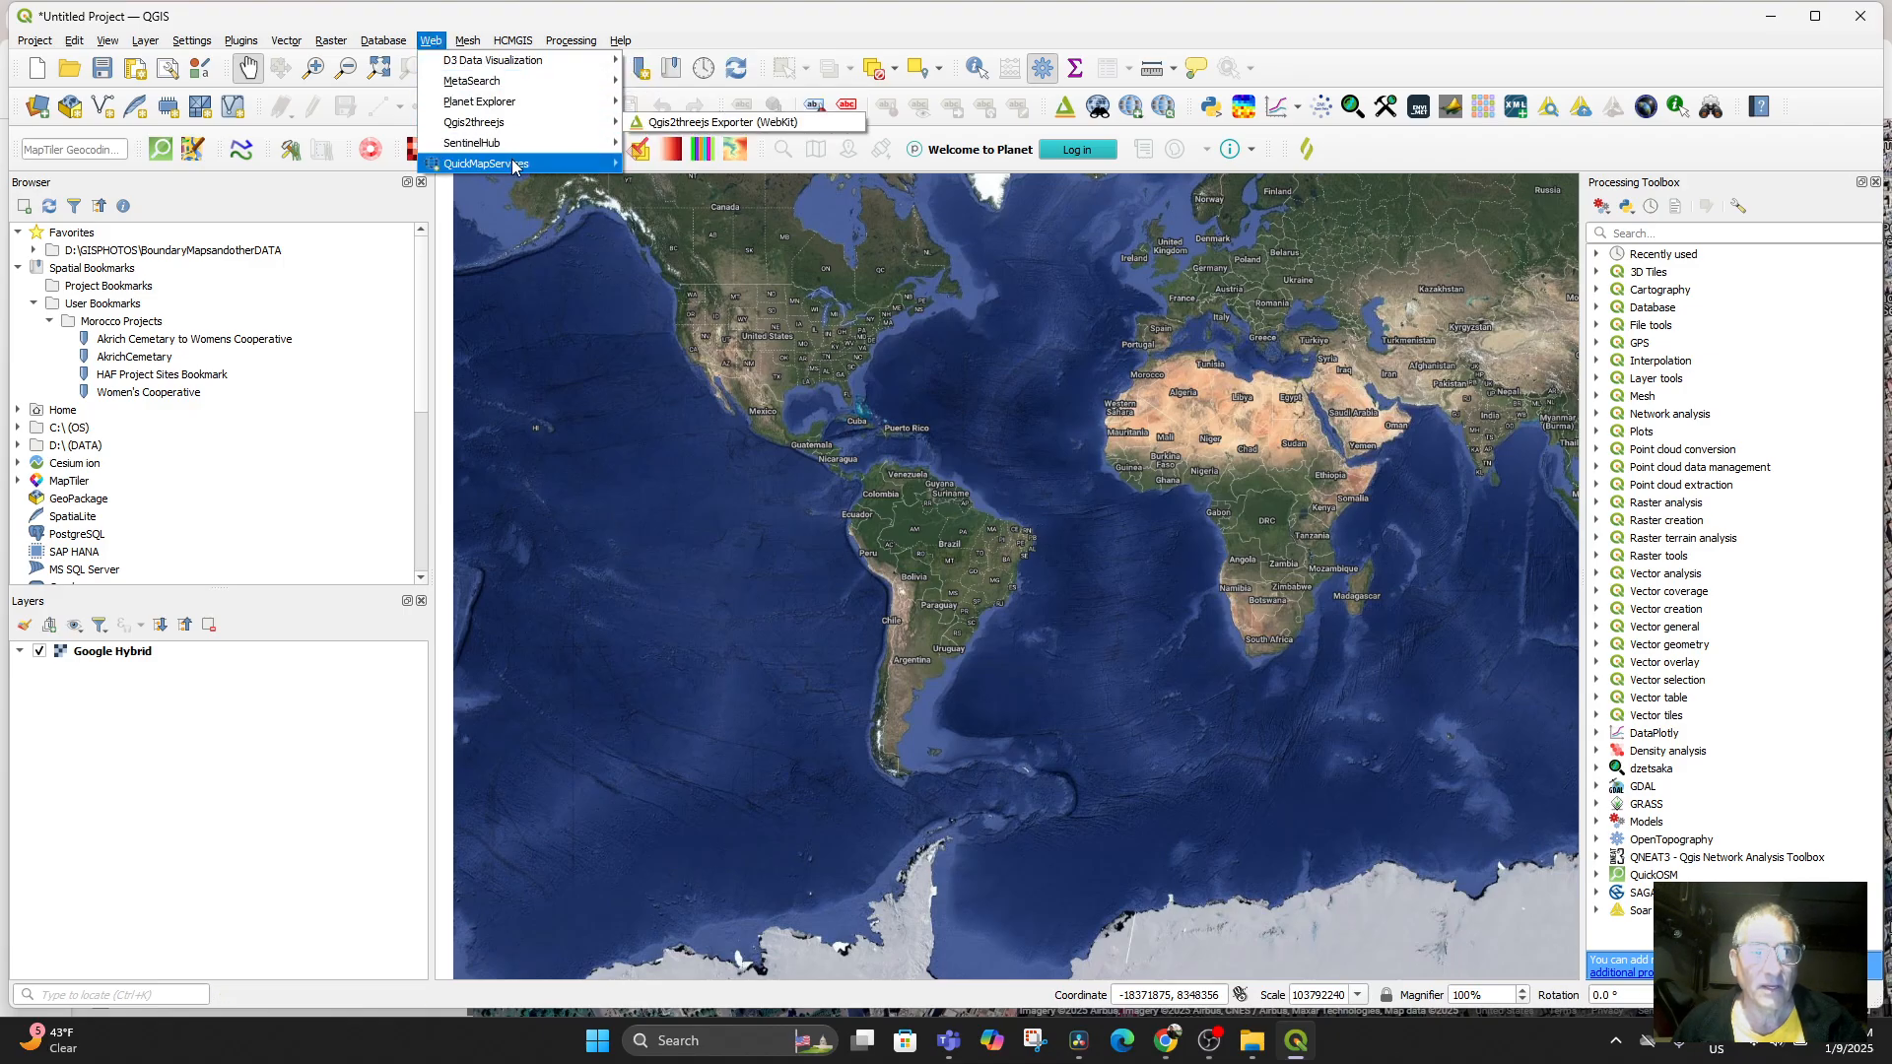
{"action": "mouse_move", "coordinate": [518, 165]}
{"action": "mouse_move", "coordinate": [690, 267]}
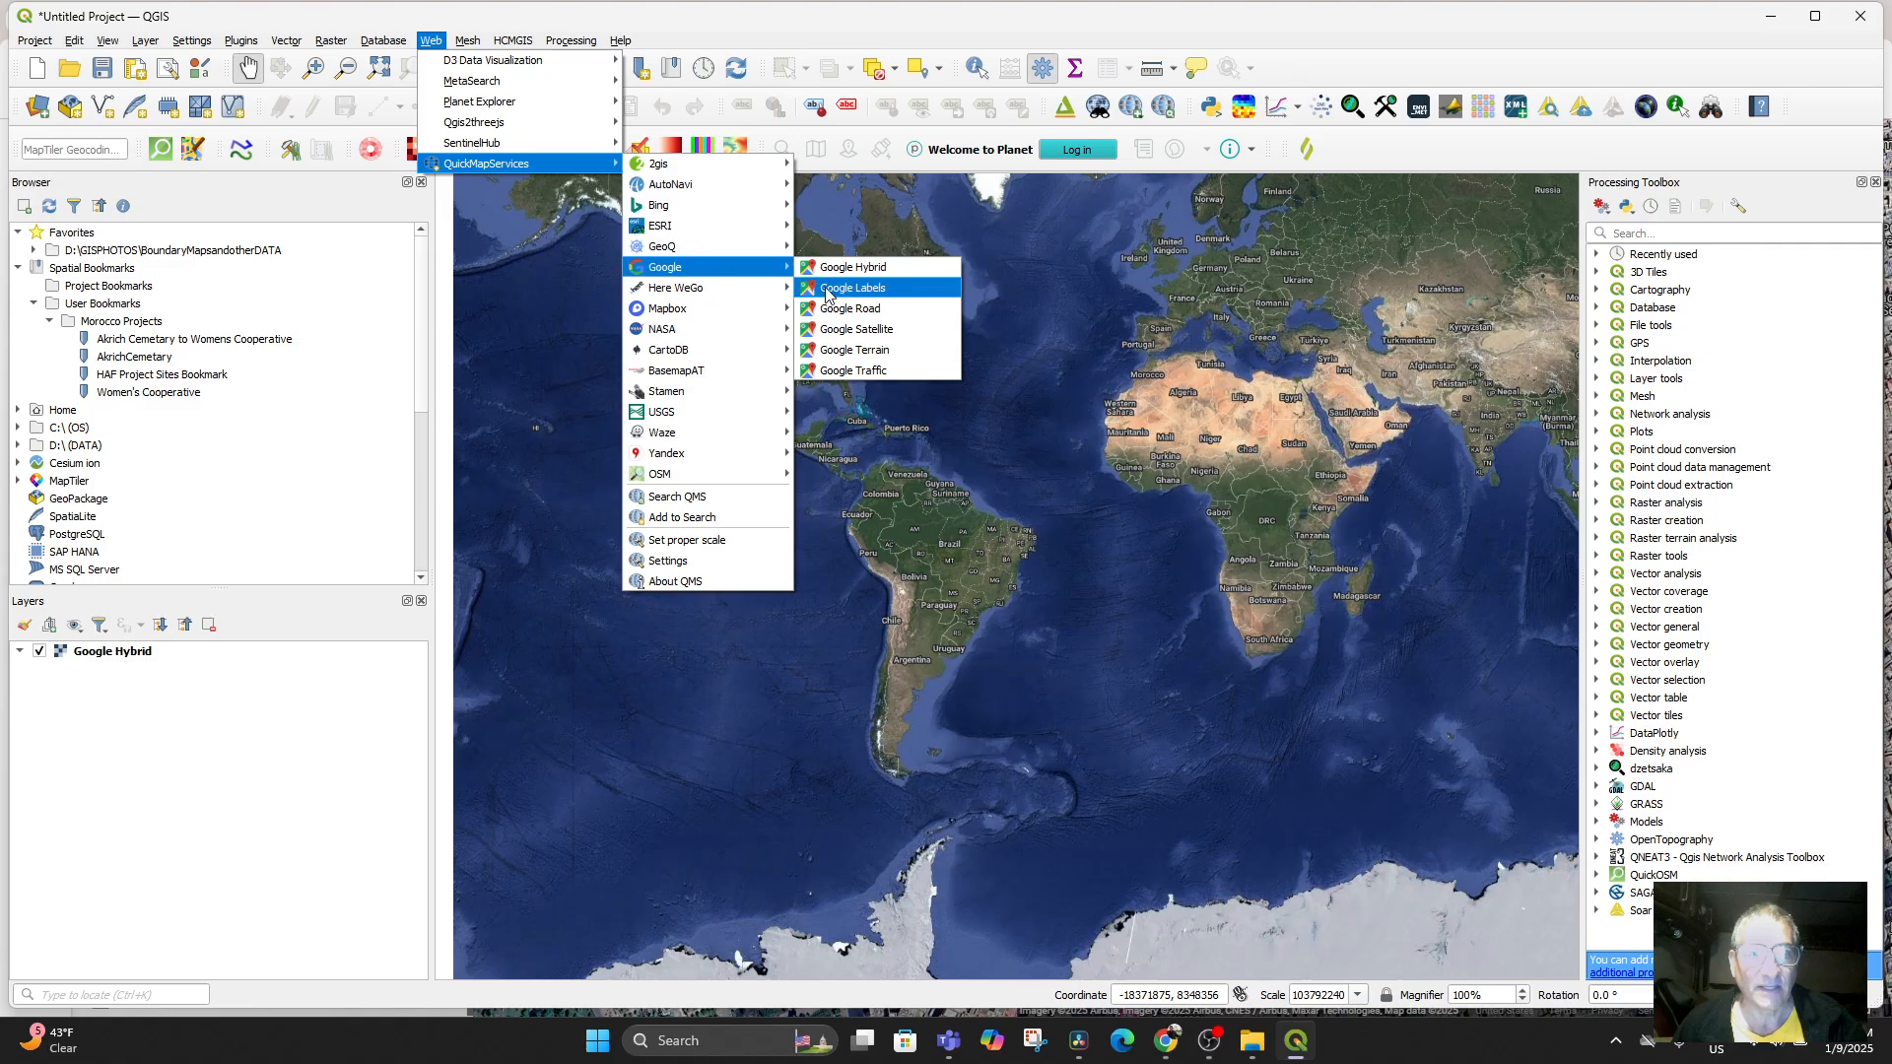
{"action": "left_click", "coordinate": [831, 322]}
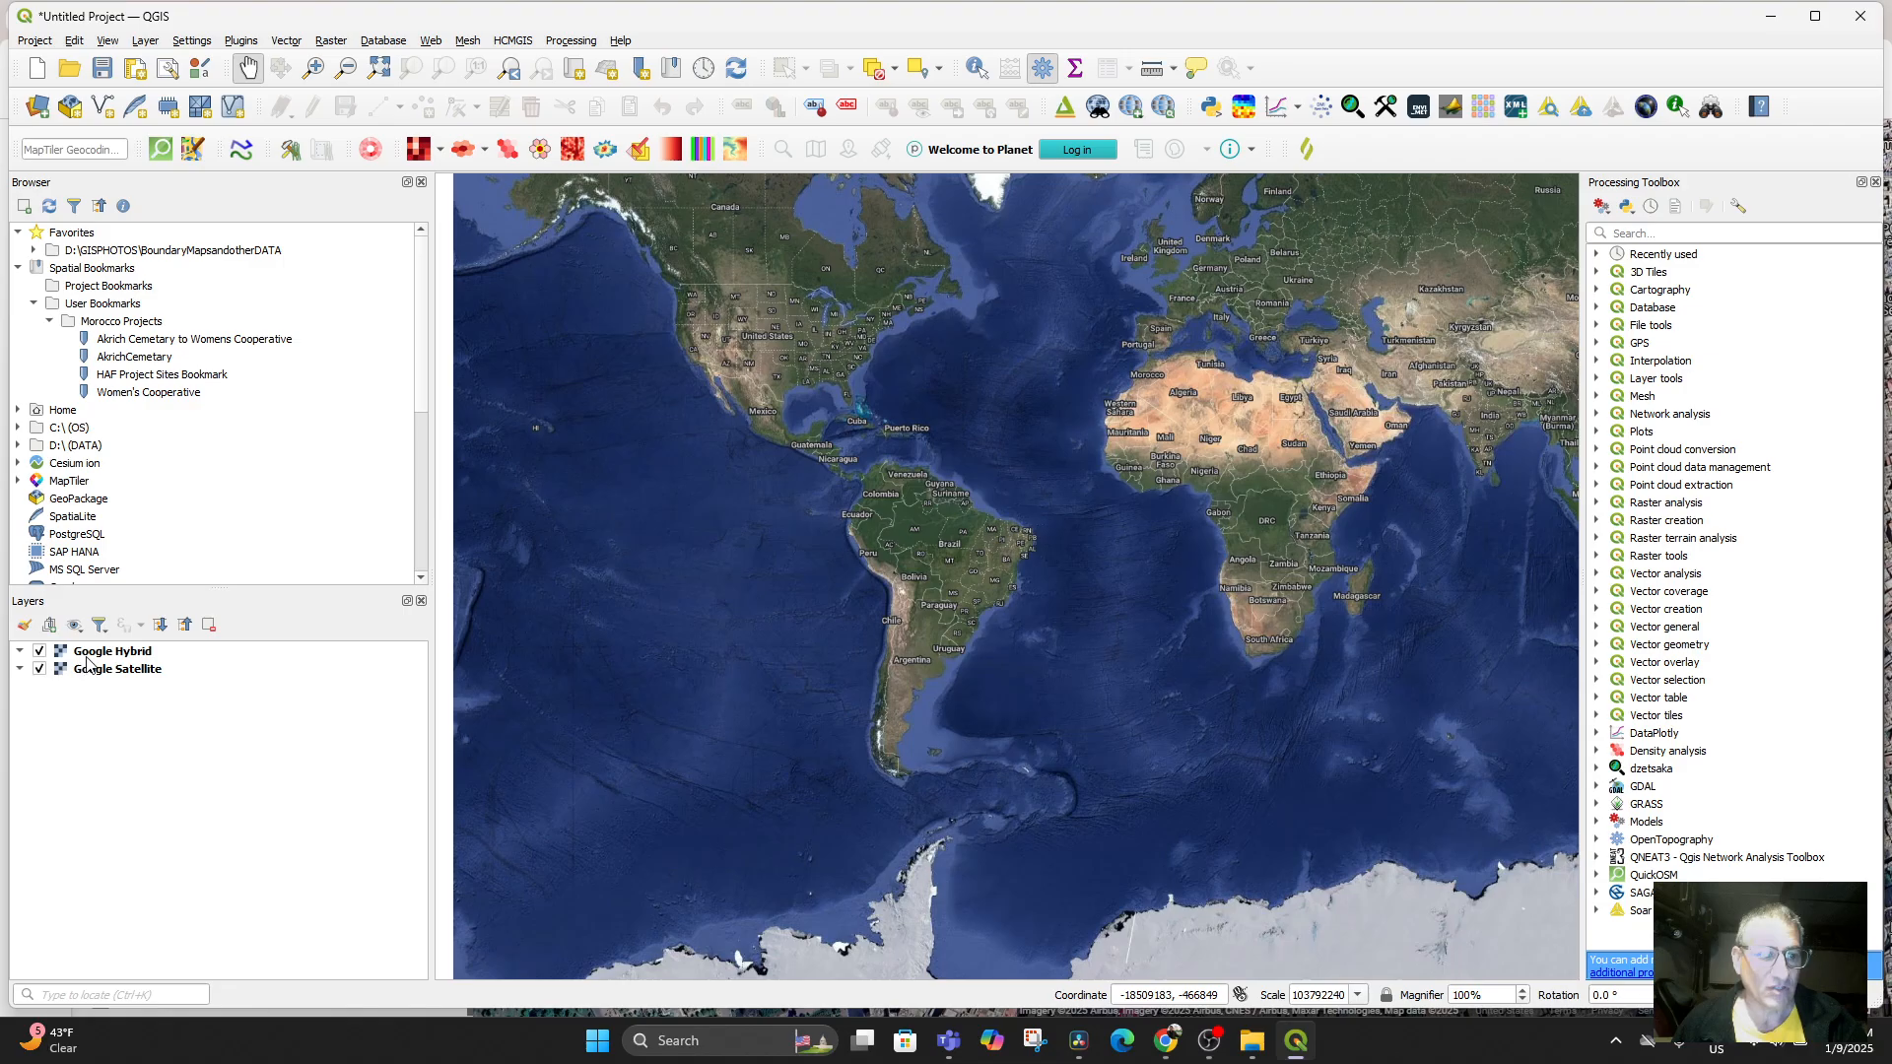
Compare the two basemaps over inland northern Argentina by hiding the Google Hybrid layer and showing it again
{"action": "scroll", "coordinate": [975, 714], "scroll_direction": "up", "scroll_amount": 3}
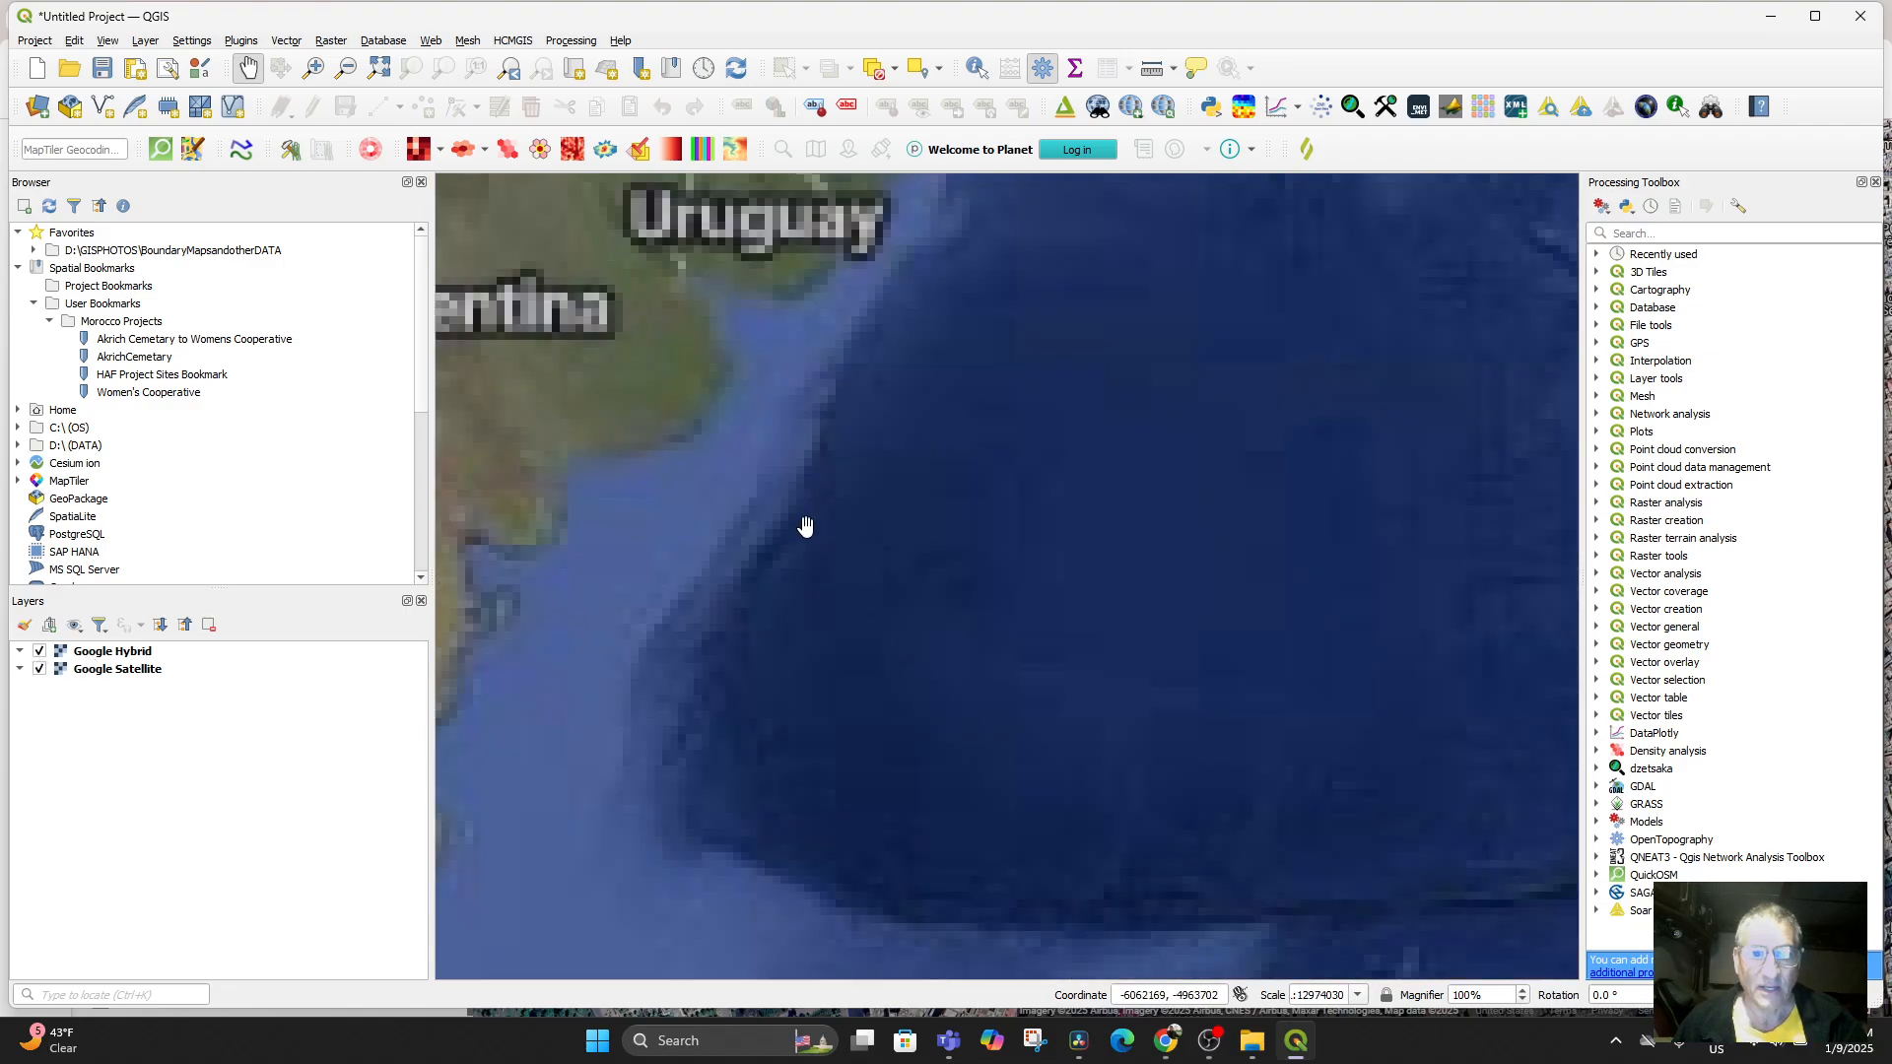
{"action": "left_click_drag", "start_coordinate": [804, 528], "coordinate": [1125, 952]}
{"action": "left_click_drag", "start_coordinate": [917, 633], "coordinate": [1026, 931]}
{"action": "scroll", "coordinate": [1022, 802], "scroll_direction": "up", "scroll_amount": 3}
{"action": "left_click_drag", "start_coordinate": [736, 481], "coordinate": [988, 1030]}
{"action": "scroll", "coordinate": [777, 763], "scroll_direction": "up", "scroll_amount": 1}
{"action": "left_click_drag", "start_coordinate": [776, 764], "coordinate": [992, 1018]}
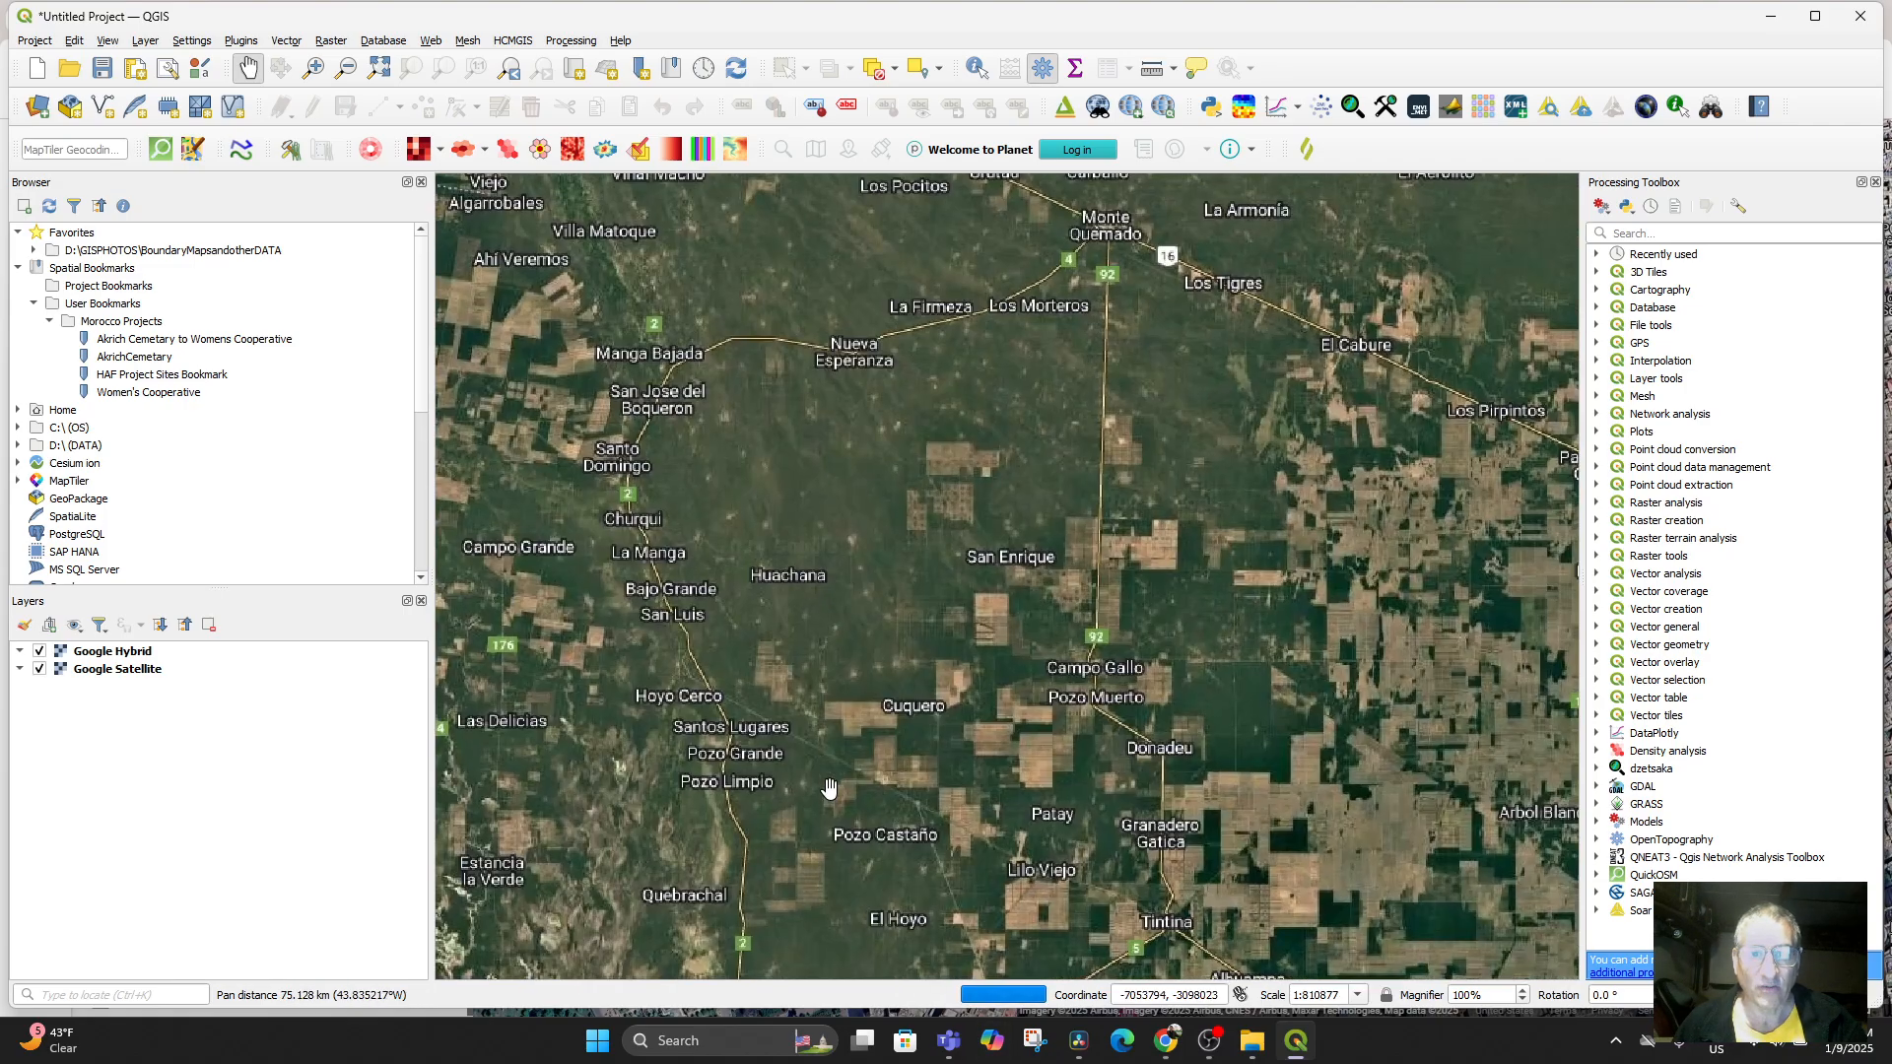
{"action": "left_click", "coordinate": [39, 652]}
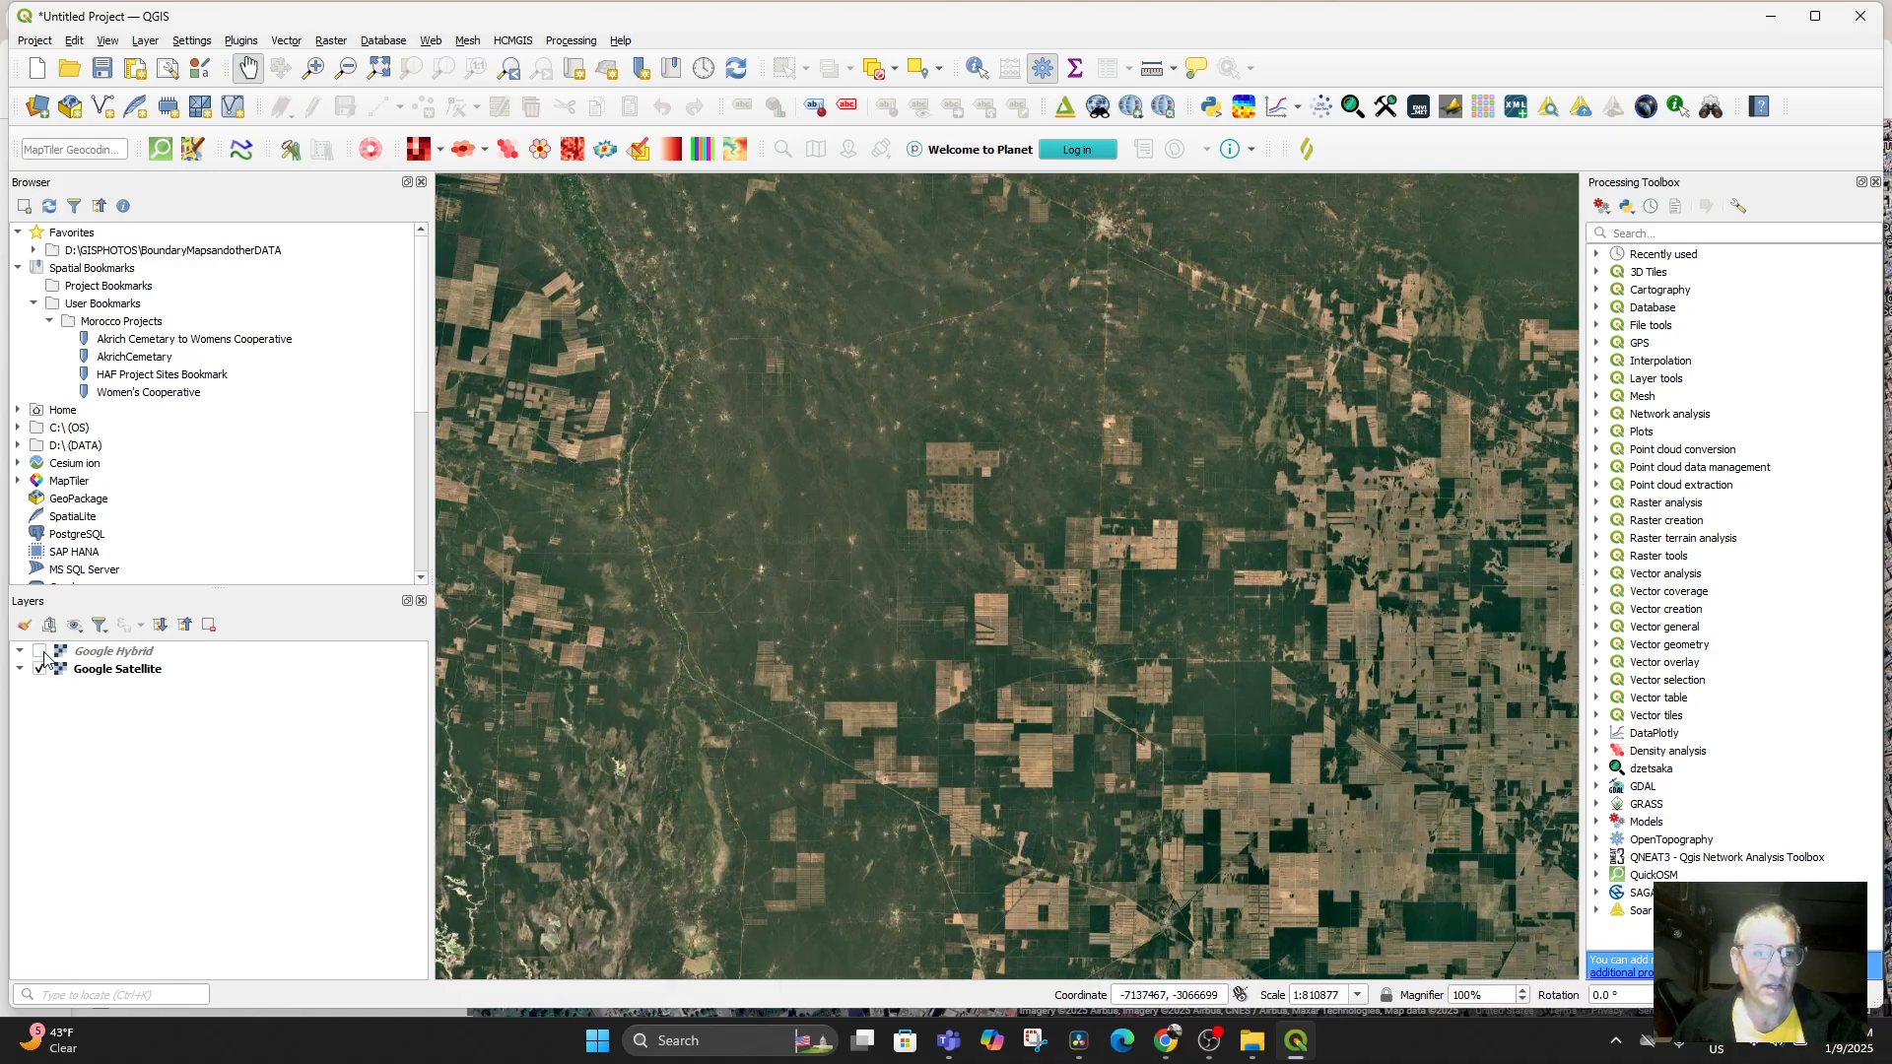
{"action": "left_click", "coordinate": [40, 651]}
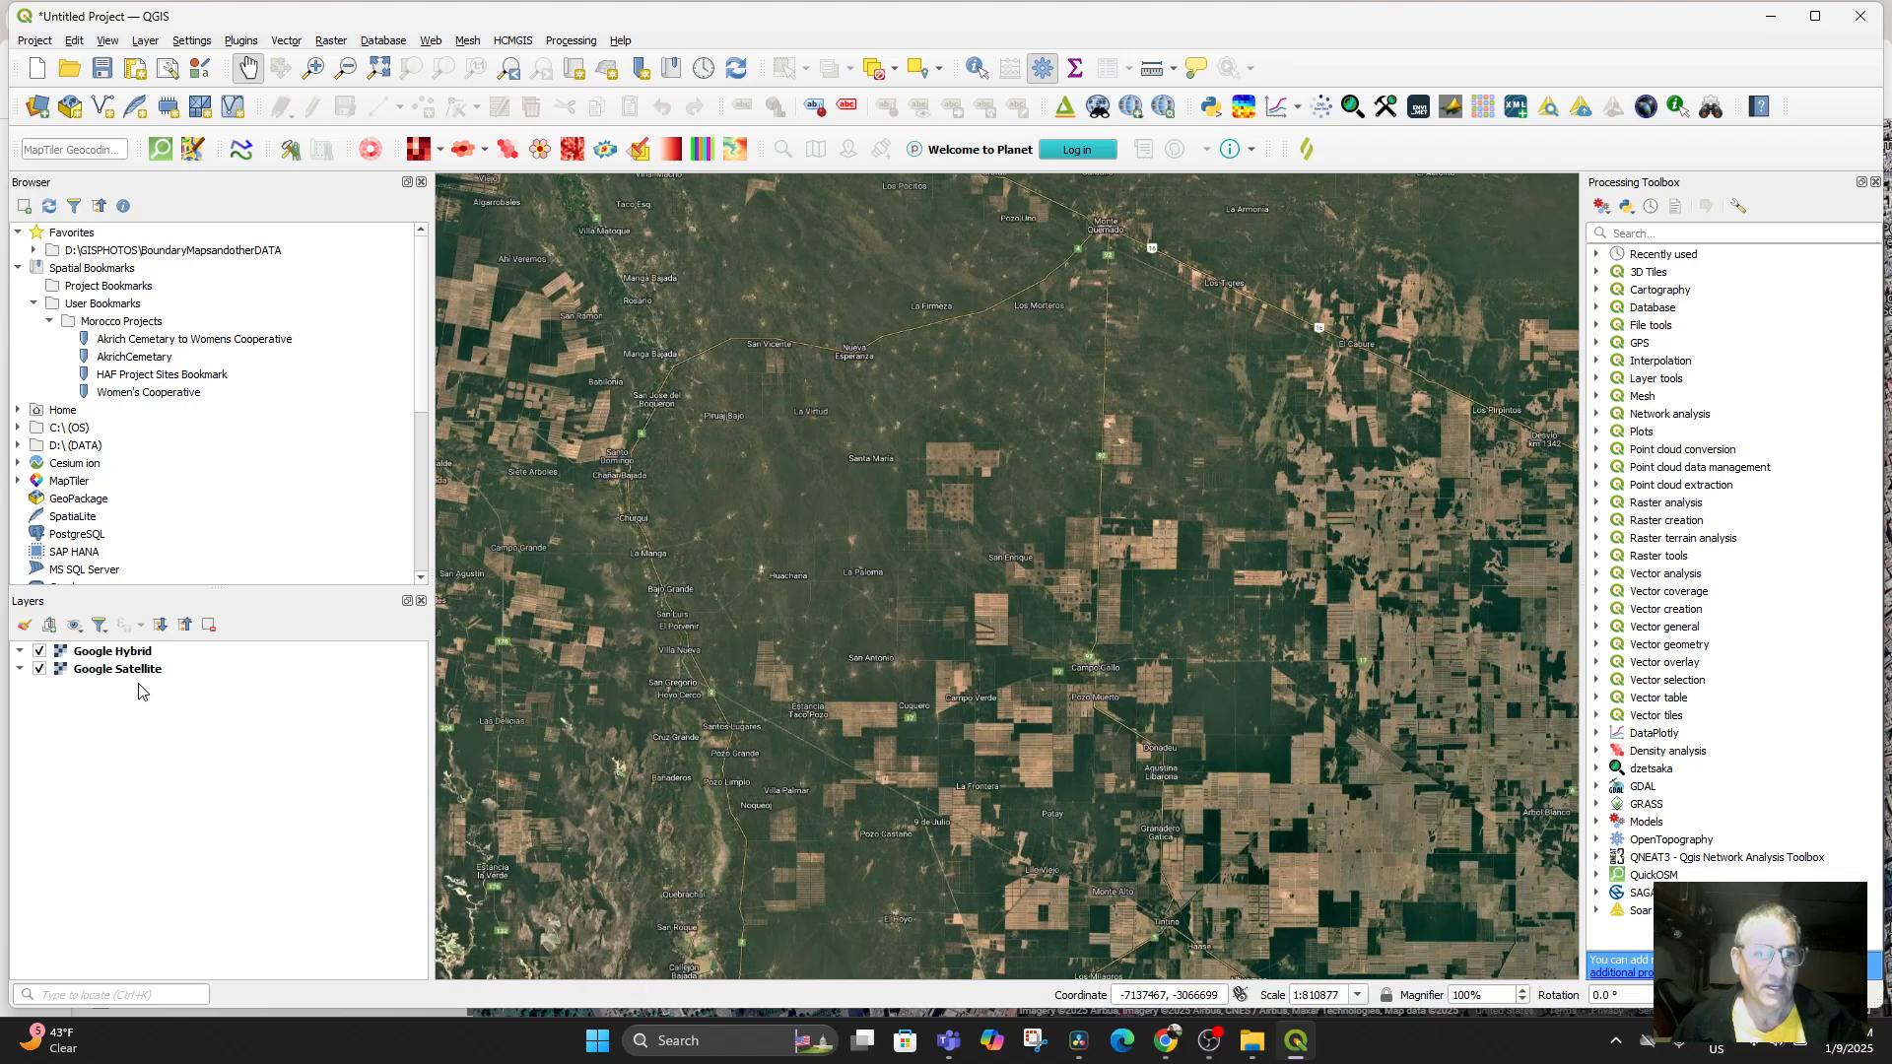
Add the Google Road basemap from QuickMapServices and move it above the Google Hybrid layer
{"action": "left_click", "coordinate": [426, 39]}
{"action": "mouse_move", "coordinate": [525, 104]}
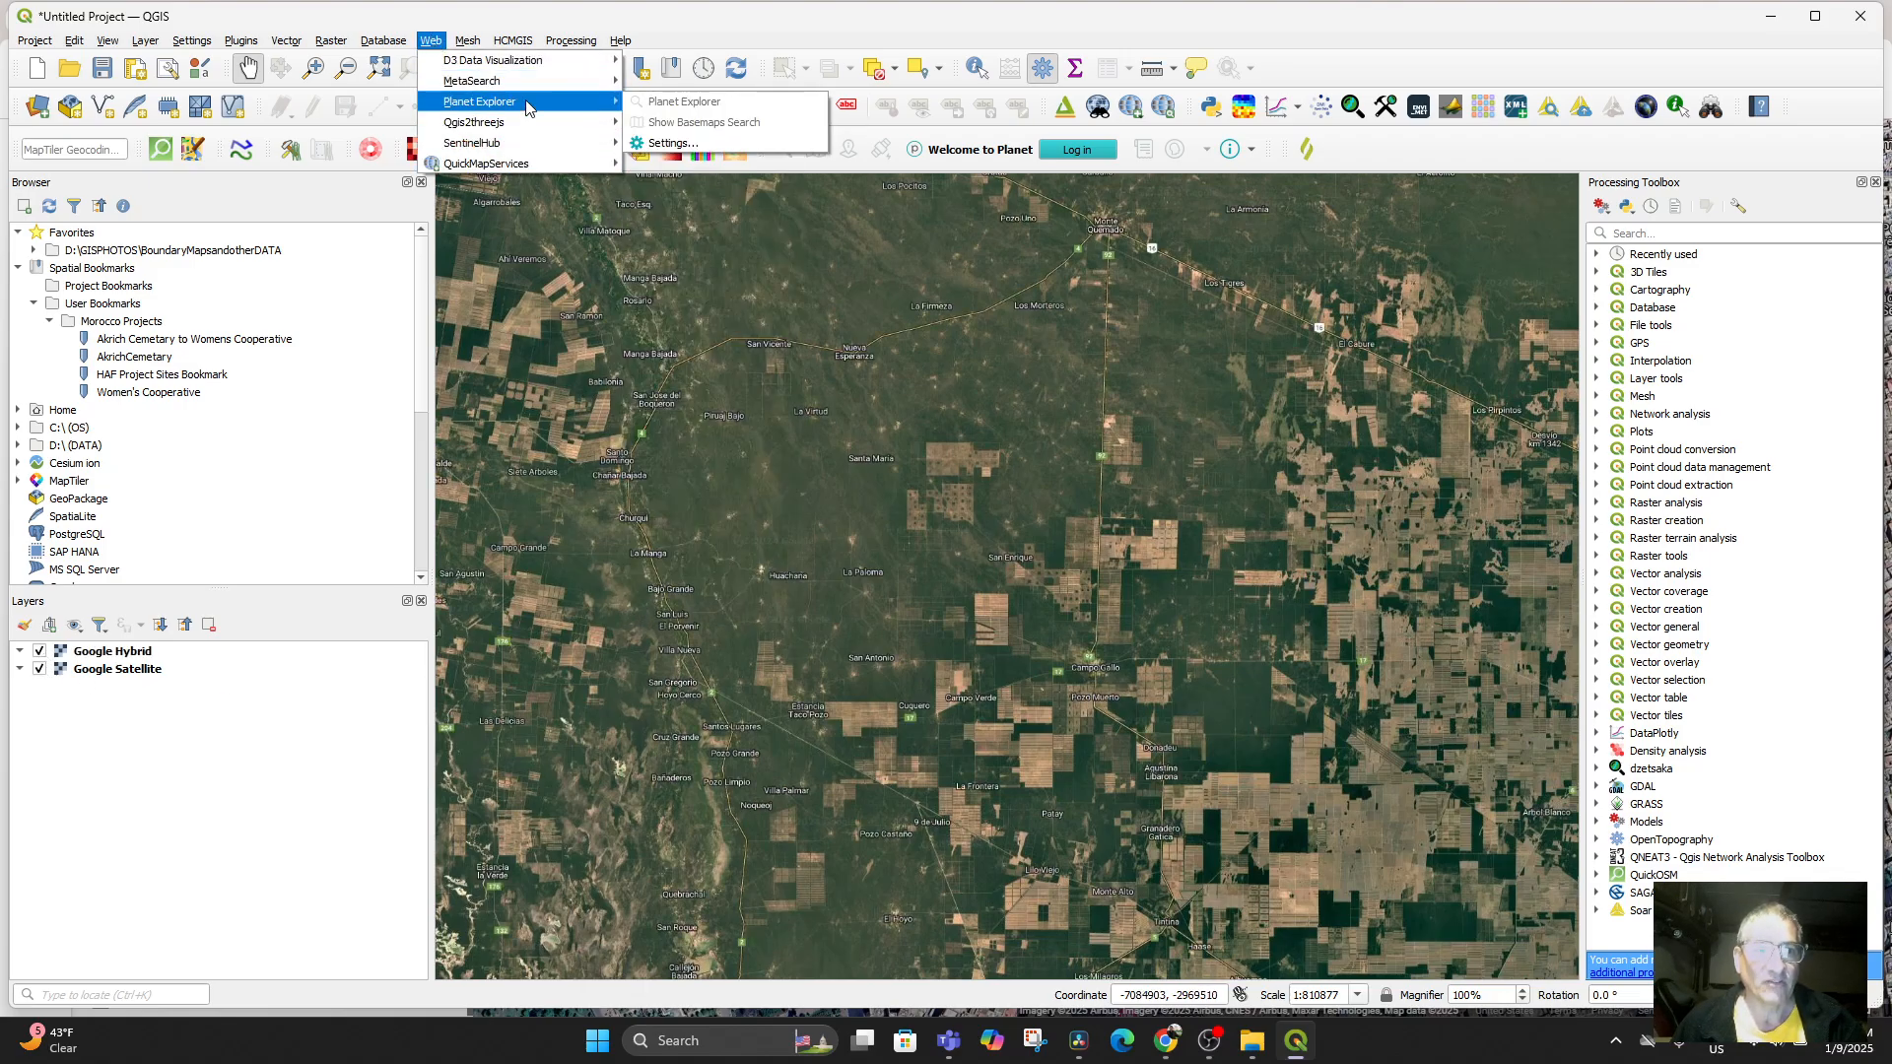
{"action": "mouse_move", "coordinate": [787, 269]}
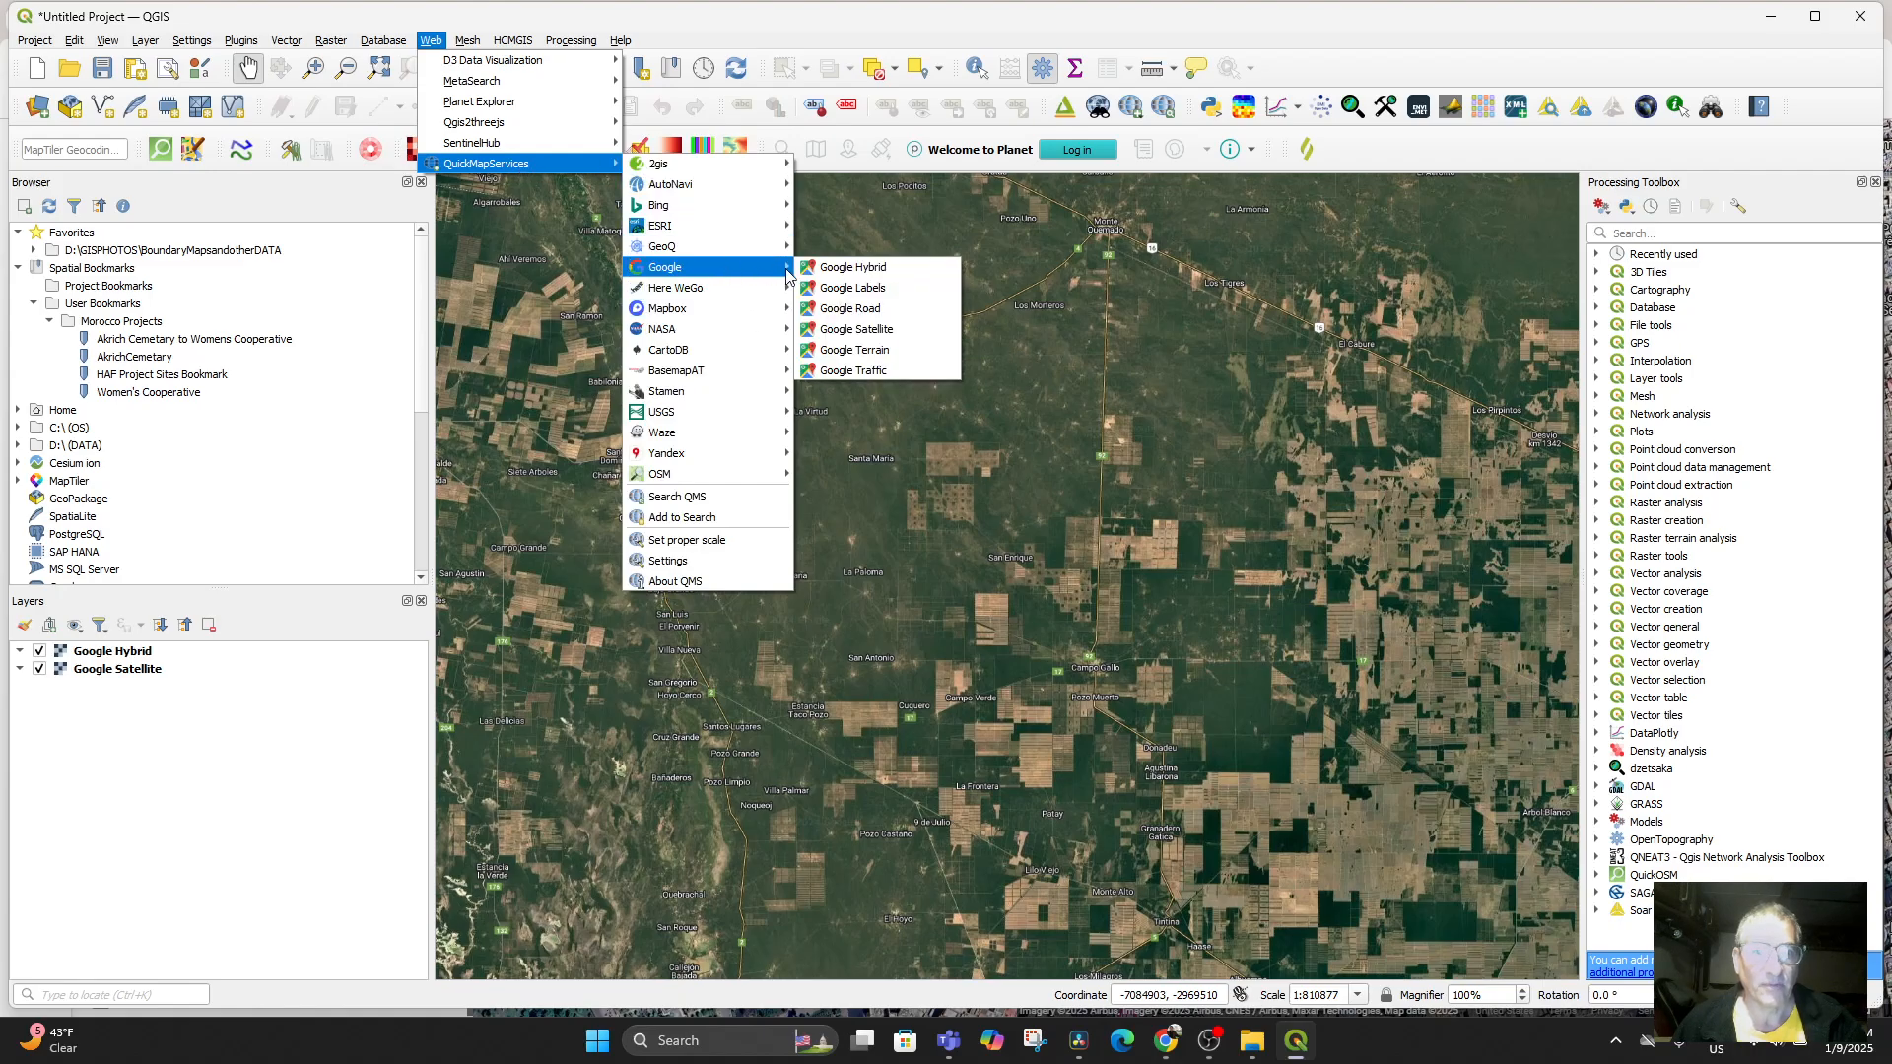
{"action": "left_click", "coordinate": [884, 309]}
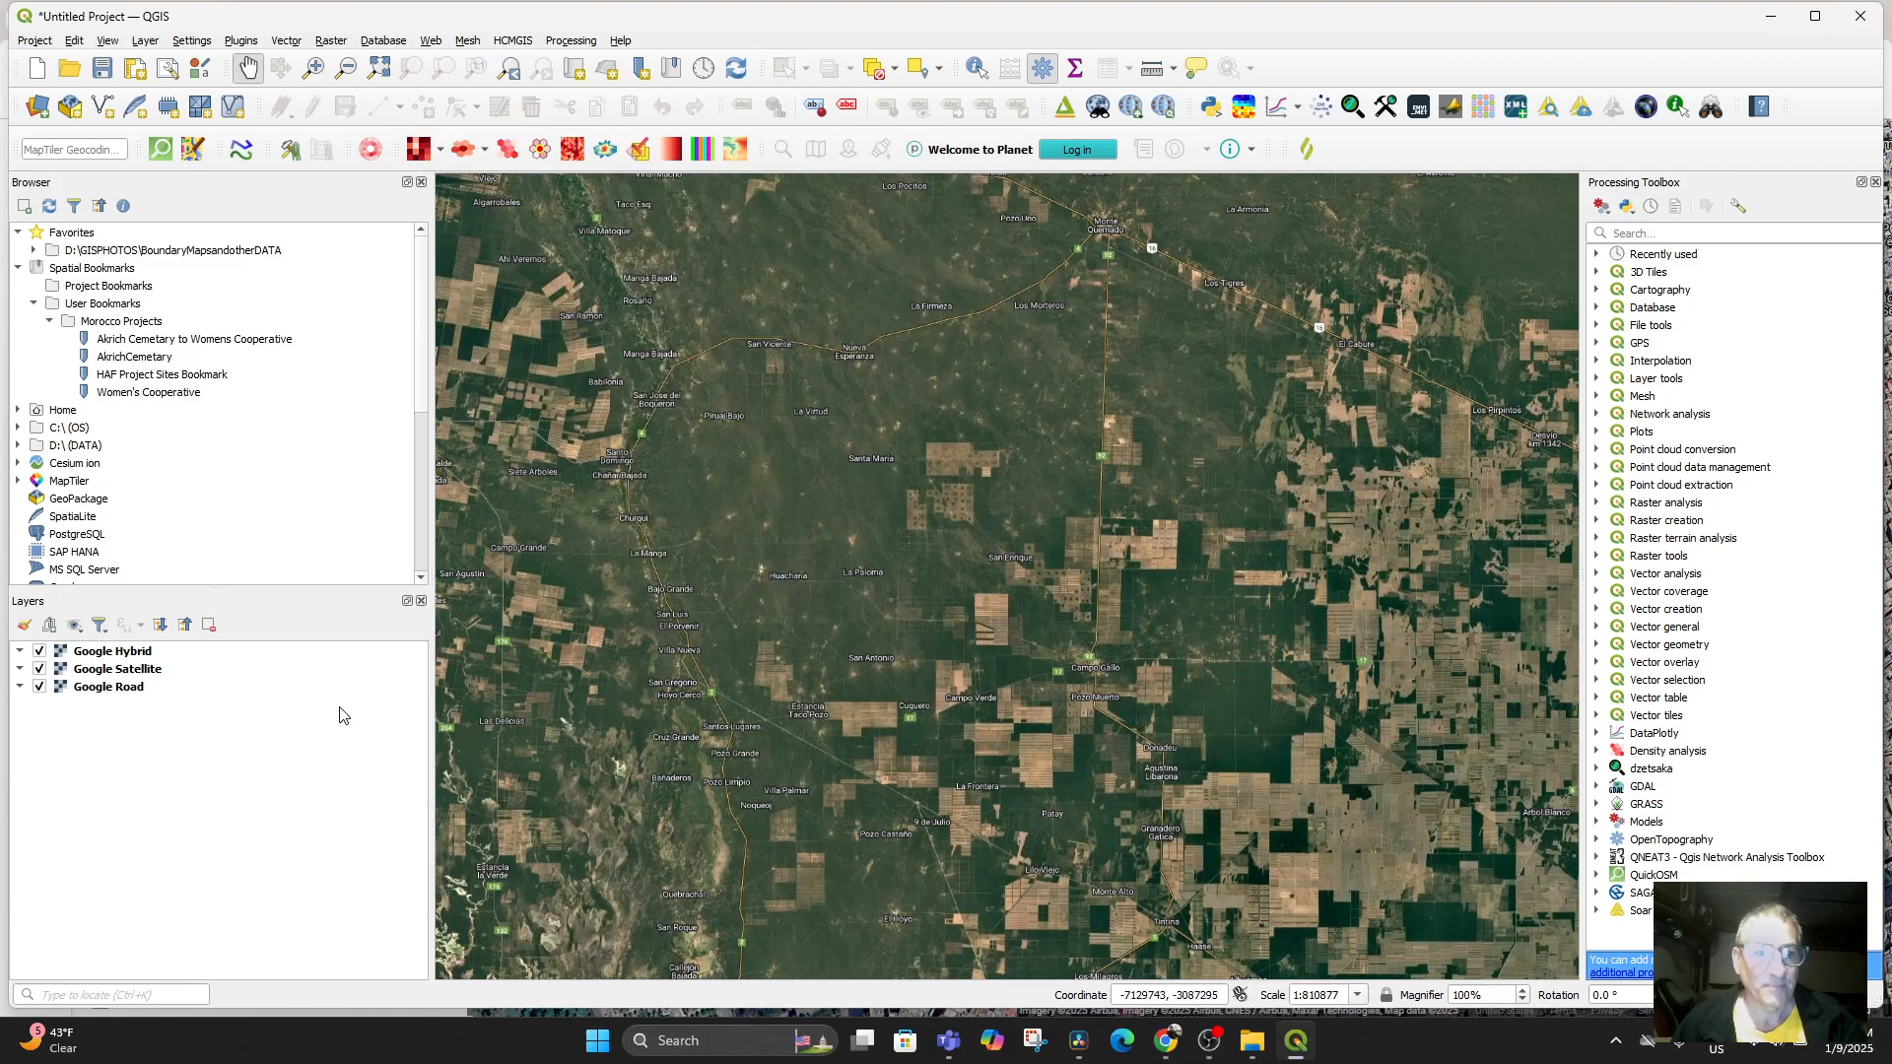
{"action": "left_click_drag", "start_coordinate": [92, 690], "coordinate": [103, 651]}
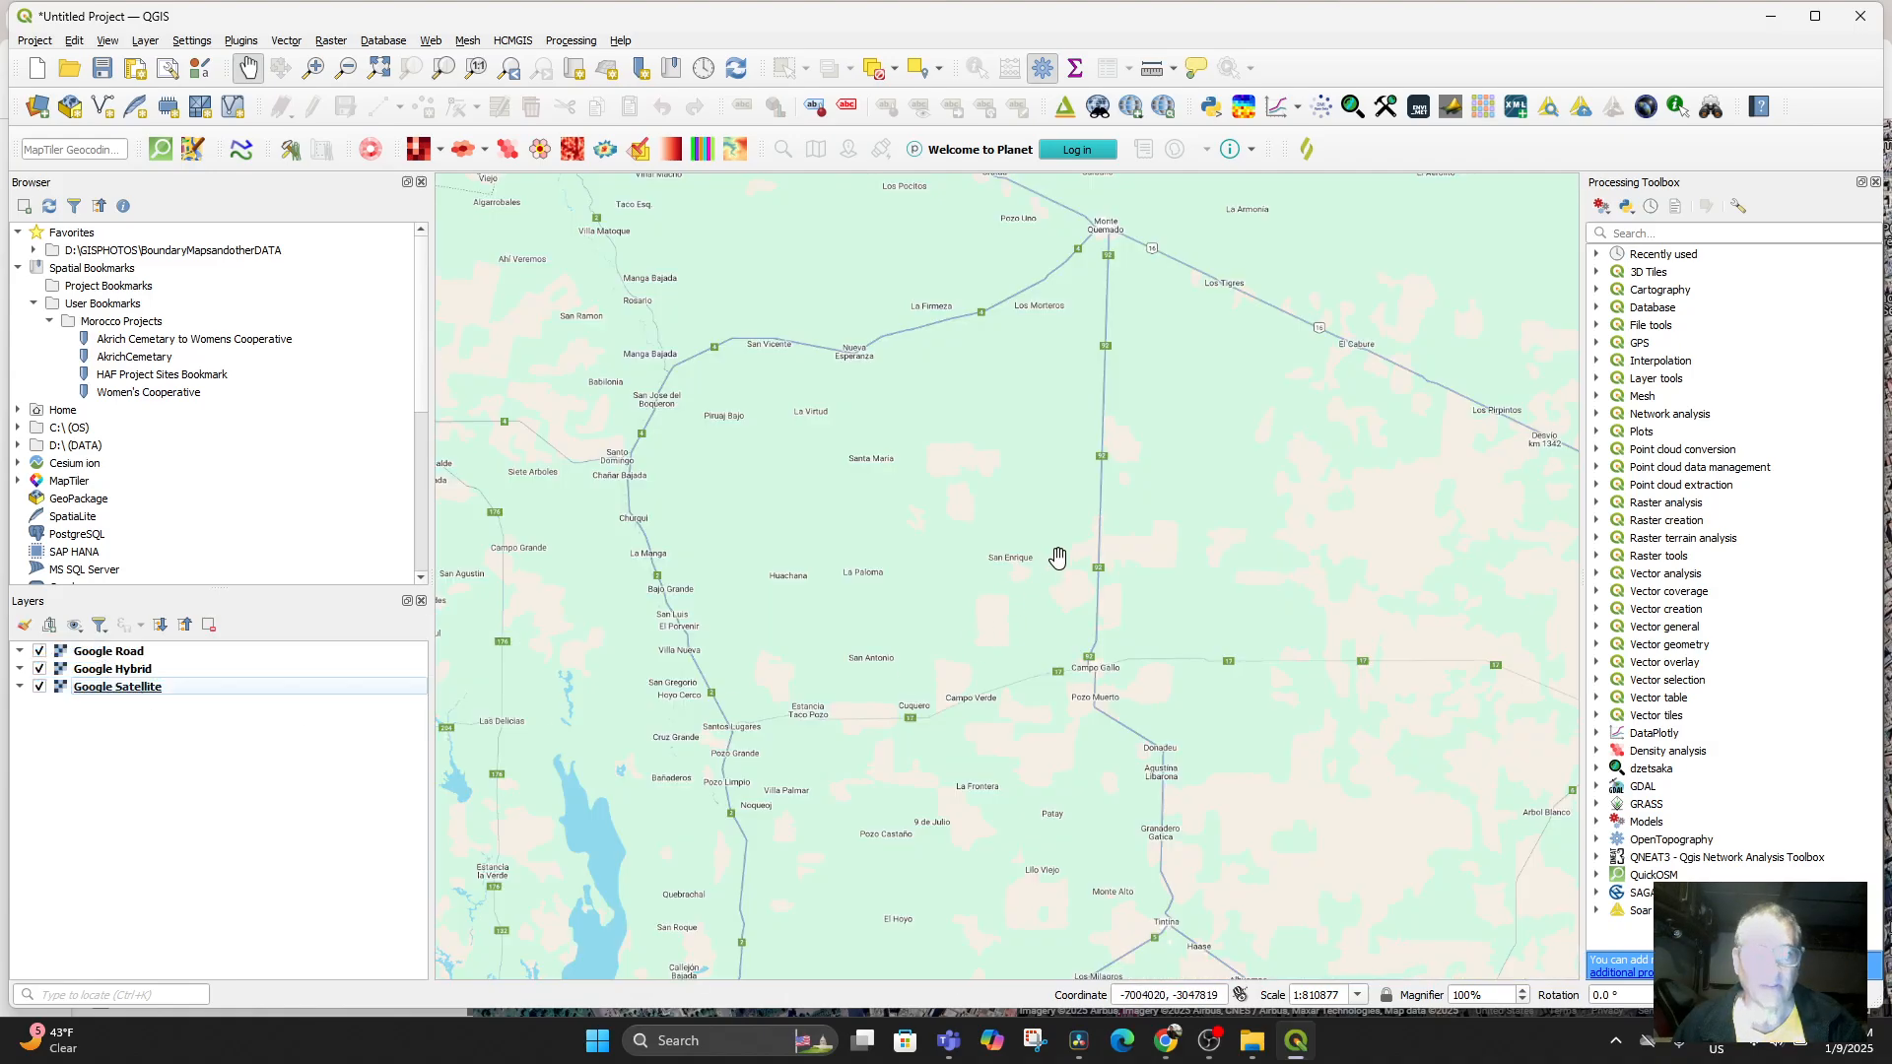
Hide the Google Road and Google Hybrid layers so that only Google Satellite is displayed
{"action": "left_click", "coordinate": [39, 652]}
{"action": "left_click", "coordinate": [38, 651]}
{"action": "left_click", "coordinate": [38, 652]}
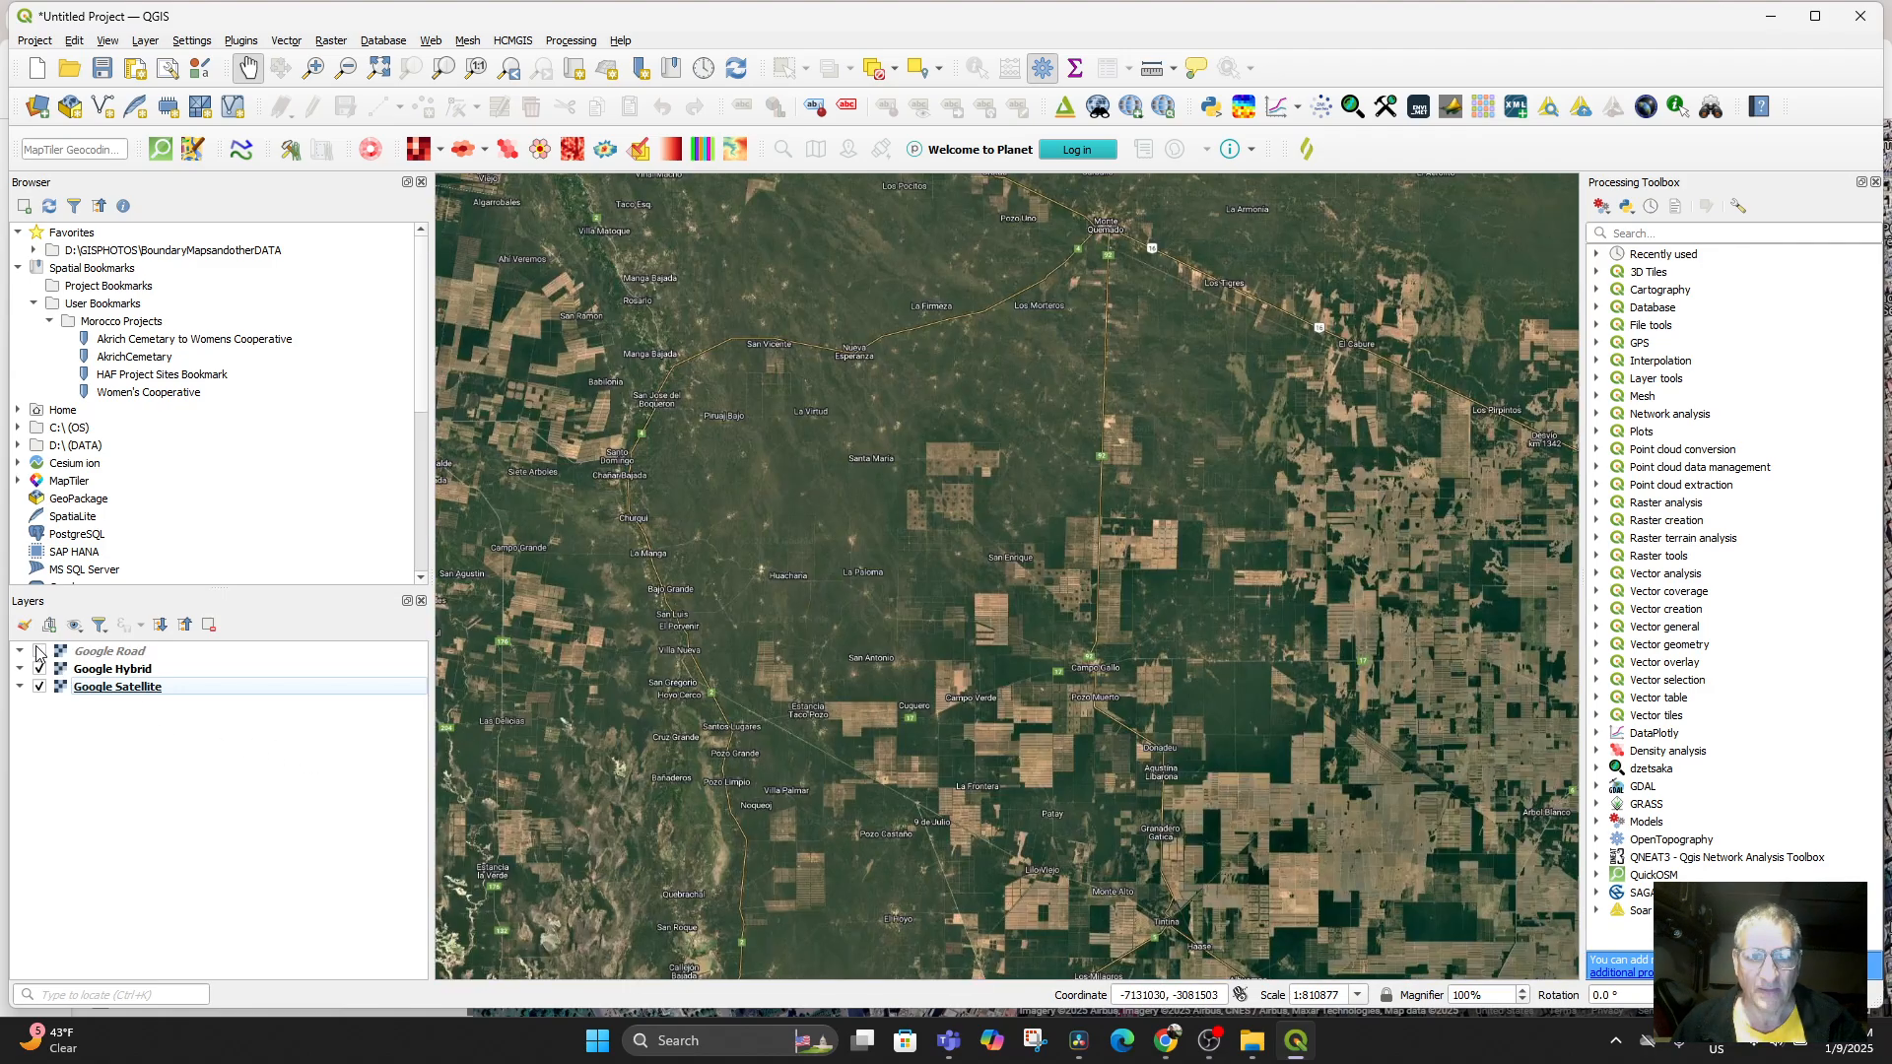
{"action": "left_click", "coordinate": [38, 669]}
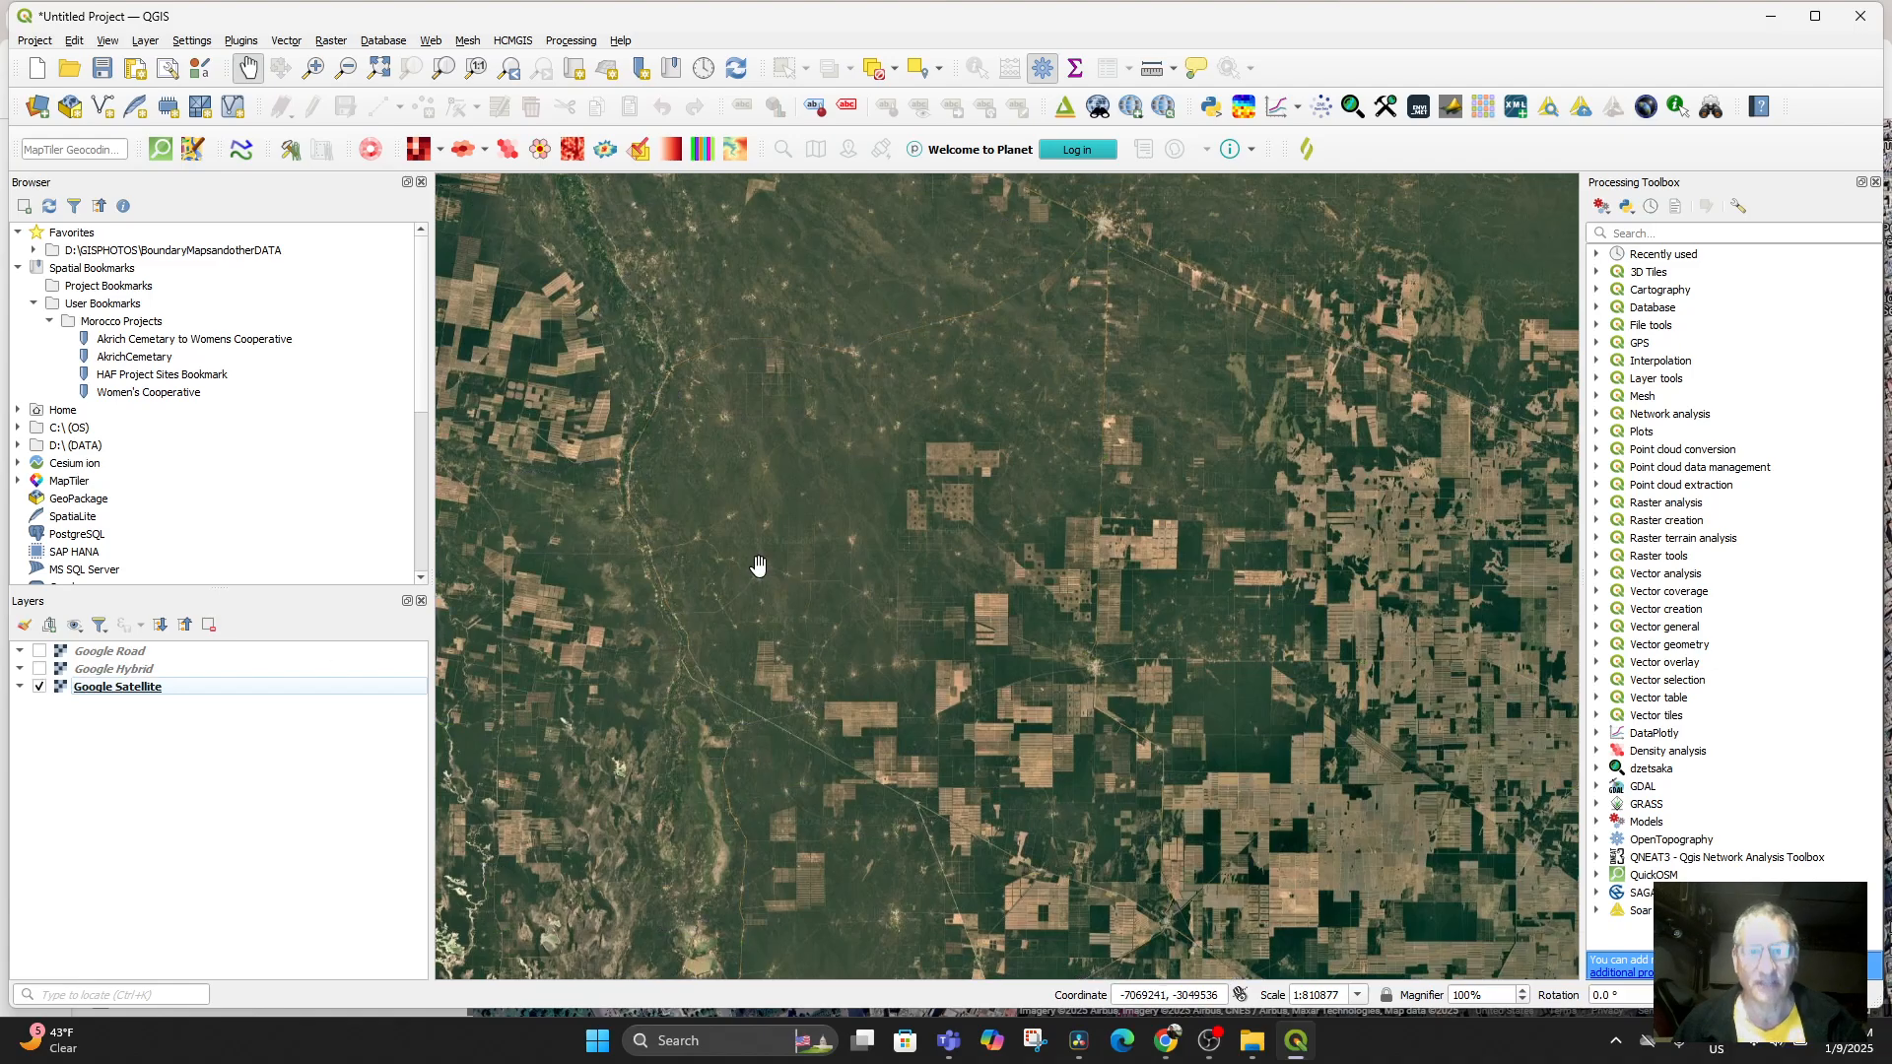
{"action": "scroll", "coordinate": [841, 663], "scroll_direction": "down", "scroll_amount": 4}
{"action": "left_click_drag", "start_coordinate": [841, 664], "coordinate": [1060, 781]}
{"action": "left_click_drag", "start_coordinate": [926, 346], "coordinate": [1002, 544]}
{"action": "scroll", "coordinate": [1001, 544], "scroll_direction": "down", "scroll_amount": 2}
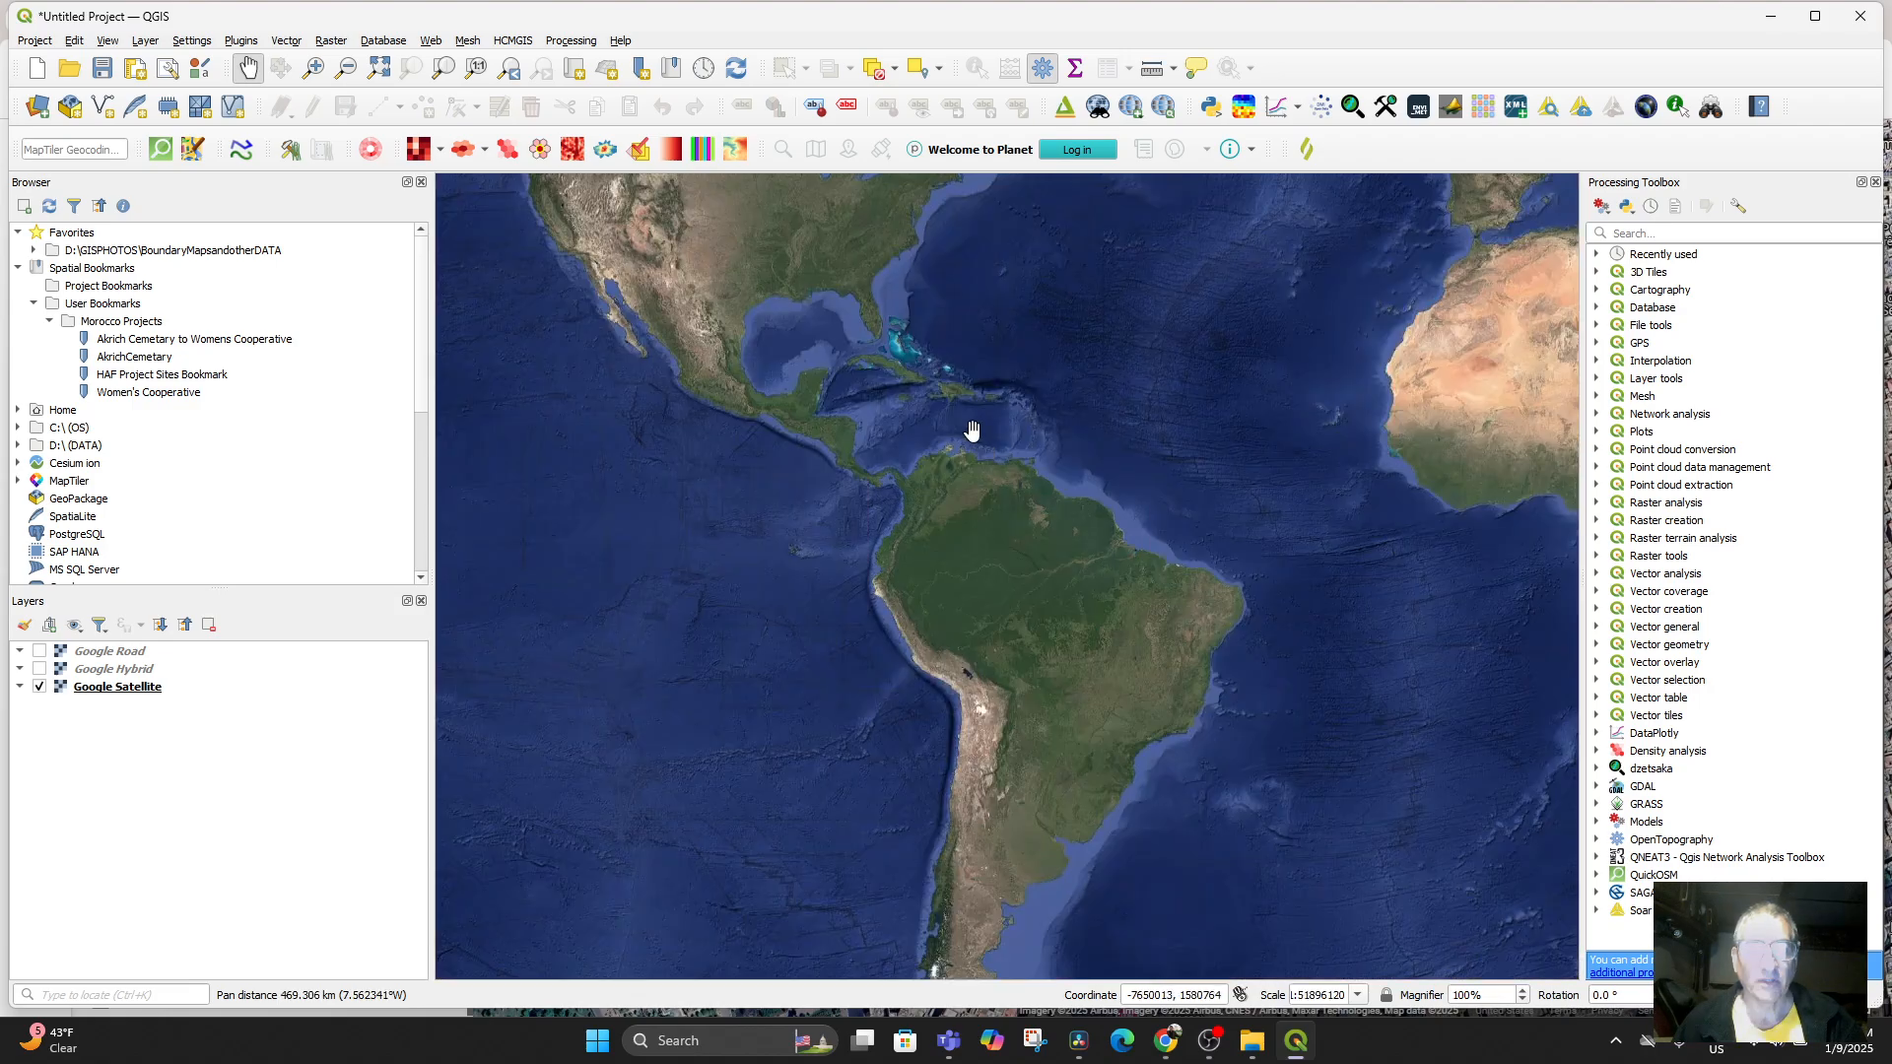
{"action": "left_click", "coordinate": [107, 995]}
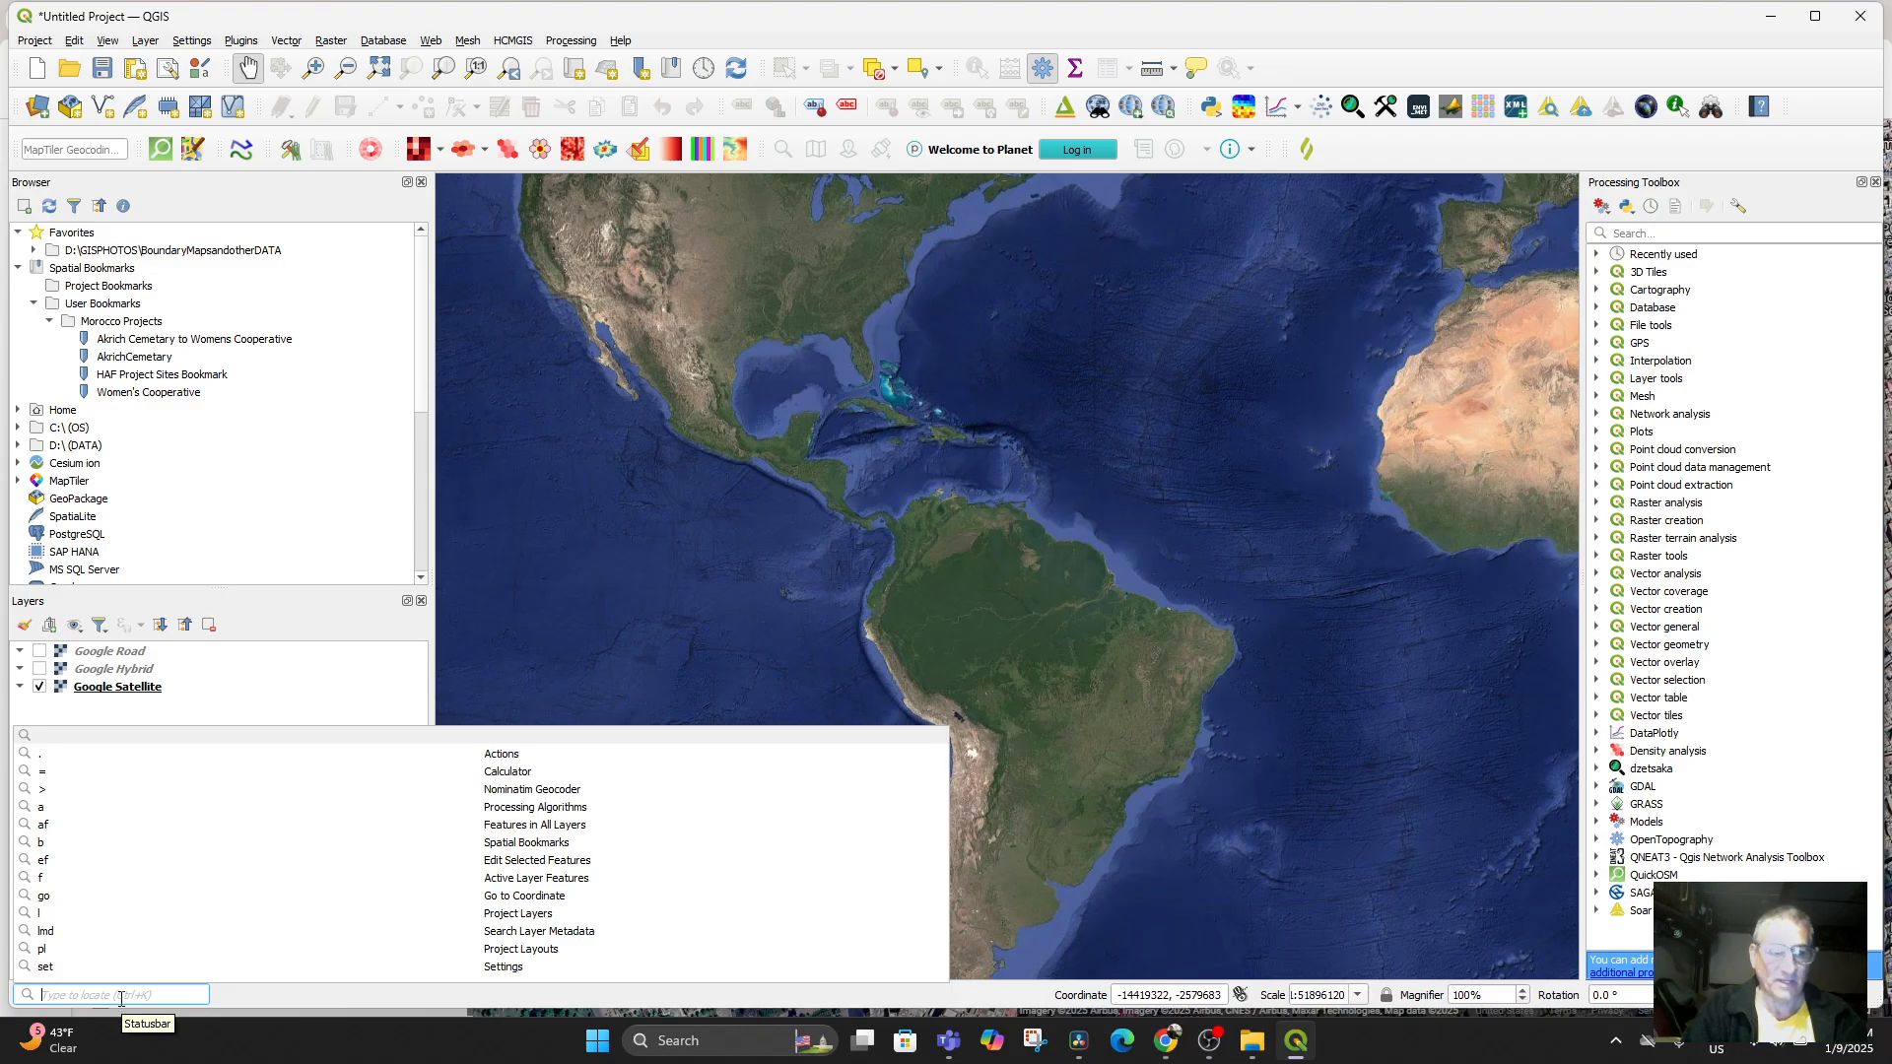
{"action": "type", "text": "tour eiffel"}
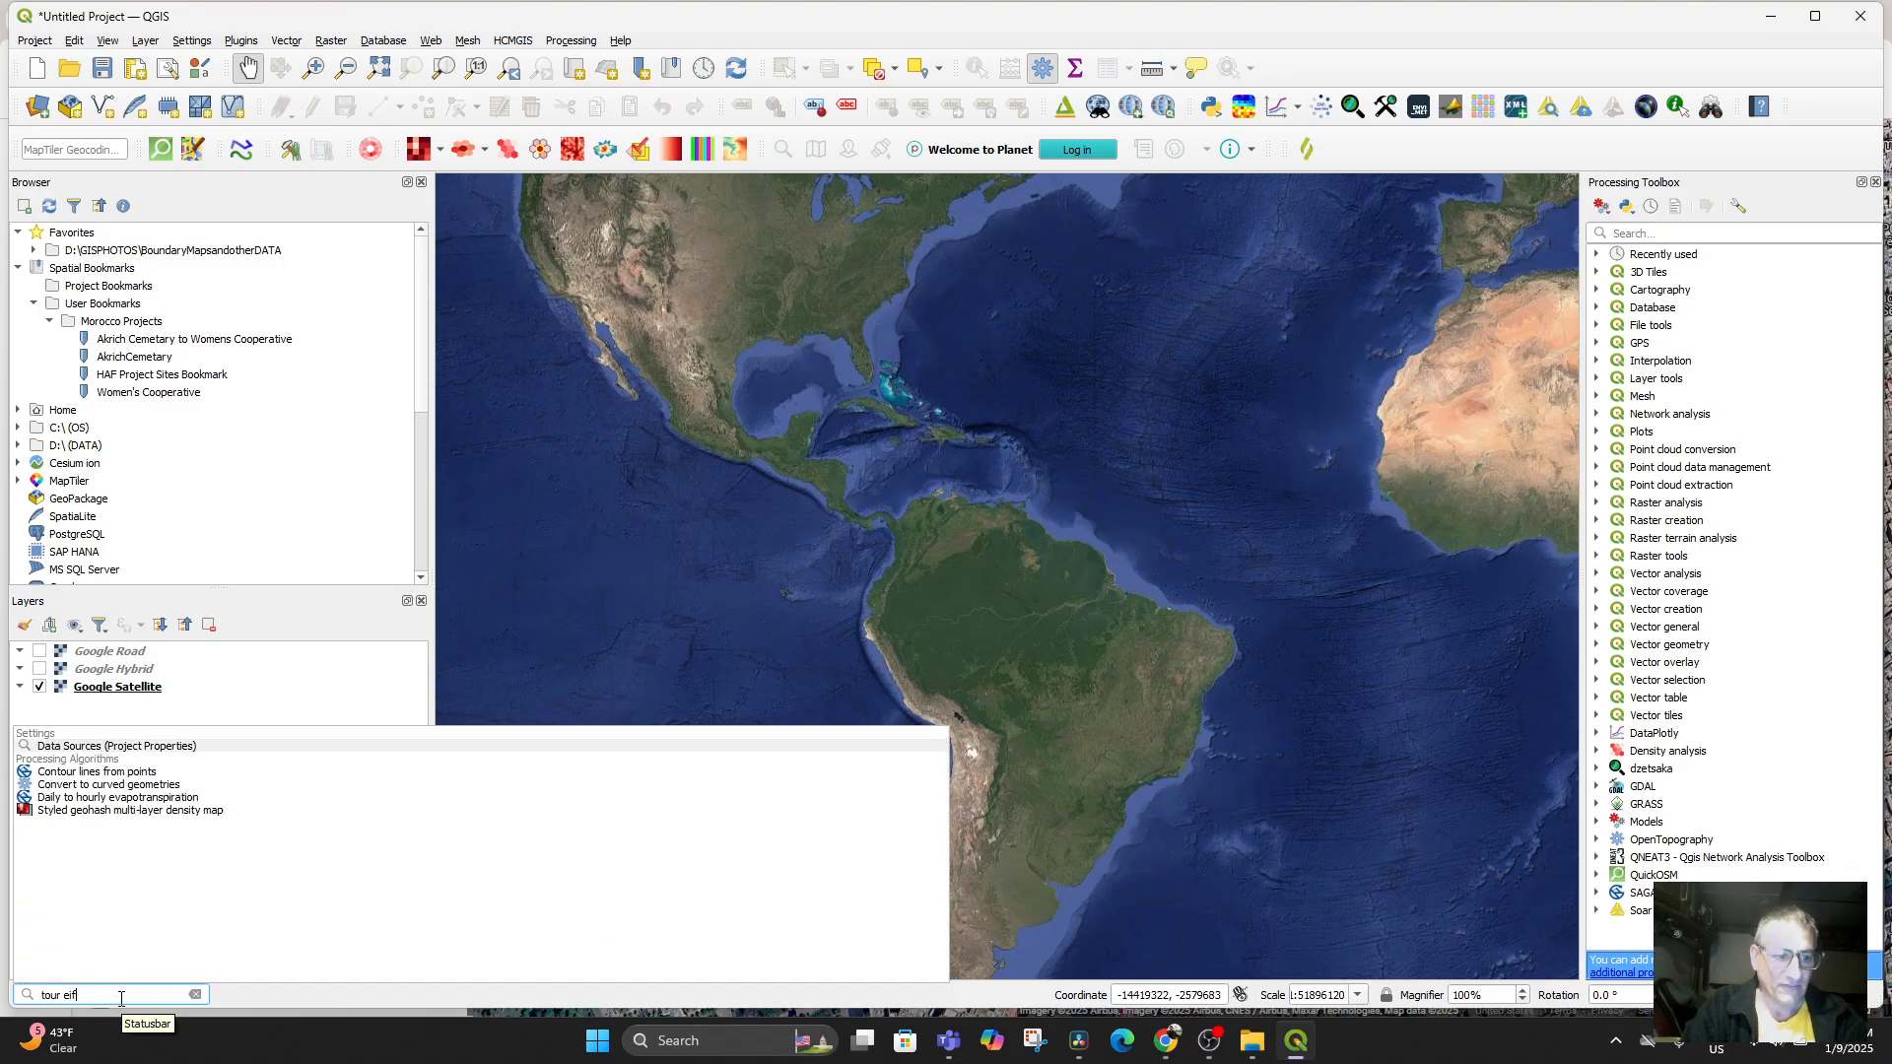
{"action": "key", "text": "BackSpace"}
{"action": "key", "text": "BackSpace"}
{"action": "key", "text": "BackSpace"}
{"action": "key", "text": "BackSpace"}
{"action": "key", "text": "BackSpace"}
{"action": "key", "text": "BackSpace"}
{"action": "key", "text": "BackSpace"}
{"action": "key", "text": "BackSpace"}
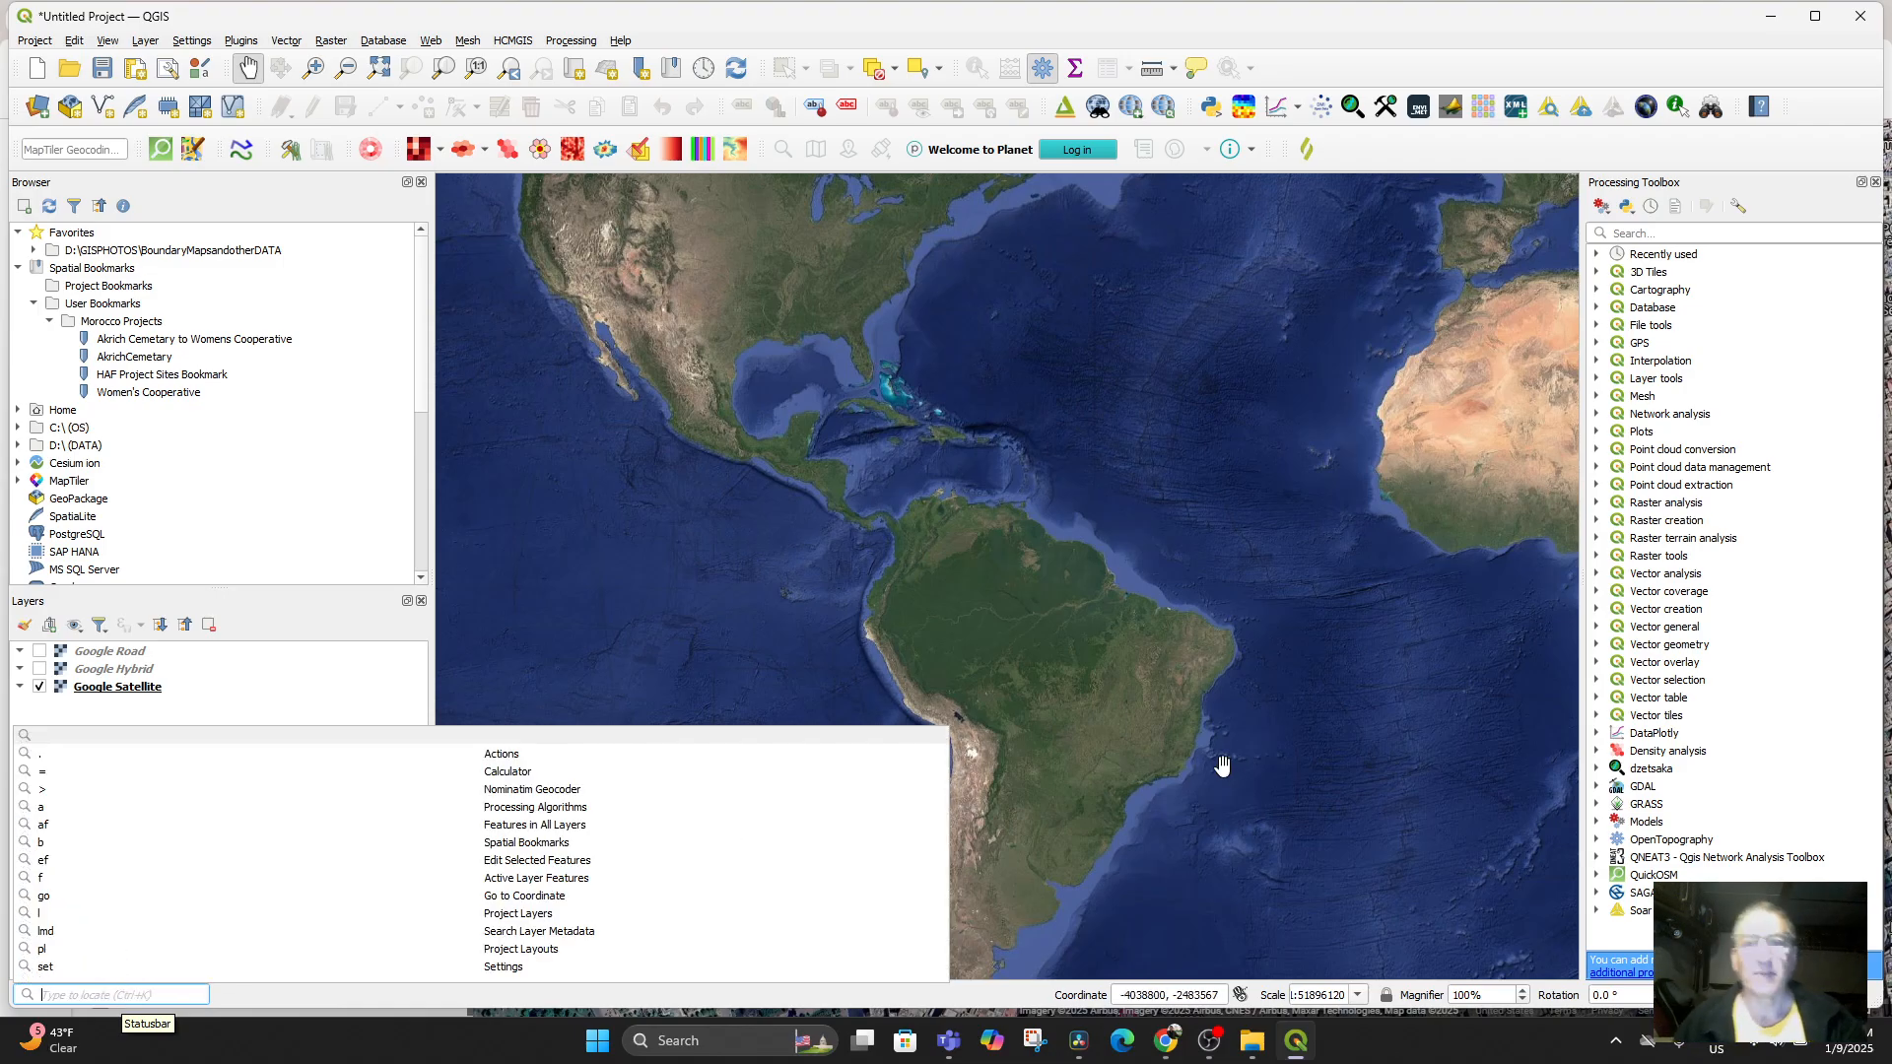
{"action": "left_click_drag", "start_coordinate": [983, 552], "coordinate": [1002, 581]}
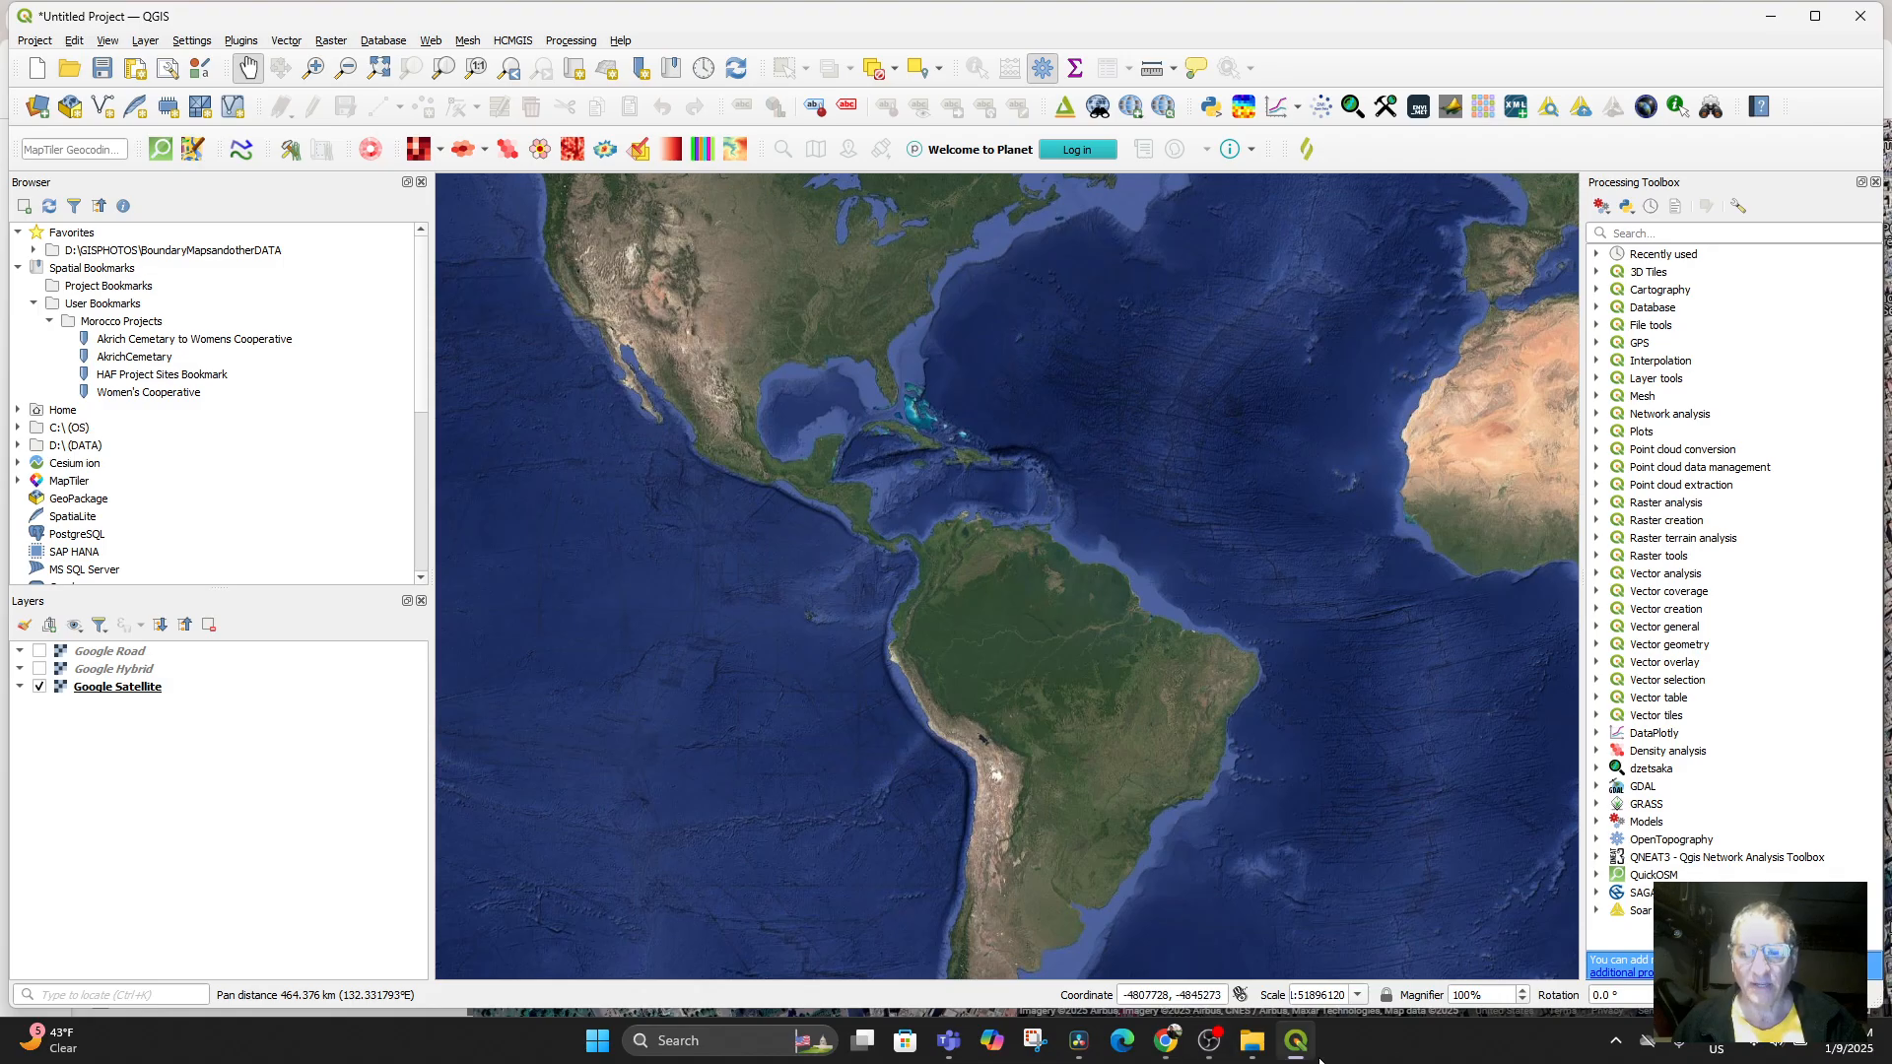
Switch to Google Maps in the browser, clear the previous search and search for "souk in marrakech"
{"action": "left_click", "coordinate": [1166, 1041]}
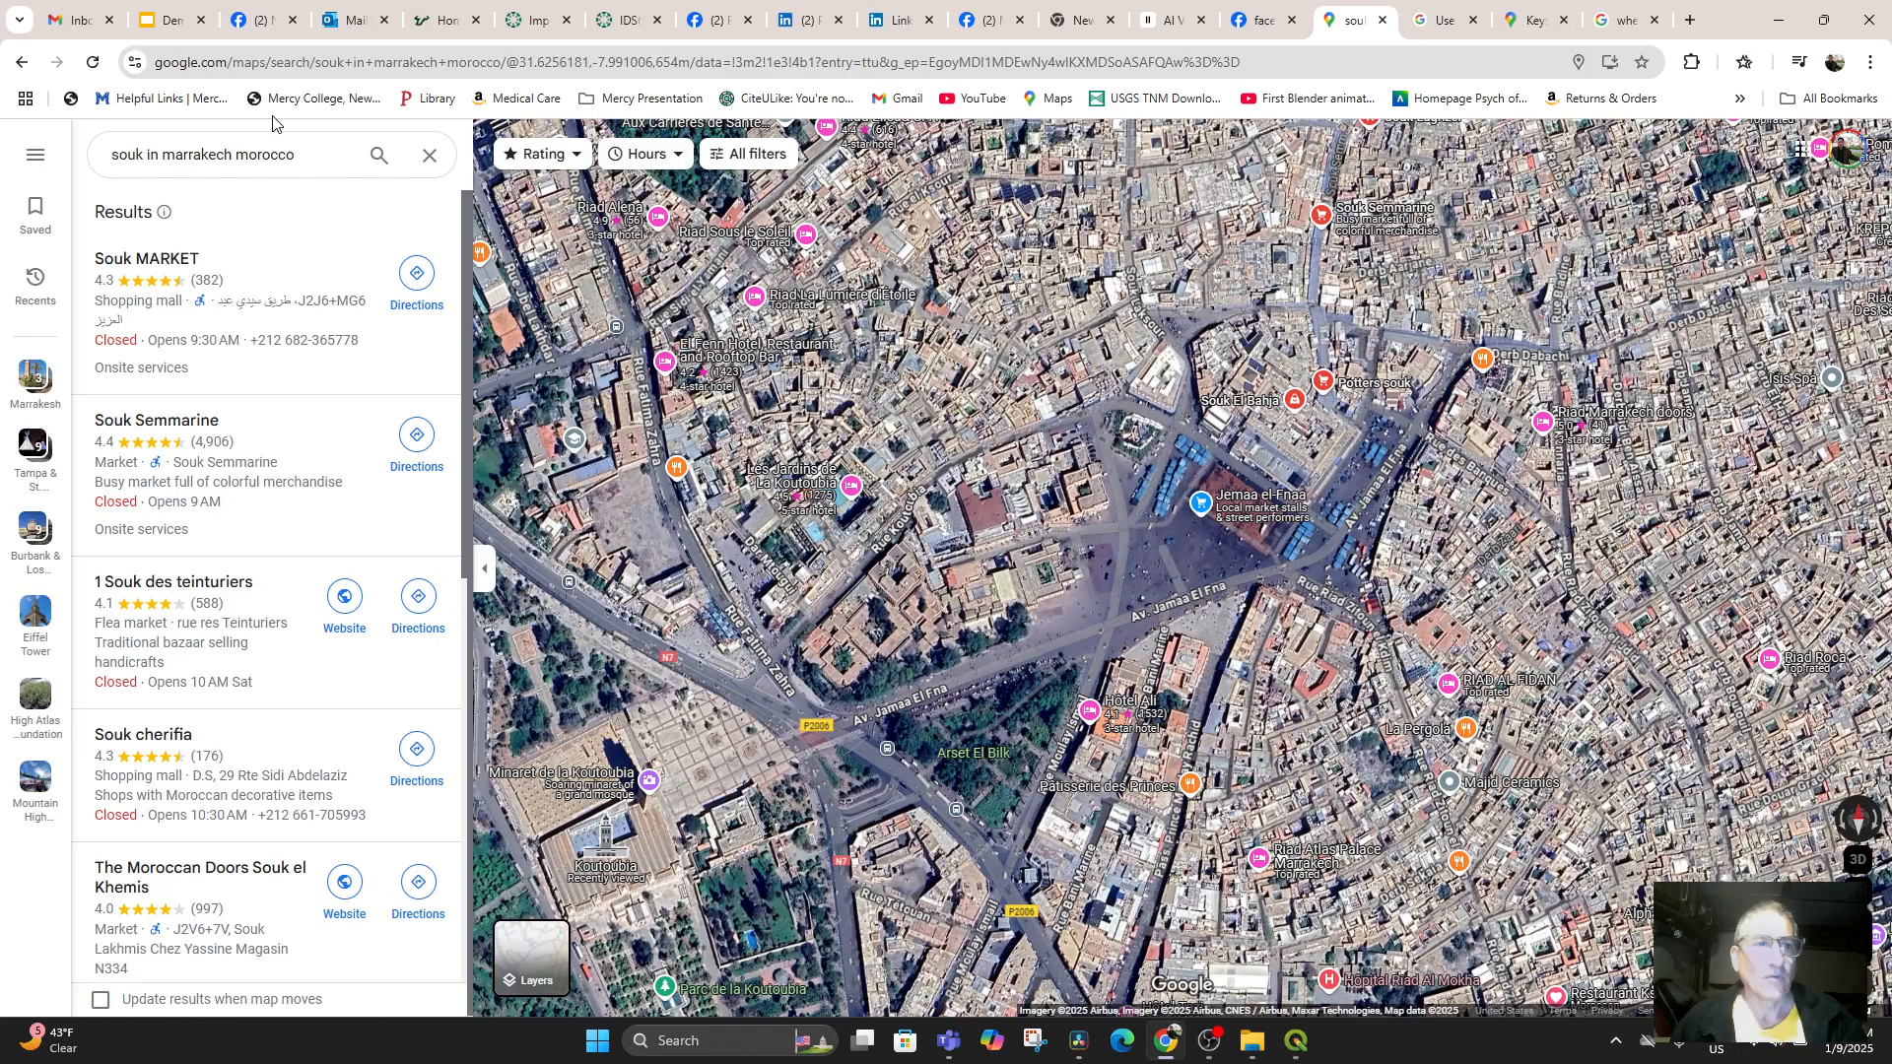
{"action": "left_click", "coordinate": [429, 157]}
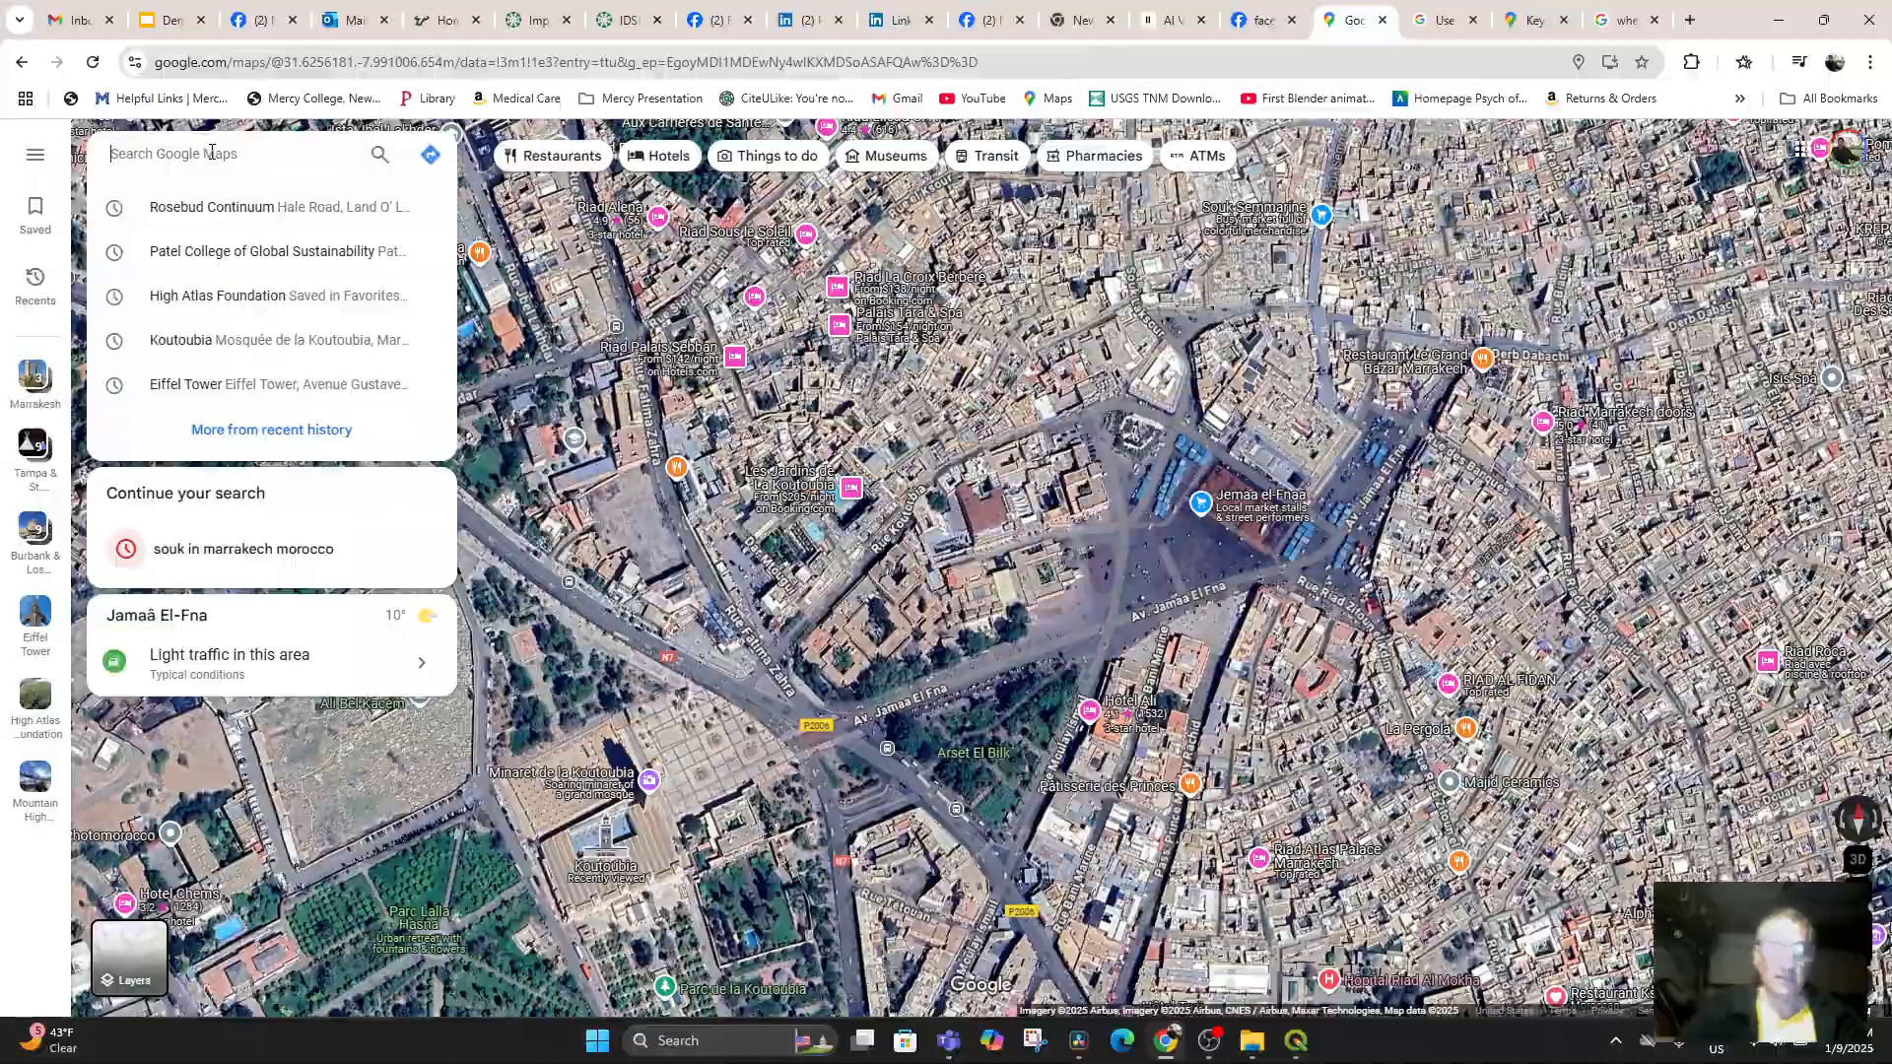
{"action": "scroll", "coordinate": [918, 582], "scroll_direction": "down", "scroll_amount": 5}
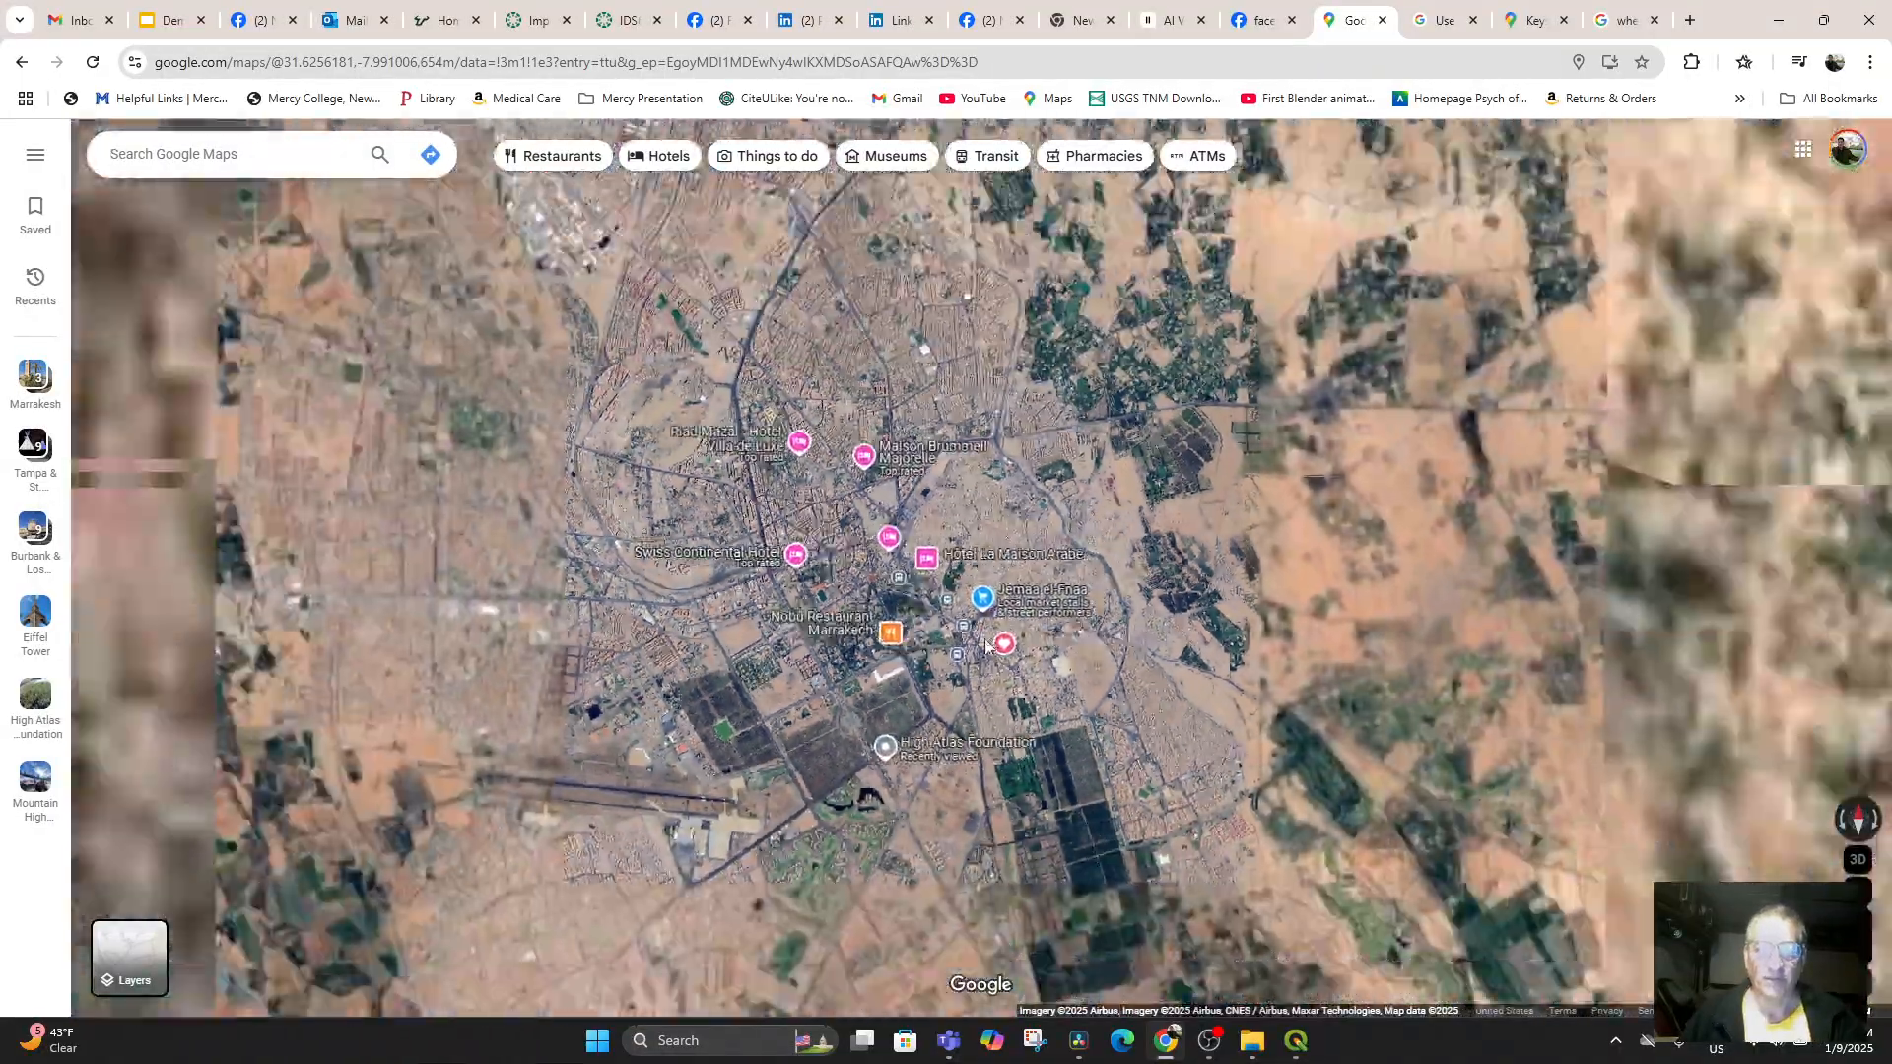
{"action": "scroll", "coordinate": [989, 647], "scroll_direction": "down", "scroll_amount": 5}
{"action": "left_click_drag", "start_coordinate": [901, 712], "coordinate": [1575, 692]}
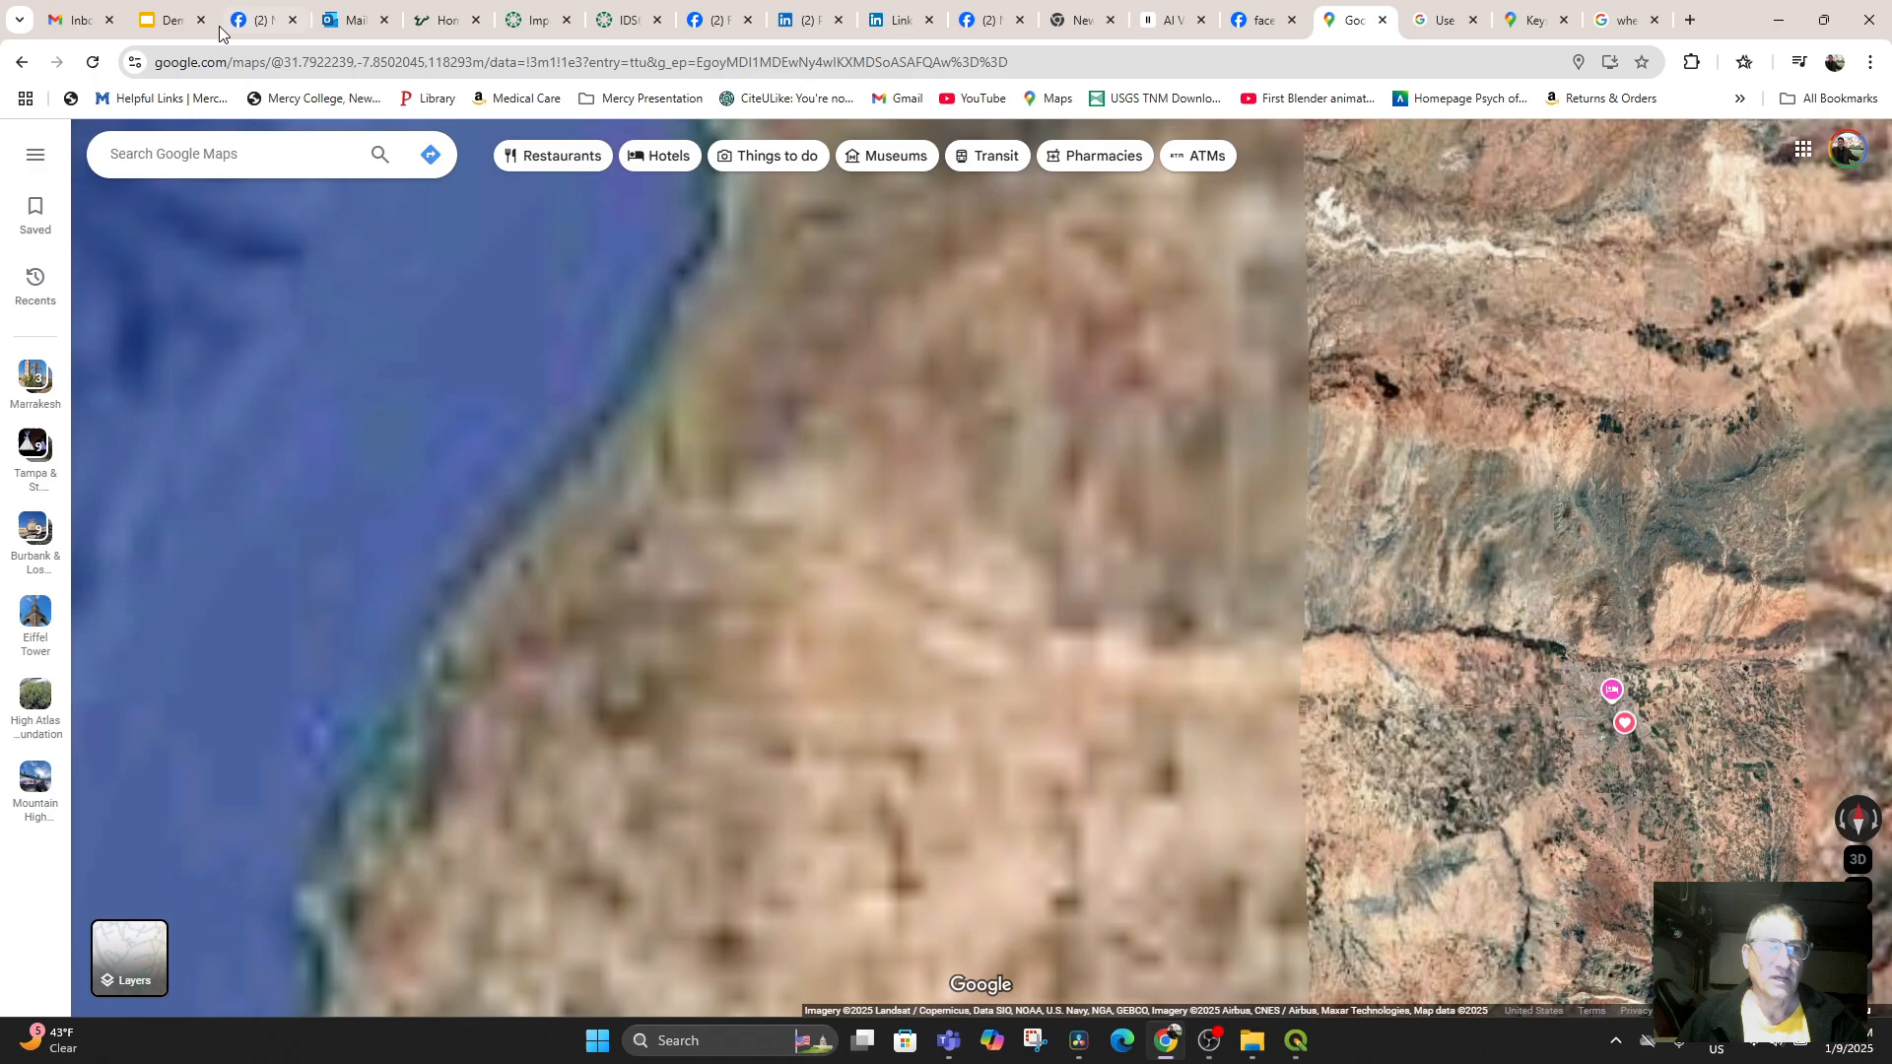
{"action": "left_click", "coordinate": [208, 157]}
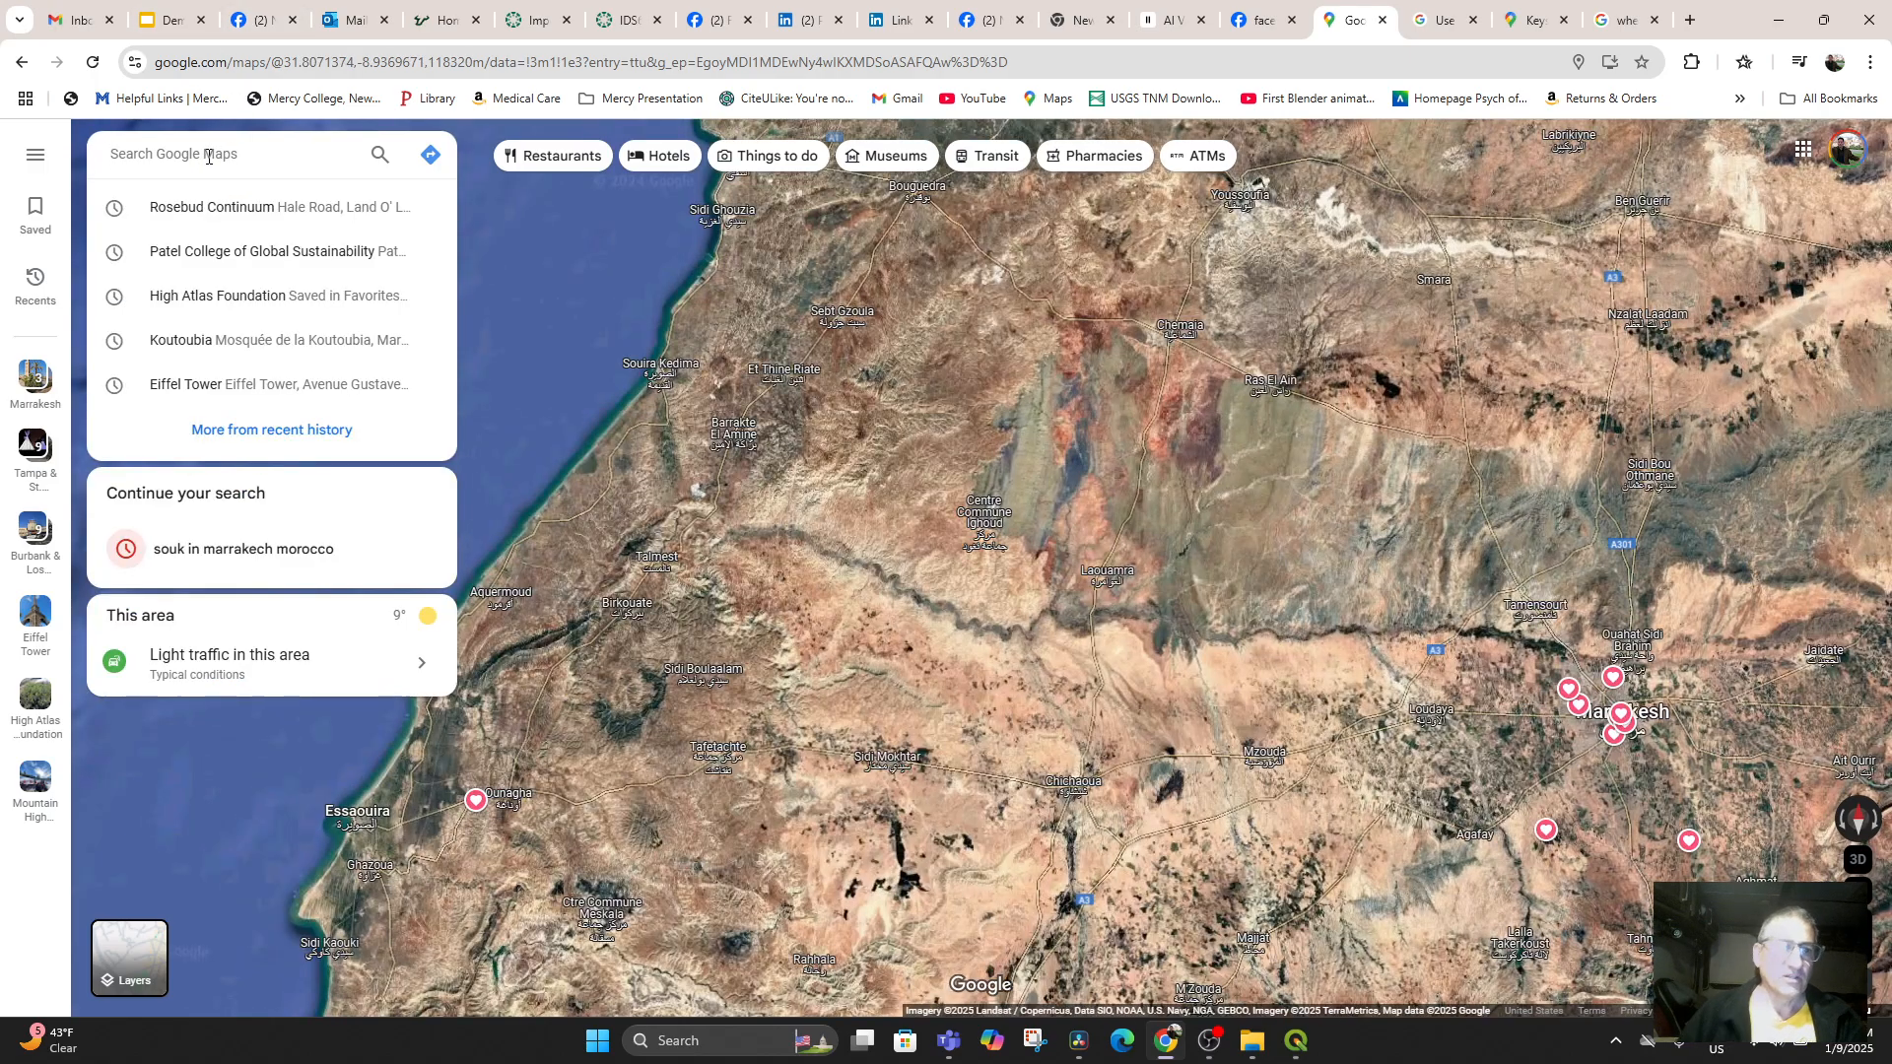
{"action": "type", "text": "souk in Marr"}
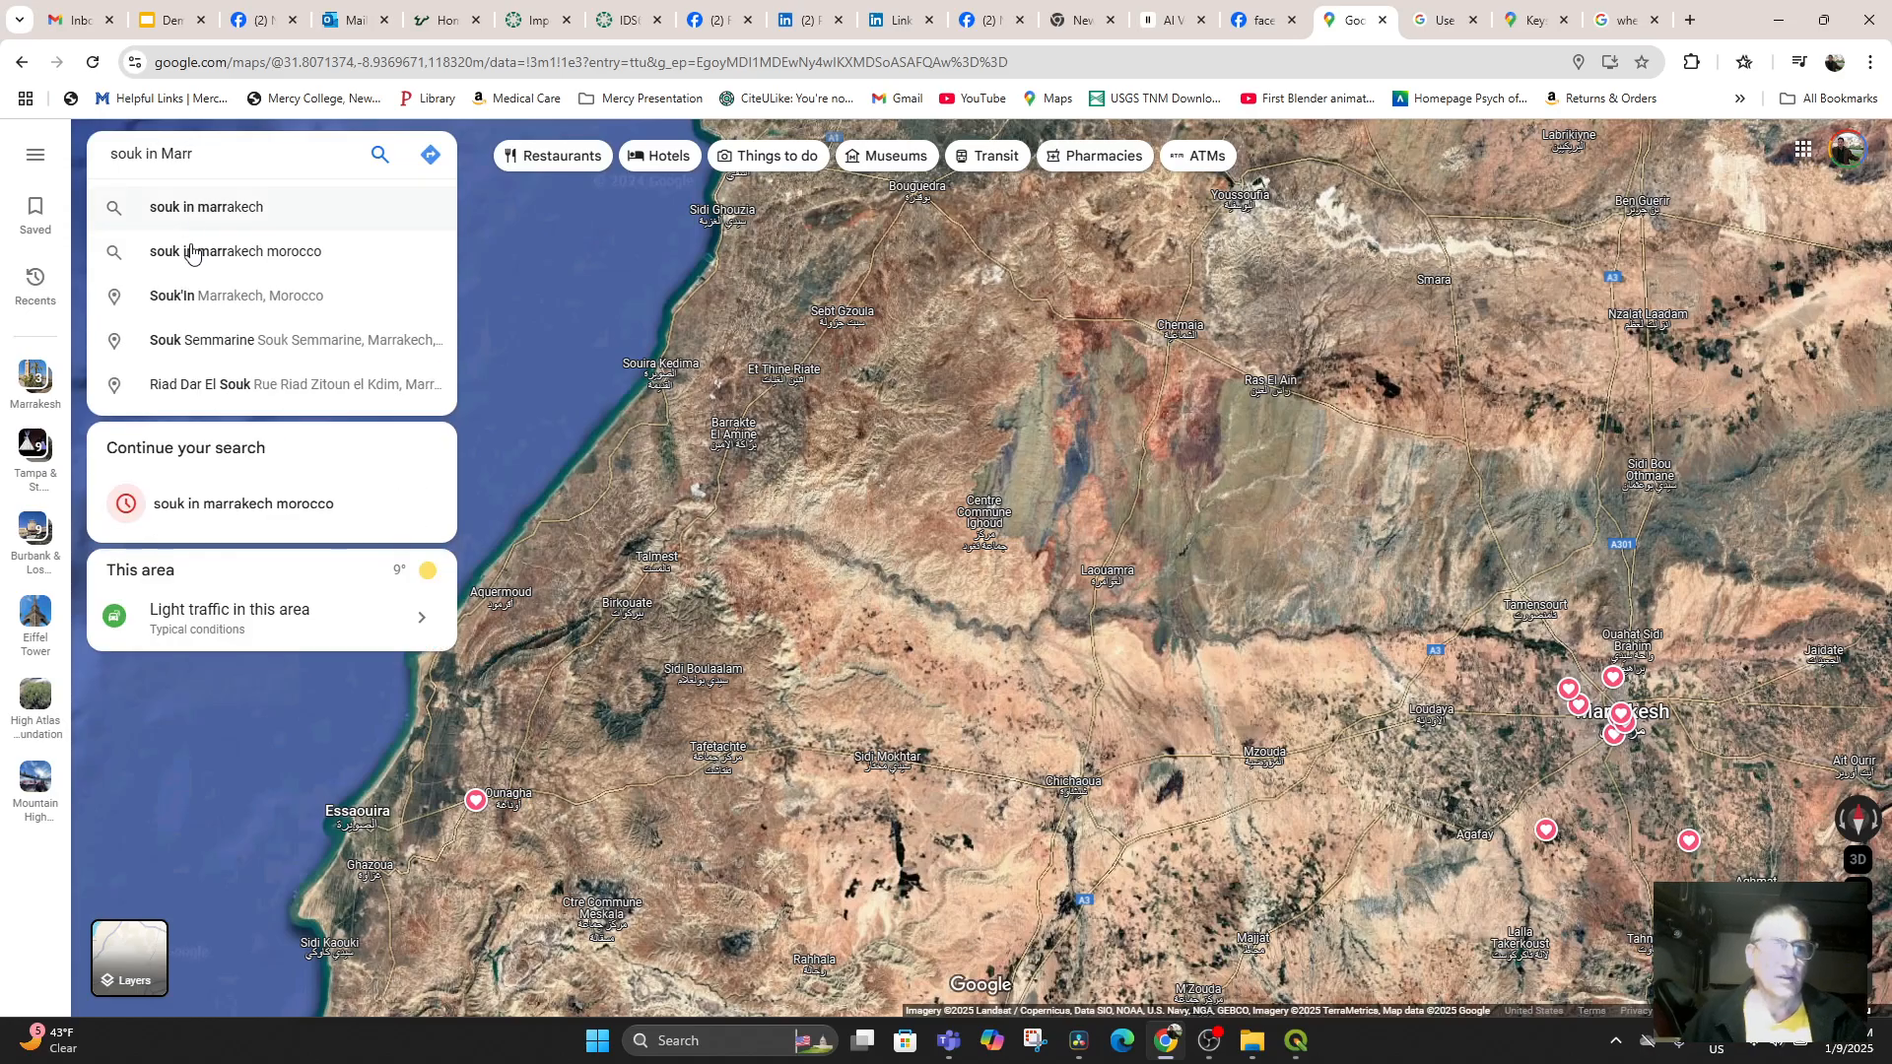
{"action": "left_click", "coordinate": [209, 215]}
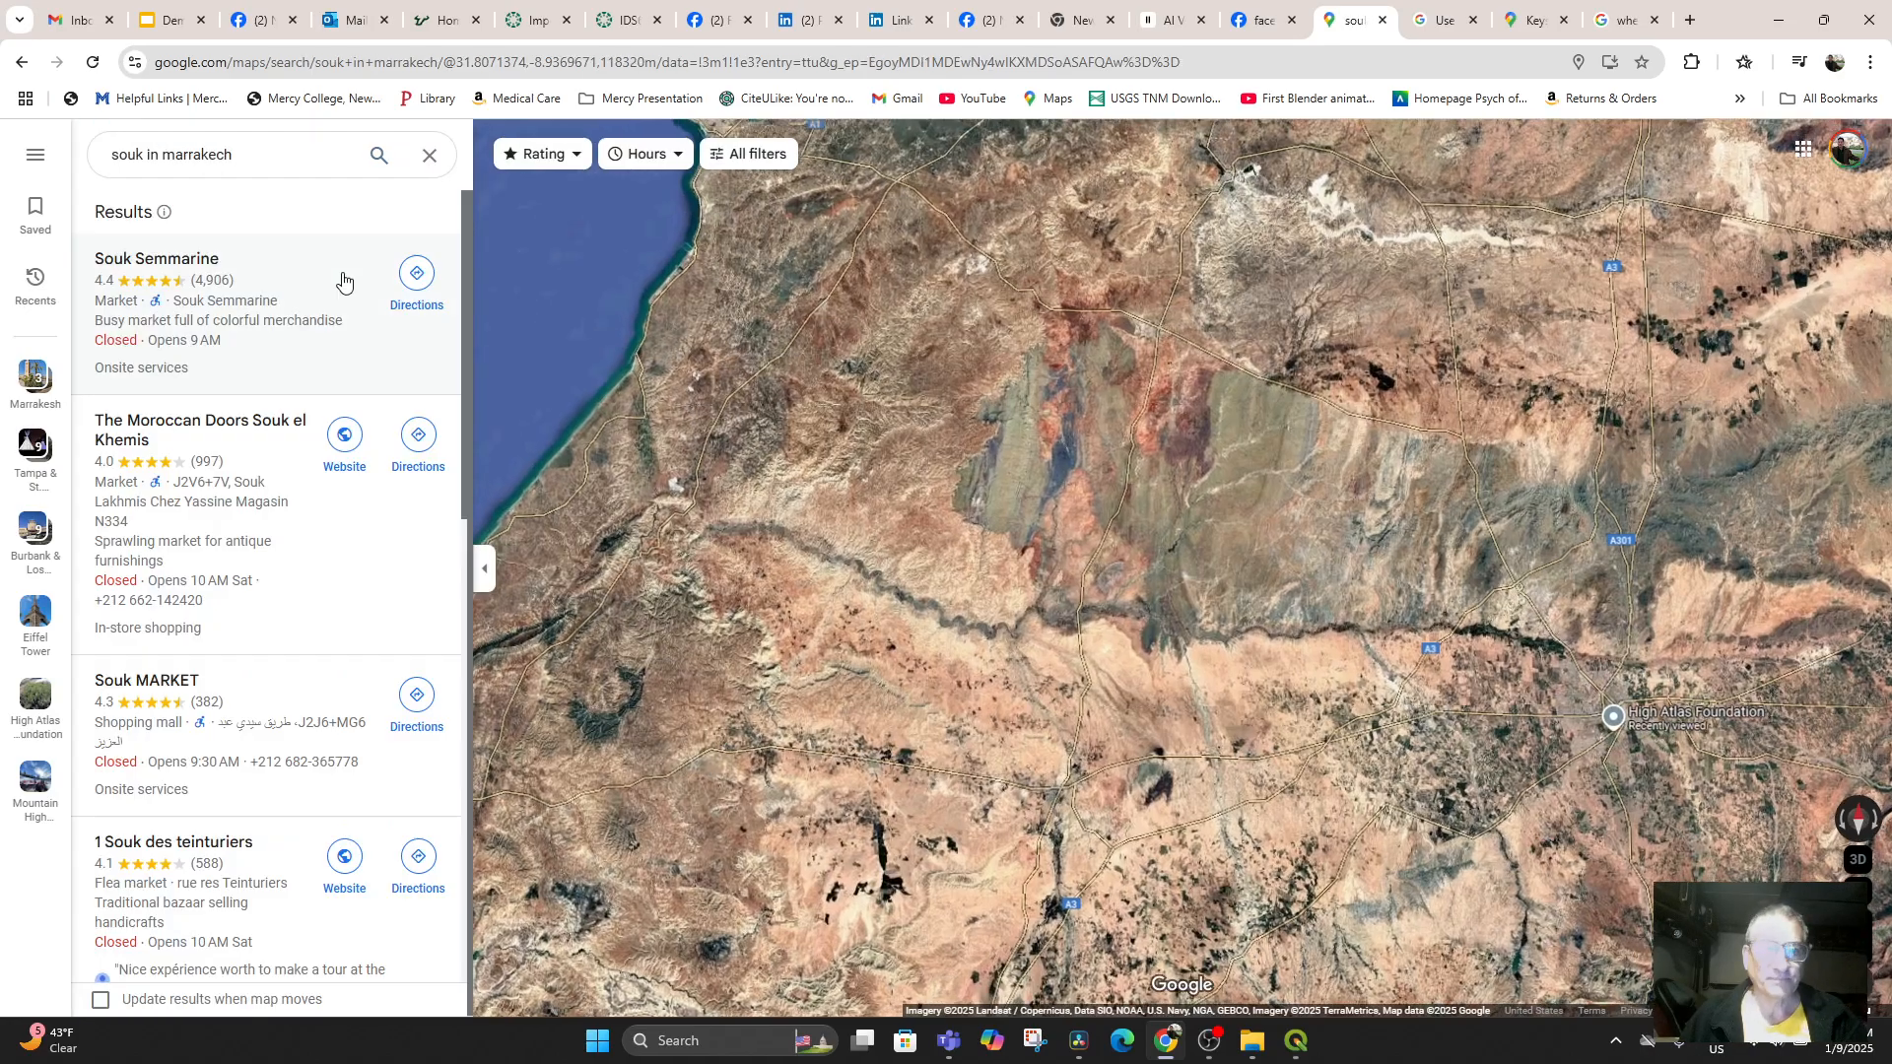
Find the Jemaa el-Fnaa square on the satellite map and copy the coordinates of its marker
{"action": "scroll", "coordinate": [1249, 550], "scroll_direction": "up", "scroll_amount": 3}
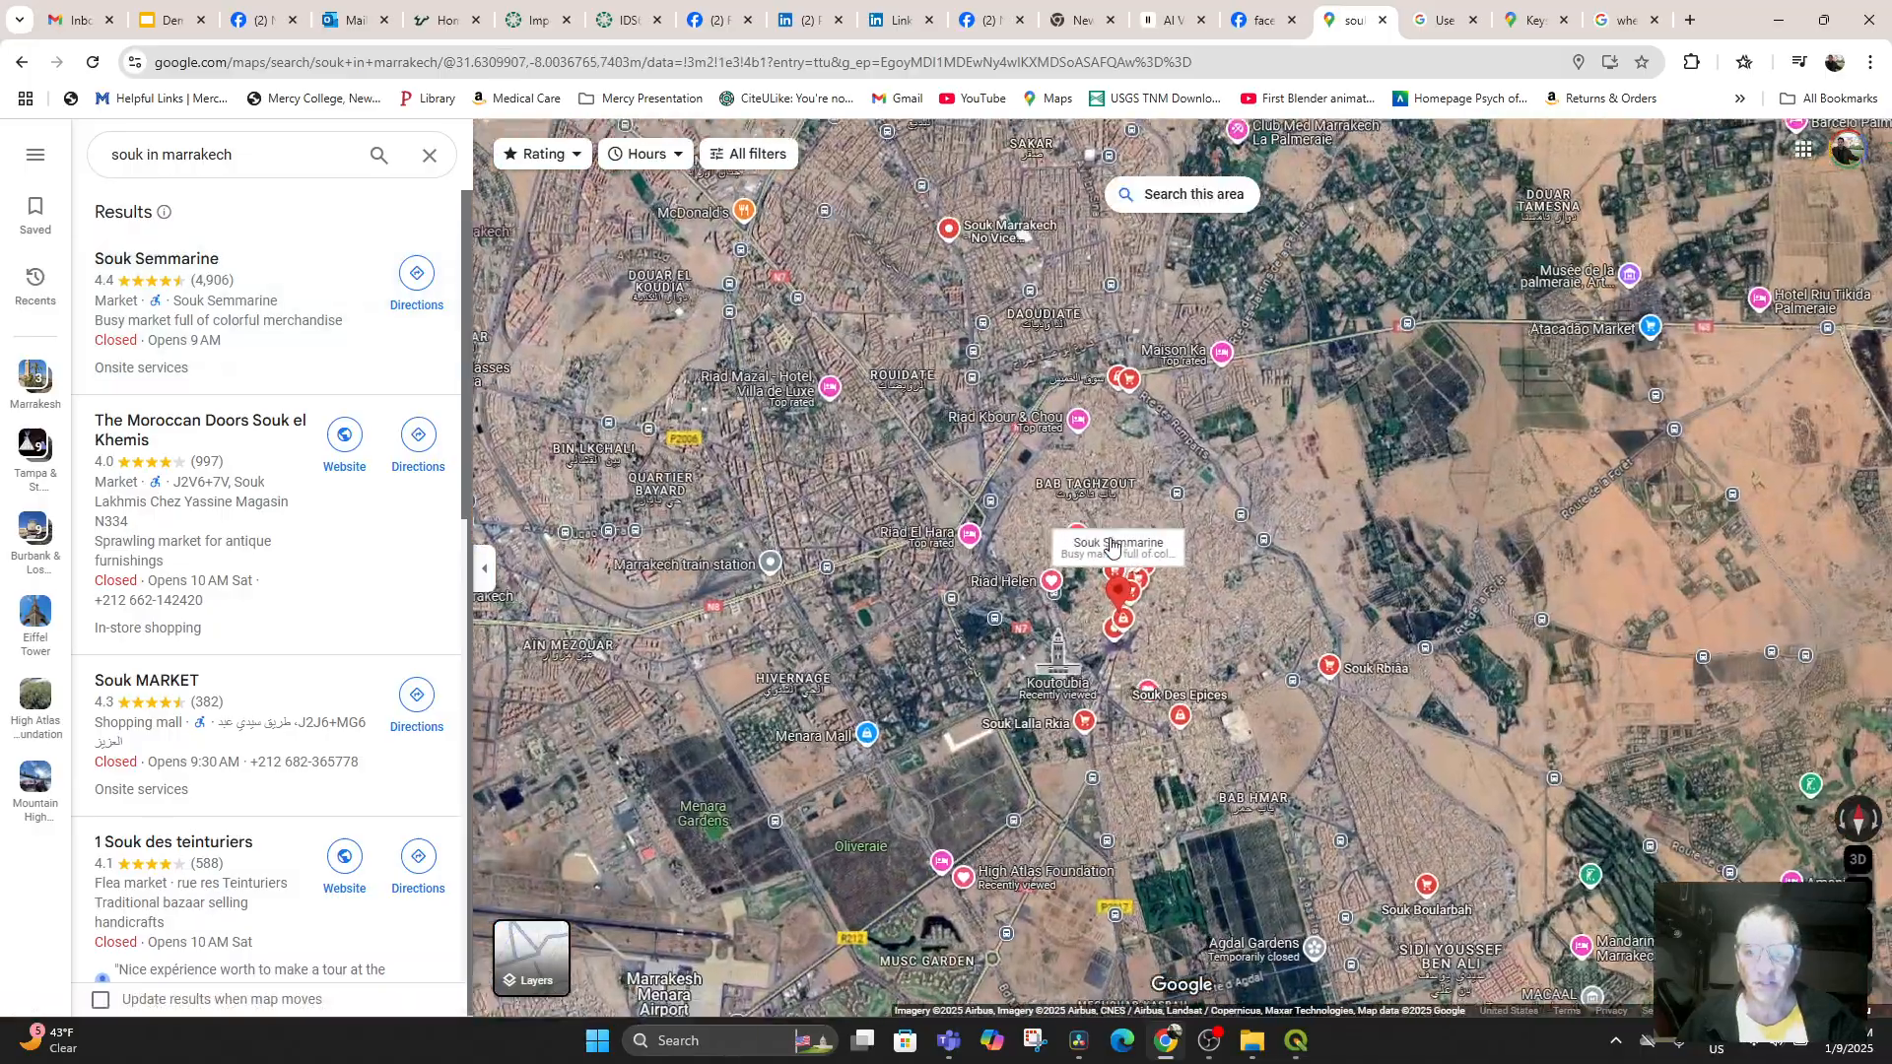
{"action": "scroll", "coordinate": [1141, 529], "scroll_direction": "up", "scroll_amount": 5}
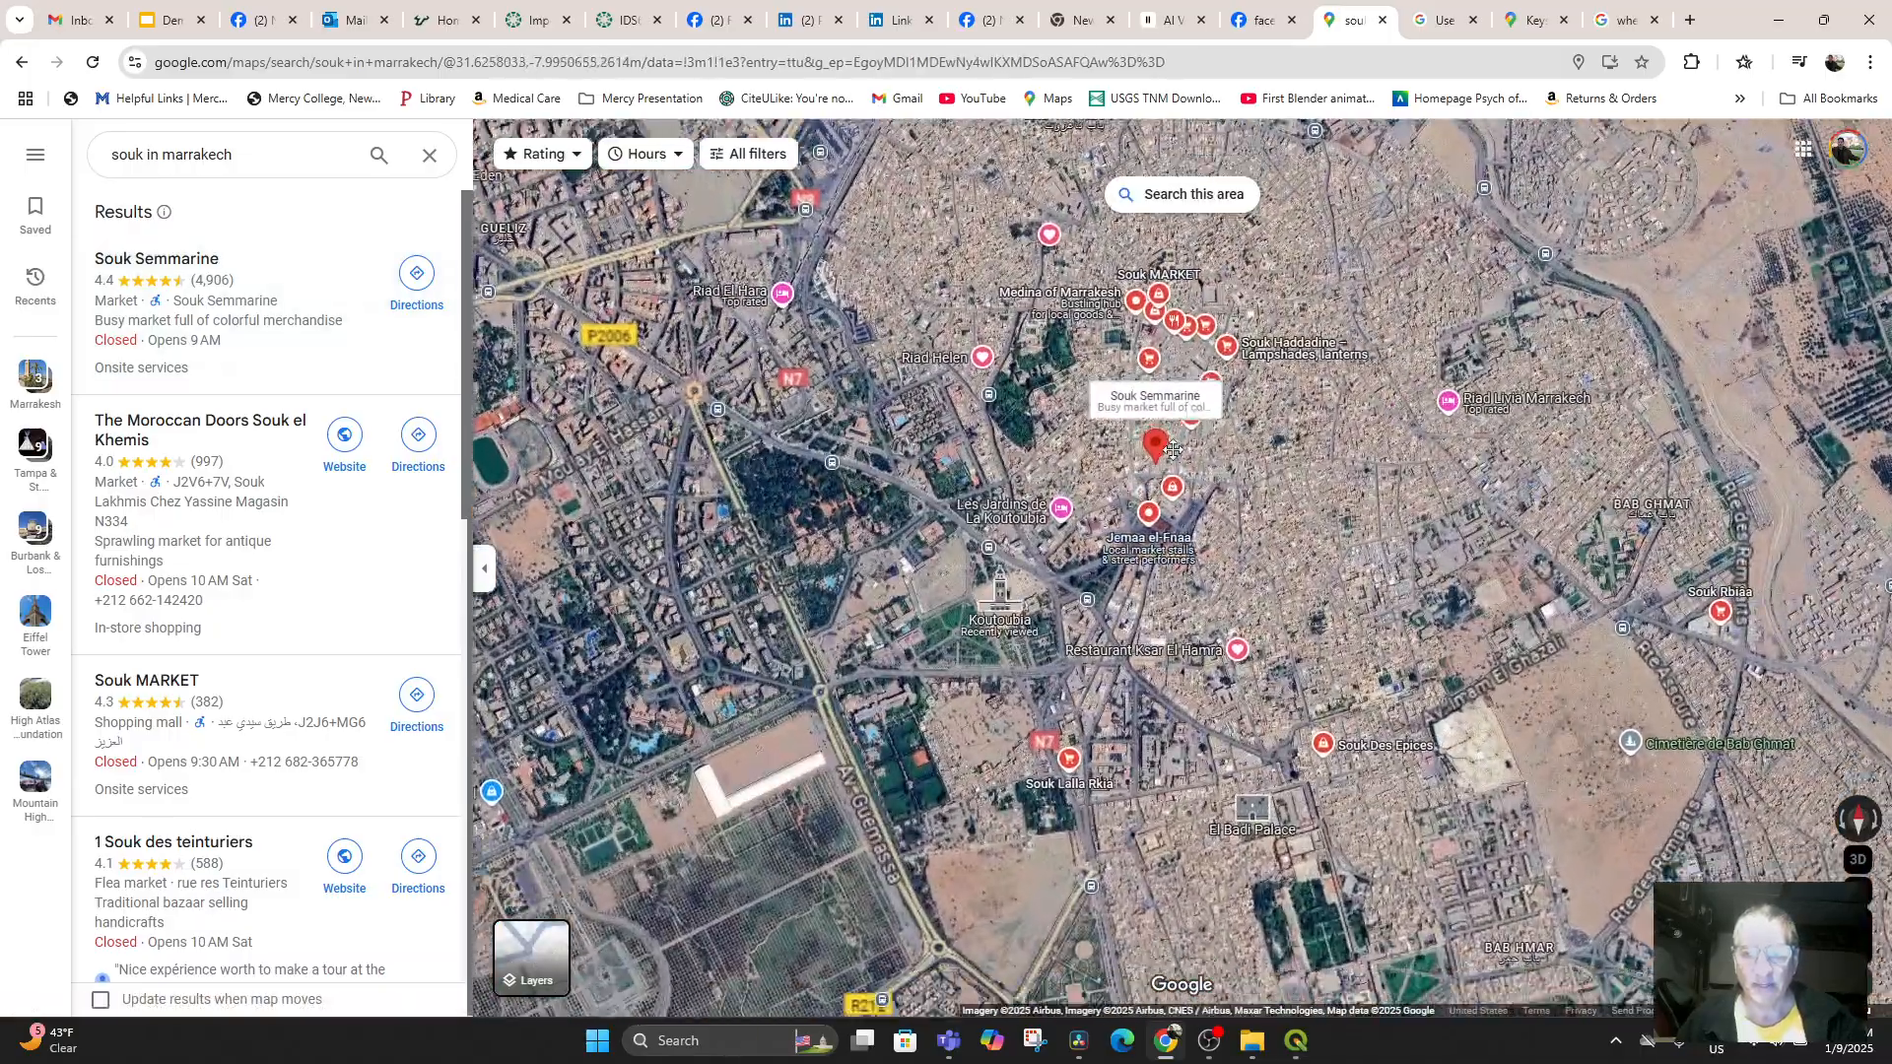
{"action": "scroll", "coordinate": [1091, 466], "scroll_direction": "up", "scroll_amount": 3}
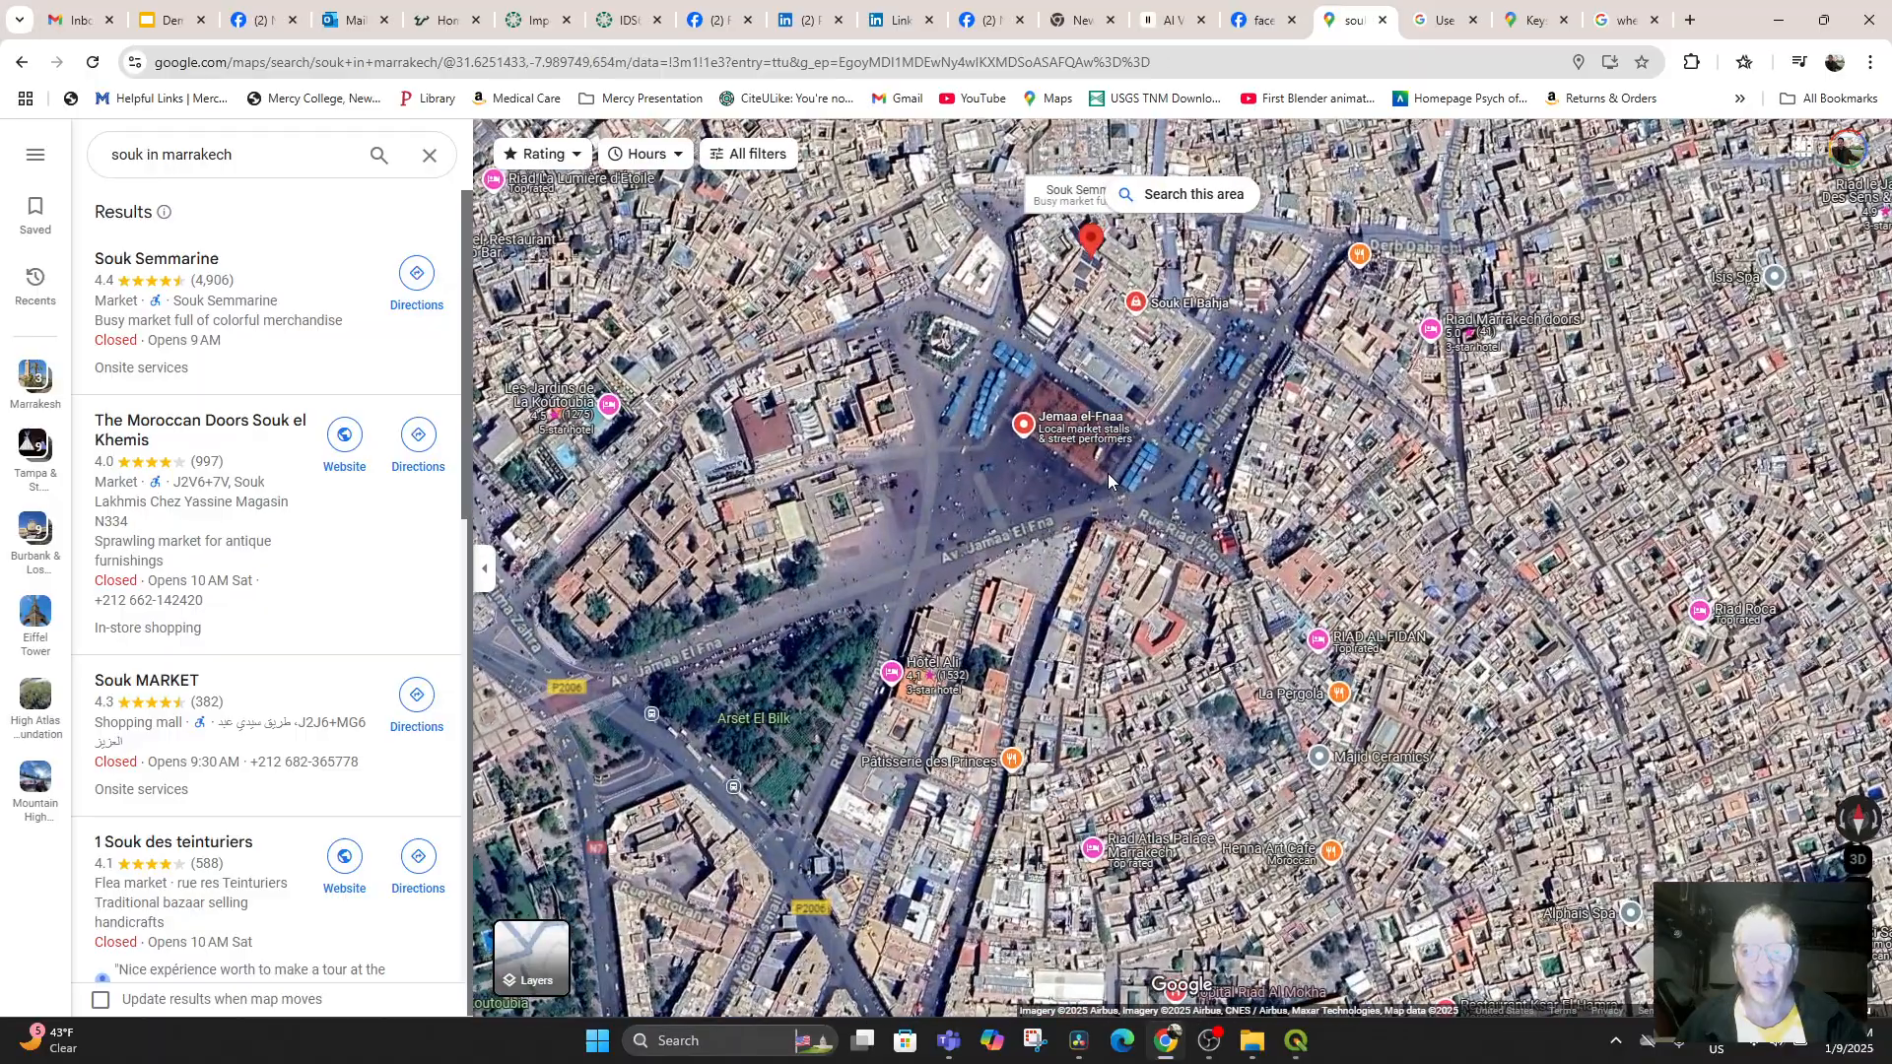
{"action": "scroll", "coordinate": [1122, 563], "scroll_direction": "up", "scroll_amount": 5}
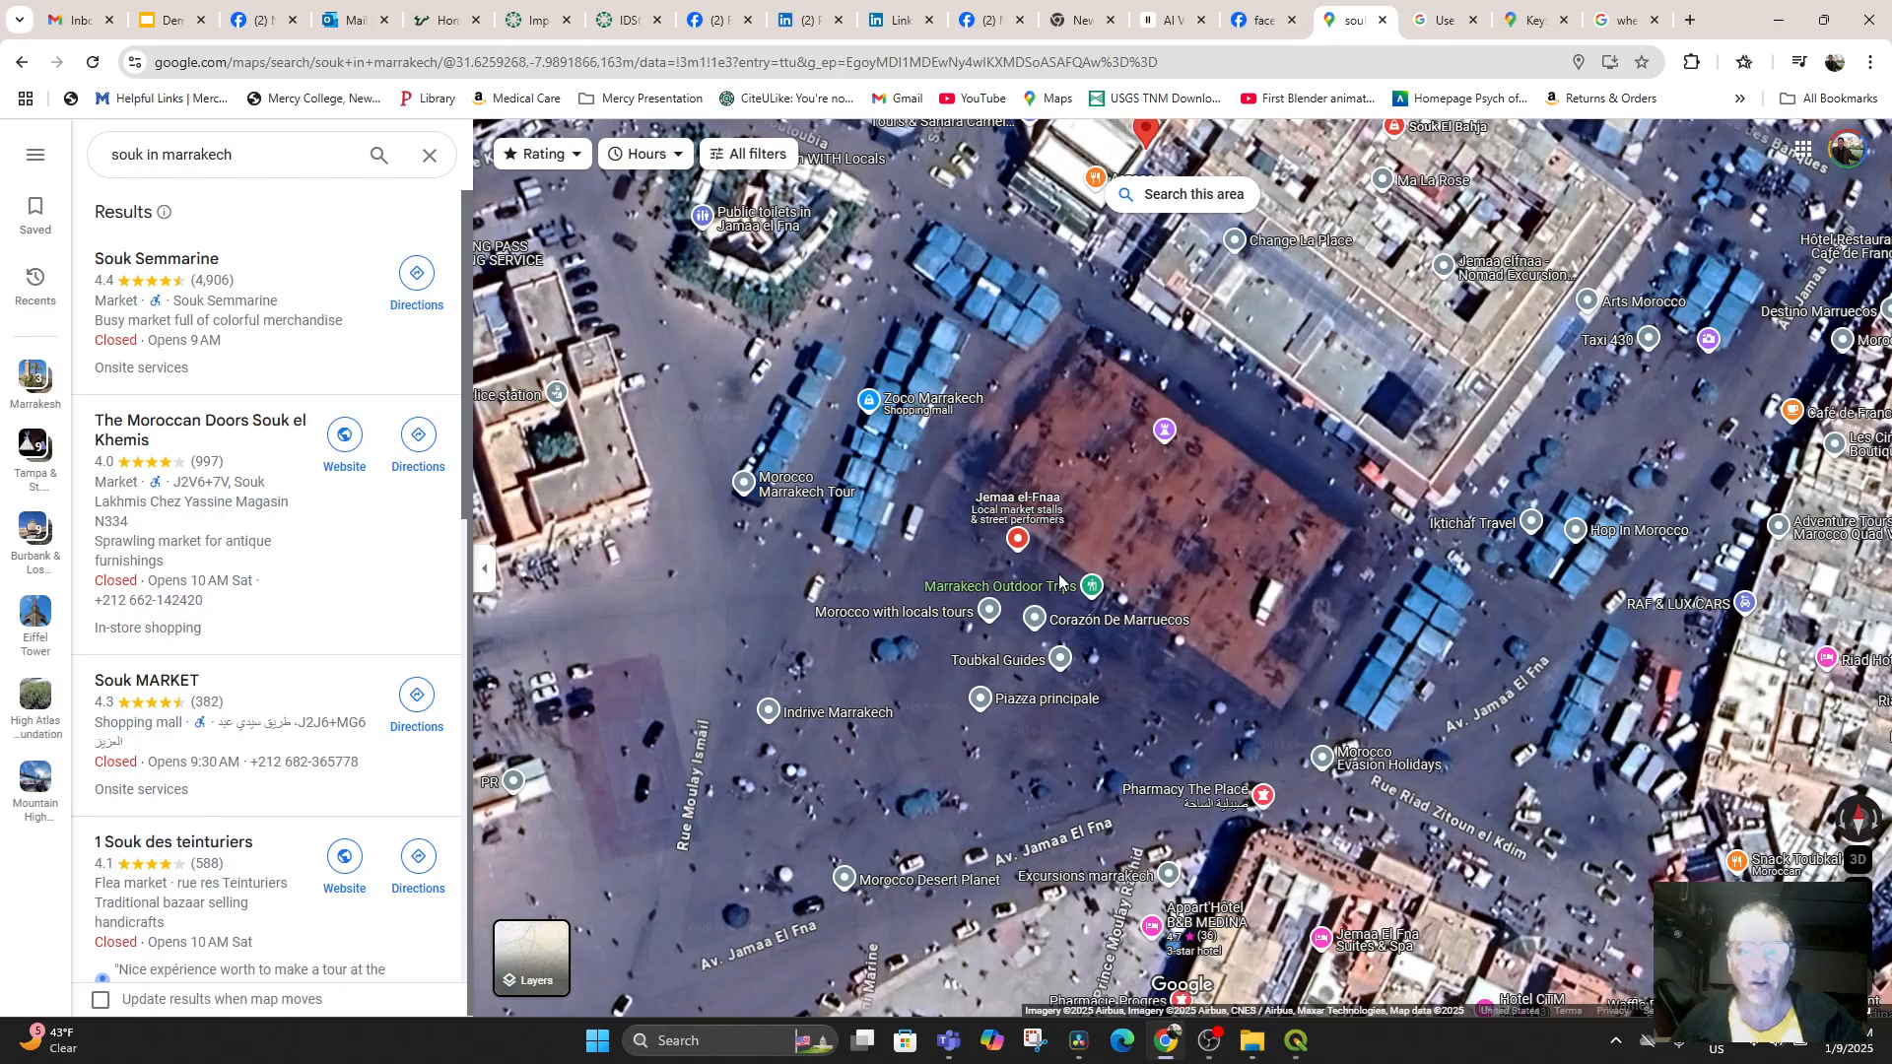
{"action": "left_click_drag", "start_coordinate": [804, 746], "coordinate": [910, 637]}
{"action": "scroll", "coordinate": [962, 616], "scroll_direction": "up", "scroll_amount": 1}
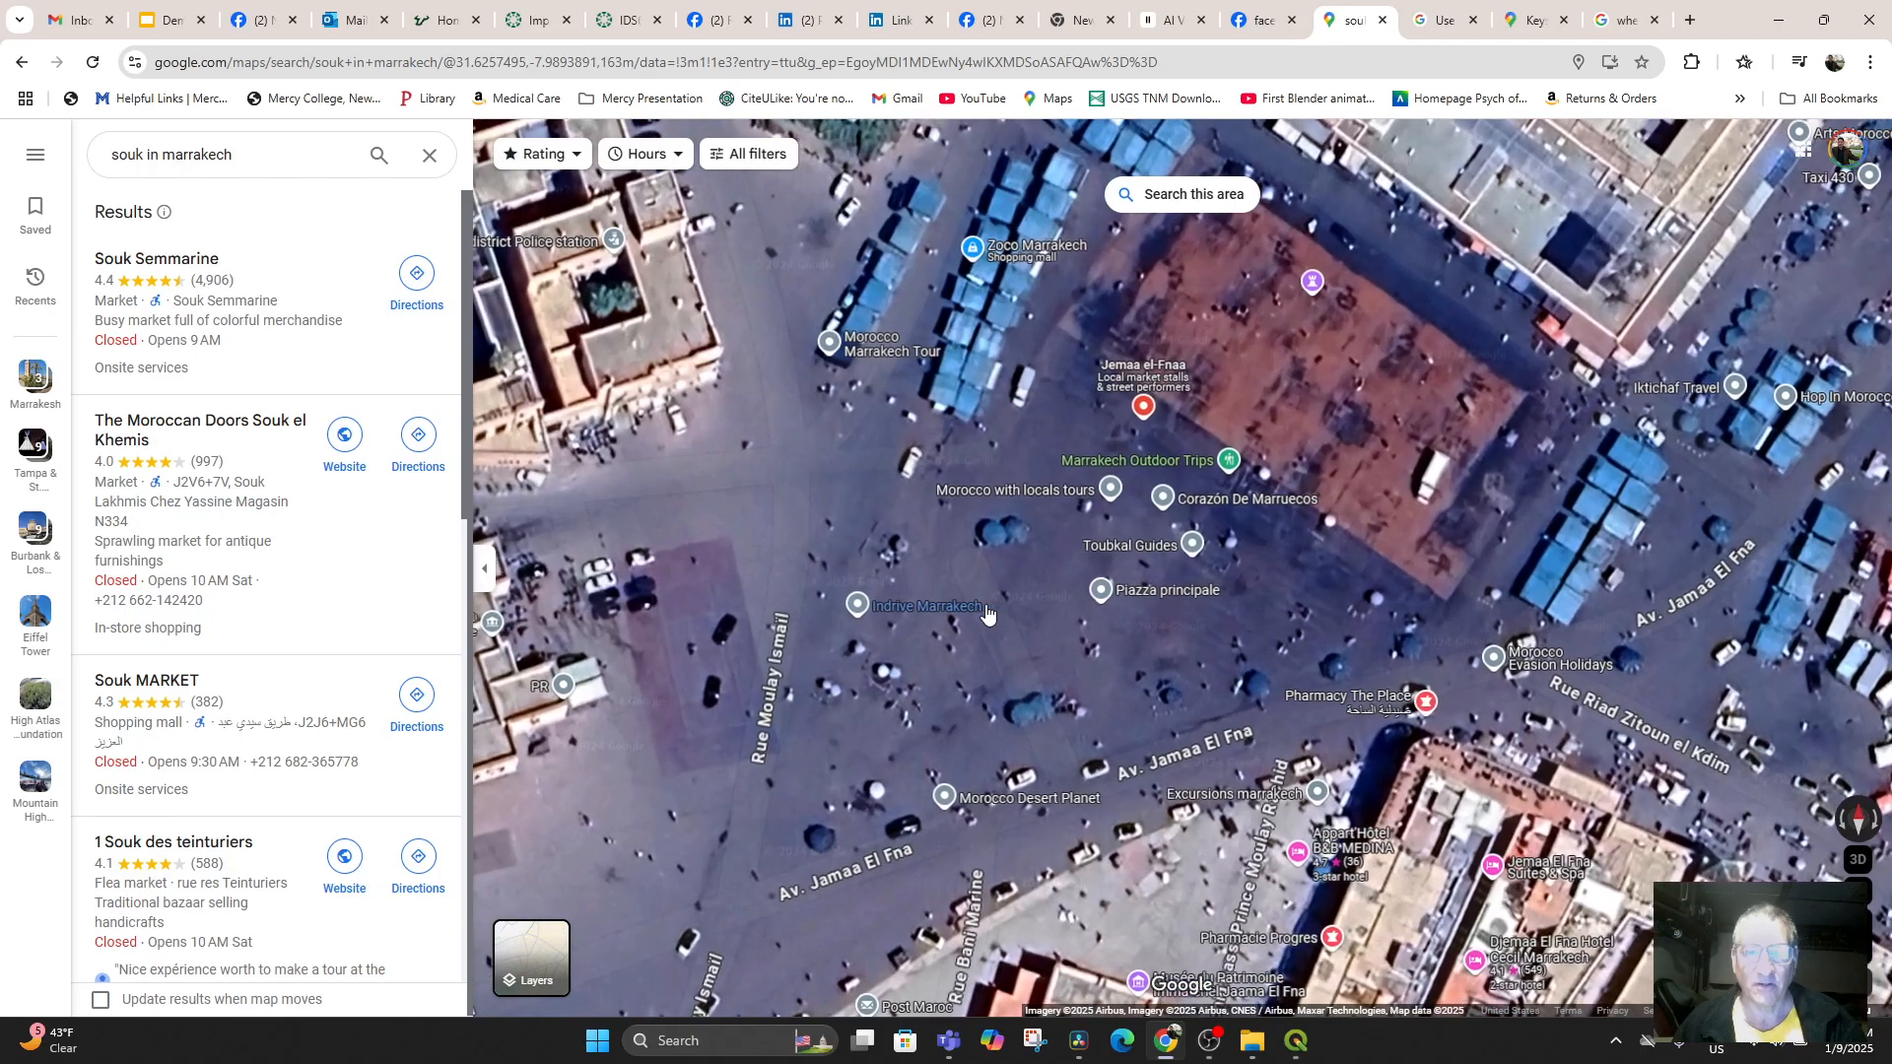
{"action": "scroll", "coordinate": [1056, 548], "scroll_direction": "down", "scroll_amount": 3}
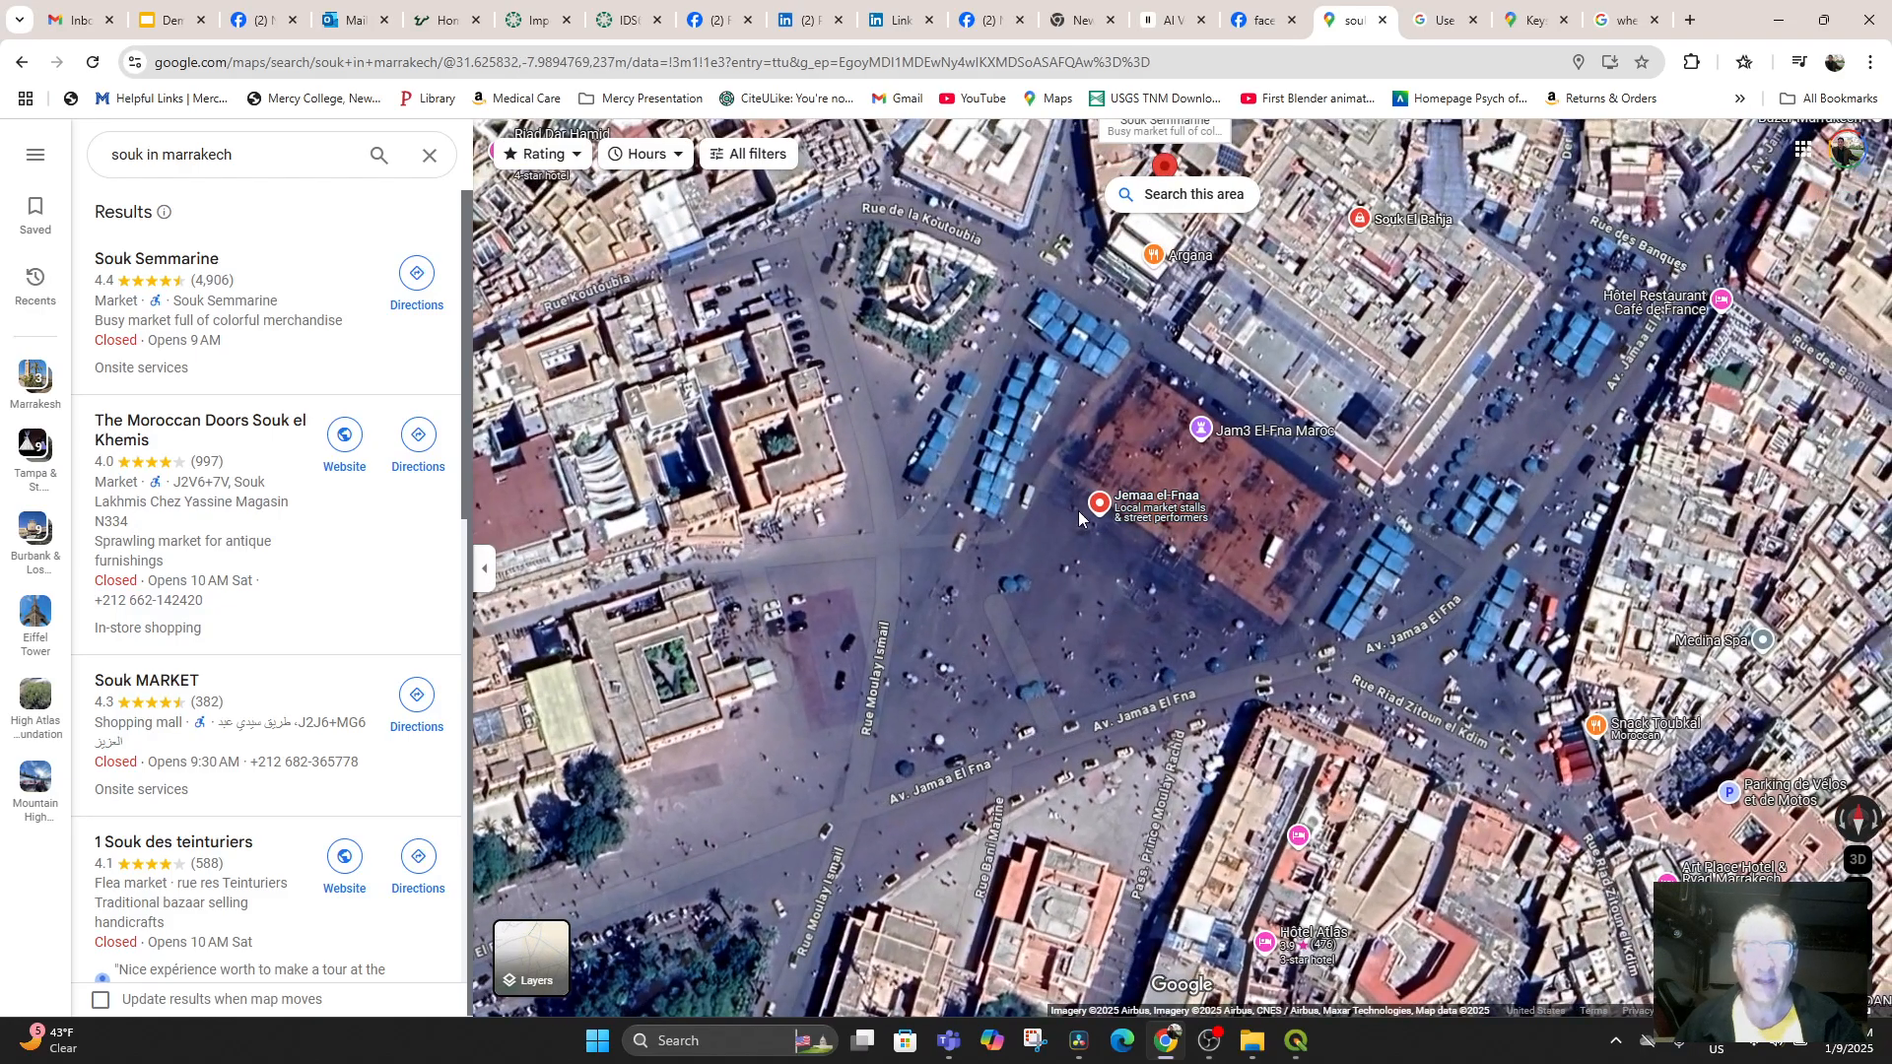
{"action": "right_click", "coordinate": [1103, 506]}
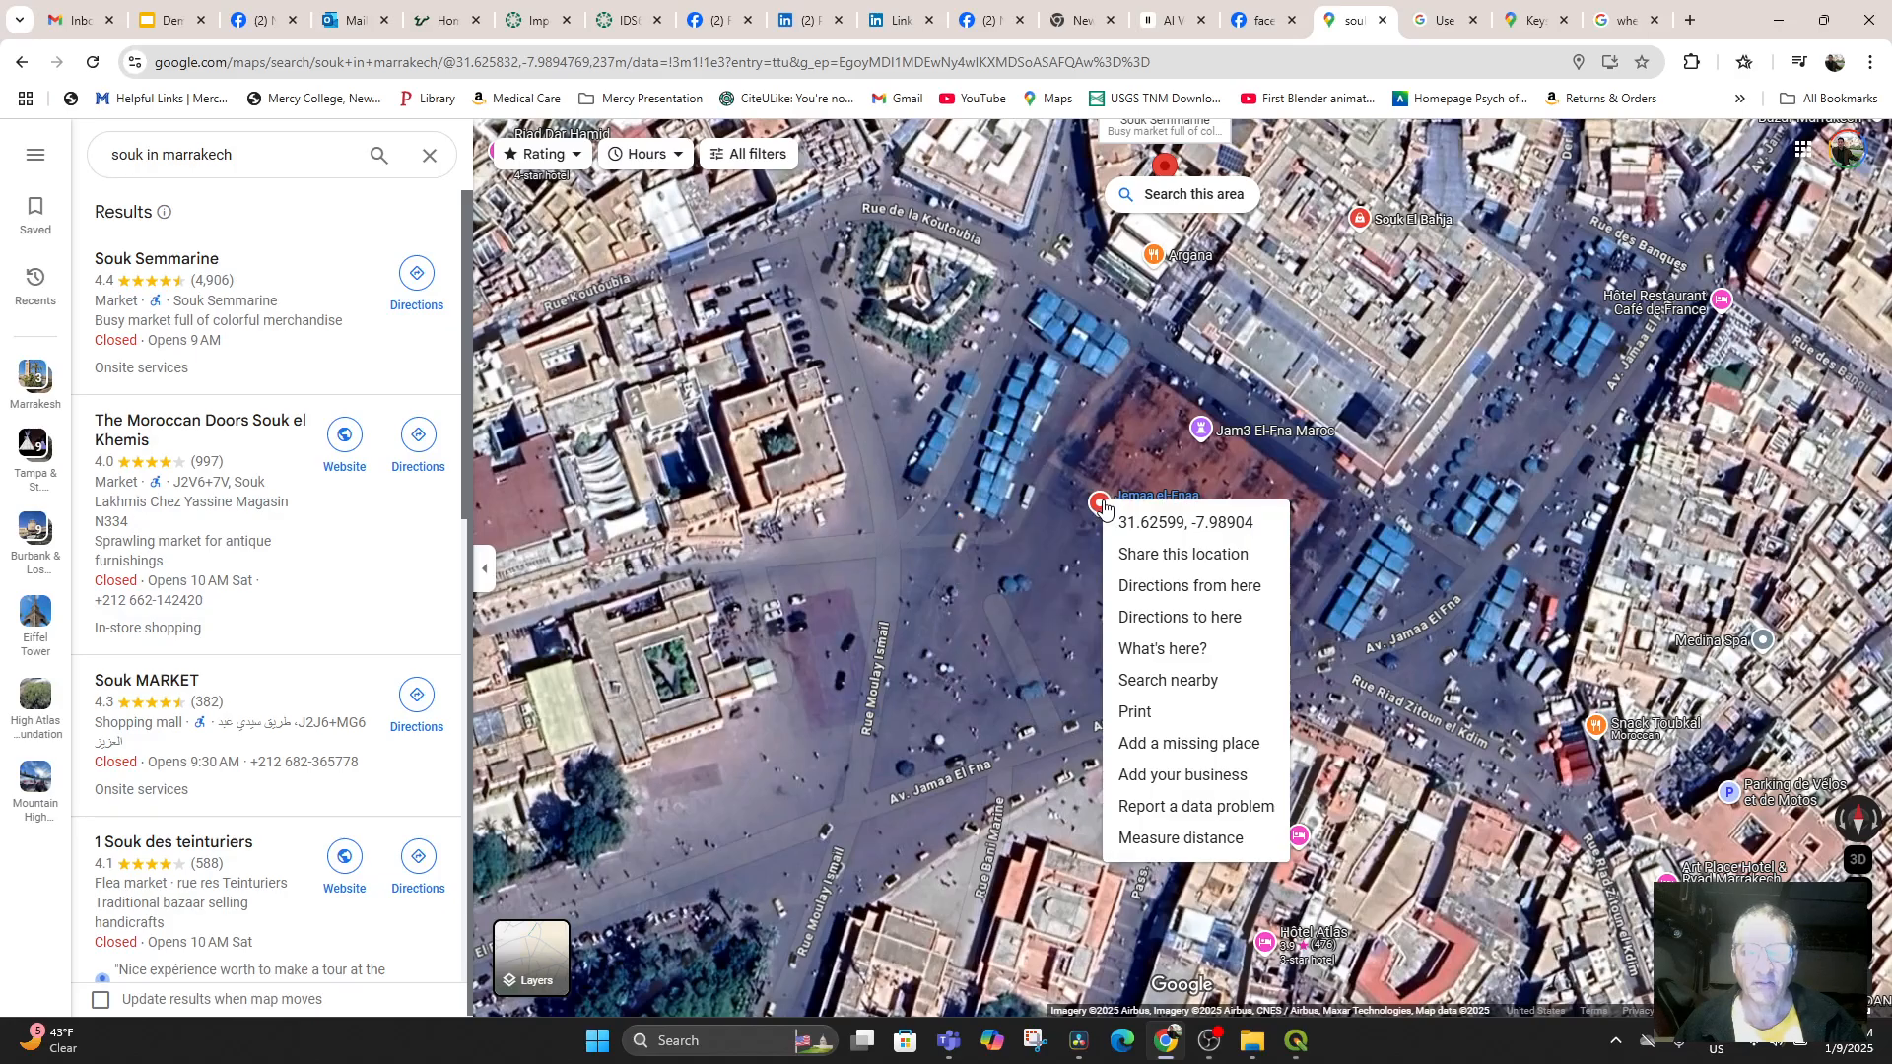
{"action": "left_click", "coordinate": [1182, 522]}
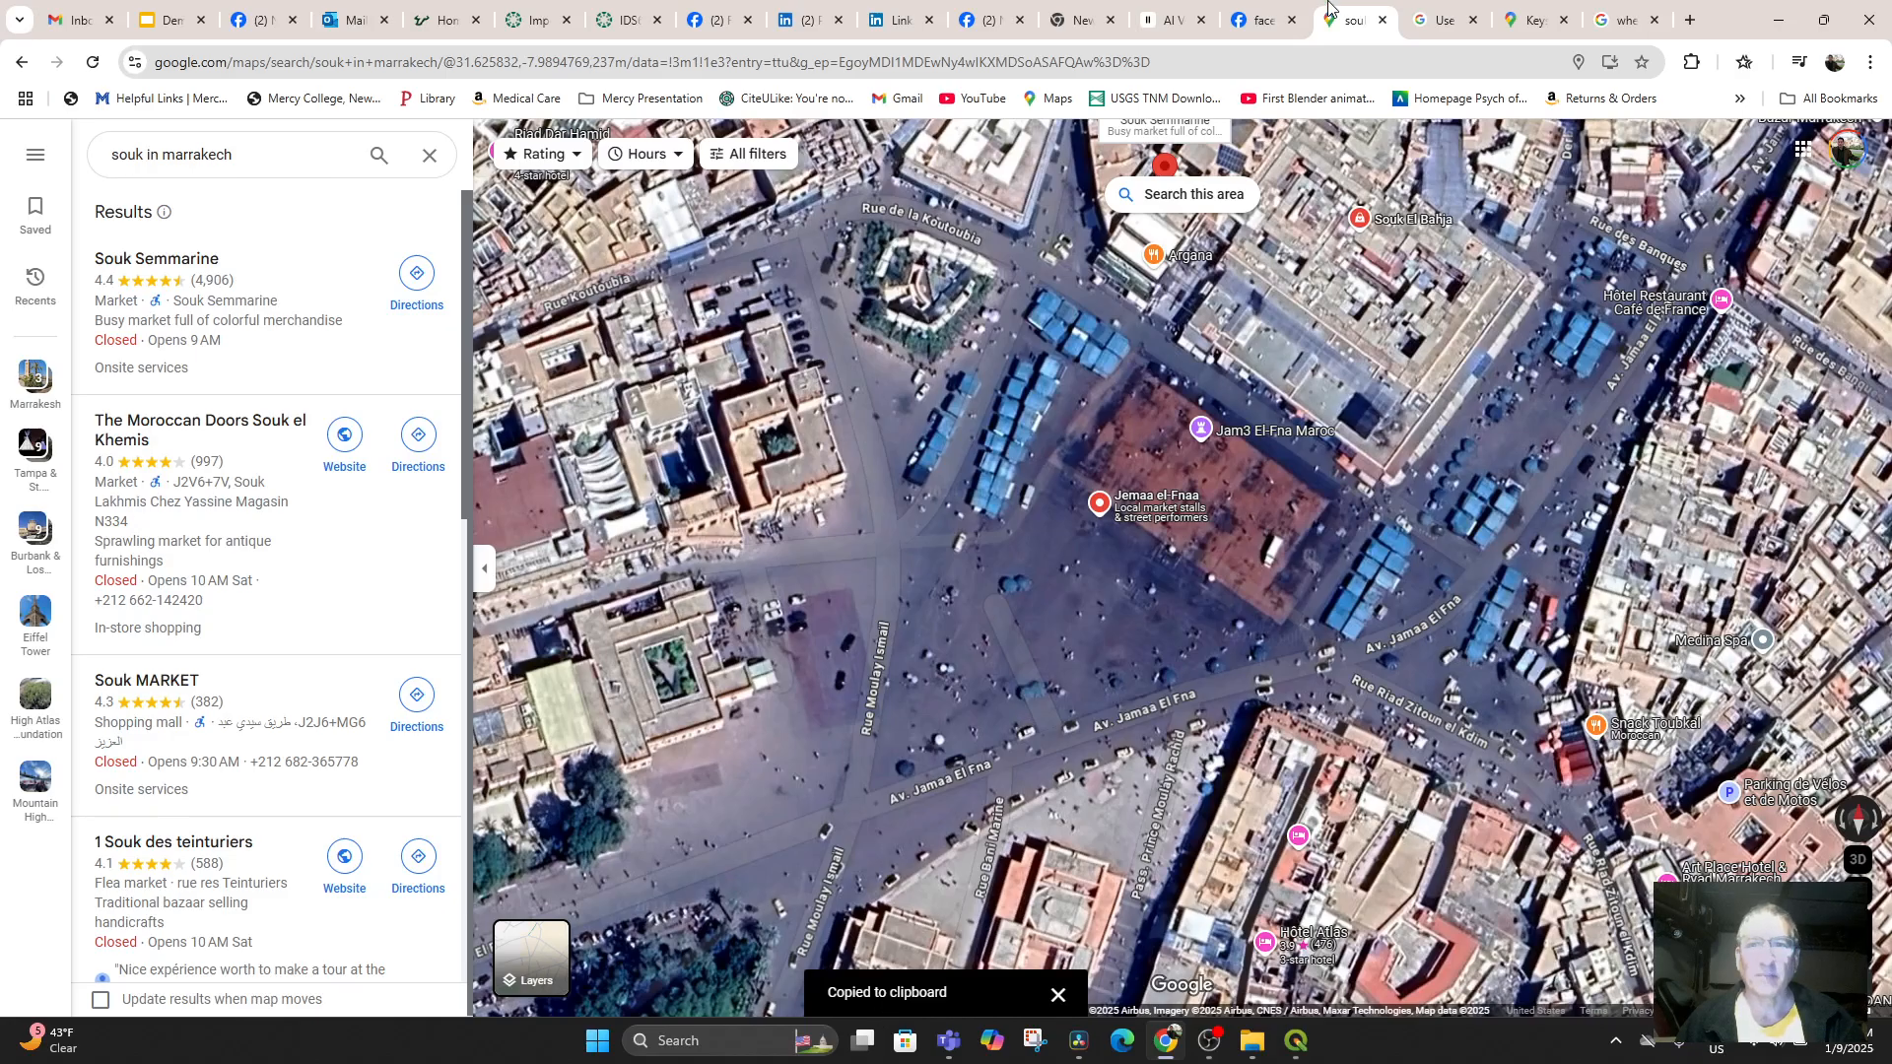
Switch to QGIS, enter the copied coordinates in the locator search and set the map scale to 1:2500
{"action": "left_click", "coordinate": [1295, 1041]}
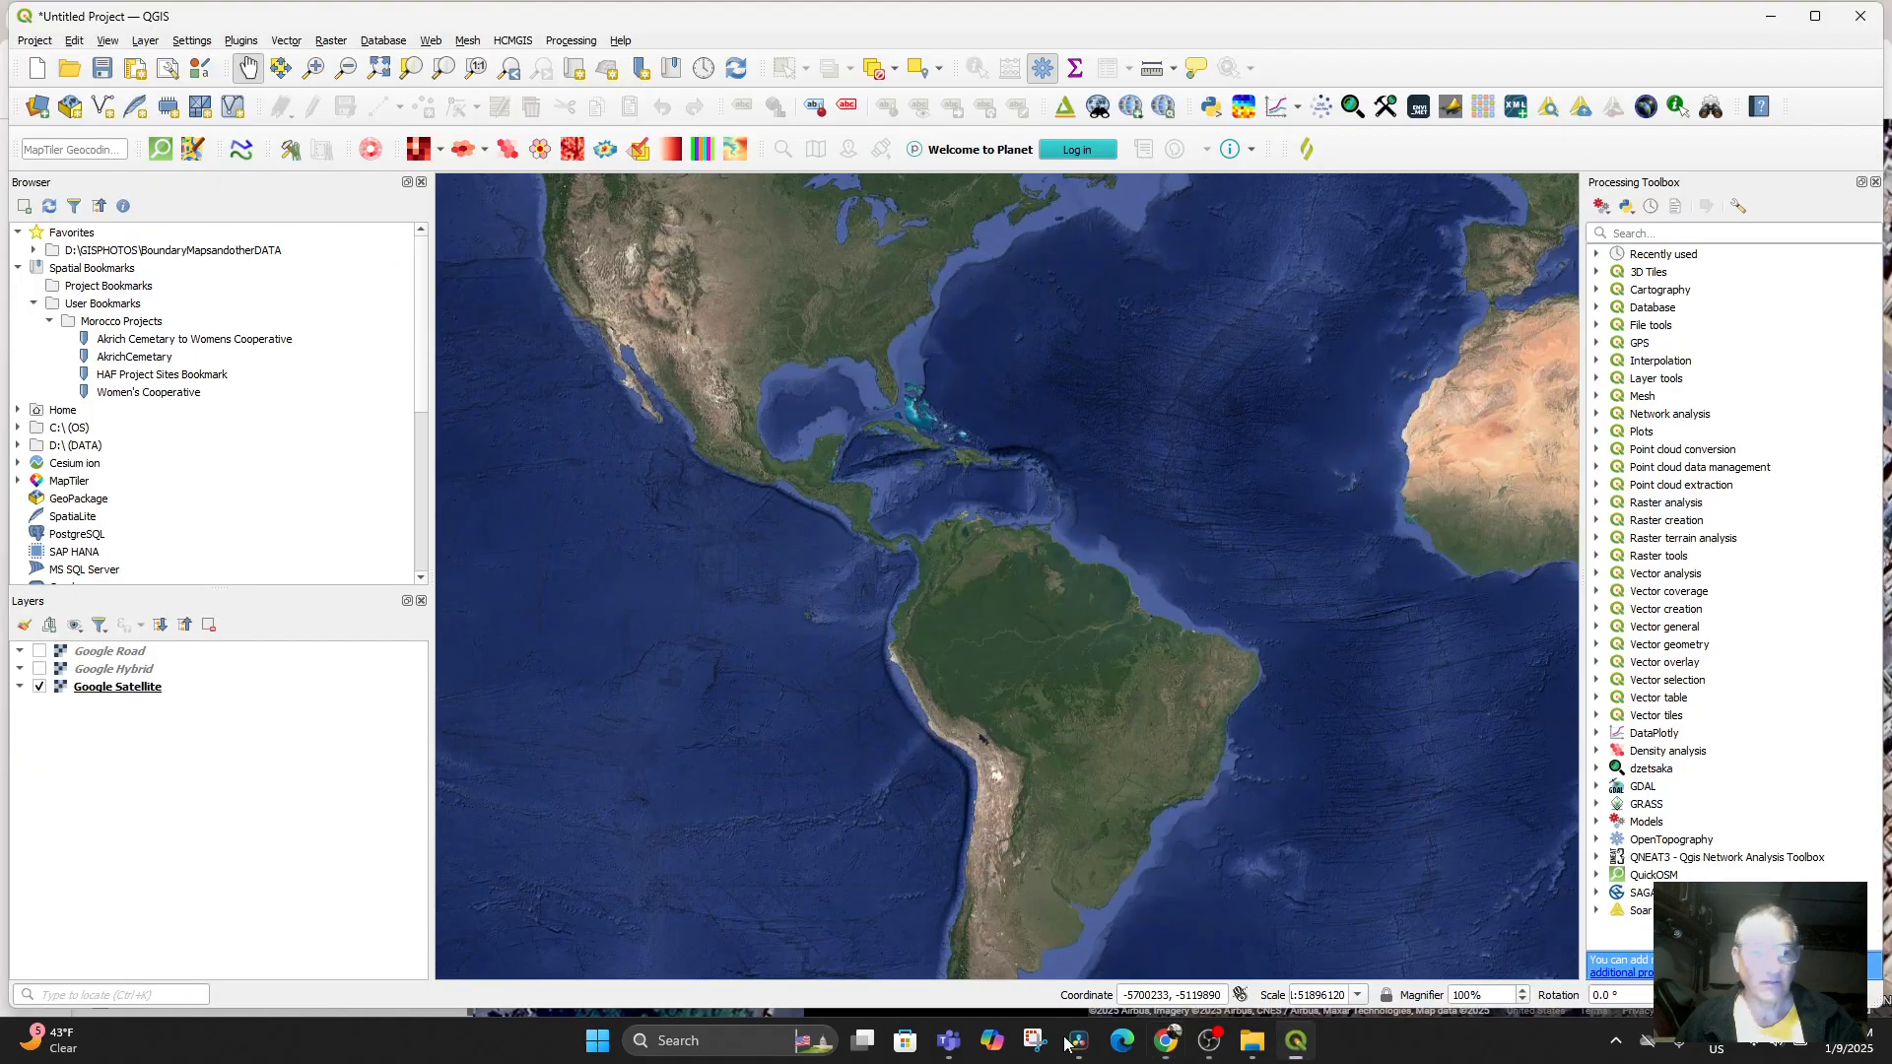
{"action": "left_click", "coordinate": [96, 994]}
{"action": "key", "text": "ctrl+v"}
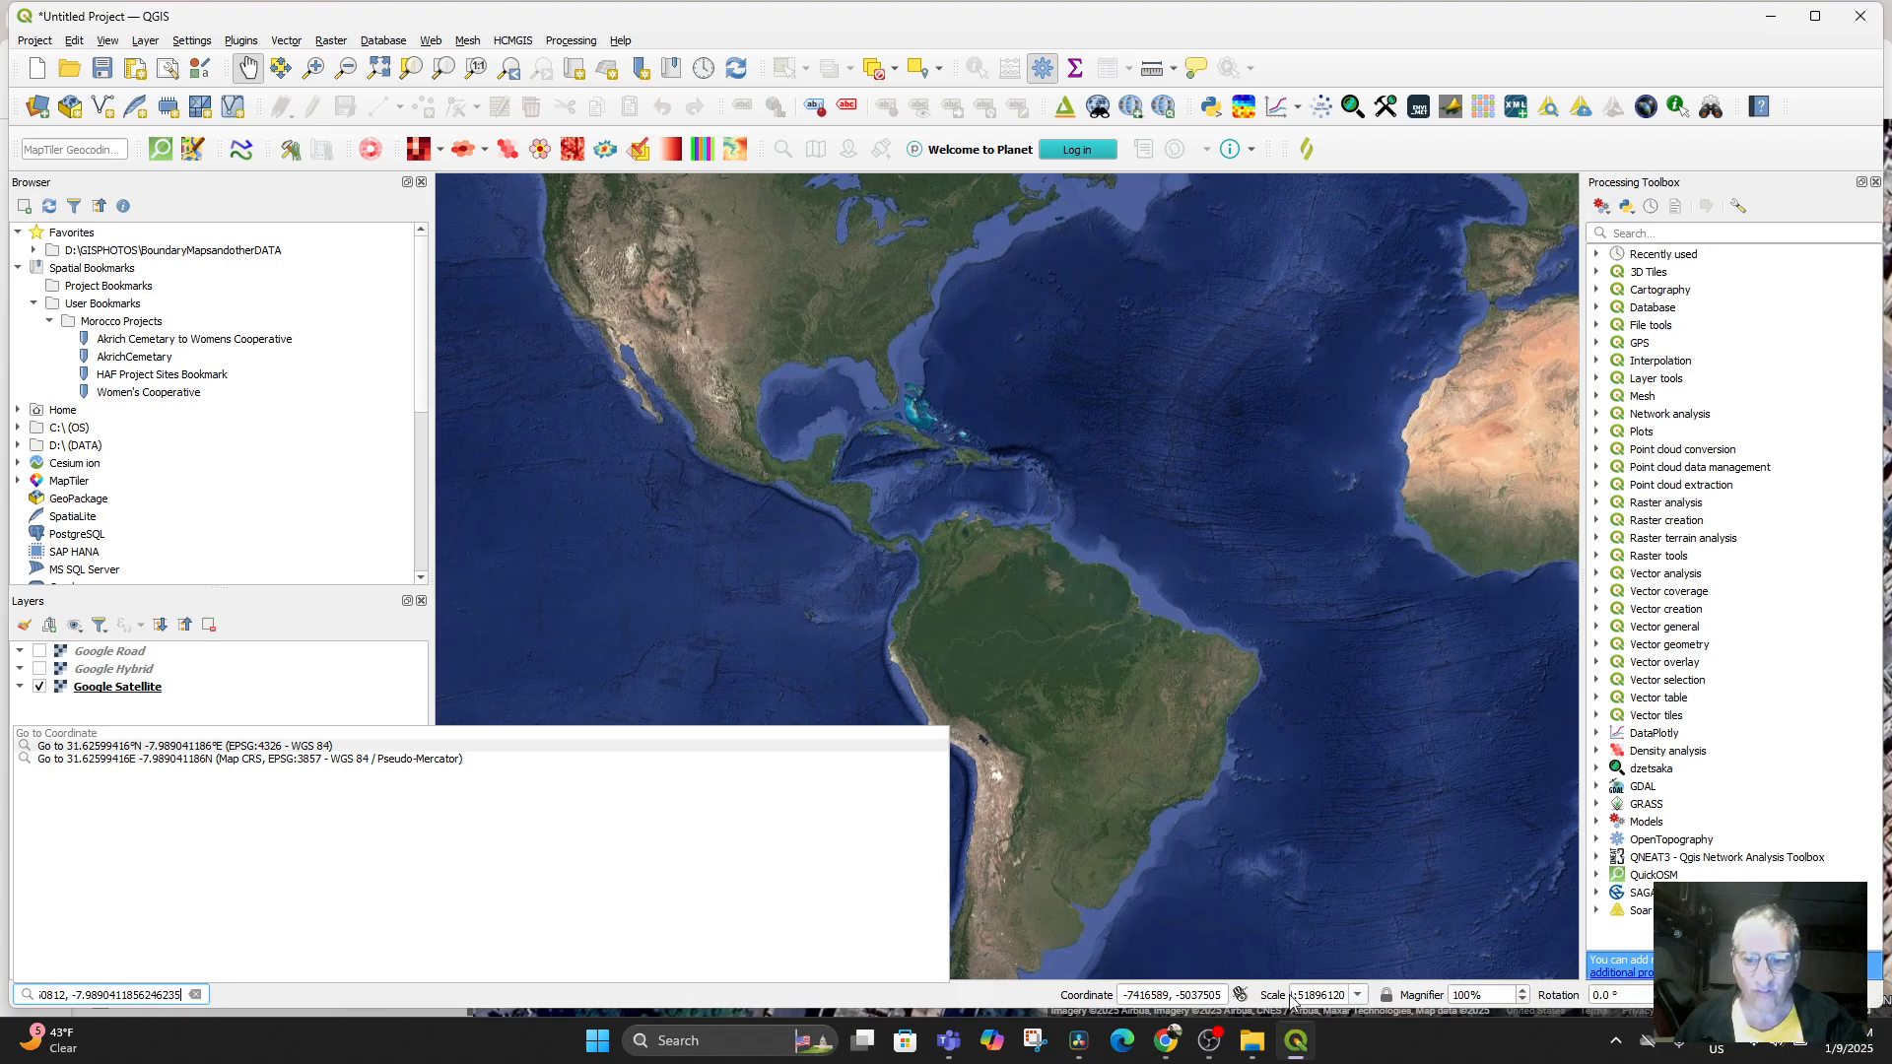
{"action": "left_click", "coordinate": [1359, 997]}
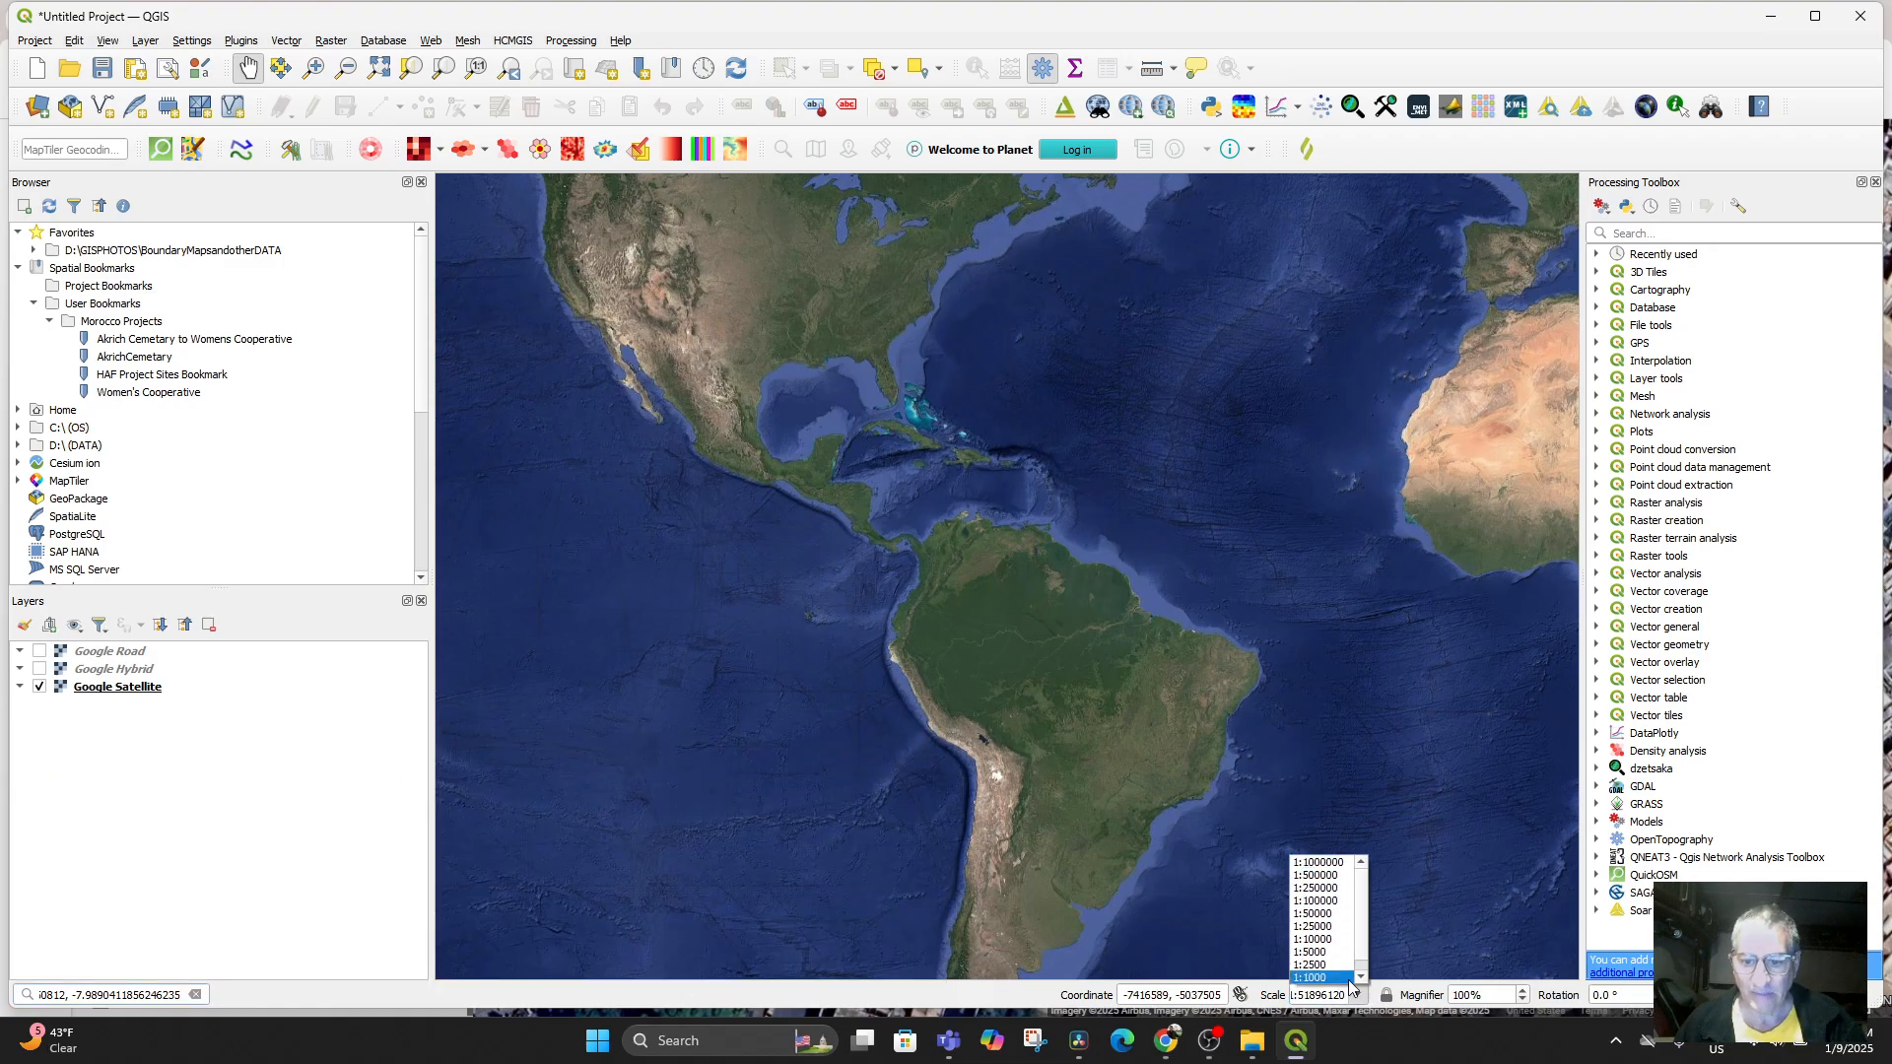
{"action": "left_click", "coordinate": [1316, 967]}
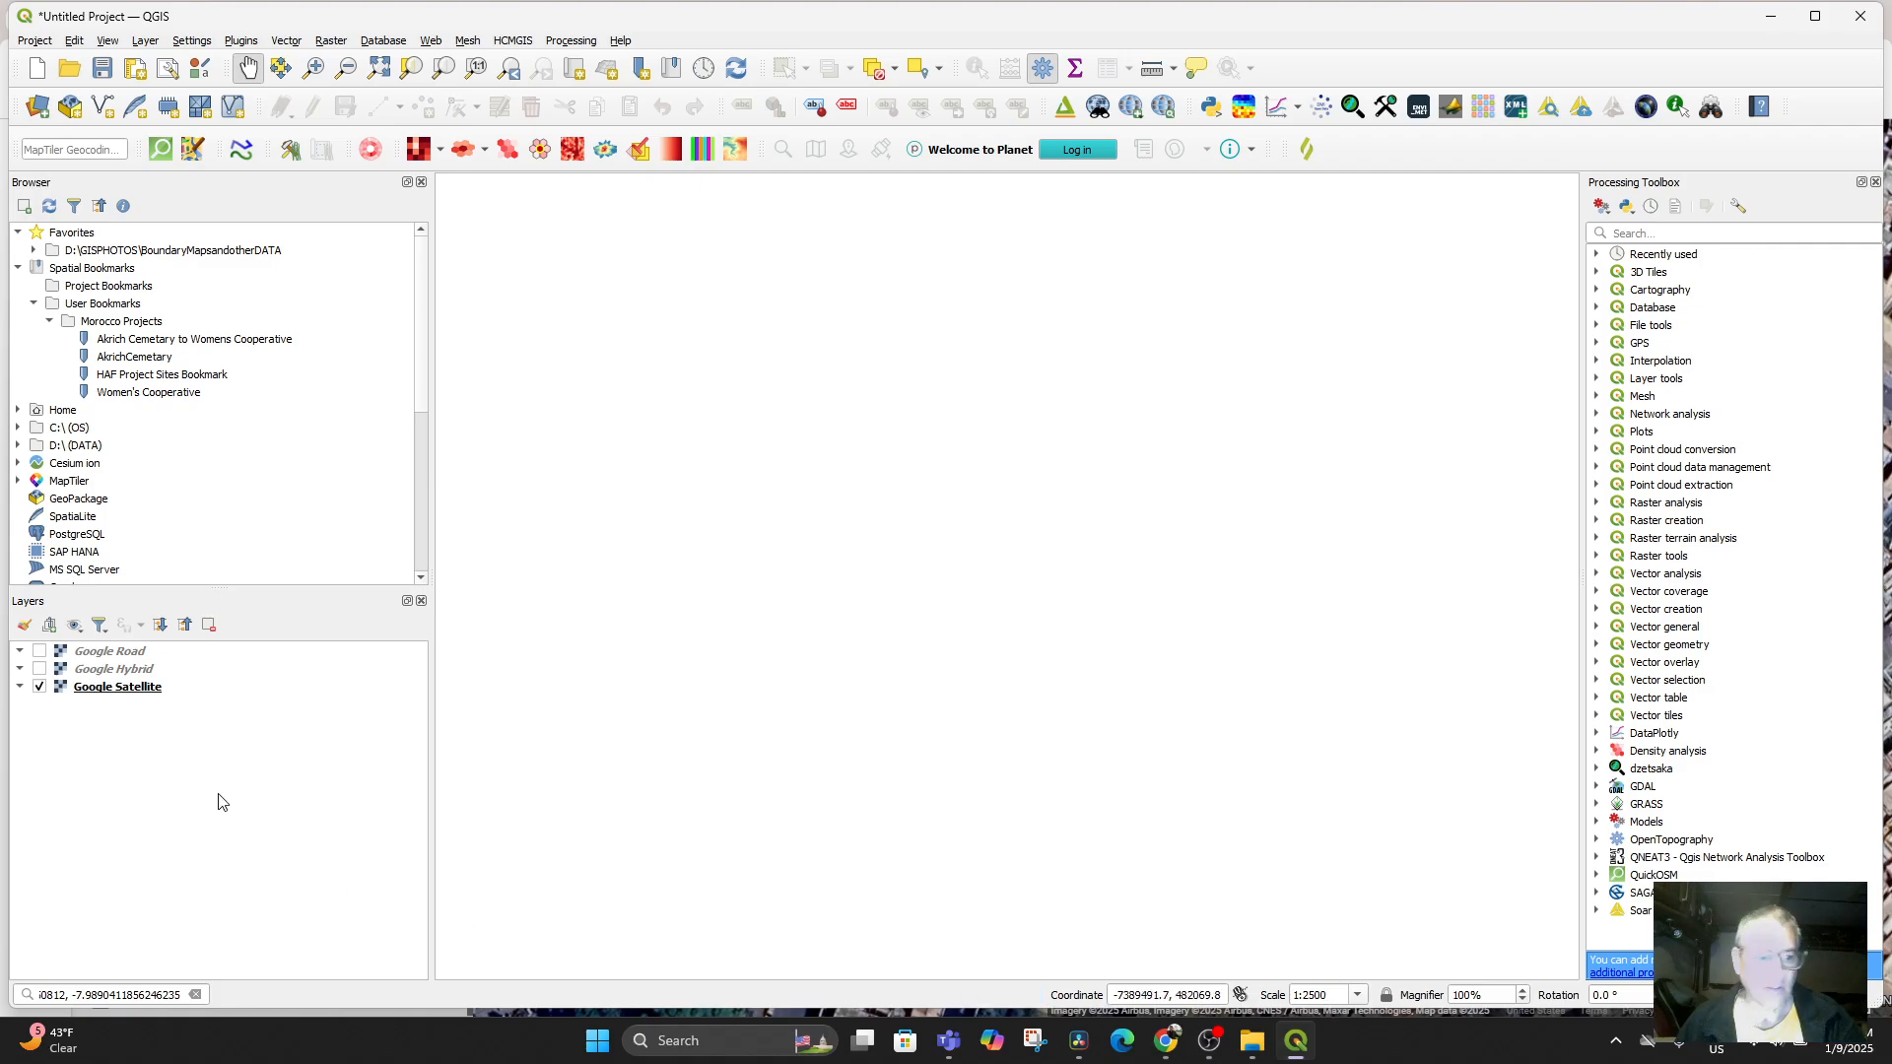
Go to the entered coordinates as EPSG:4326 - WGS 84 and frame the square and its surroundings at 1:2500
{"action": "left_click", "coordinate": [139, 994]}
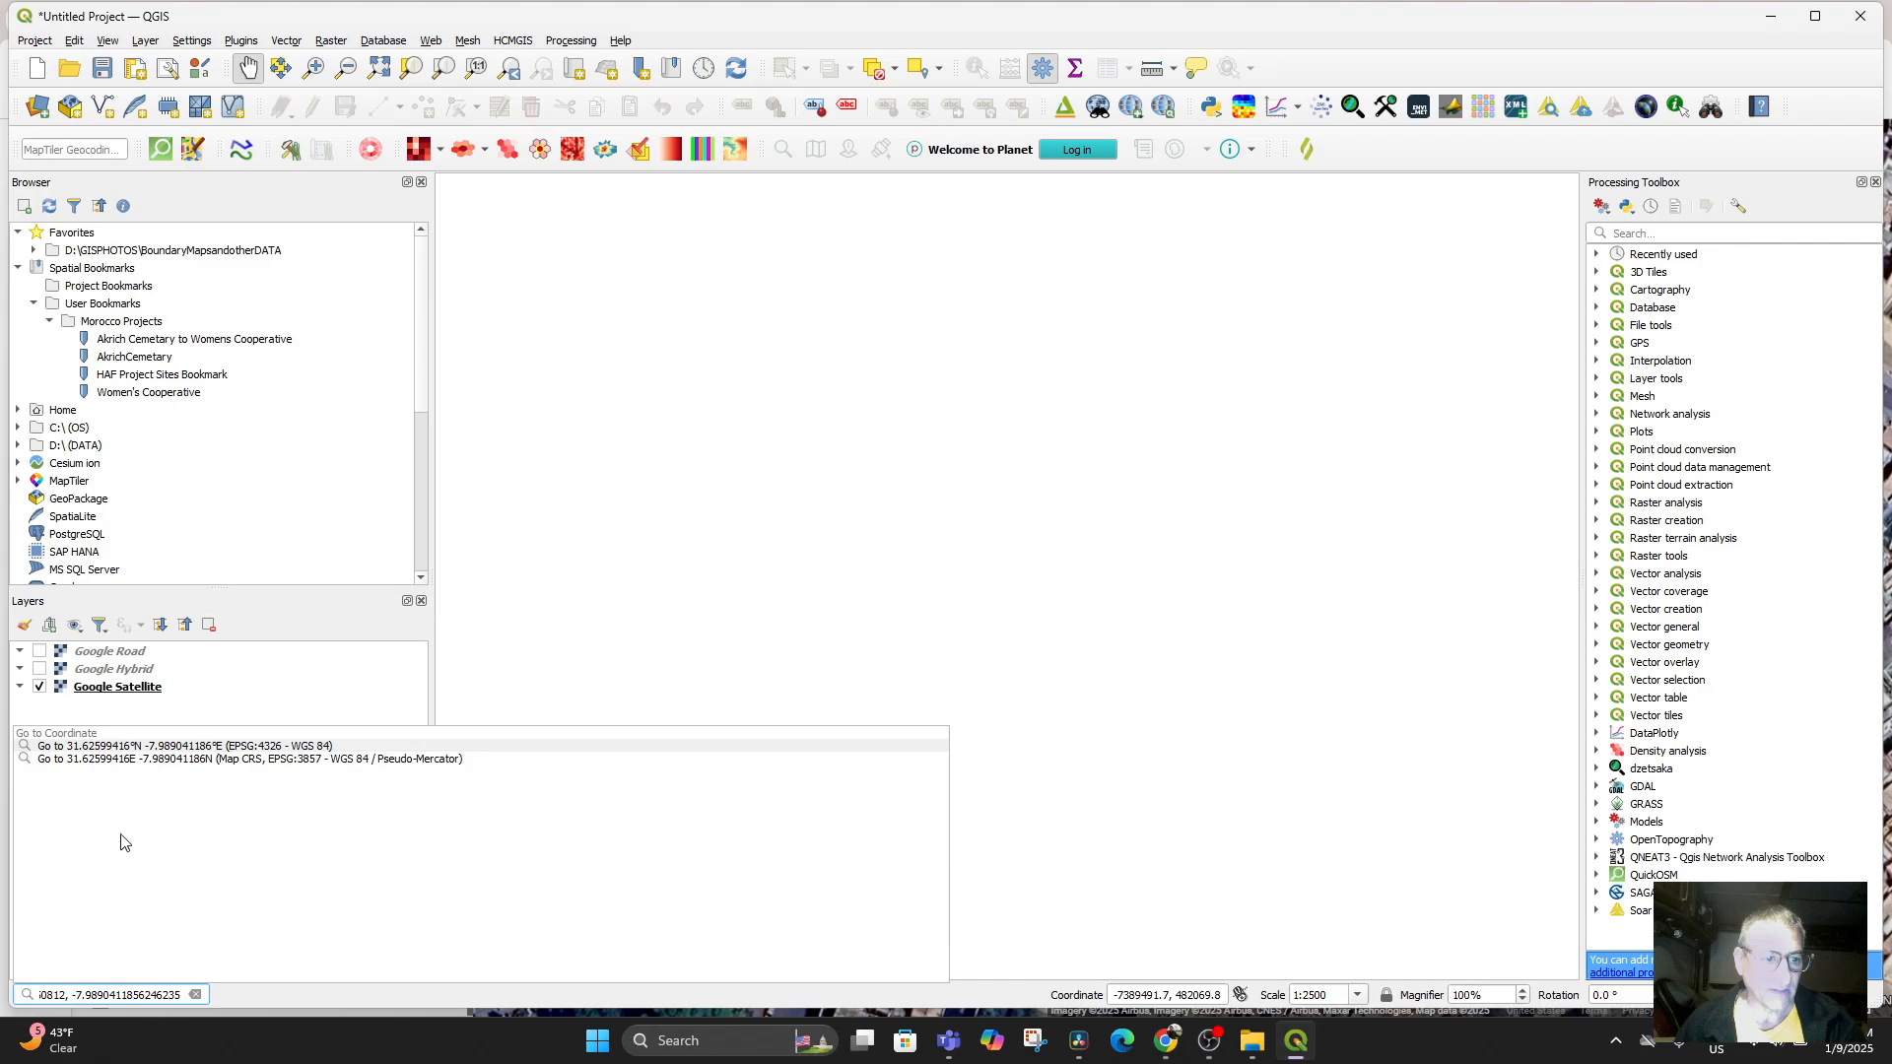
{"action": "left_click", "coordinate": [118, 749]}
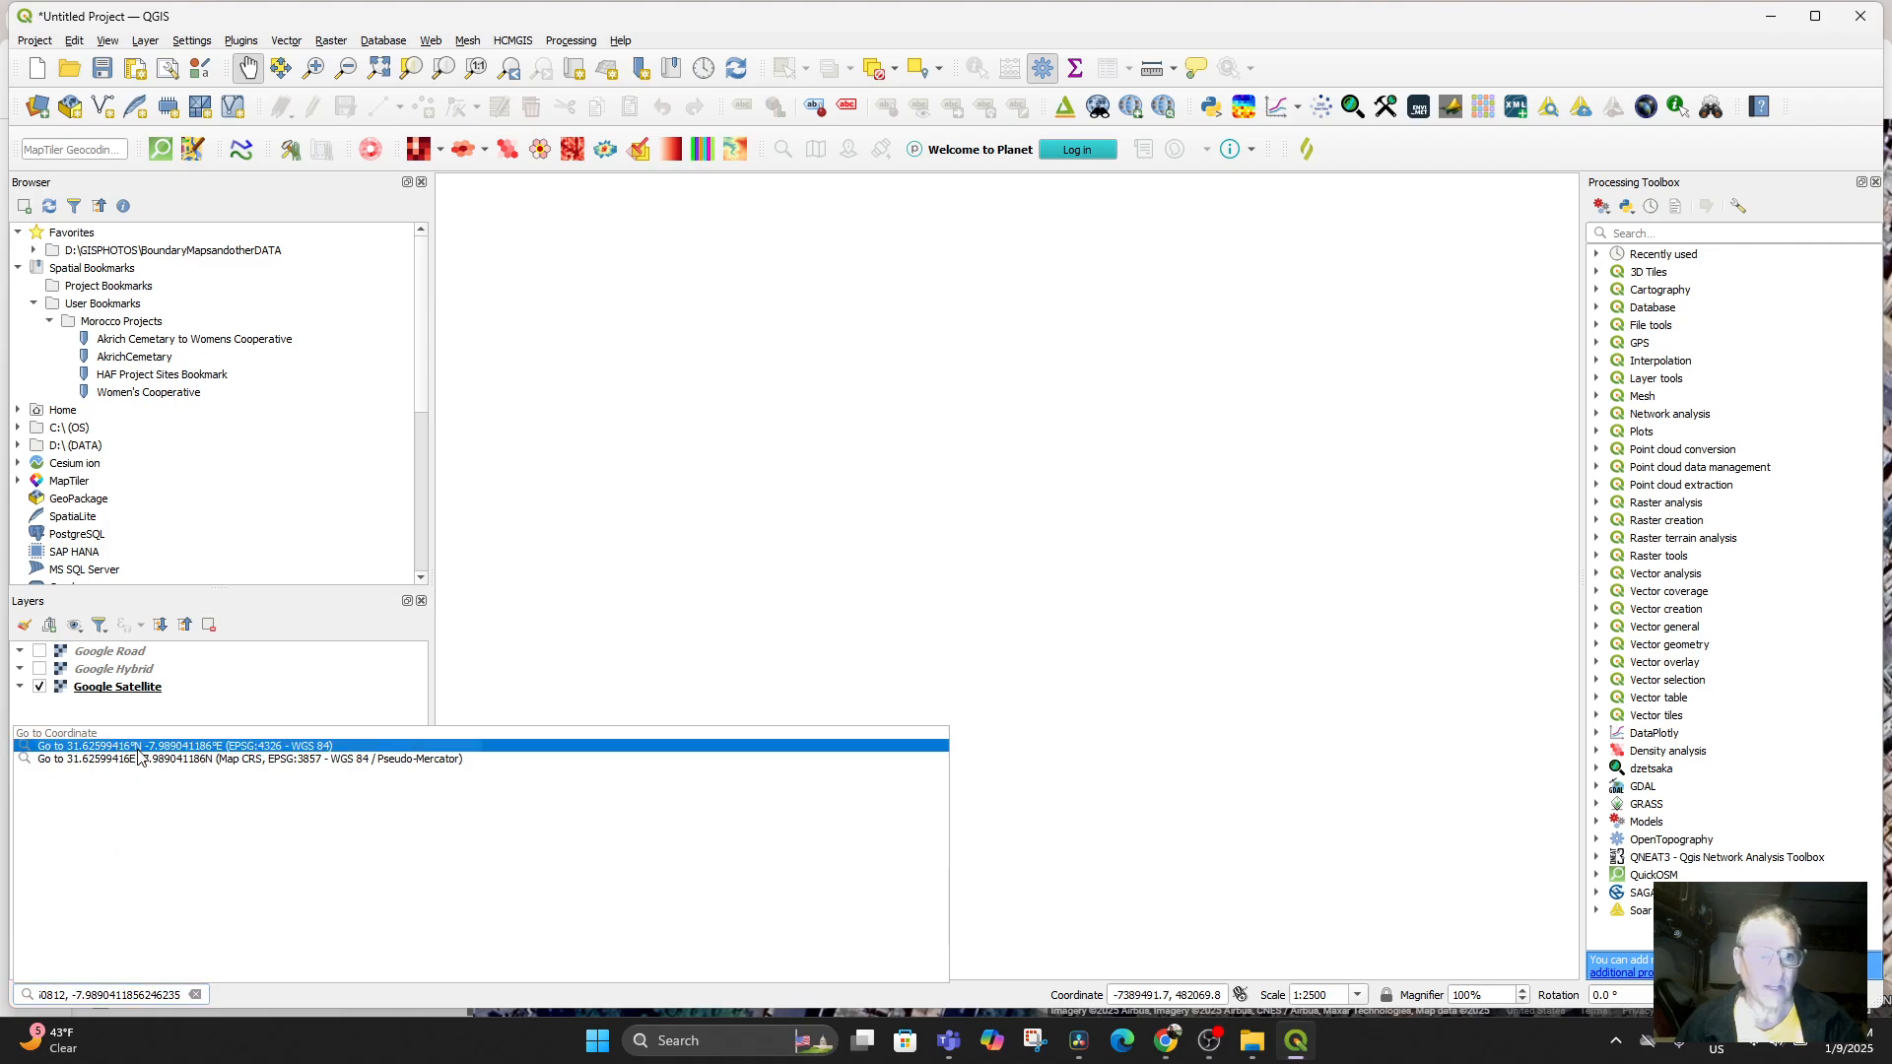
{"action": "left_click", "coordinate": [139, 749]}
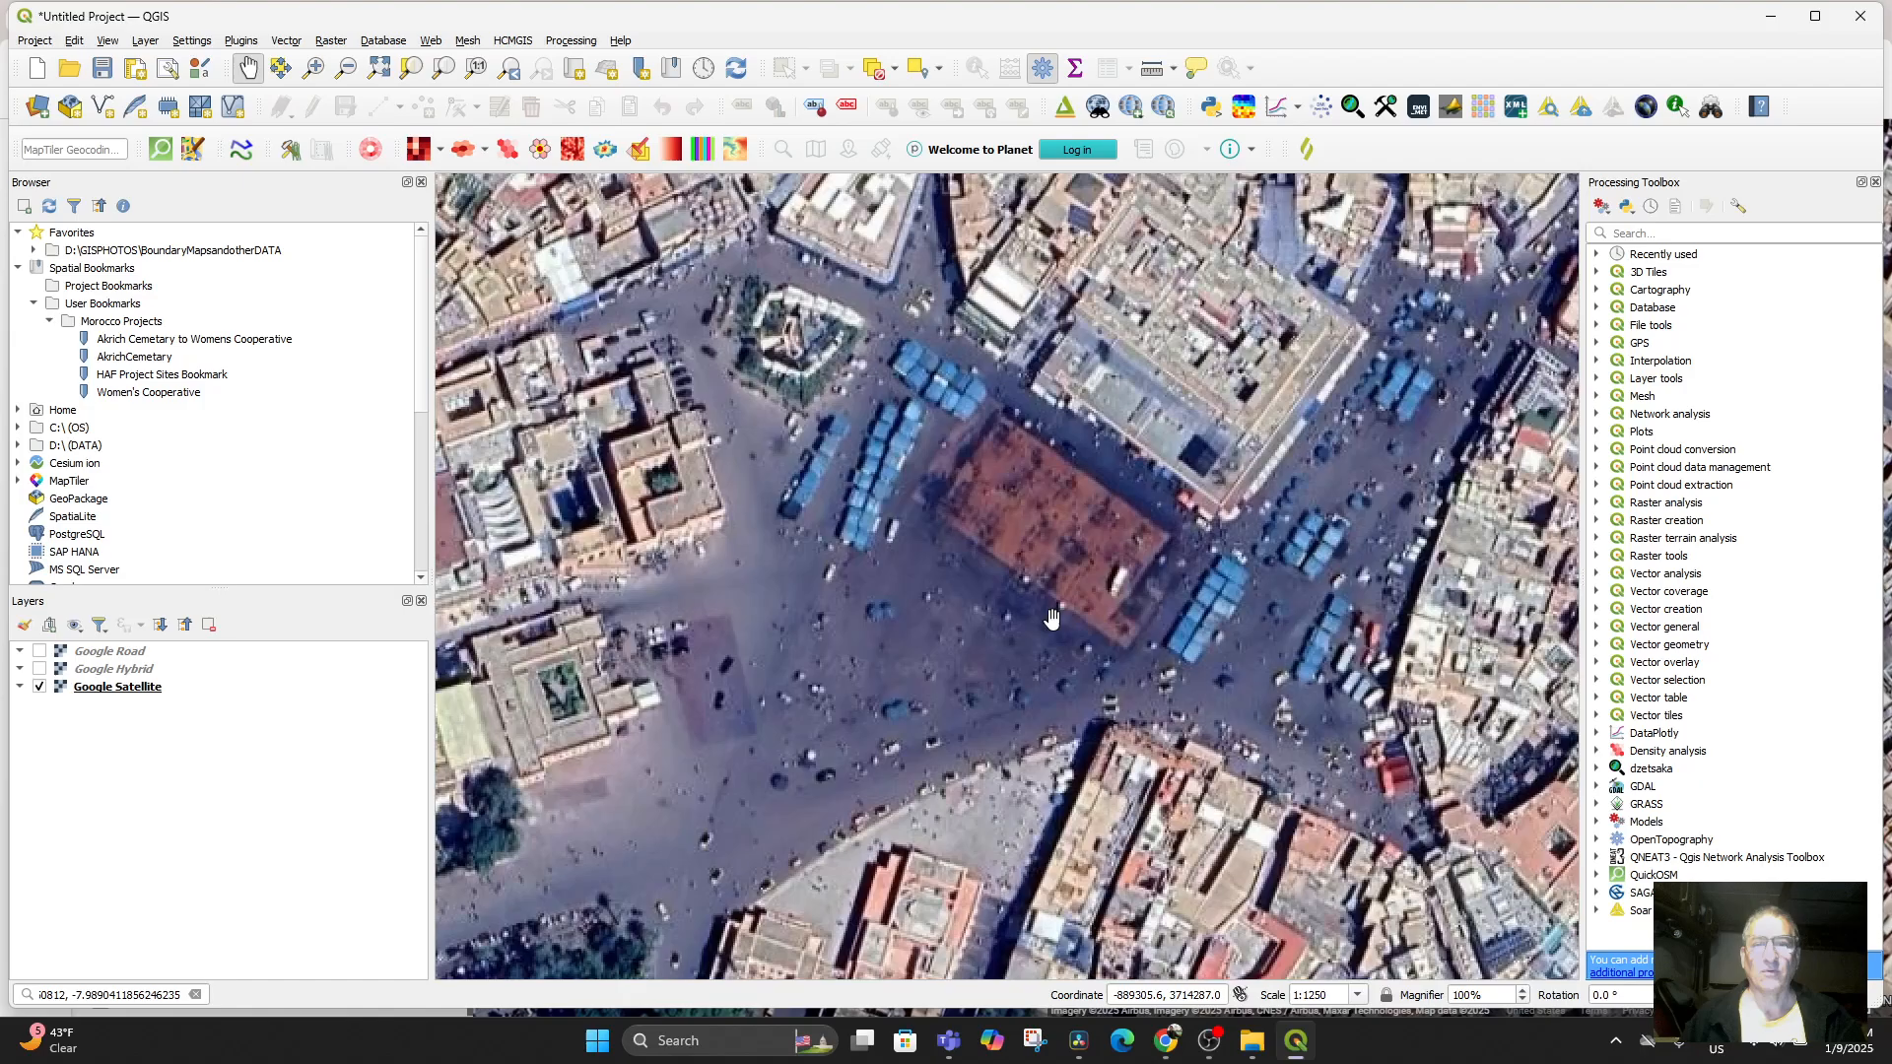
{"action": "scroll", "coordinate": [1051, 618], "scroll_direction": "down", "scroll_amount": 1}
{"action": "left_click", "coordinate": [932, 625]}
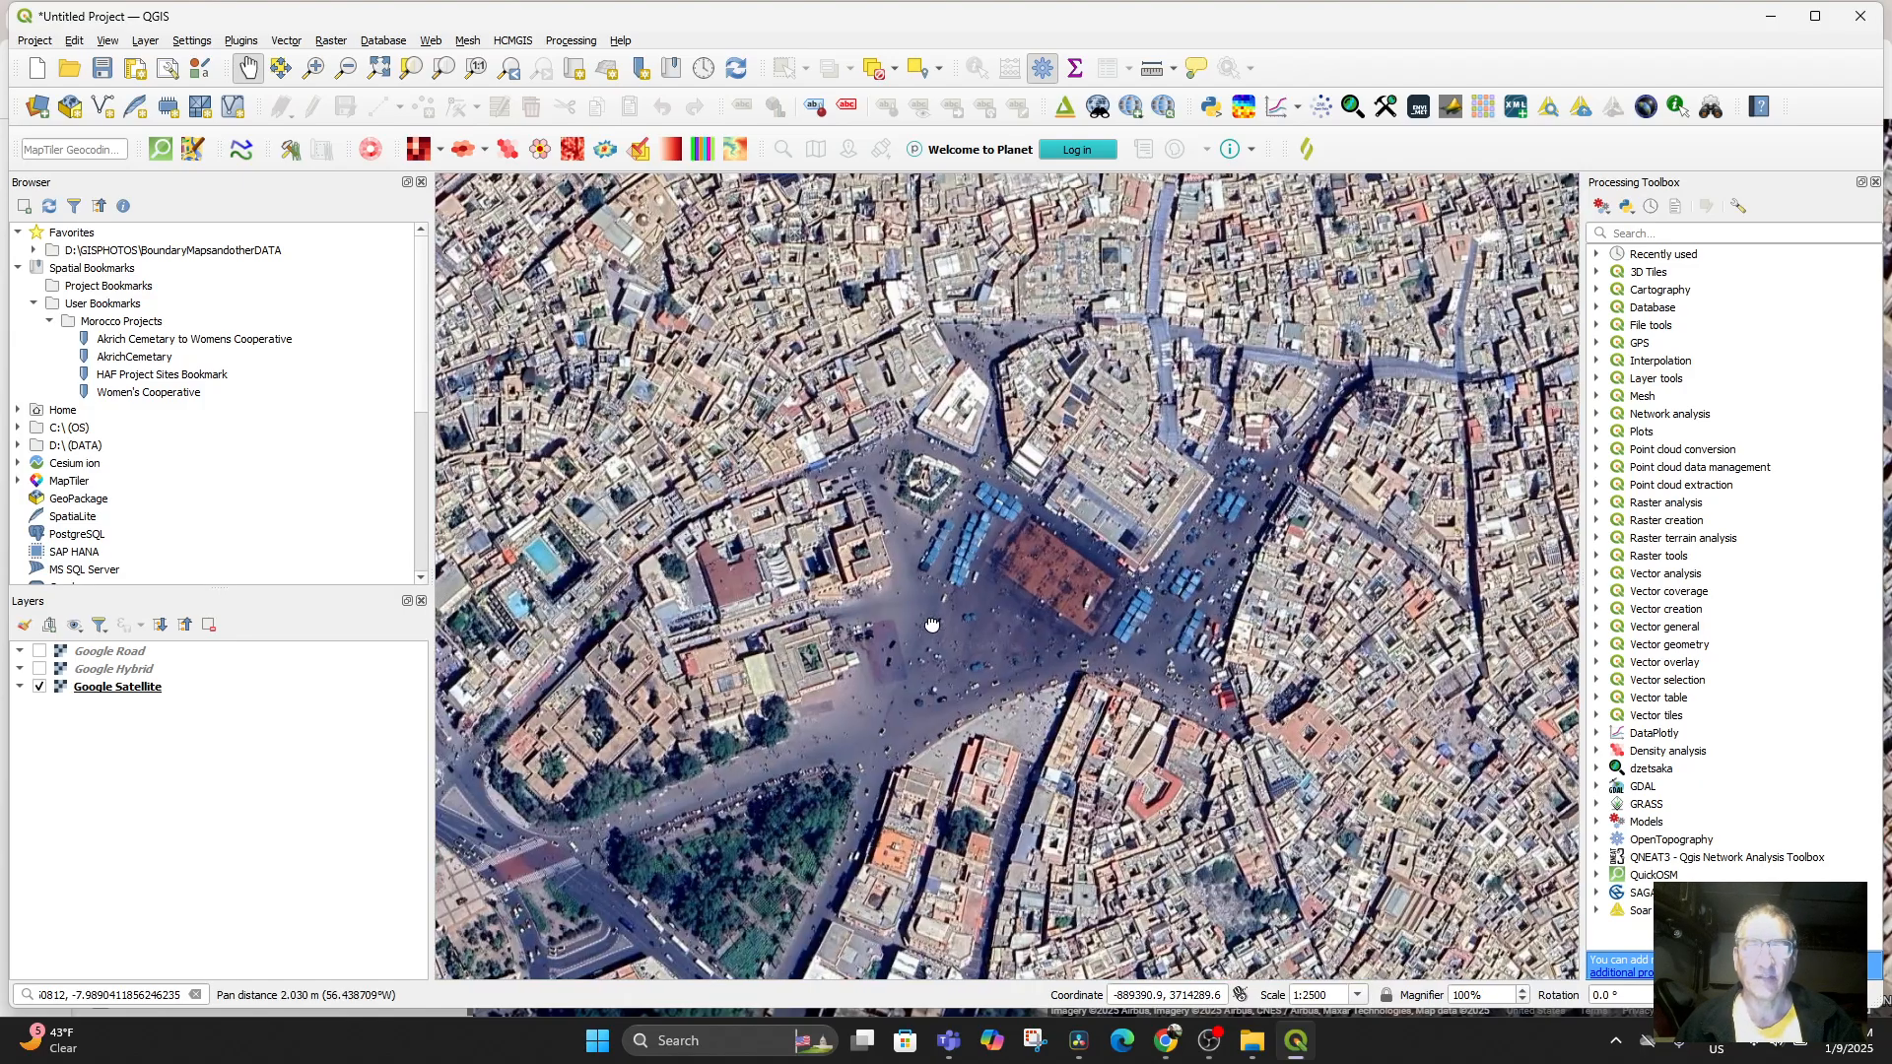
{"action": "left_click_drag", "start_coordinate": [932, 625], "coordinate": [985, 685]}
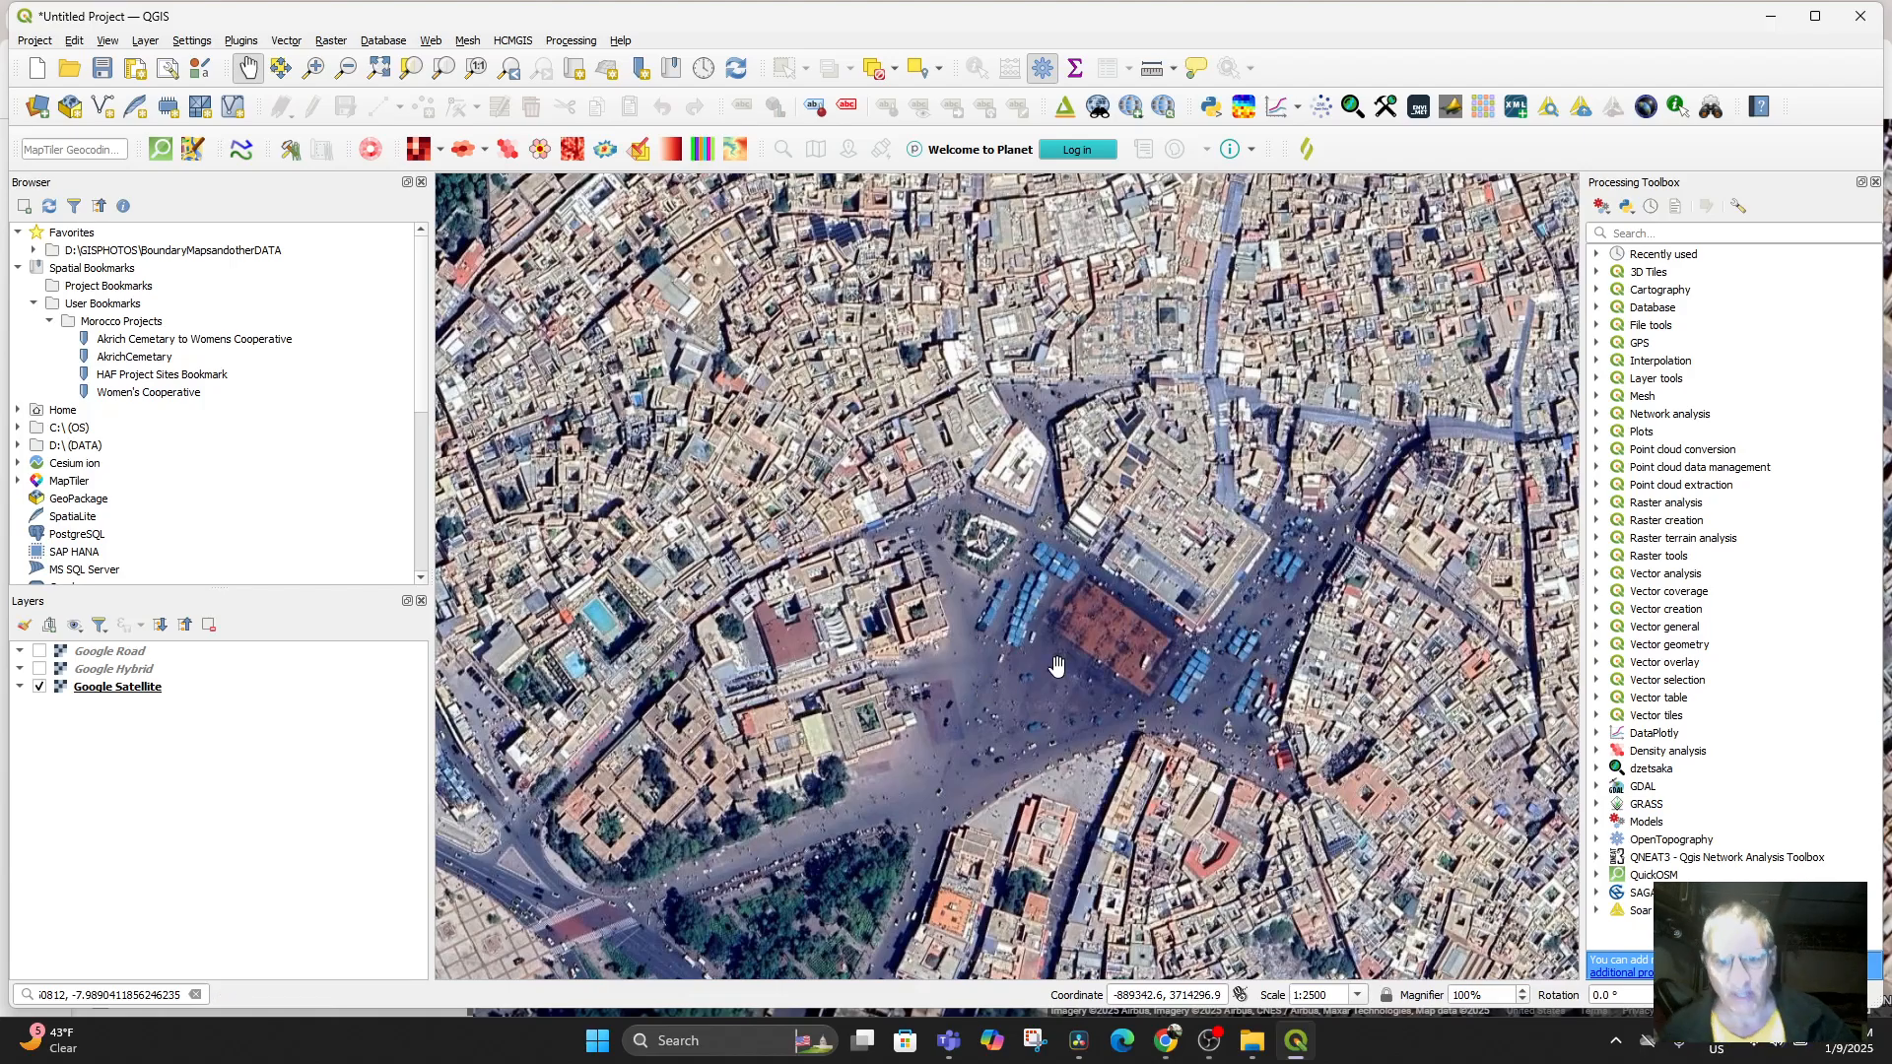
Switch to Google Maps to show the coordinates of a point on the Jemaa el-Fnaa square, and return to QGIS
{"action": "mouse_move", "coordinate": [1188, 1059]}
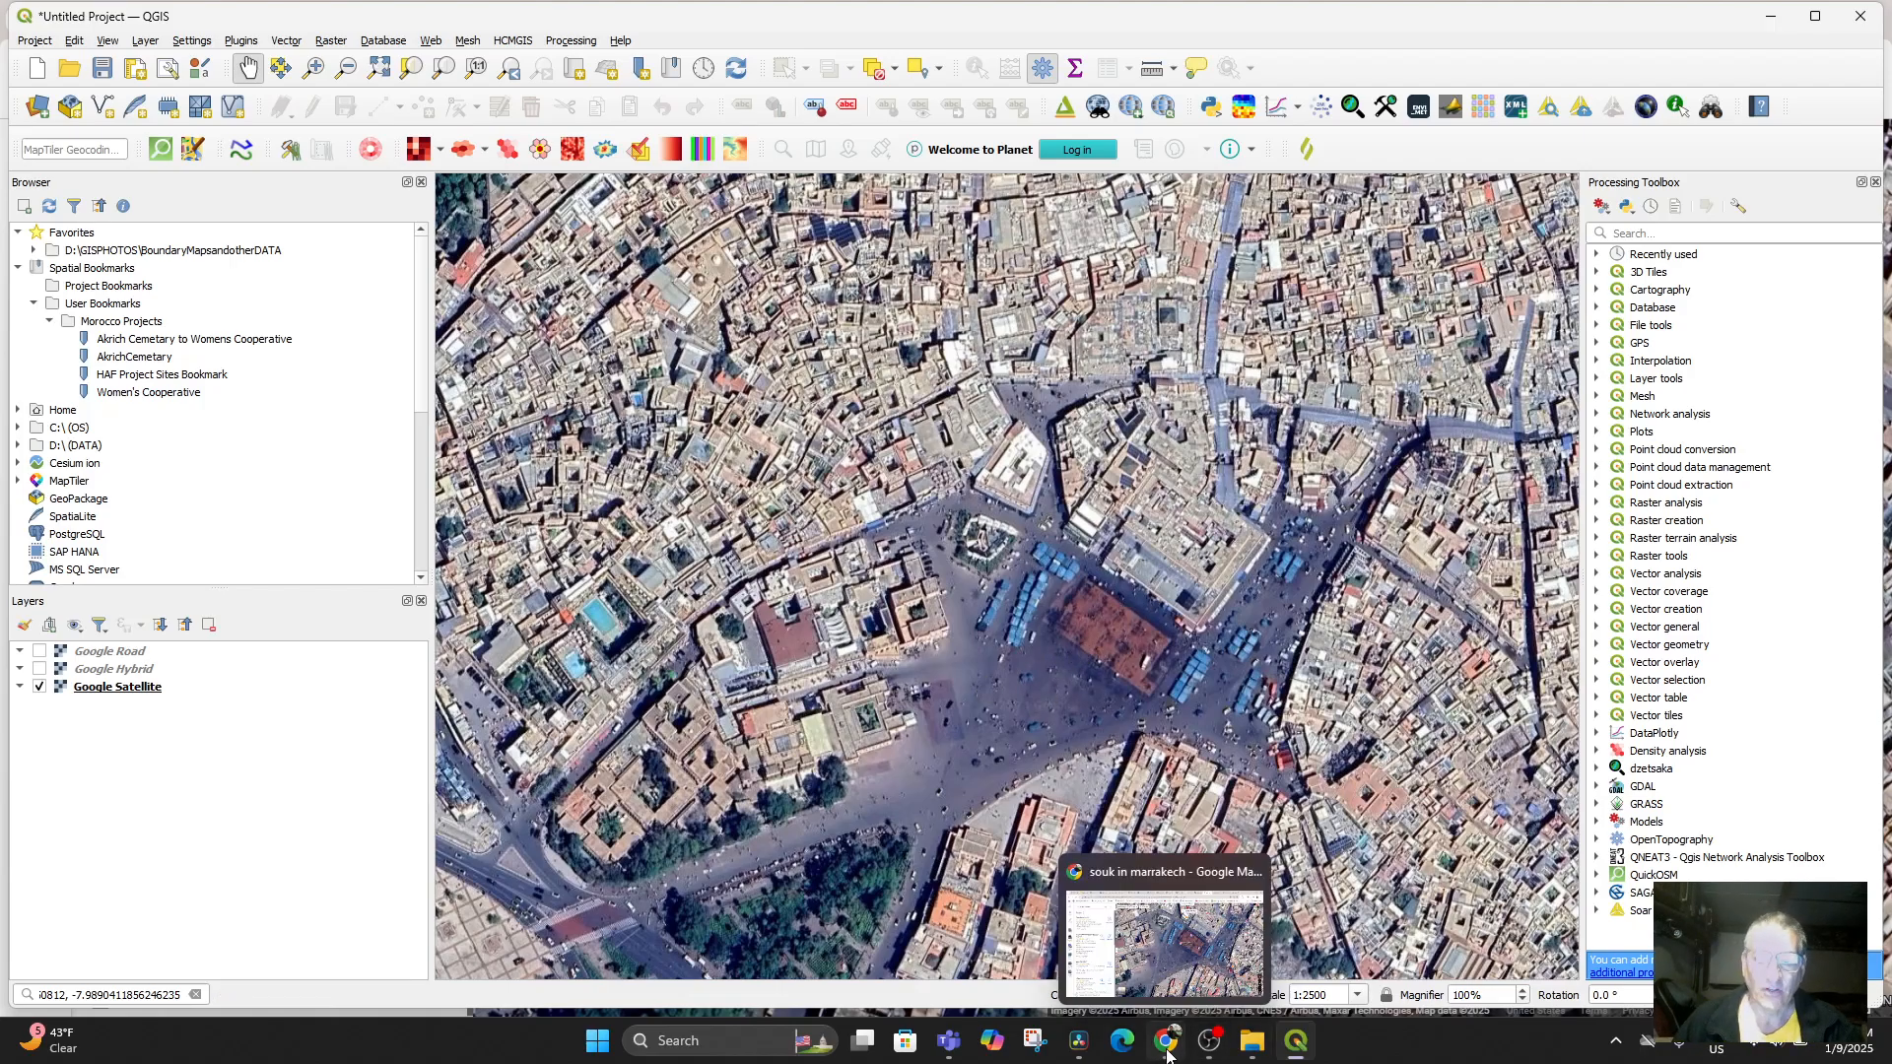
{"action": "left_click", "coordinate": [1168, 960]}
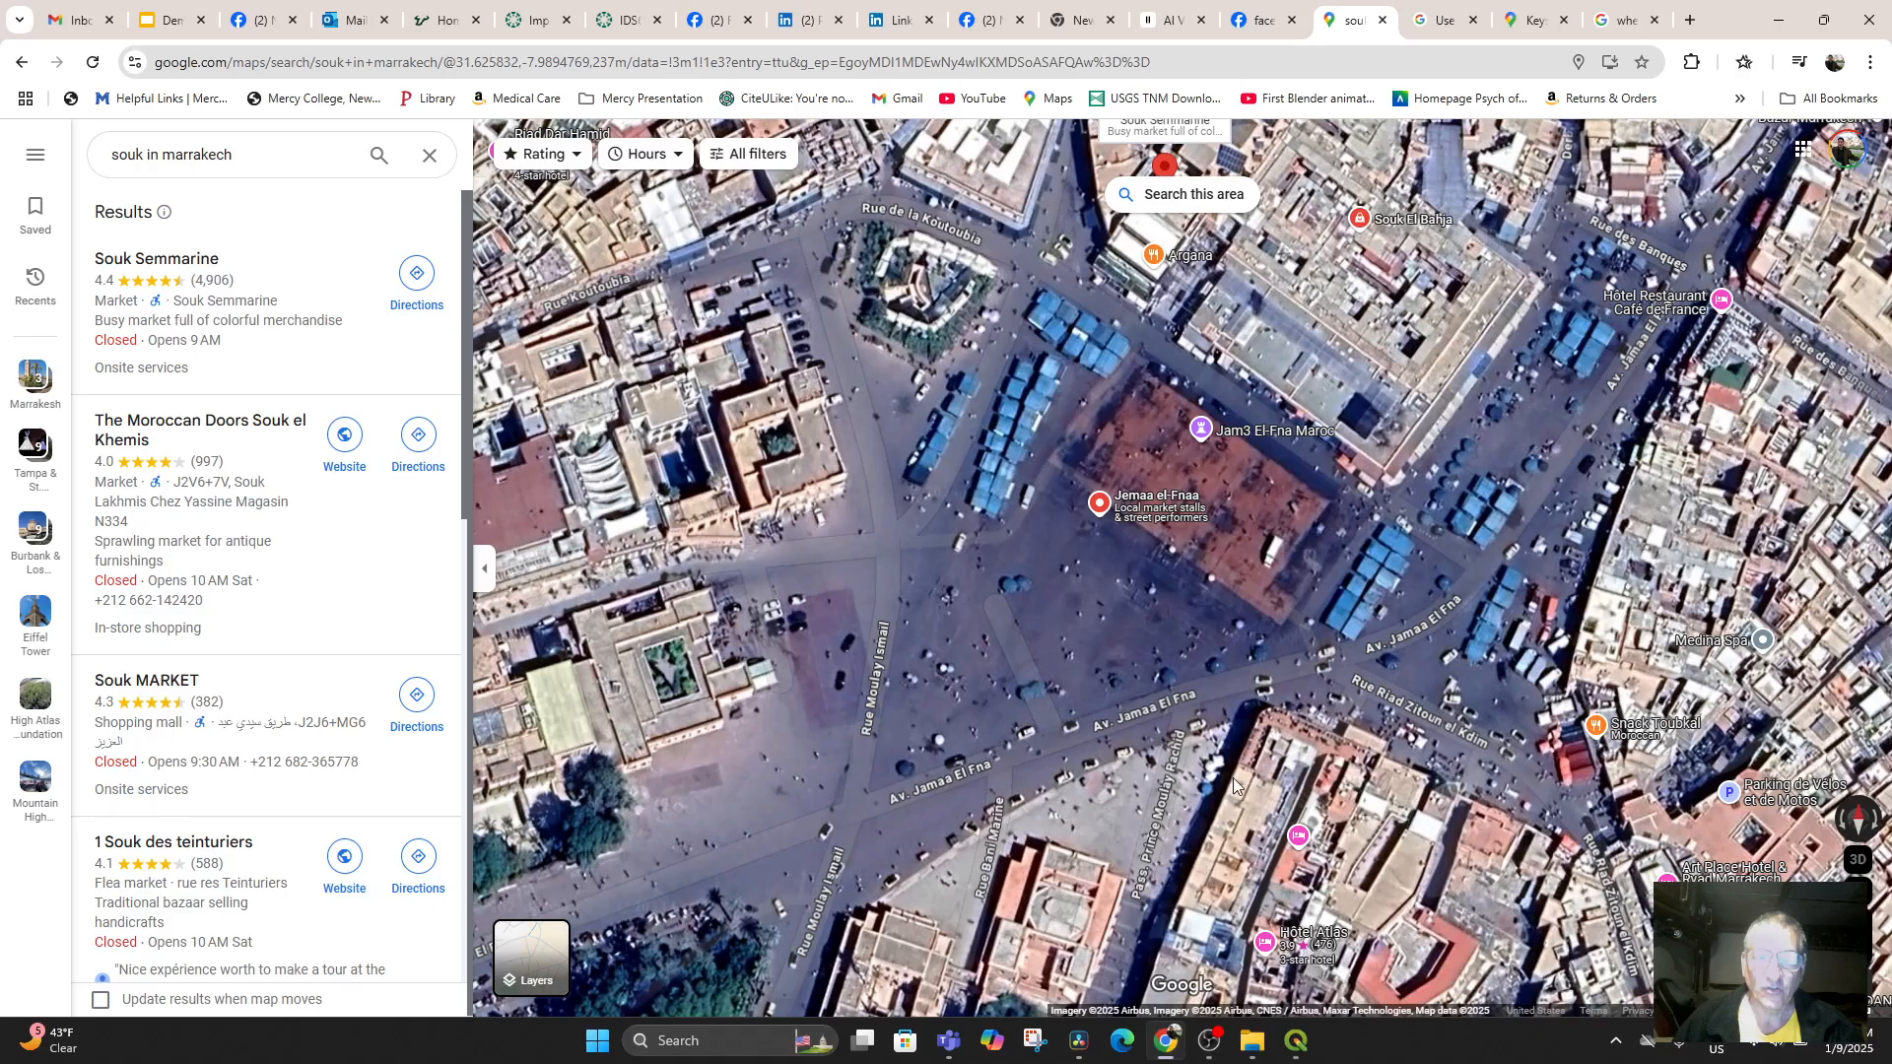
{"action": "right_click", "coordinate": [1146, 478]}
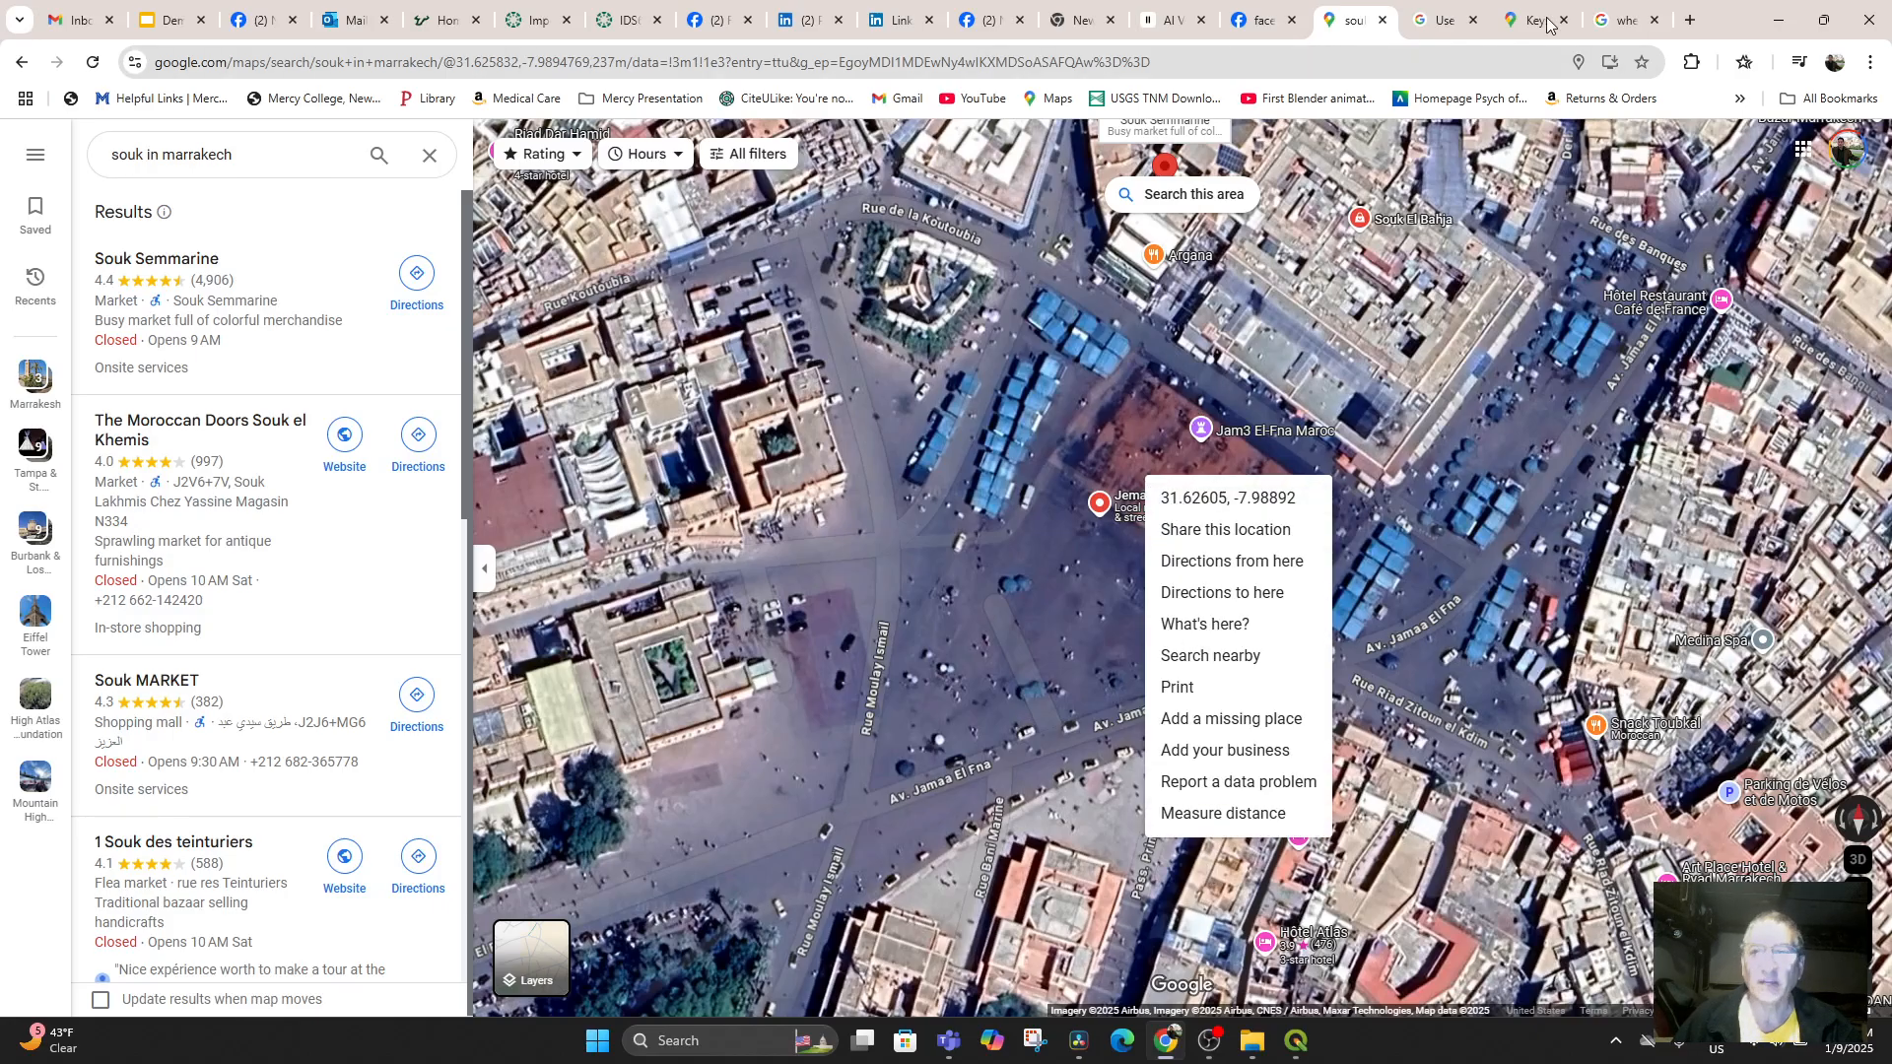
{"action": "left_click", "coordinate": [1297, 1043]}
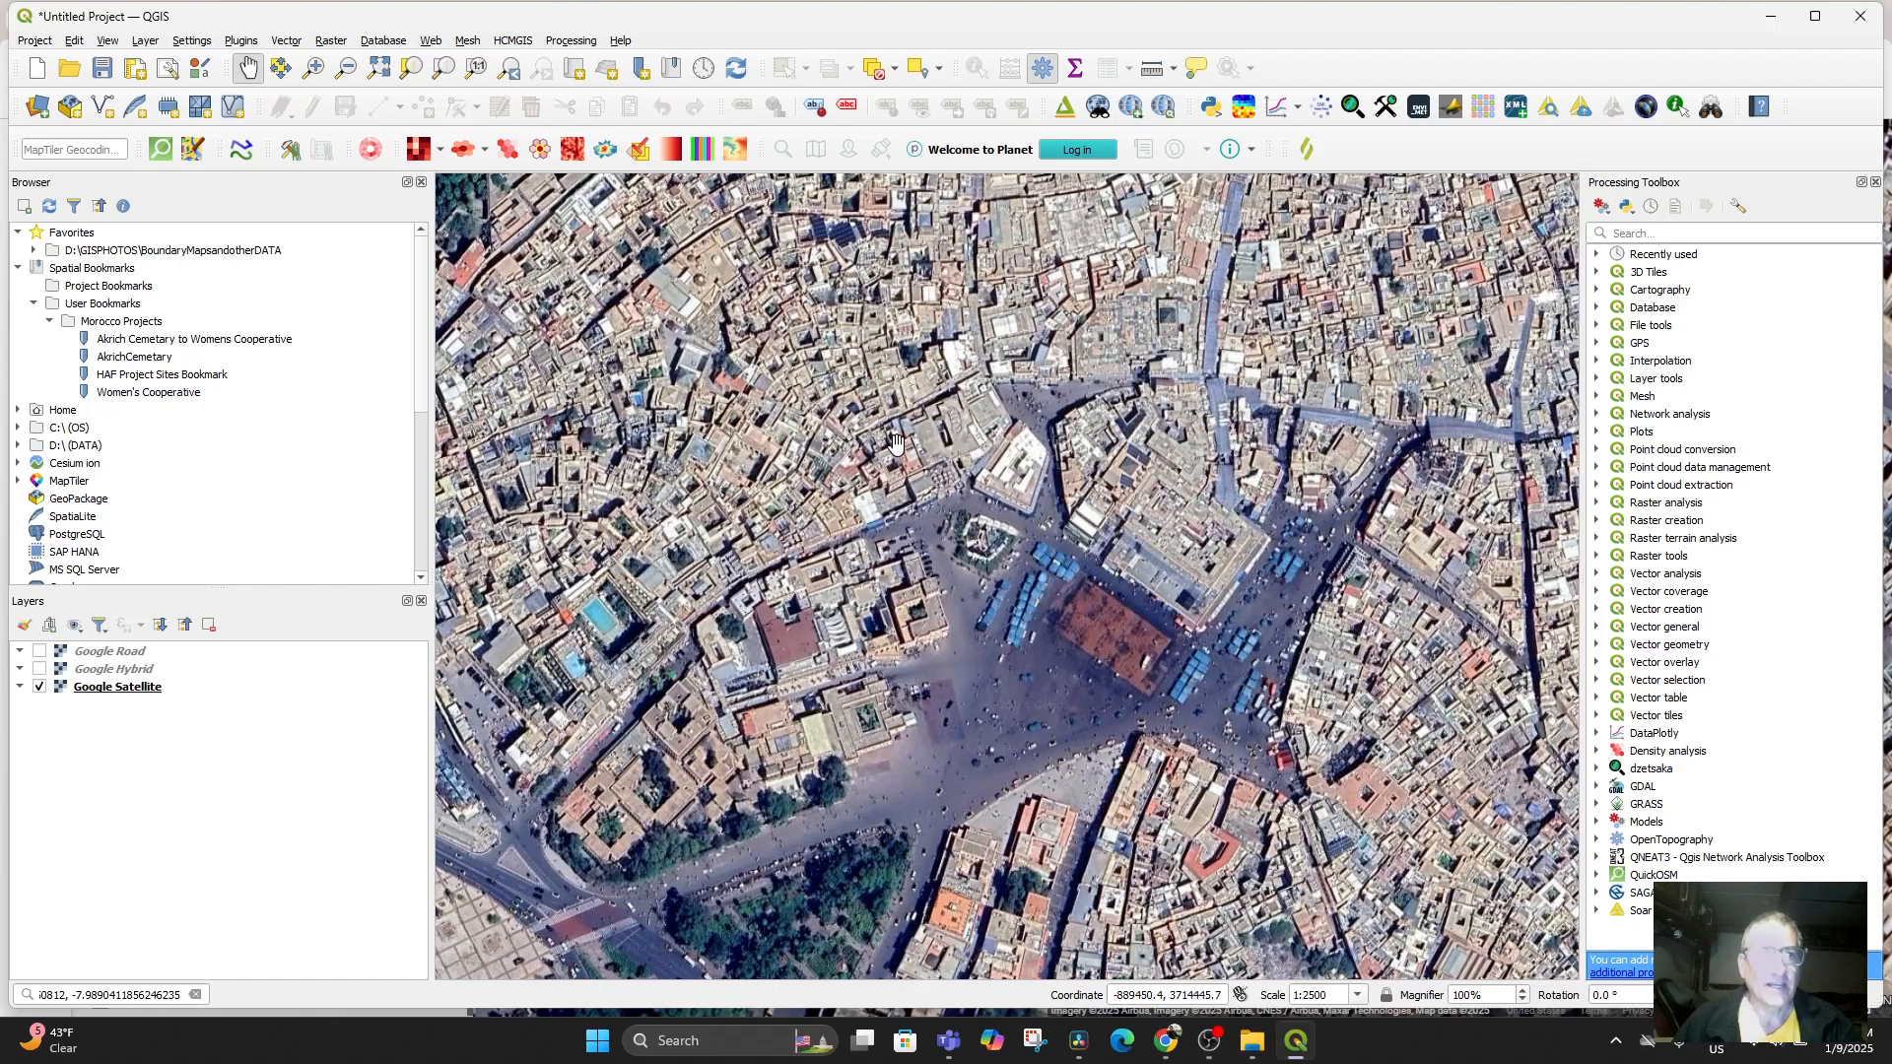
Open the plugin manager and search all plugins for "geocod"
{"action": "left_click", "coordinate": [241, 40]}
{"action": "left_click", "coordinate": [285, 64]}
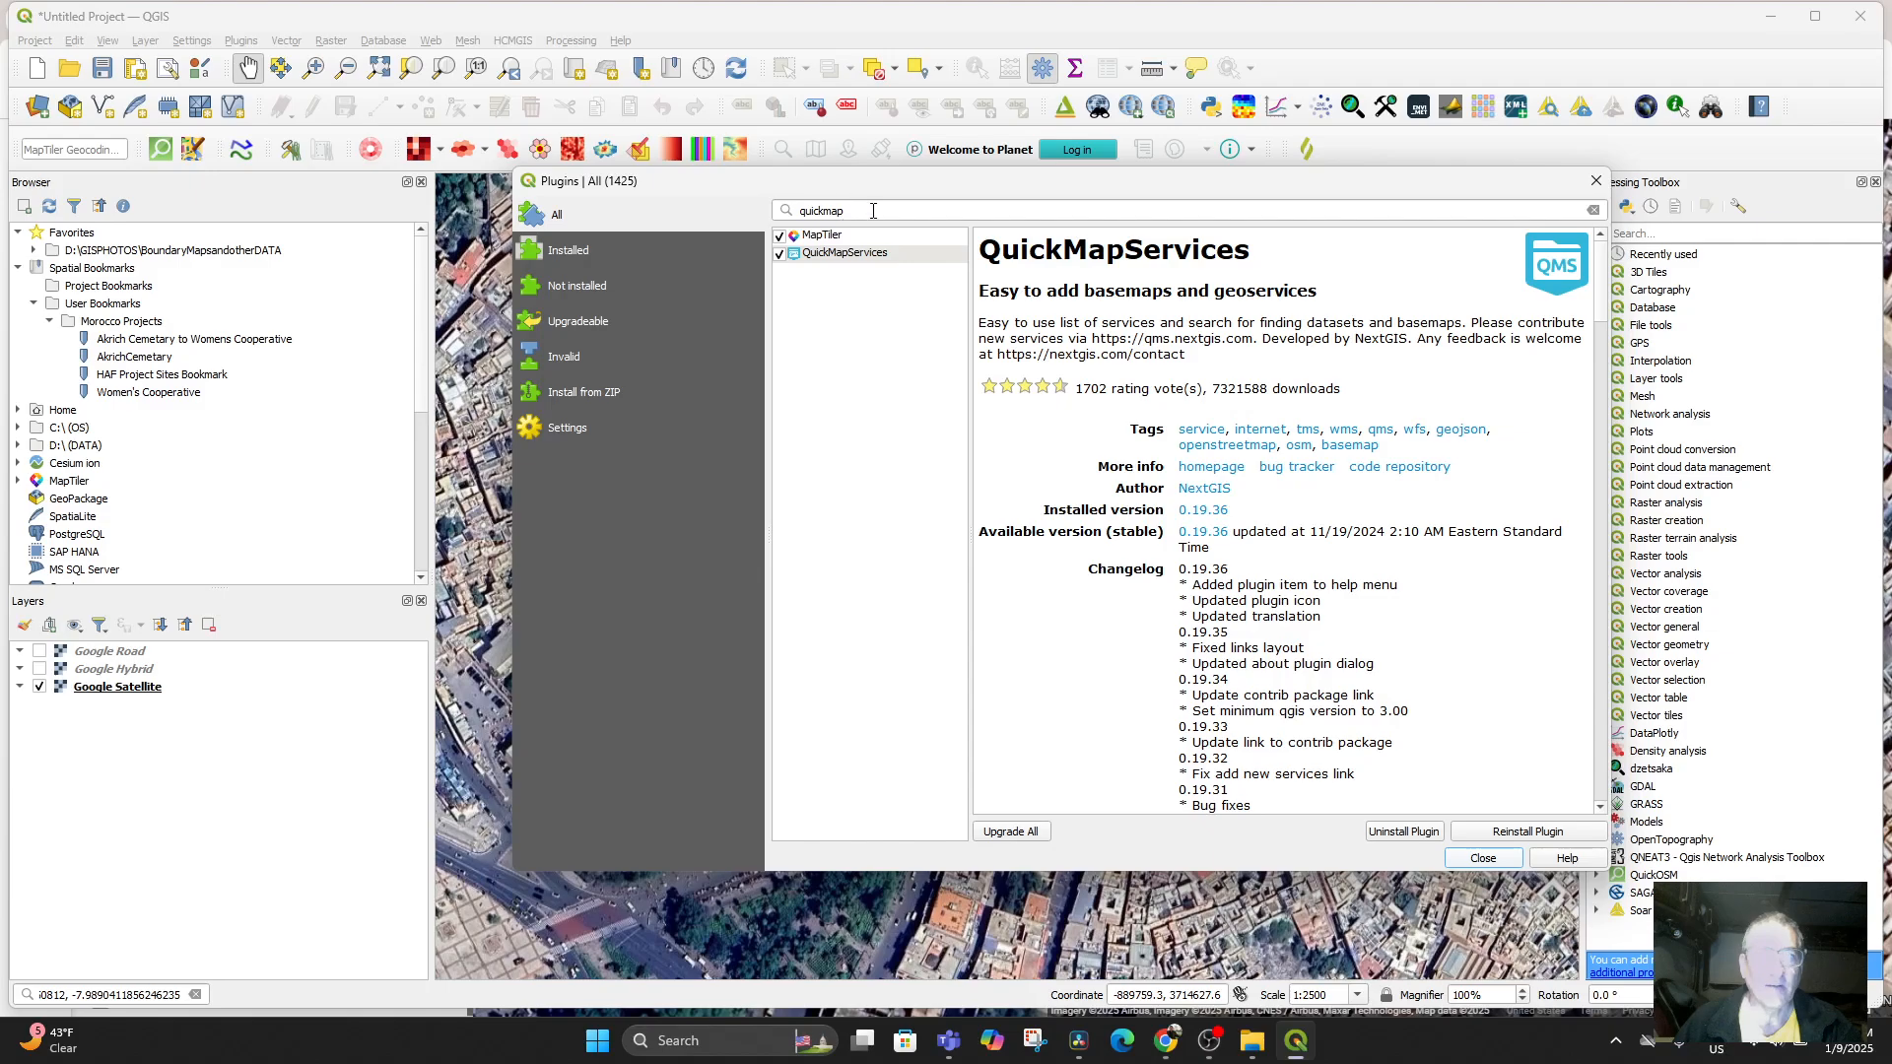
{"action": "left_click_drag", "start_coordinate": [873, 211], "coordinate": [826, 207]}
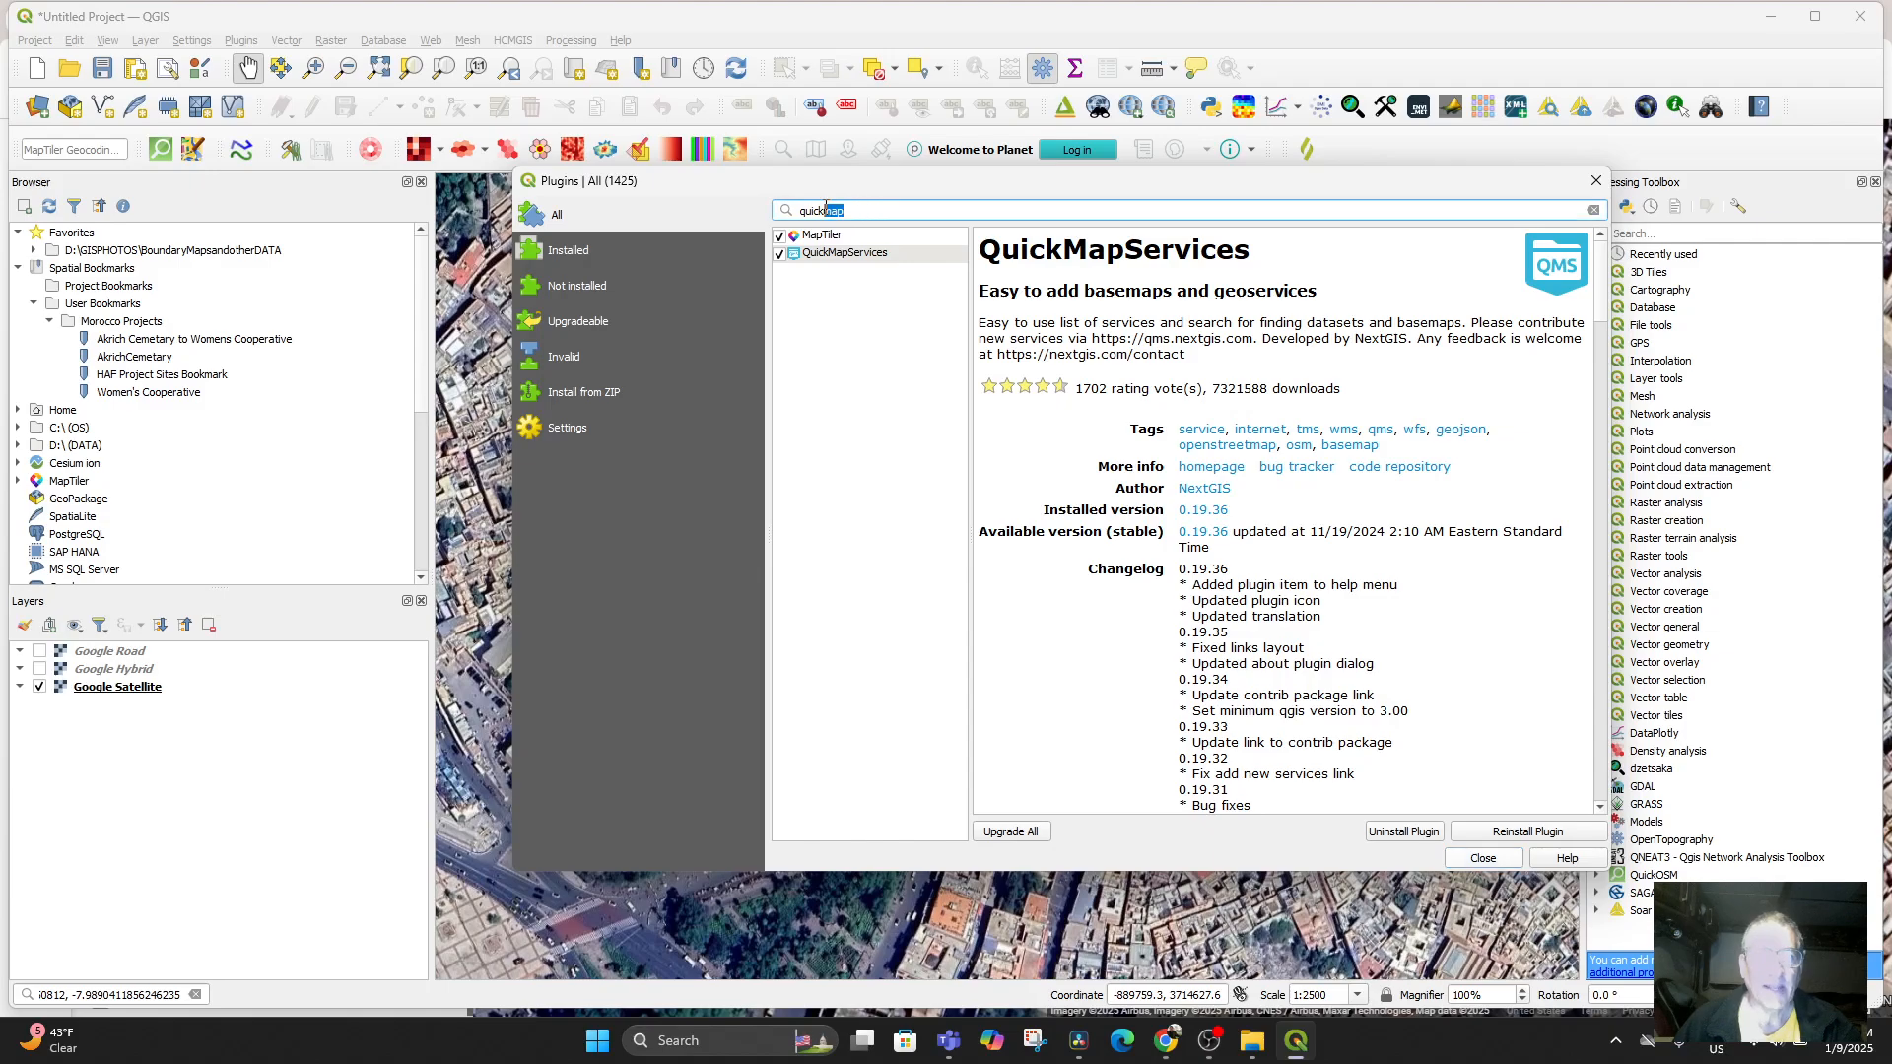
{"action": "type", "text": "geocodiing"}
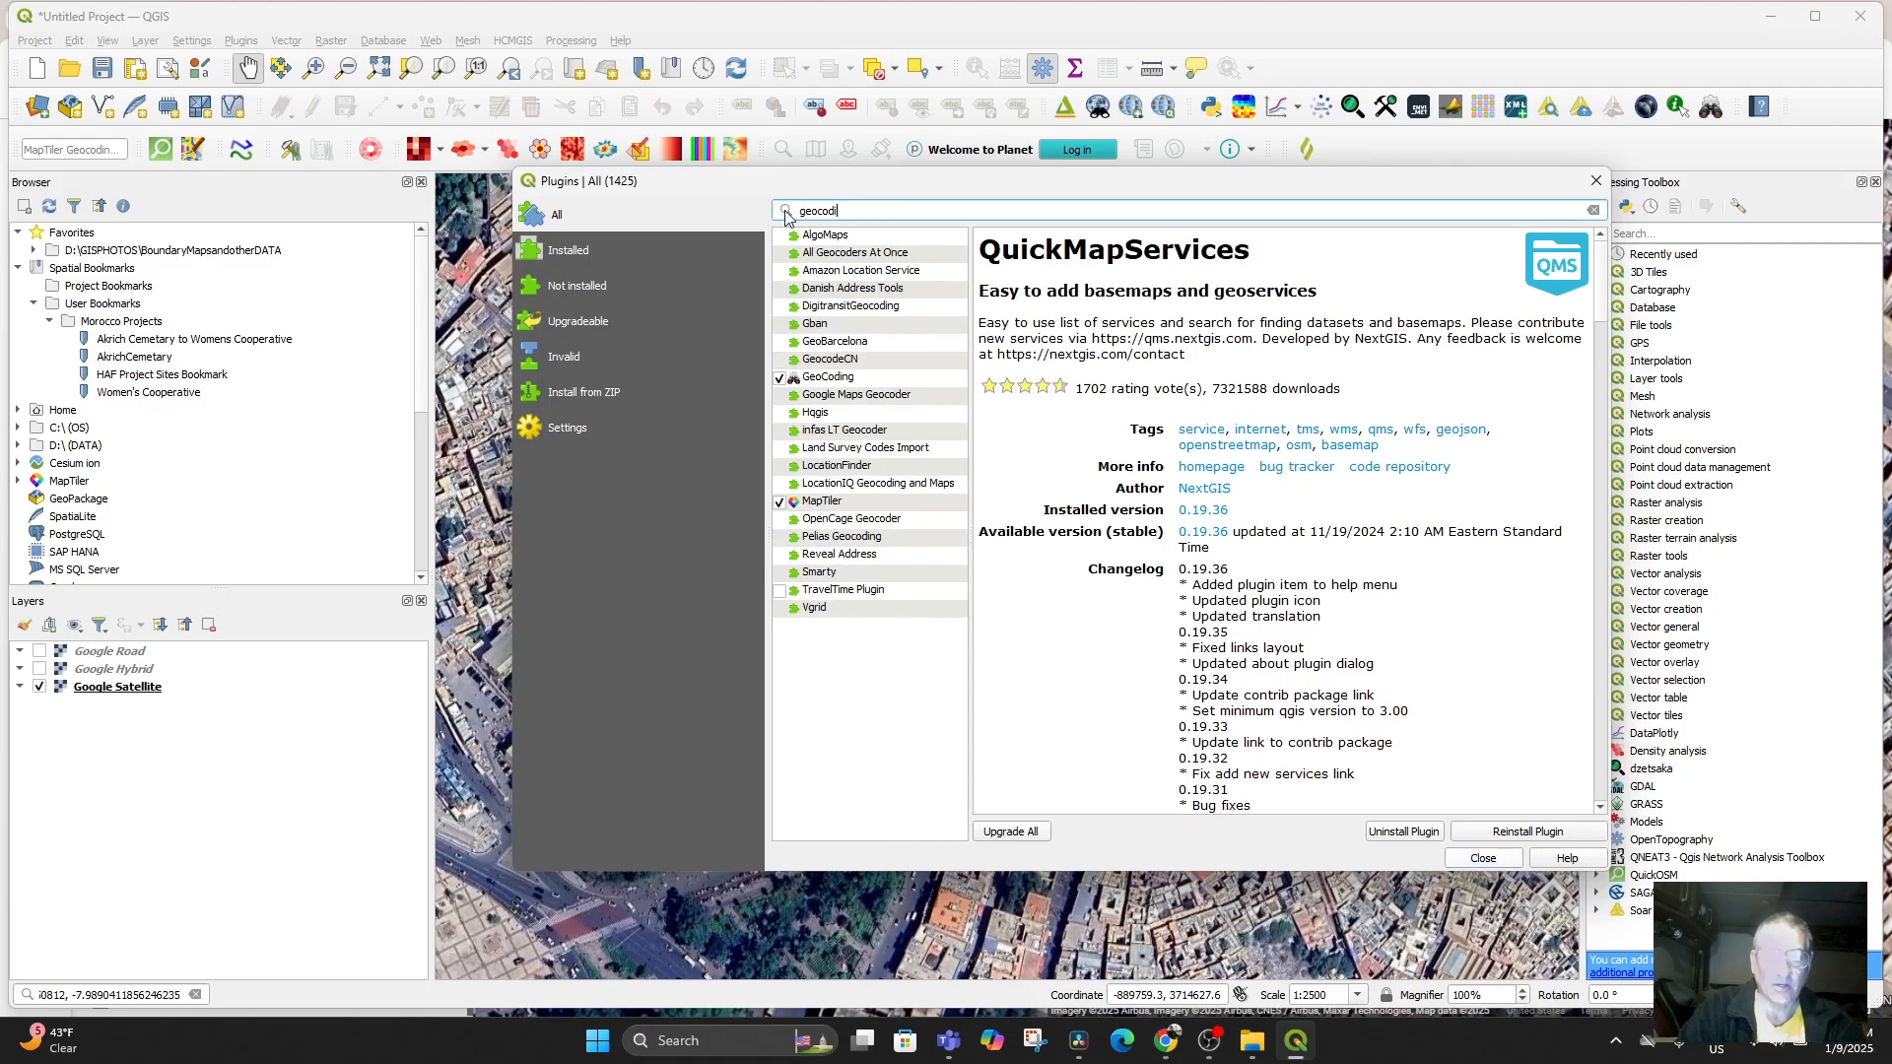
{"action": "key", "text": "BackSpace"}
{"action": "key", "text": "BackSpace"}
{"action": "key", "text": "BackSpace"}
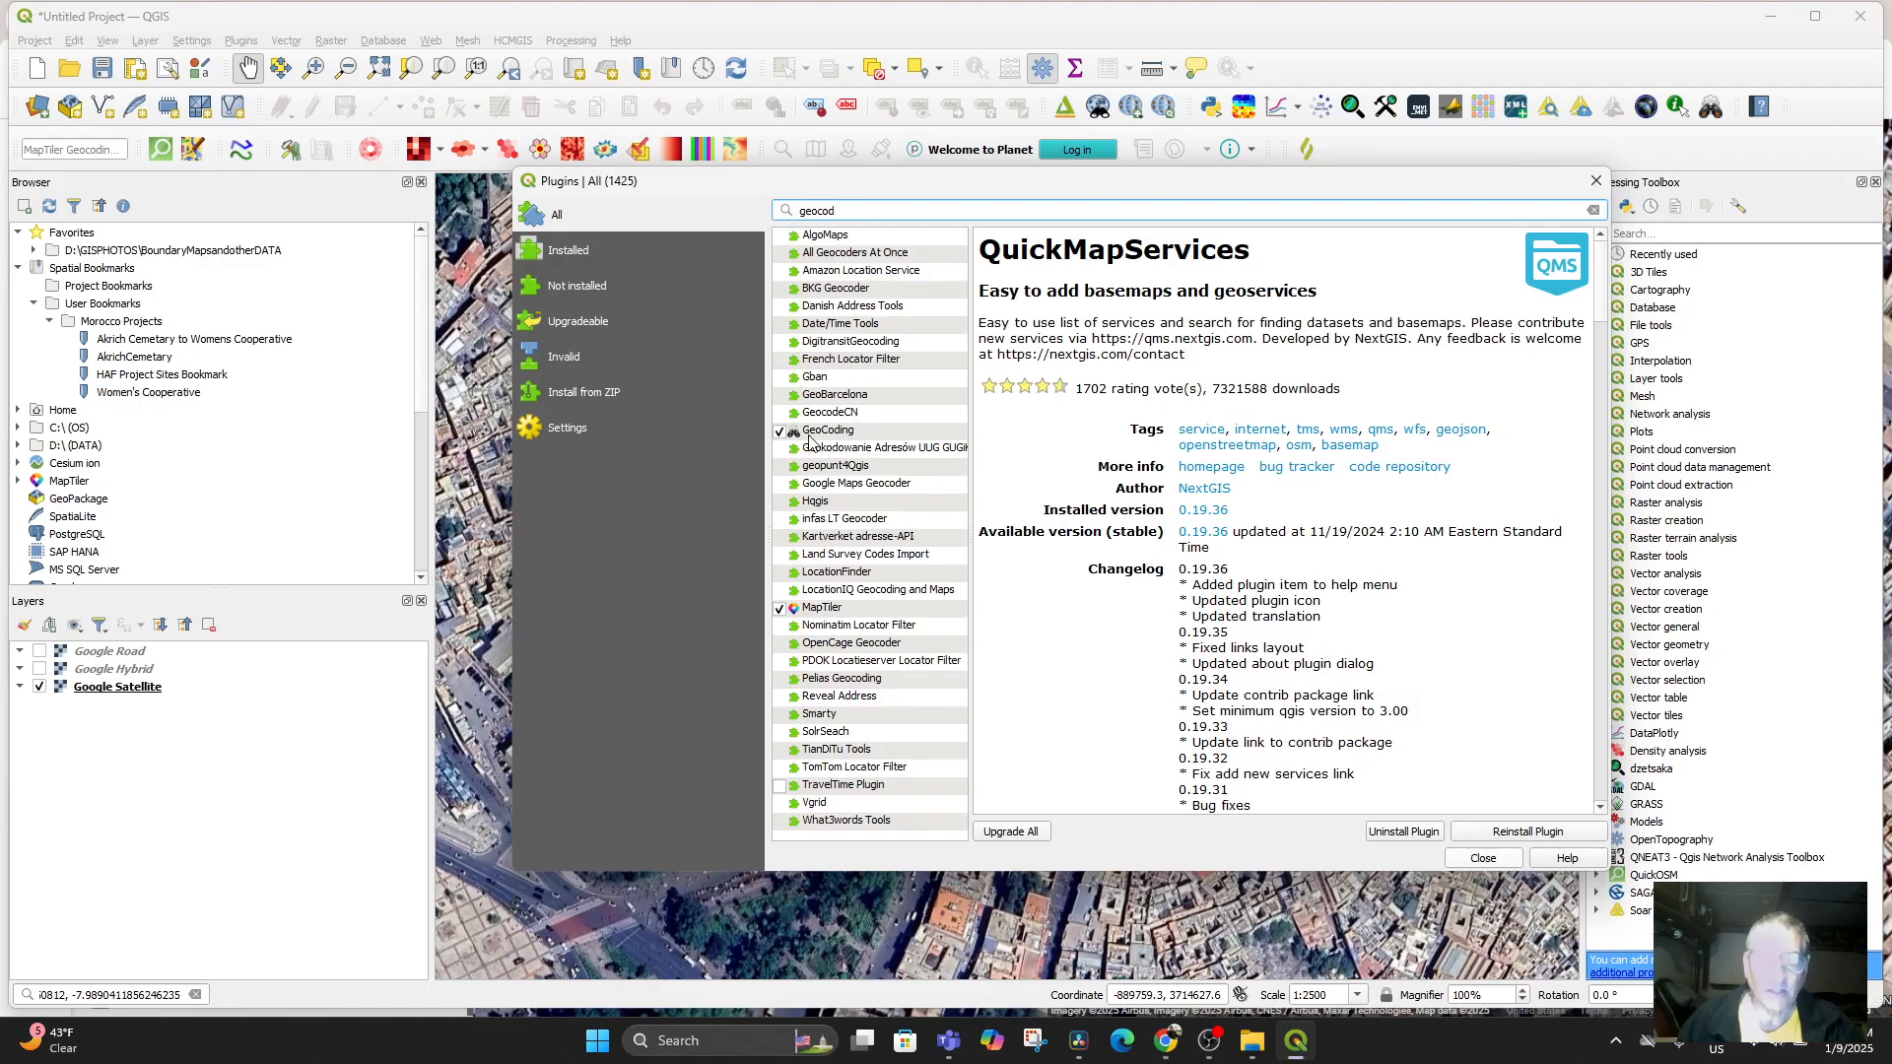
View the Google Maps Geocoder plugin's description, and reinstall the GeoCoding plugin
{"action": "left_click", "coordinate": [855, 484]}
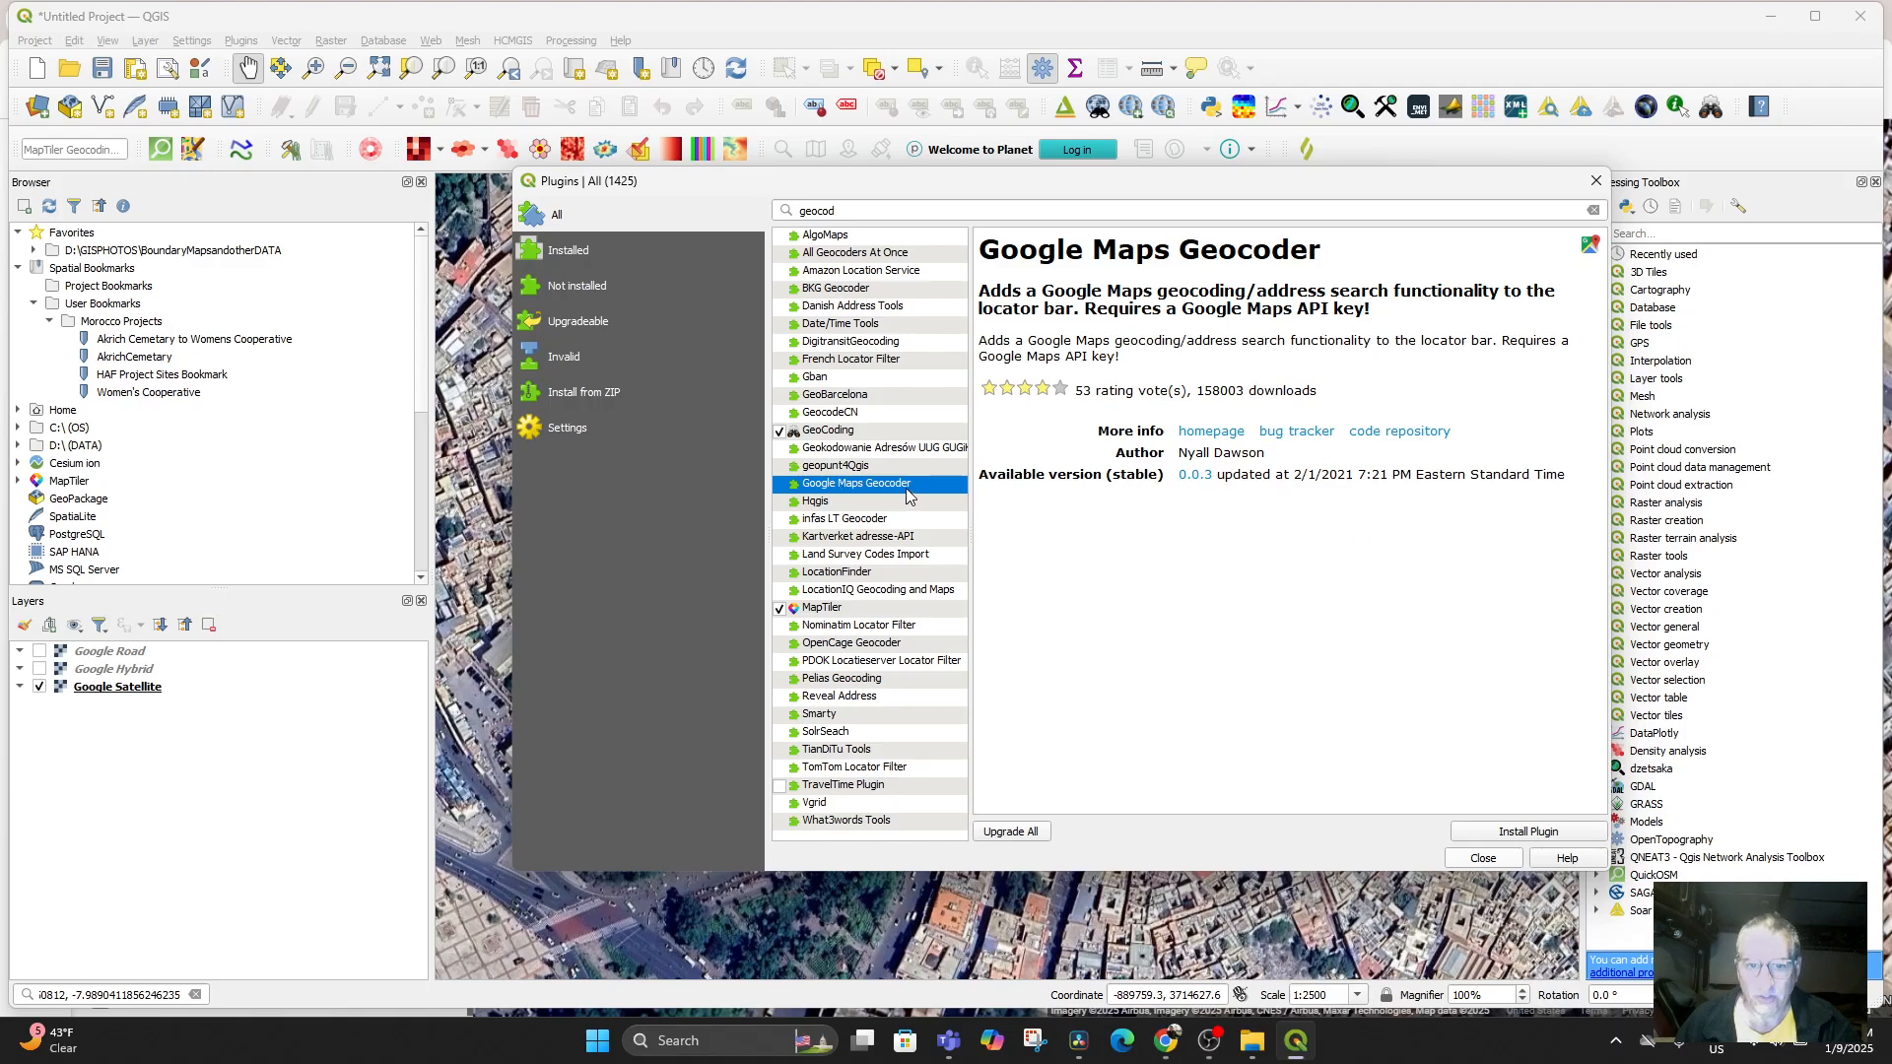
{"action": "left_click", "coordinate": [842, 432]}
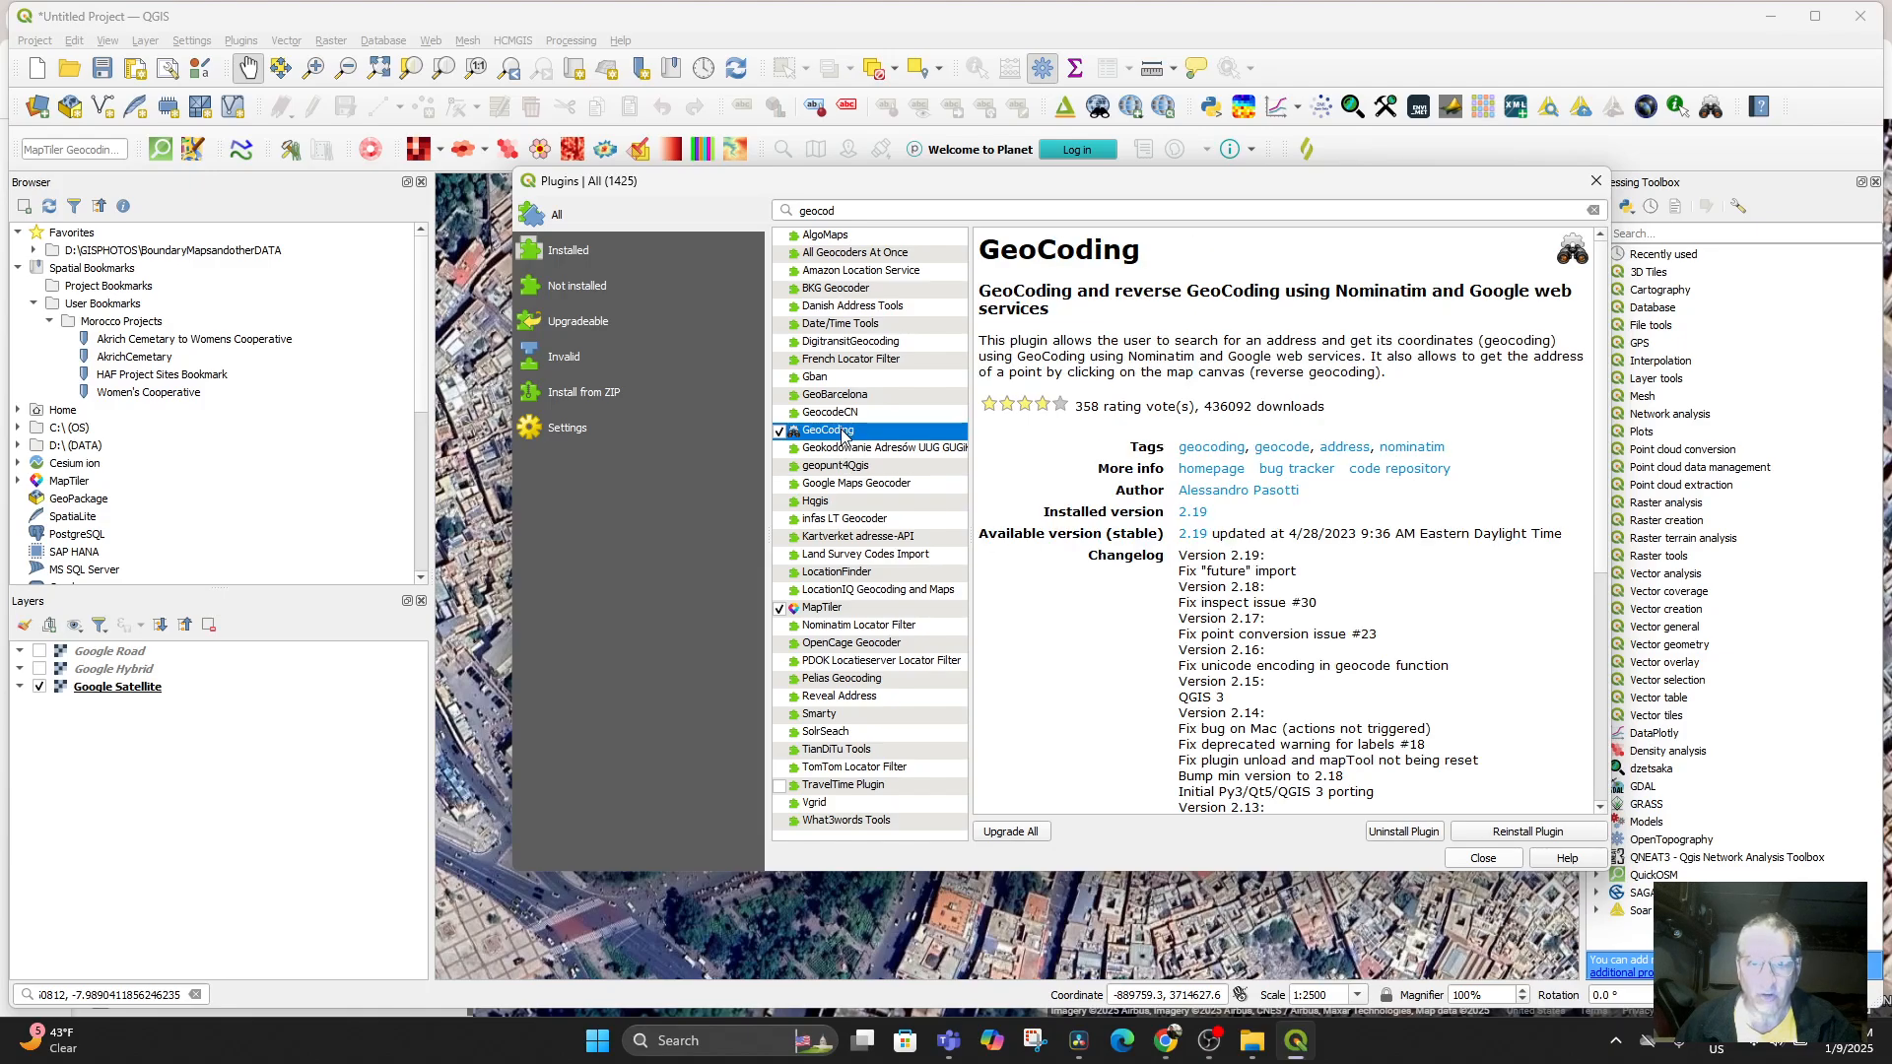
{"action": "left_click", "coordinate": [1515, 836]}
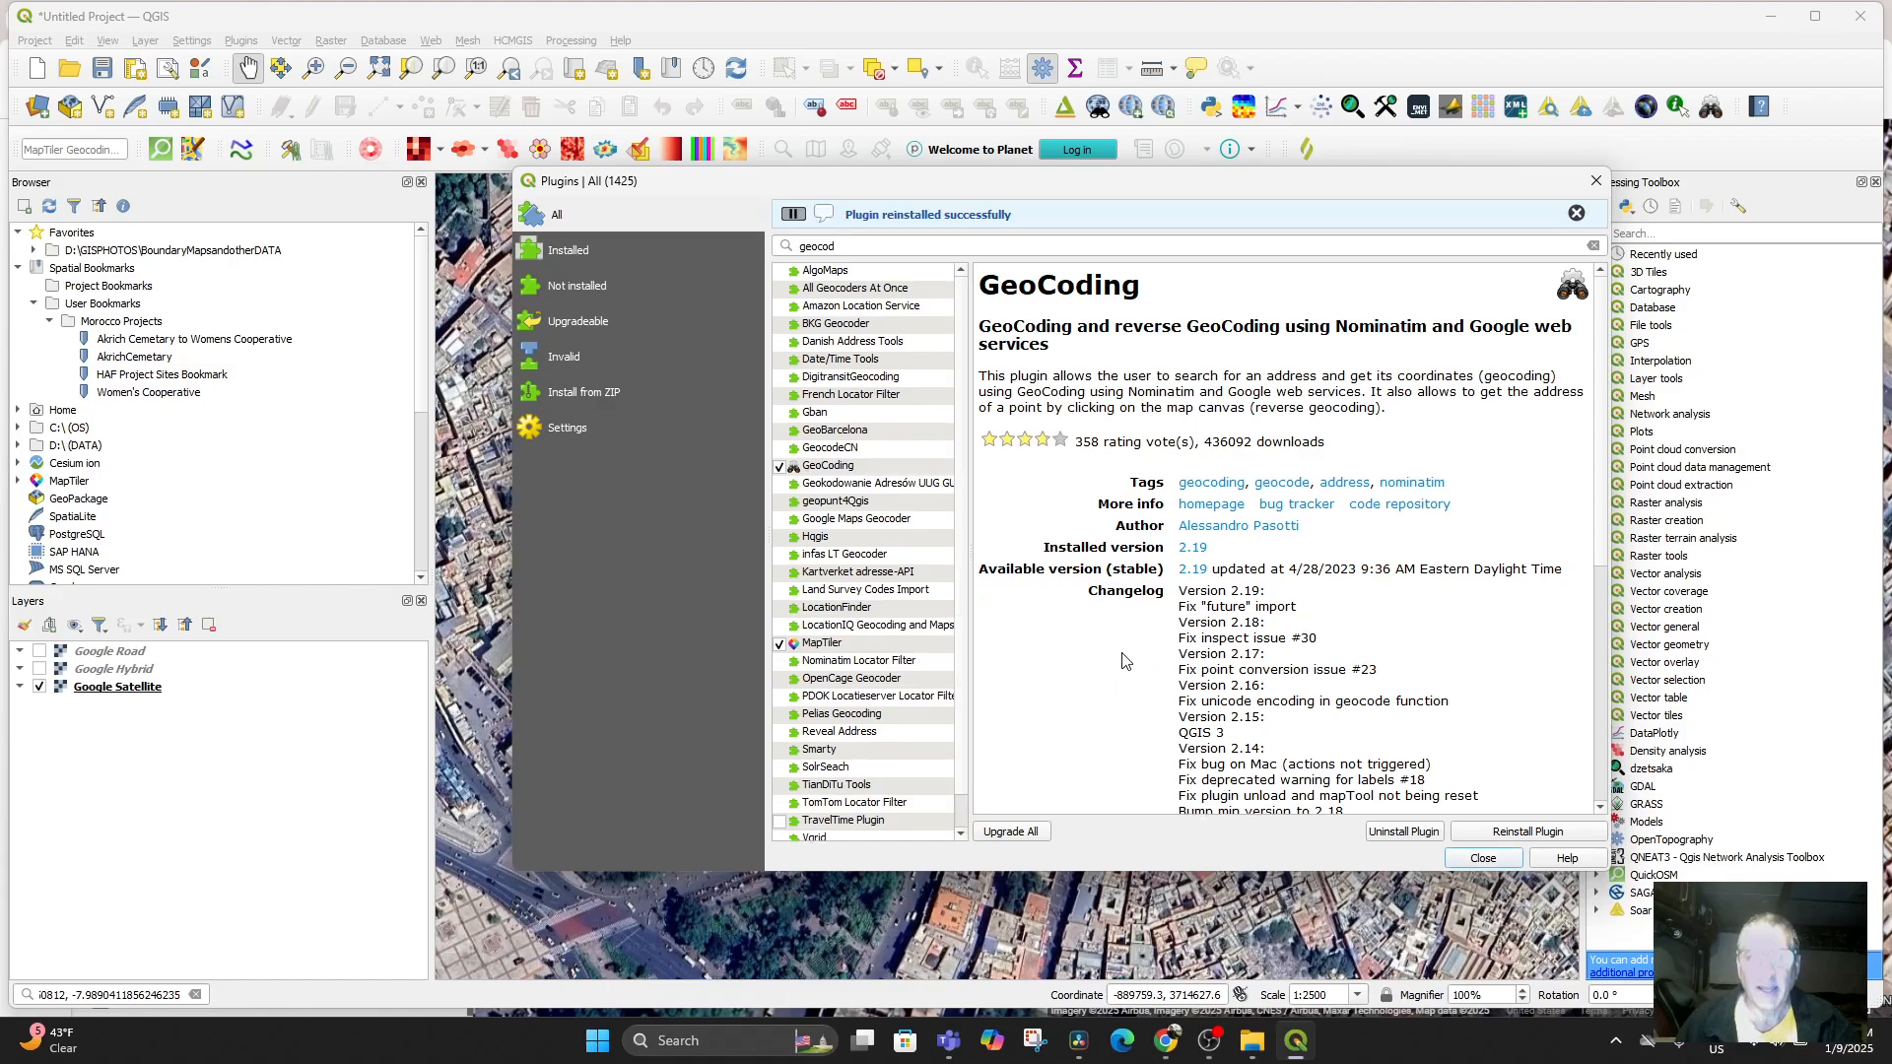
Dismiss the plugin reinstallation message and close the plugin manager
{"action": "left_click", "coordinate": [1577, 214]}
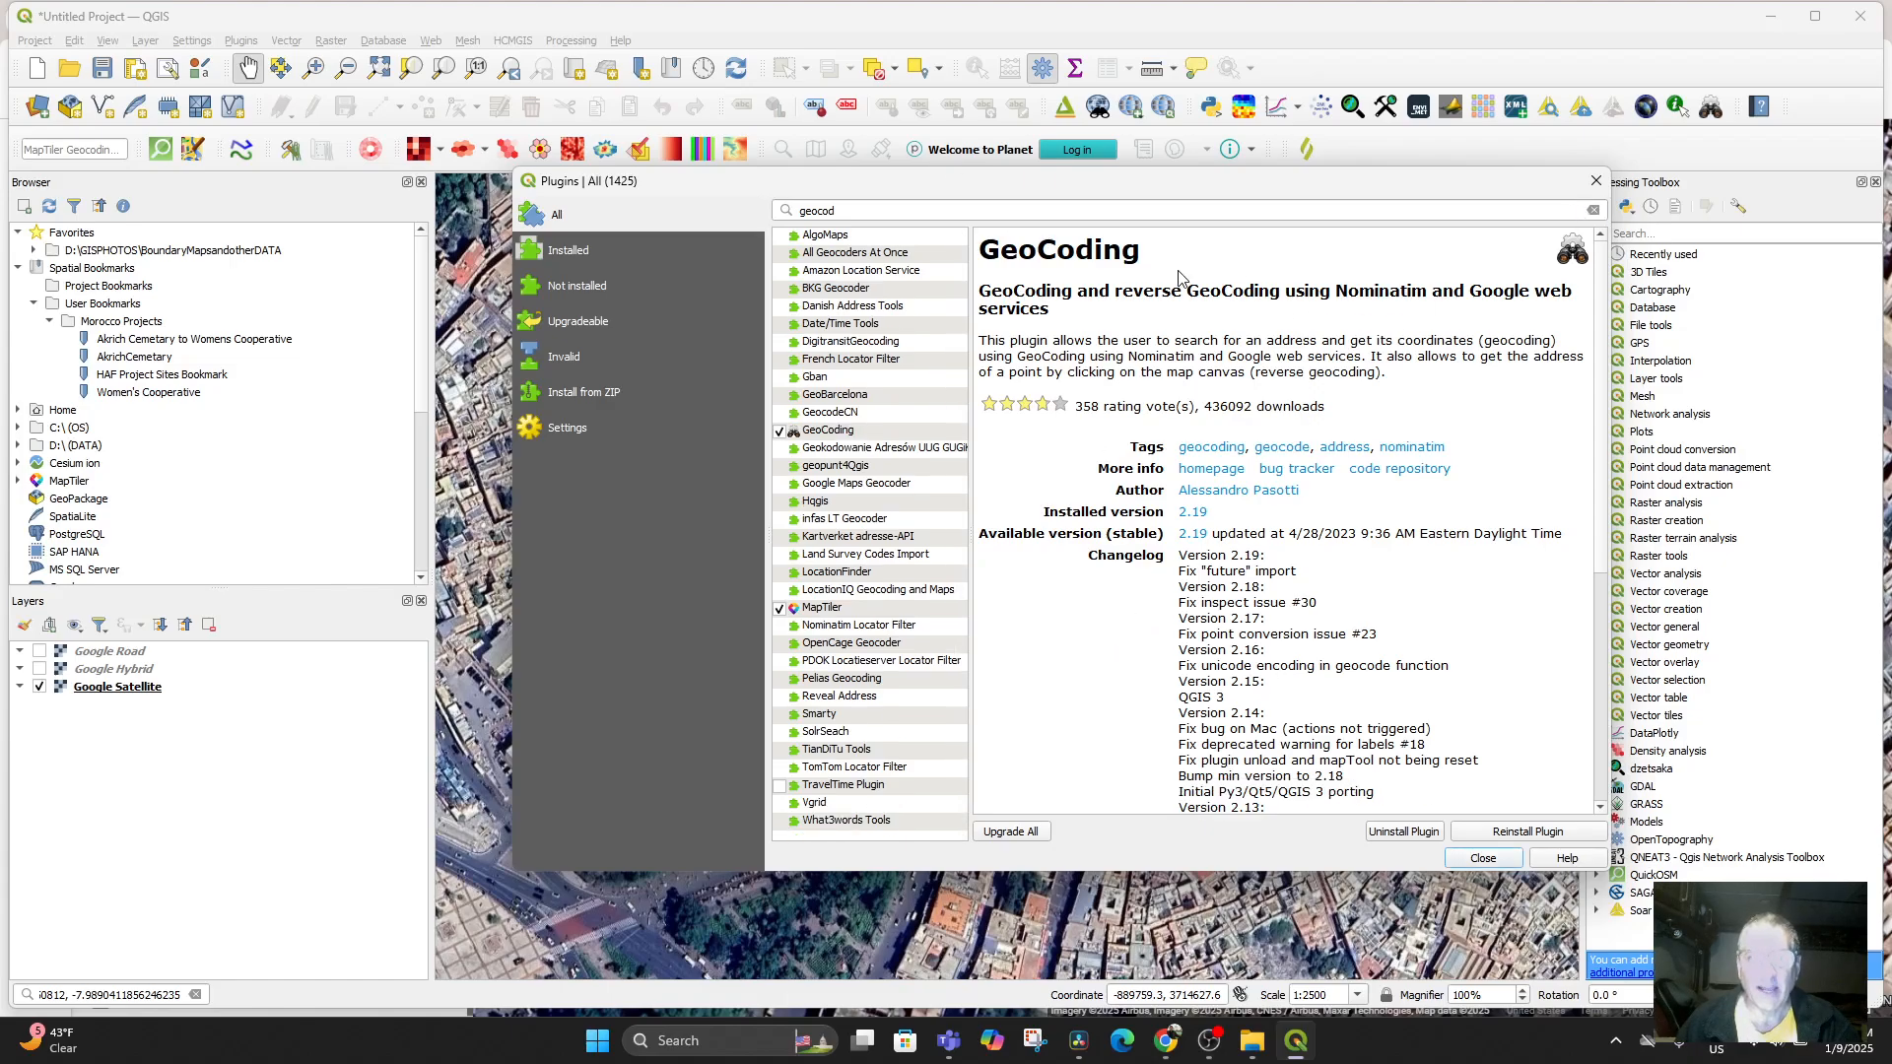
{"action": "left_click", "coordinate": [1488, 857]}
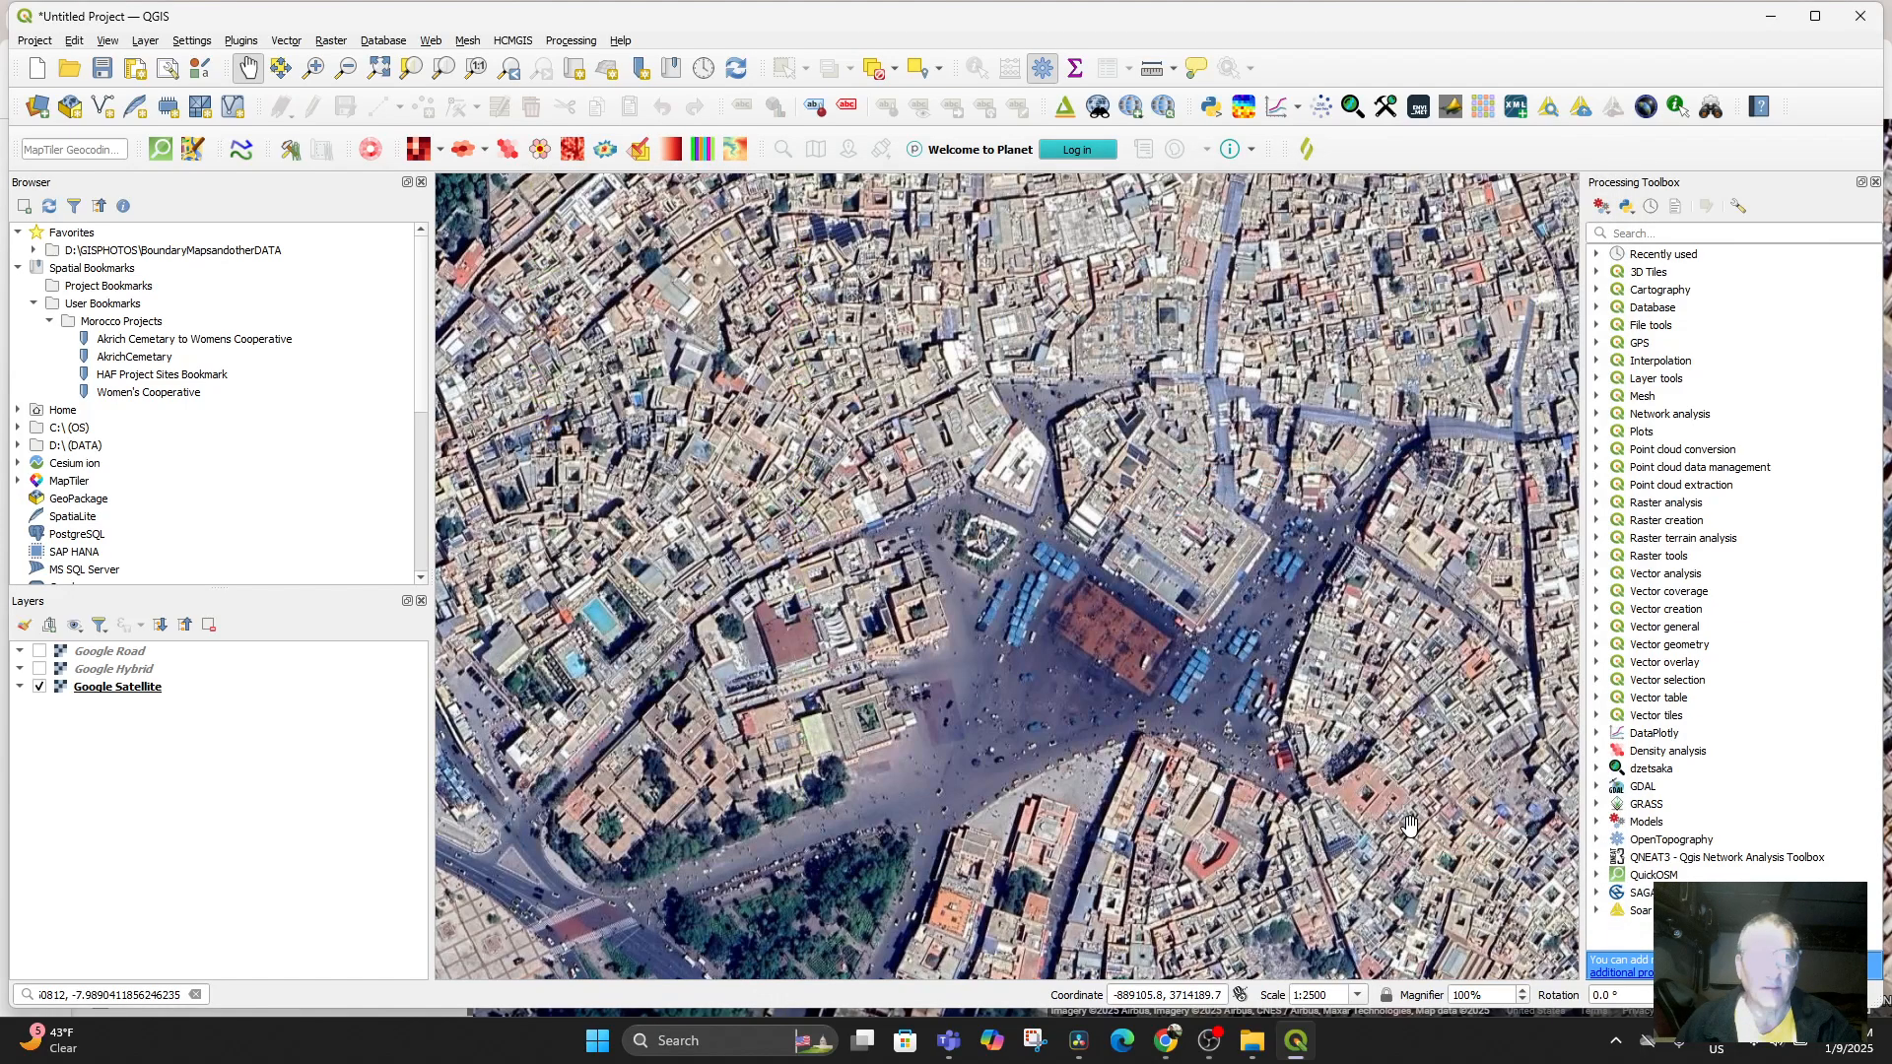
{"action": "left_click", "coordinate": [430, 41]}
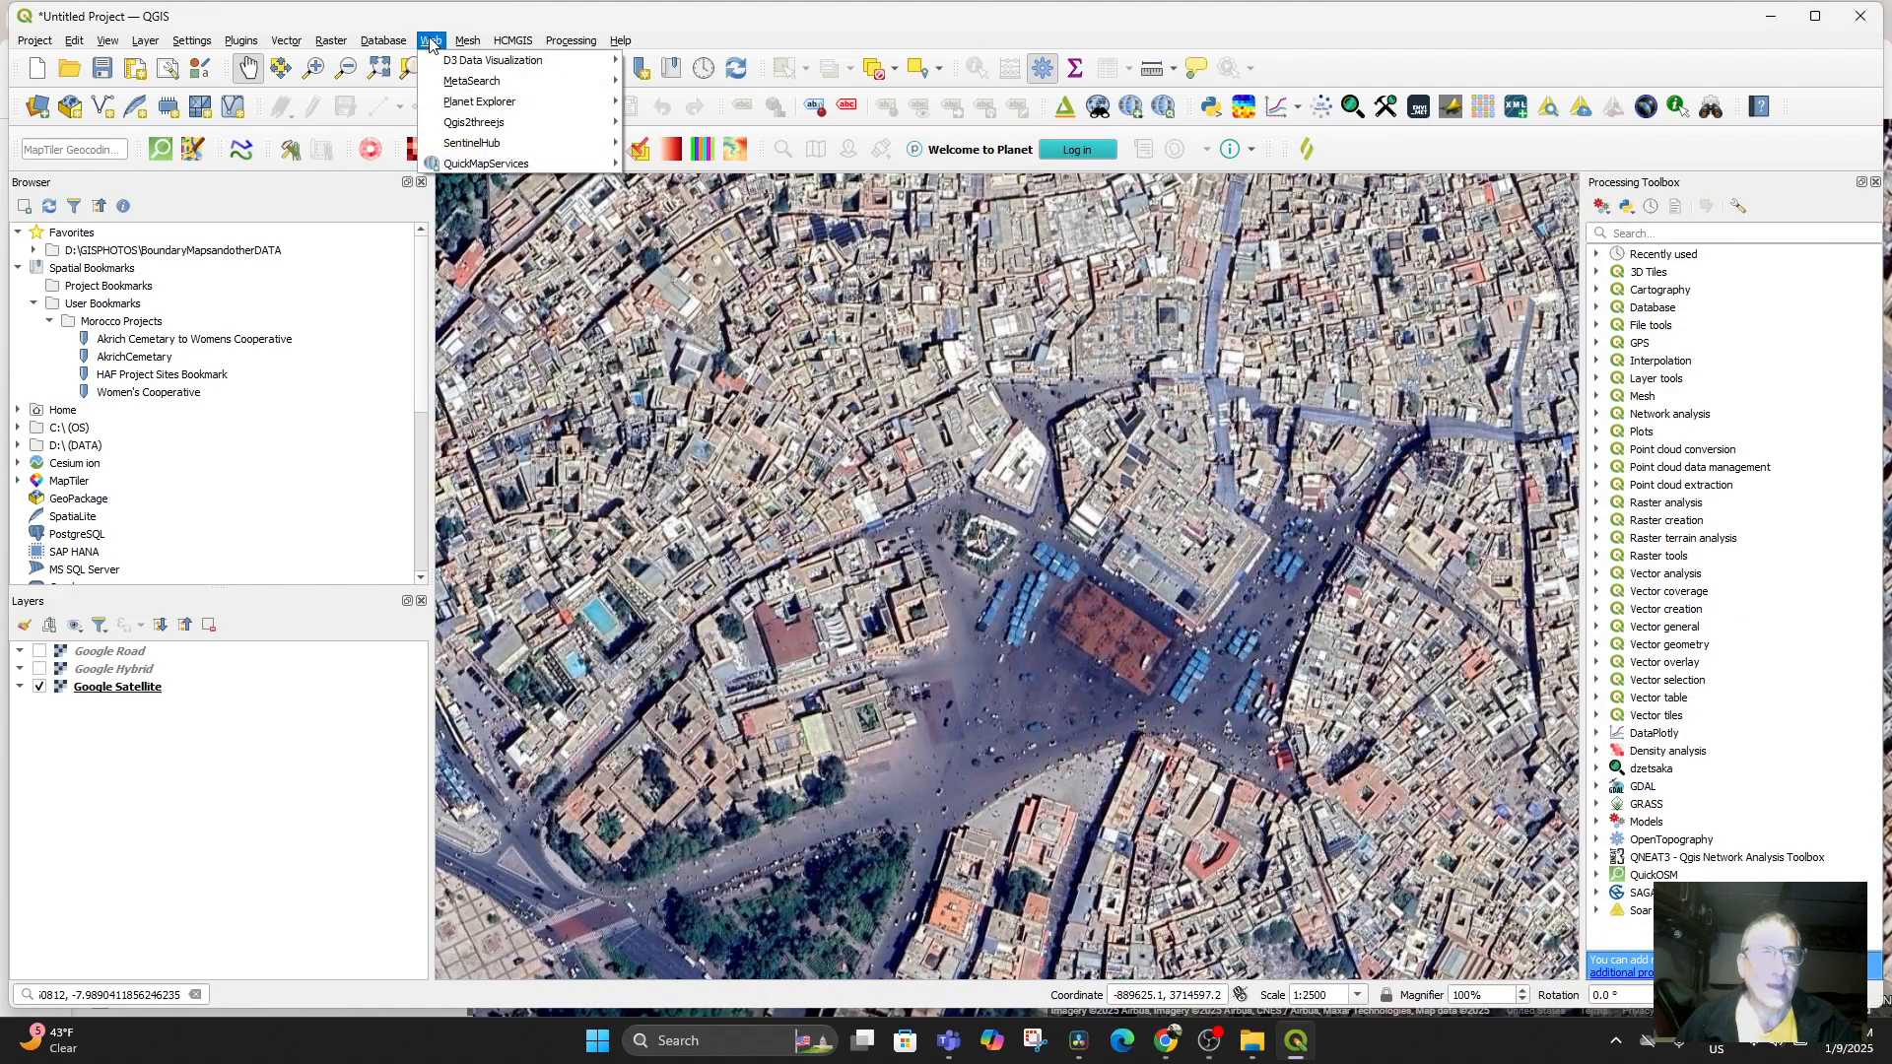
{"action": "mouse_move", "coordinate": [464, 165]}
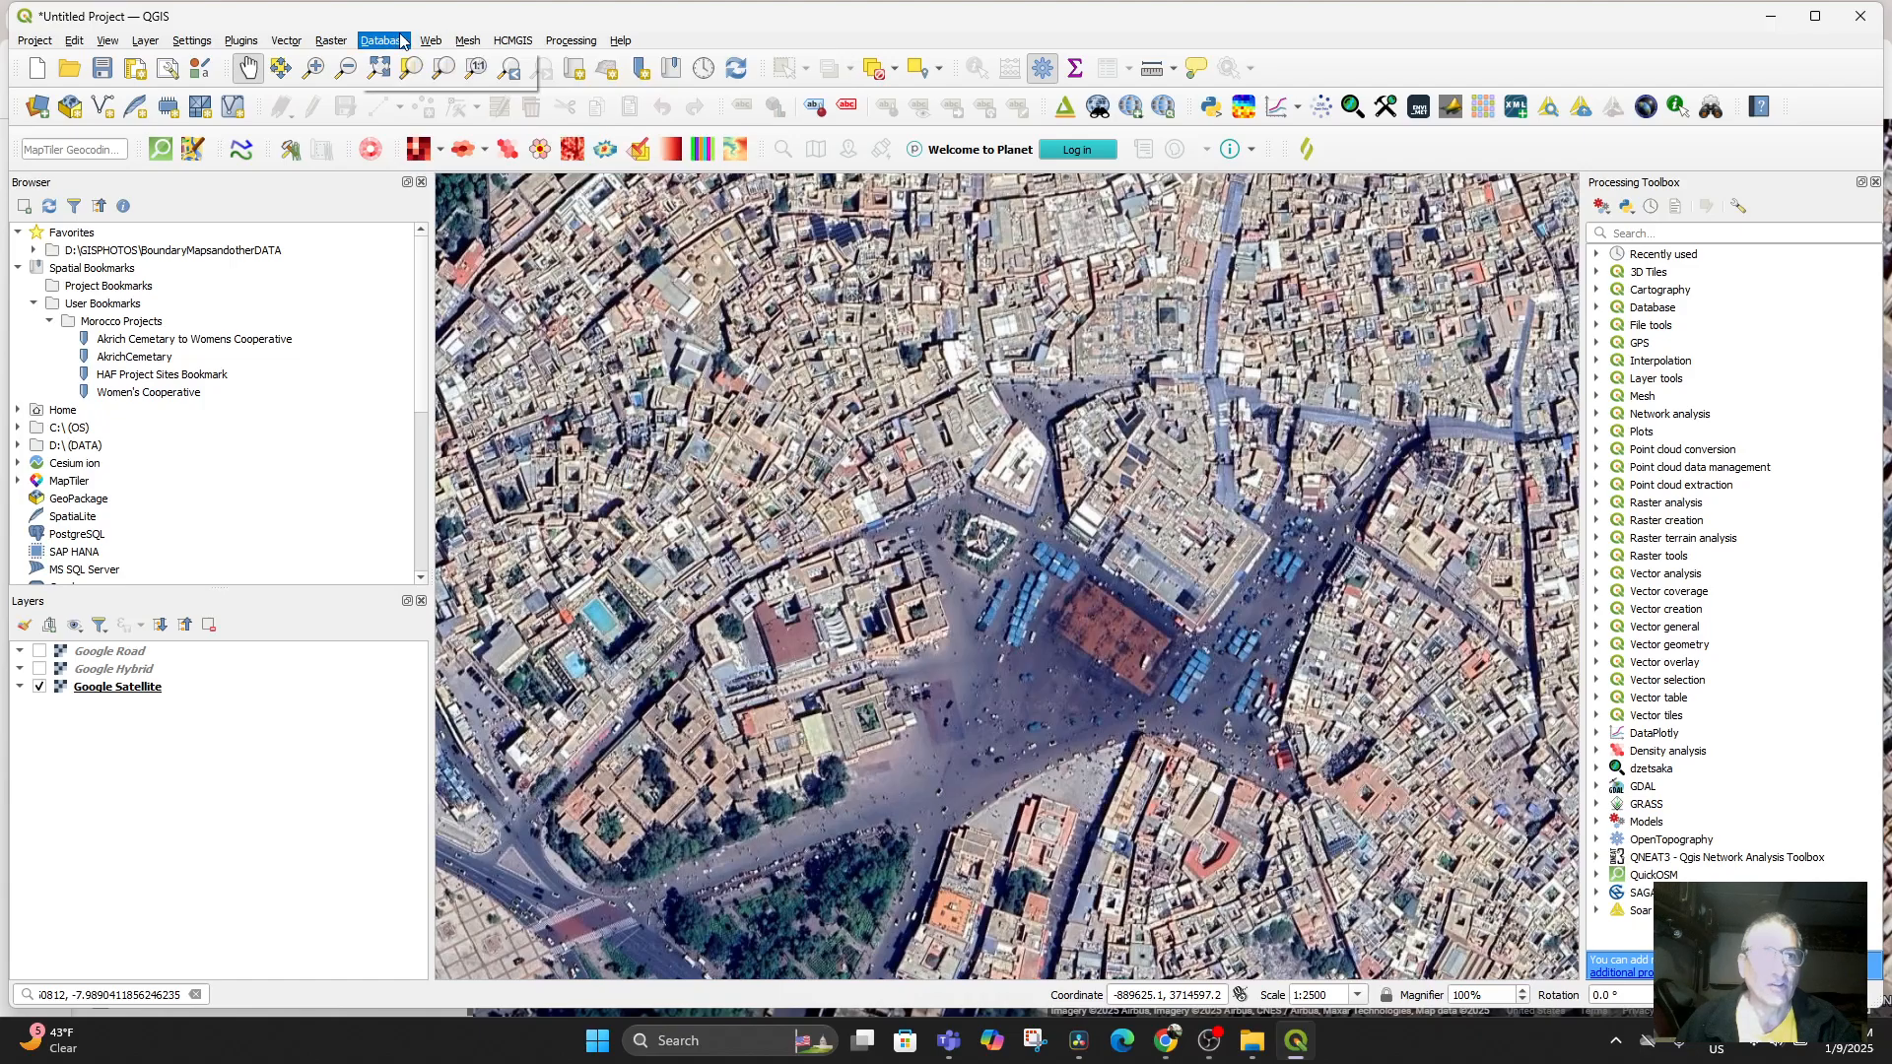
{"action": "left_click", "coordinate": [431, 41]}
{"action": "left_click", "coordinate": [240, 41]}
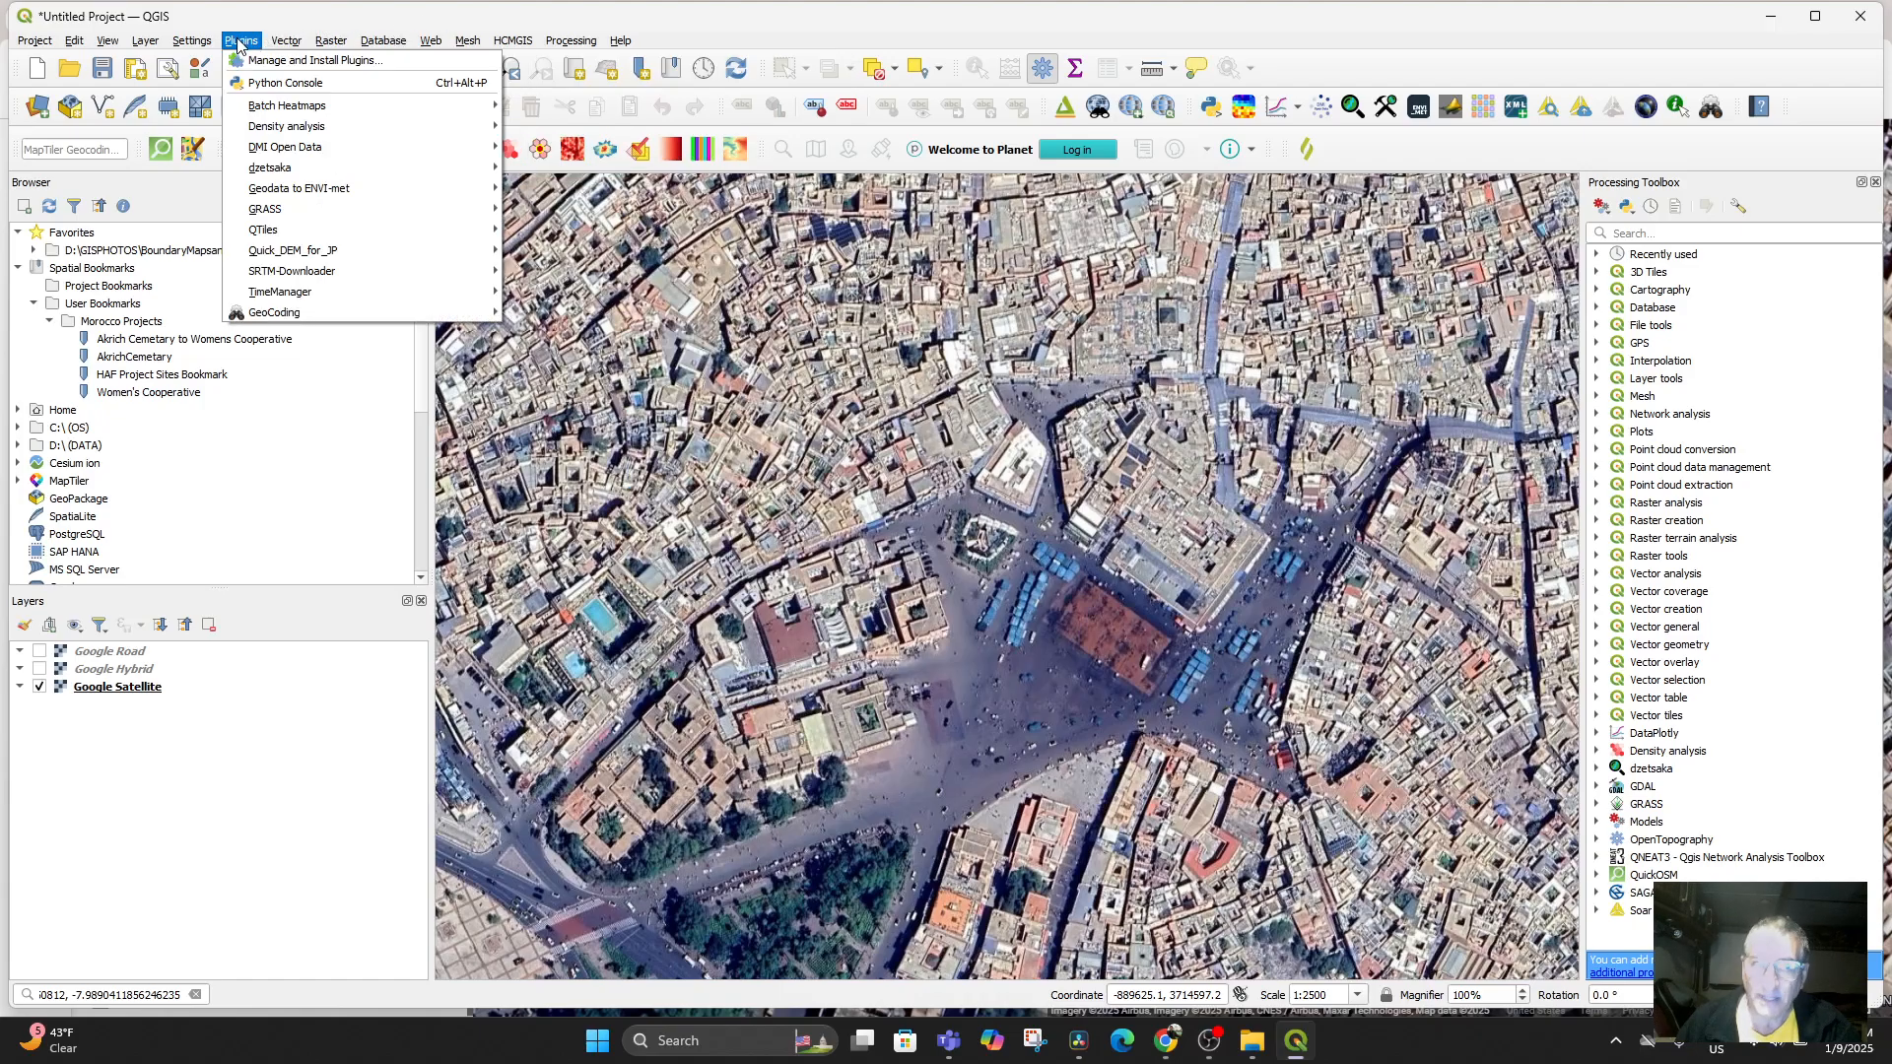
{"action": "left_click", "coordinate": [247, 42]}
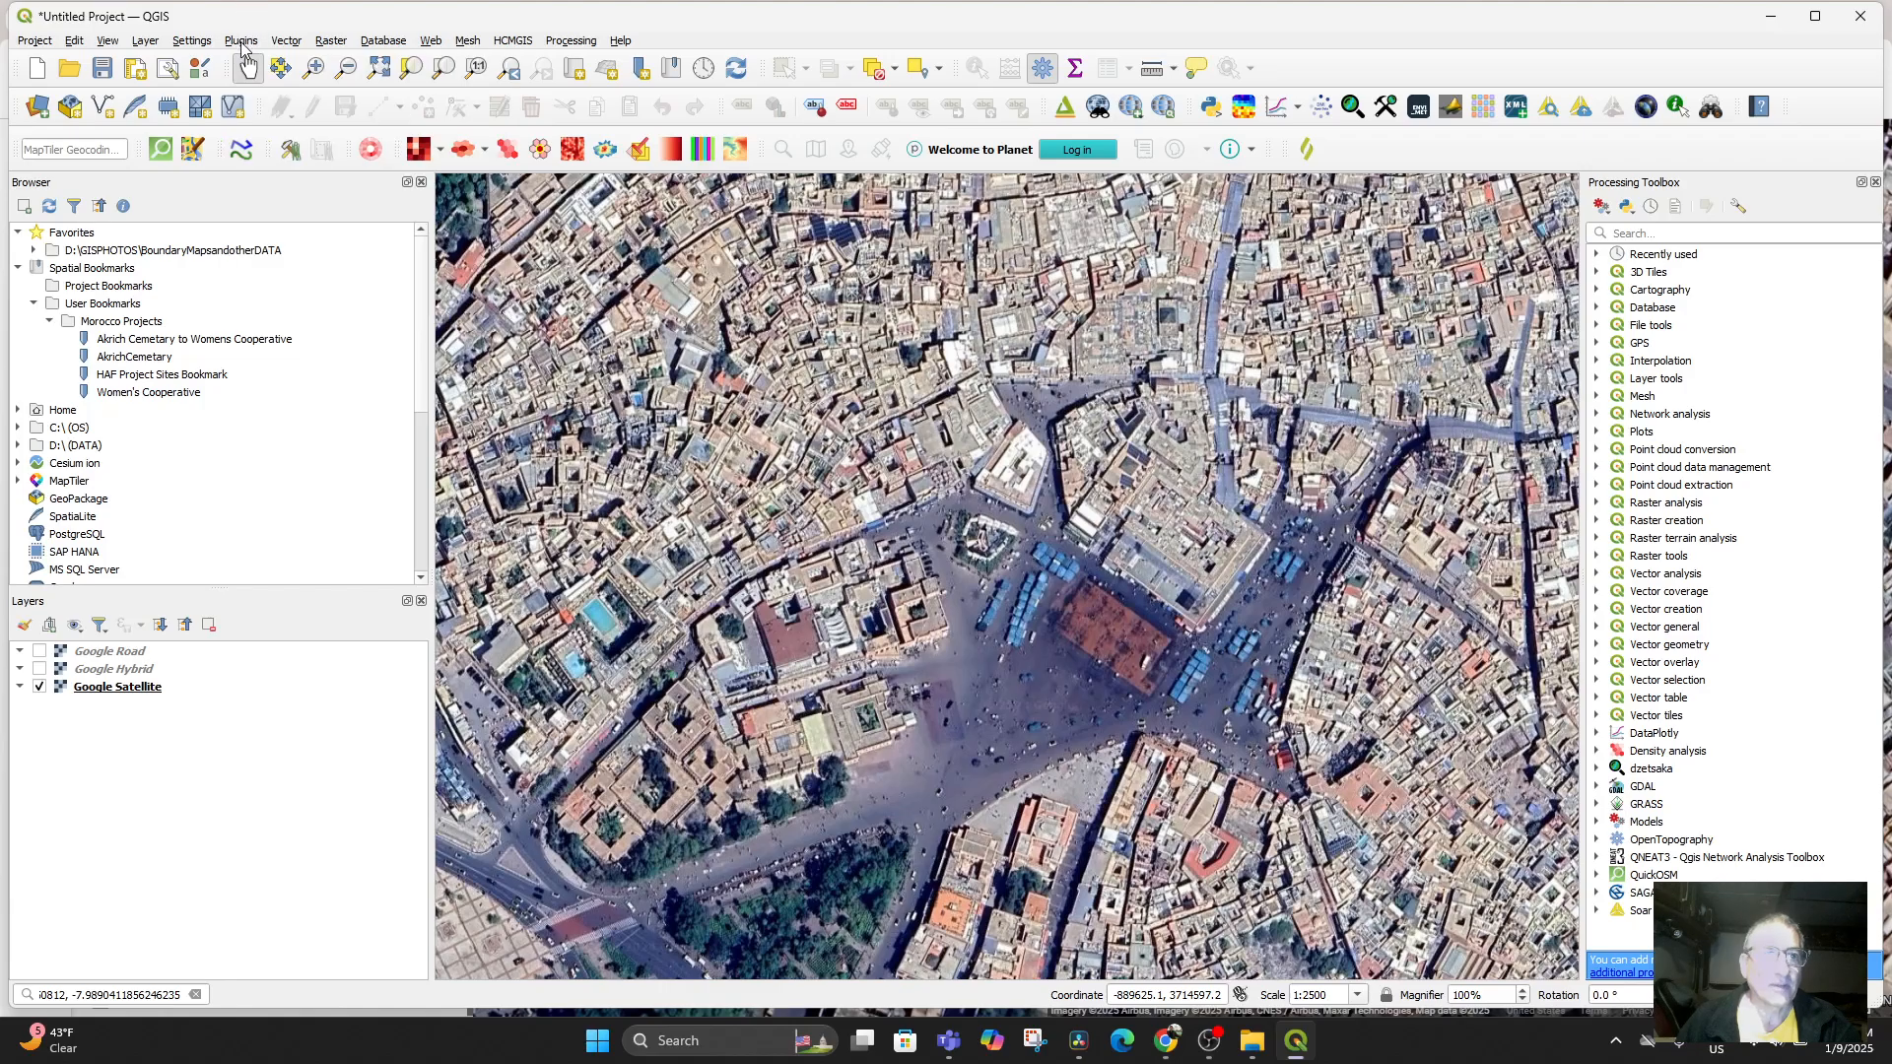
{"action": "left_click", "coordinate": [243, 46]}
{"action": "left_click", "coordinate": [313, 23]}
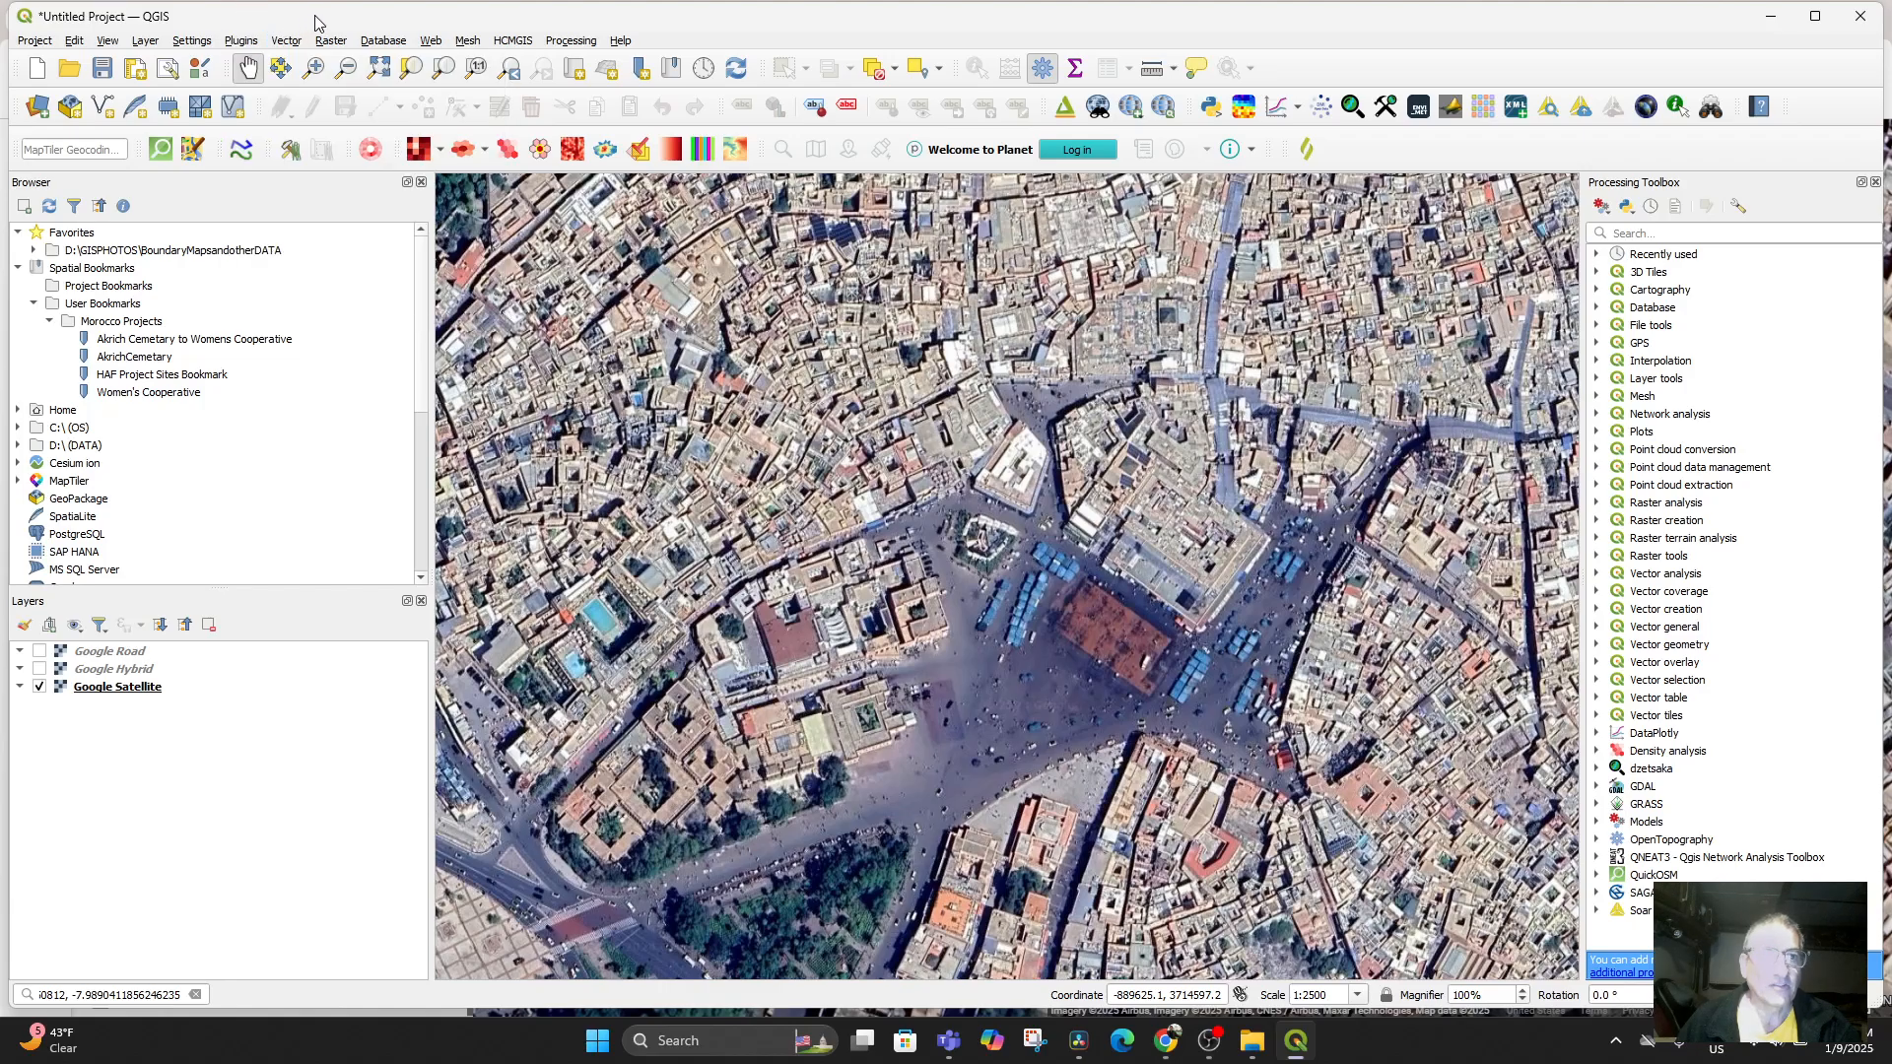
{"action": "left_click", "coordinate": [435, 43]}
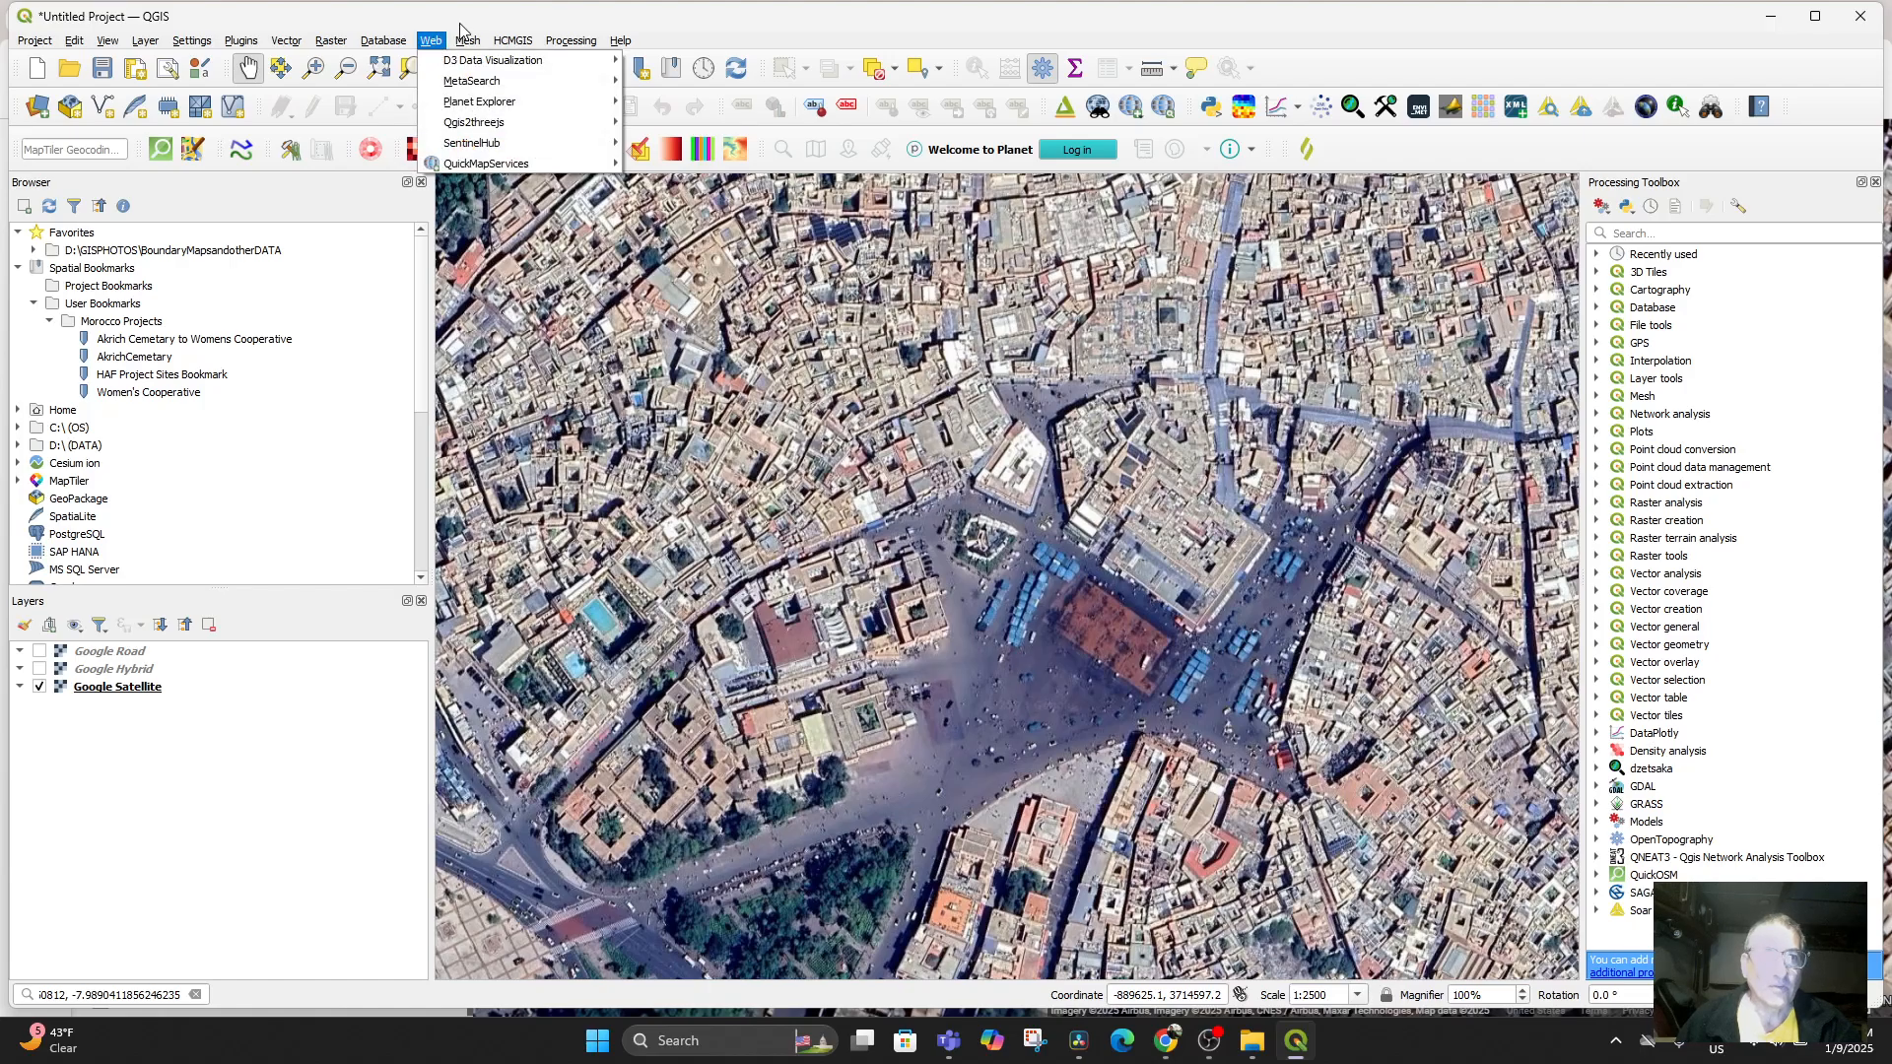
{"action": "left_click", "coordinate": [279, 12]}
Find a full street address with the GeoCoding plugin and inspect the located place on the satellite imagery
{"action": "left_click", "coordinate": [237, 46]}
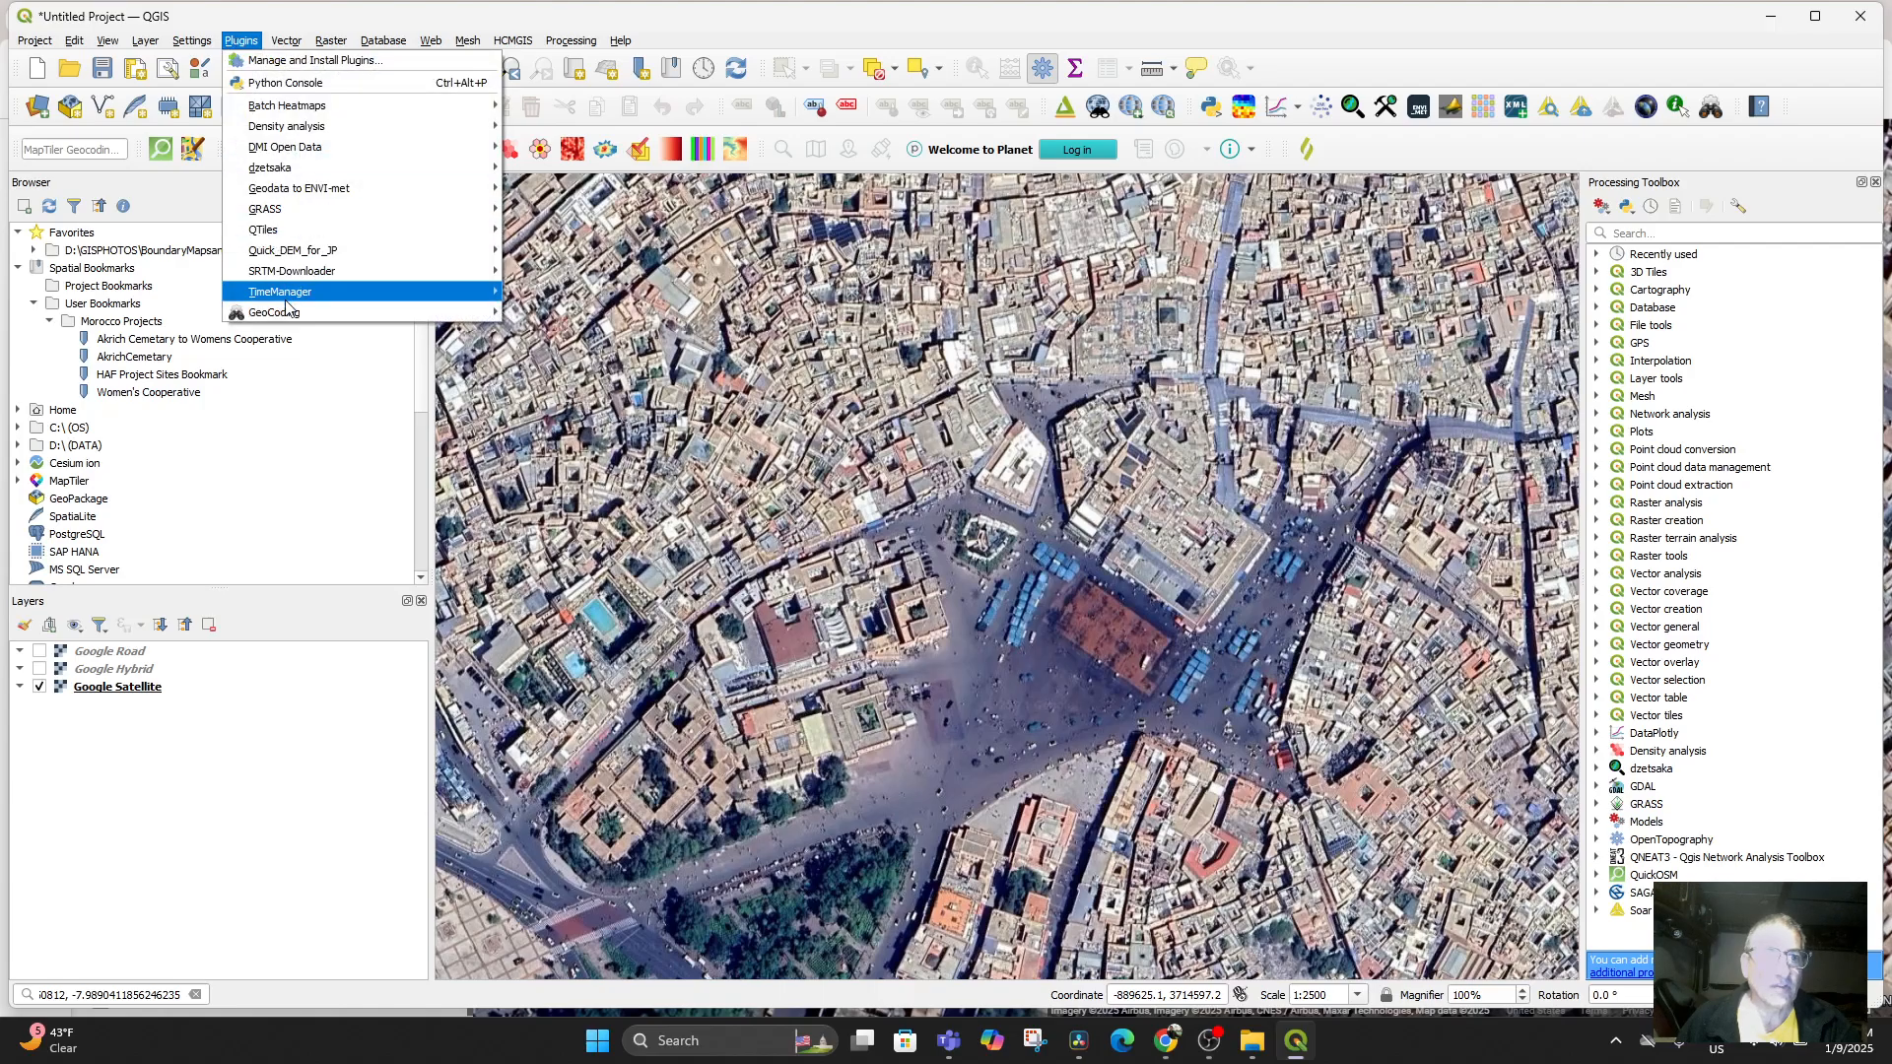
{"action": "mouse_move", "coordinate": [282, 315]}
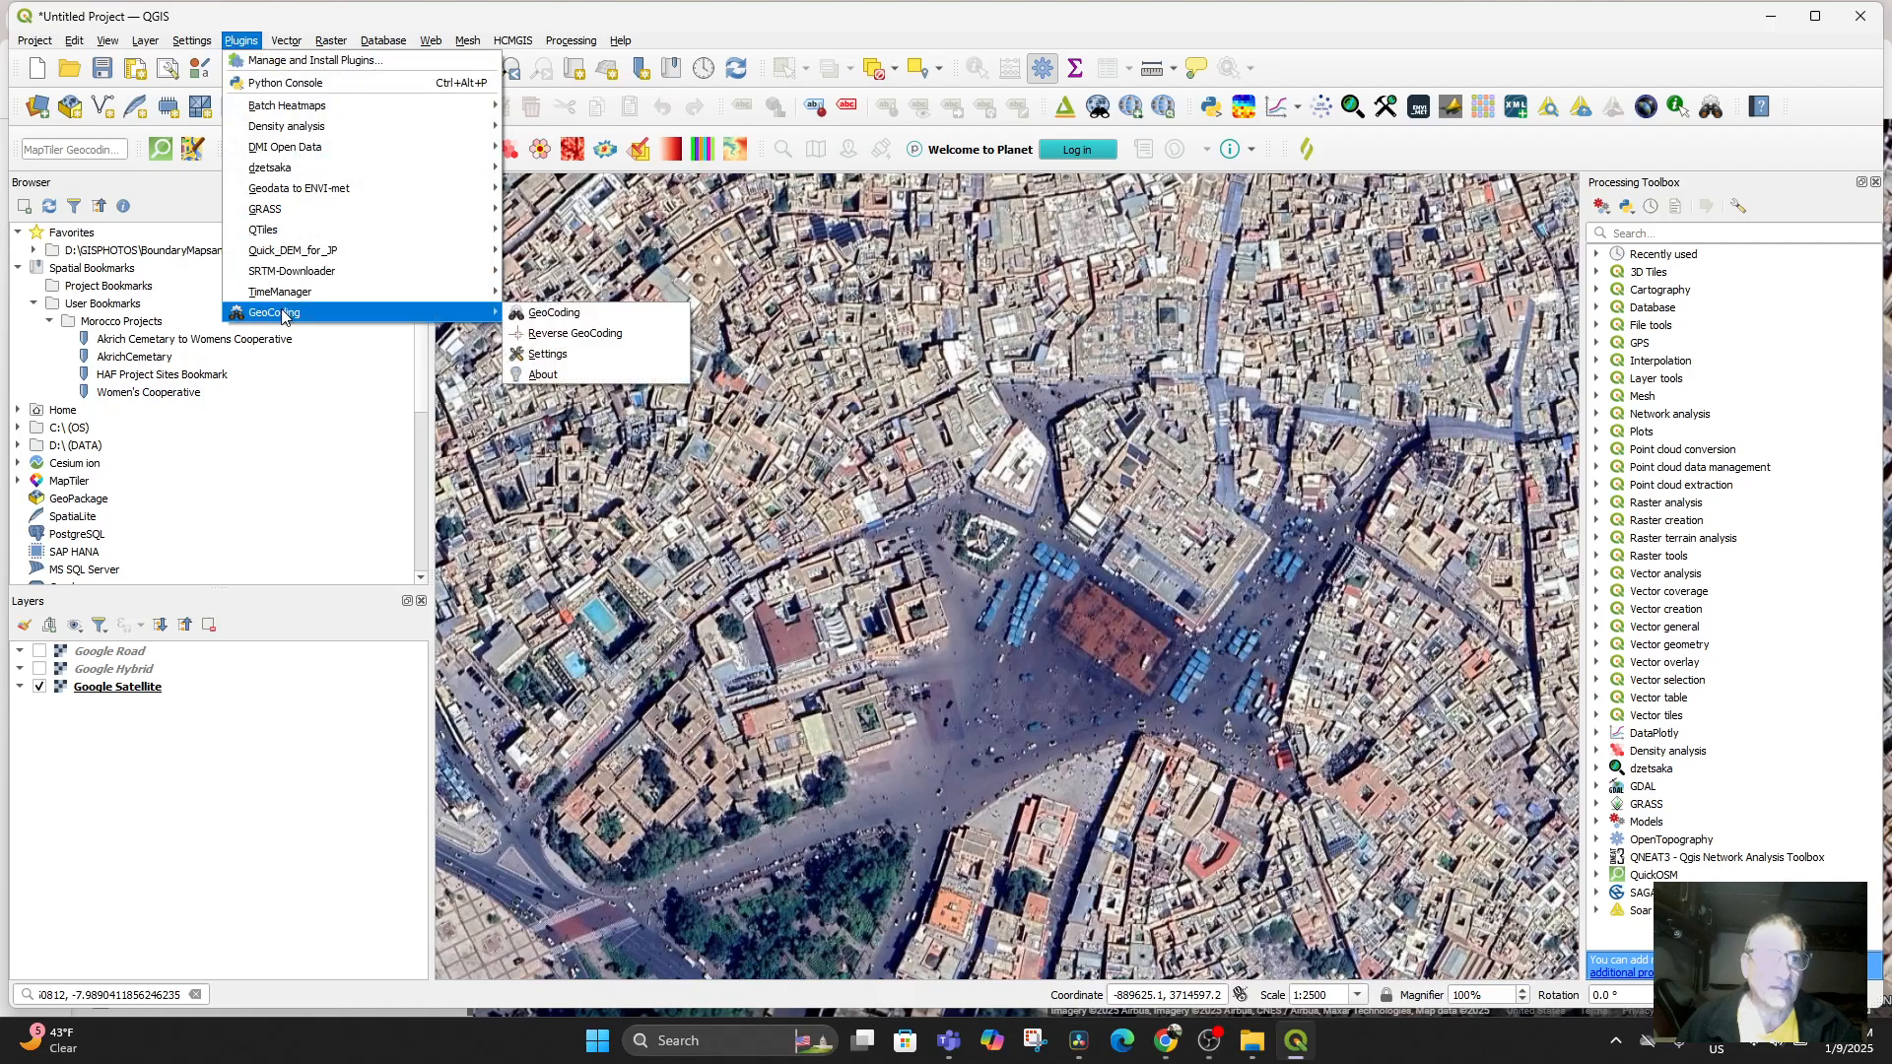
{"action": "left_click", "coordinate": [554, 313]}
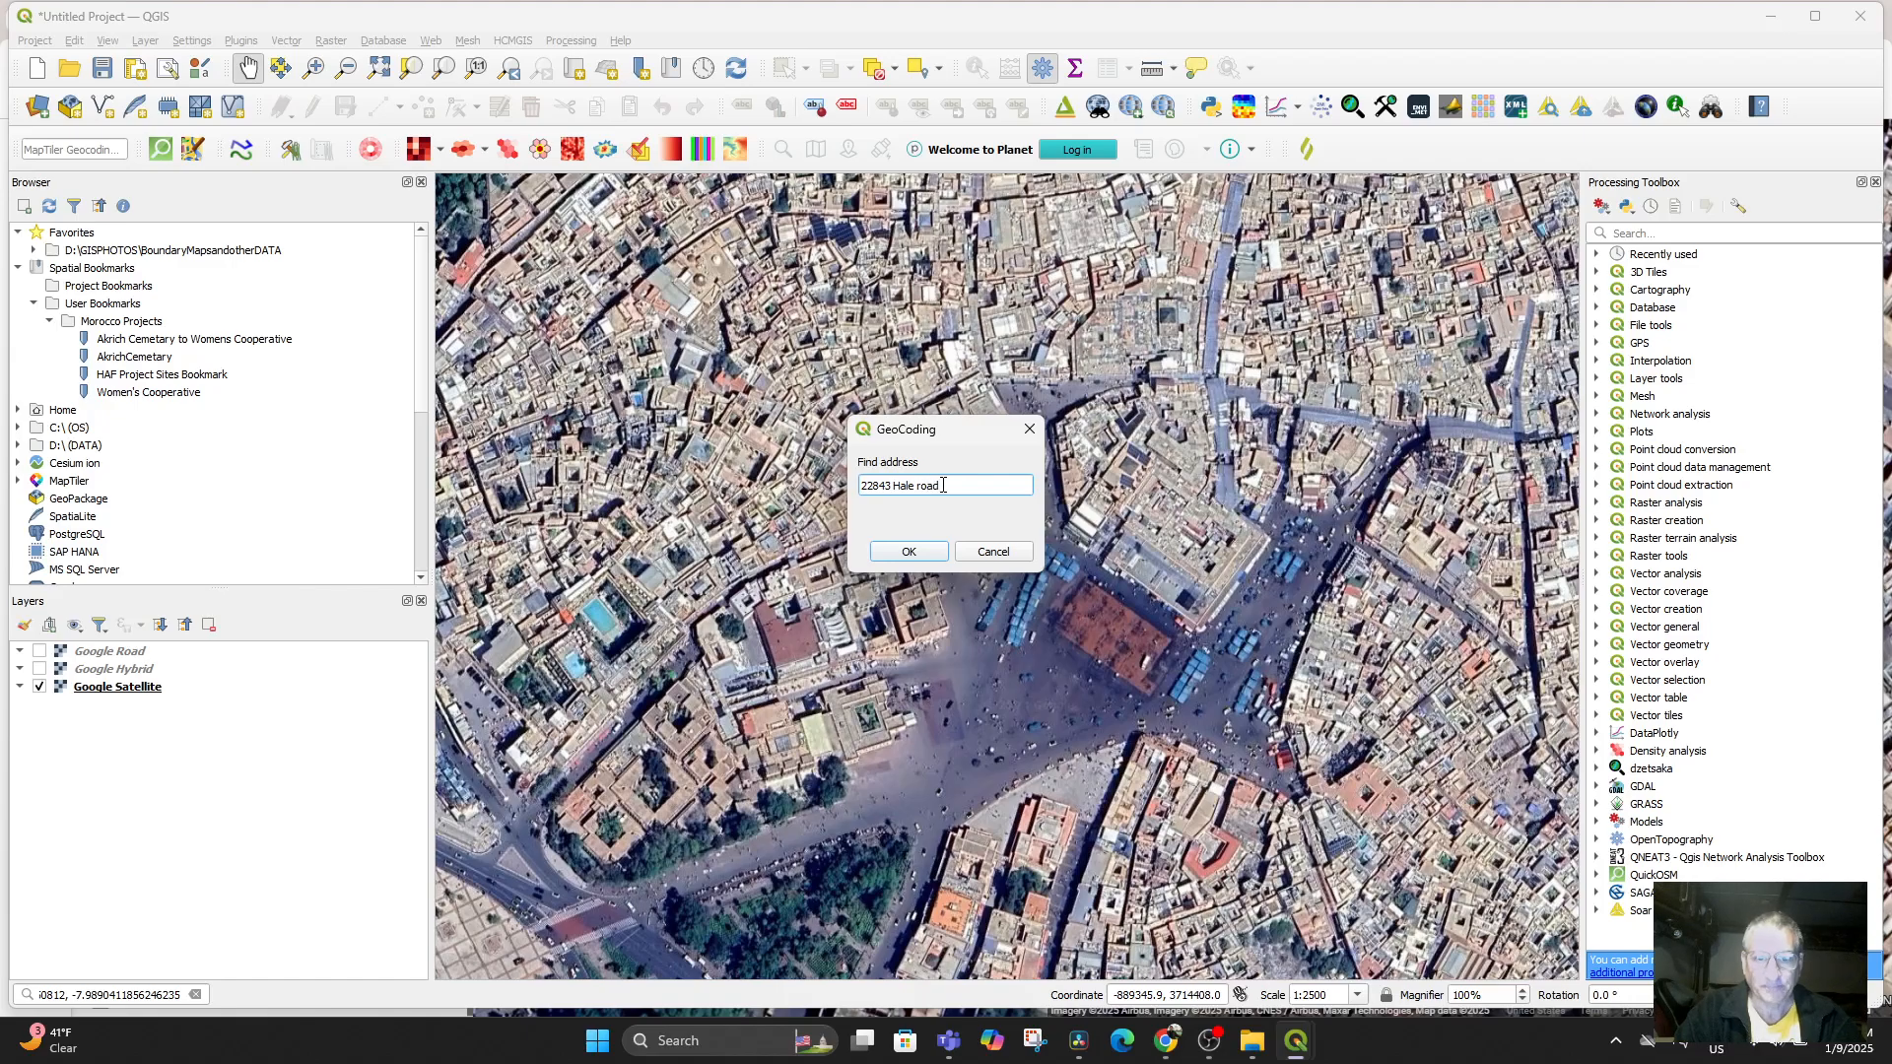
{"action": "type", "text": "22843 Hale road, Land o Lakes"}
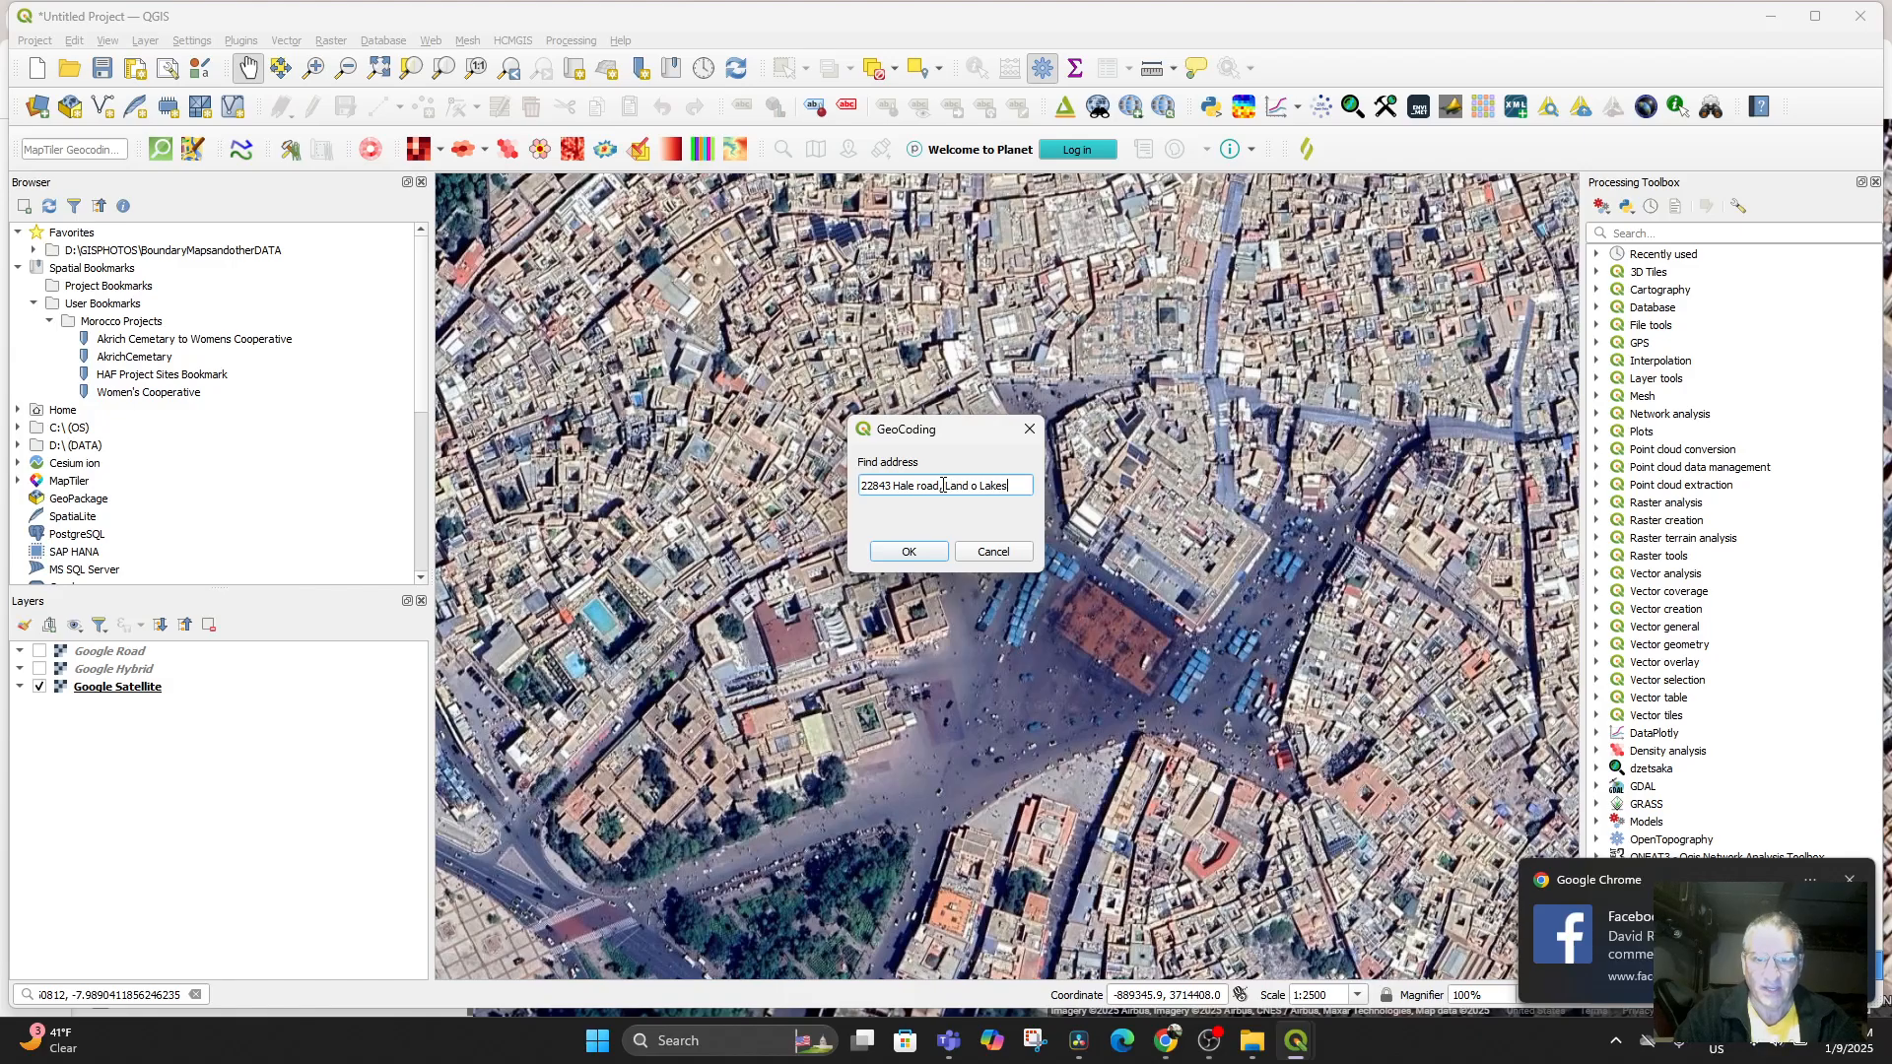
{"action": "left_click", "coordinate": [900, 552]}
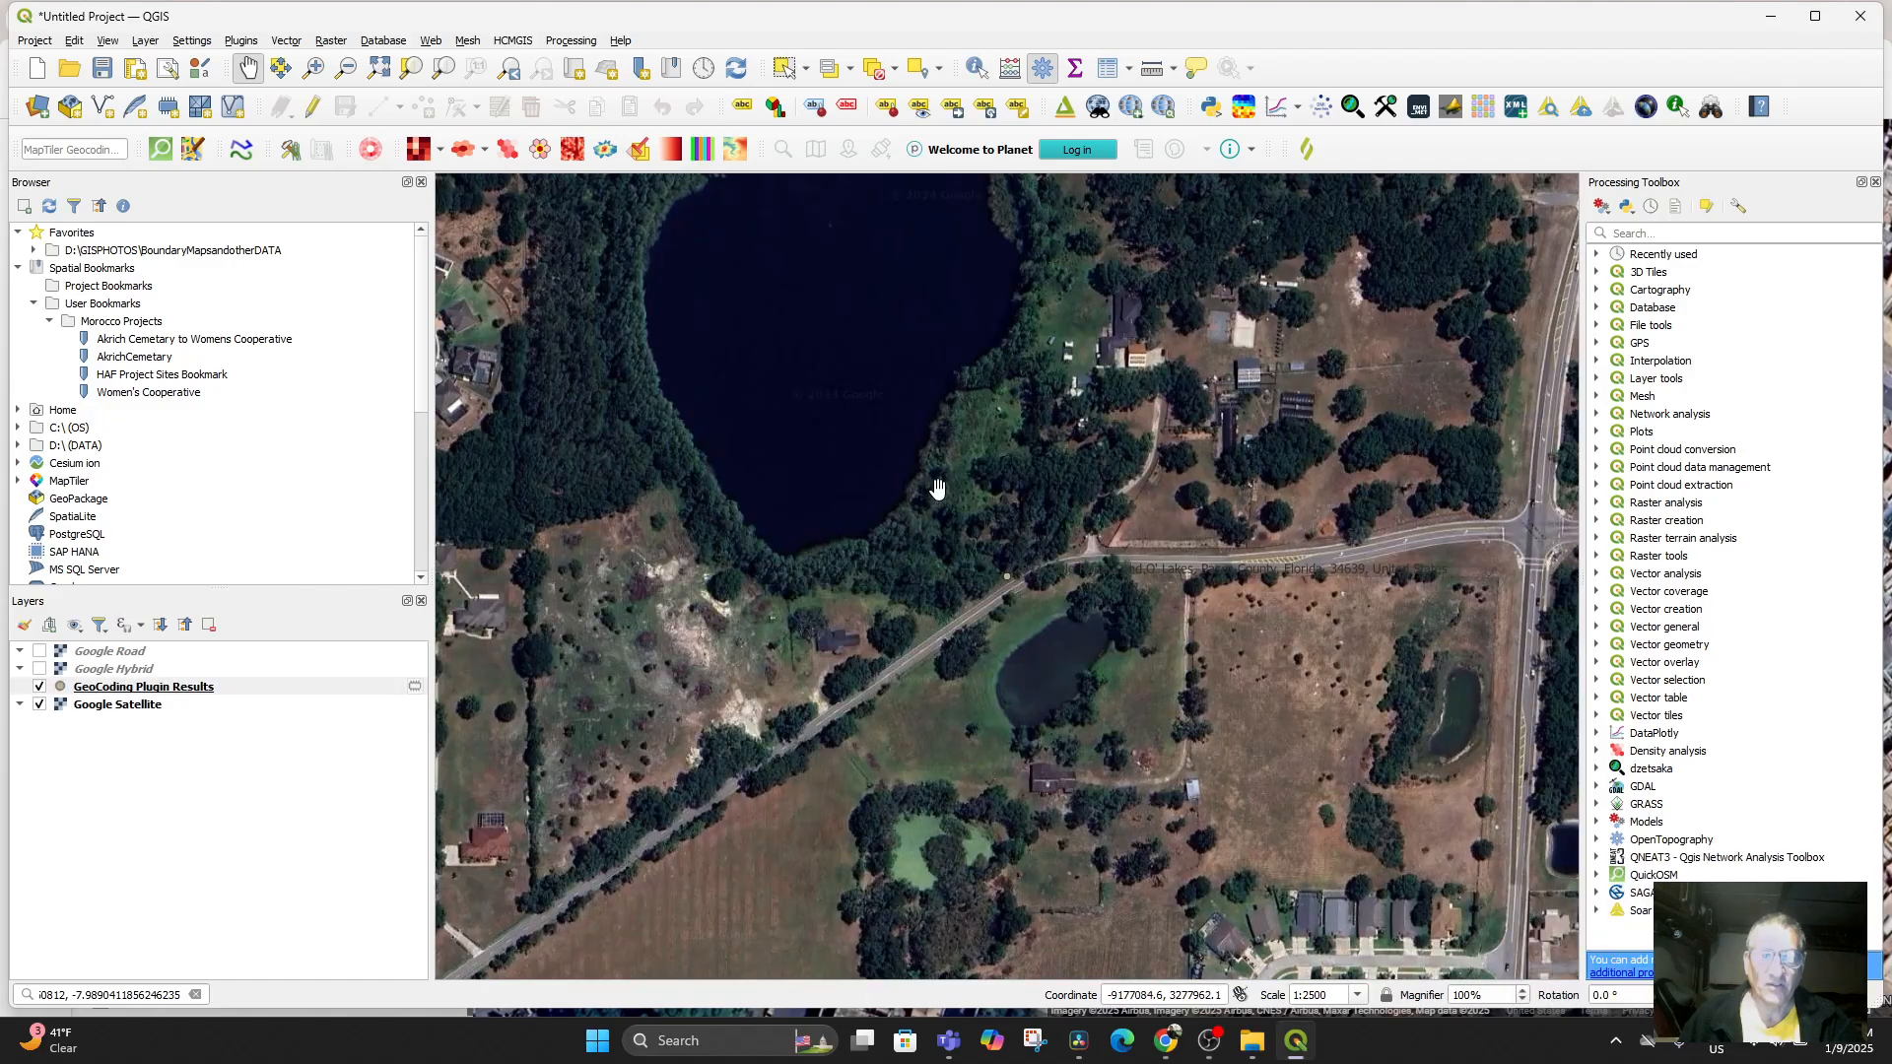
{"action": "left_click_drag", "start_coordinate": [934, 498], "coordinate": [972, 593]}
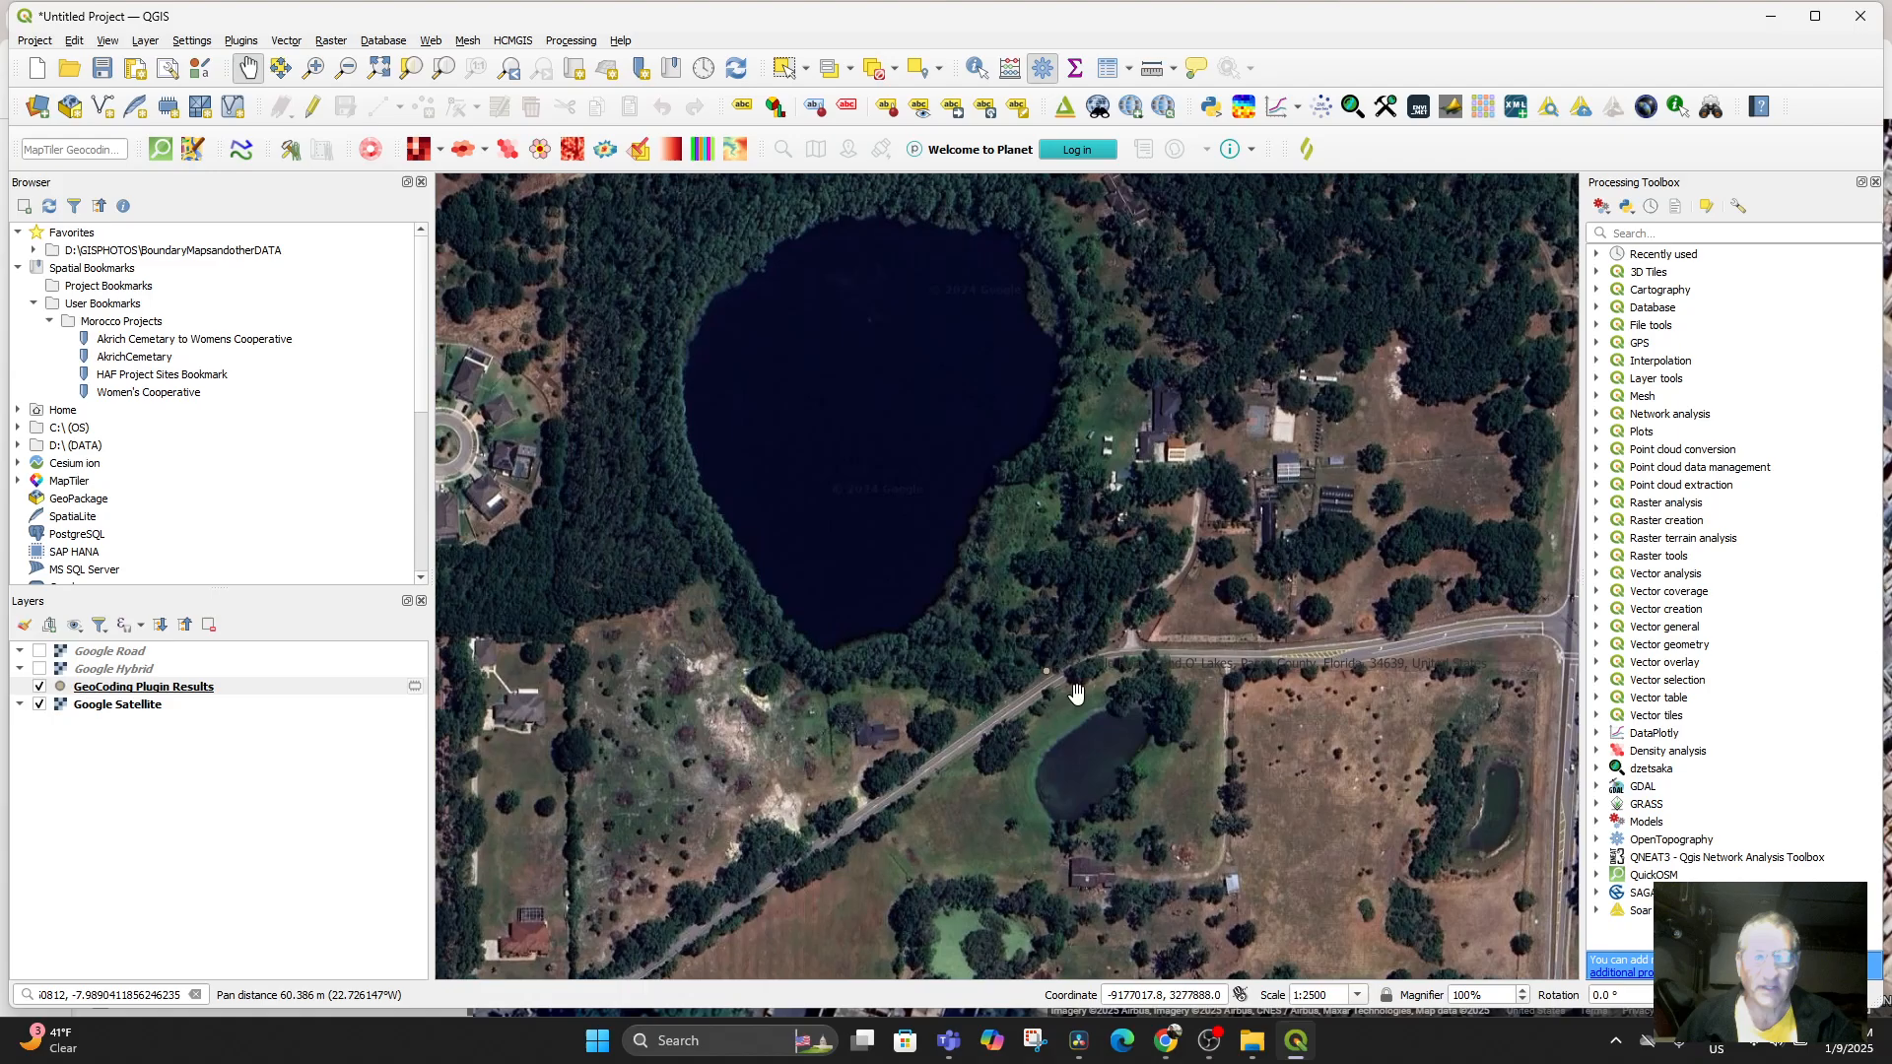
{"action": "scroll", "coordinate": [1039, 658], "scroll_direction": "up", "scroll_amount": 1}
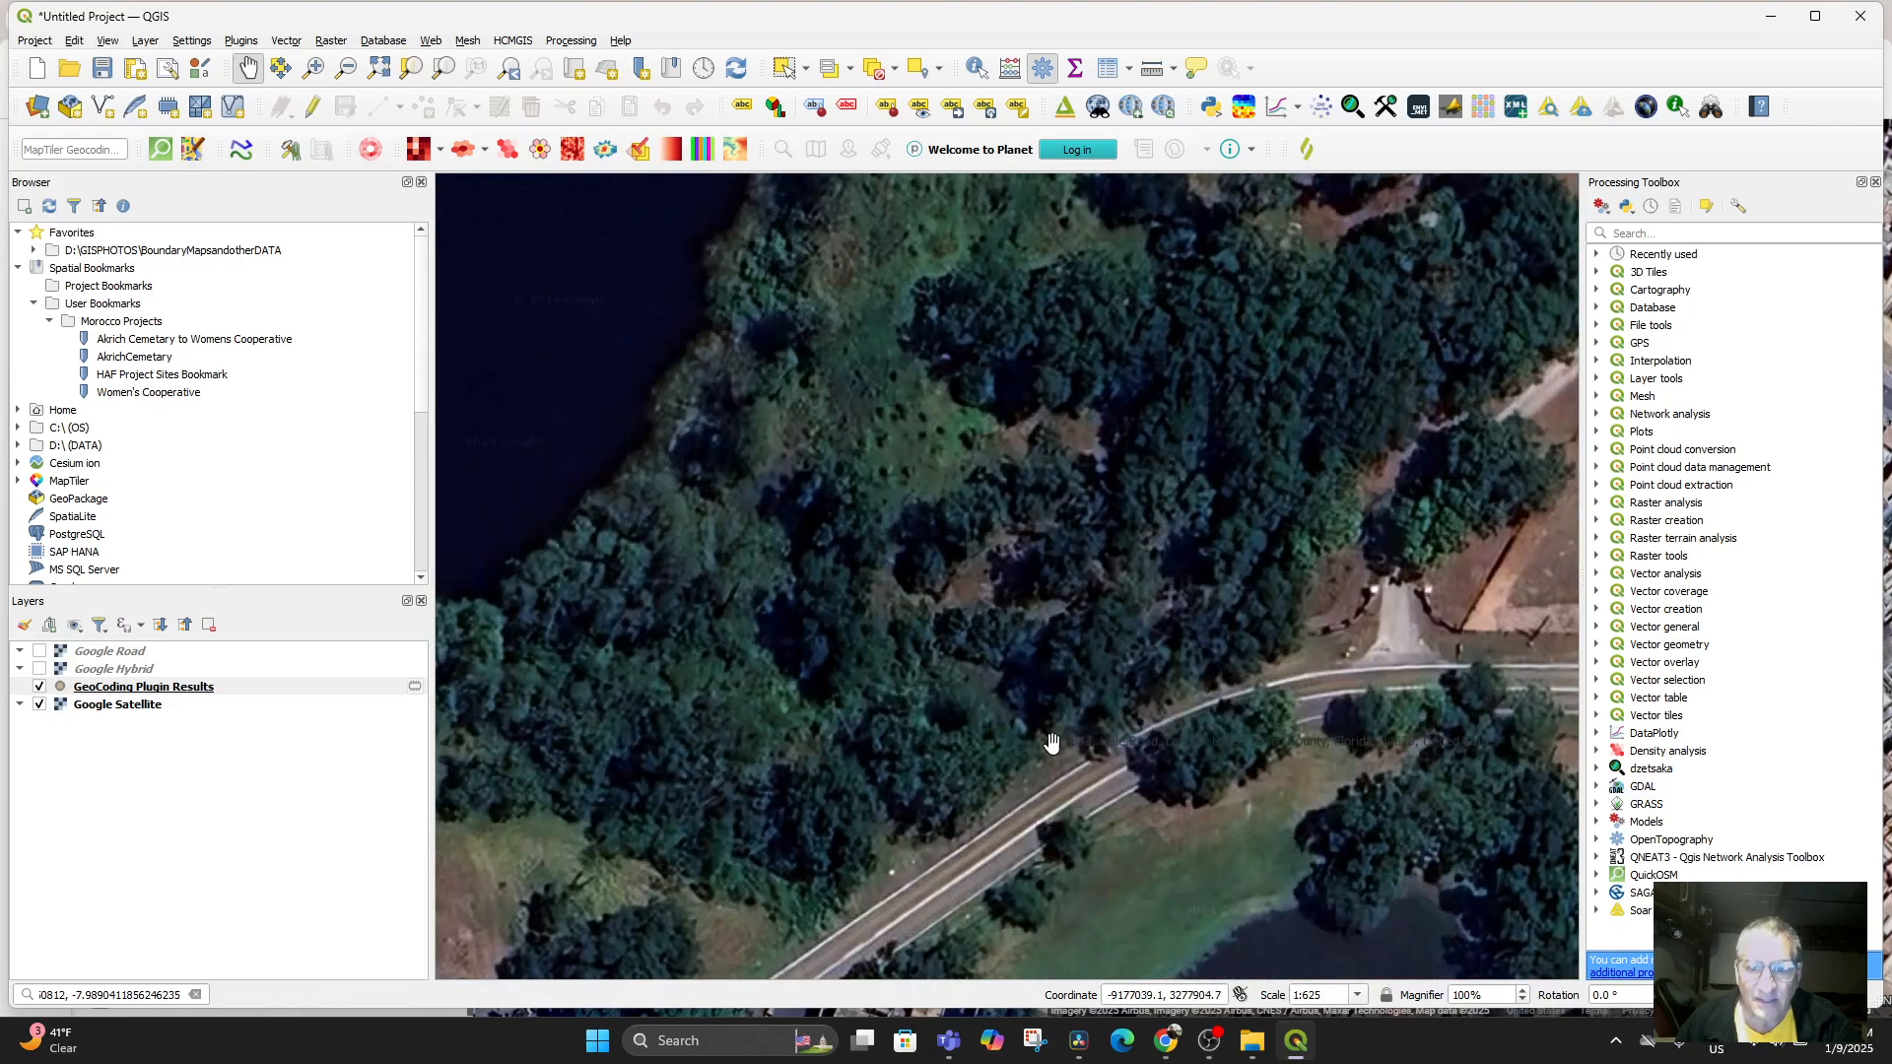
{"action": "scroll", "coordinate": [1045, 729], "scroll_direction": "down", "scroll_amount": 1}
{"action": "left_click_drag", "start_coordinate": [1018, 705], "coordinate": [1008, 682]}
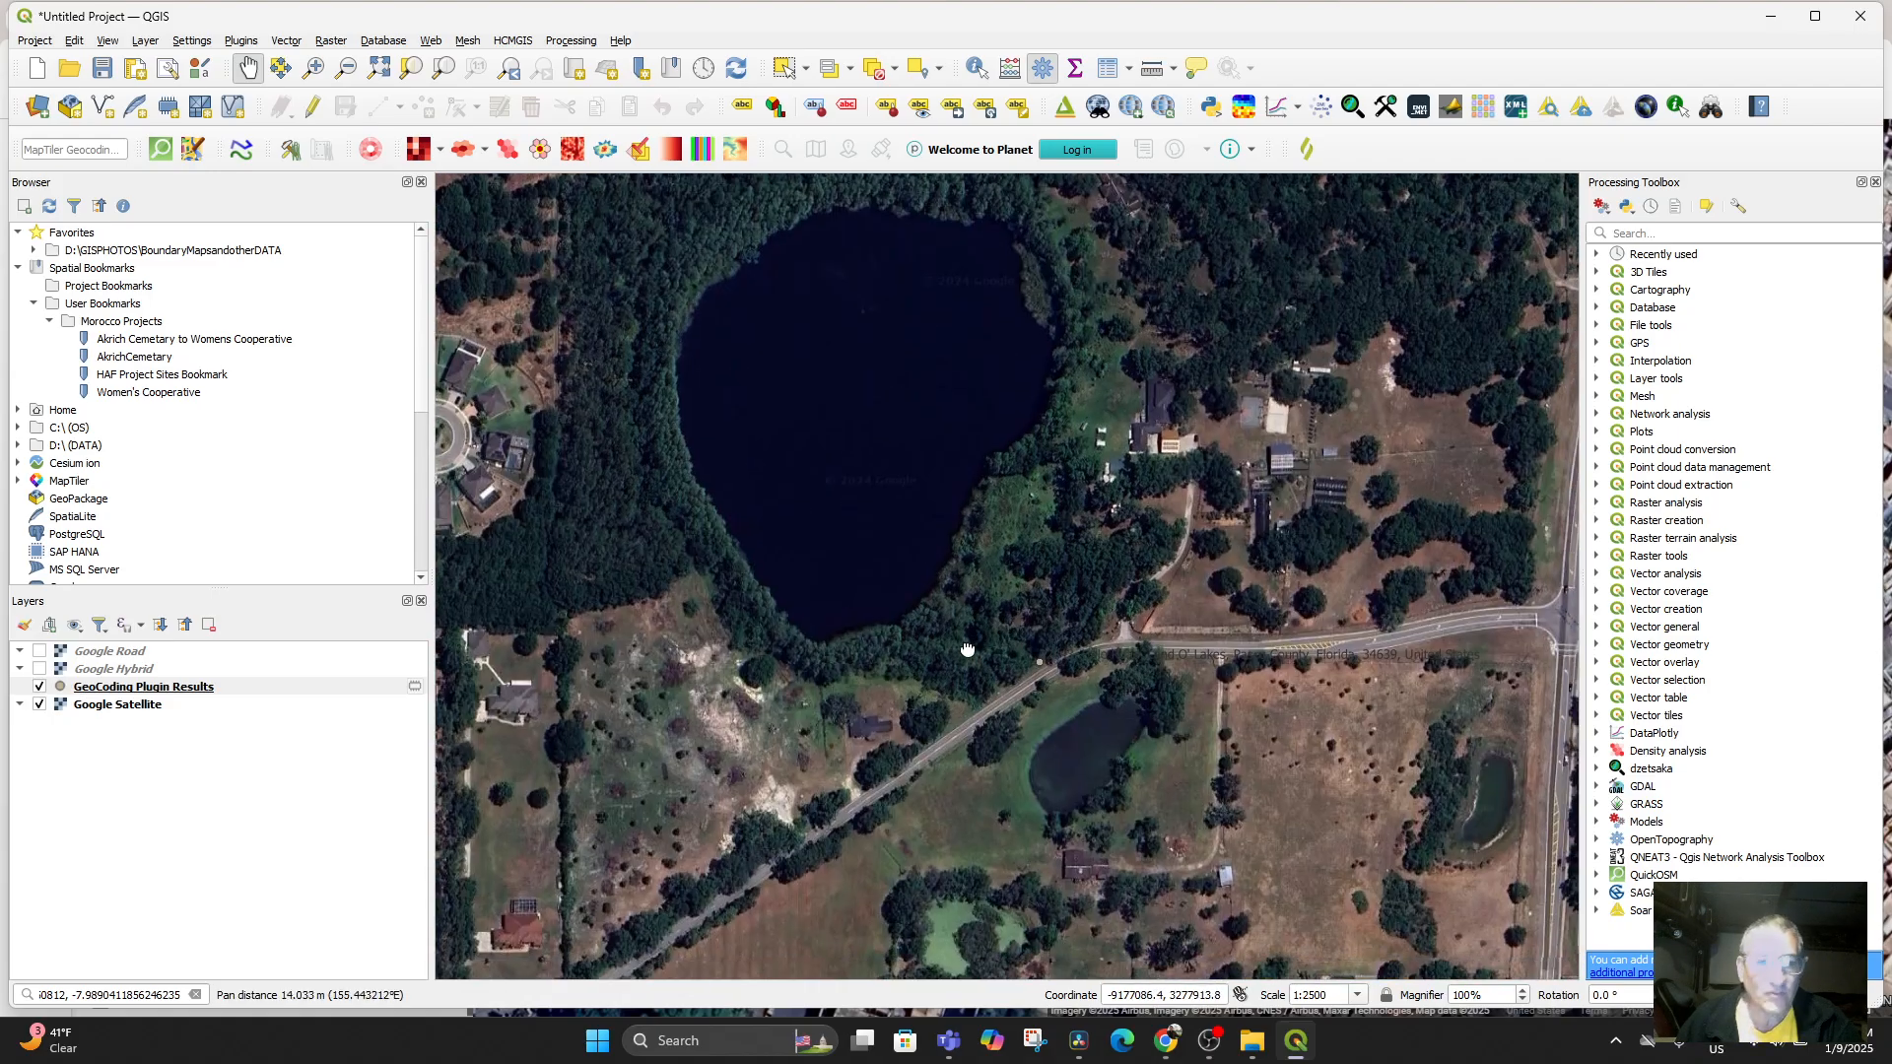
Save the temporary GeoCoding Plugin Results layer as an ESRI Shapefile named "Geocoding Rosebud Location"
{"action": "left_click", "coordinate": [145, 688]}
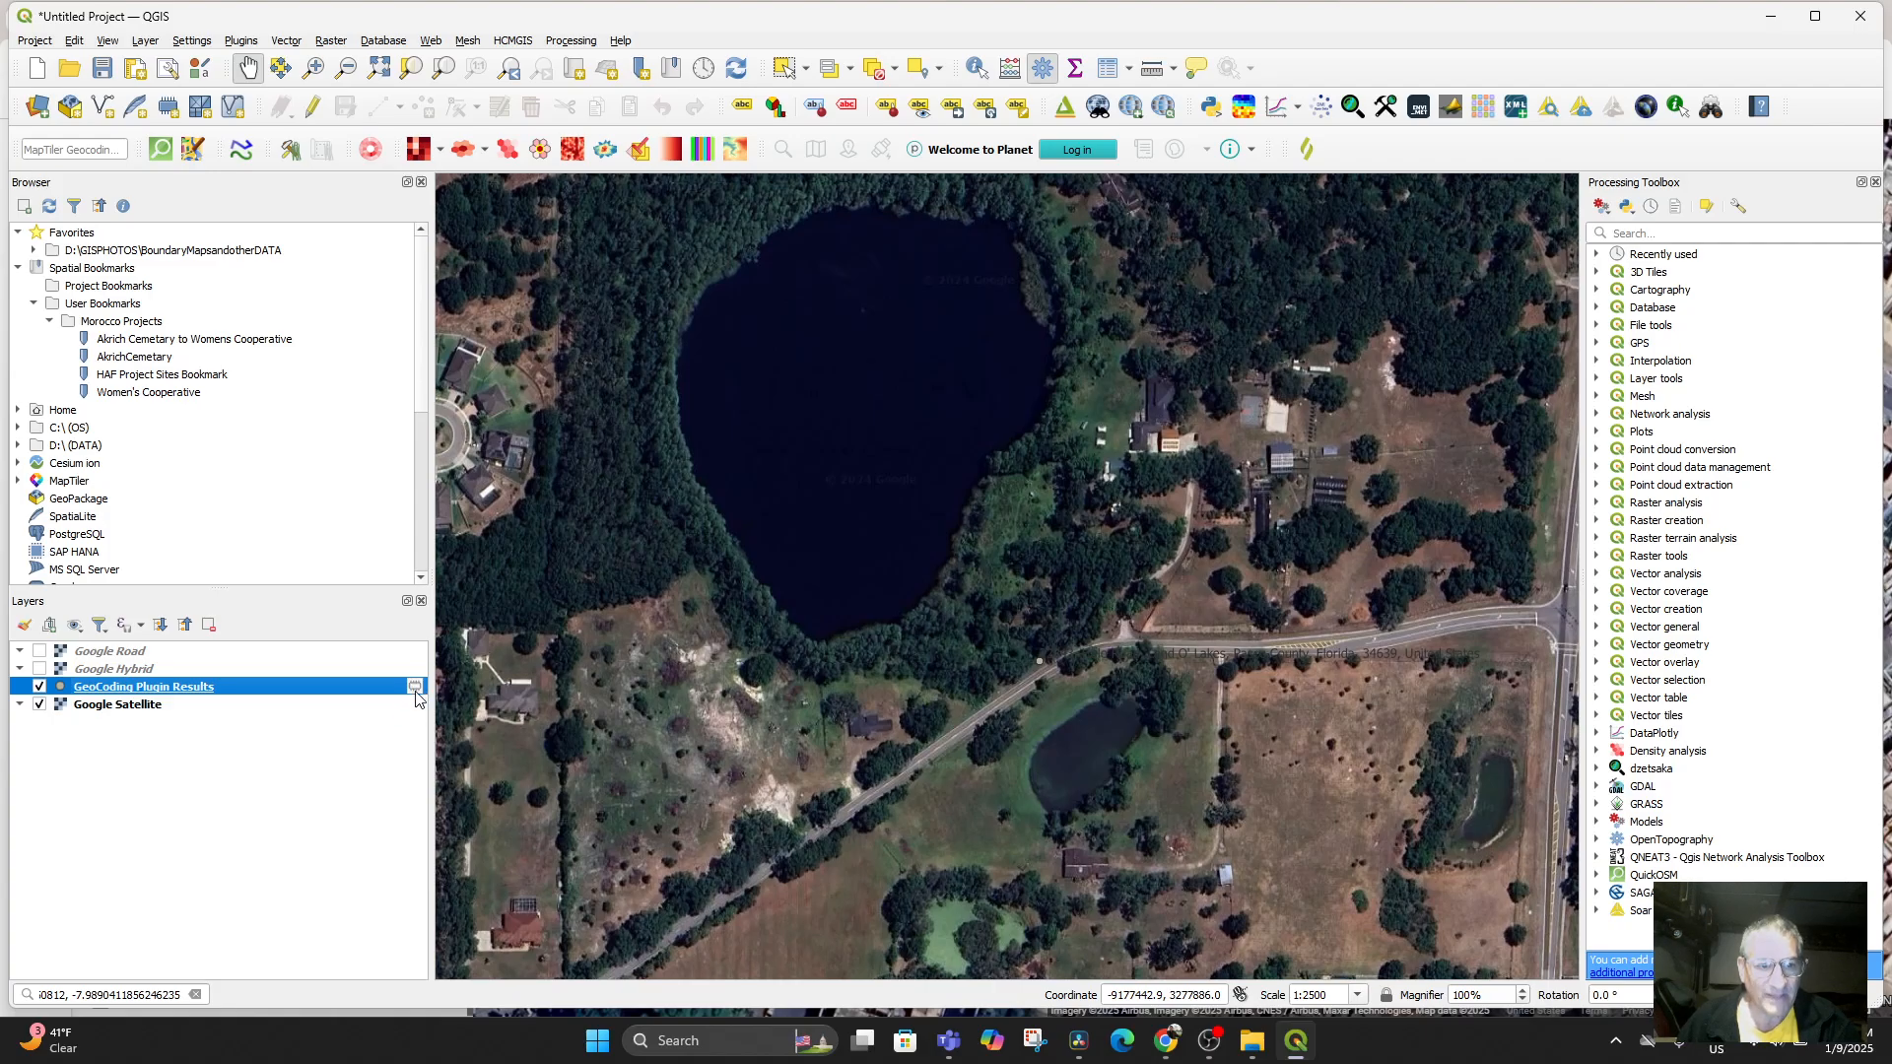
{"action": "mouse_move", "coordinate": [416, 699]}
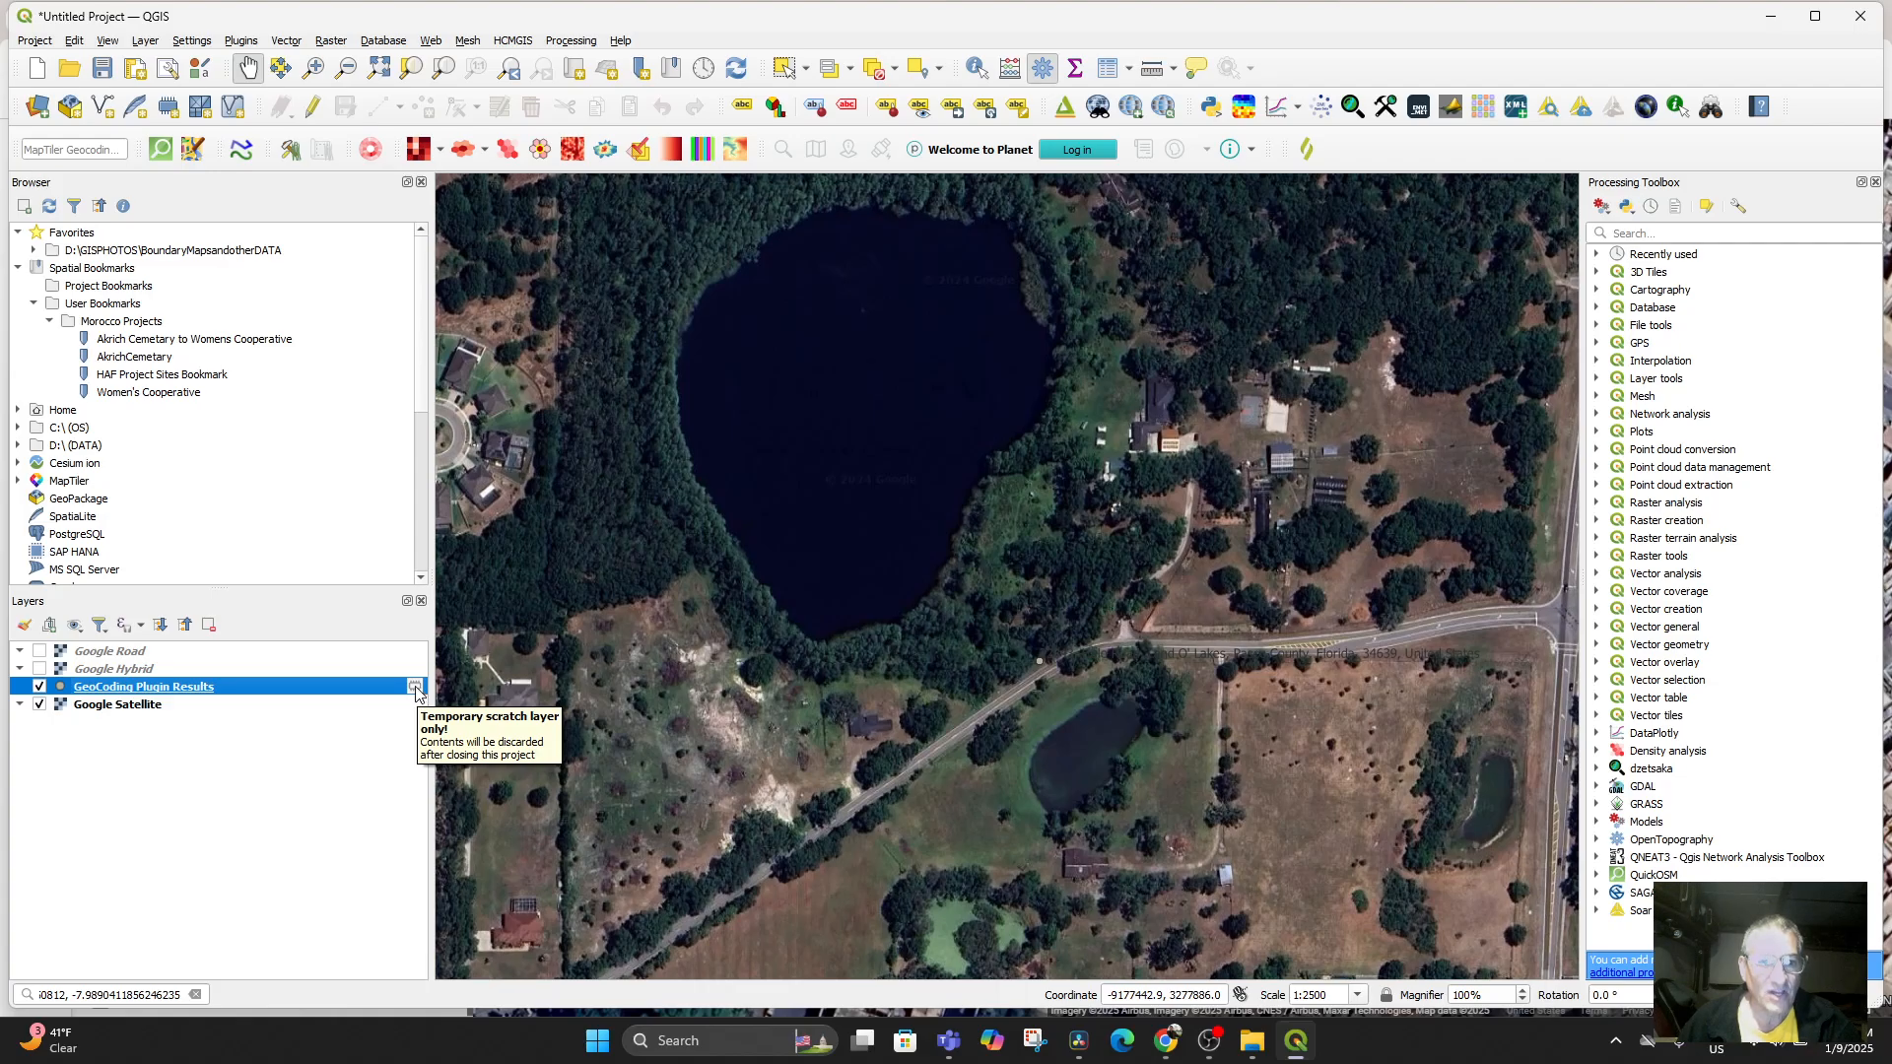
{"action": "left_click", "coordinate": [415, 688]}
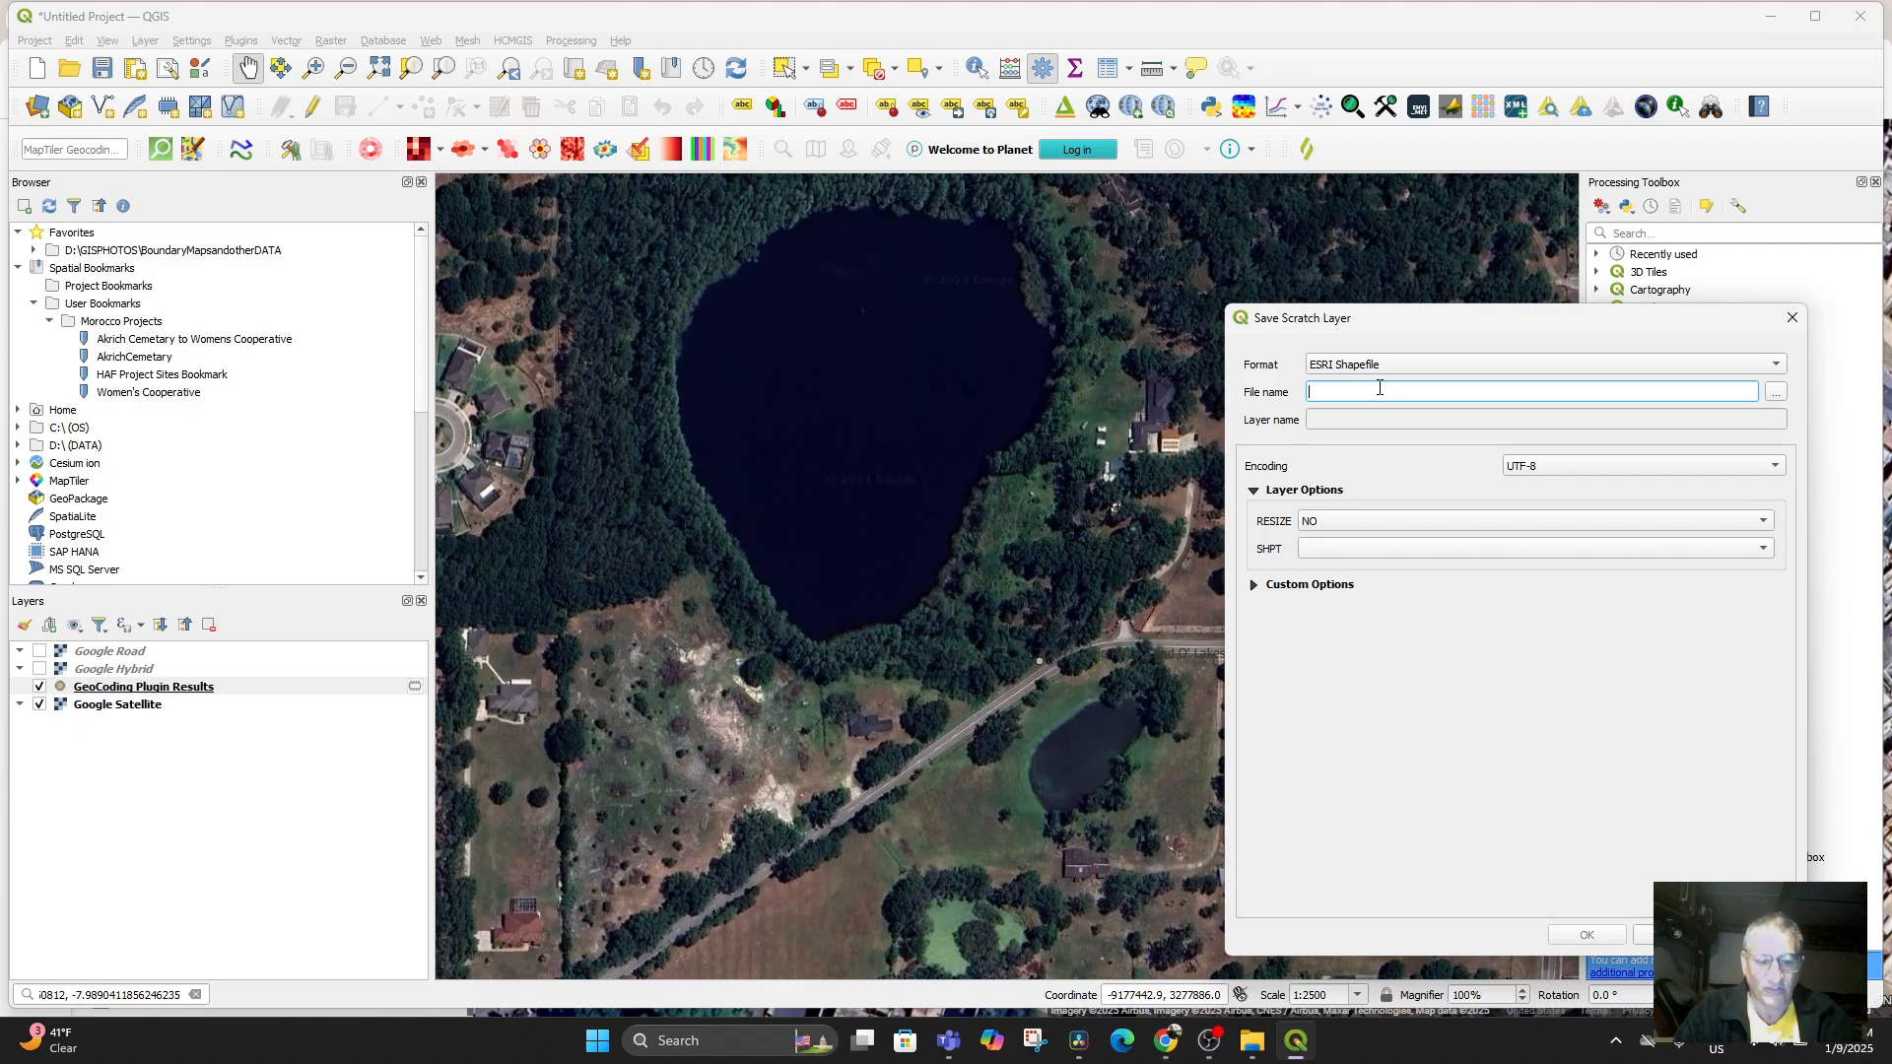
{"action": "type", "text": "Rlo"}
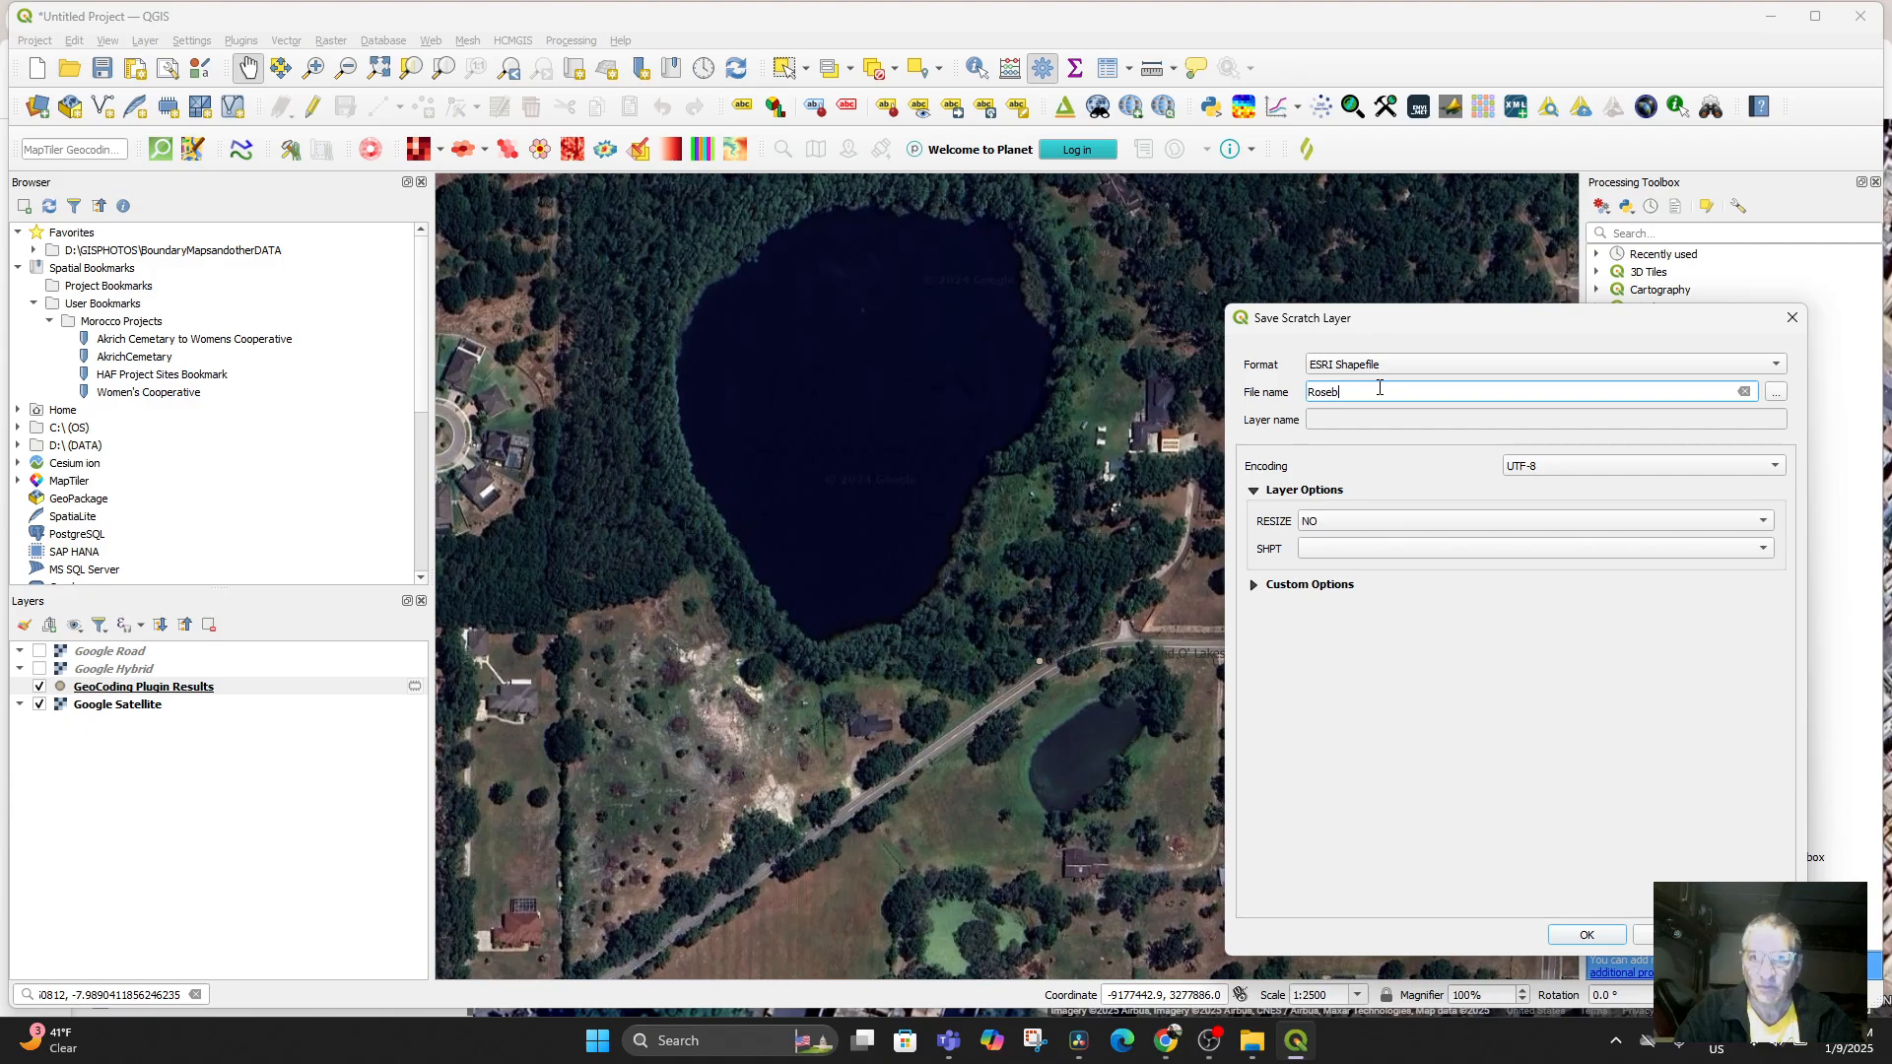
{"action": "key", "text": "BackSpace"}
{"action": "key", "text": "BackSpace"}
{"action": "type", "text": "Geocodiing"}
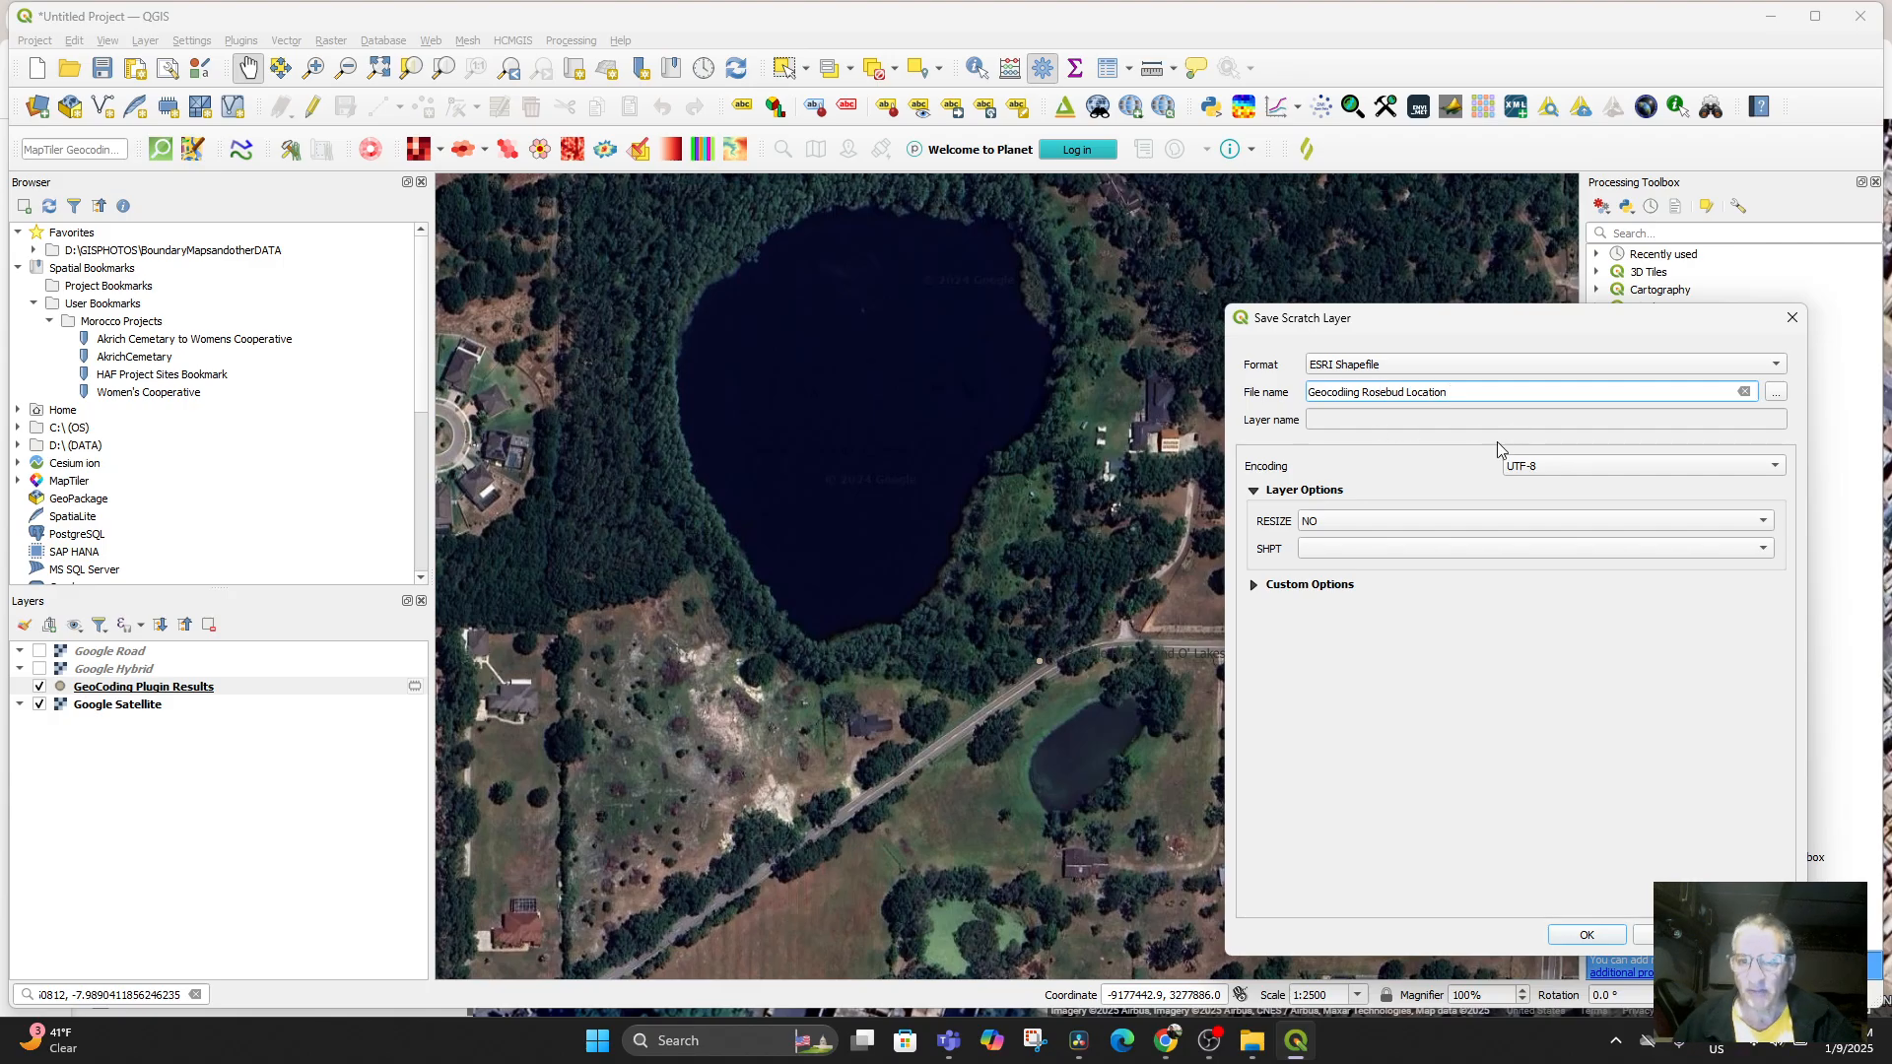
{"action": "left_click", "coordinate": [1586, 934]}
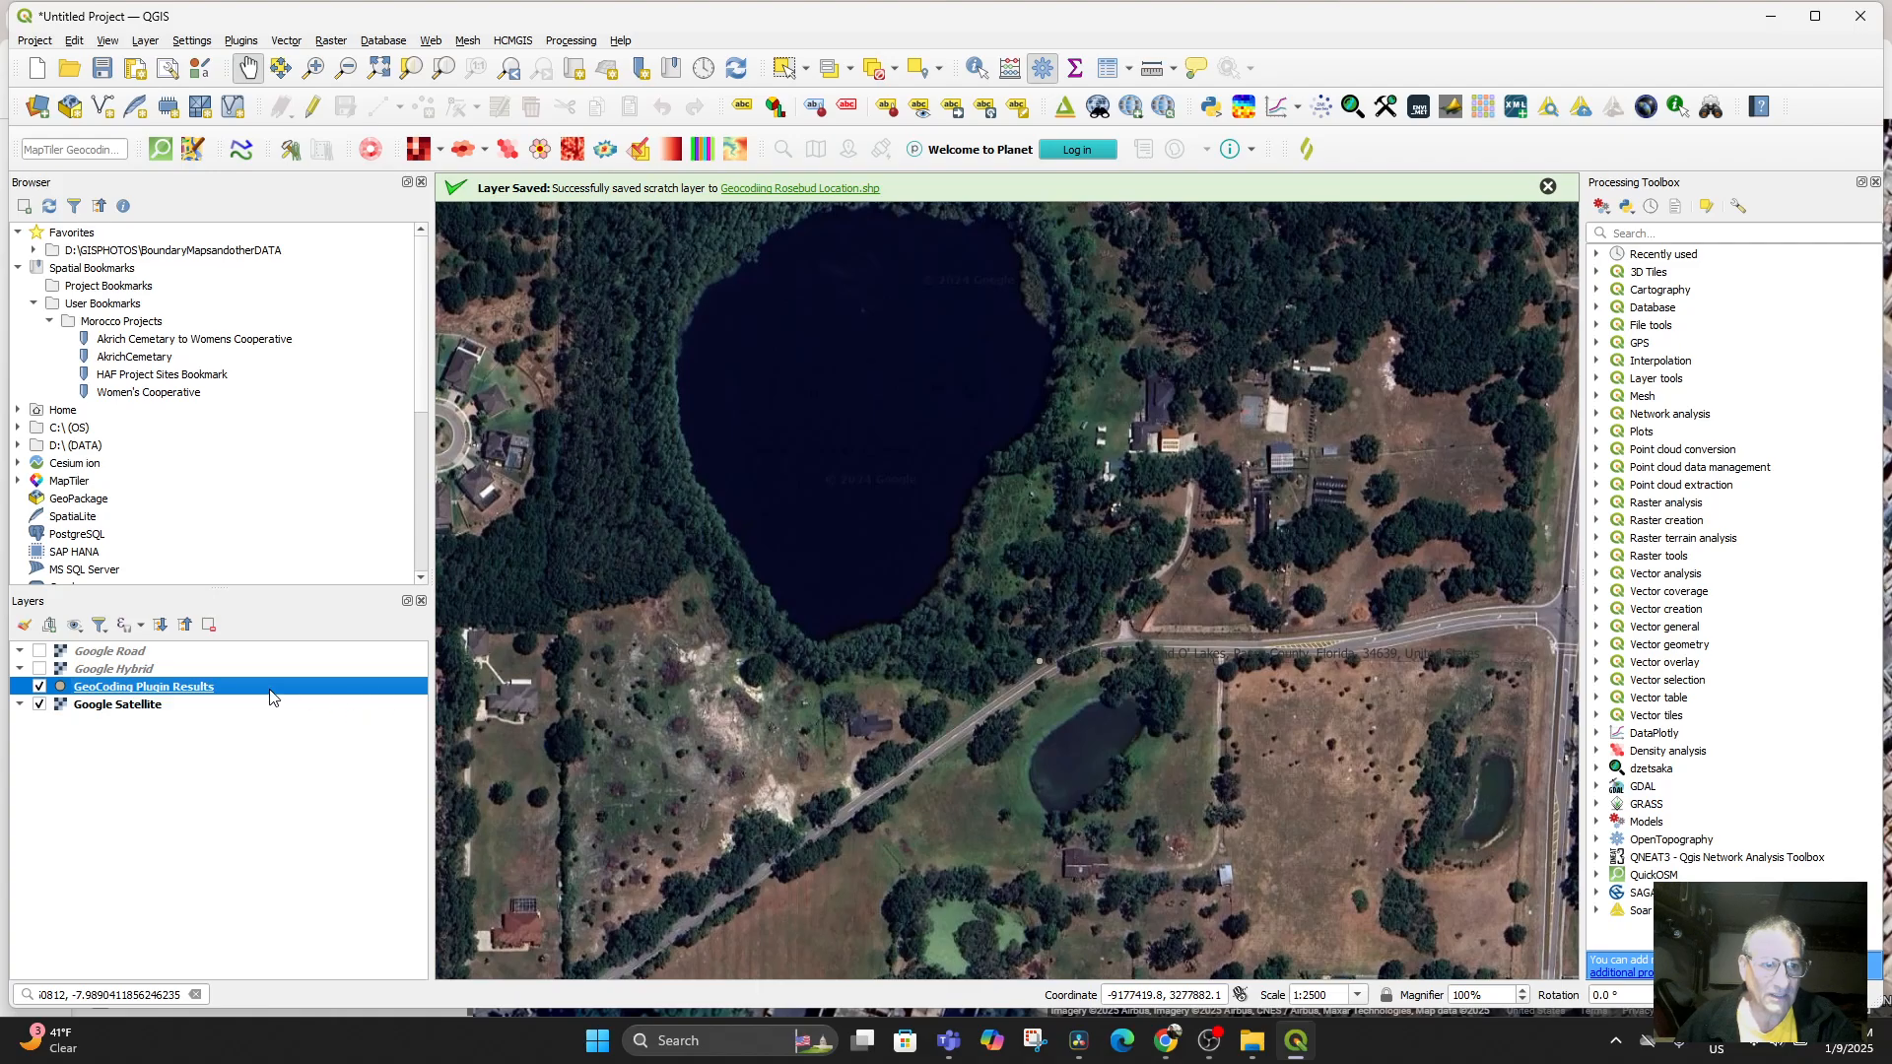
Zoom to the GeoCoding Plugin Results layer and view the geocoded point at regional and world scale
{"action": "scroll", "coordinate": [1184, 615], "scroll_direction": "down", "scroll_amount": 10}
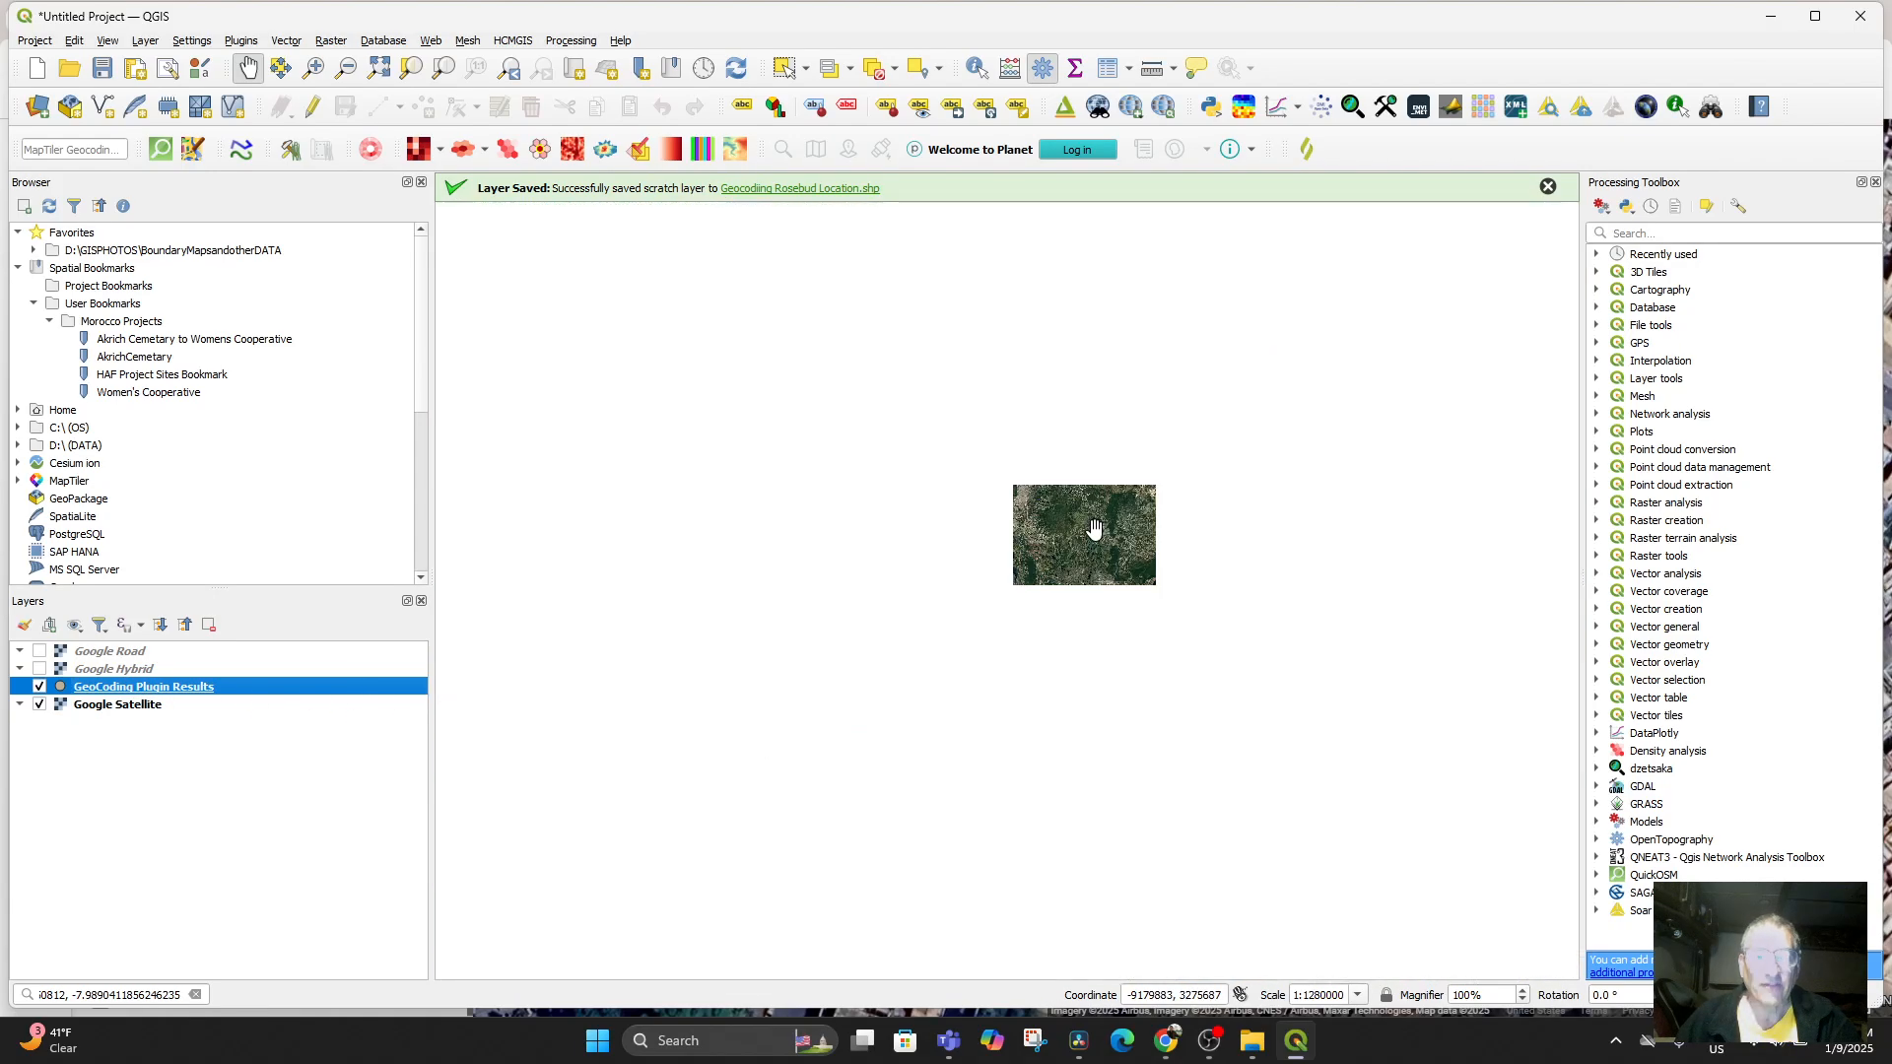
{"action": "right_click", "coordinate": [108, 688]}
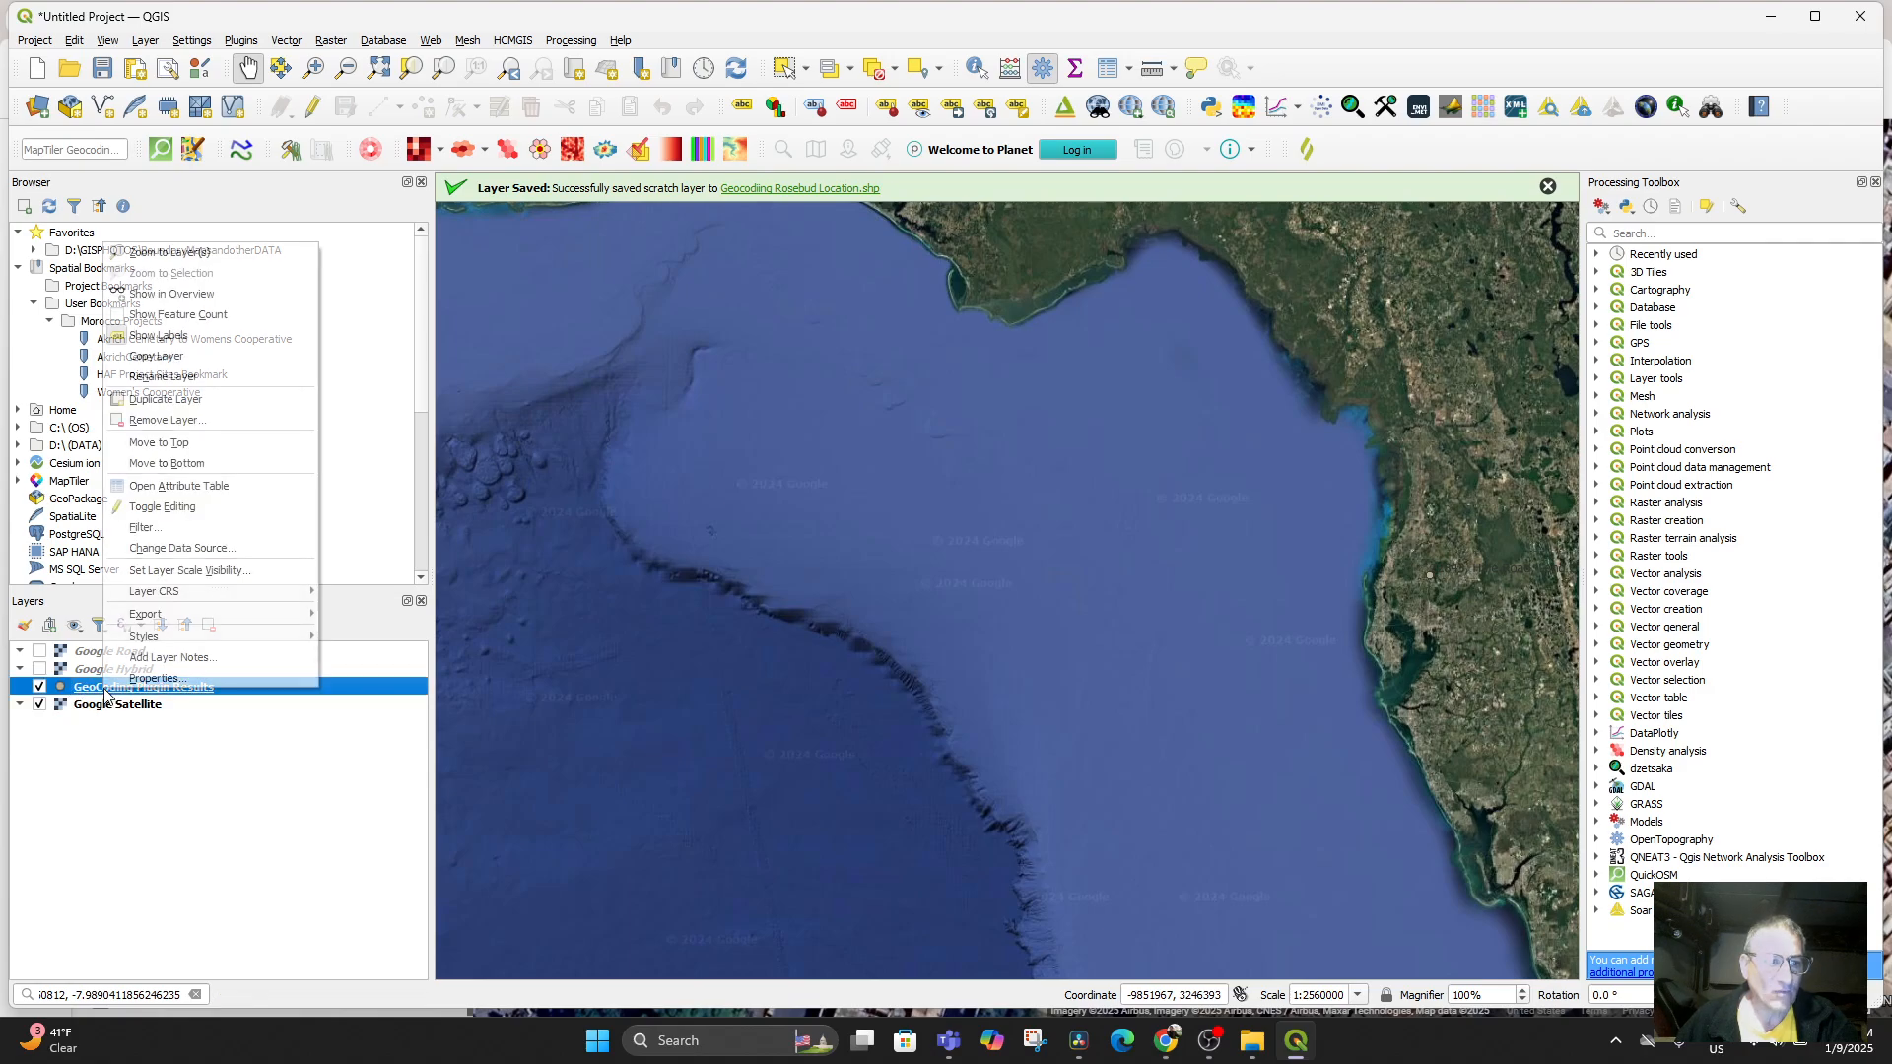
{"action": "left_click", "coordinate": [162, 252]}
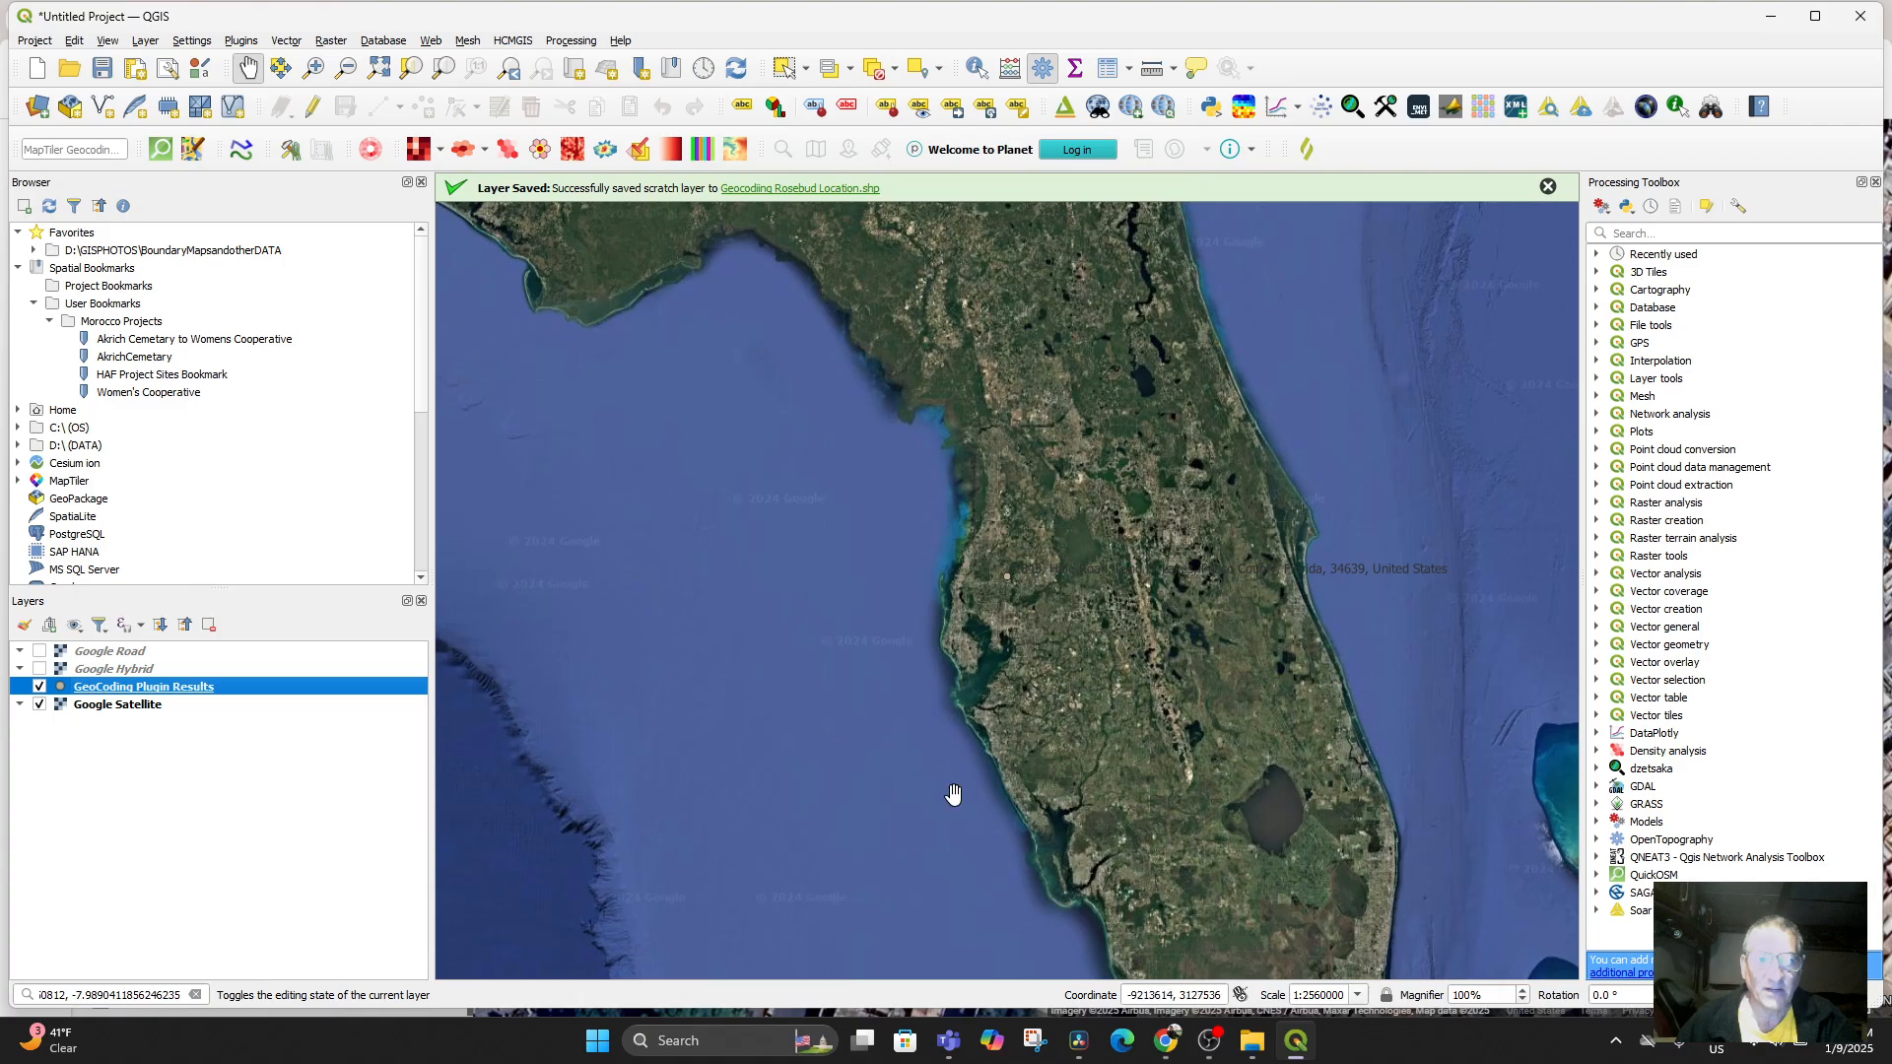
{"action": "scroll", "coordinate": [1008, 635], "scroll_direction": "up", "scroll_amount": 2}
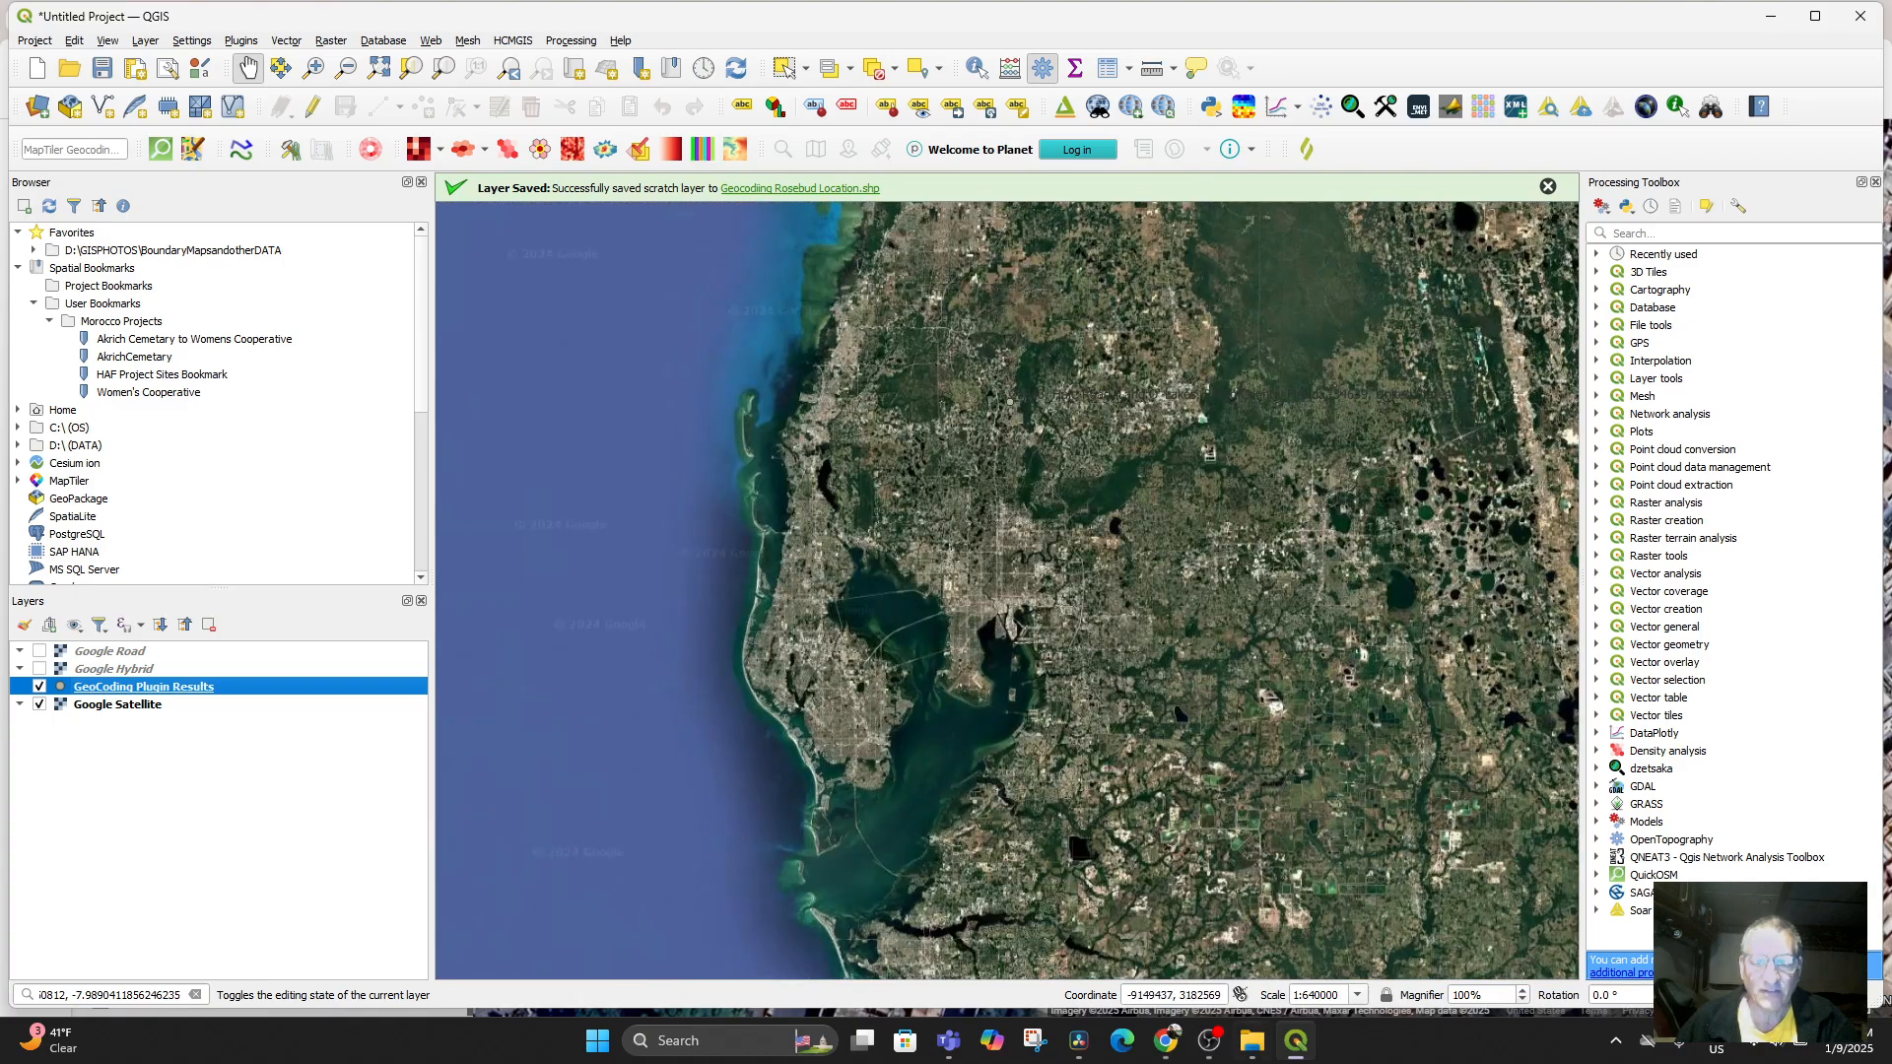
{"action": "scroll", "coordinate": [1196, 740], "scroll_direction": "down", "scroll_amount": 10}
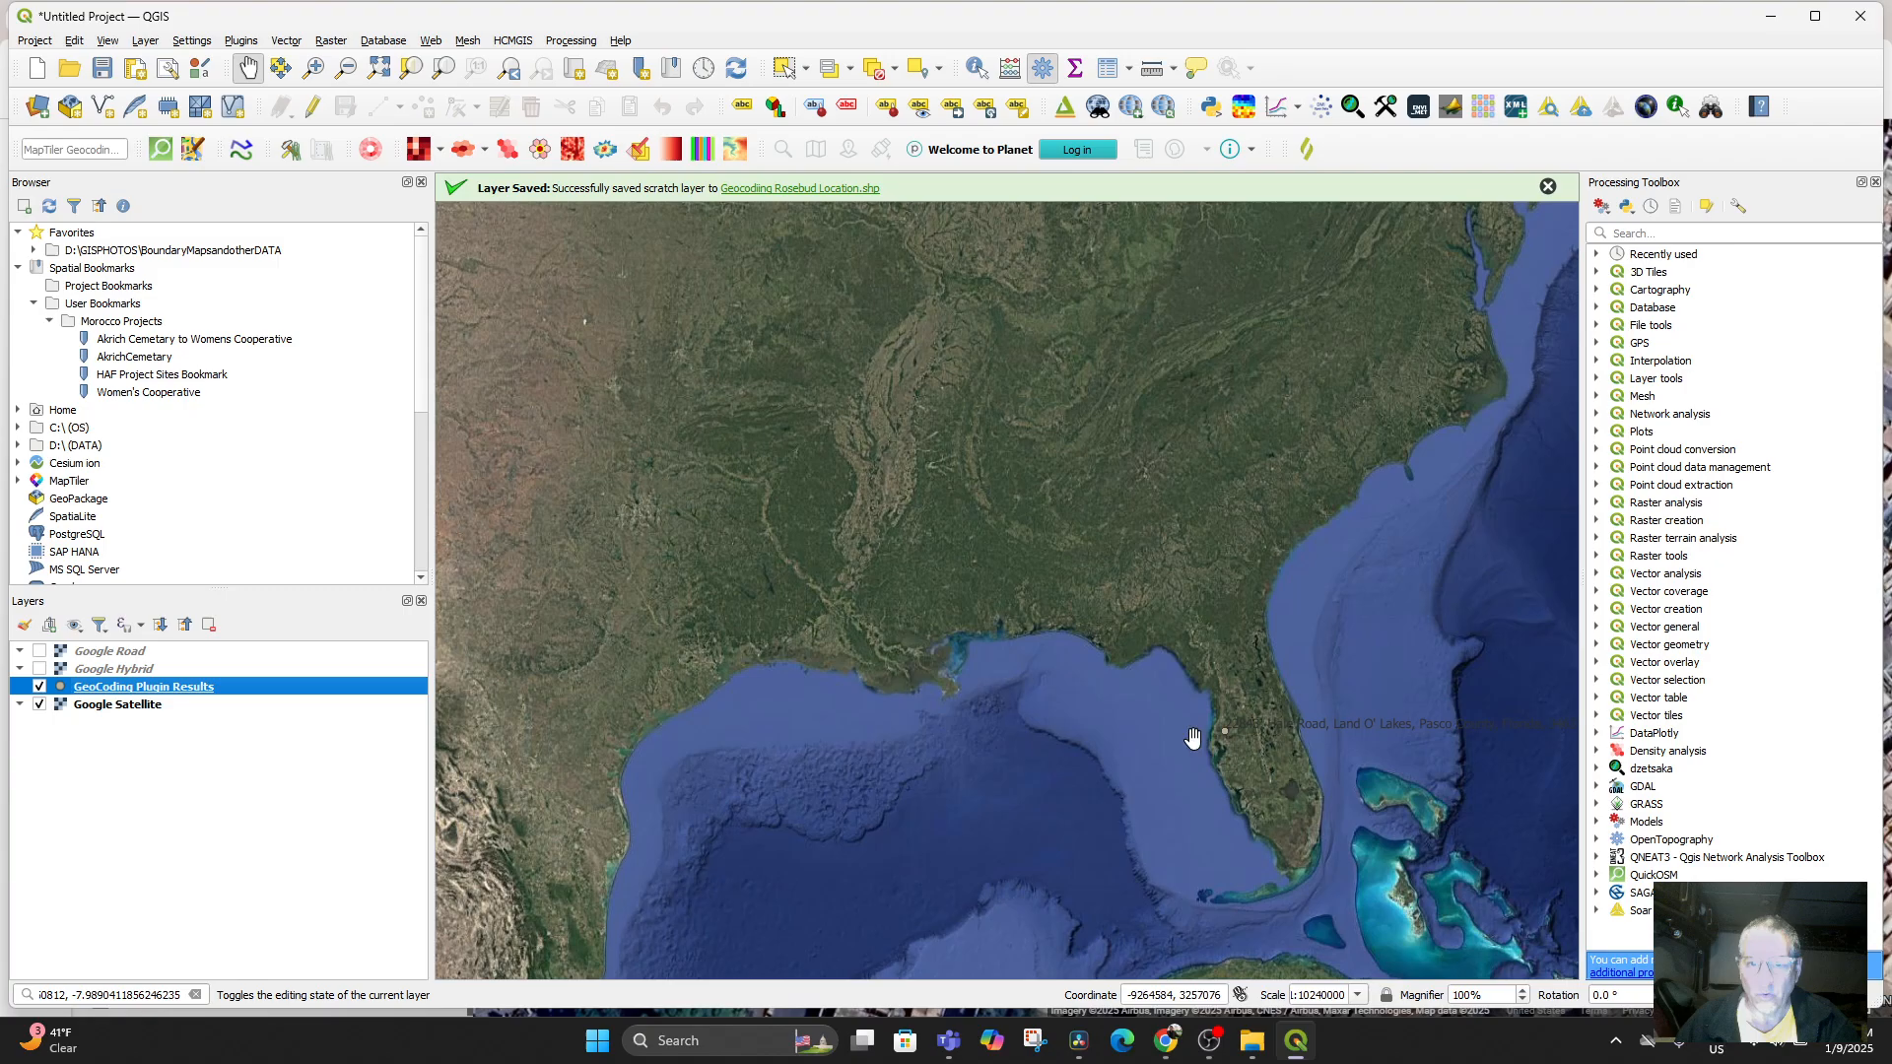
{"action": "scroll", "coordinate": [1269, 842], "scroll_direction": "up", "scroll_amount": 1}
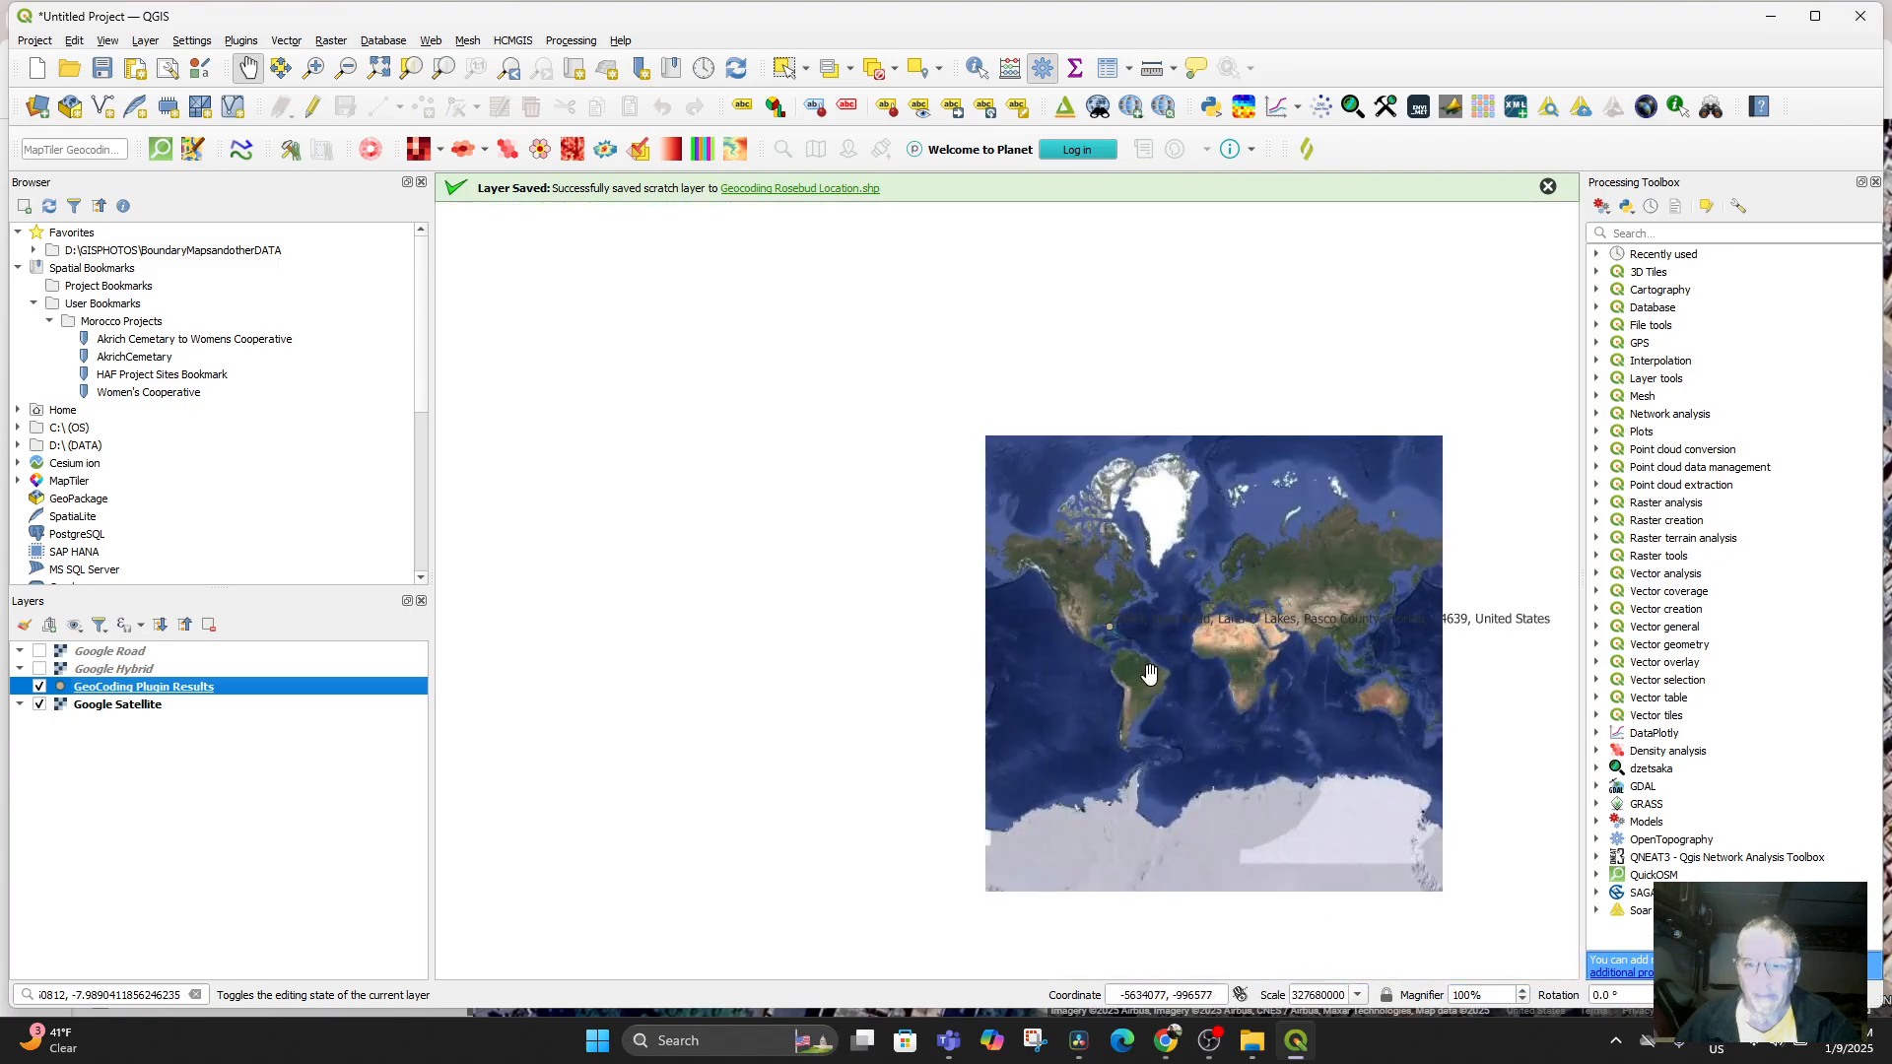
{"action": "scroll", "coordinate": [1182, 650], "scroll_direction": "up", "scroll_amount": 1}
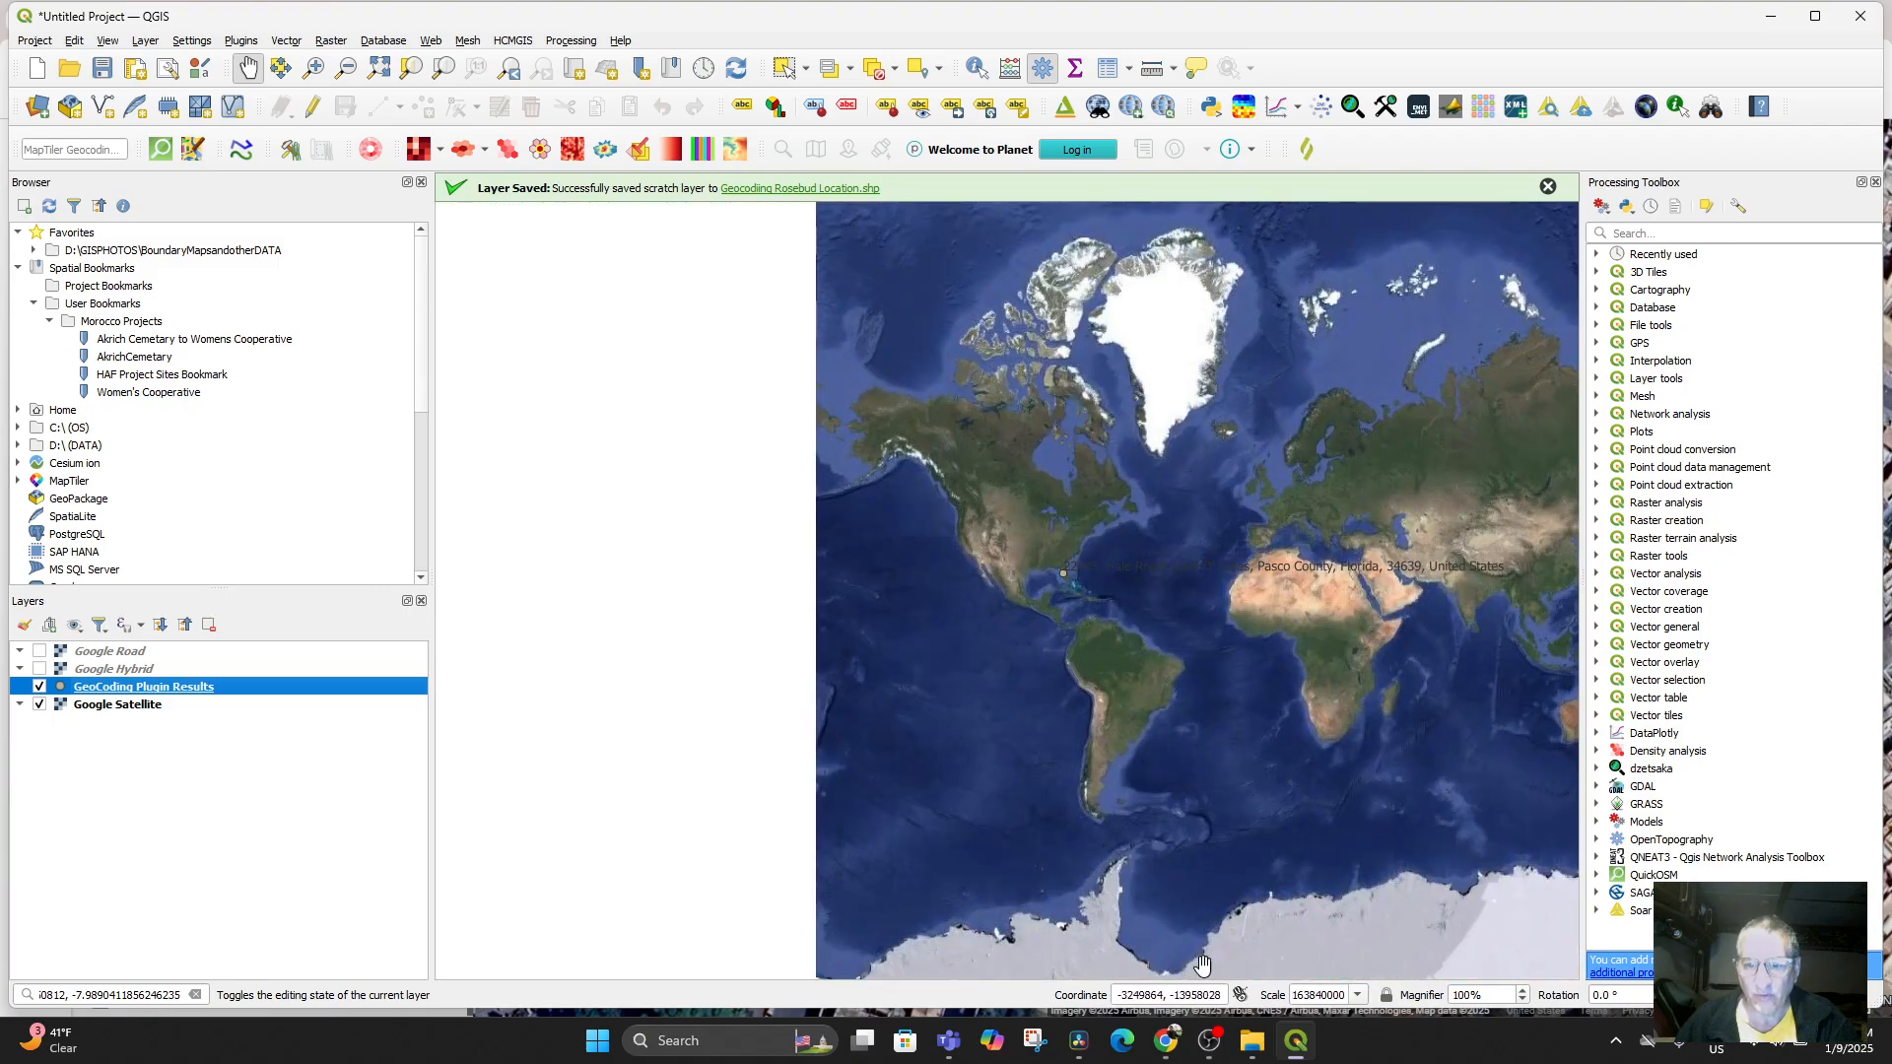
Set the map scale to 1:2500 and centre the view on the GeoCoding Plugin Results layer
{"action": "left_click", "coordinate": [1358, 995]}
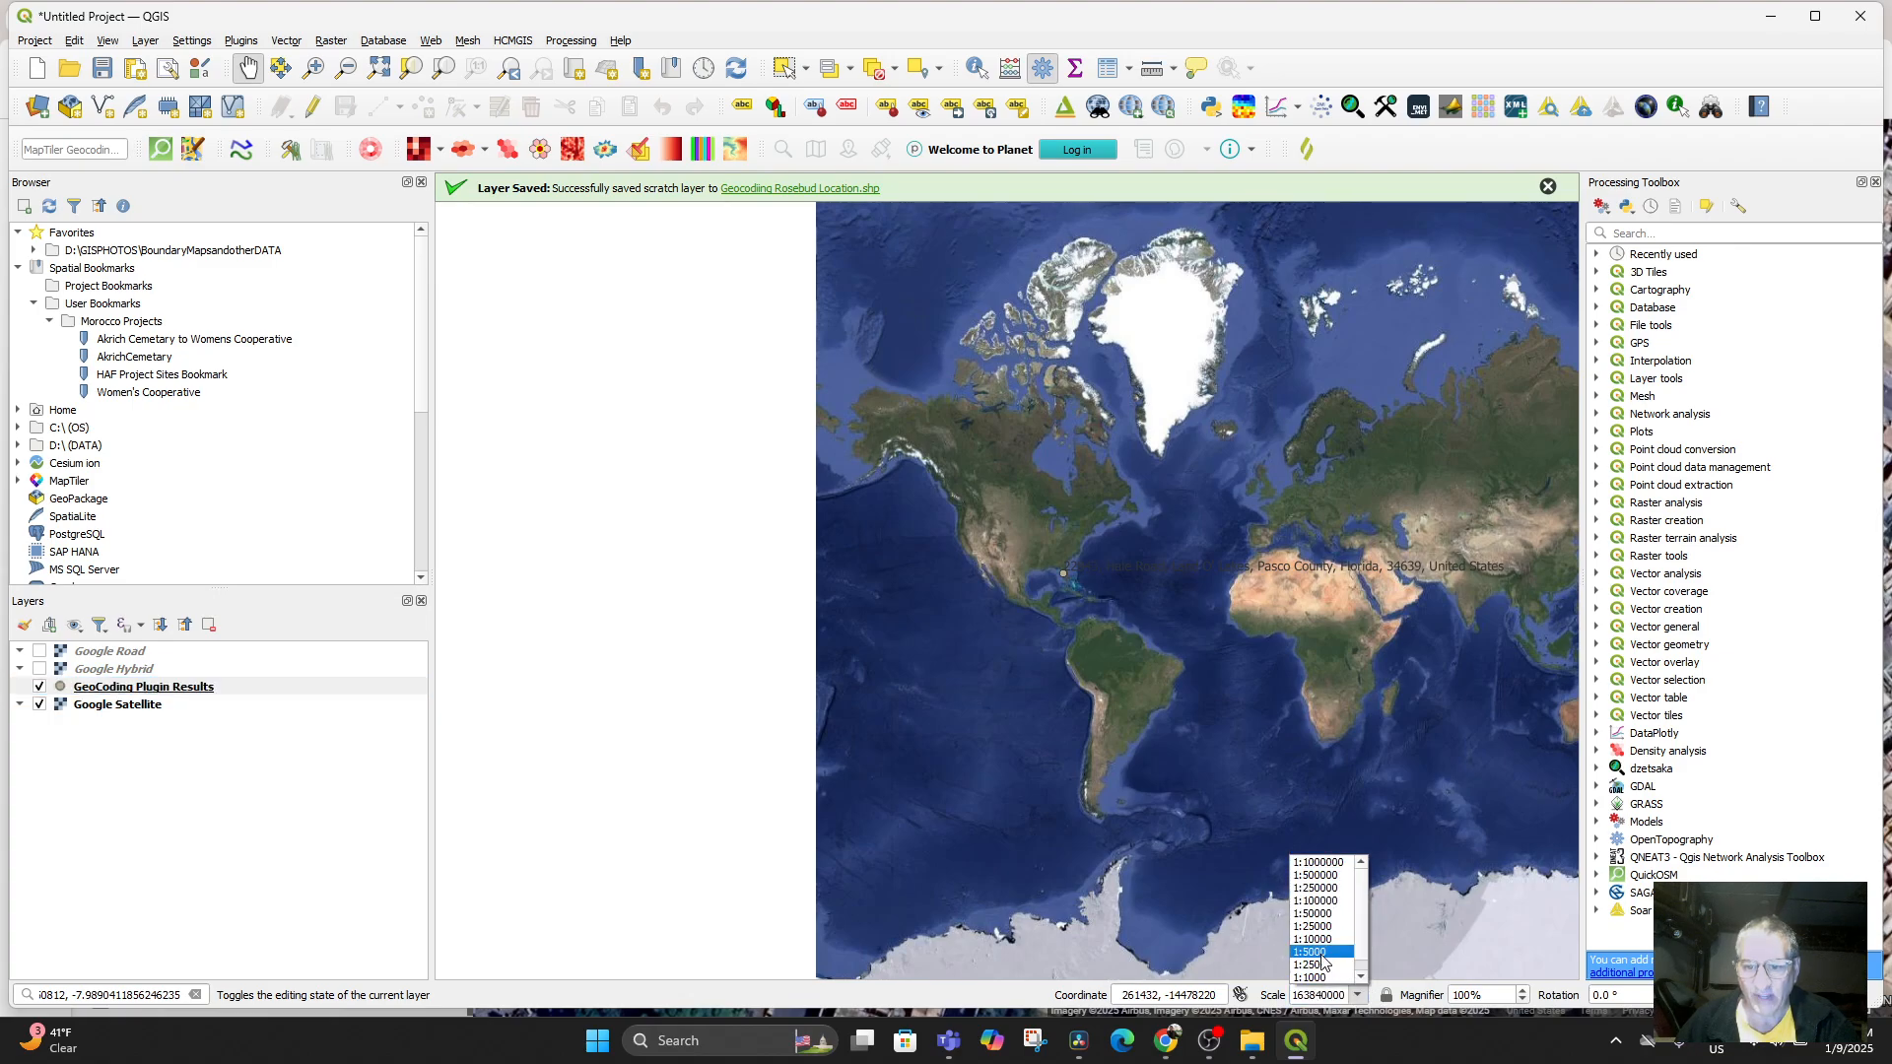
{"action": "left_click", "coordinate": [1321, 967]}
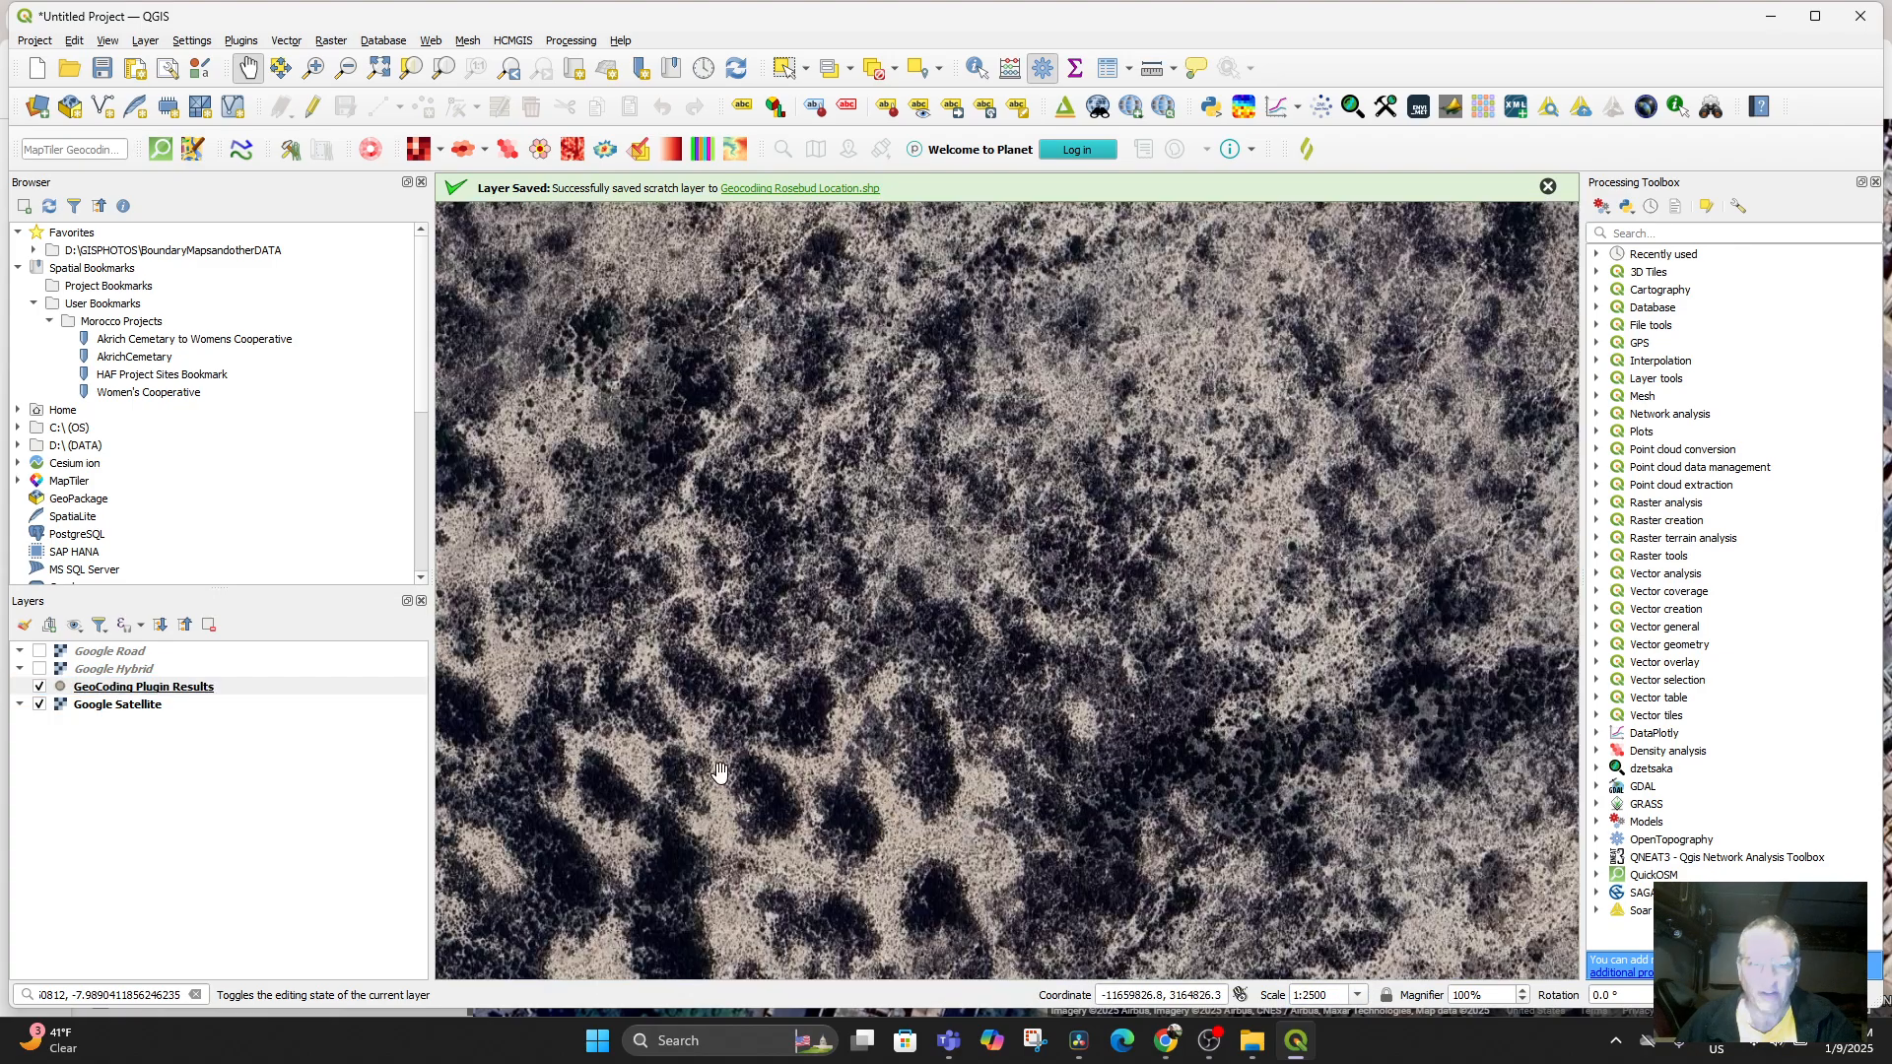
{"action": "right_click", "coordinate": [104, 687]}
{"action": "left_click", "coordinate": [165, 245]}
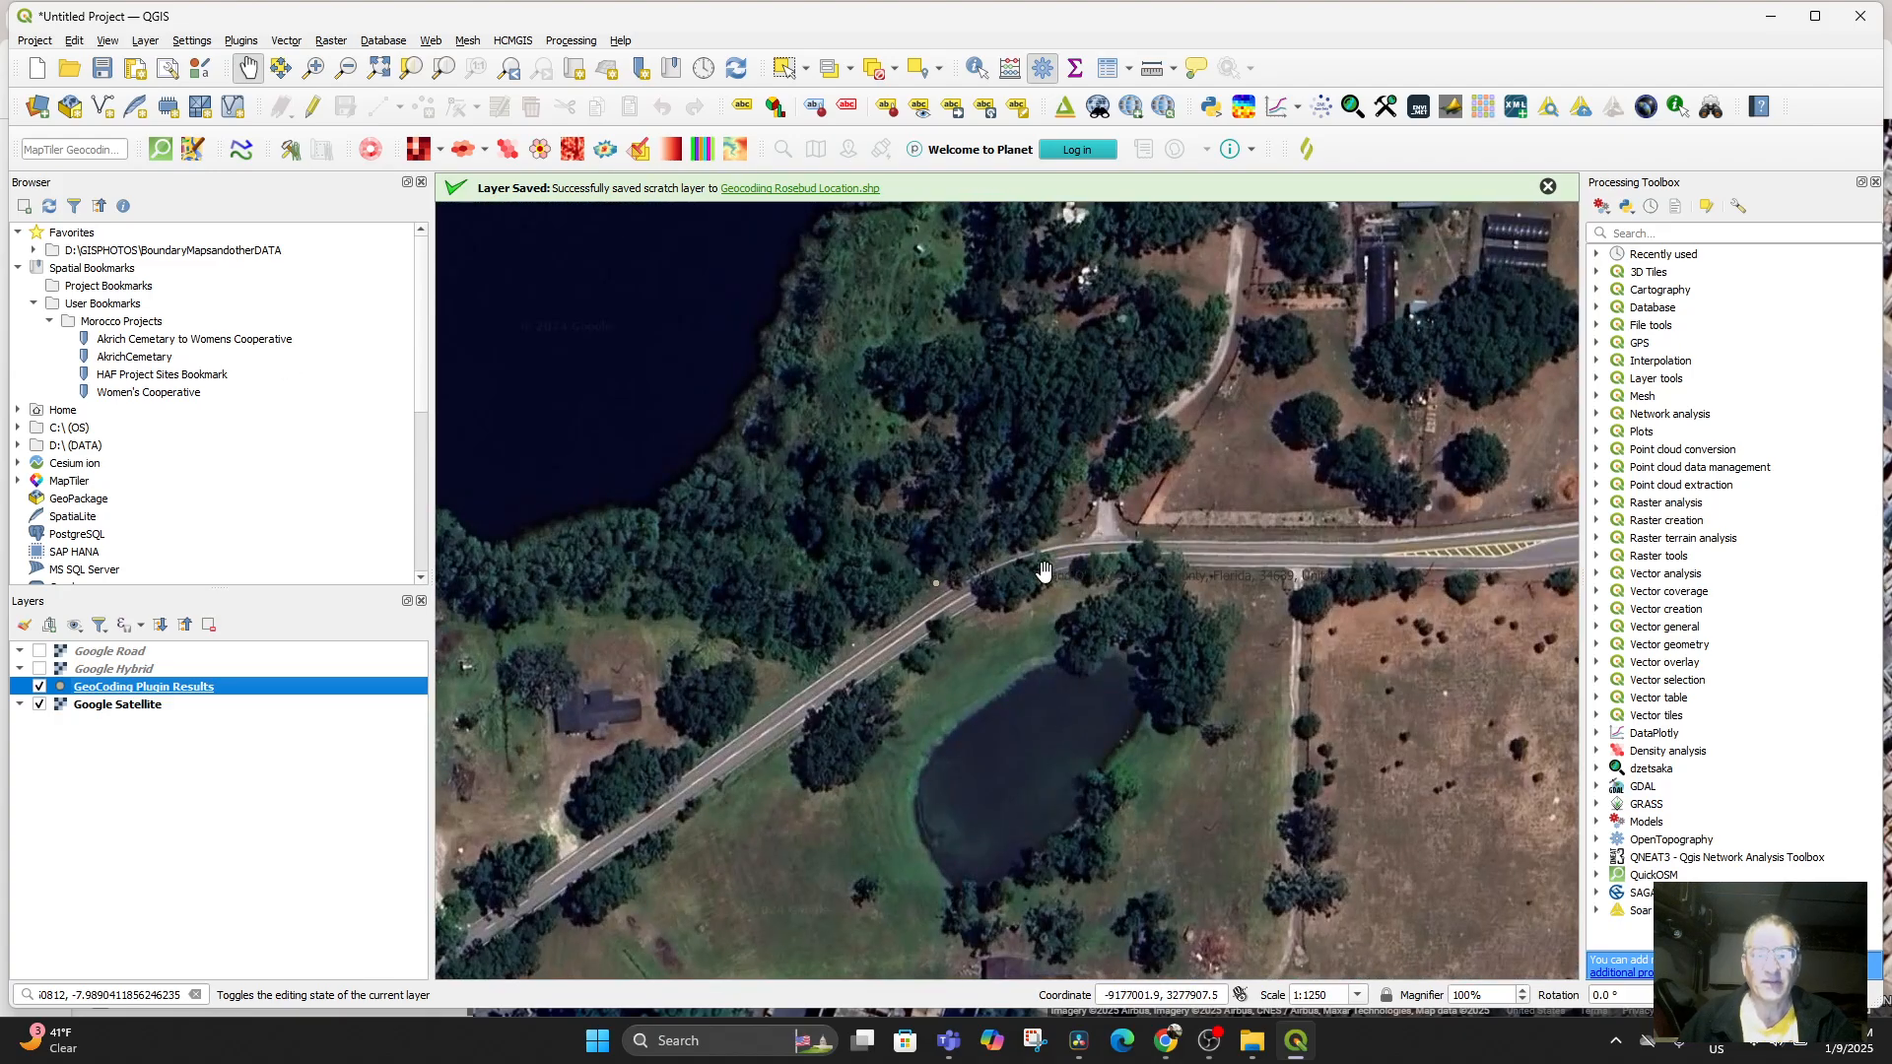
{"action": "scroll", "coordinate": [1021, 565], "scroll_direction": "down", "scroll_amount": 1}
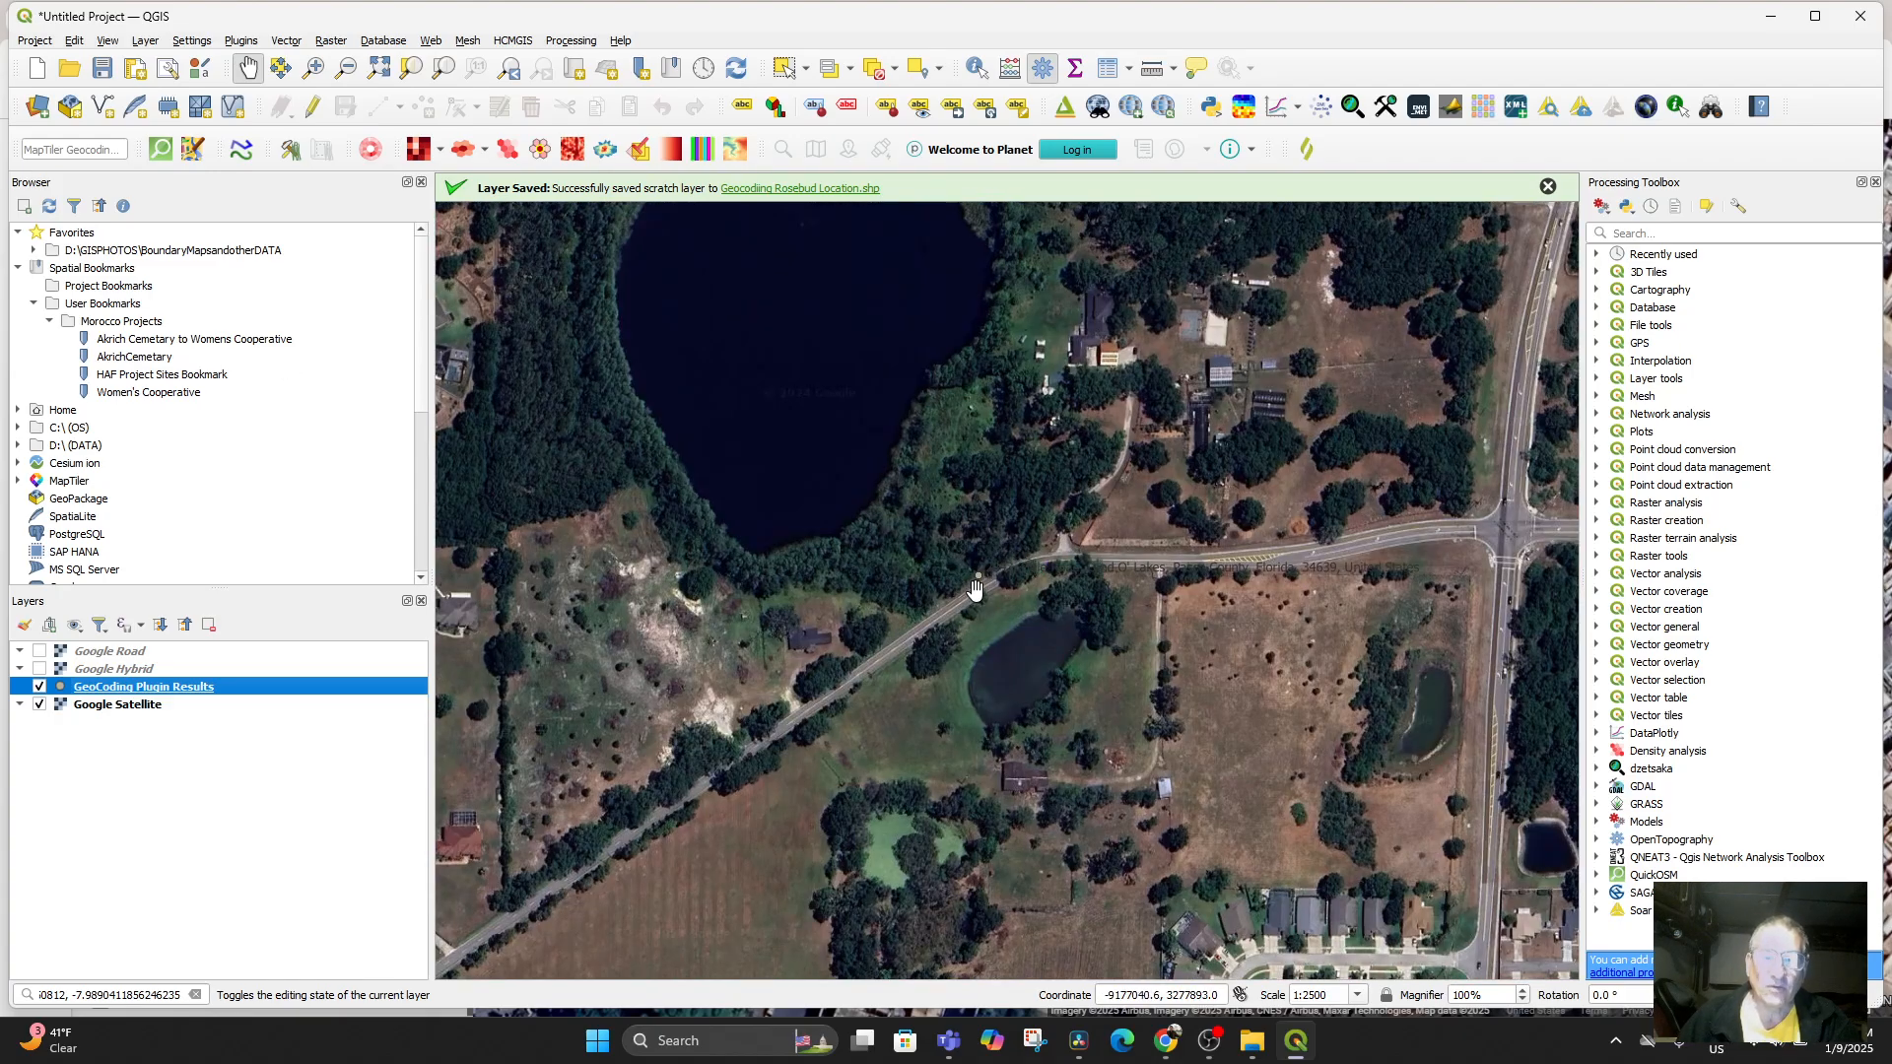
Style the GeoCoding Plugin Results layer with the "effect drop shadow" marker symbol
{"action": "double_click", "coordinate": [94, 695]}
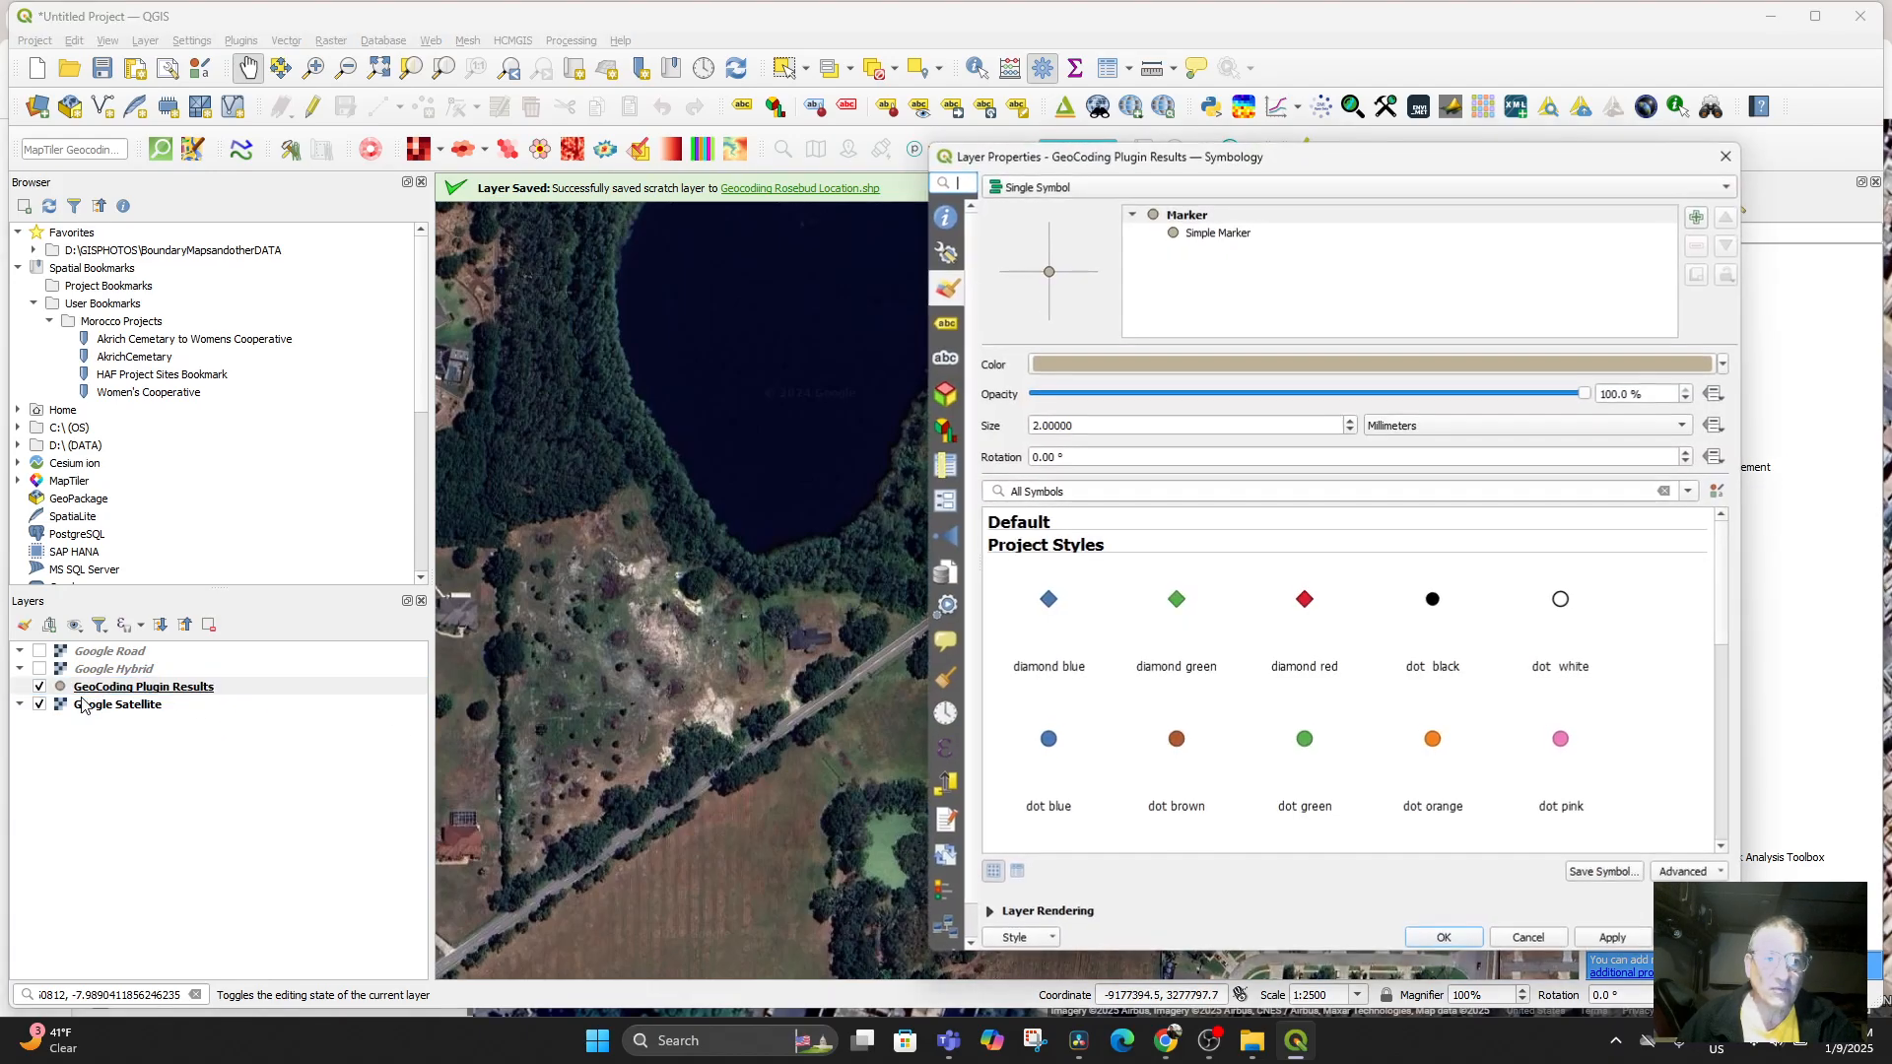
{"action": "scroll", "coordinate": [1416, 759], "scroll_direction": "down", "scroll_amount": 1}
{"action": "left_click", "coordinate": [1437, 747]}
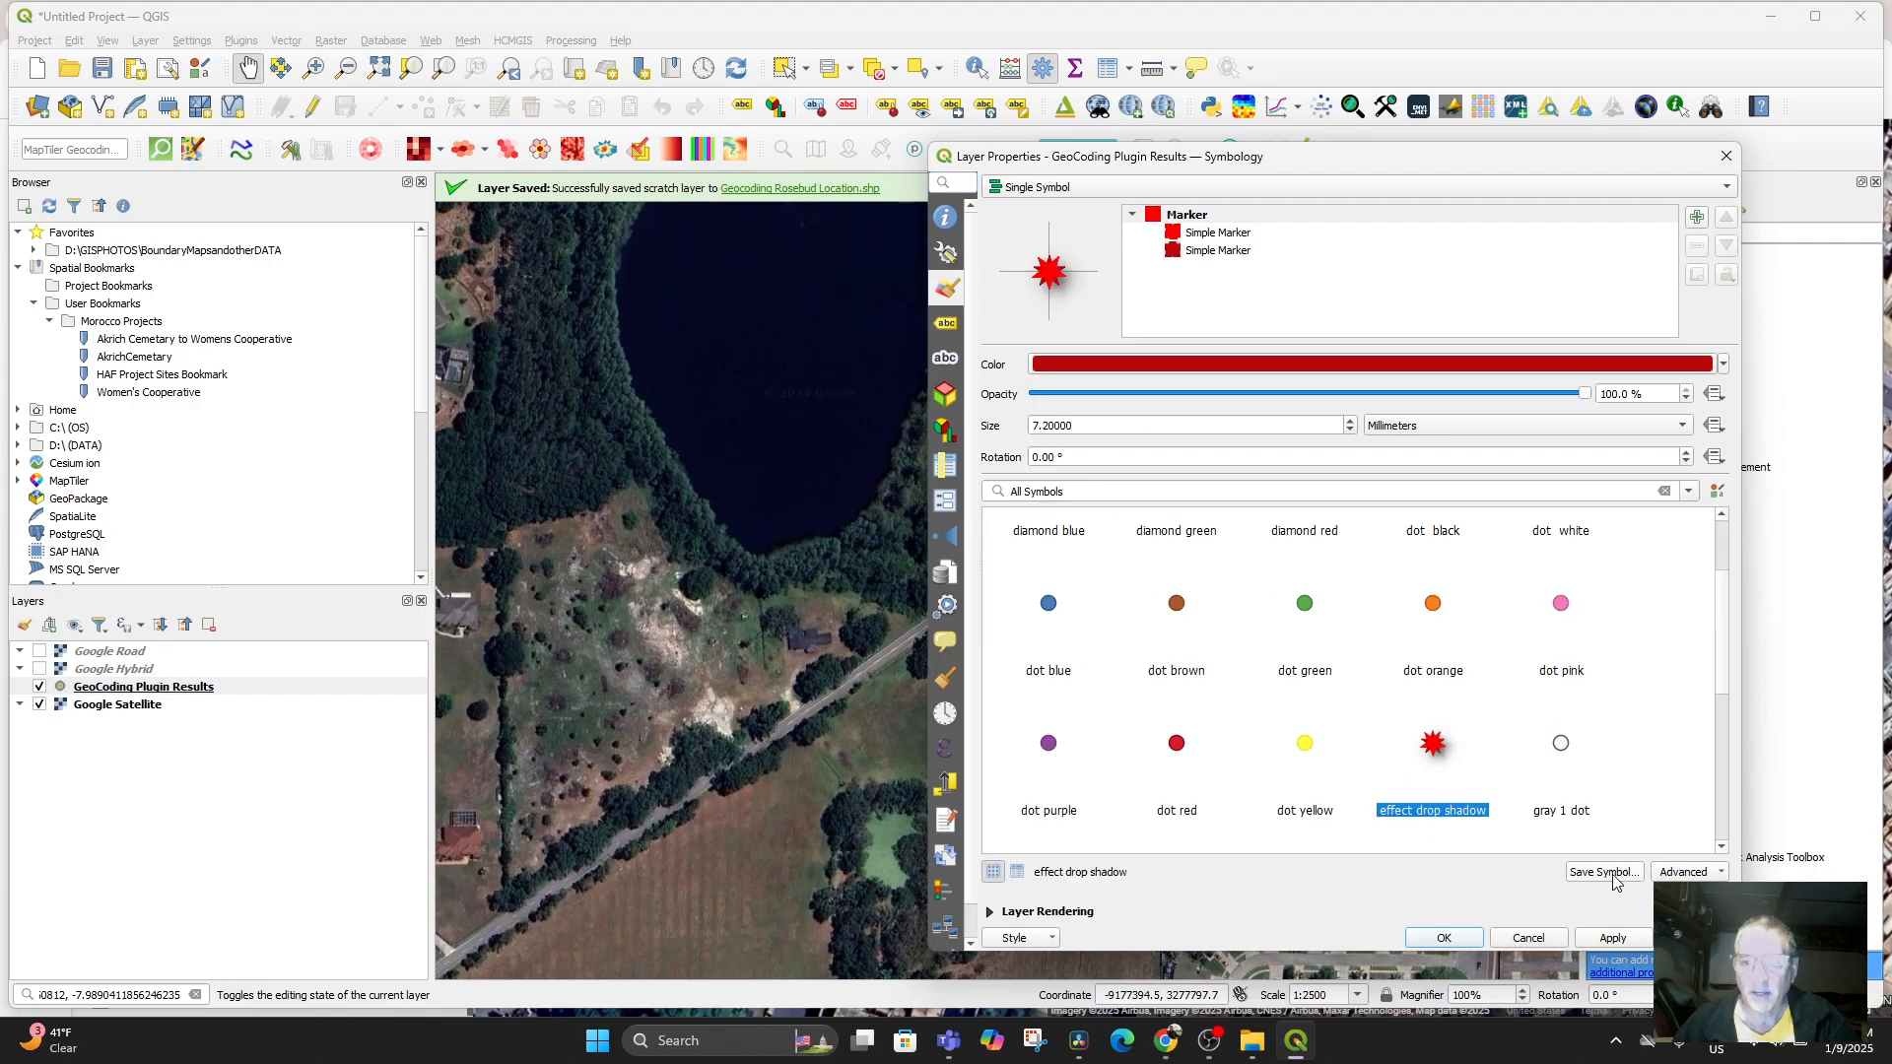
{"action": "left_click", "coordinate": [1474, 941]}
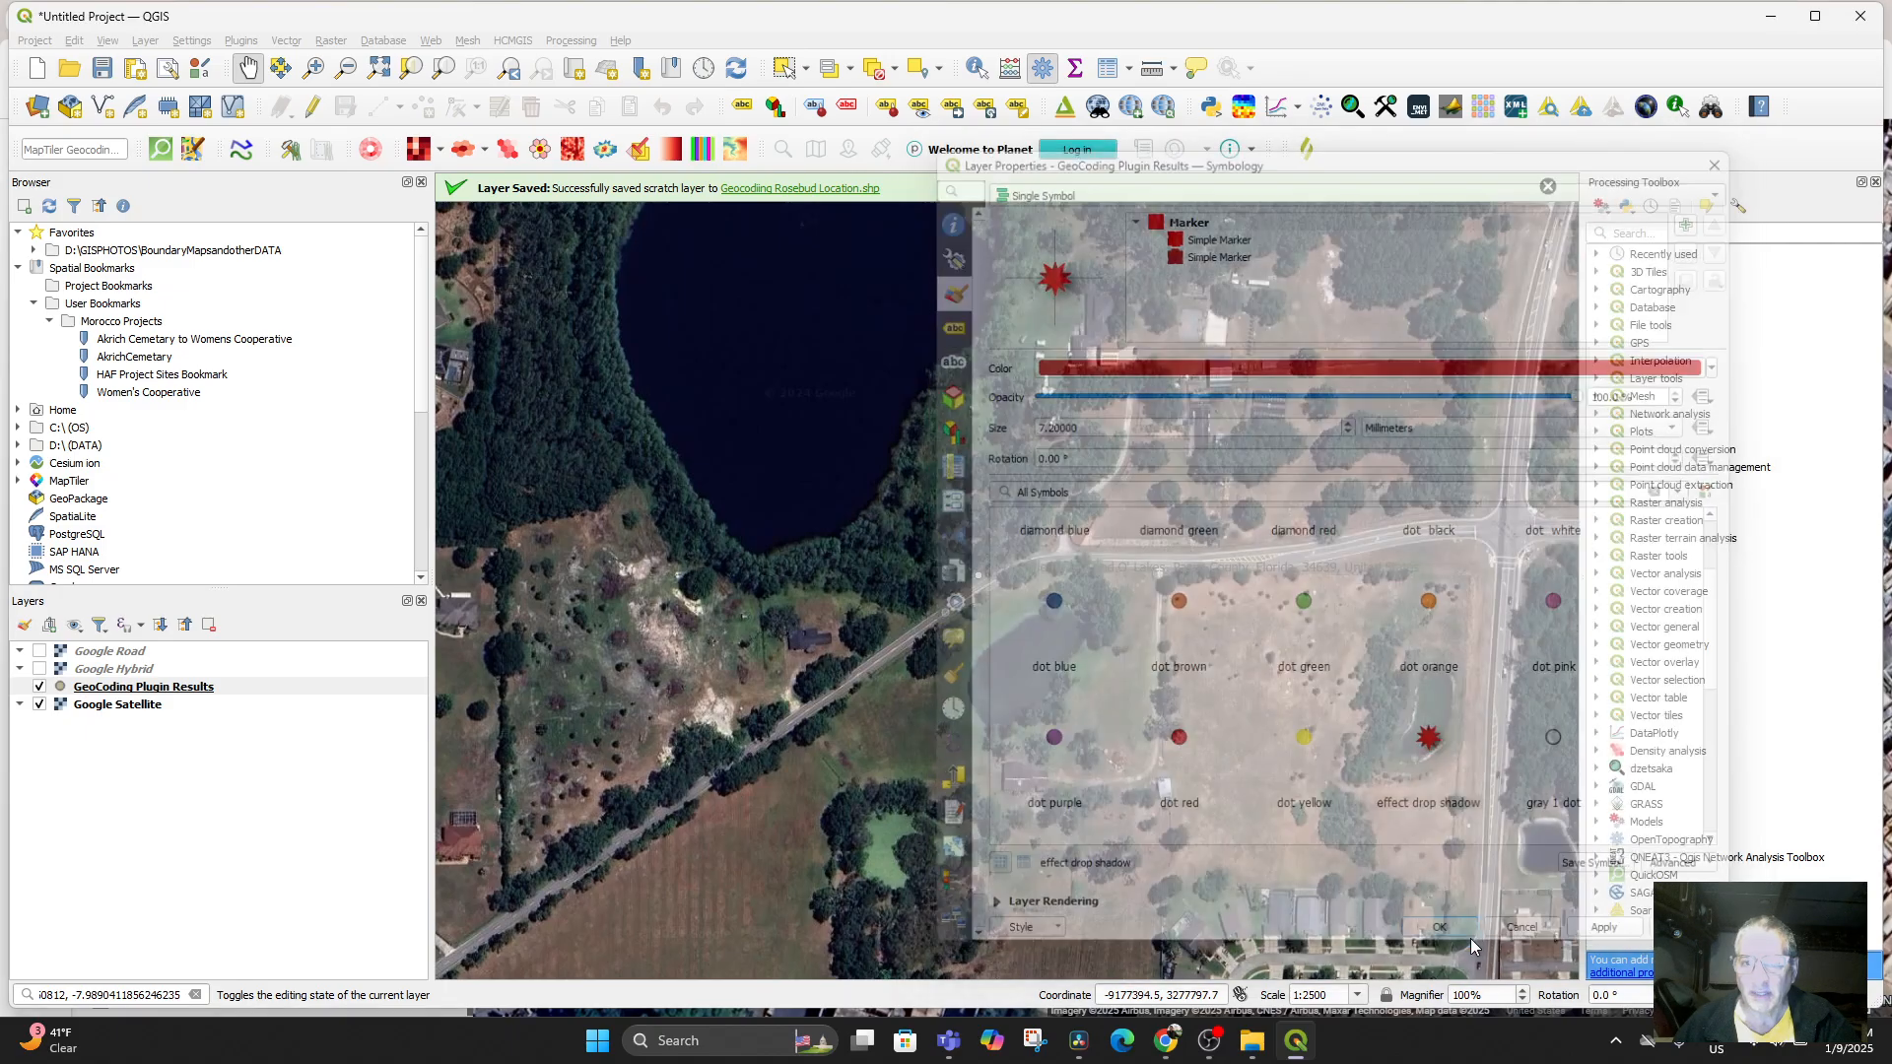
Inspect the restyled geocoded point on the satellite imagery at close range and at regional scale
{"action": "scroll", "coordinate": [1020, 597], "scroll_direction": "up", "scroll_amount": 1}
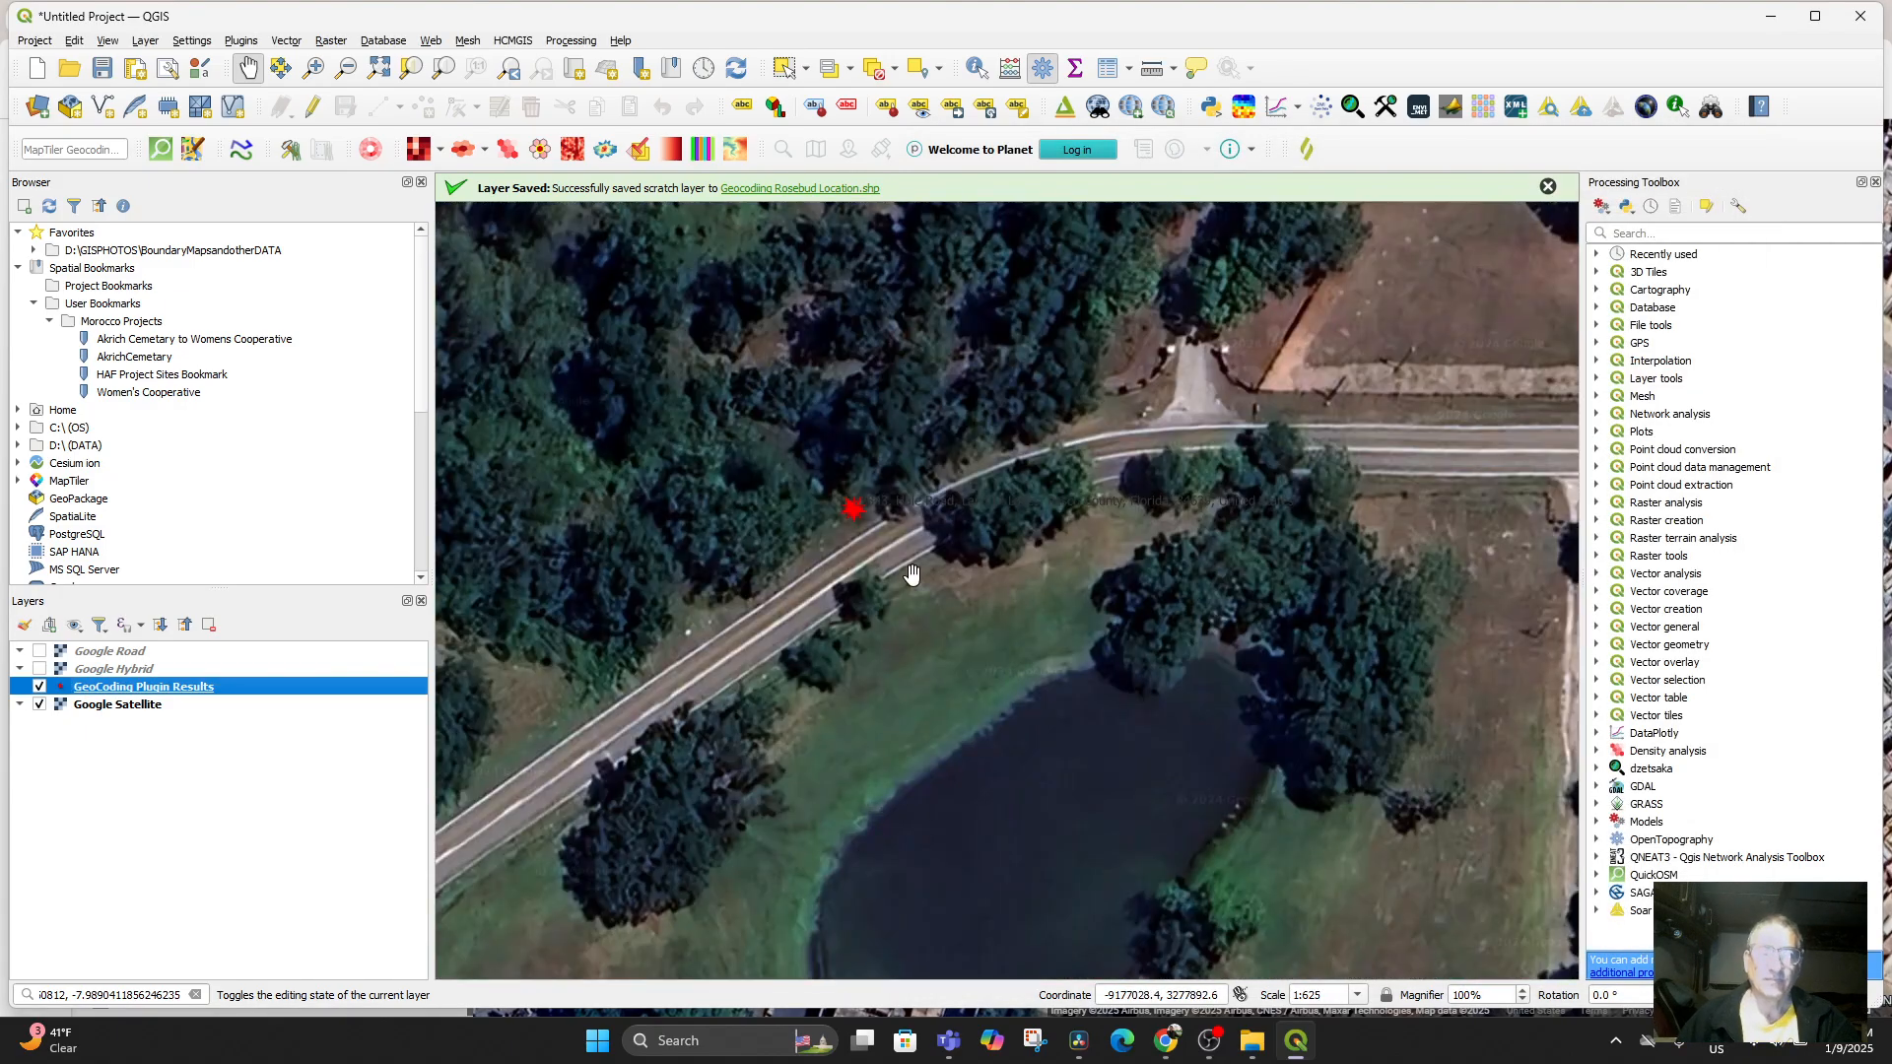
{"action": "scroll", "coordinate": [912, 575], "scroll_direction": "down", "scroll_amount": 2}
{"action": "scroll", "coordinate": [1042, 648], "scroll_direction": "down", "scroll_amount": 2}
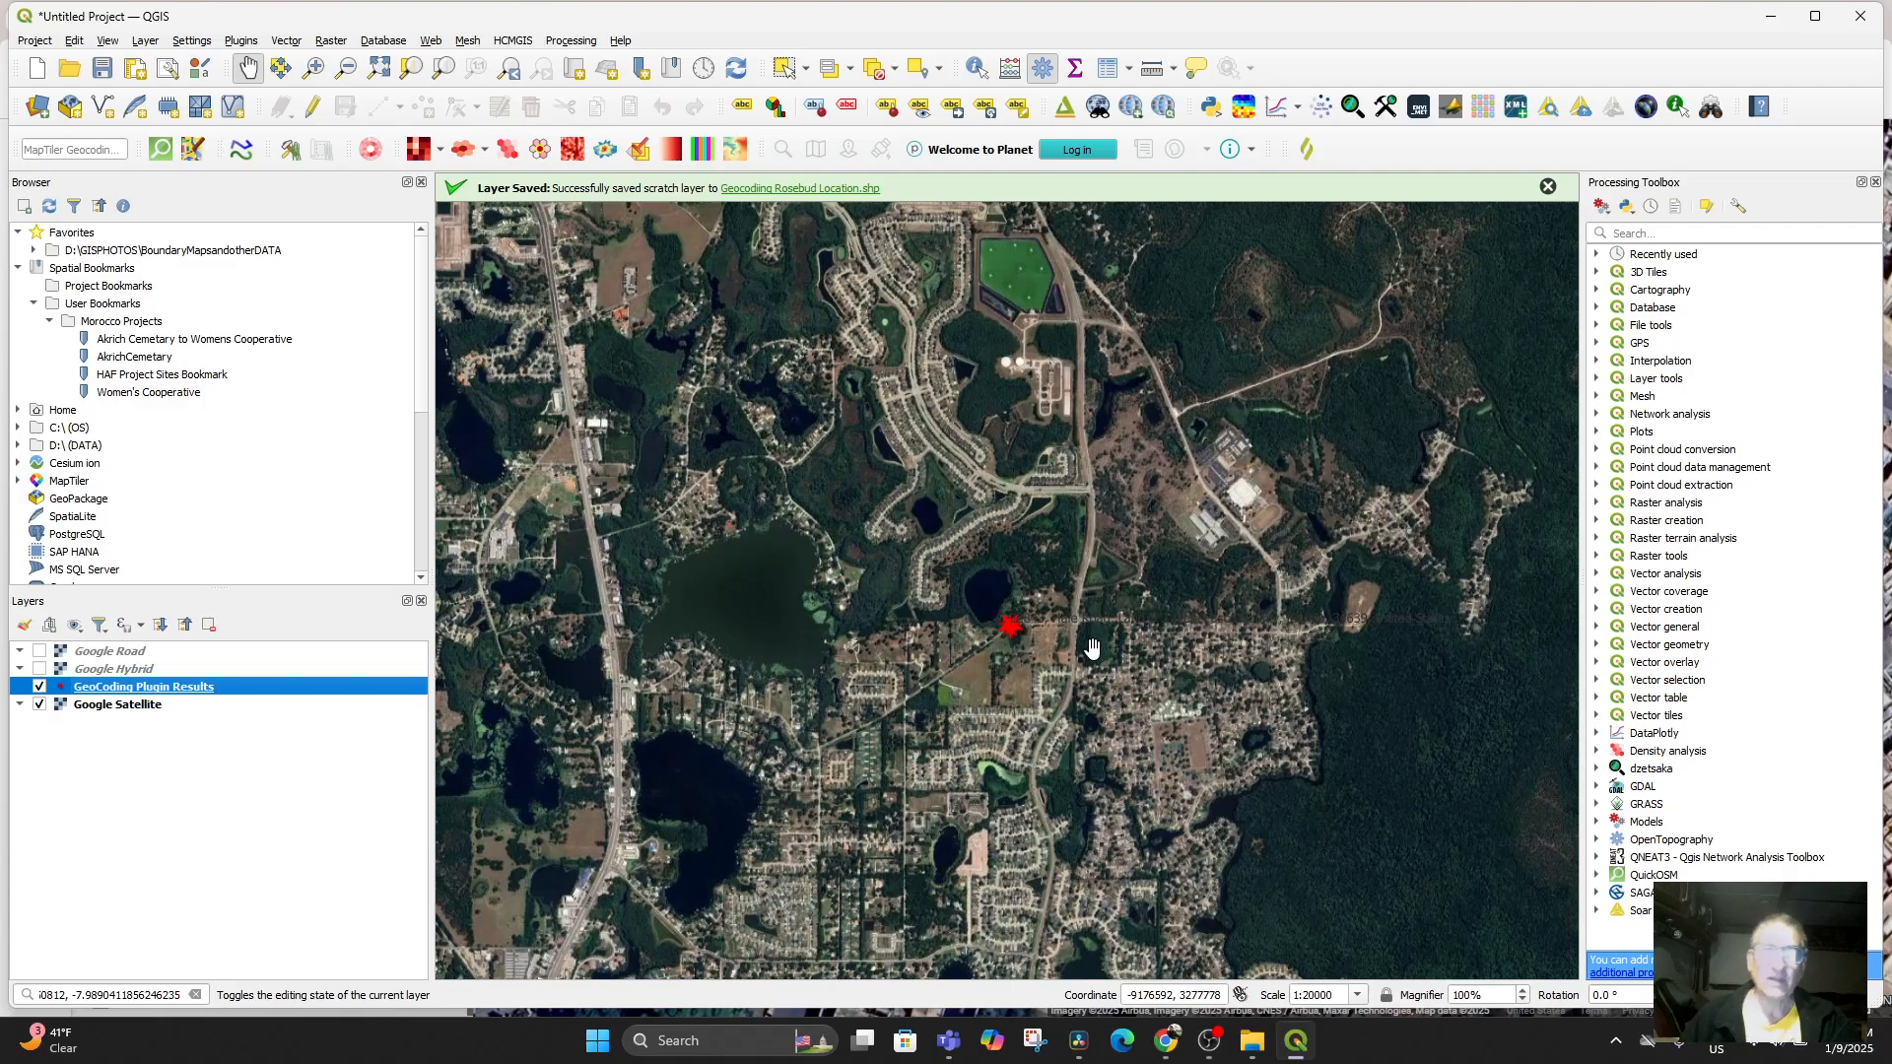
{"action": "scroll", "coordinate": [1092, 642], "scroll_direction": "down", "scroll_amount": 1}
{"action": "scroll", "coordinate": [1092, 647], "scroll_direction": "down", "scroll_amount": 2}
{"action": "left_click_drag", "start_coordinate": [1162, 612], "coordinate": [938, 612]}
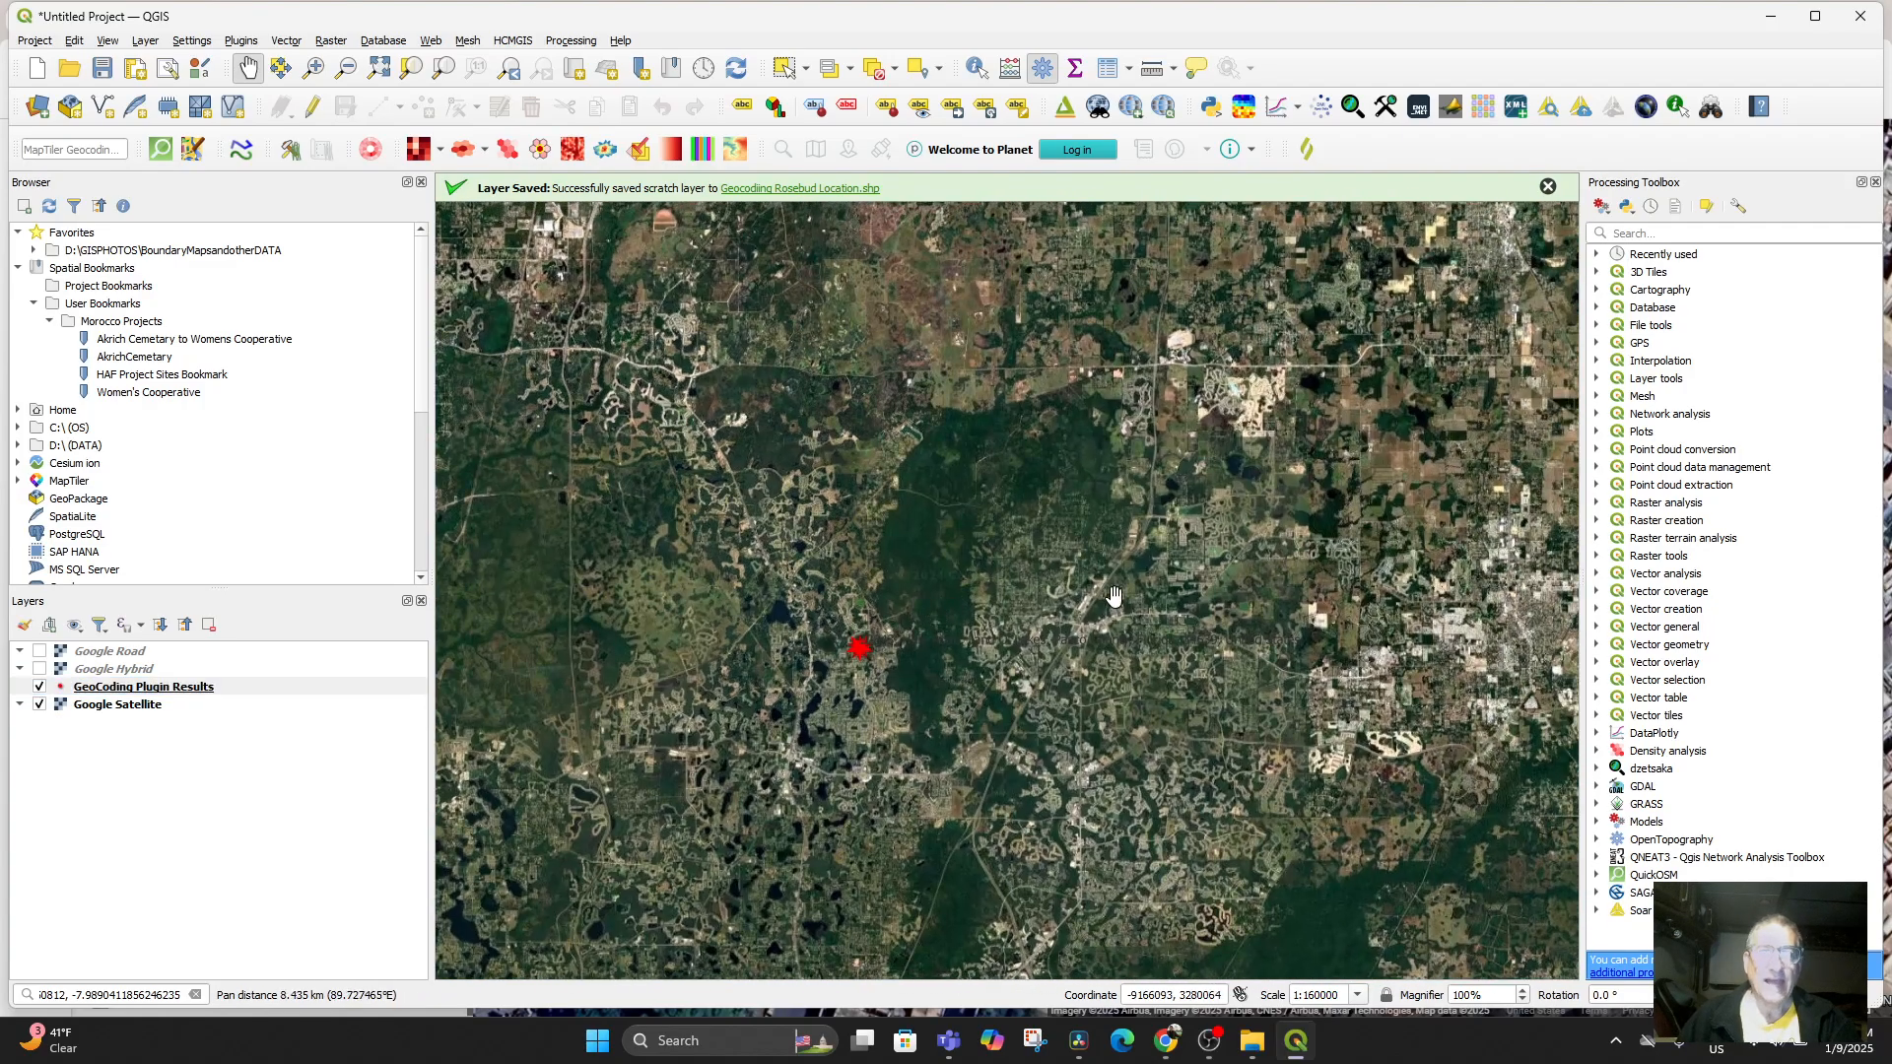
Frame the geocoded point and the lake and neighbourhood north of it at 1:5000 scale
{"action": "scroll", "coordinate": [818, 692], "scroll_direction": "up", "scroll_amount": 1}
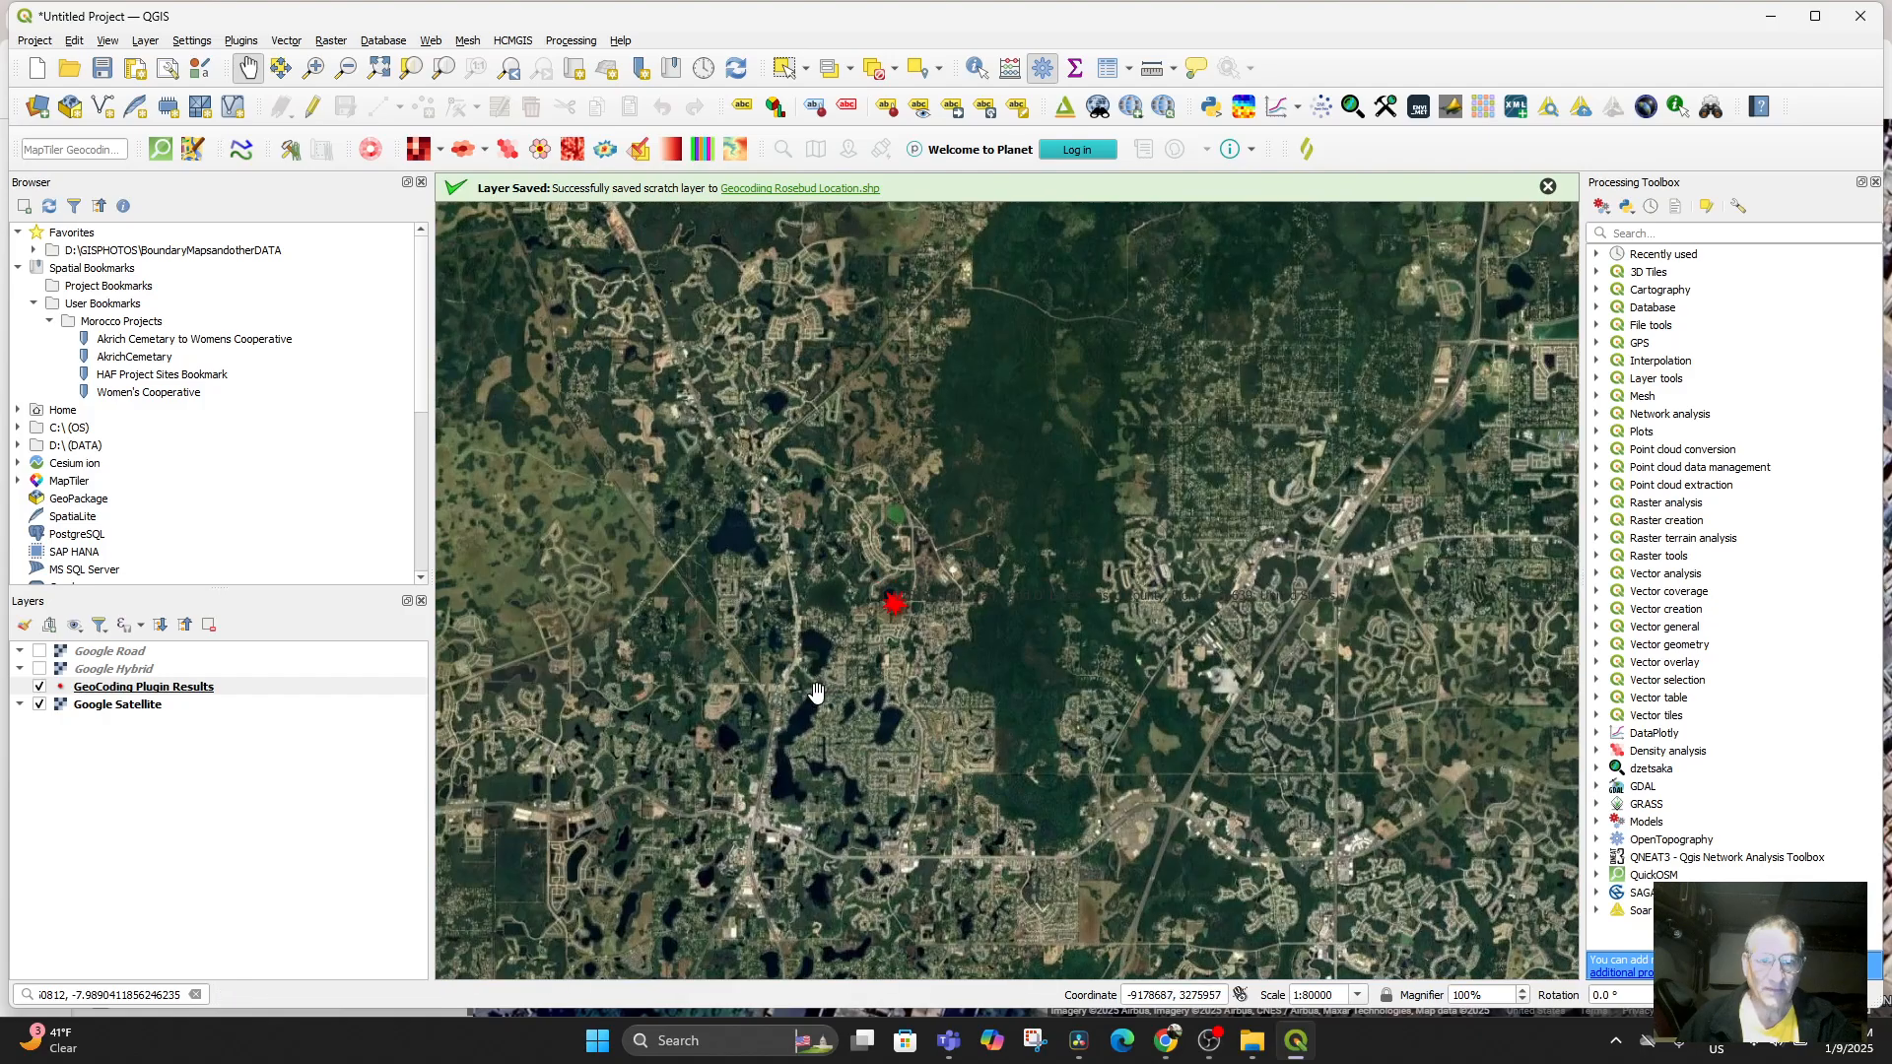
{"action": "scroll", "coordinate": [824, 651], "scroll_direction": "up", "scroll_amount": 2}
{"action": "left_click_drag", "start_coordinate": [844, 523], "coordinate": [716, 741]}
{"action": "scroll", "coordinate": [773, 697], "scroll_direction": "up", "scroll_amount": 2}
{"action": "left_click_drag", "start_coordinate": [890, 611], "coordinate": [485, 761]}
{"action": "left_click_drag", "start_coordinate": [731, 711], "coordinate": [600, 716]}
{"action": "mouse_move", "coordinate": [1138, 742]}
{"action": "left_mouse_down"}
{"action": "mouse_move", "coordinate": [1054, 736]}
{"action": "mouse_move", "coordinate": [1114, 751]}
{"action": "left_mouse_up"}
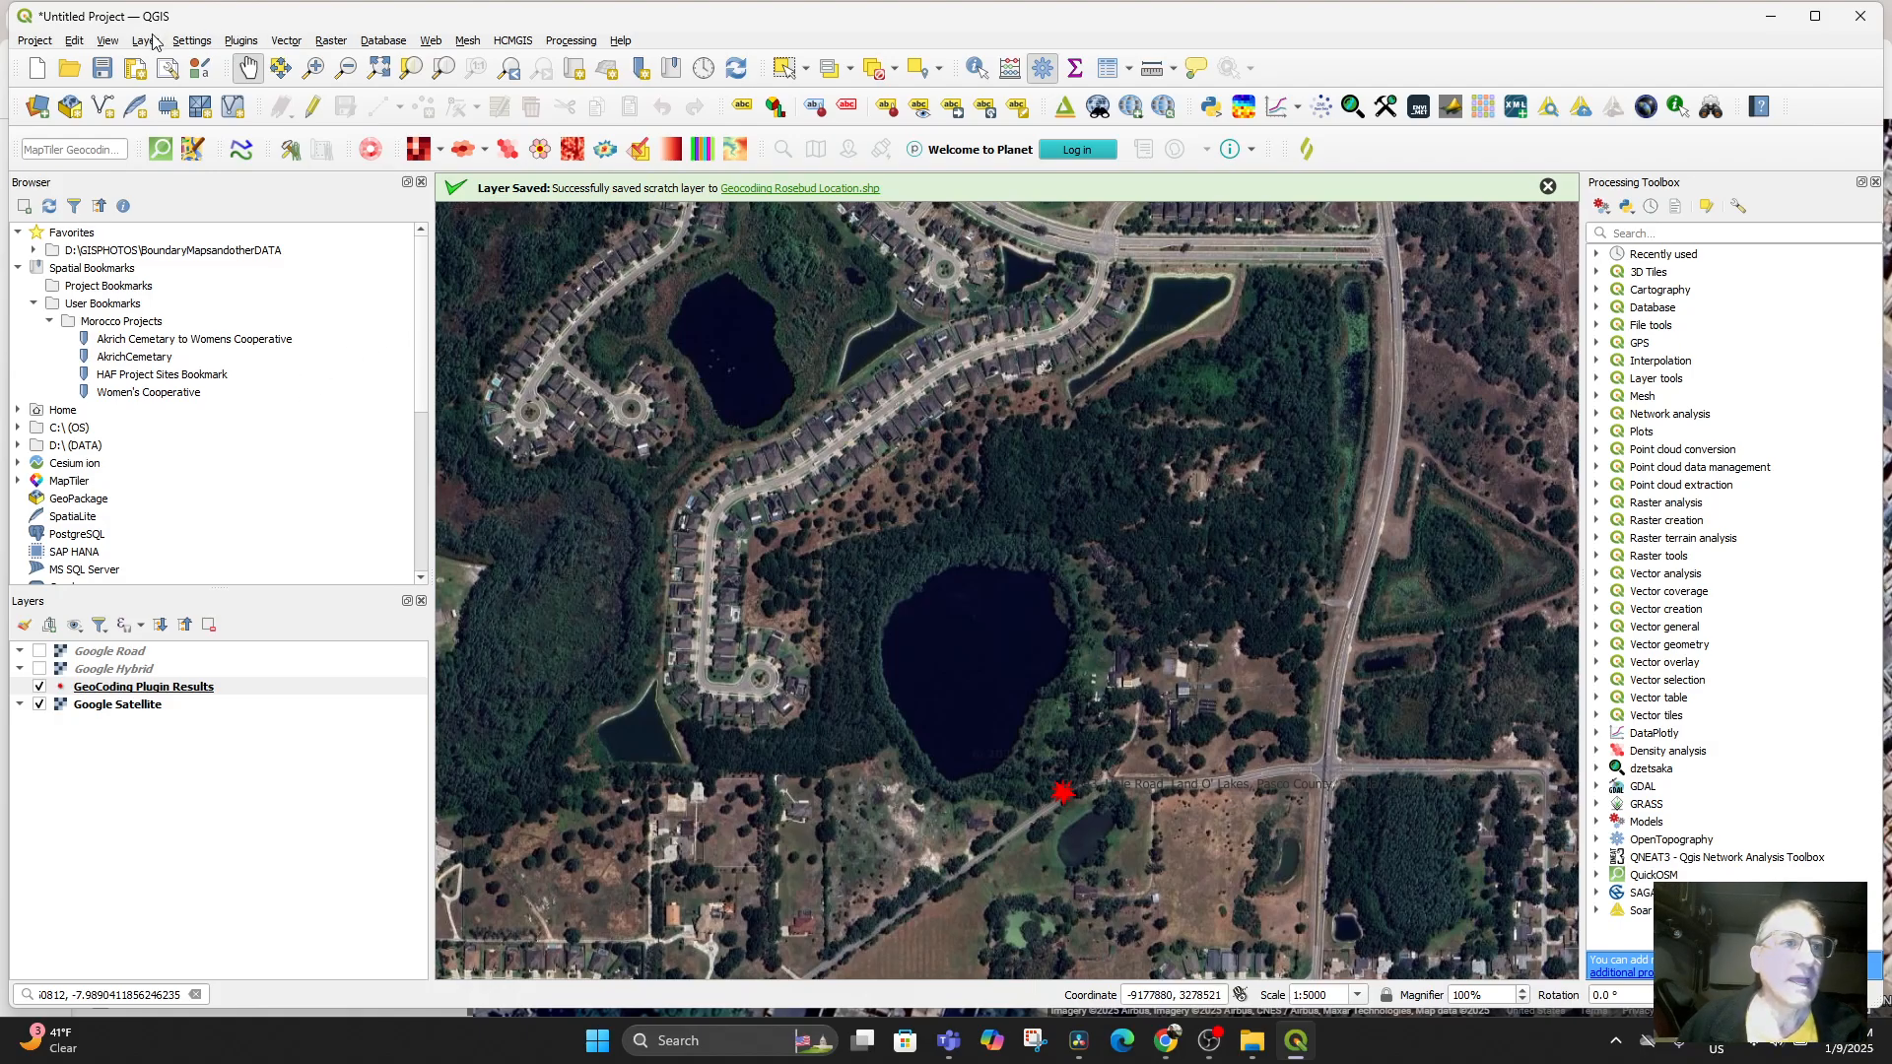
{"action": "left_click", "coordinate": [108, 42]}
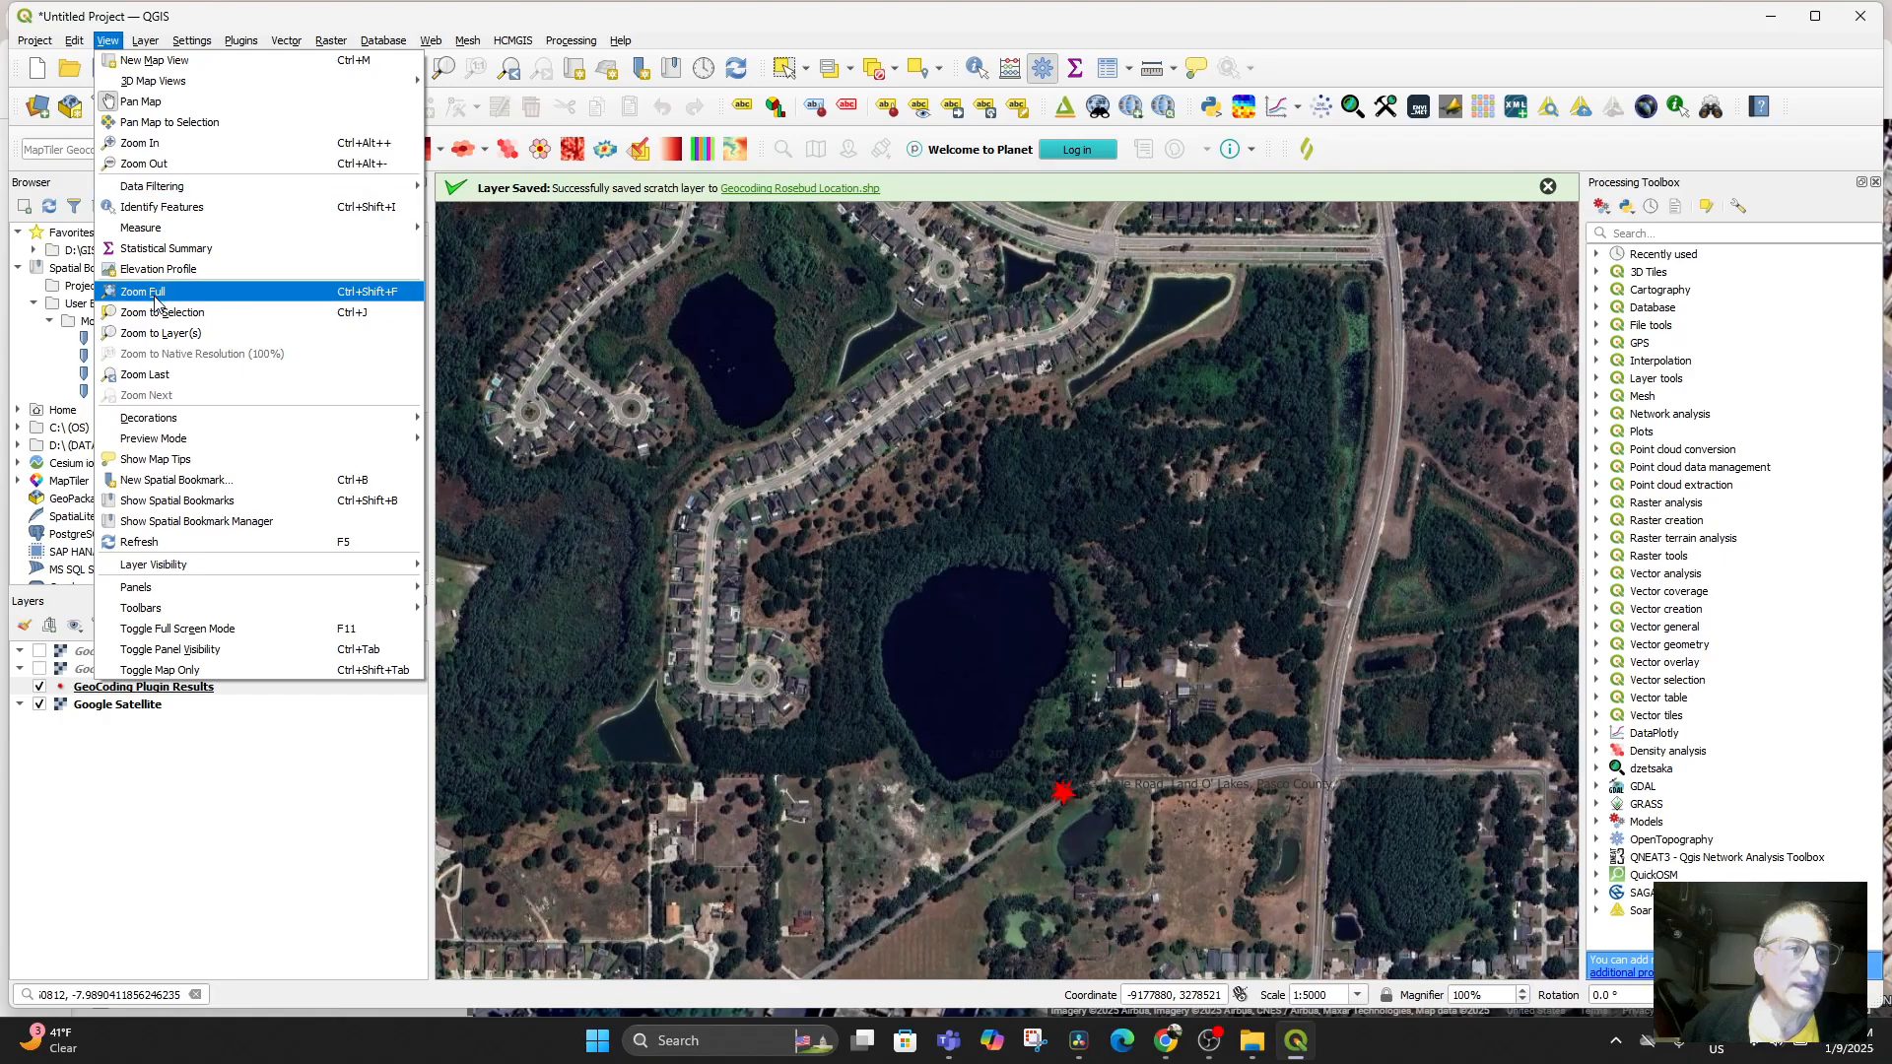
{"action": "left_click", "coordinate": [203, 486]}
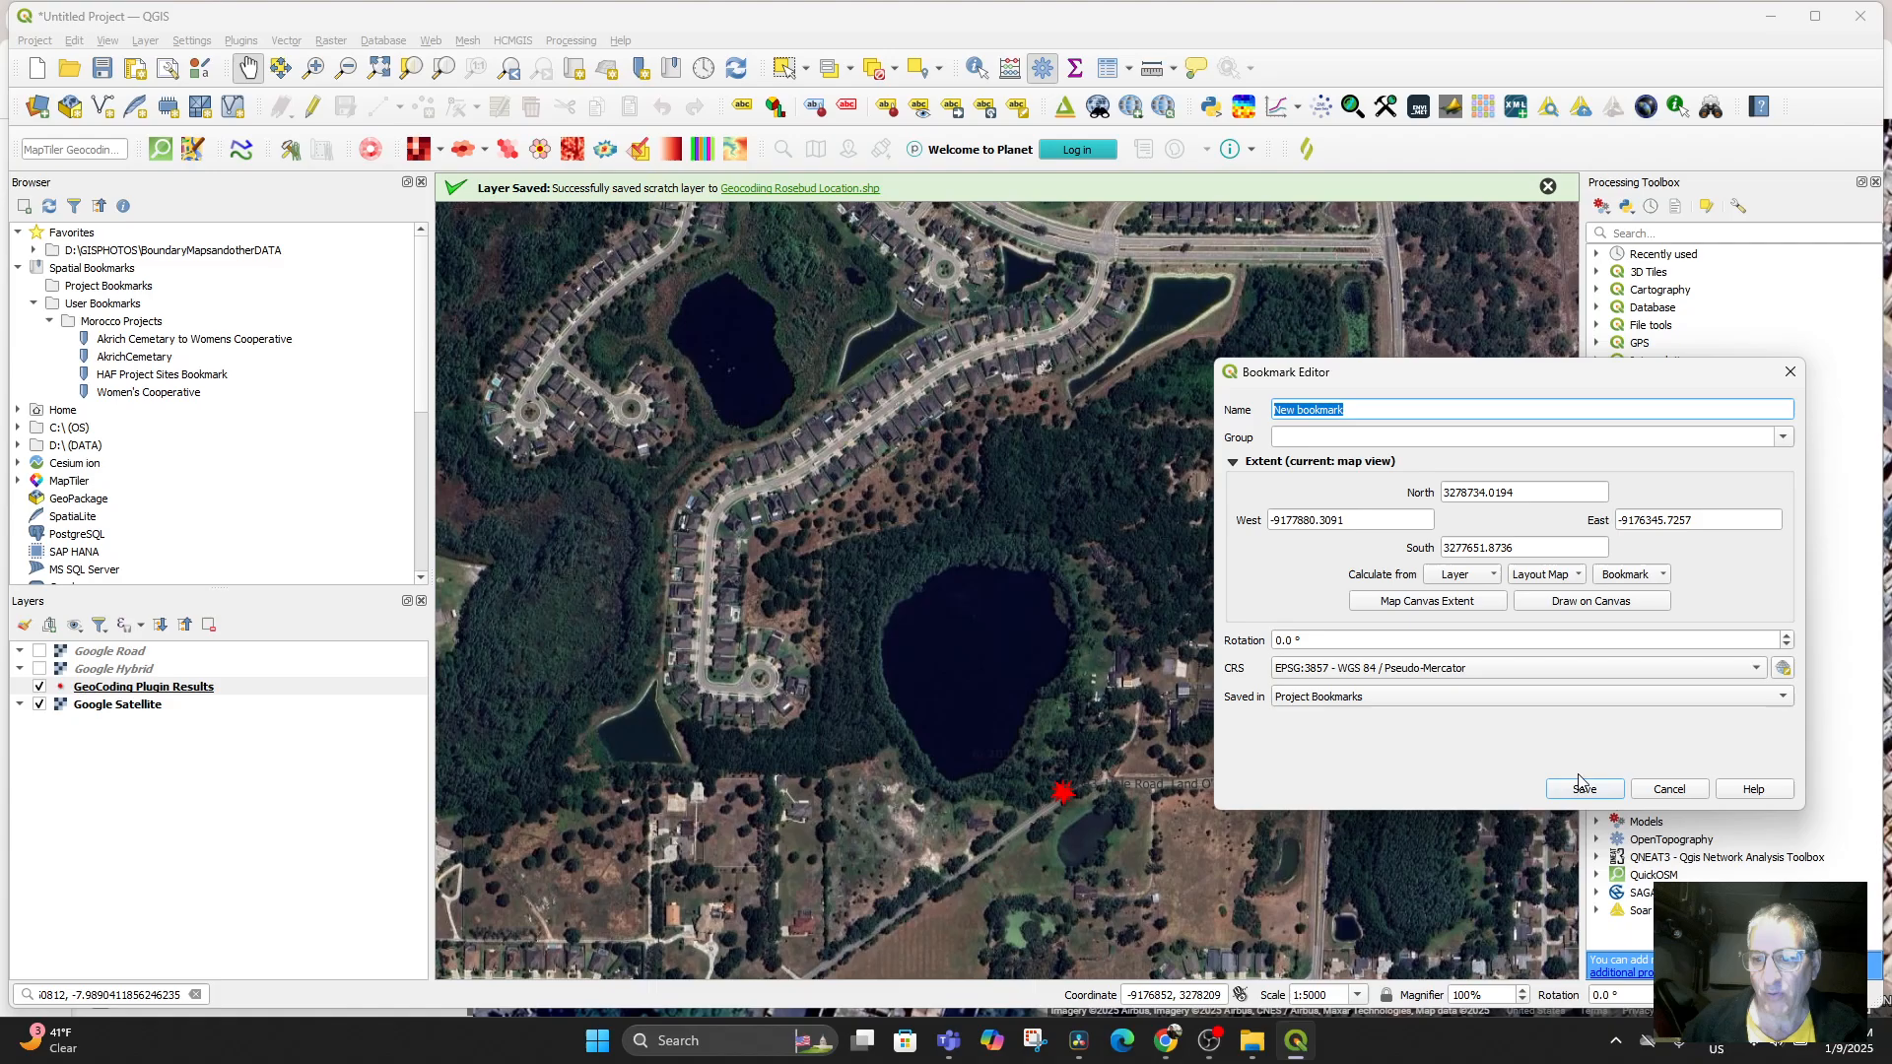
{"action": "left_click", "coordinate": [1669, 789]}
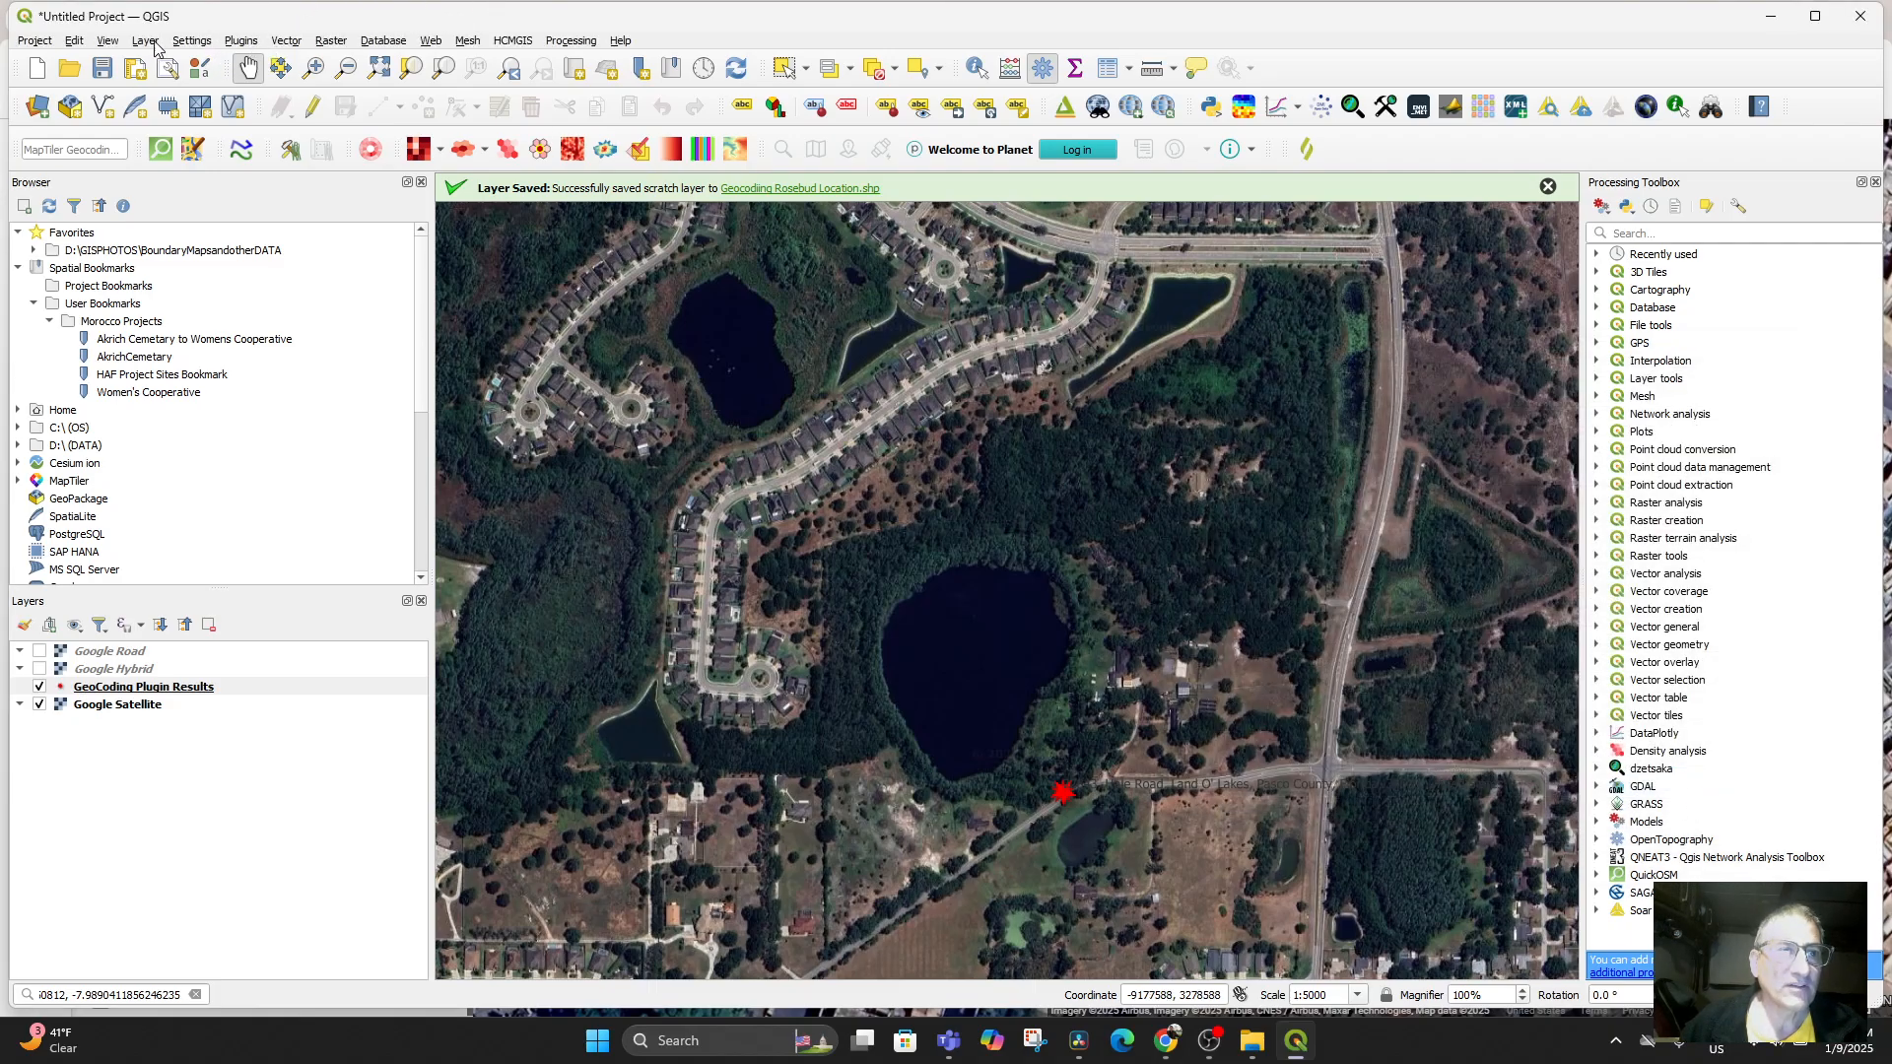
Show the spatial bookmarks in the Browser and open the Spatial Bookmark Manager
{"action": "left_click", "coordinate": [110, 41]}
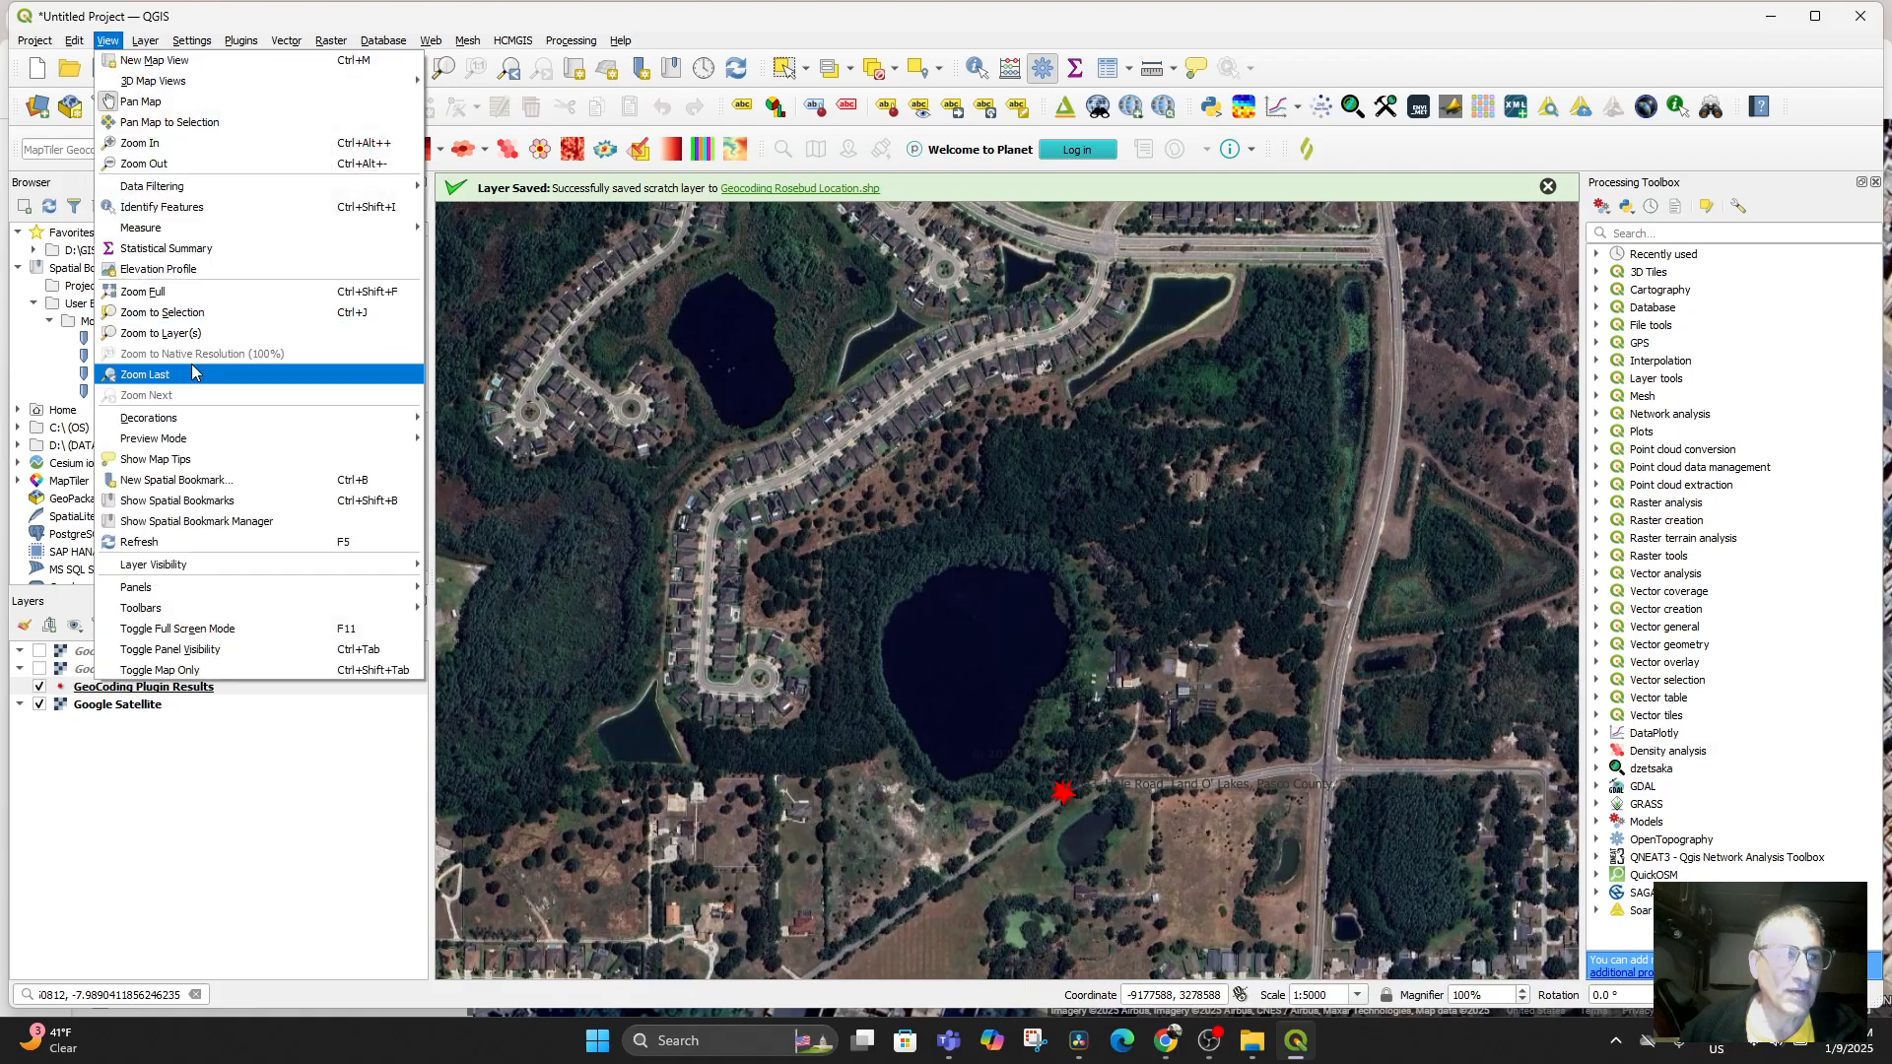
{"action": "left_click", "coordinate": [276, 504]}
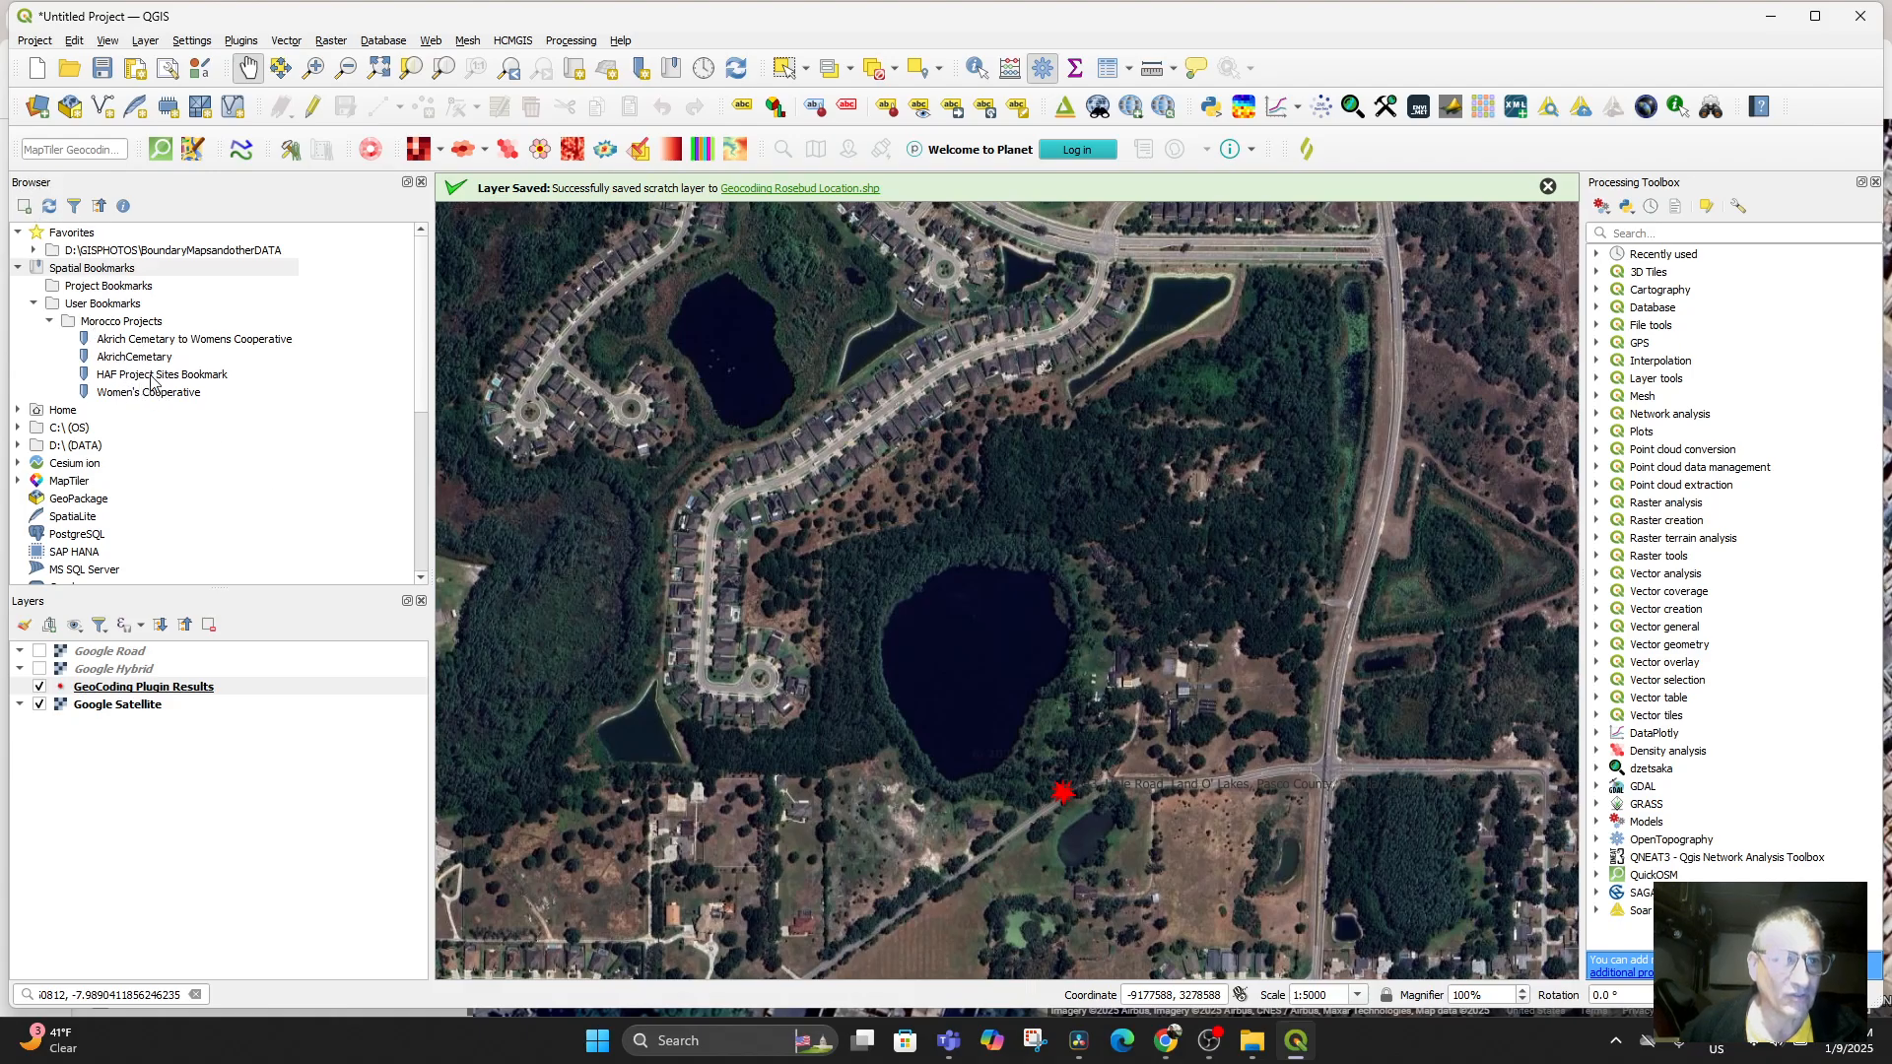
{"action": "left_click", "coordinate": [114, 42]}
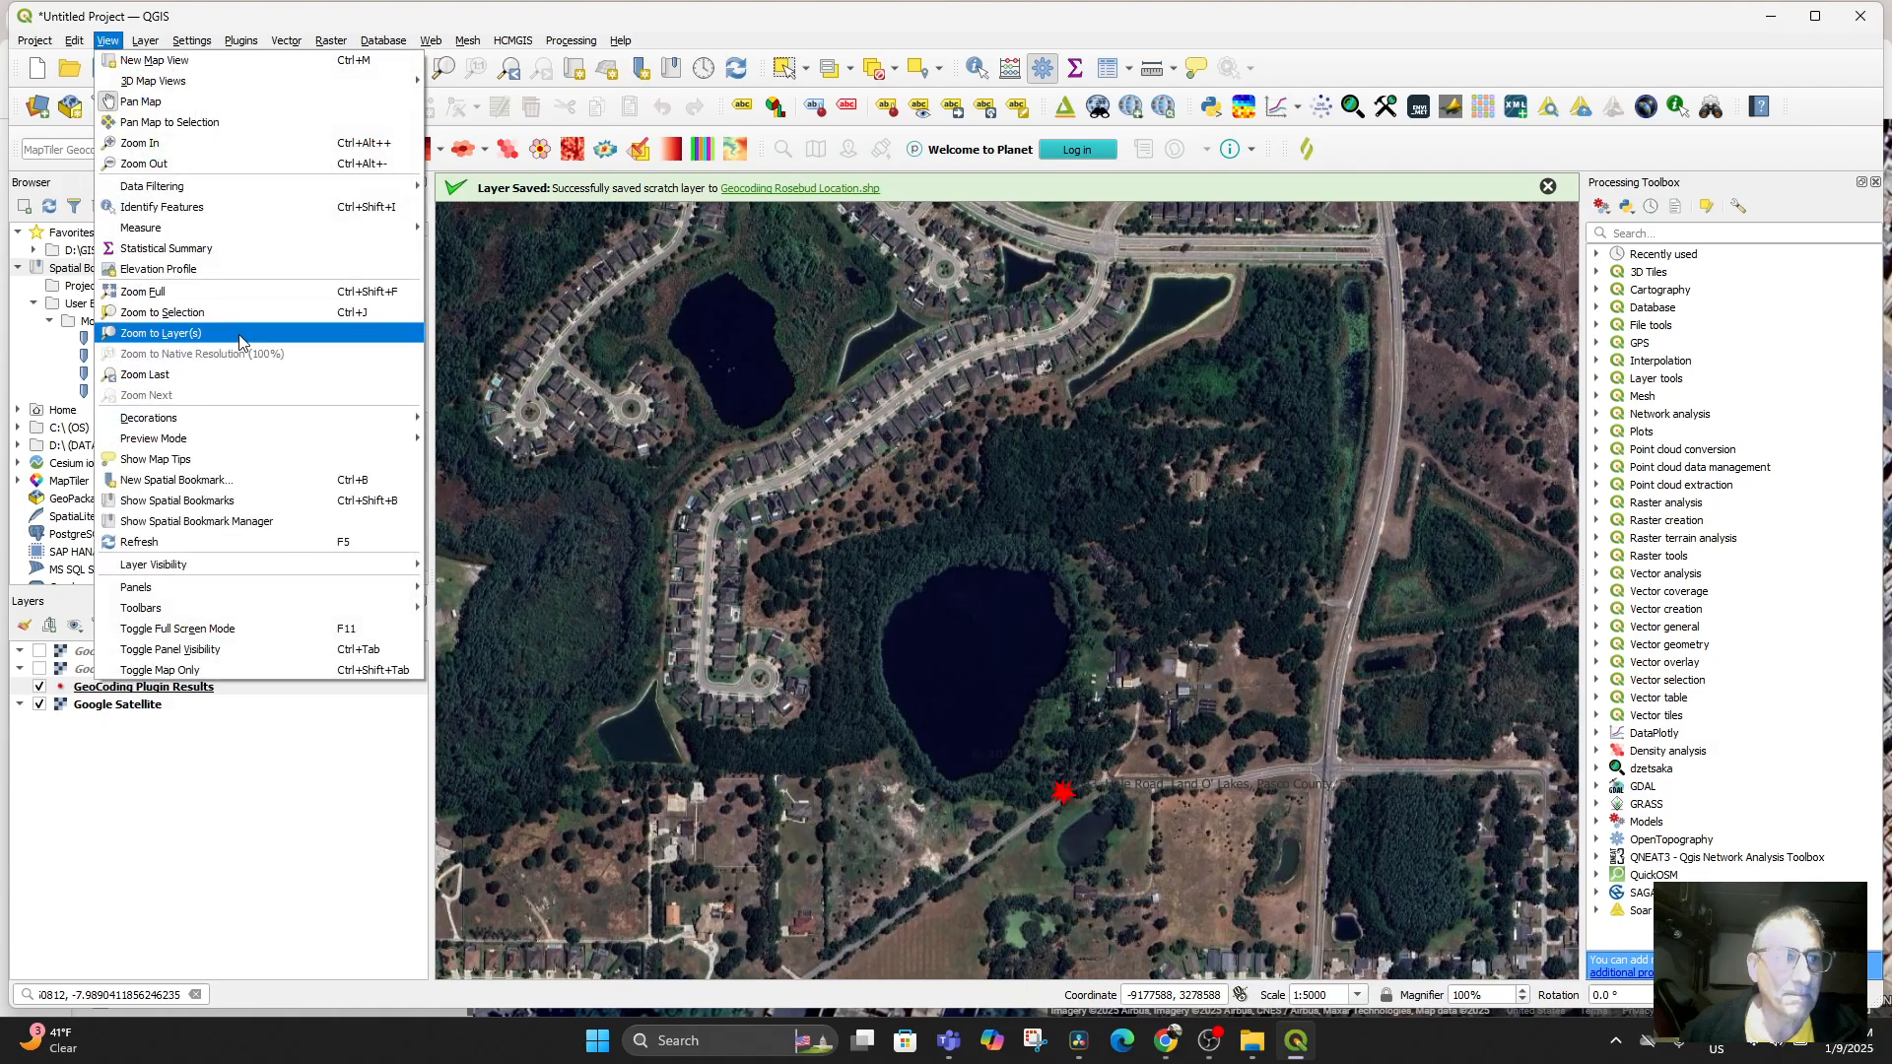
{"action": "left_click", "coordinate": [237, 522]}
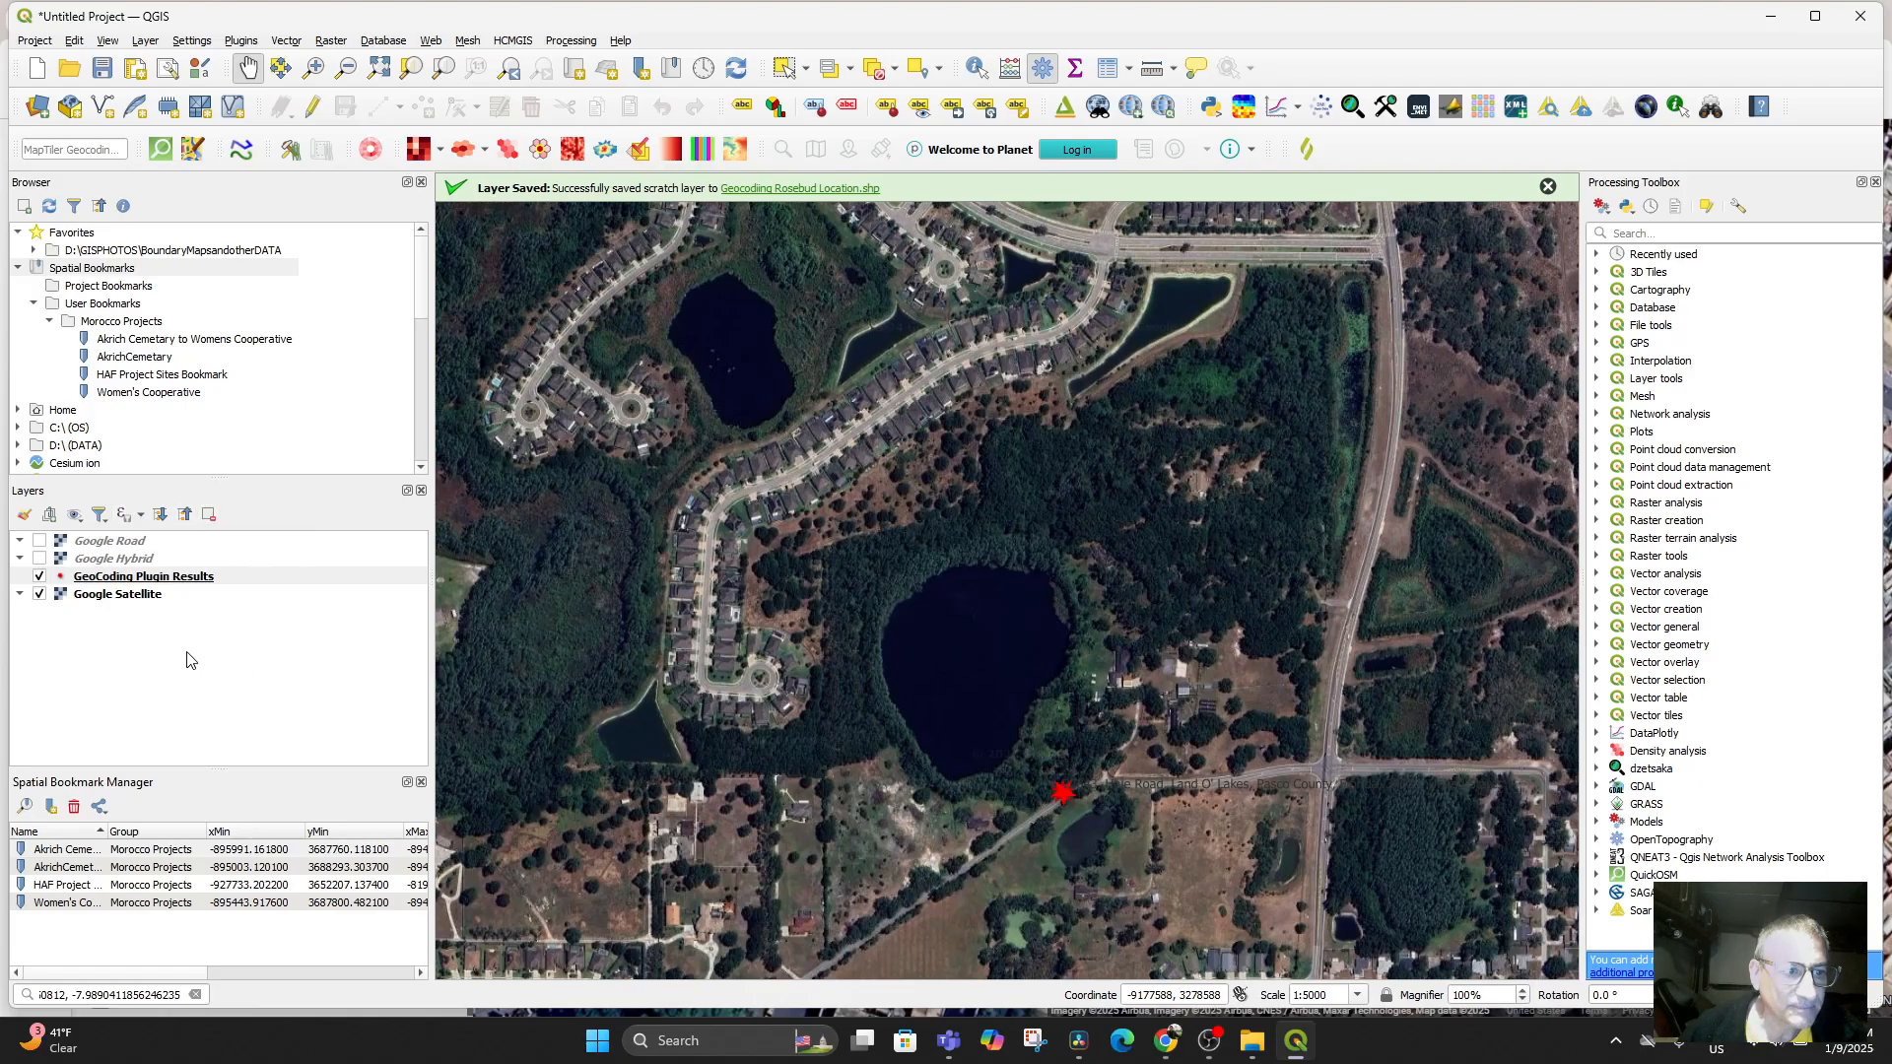
{"action": "right_click", "coordinate": [216, 656]}
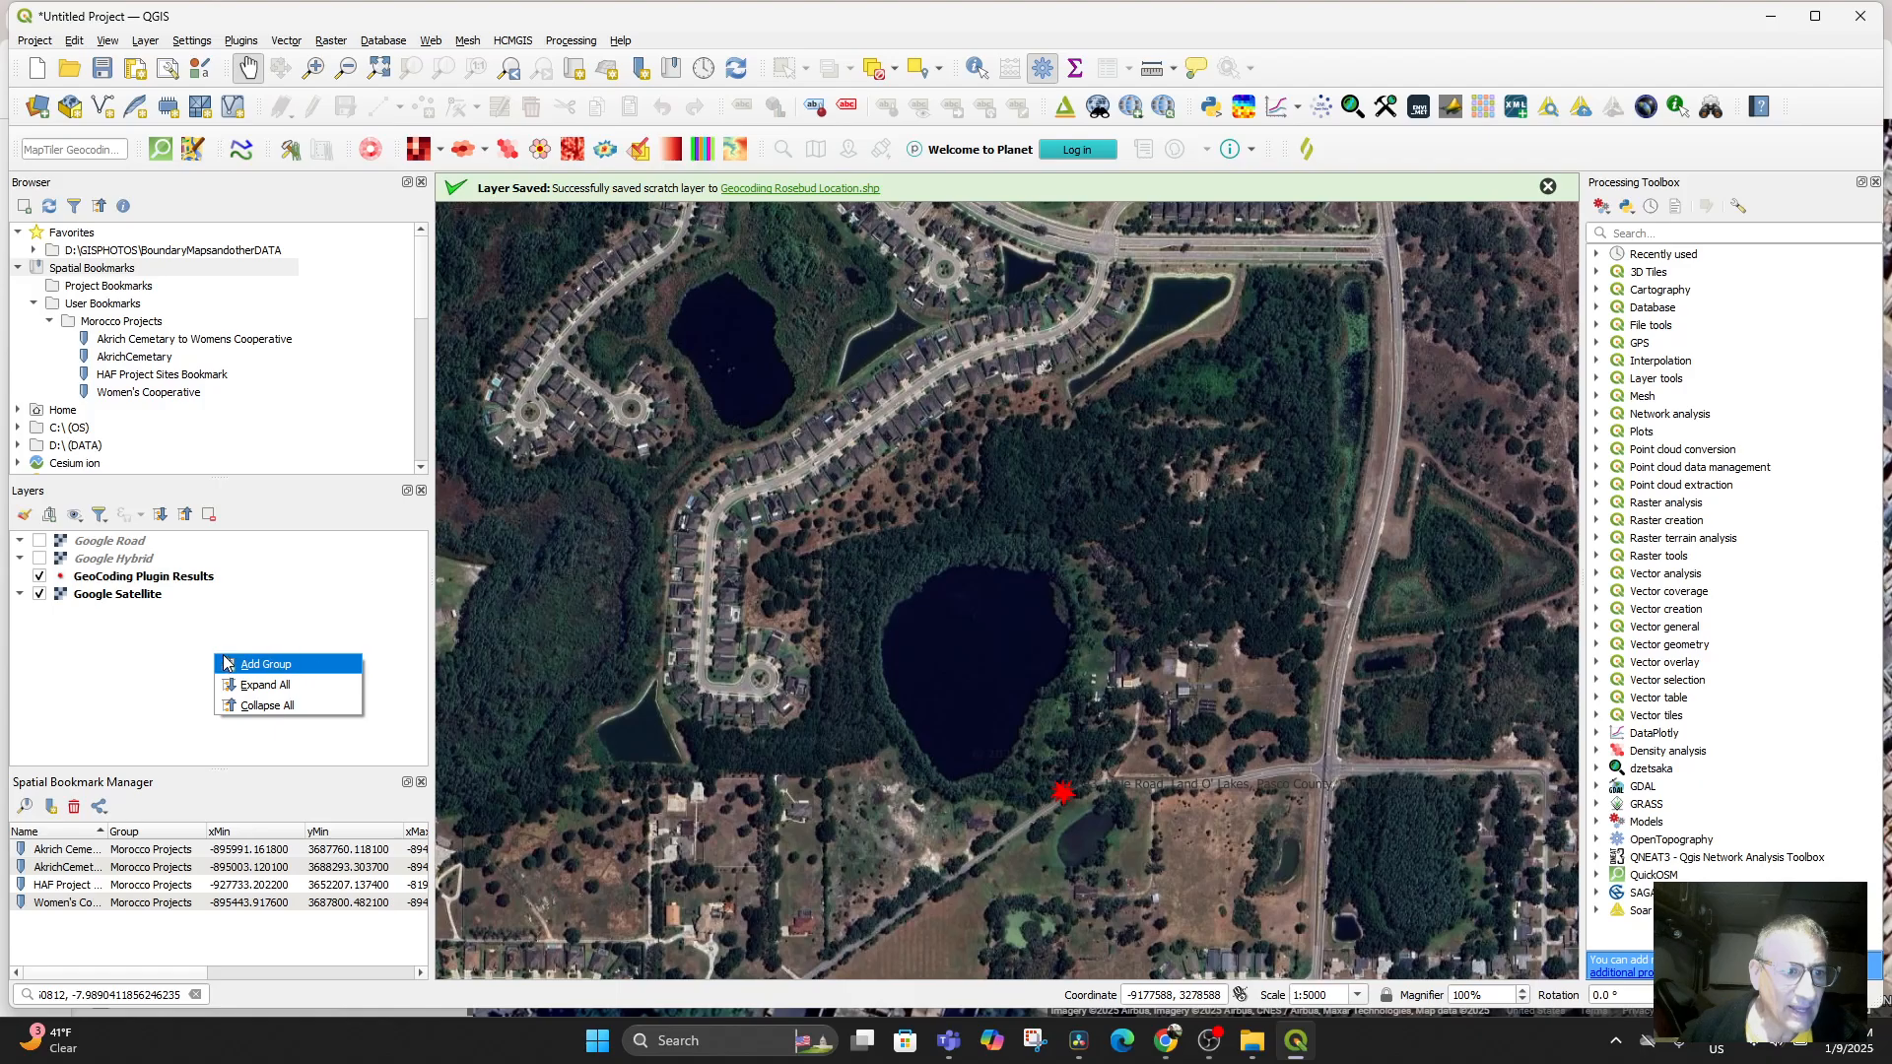
{"action": "left_click", "coordinate": [91, 647]}
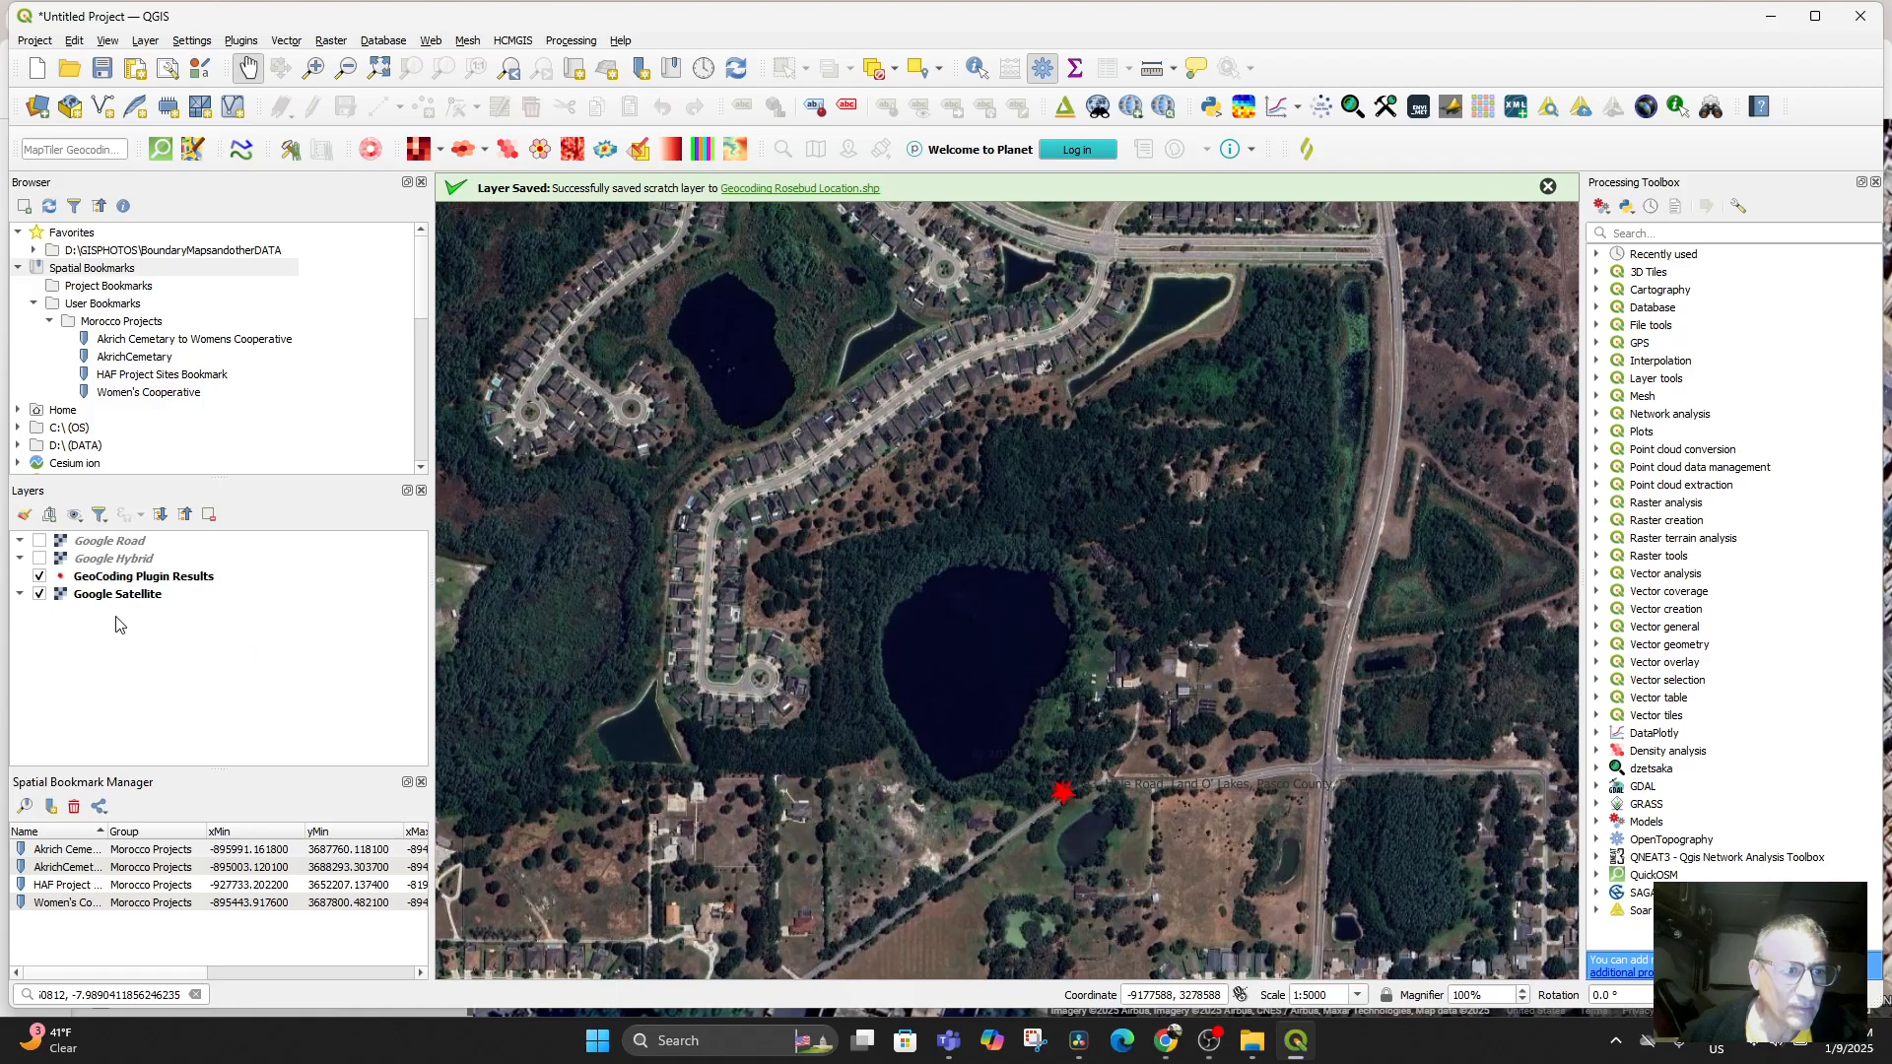
Save the current map extent as a user bookmark named "Rosebud Continuum" in a new group called "US Projects"
{"action": "left_click", "coordinate": [49, 807]}
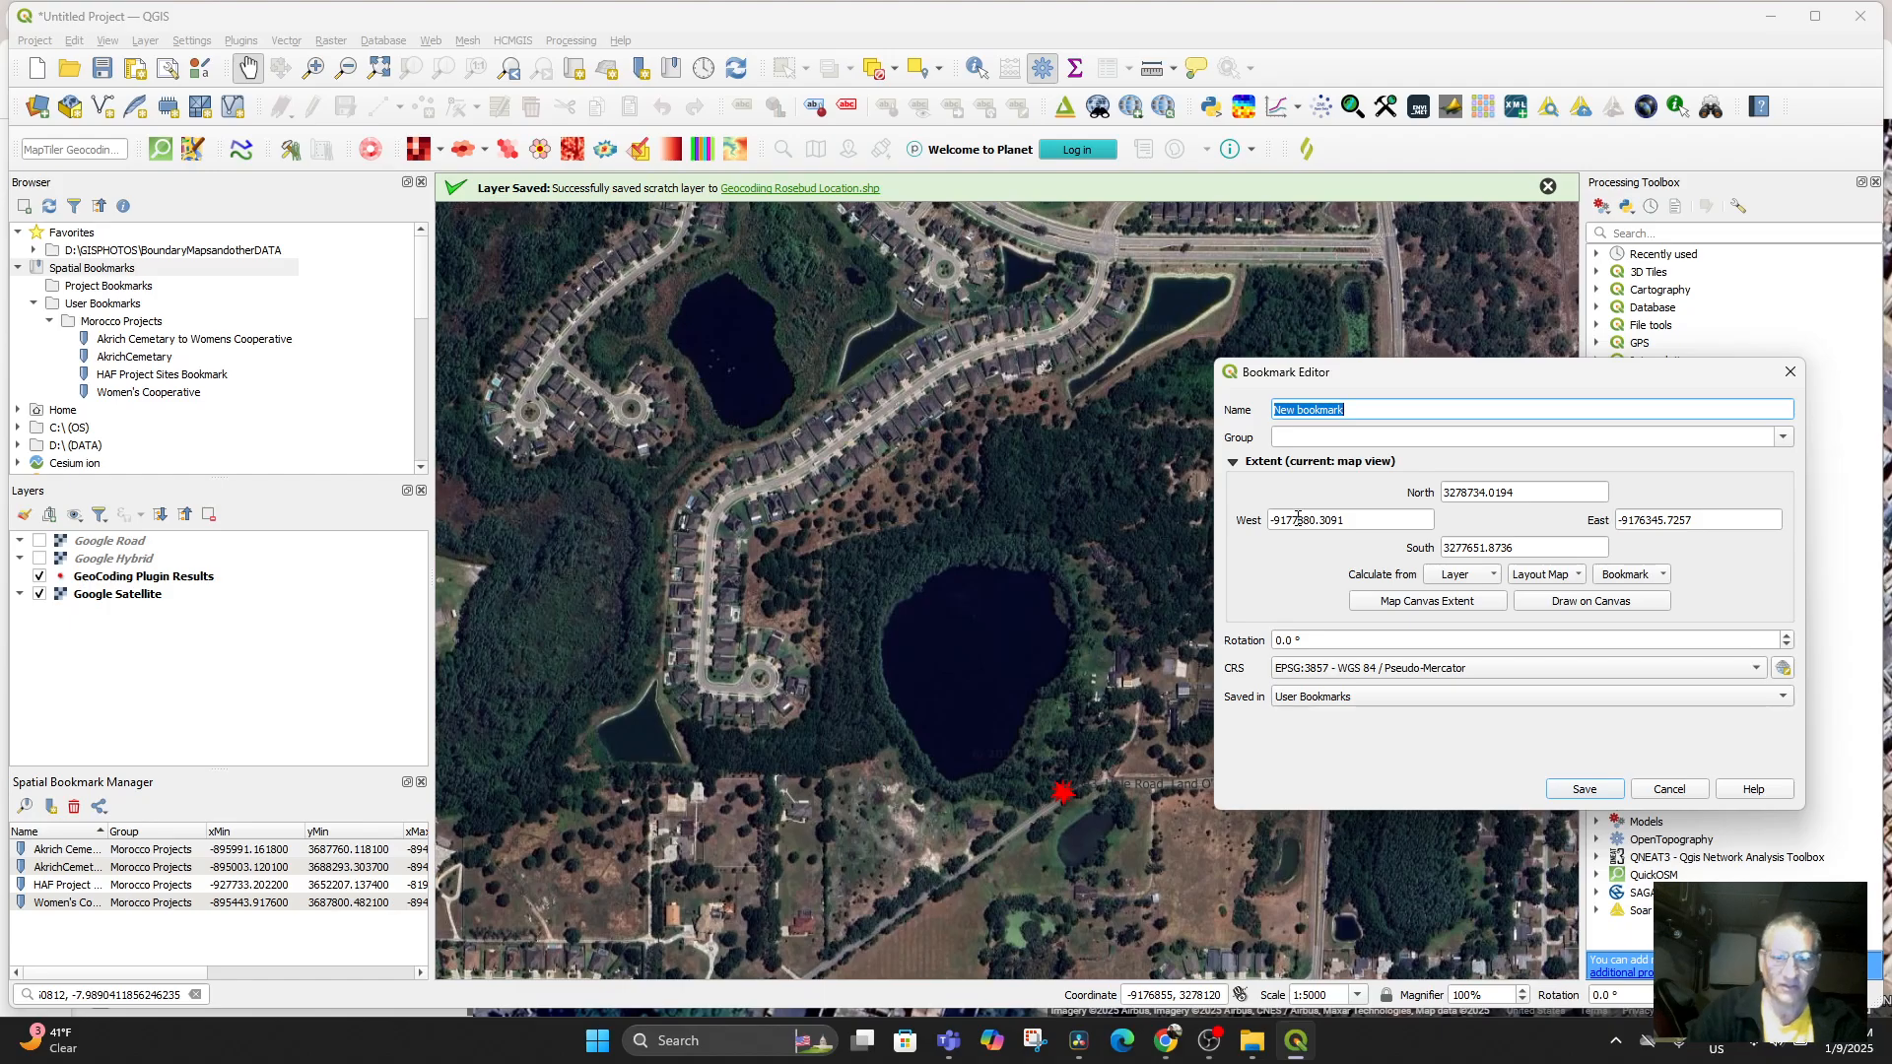
{"action": "type", "text": "Rosebud Continuum"}
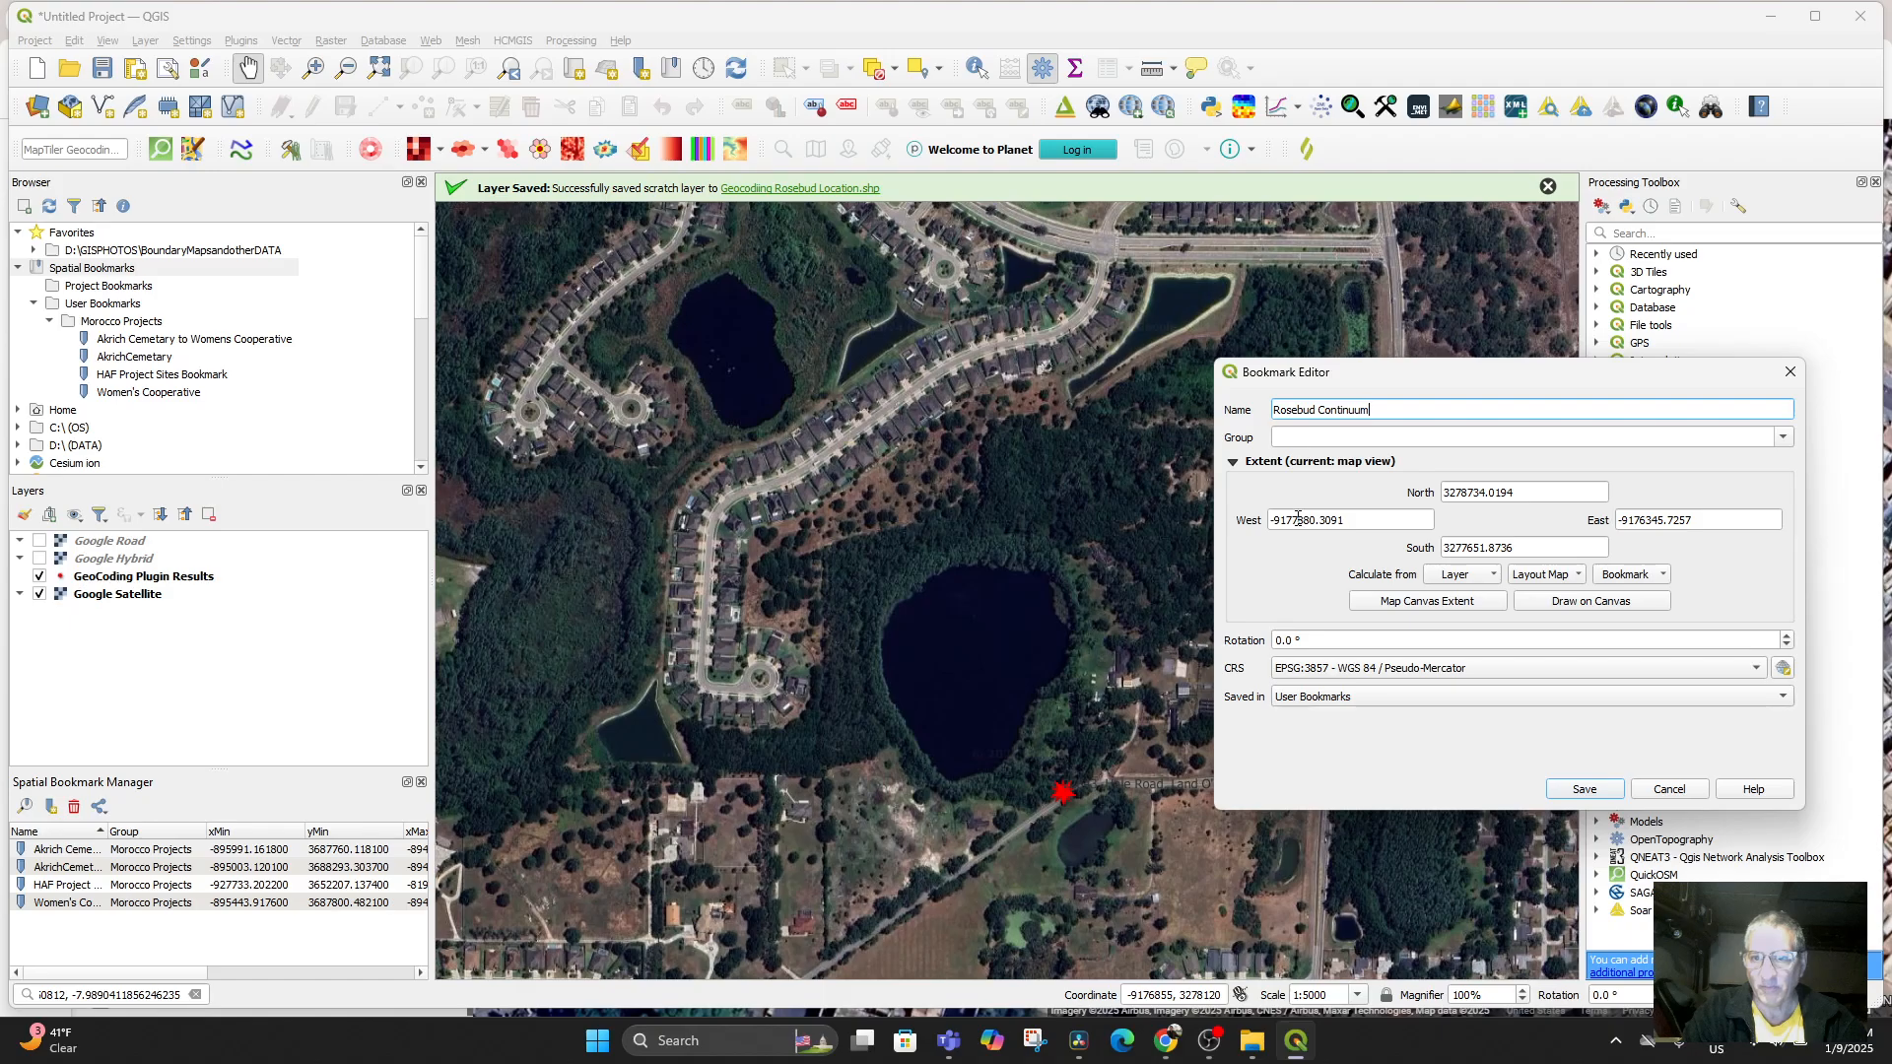
{"action": "left_click", "coordinate": [1378, 441]}
{"action": "left_click", "coordinate": [1783, 439]}
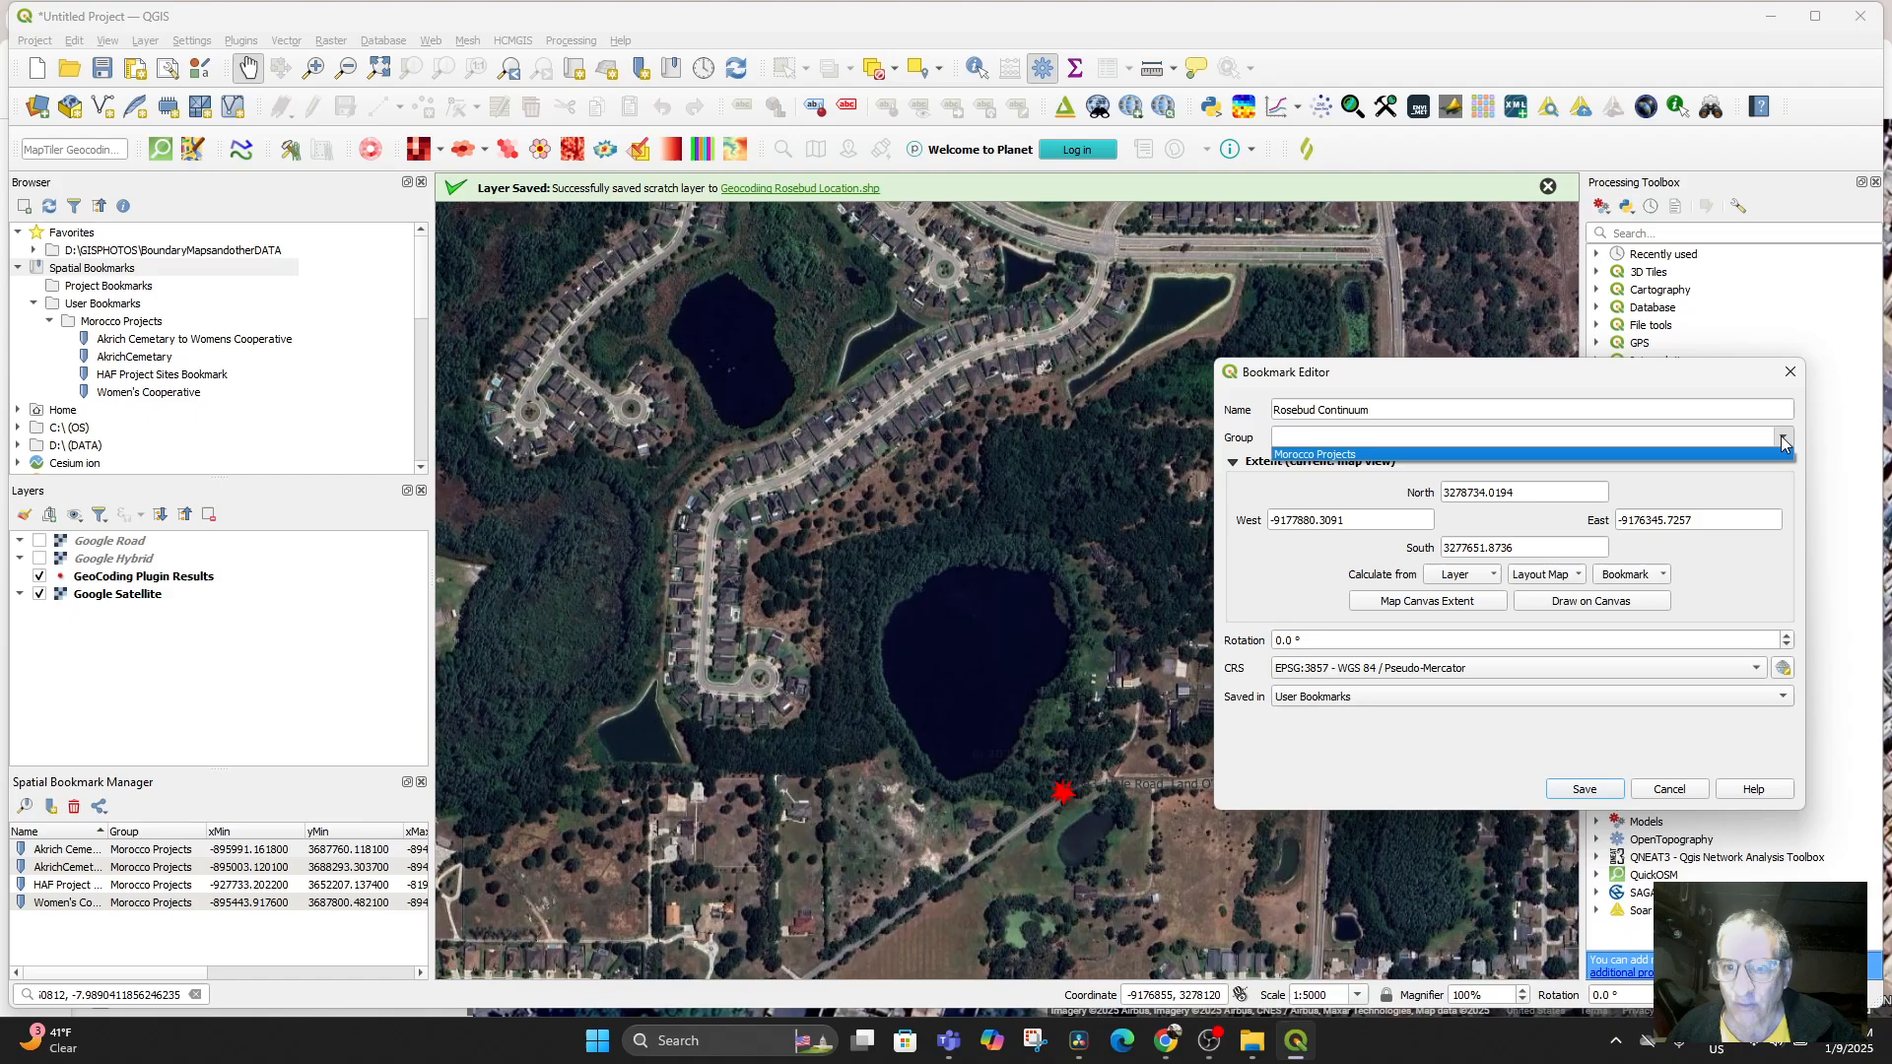
{"action": "left_click", "coordinate": [1358, 433]}
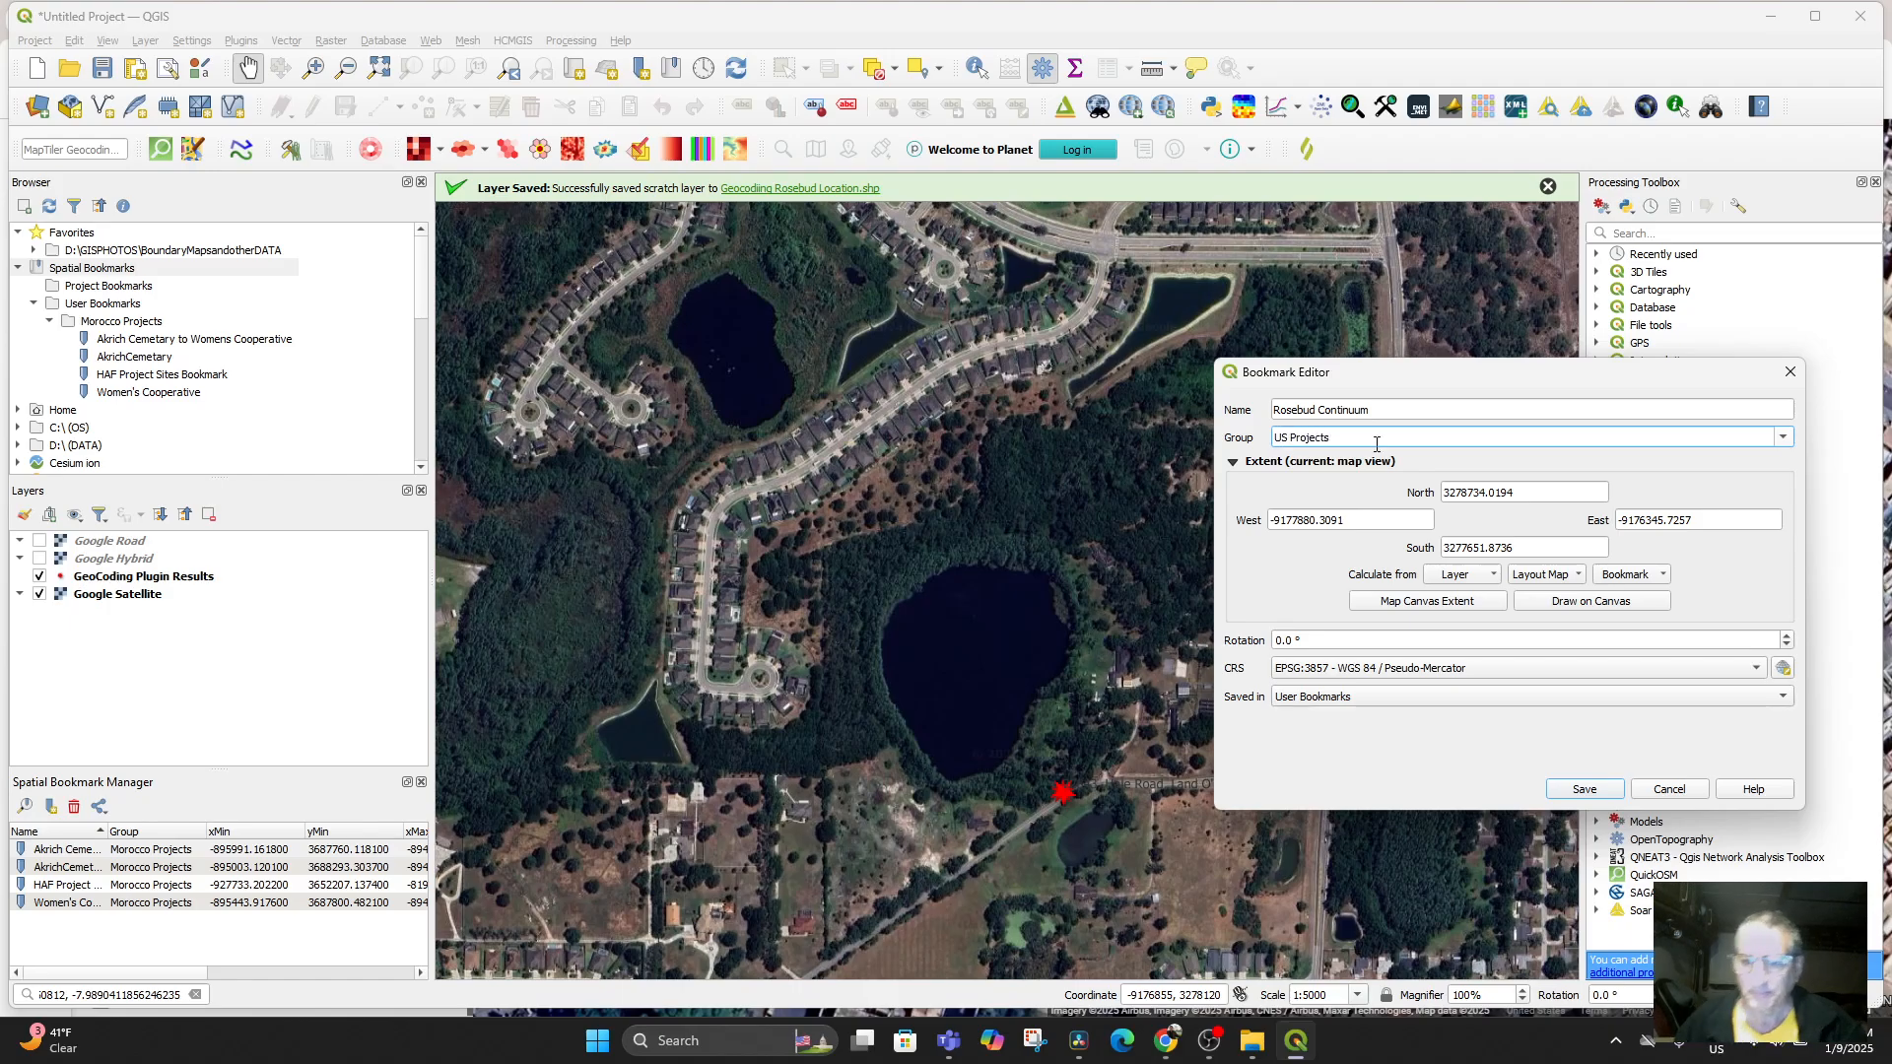
{"action": "left_click", "coordinate": [1584, 793]}
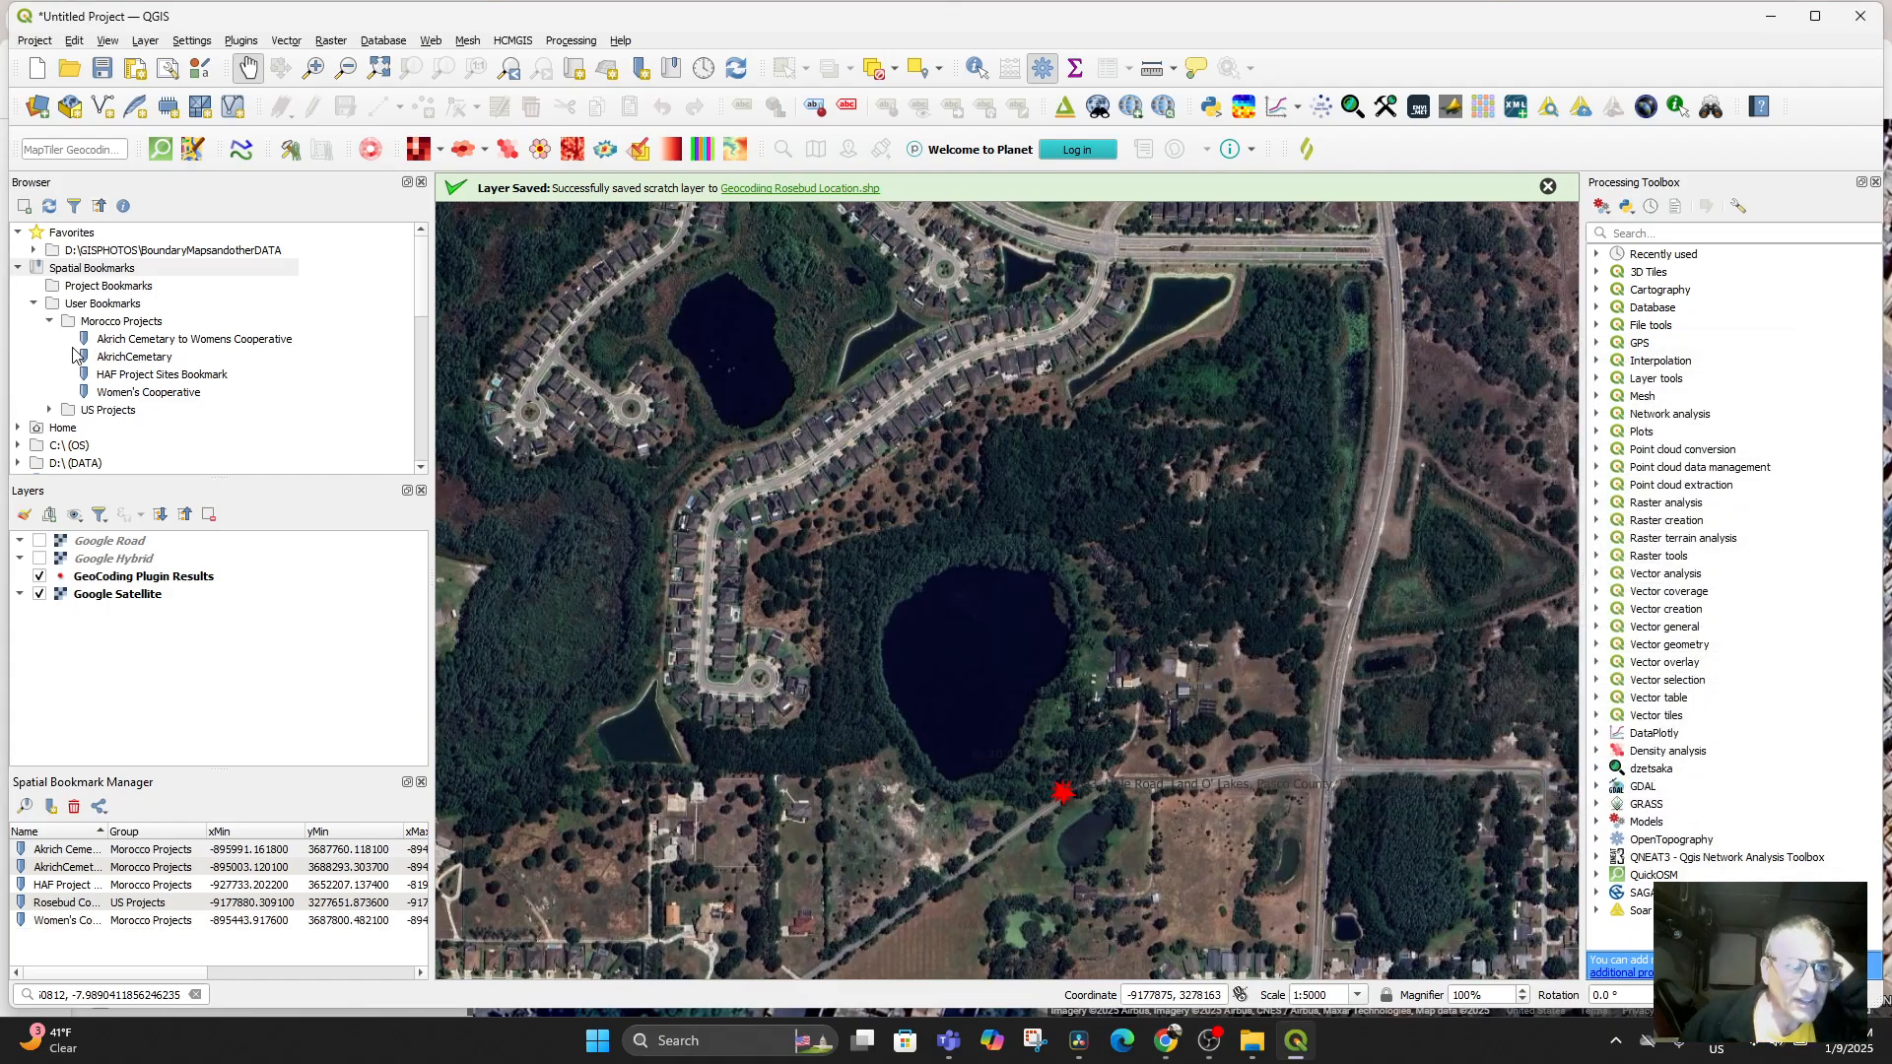
Expand the bookmark groups in the Browser and visit "Akrich Cemetary to Womens Cooperative", ending on "Rosebud Continuum"
{"action": "left_click", "coordinate": [50, 321]}
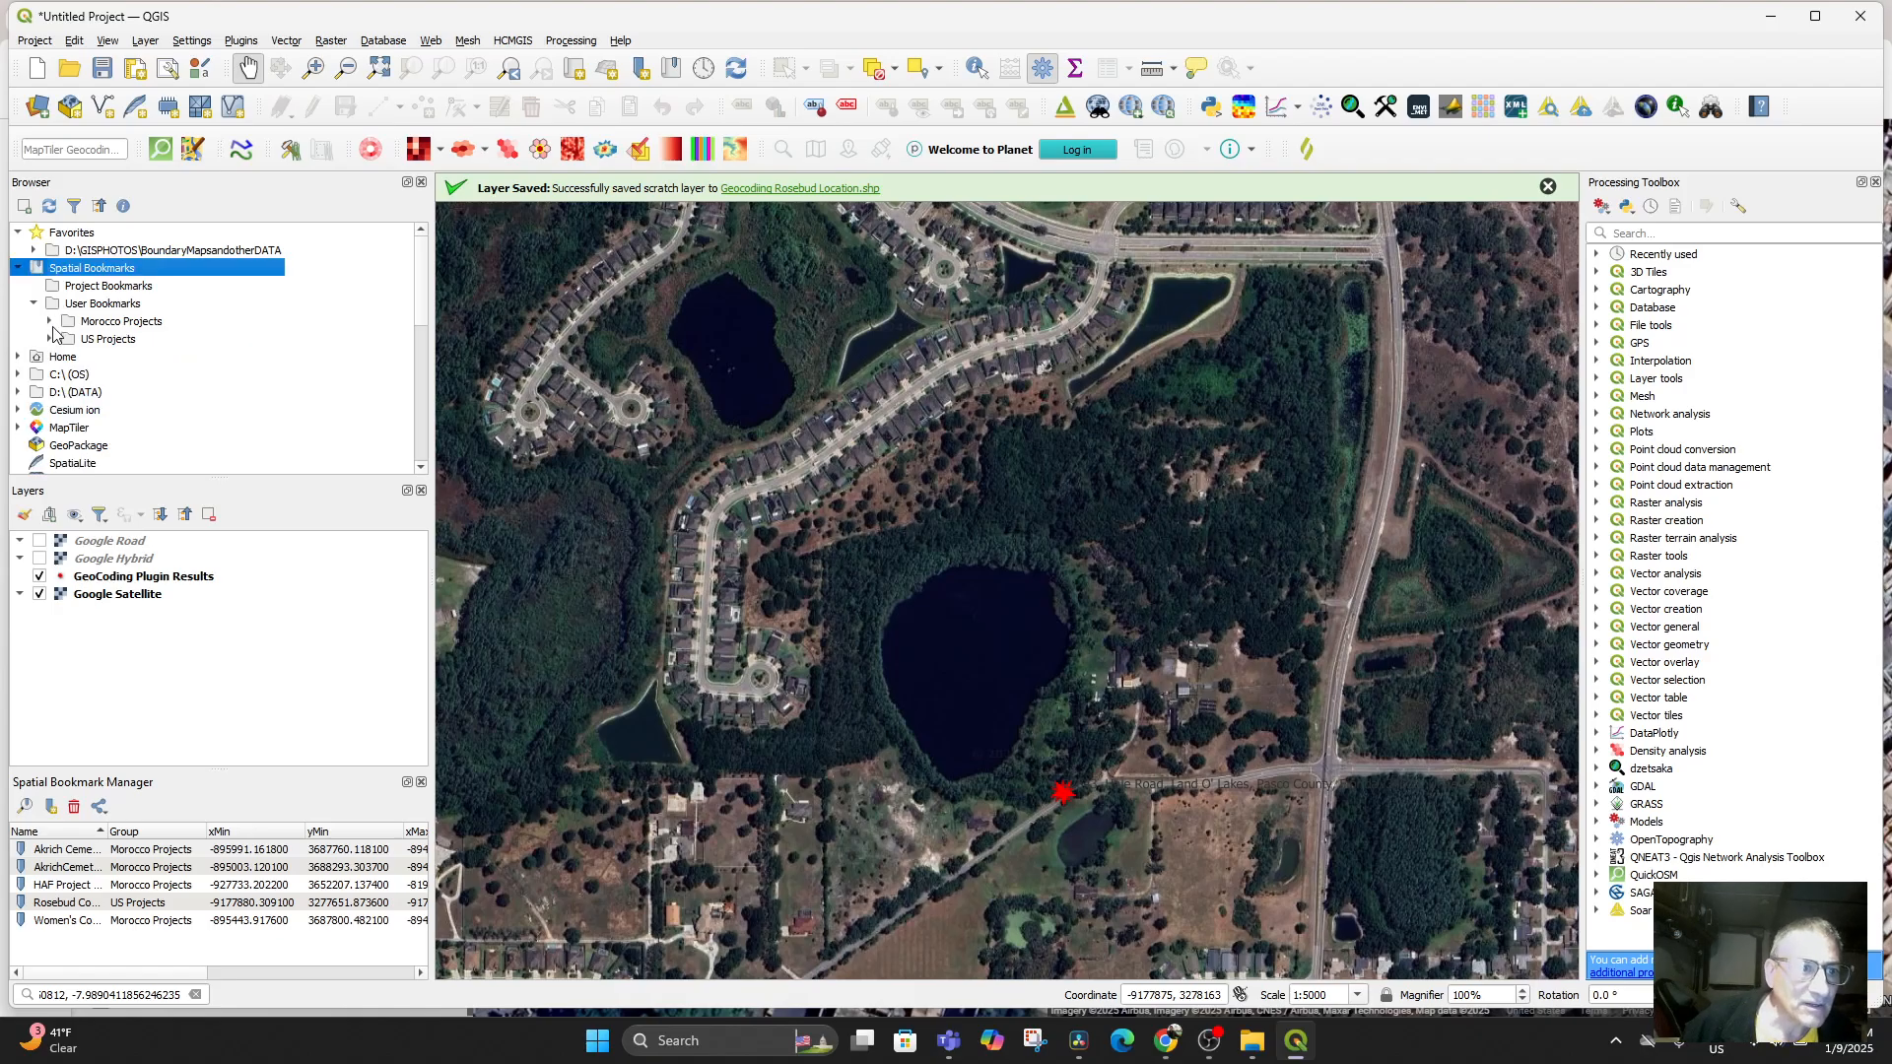
{"action": "left_click", "coordinate": [51, 339]}
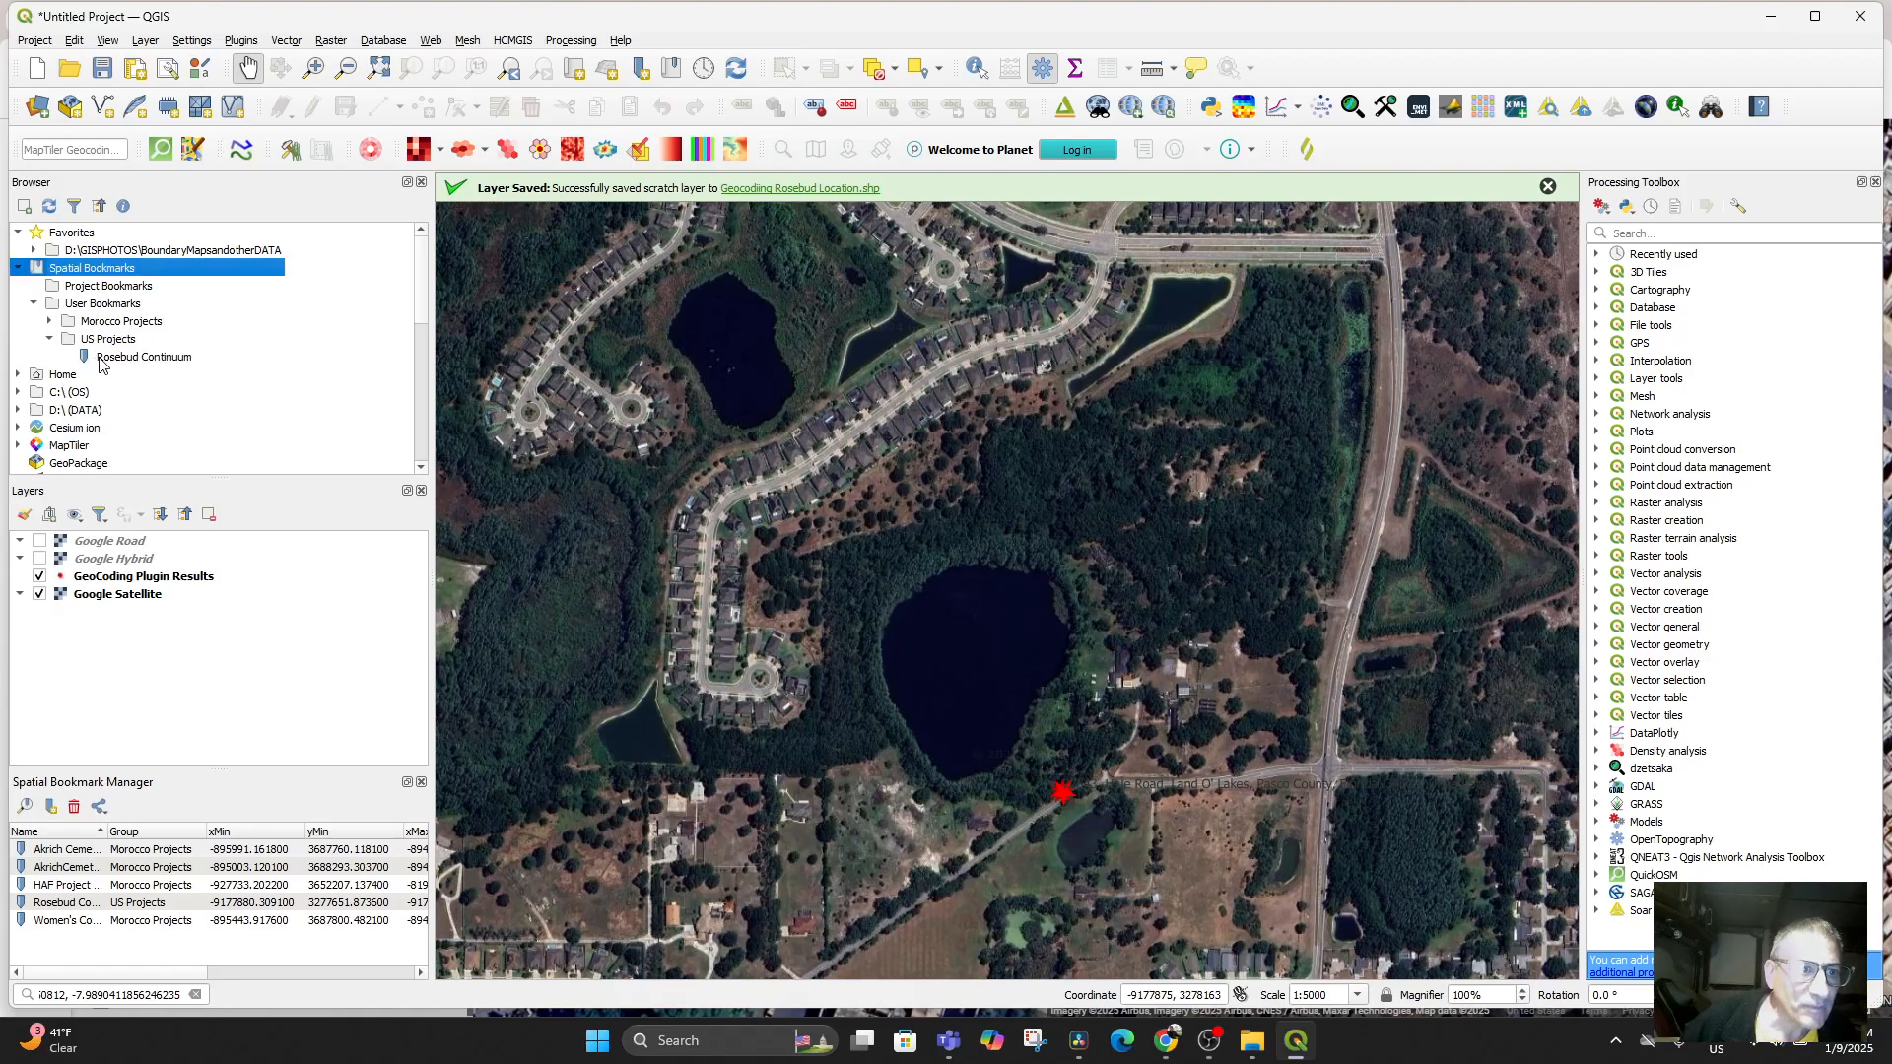
{"action": "left_click", "coordinate": [50, 322]}
{"action": "double_click", "coordinate": [147, 339]}
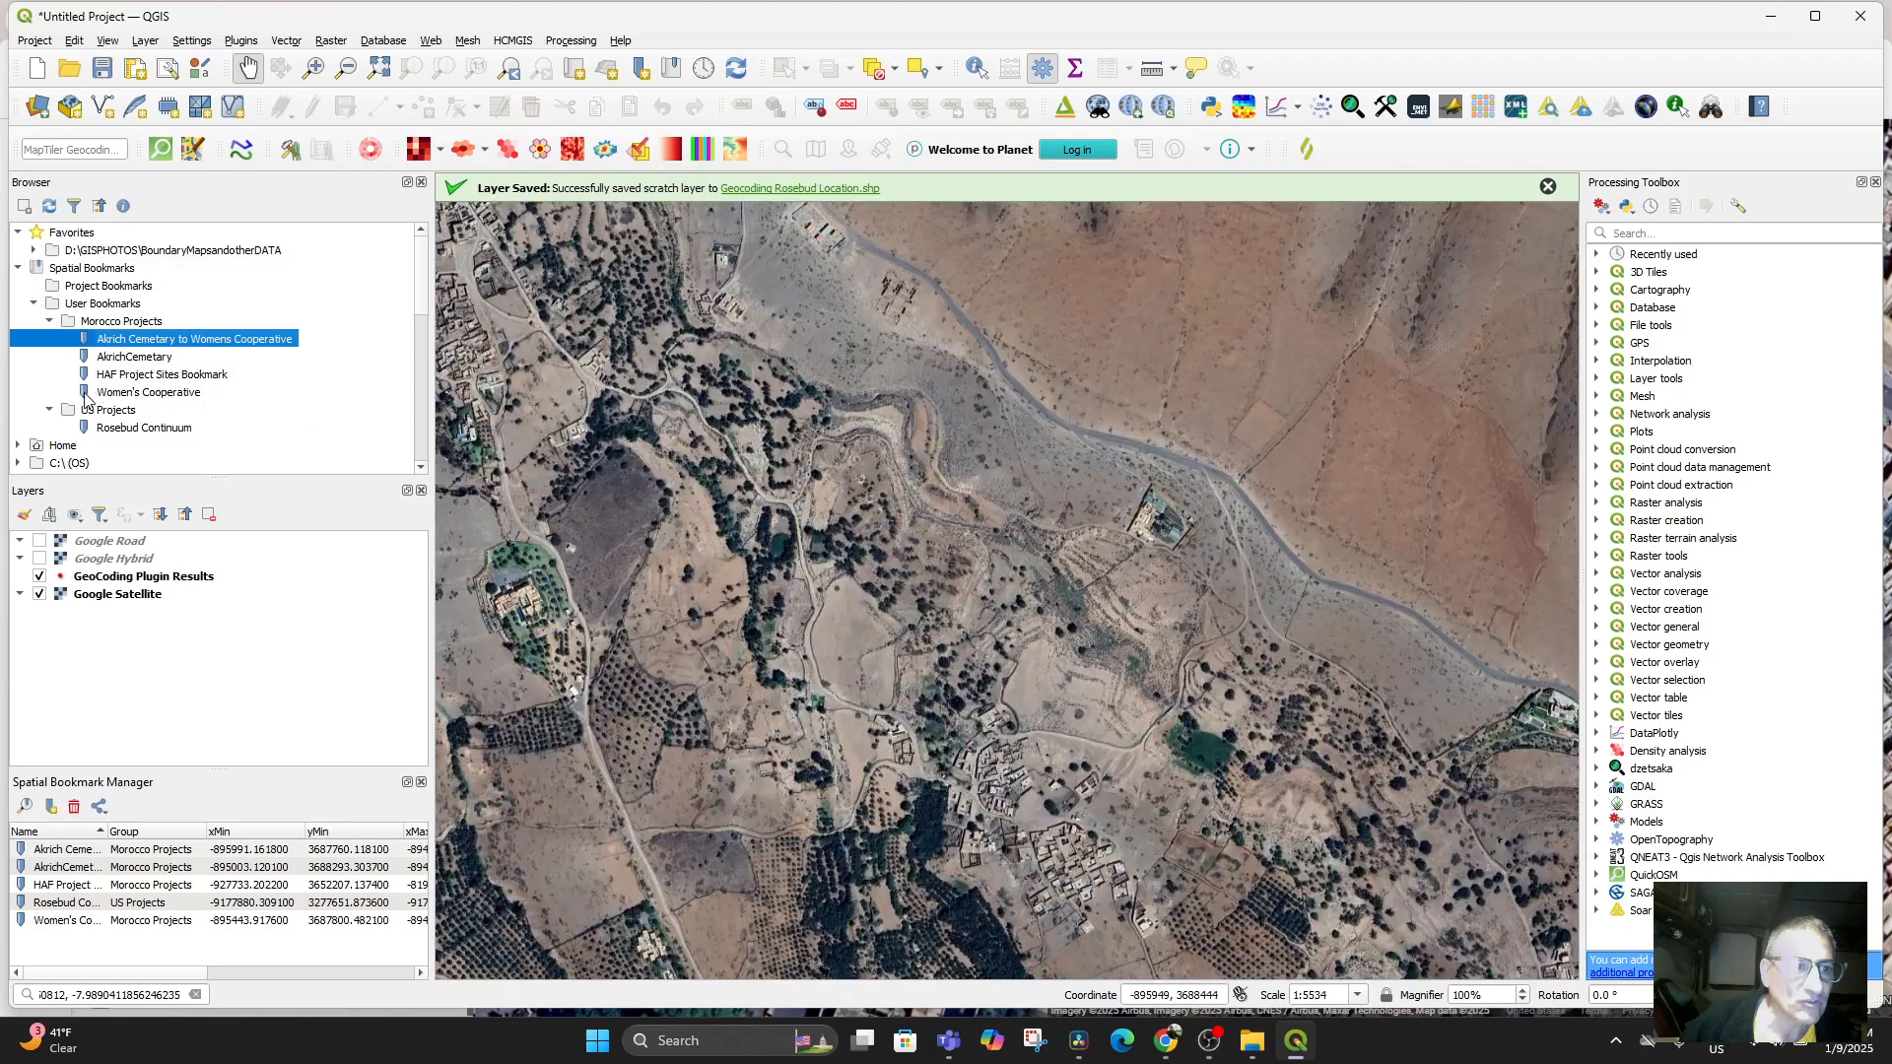
{"action": "double_click", "coordinate": [108, 429]}
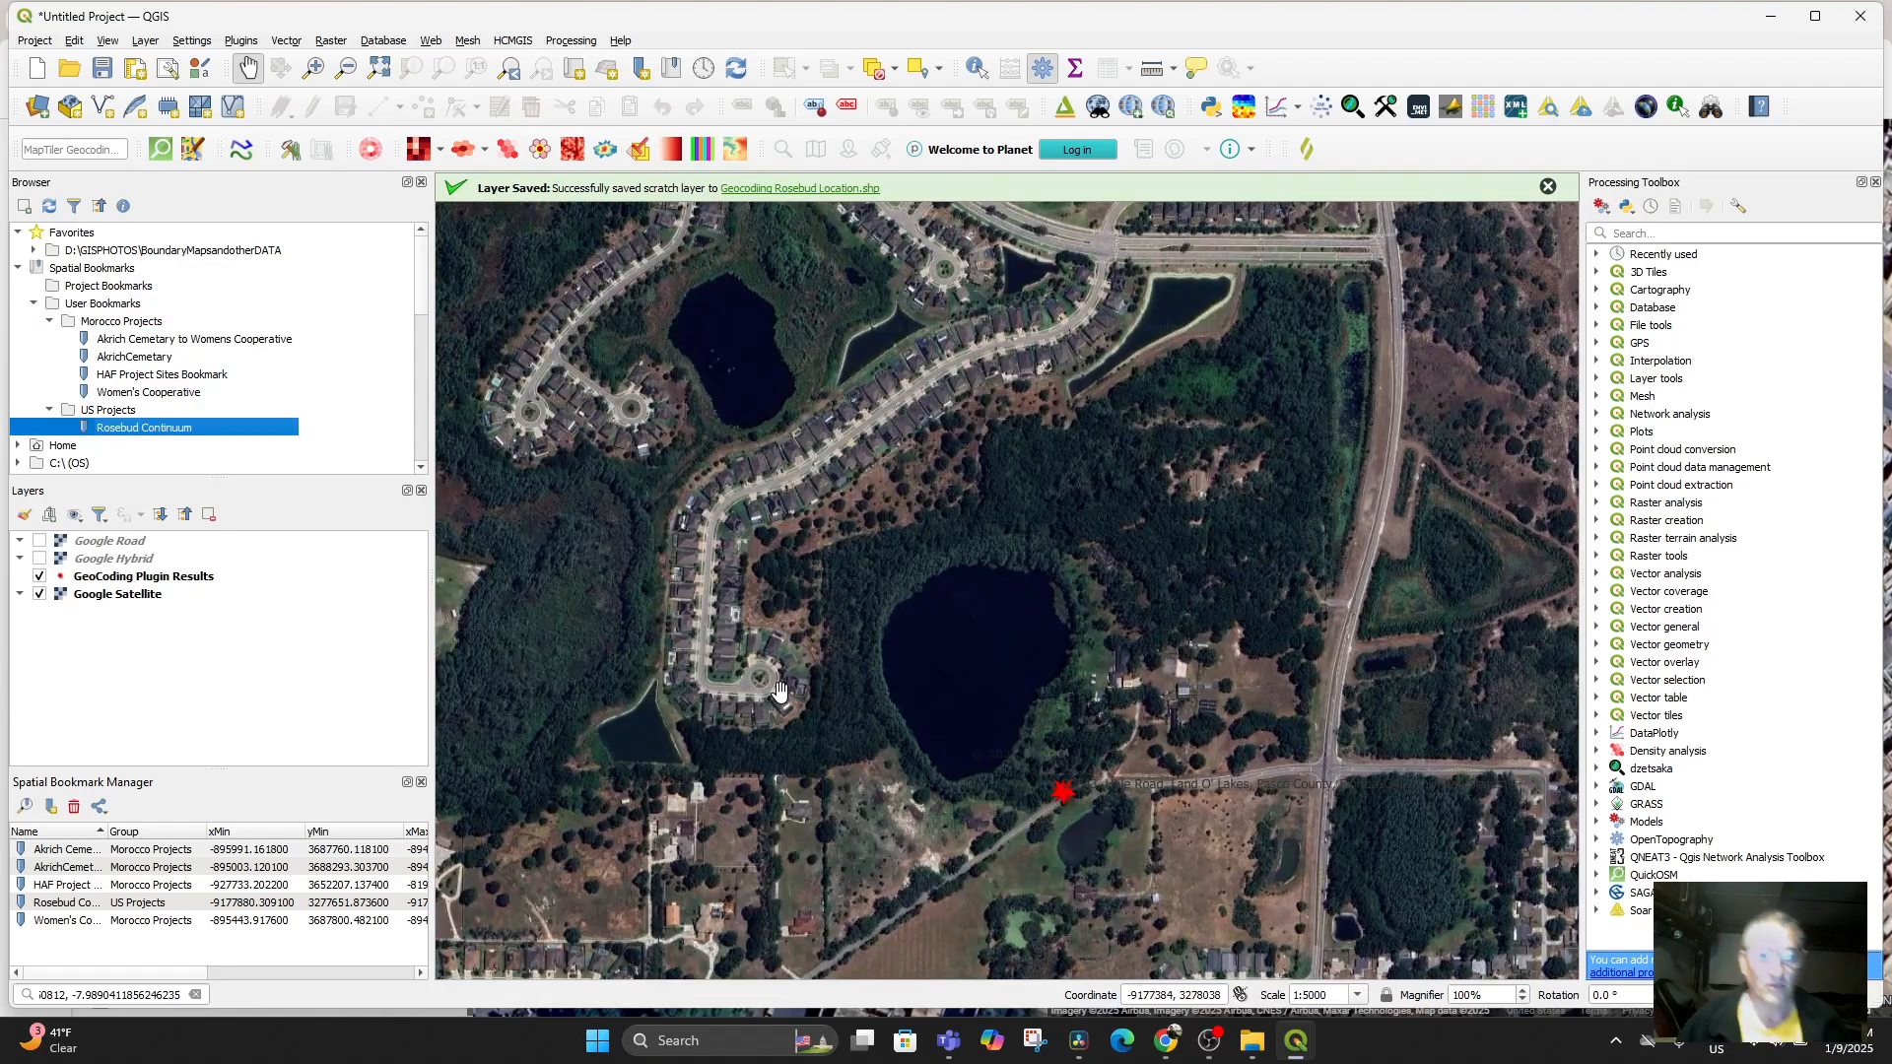
Visit each bookmark in turn from the Spatial Bookmark Manager and return to "Rosebud Continuum"
{"action": "double_click", "coordinate": [68, 851]}
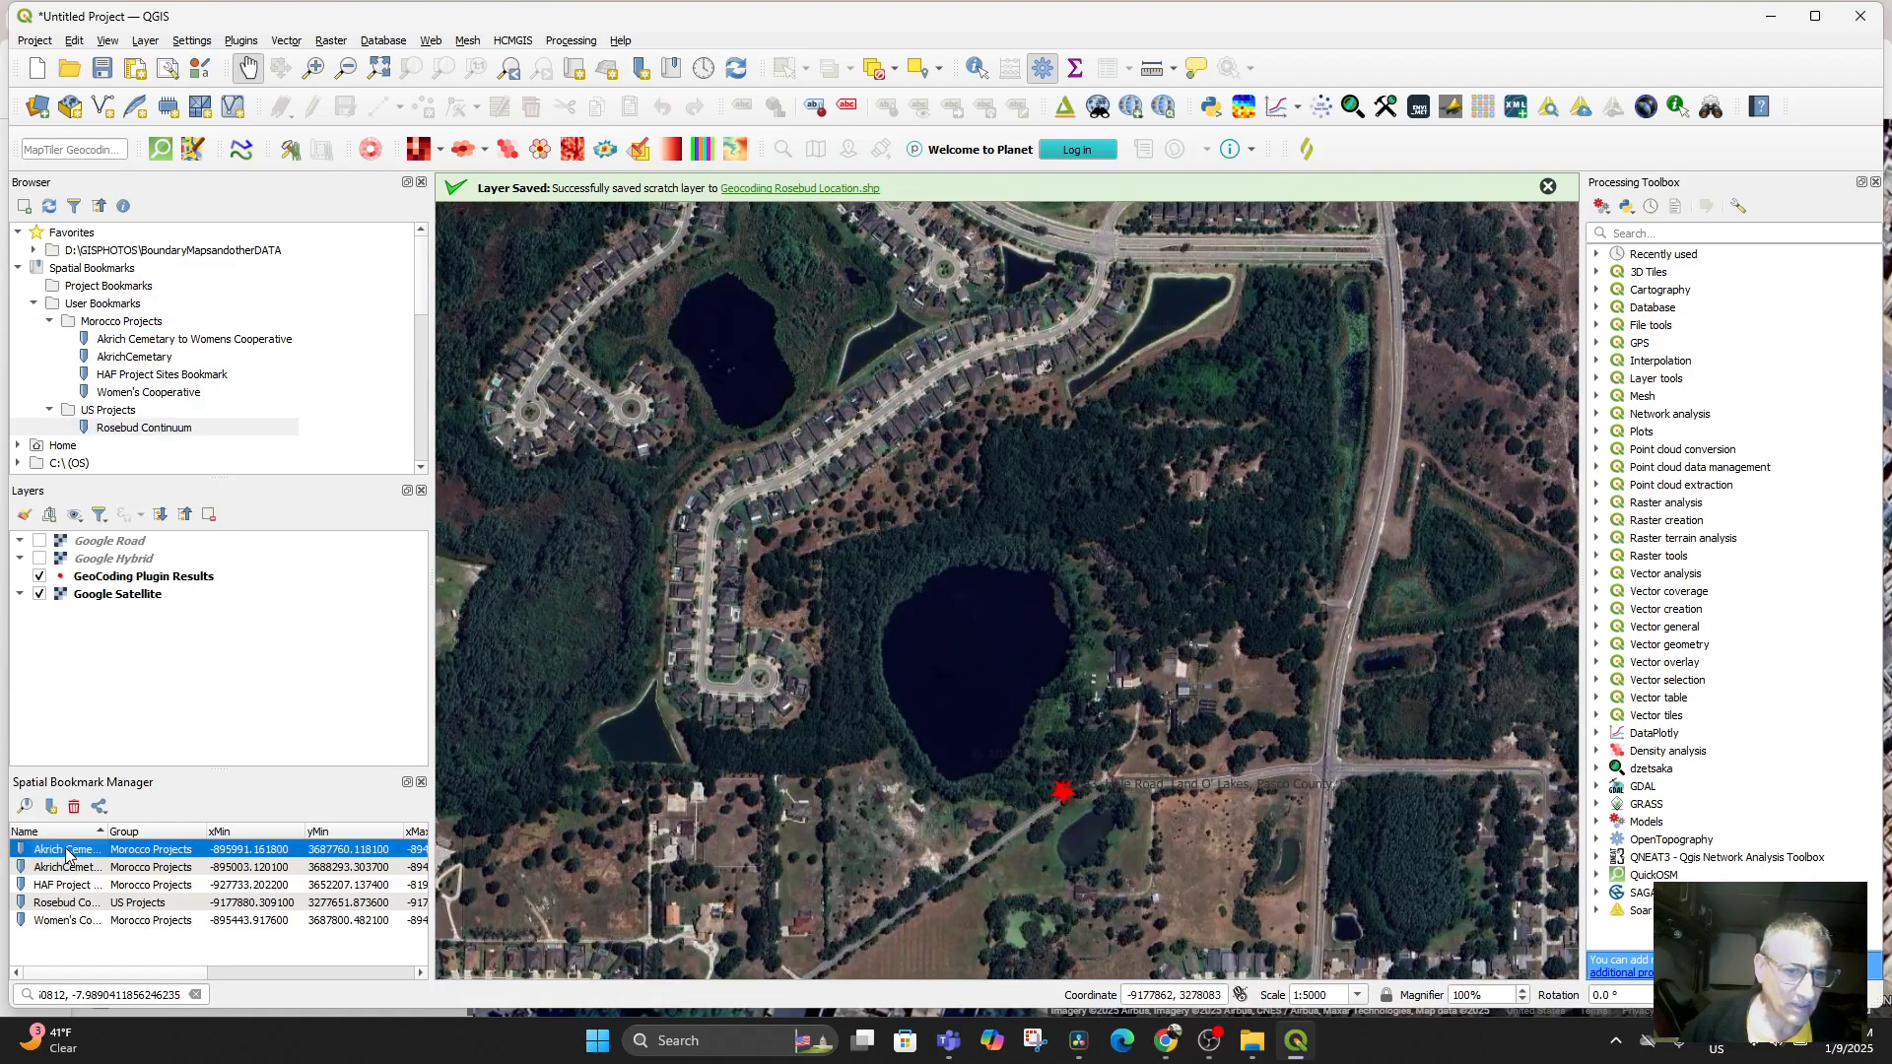
{"action": "double_click", "coordinate": [69, 868]}
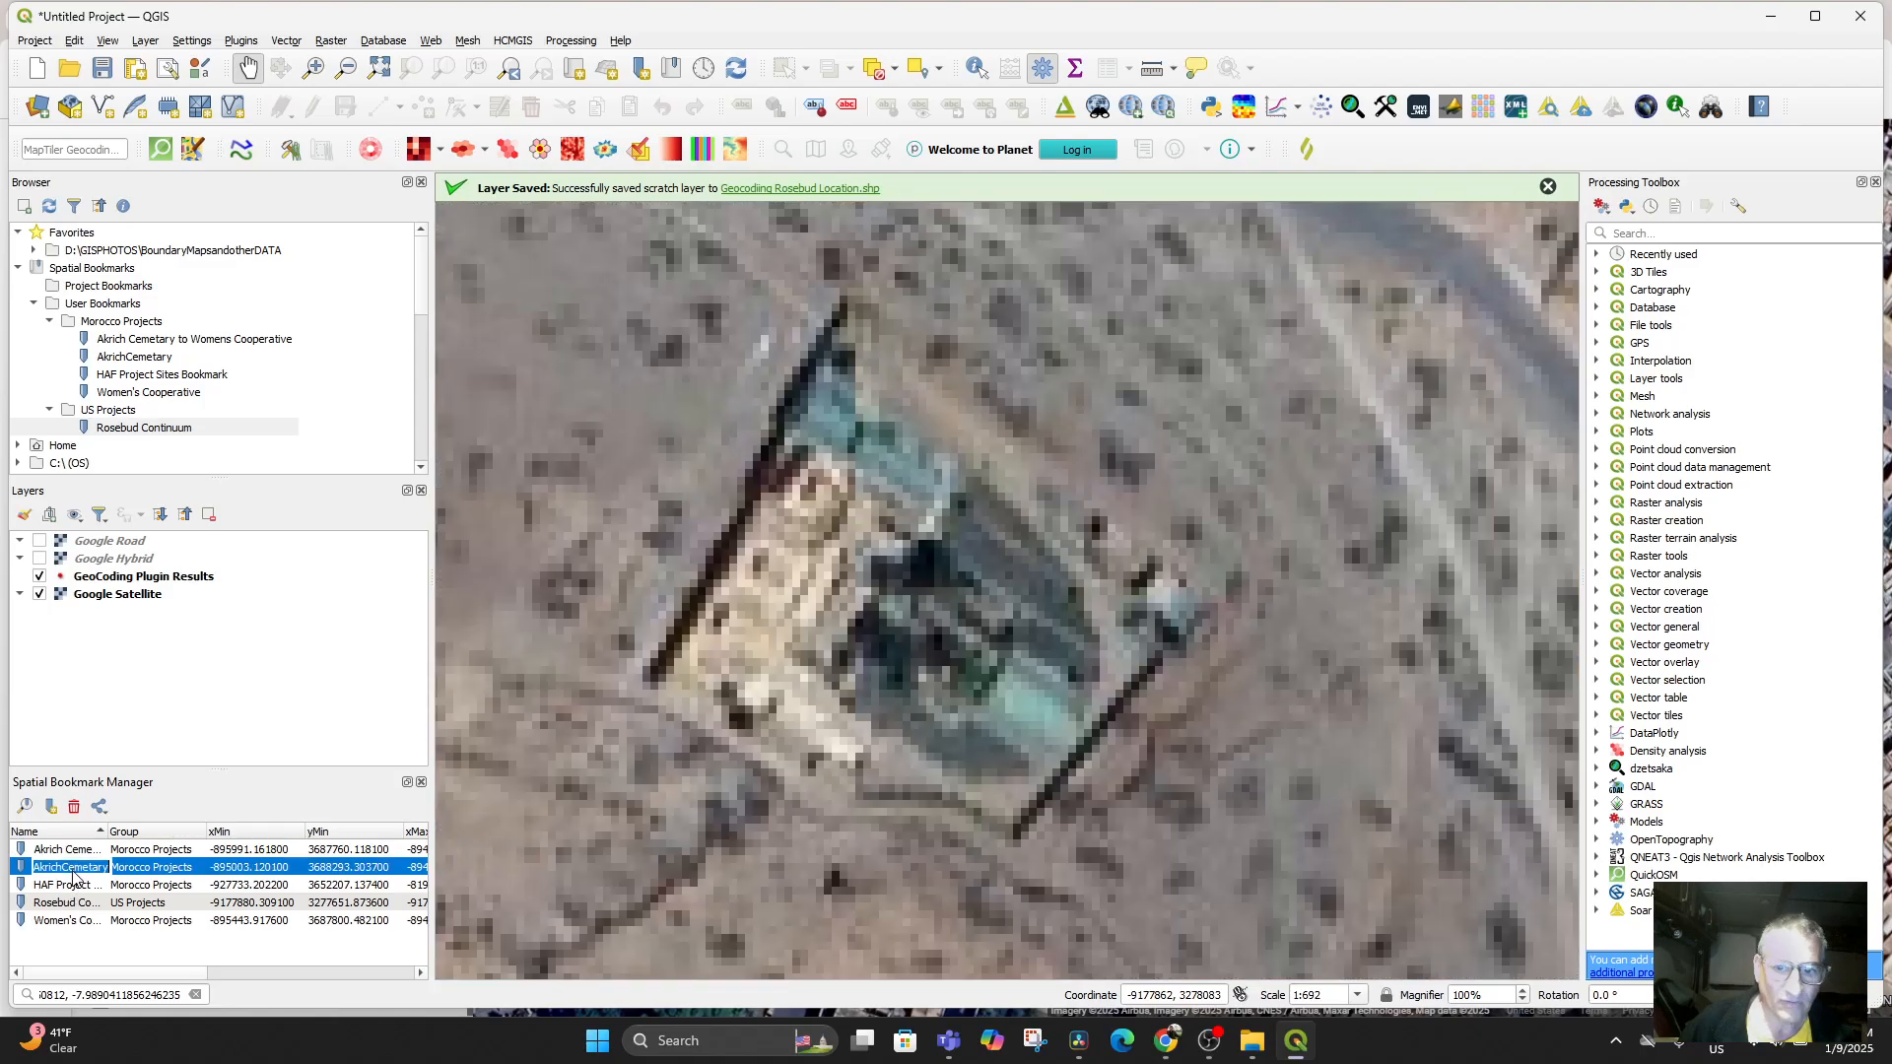
{"action": "double_click", "coordinate": [66, 886]}
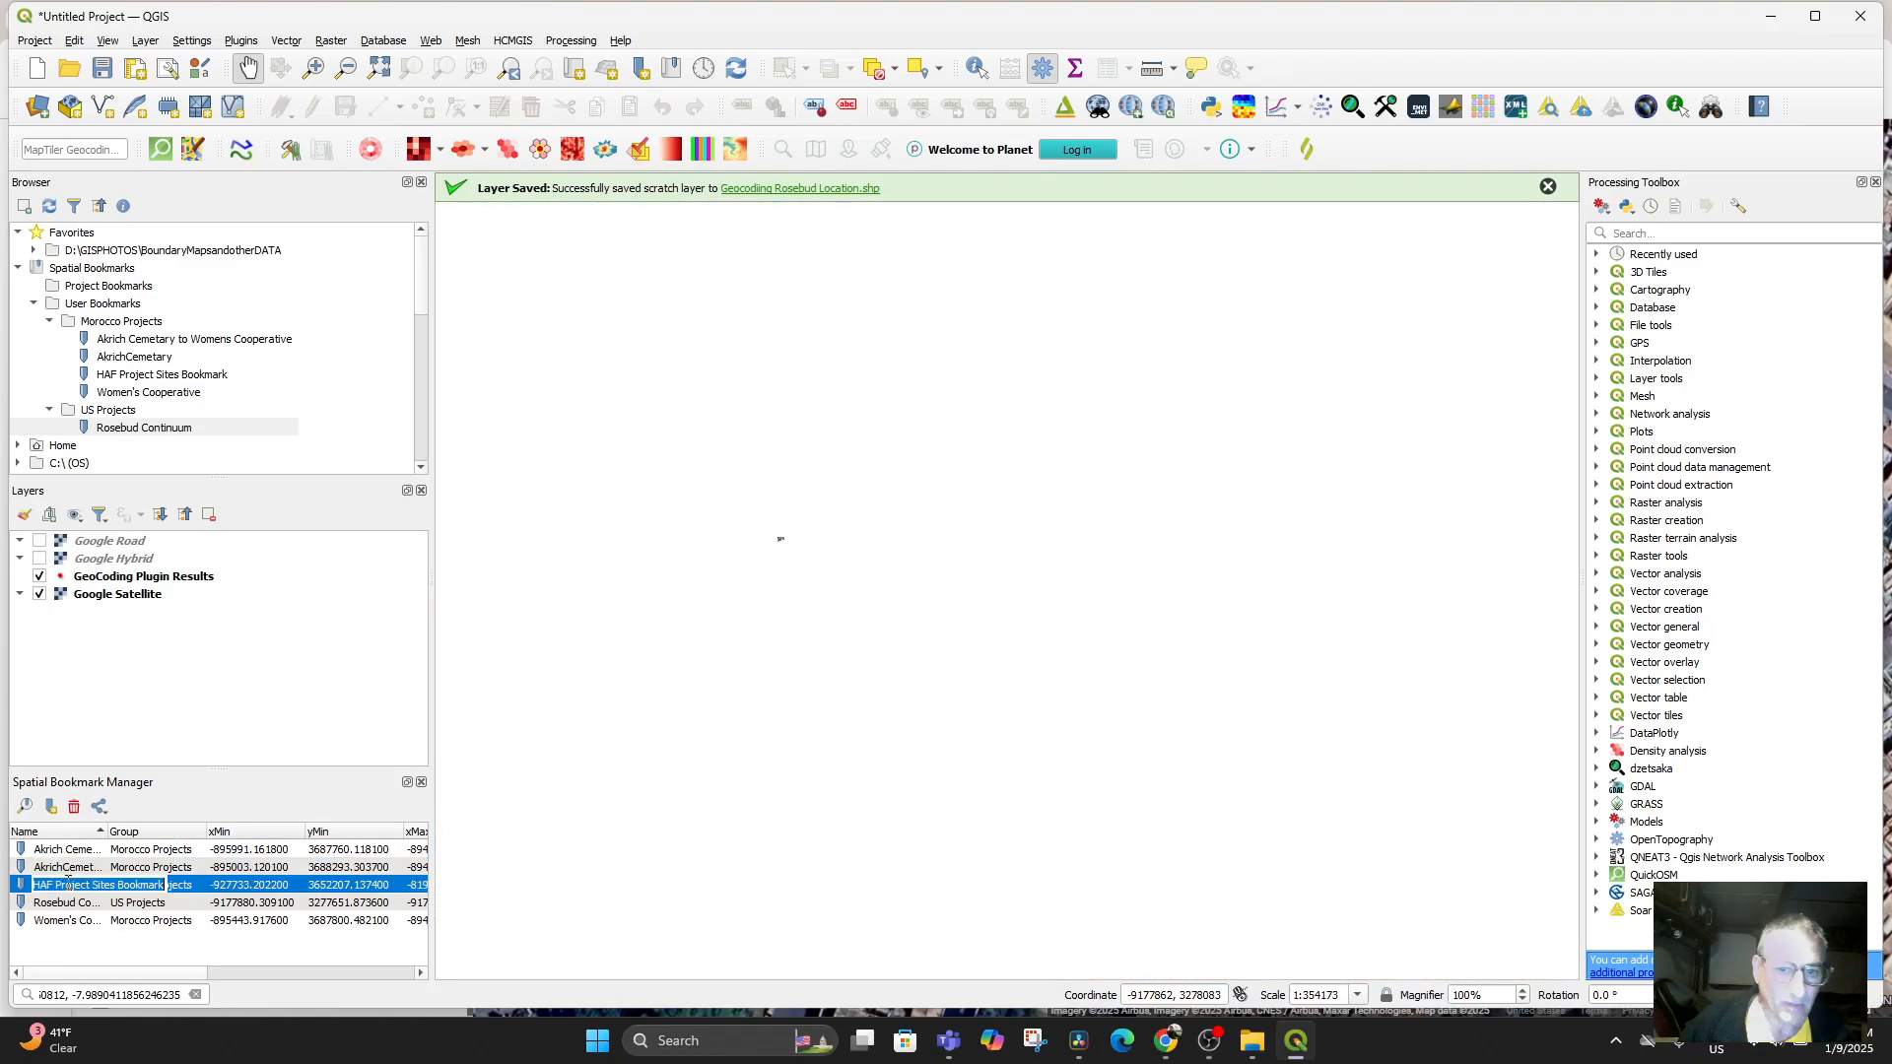
{"action": "double_click", "coordinate": [84, 904]}
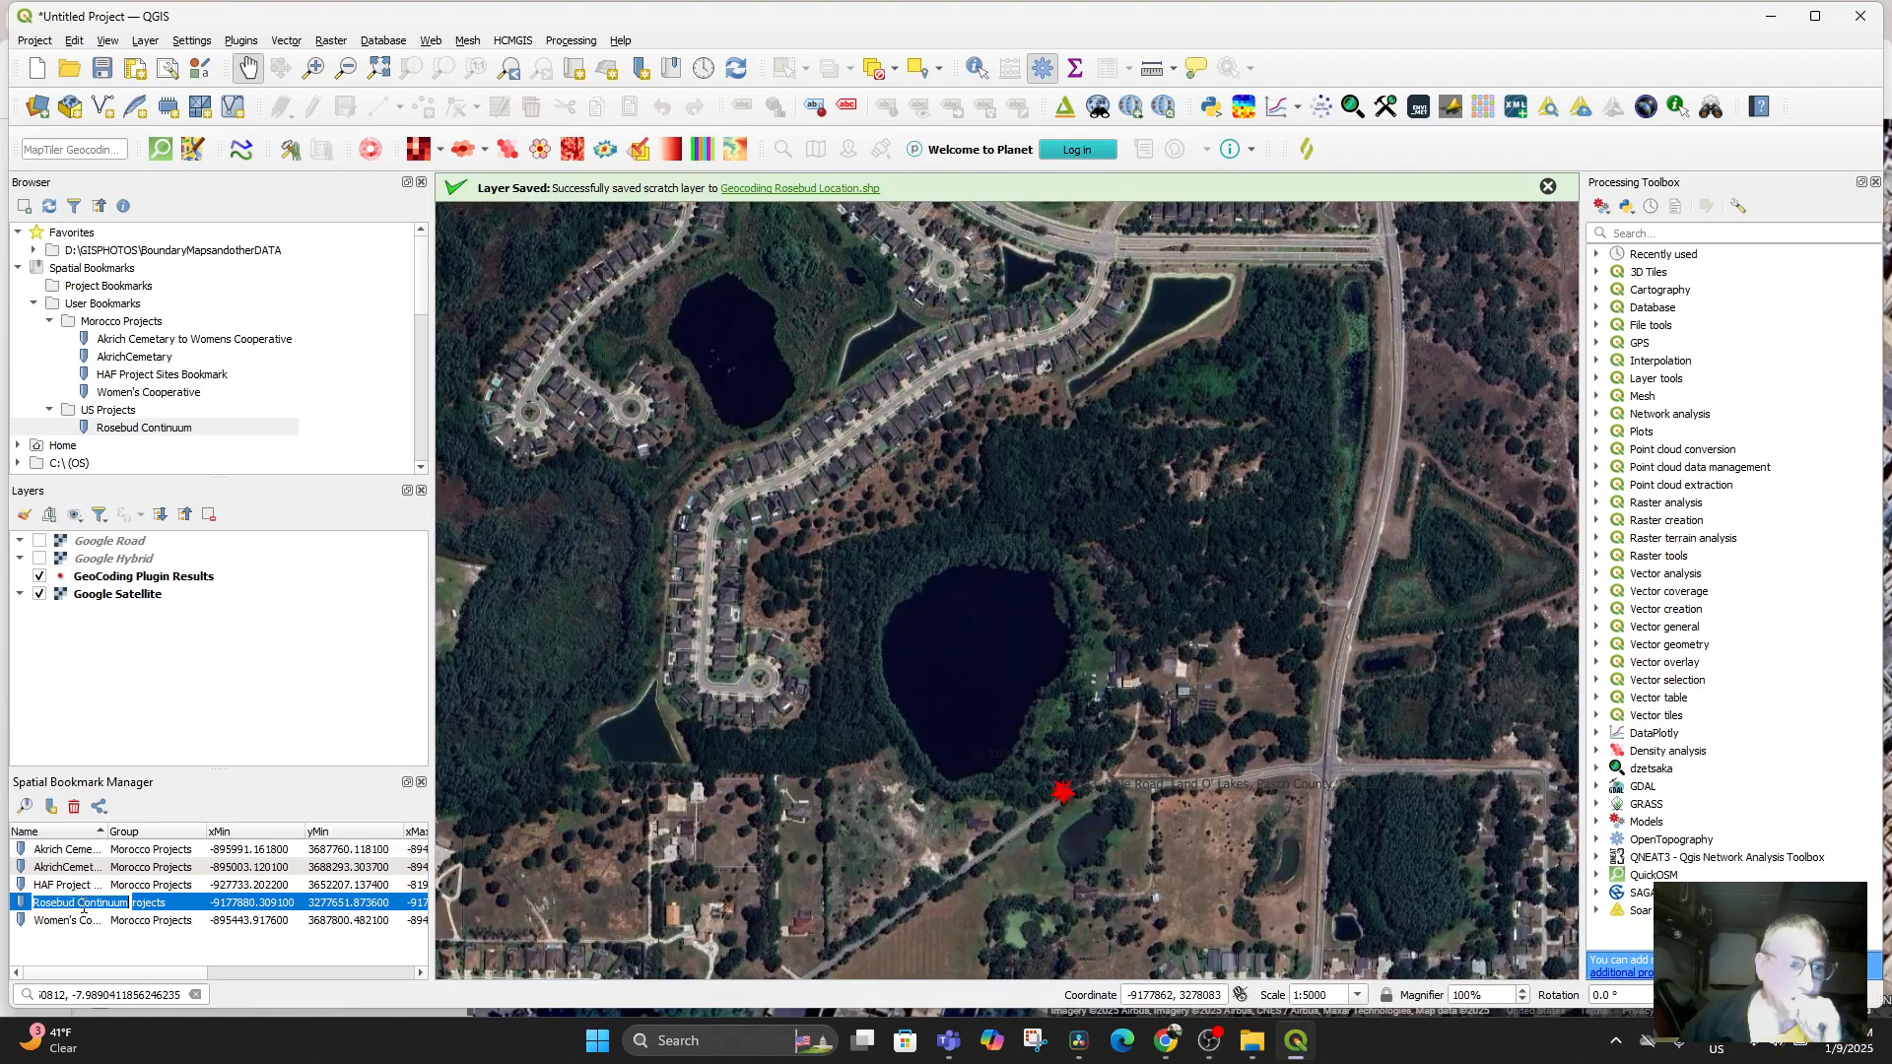
{"action": "double_click", "coordinate": [82, 921]}
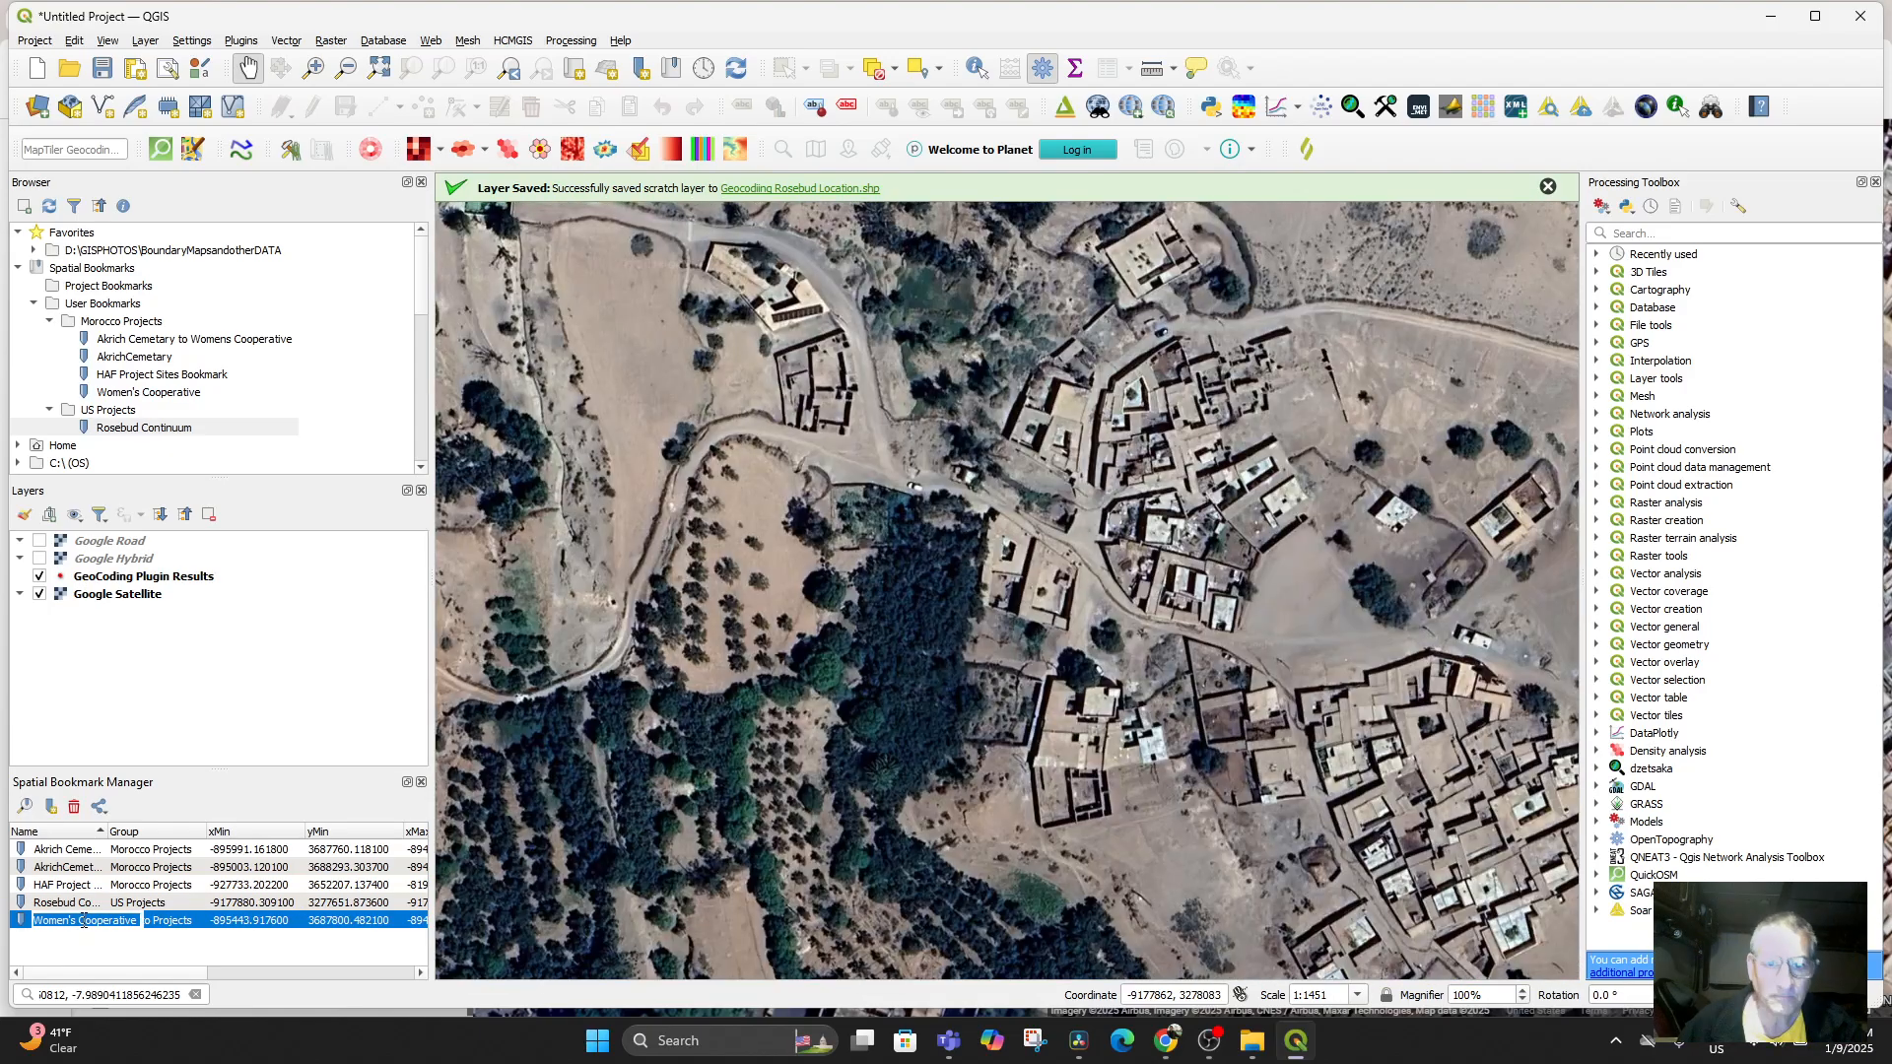
{"action": "double_click", "coordinate": [76, 904]}
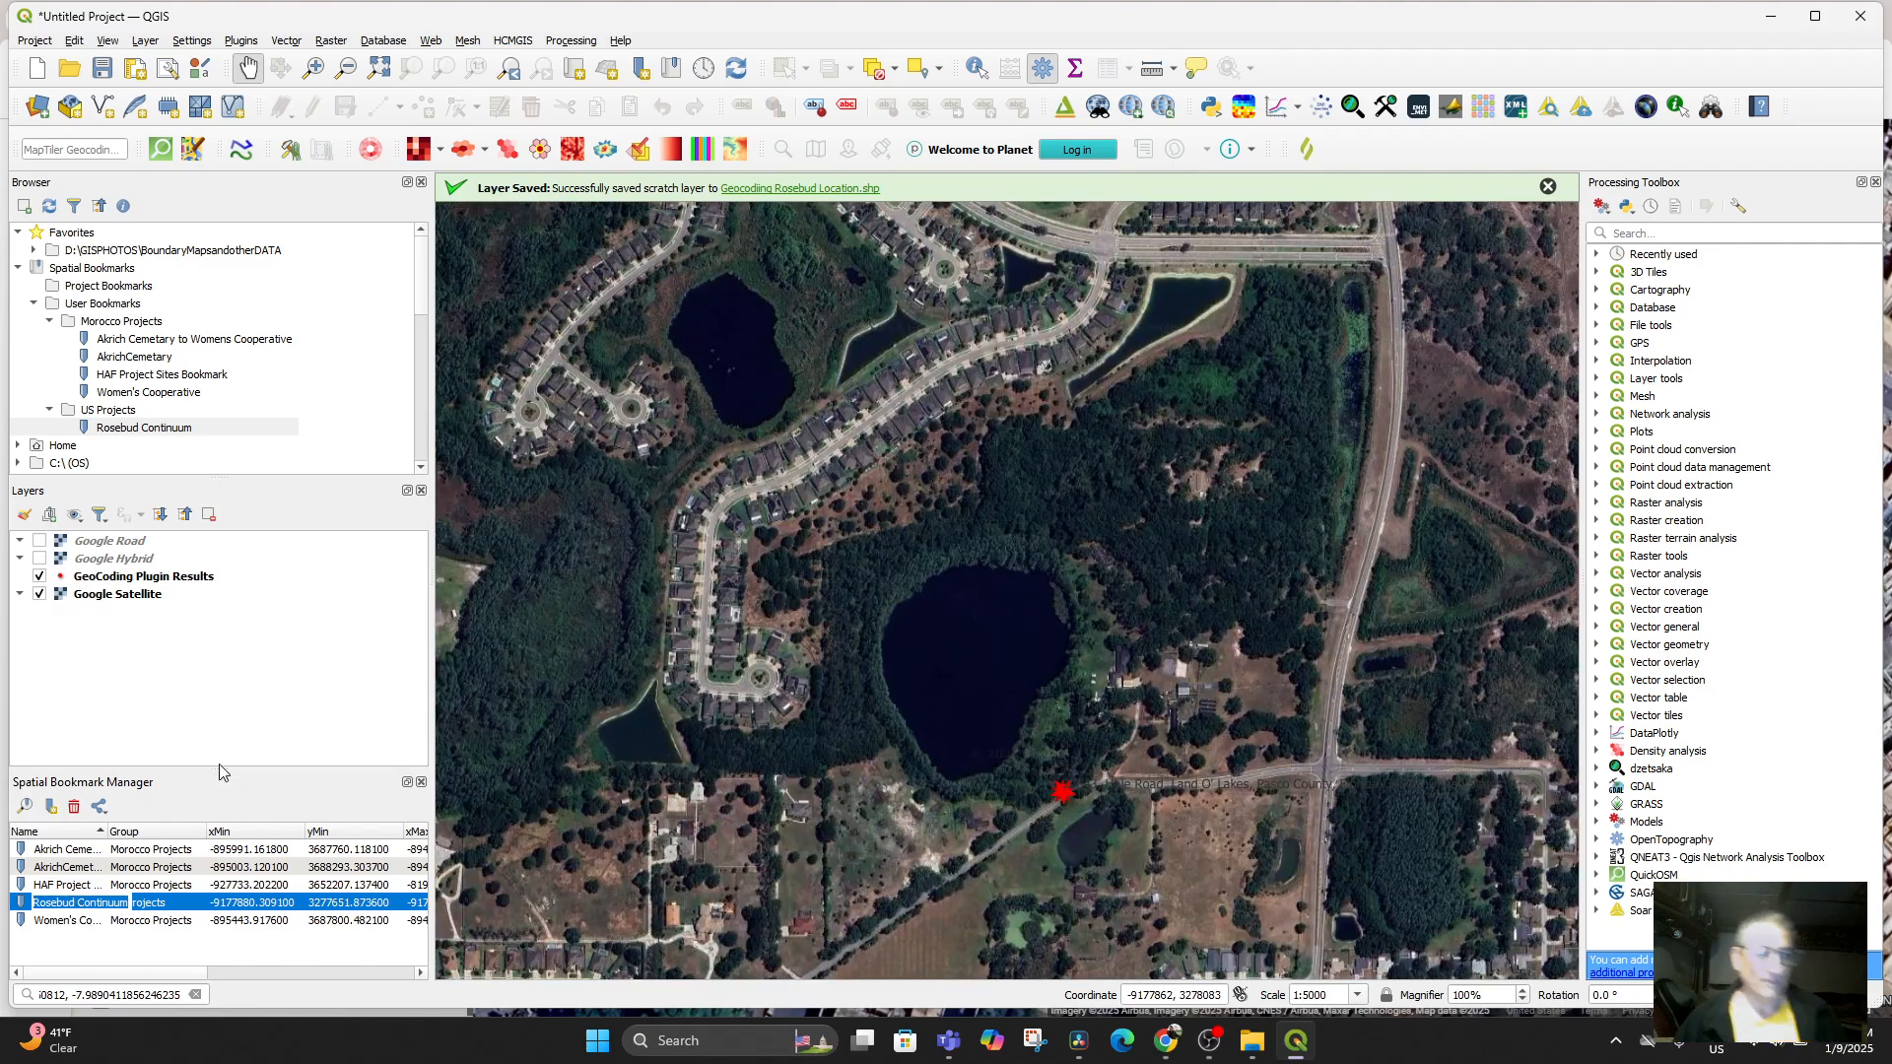
Close the Spatial Bookmark Manager and reopen it
{"action": "left_click", "coordinate": [421, 782]}
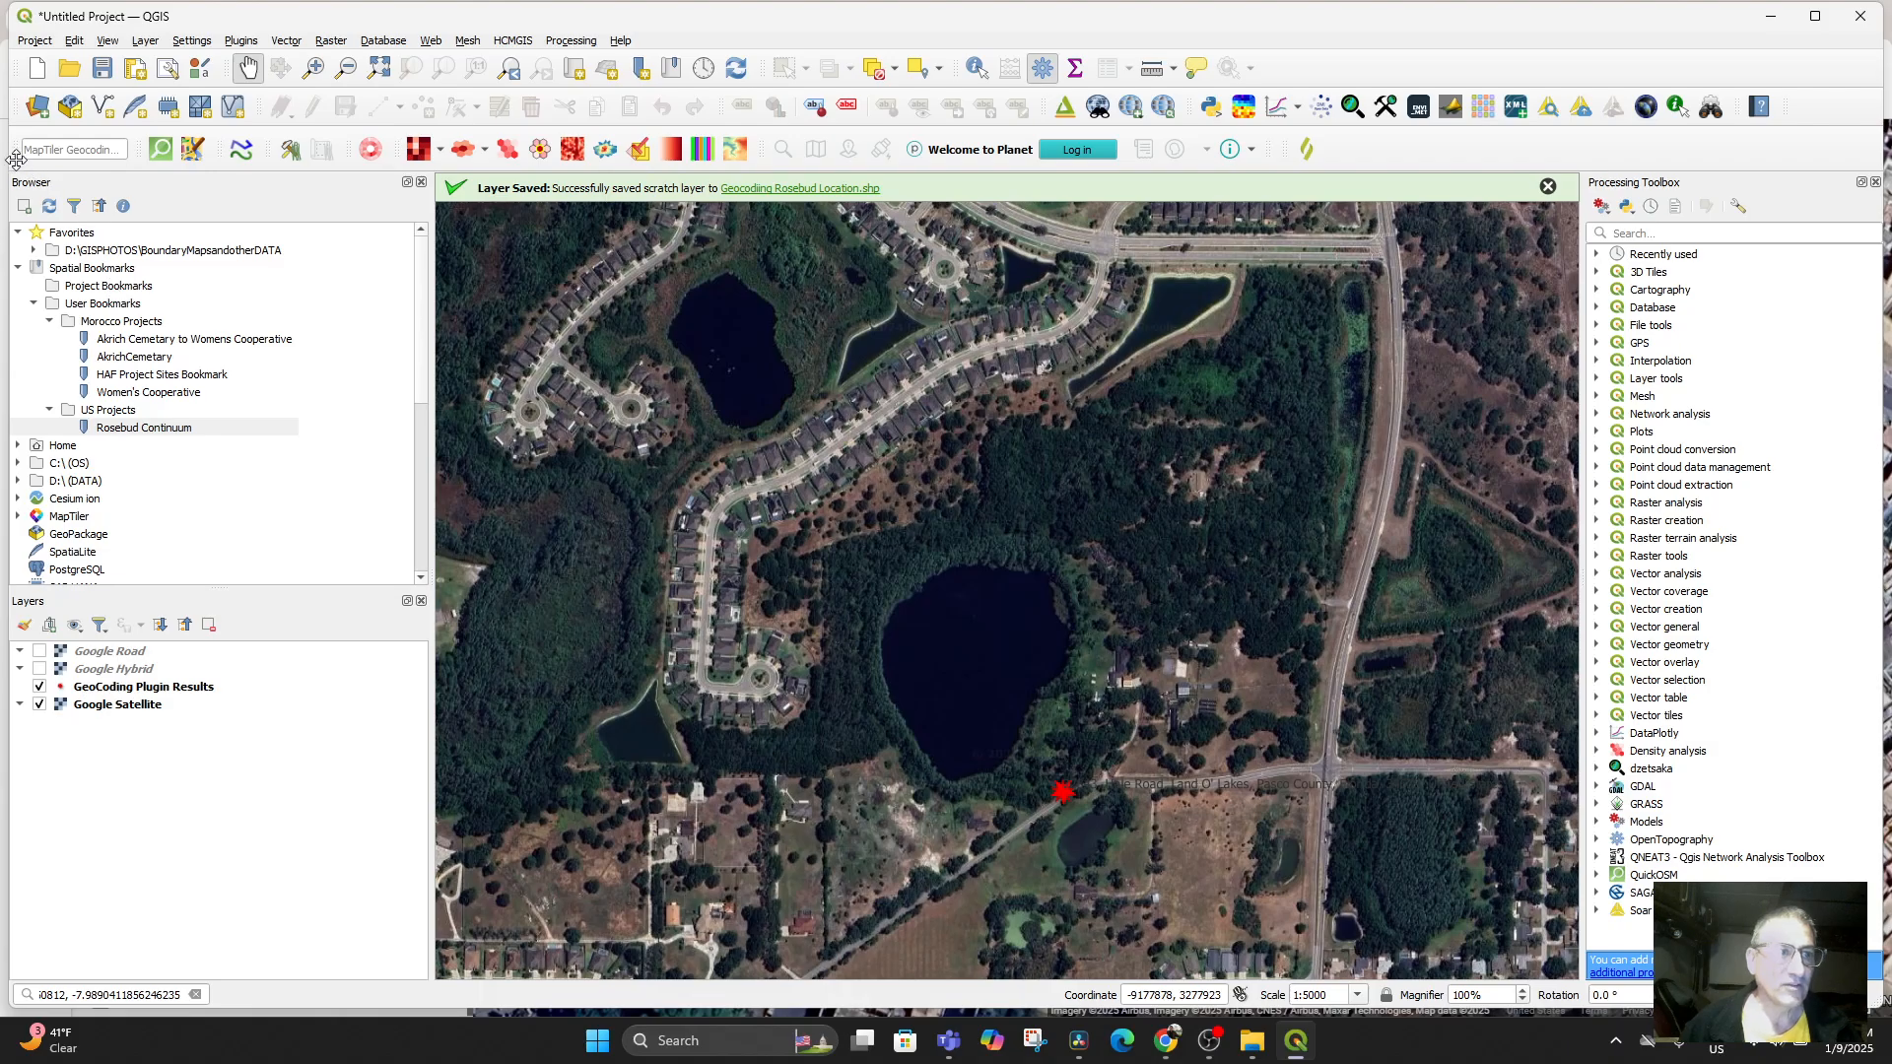
{"action": "left_click", "coordinate": [110, 42]}
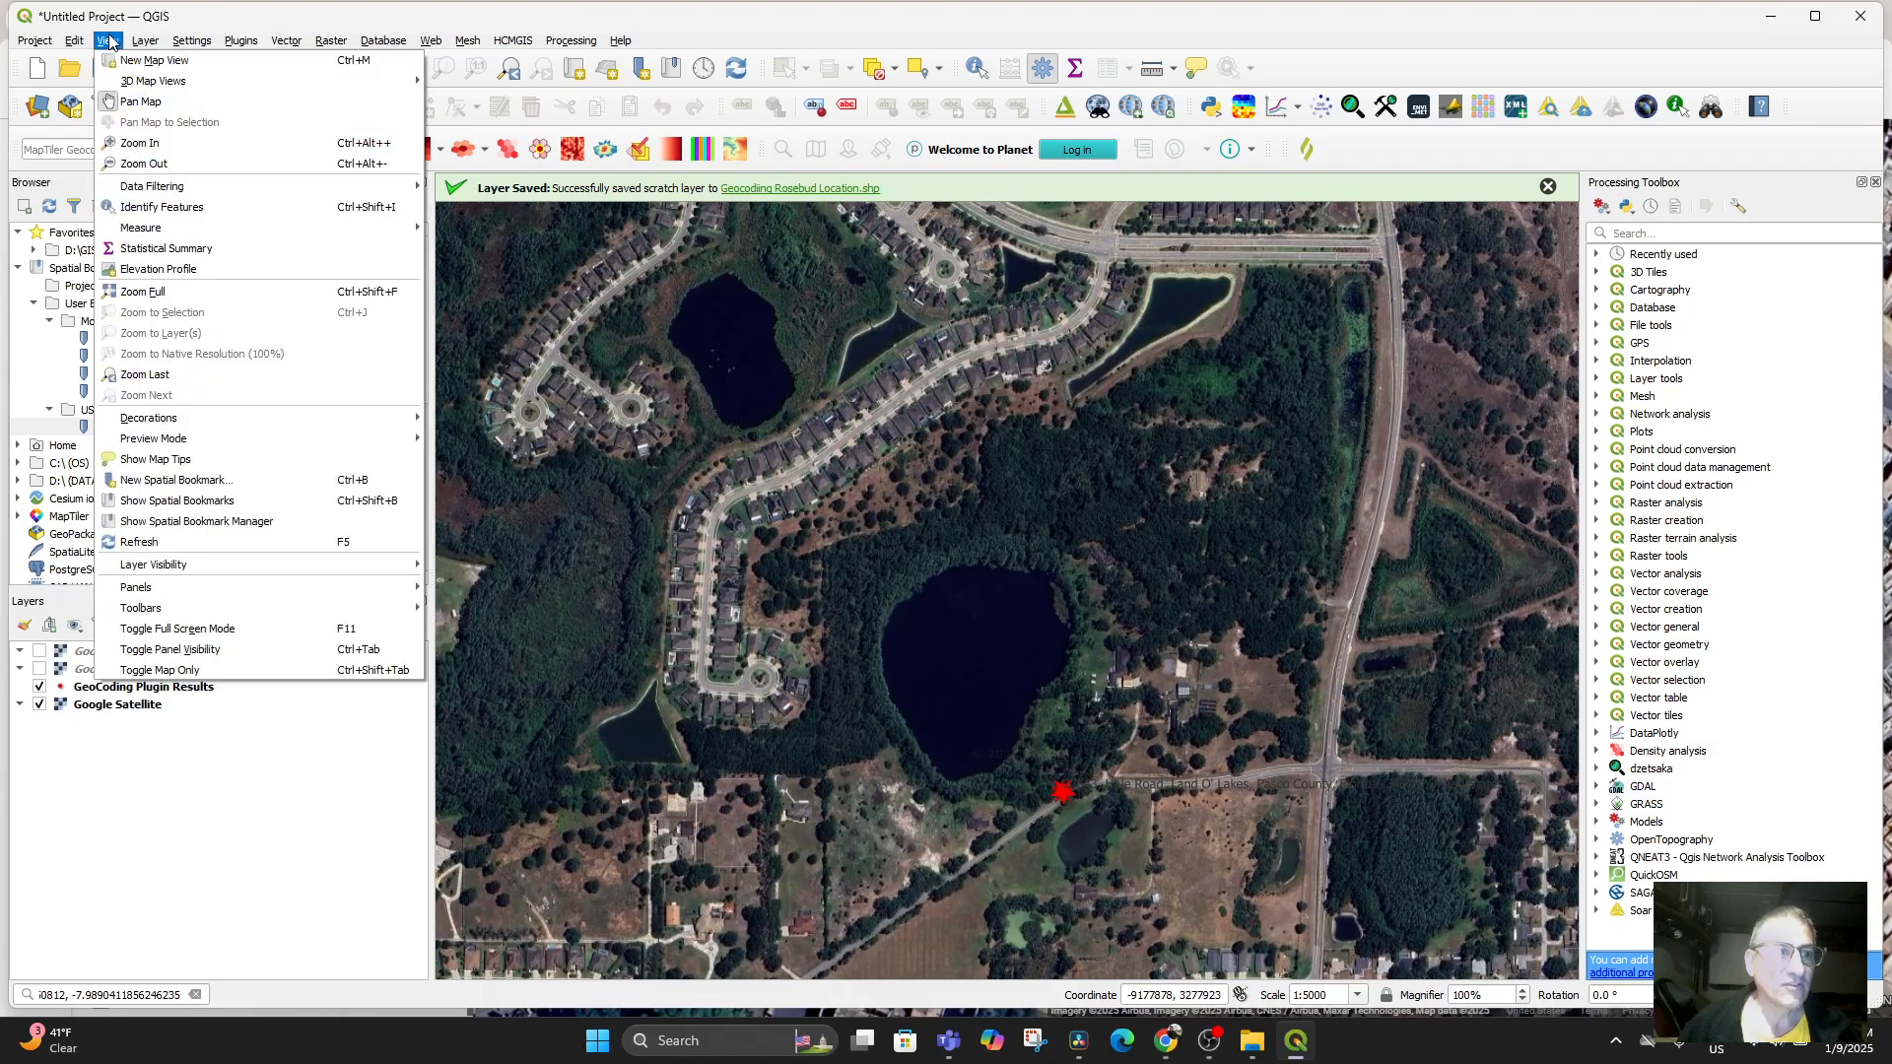
{"action": "left_click", "coordinate": [205, 522]}
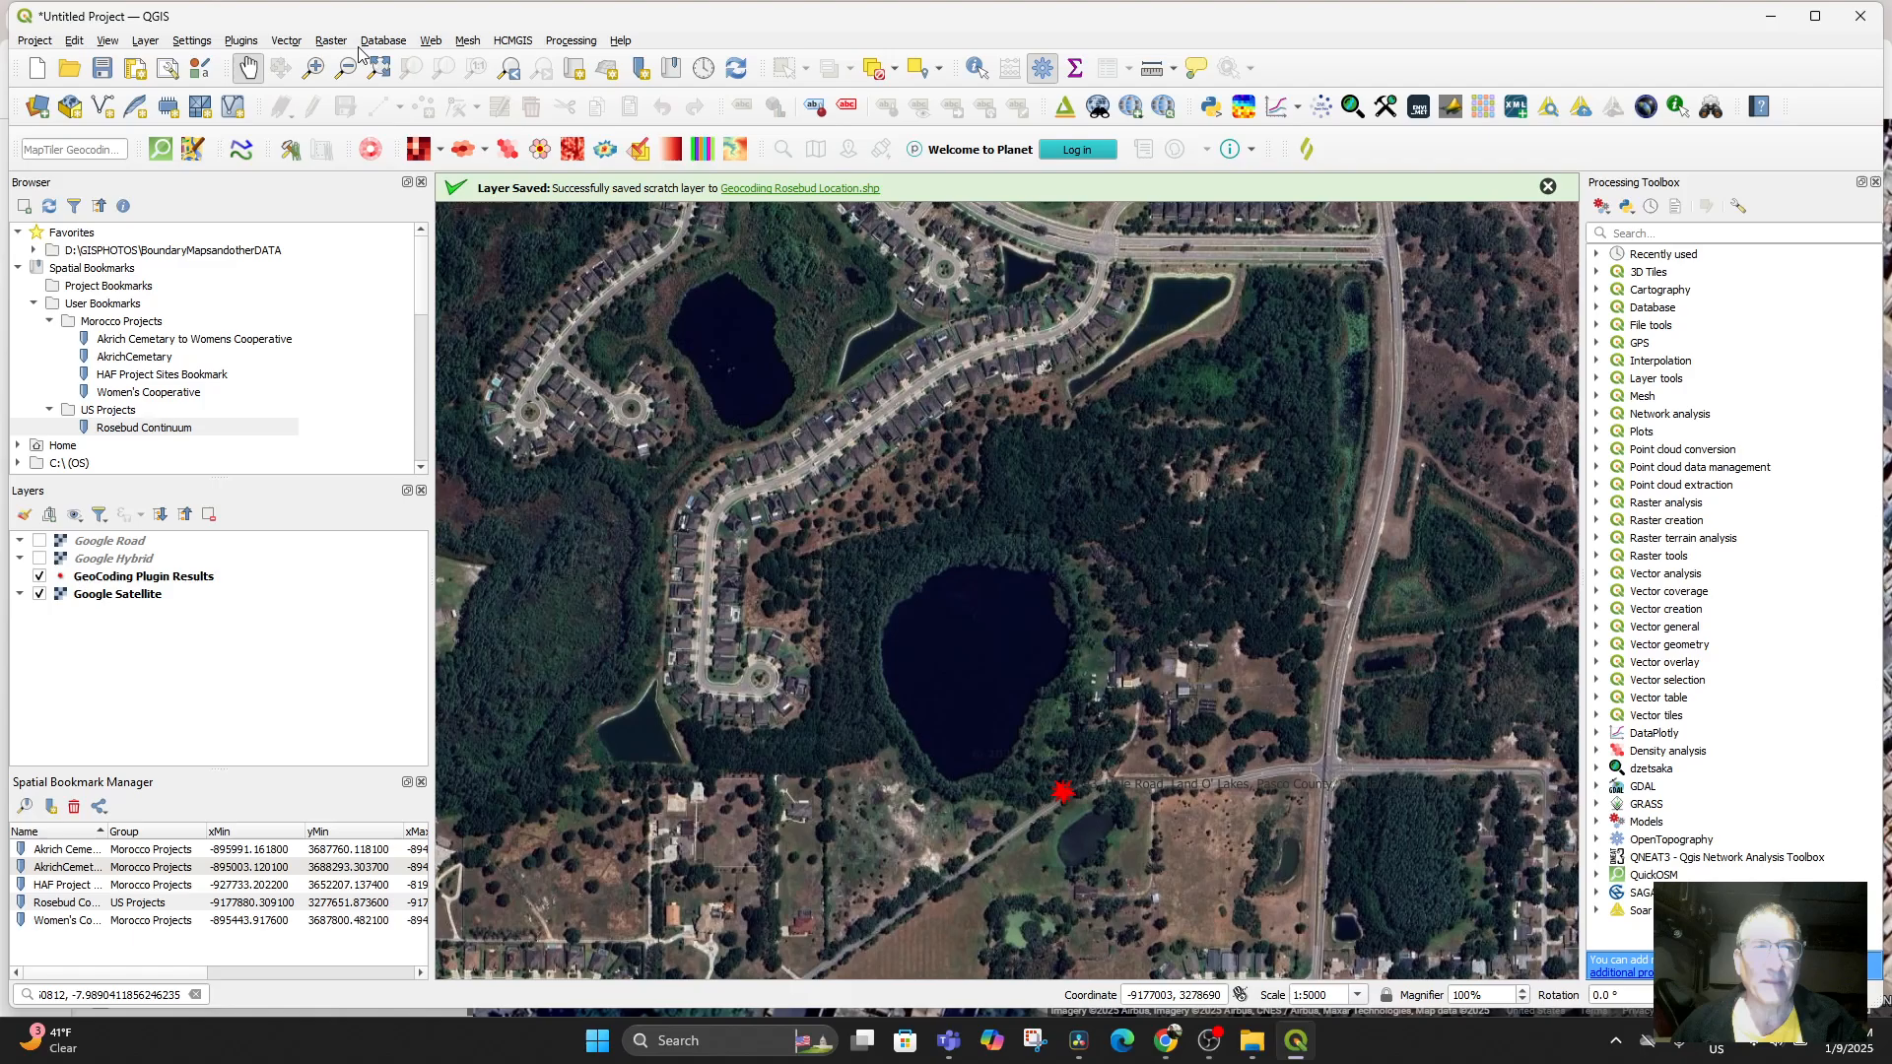
Geocode the address "Jemaa El Fna" with the GeoCoding plugin
{"action": "left_click", "coordinate": [241, 40]}
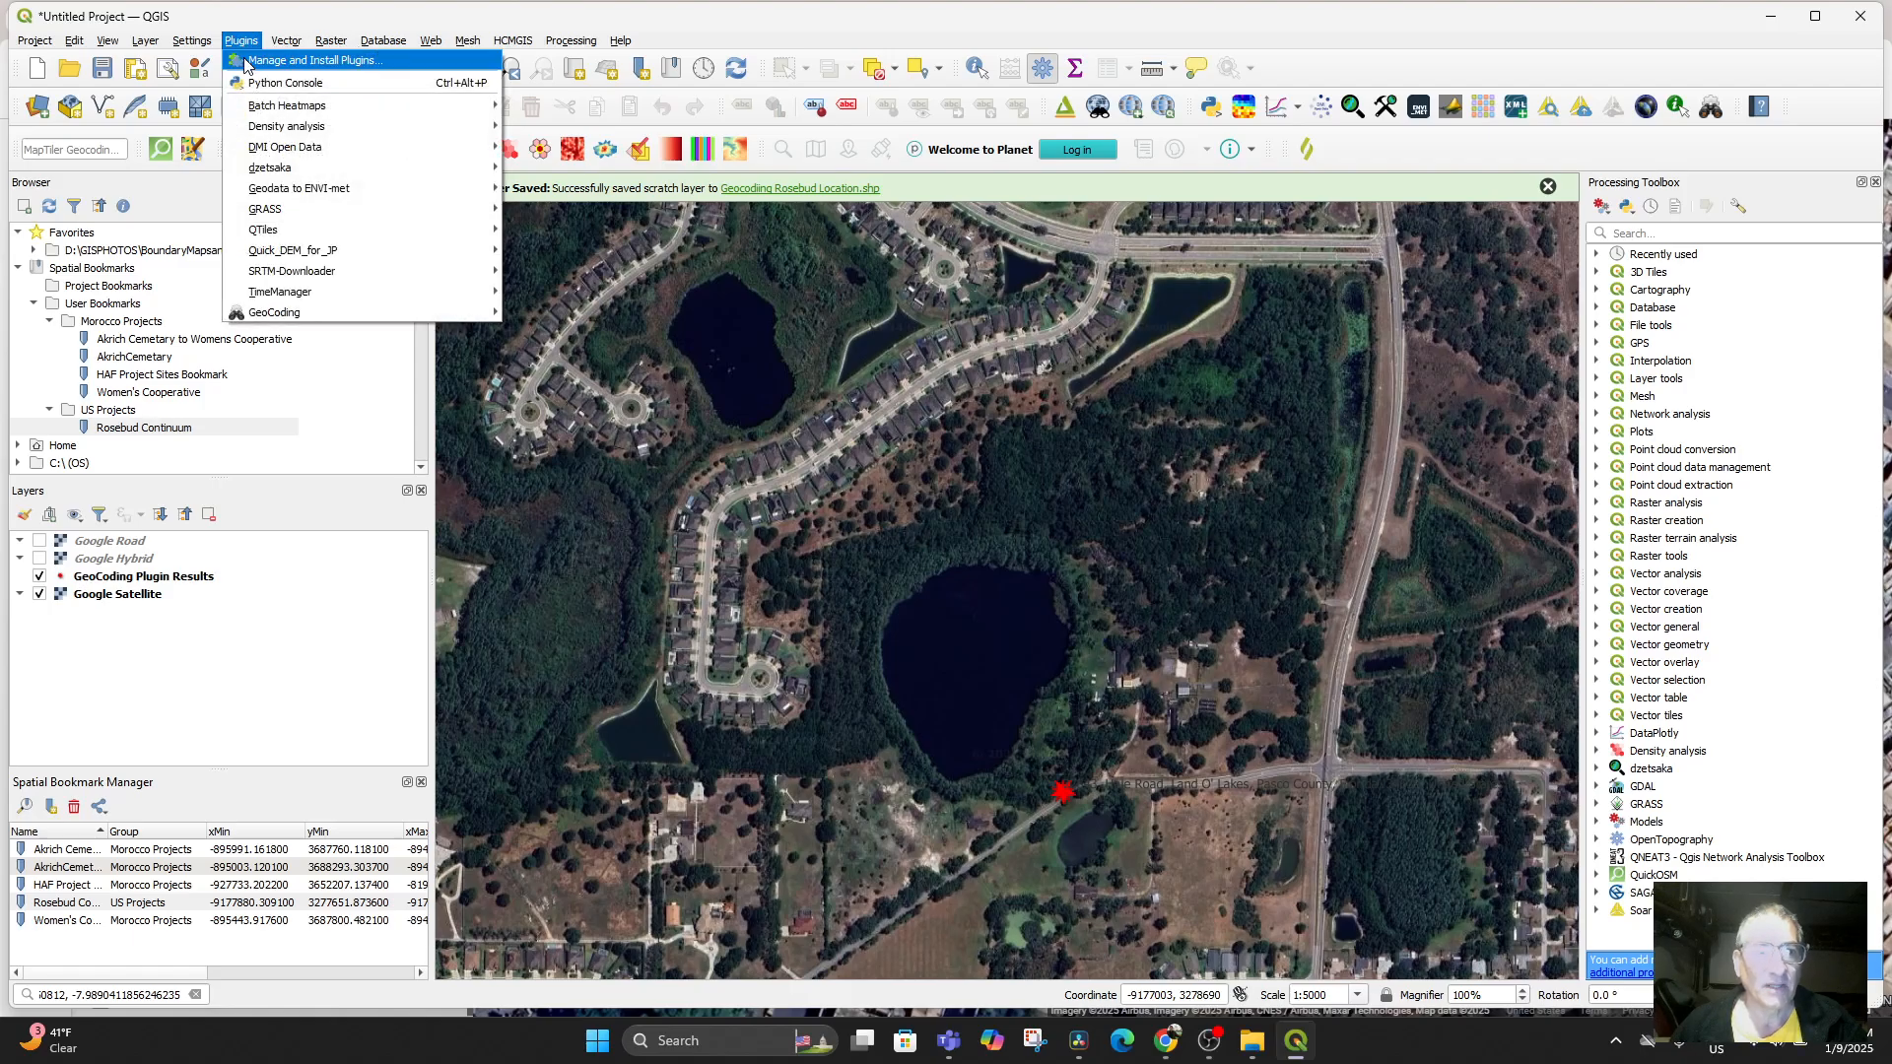
{"action": "mouse_move", "coordinate": [314, 312]}
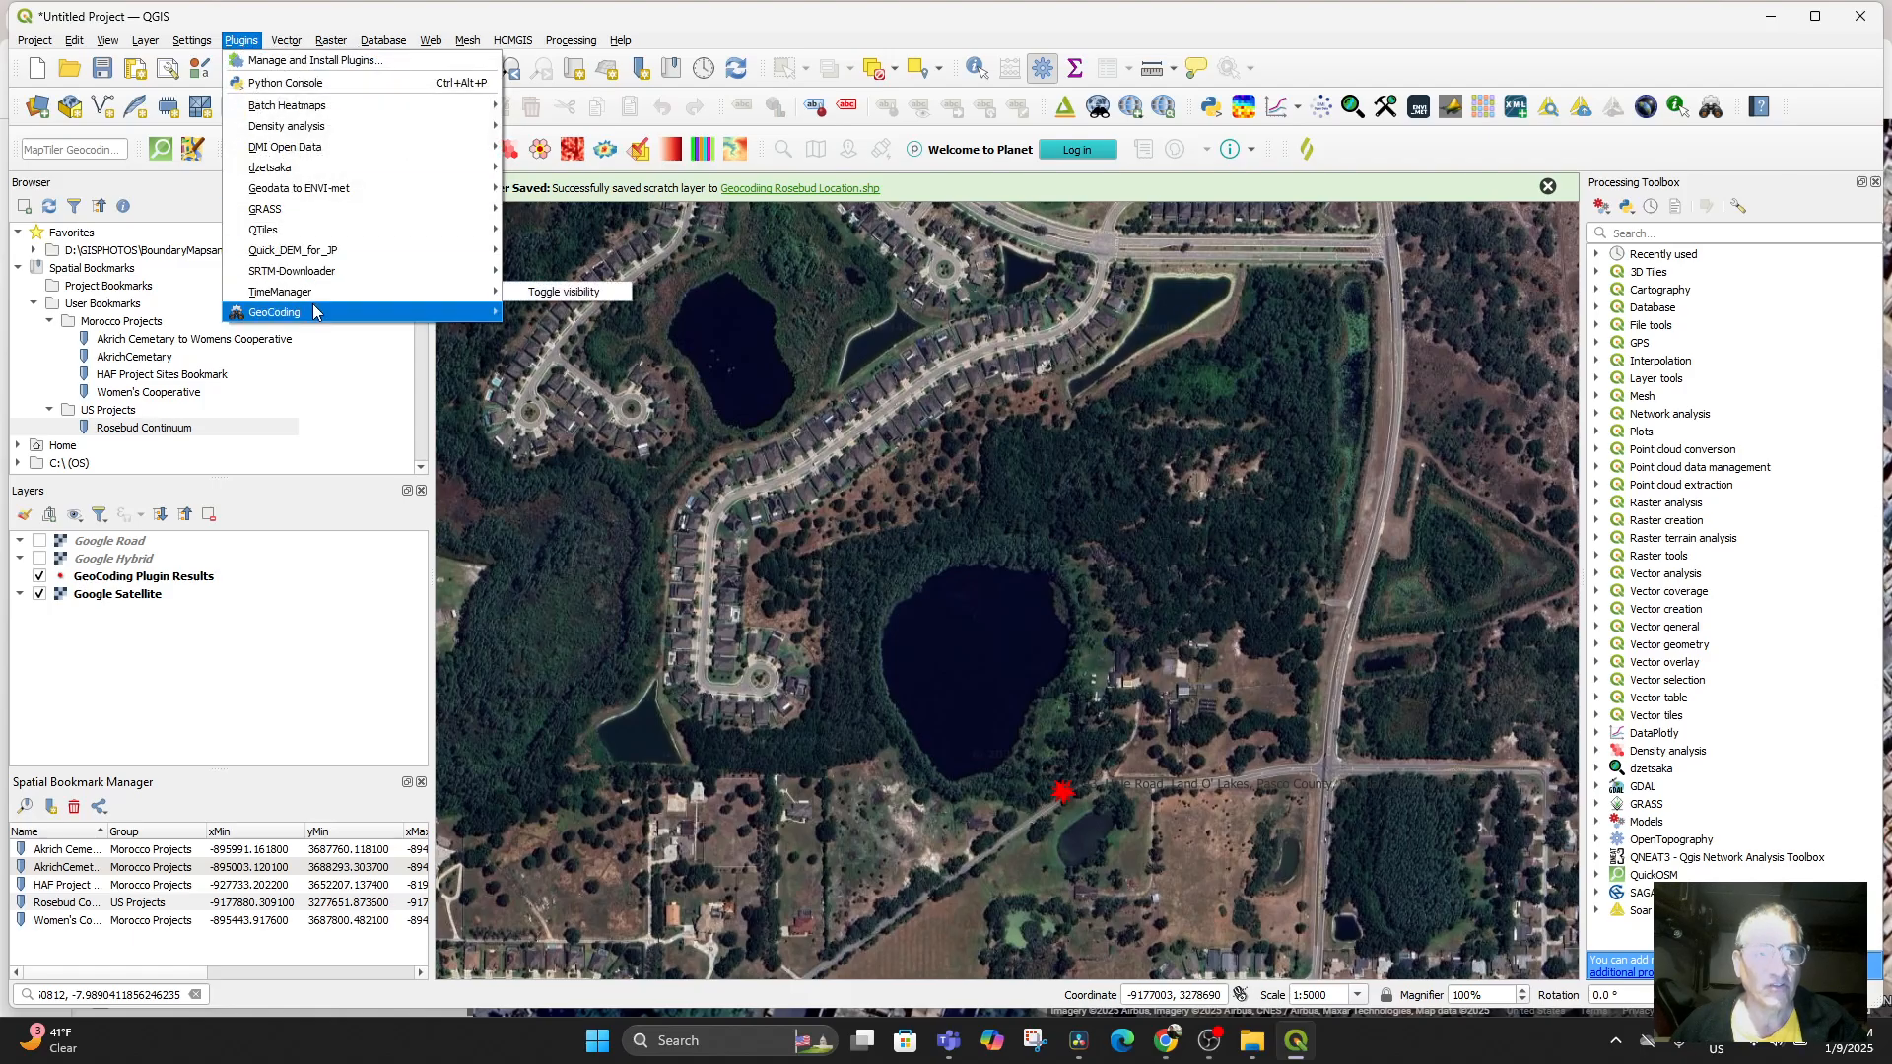
{"action": "left_click", "coordinate": [1528, 14]}
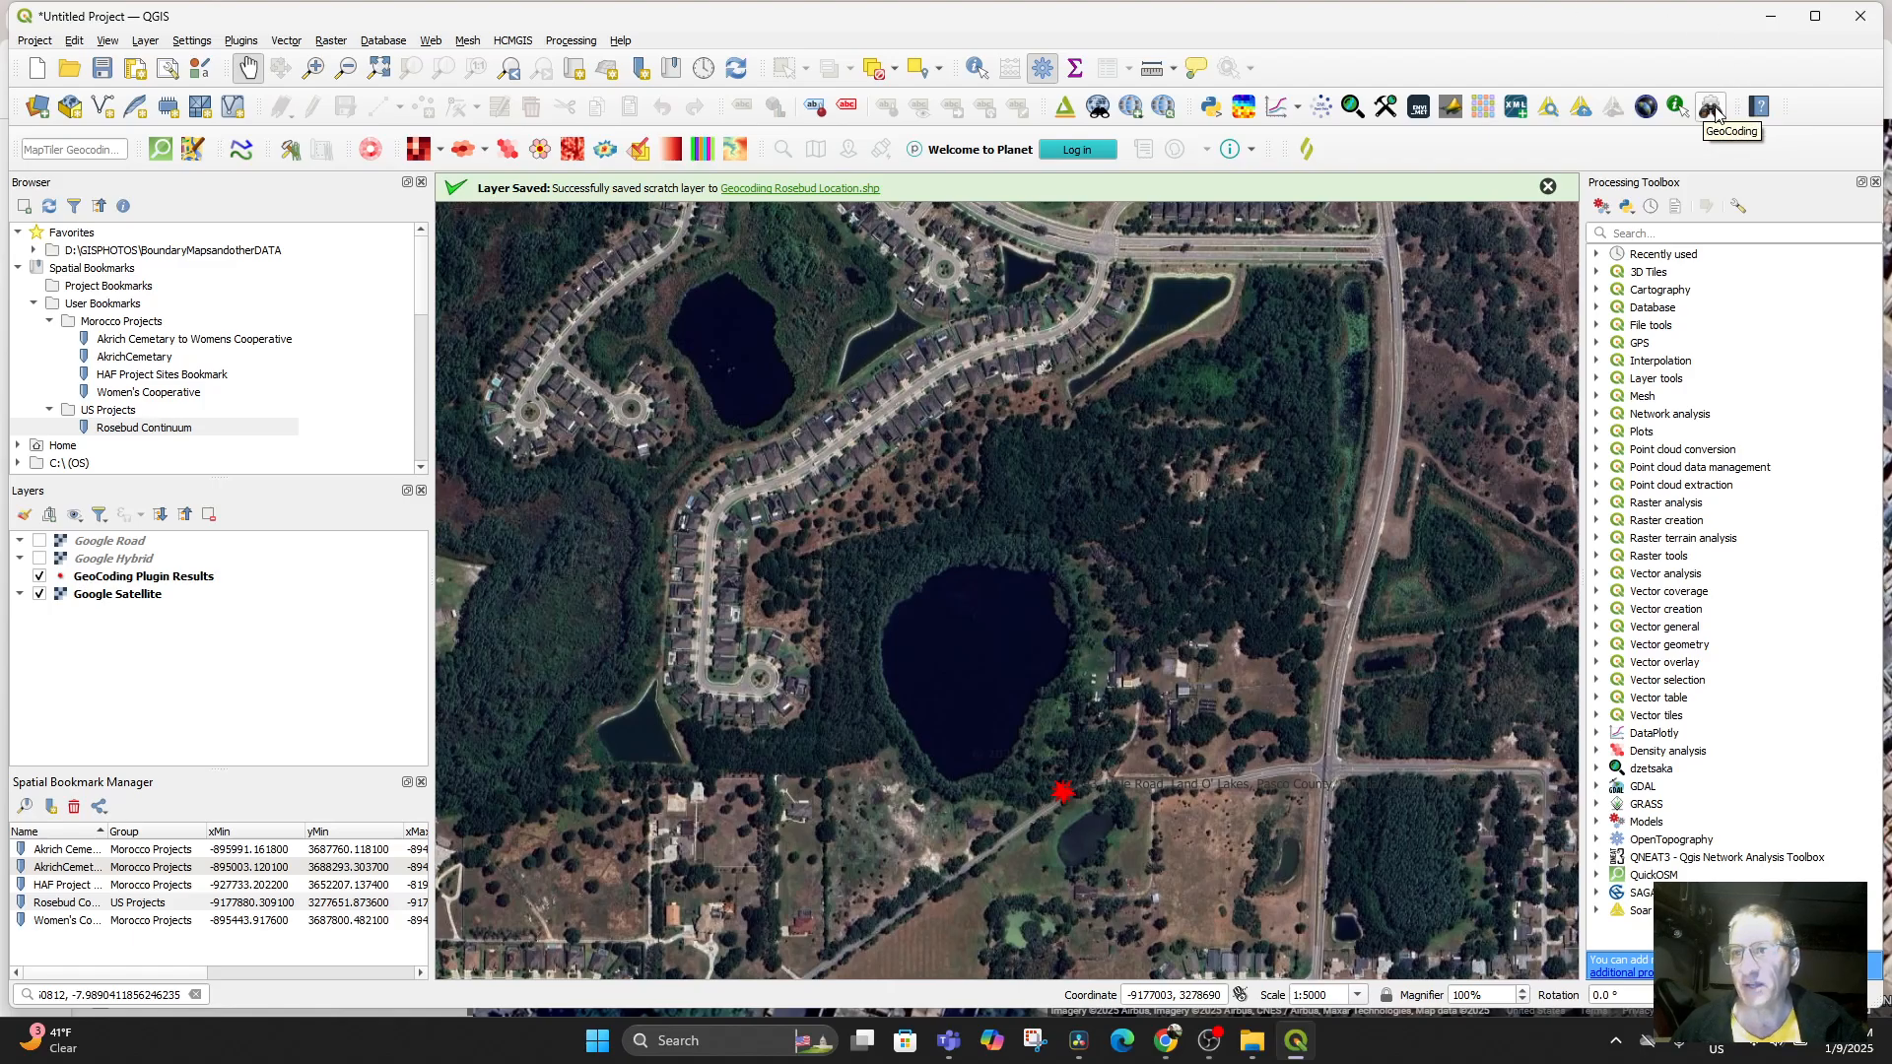
{"action": "left_click", "coordinate": [1712, 108]}
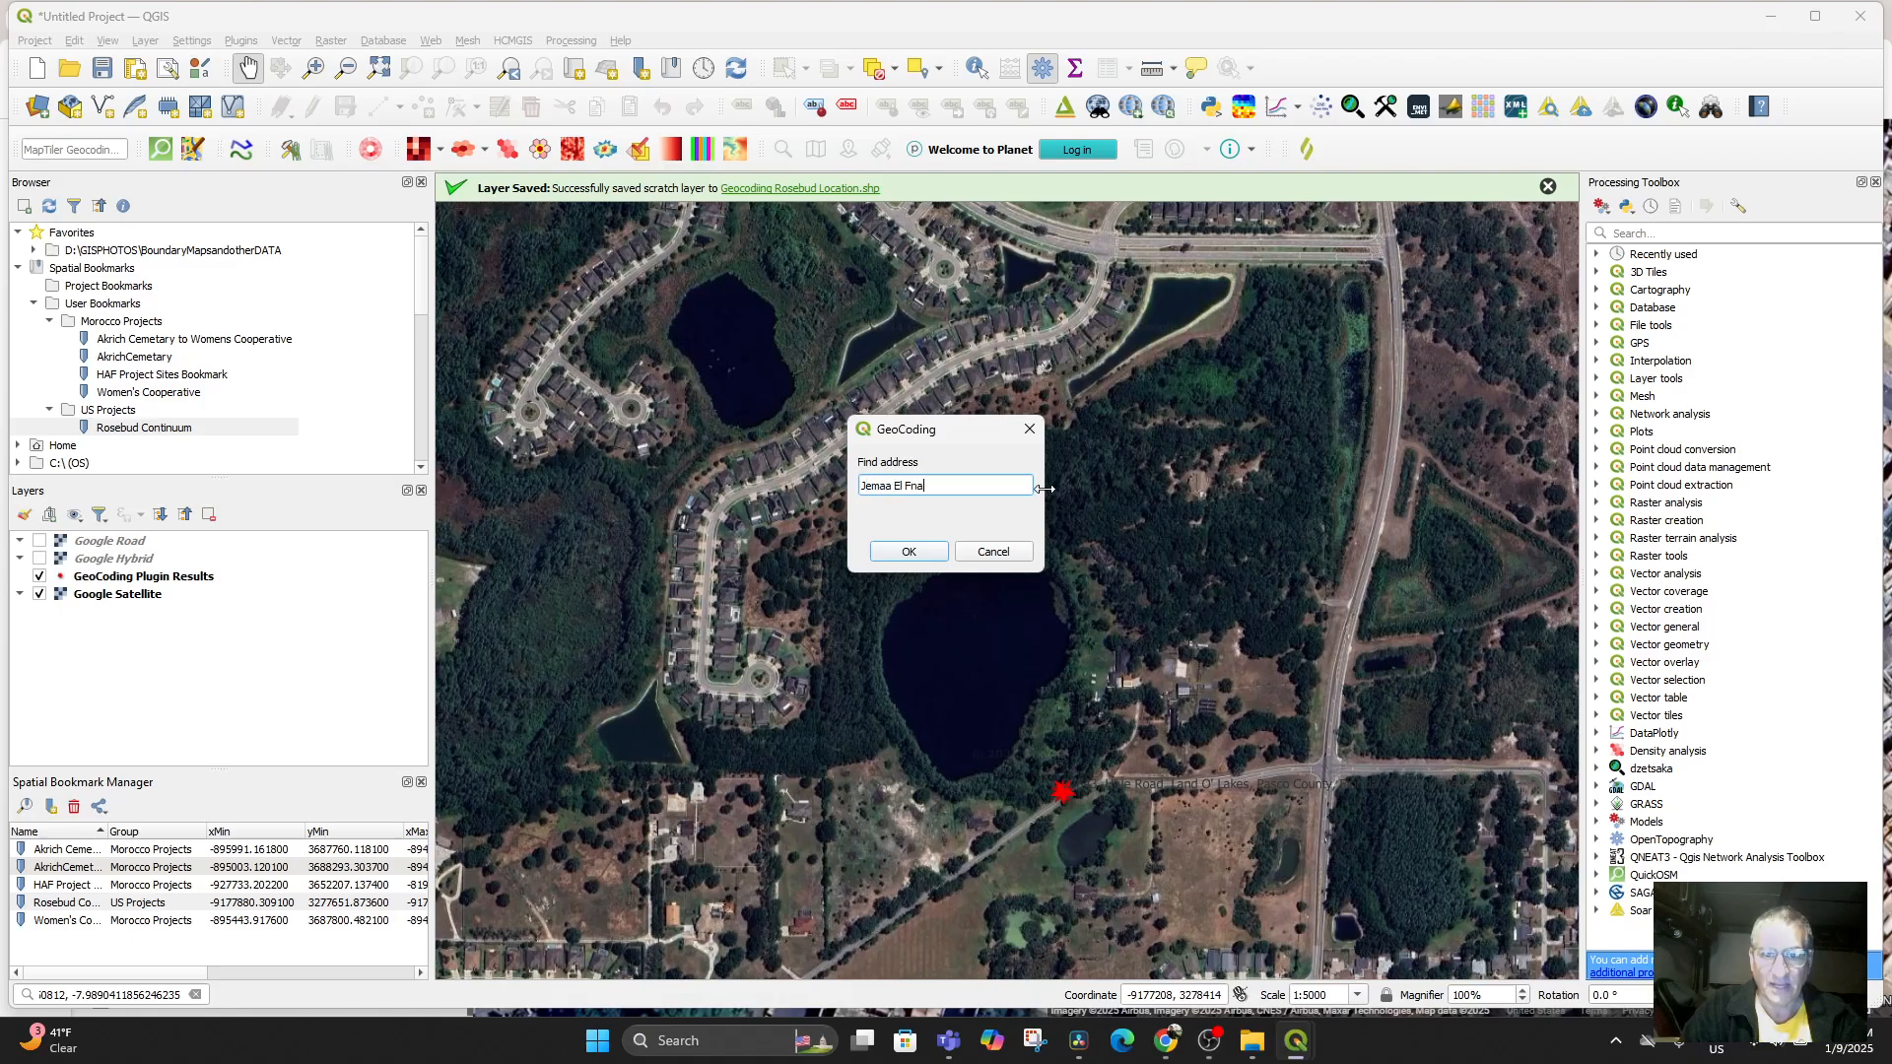
{"action": "type", "text": "Jemaa El Fna"}
{"action": "key", "text": "Return"}
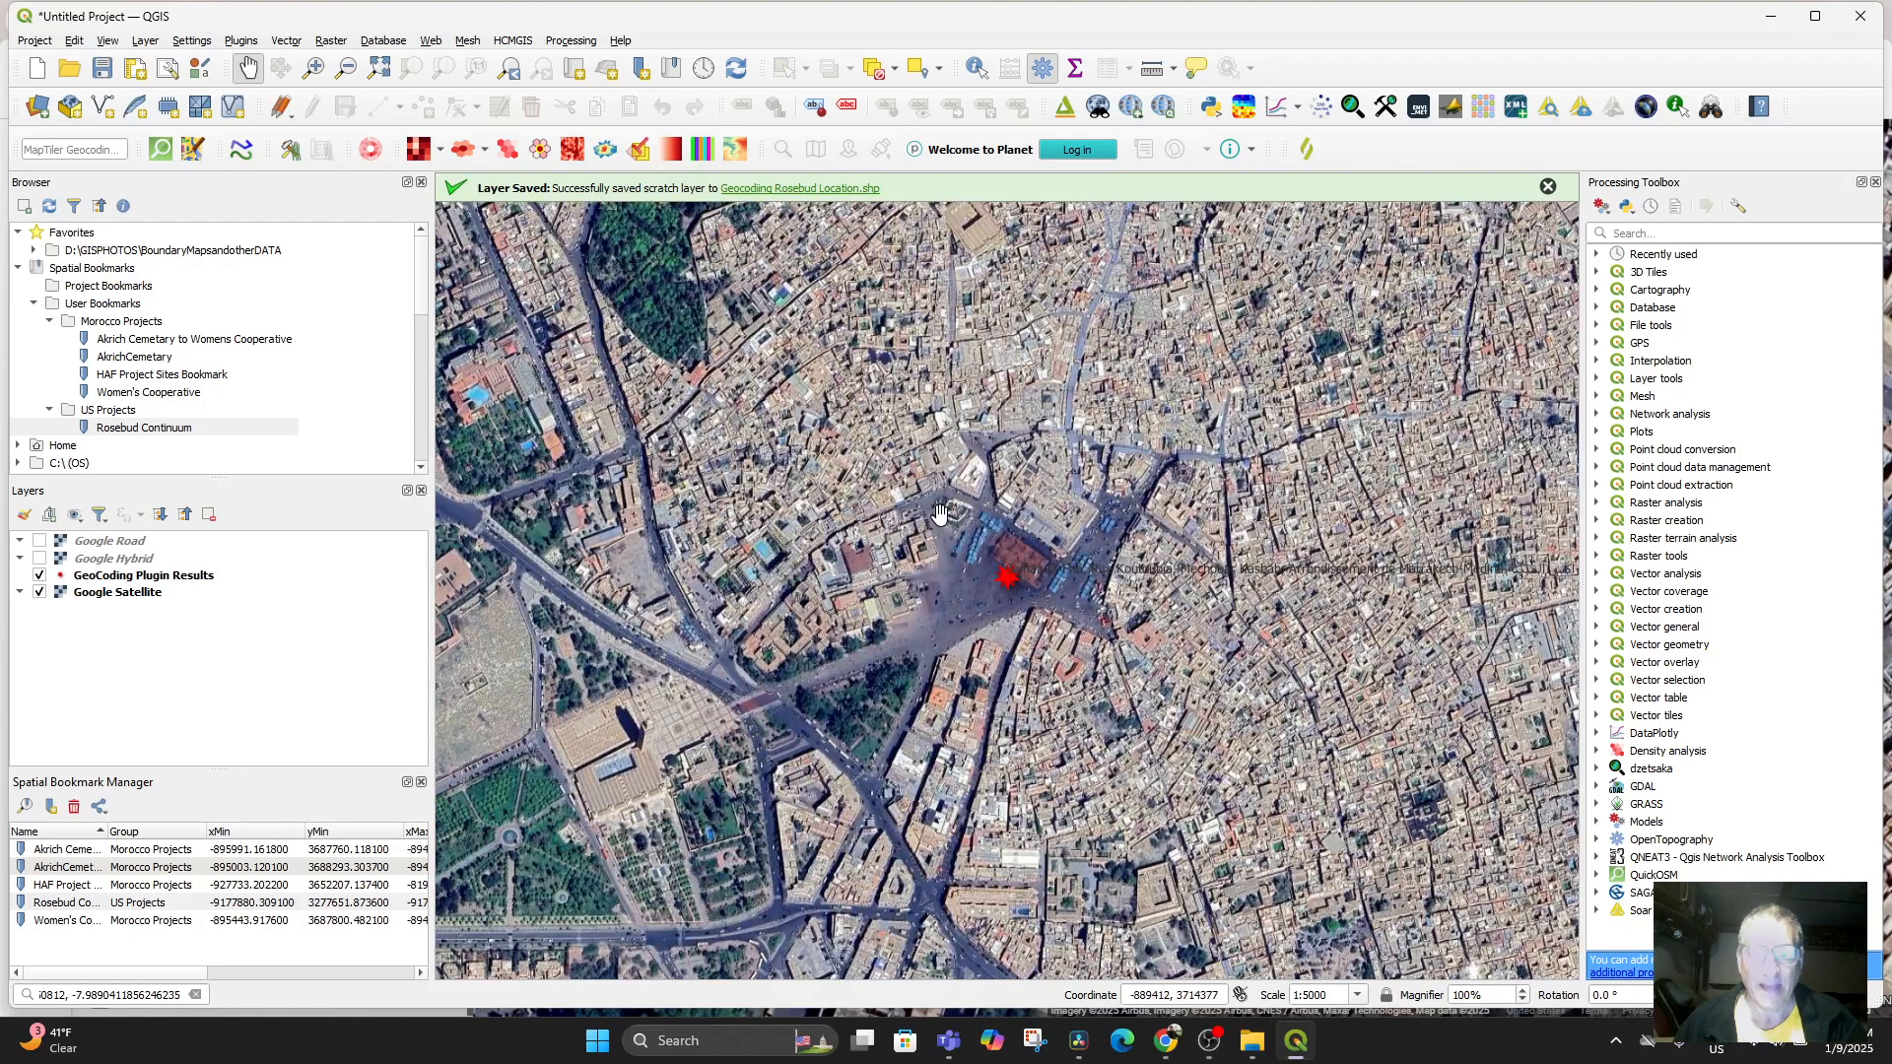
Frame the Jemaa El Fna square at 1:2500 and start a new spatial bookmark named "Jemaa El Fna Souk, Marrakech"
{"action": "scroll", "coordinate": [937, 513], "scroll_direction": "up", "scroll_amount": 3}
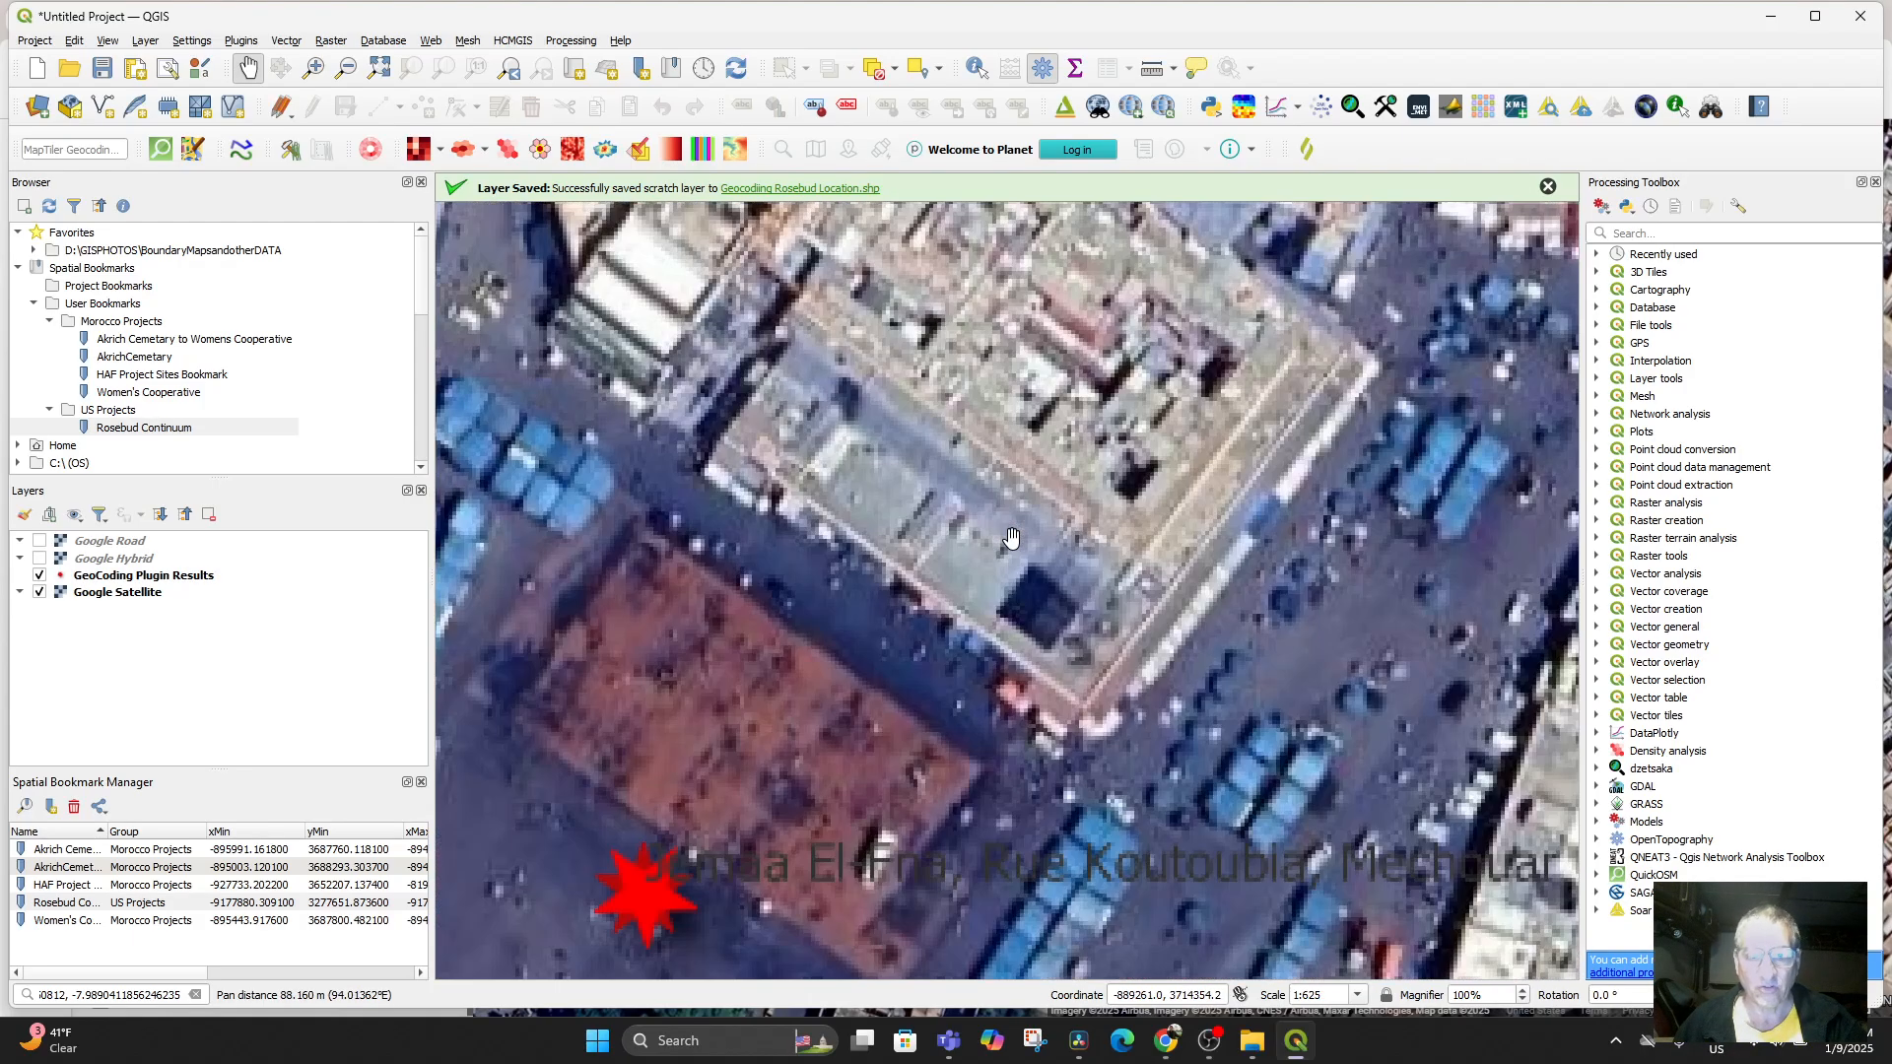
{"action": "left_click_drag", "start_coordinate": [887, 608], "coordinate": [1209, 437]}
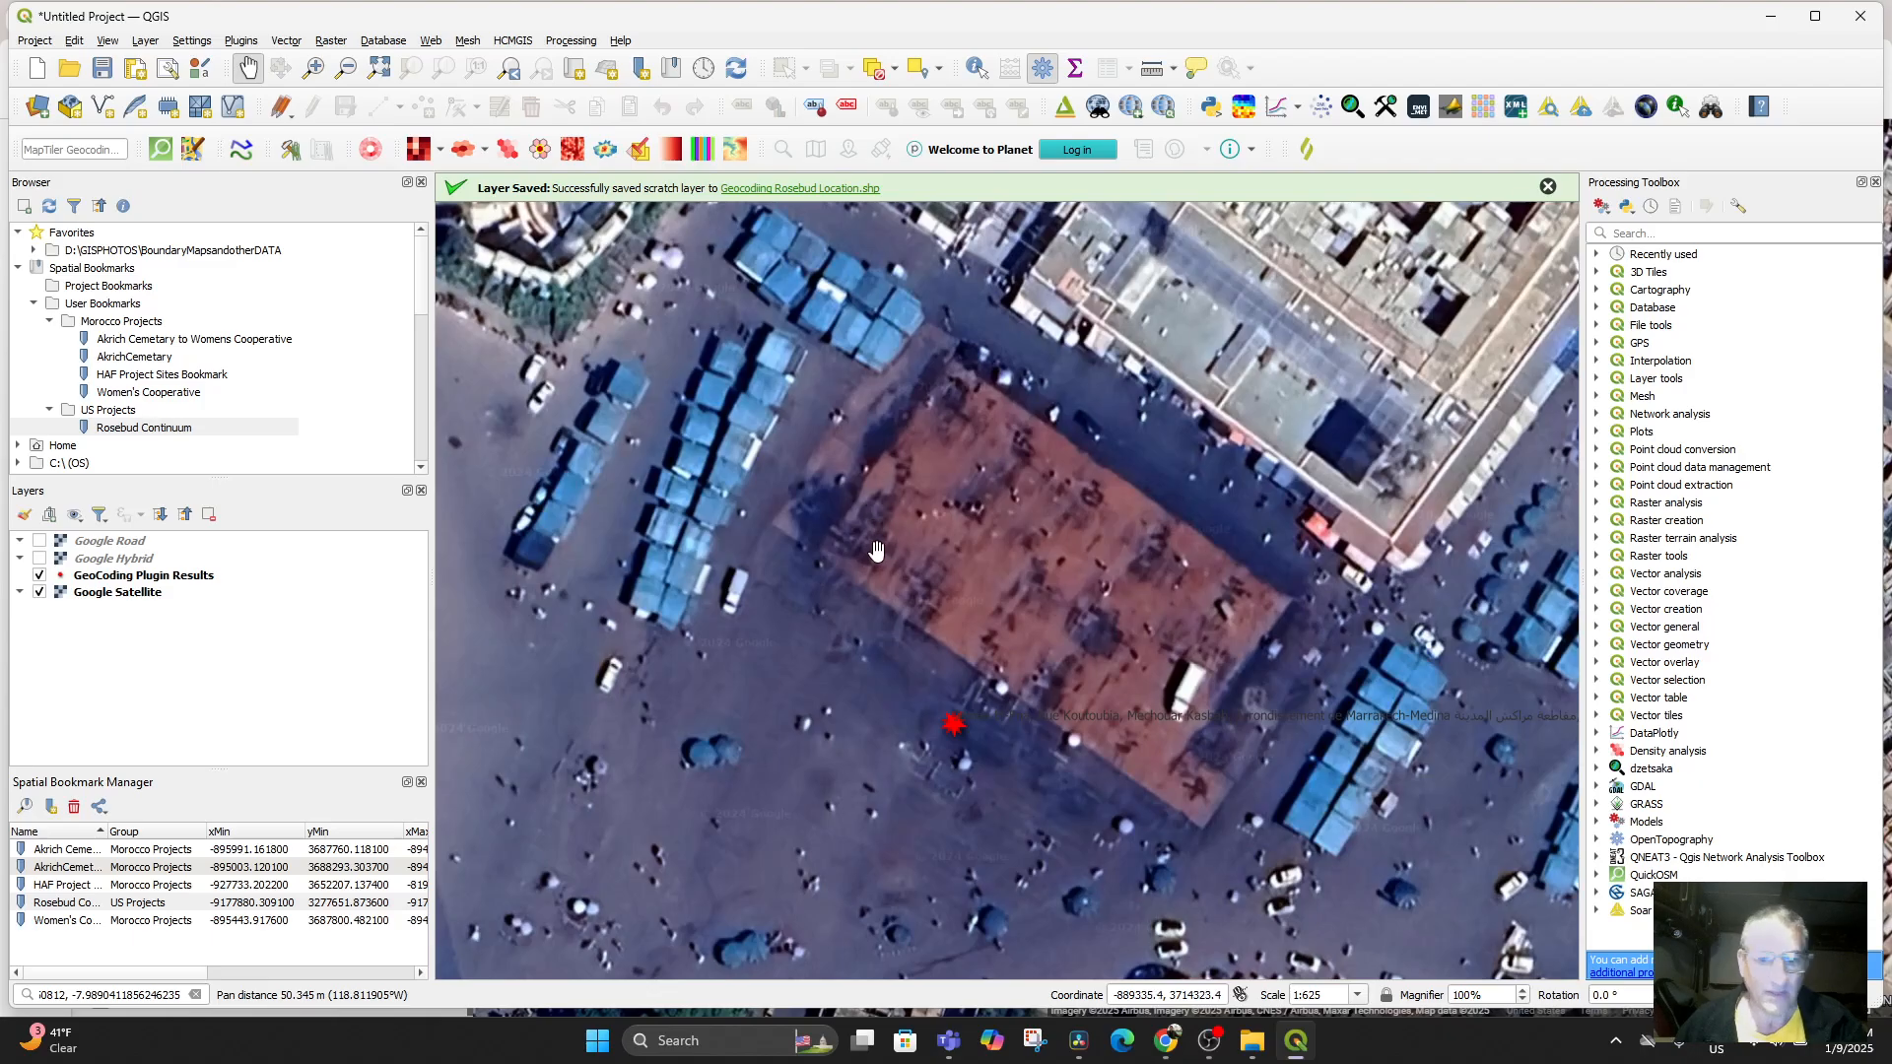
{"action": "left_click_drag", "start_coordinate": [877, 552], "coordinate": [822, 508]}
{"action": "scroll", "coordinate": [897, 473], "scroll_direction": "down", "scroll_amount": 1}
{"action": "scroll", "coordinate": [887, 561], "scroll_direction": "down", "scroll_amount": 1}
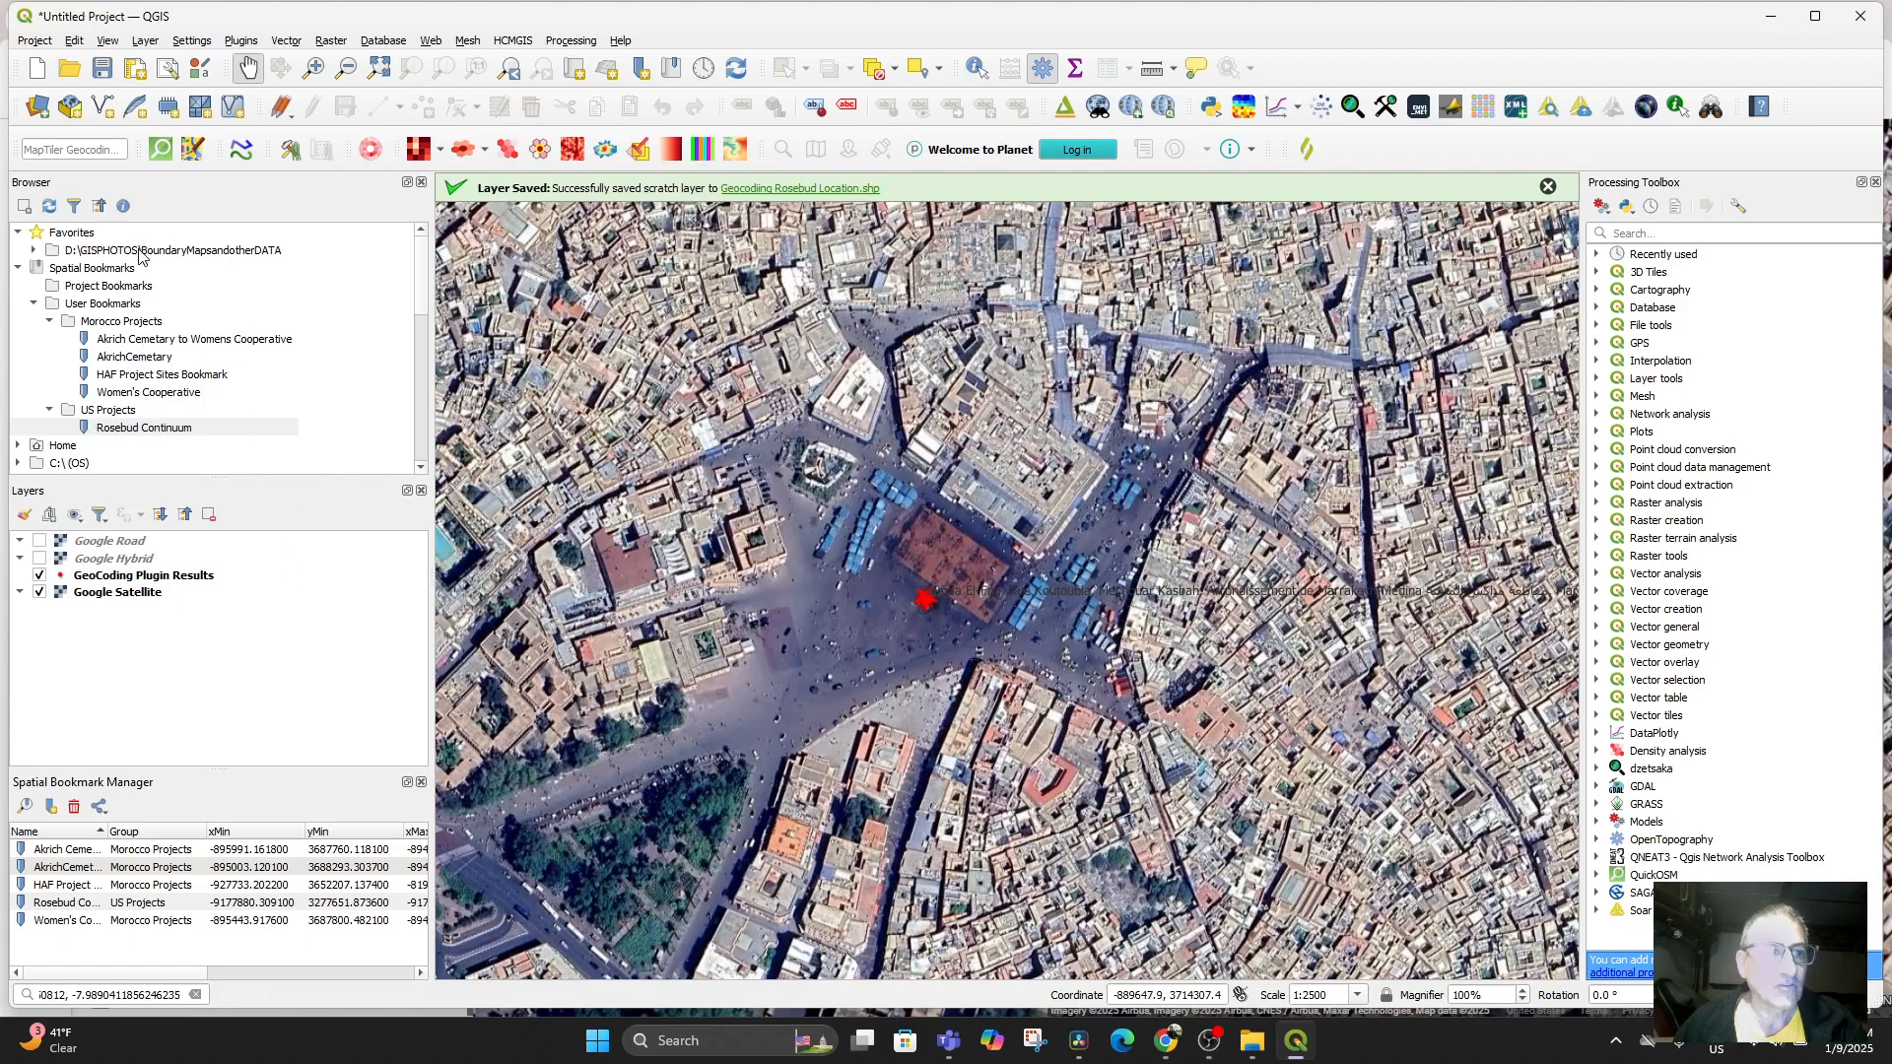
{"action": "left_click", "coordinate": [51, 806]}
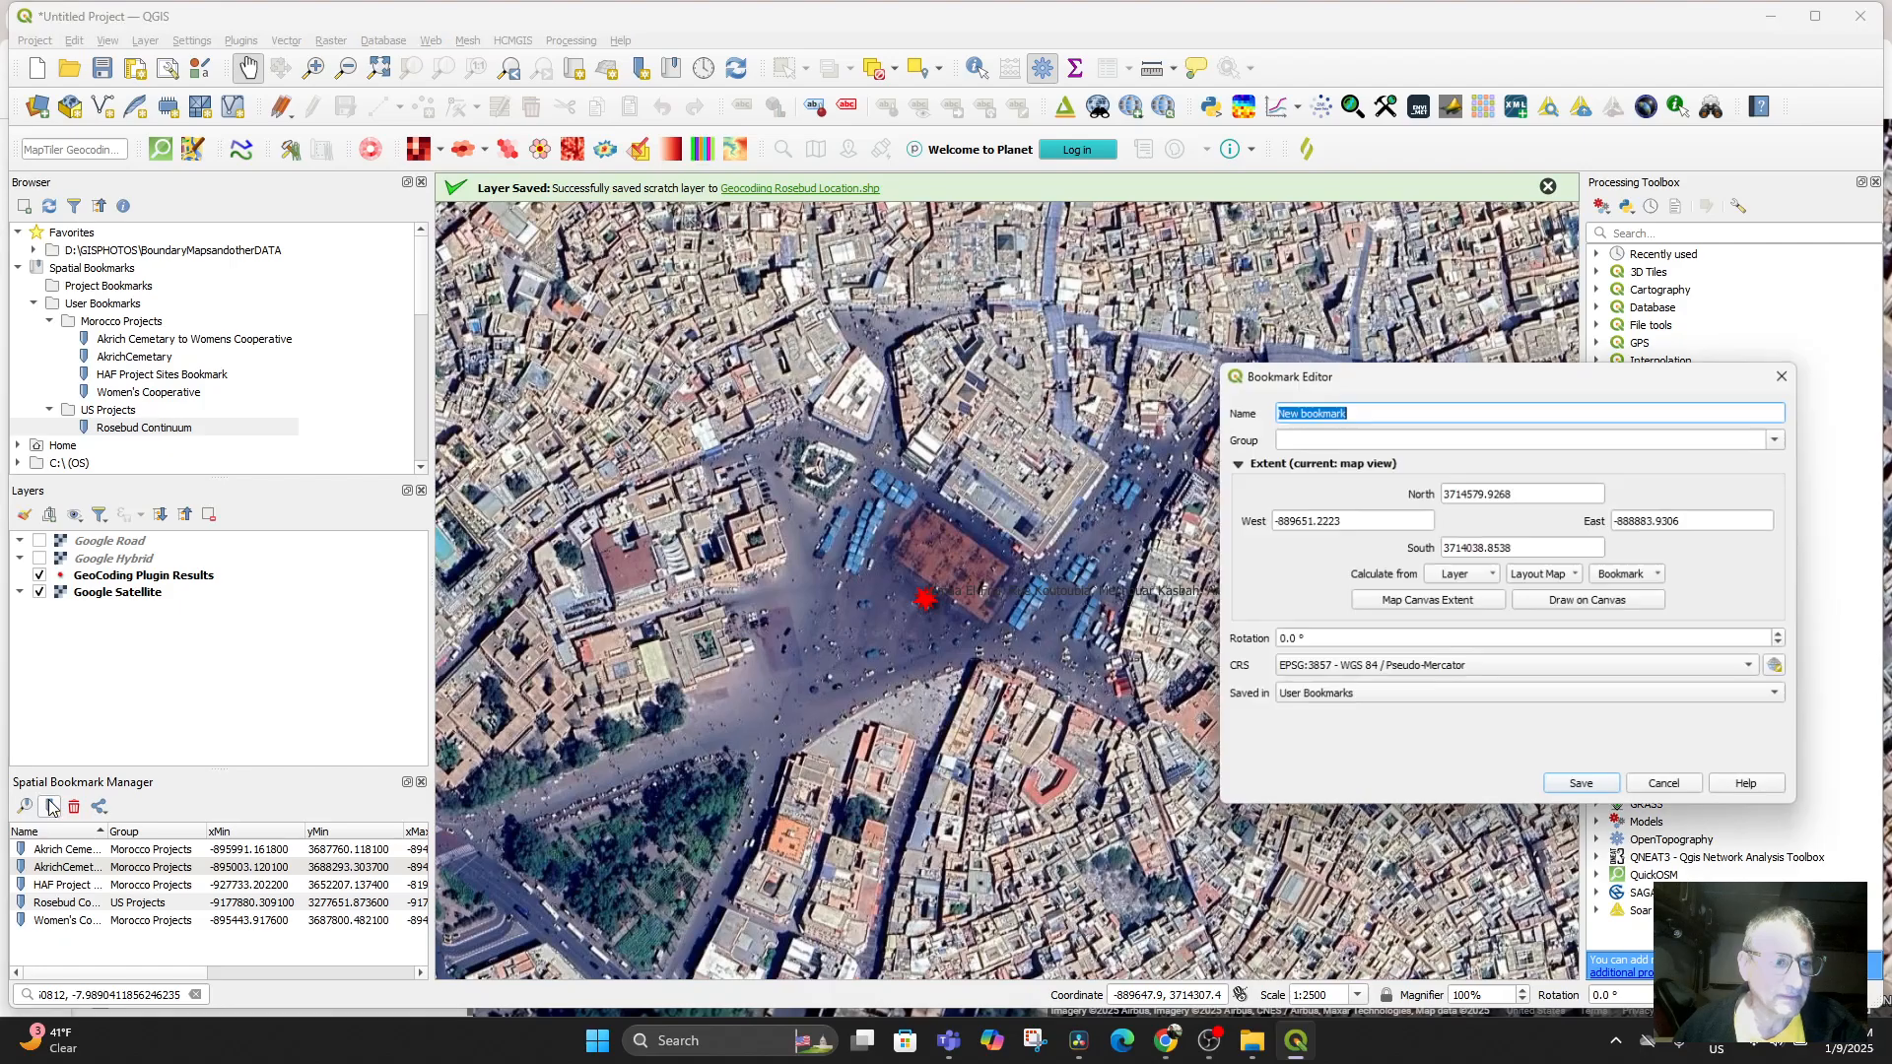
{"action": "type", "text": "Jemaa El Fna Souk, Marrakech"}
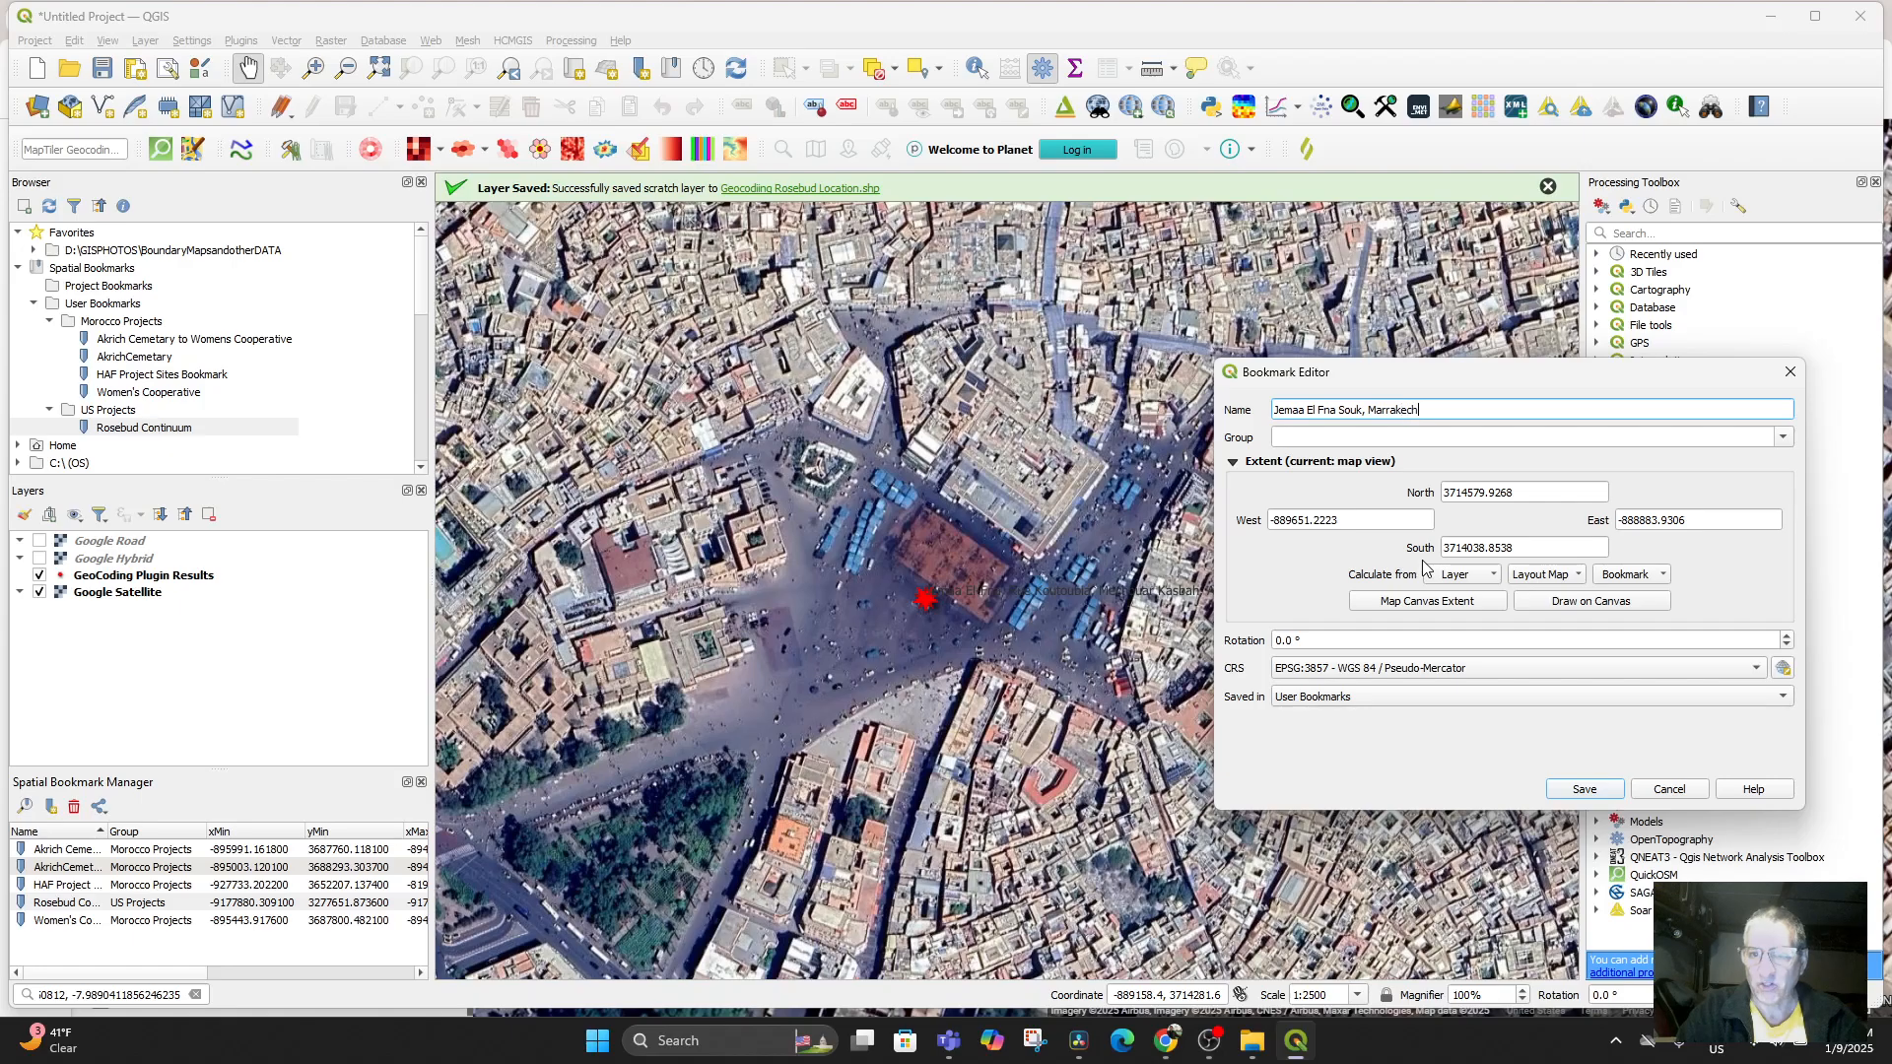
Assign the new bookmark to the existing "Morocco Projects" group and save it in User Bookmarks
{"action": "left_click", "coordinate": [1468, 440]}
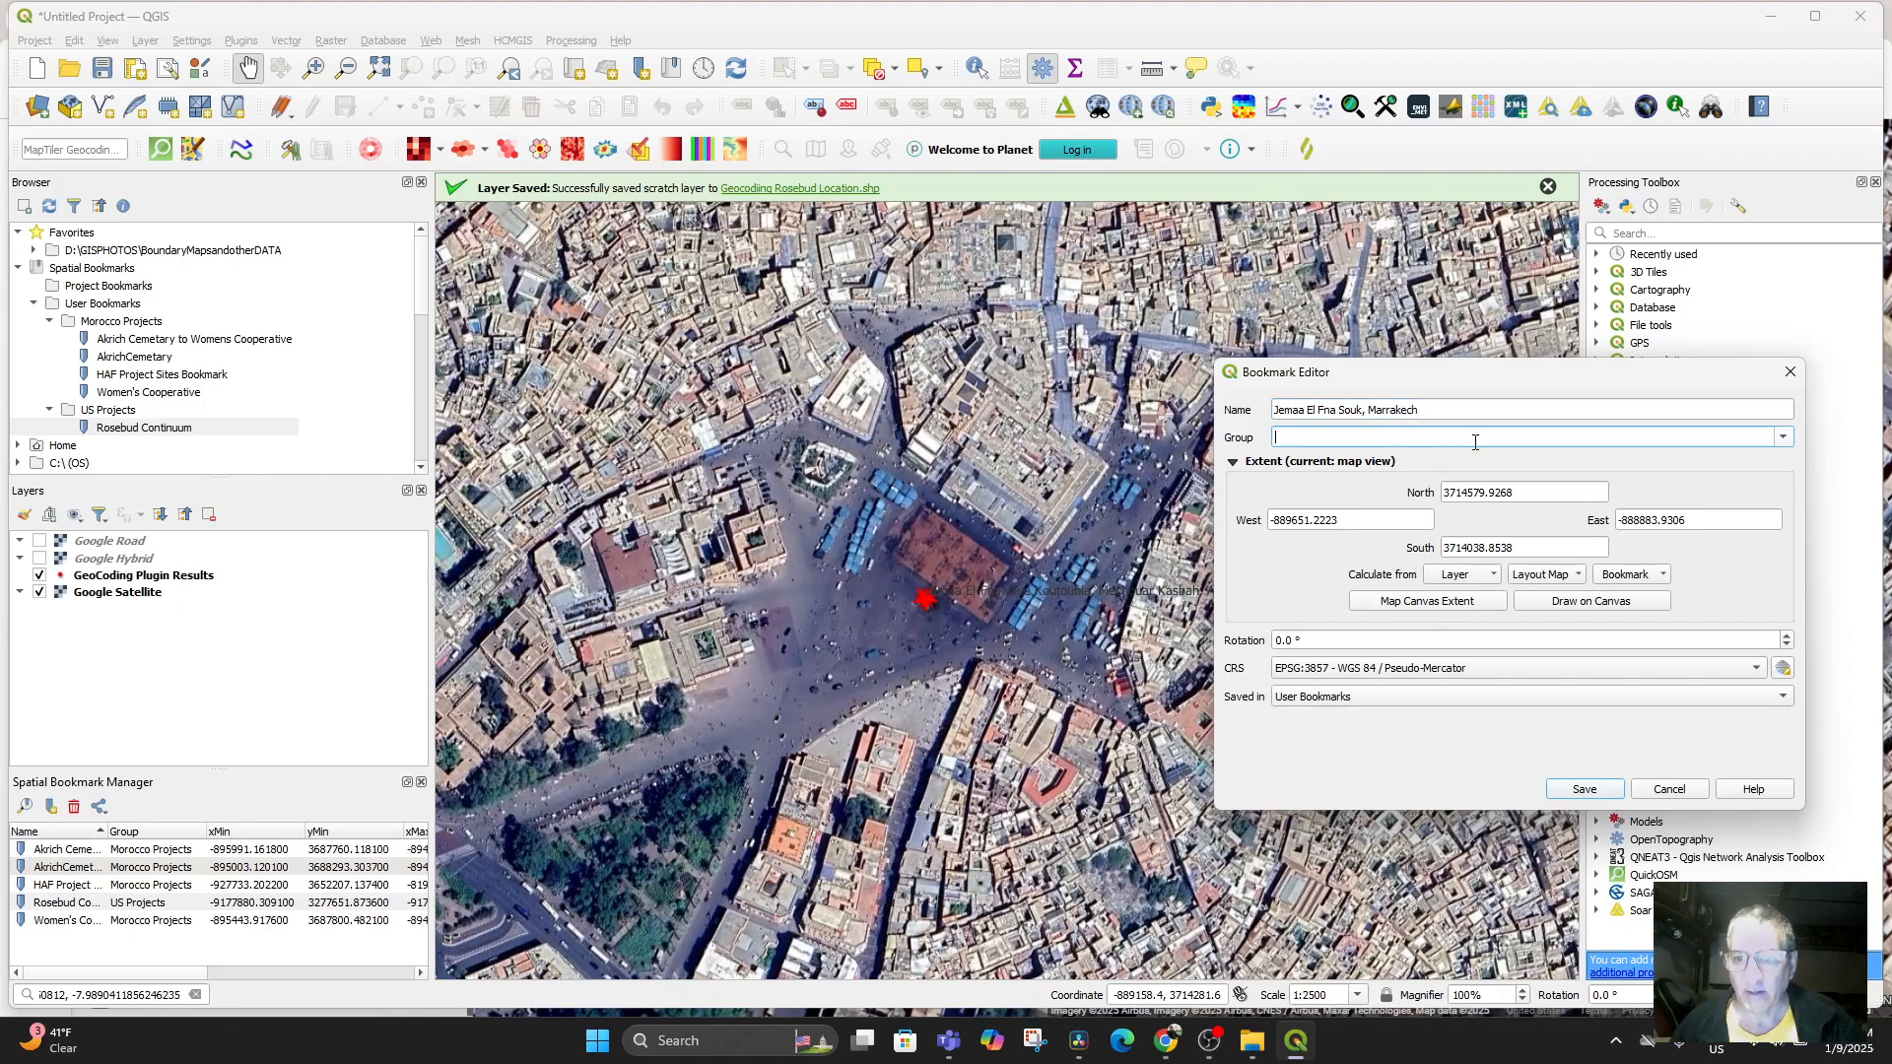
{"action": "left_click", "coordinate": [1784, 439]}
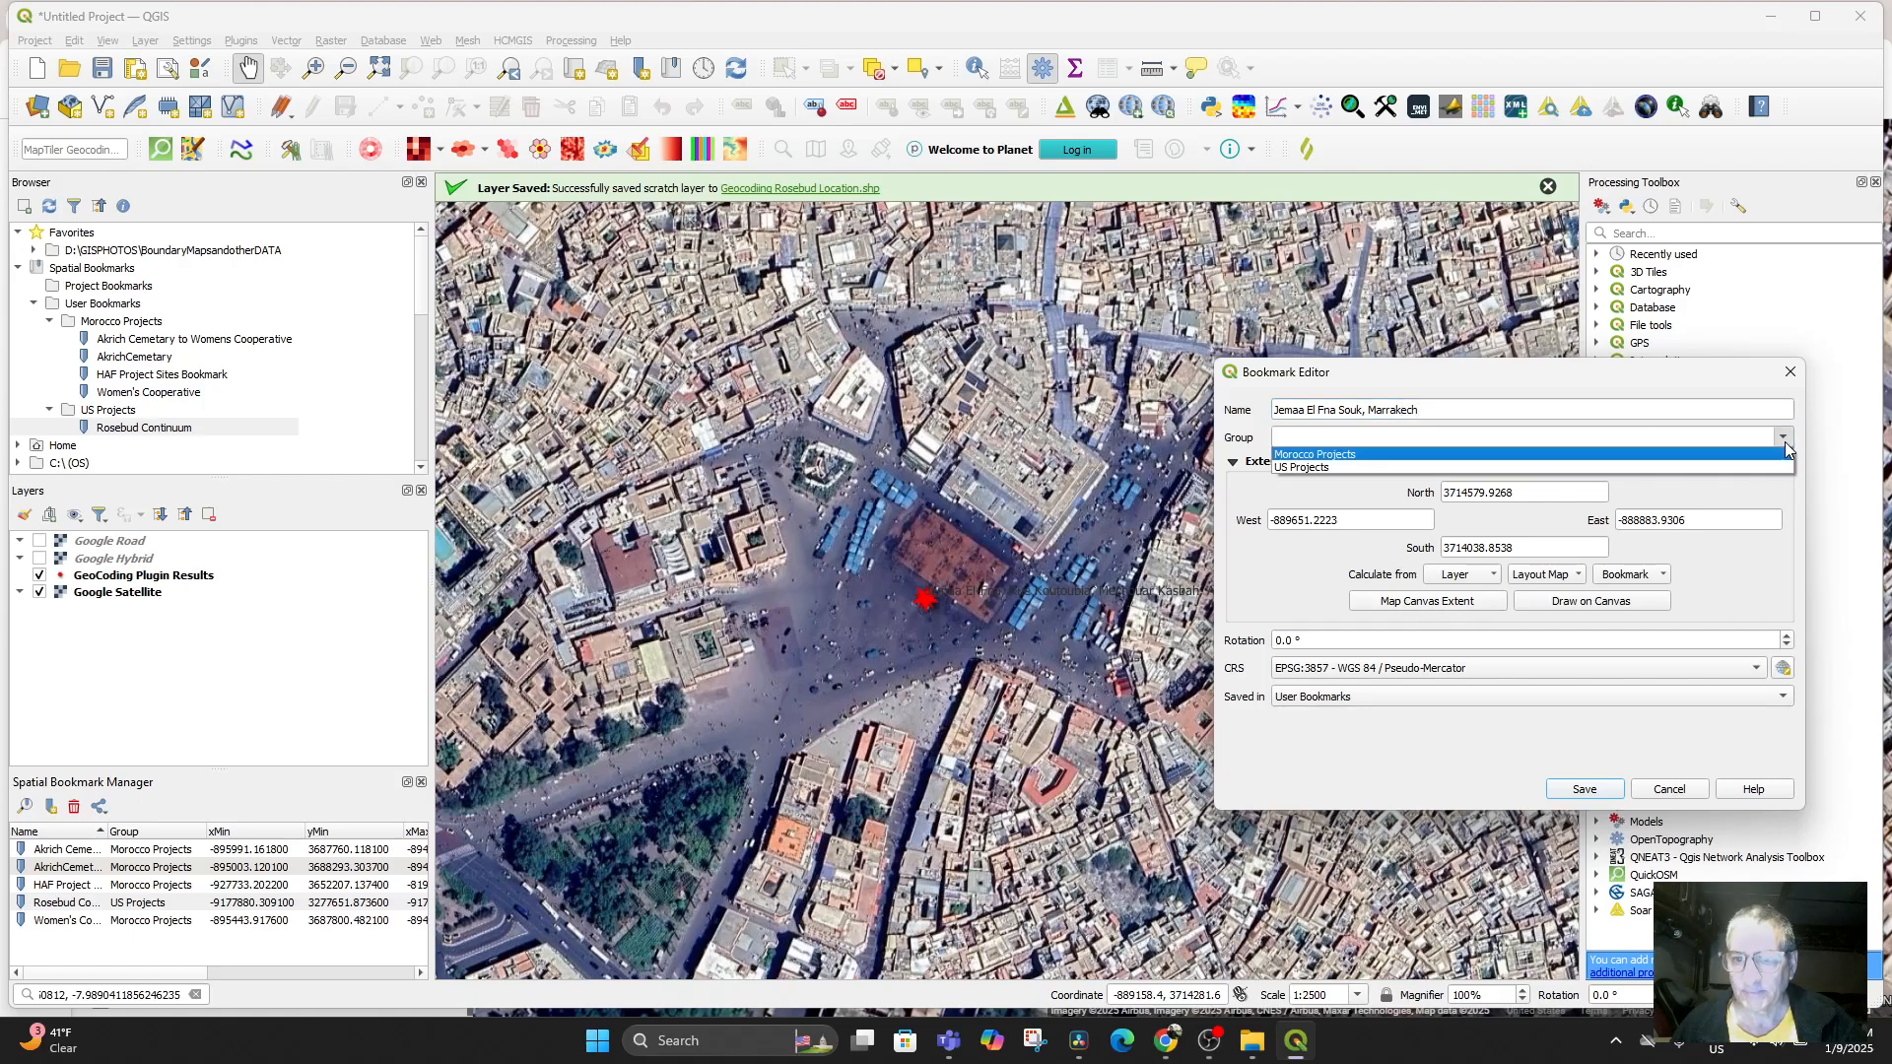
{"action": "left_click", "coordinate": [1442, 445]}
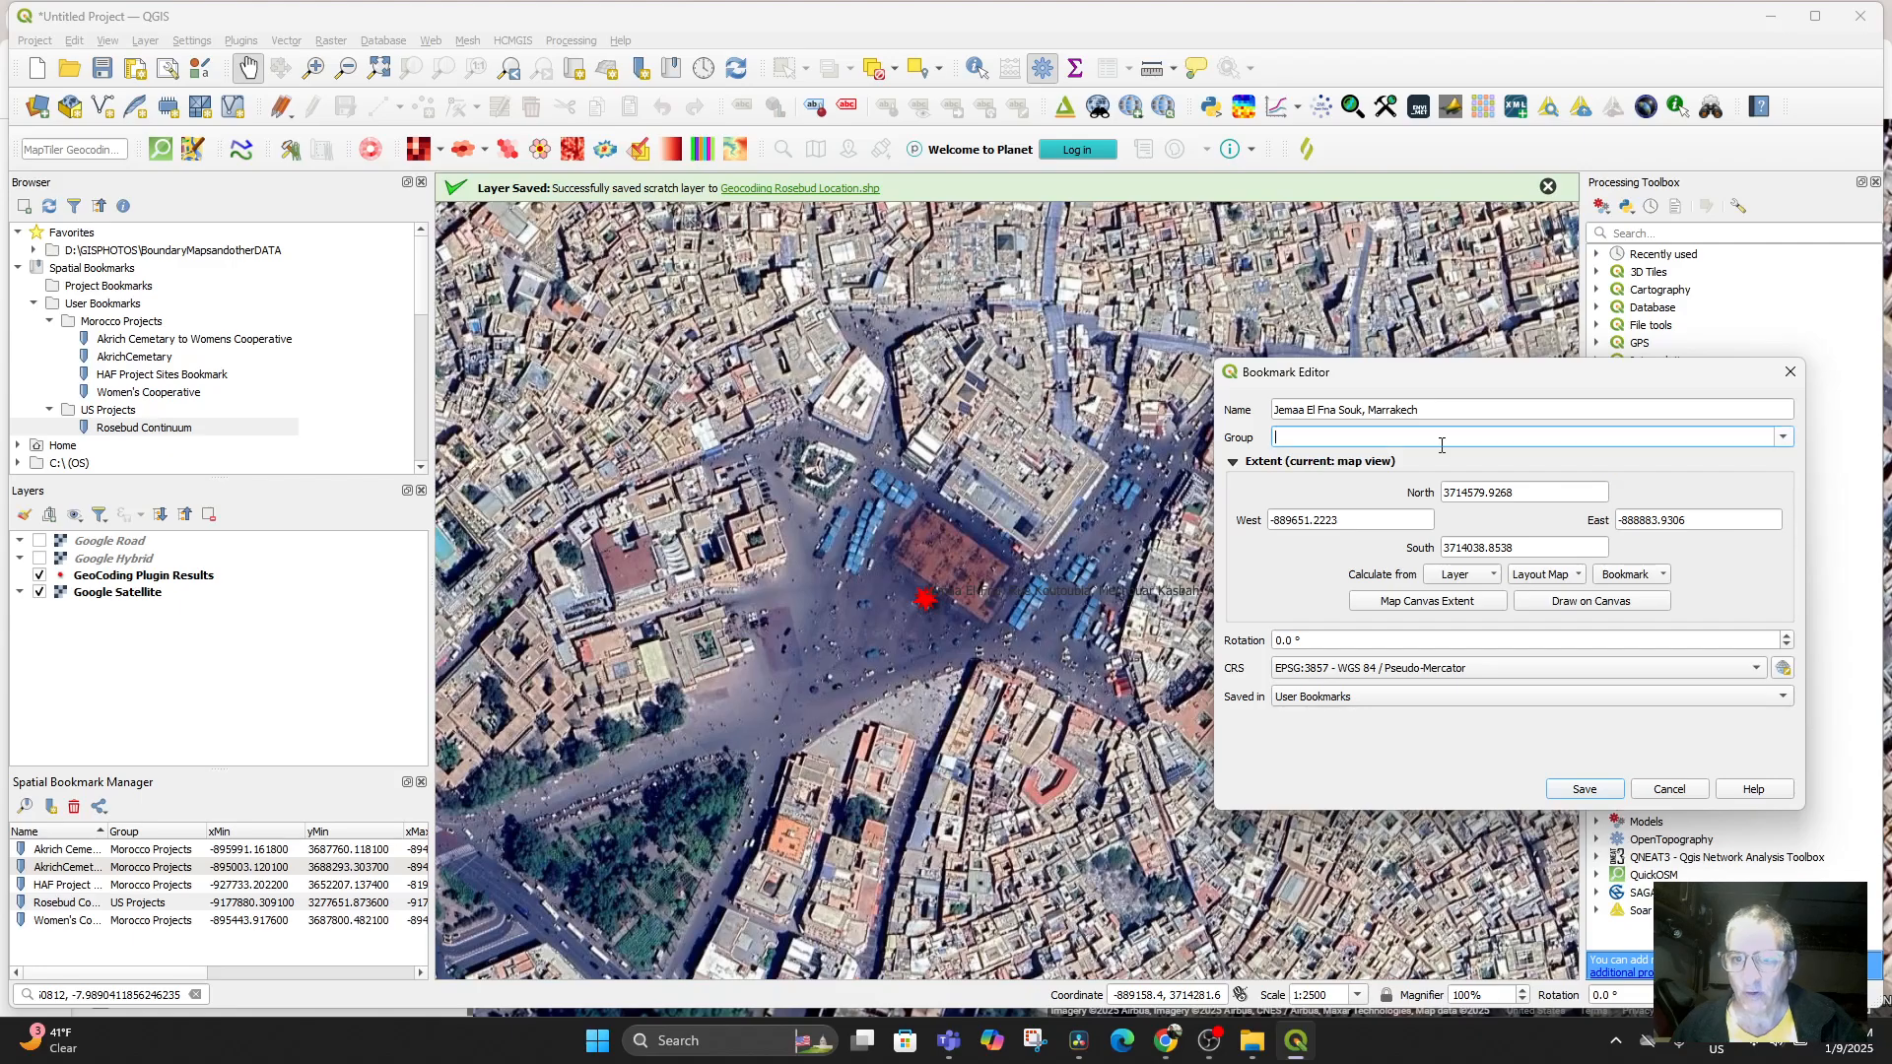
{"action": "left_click", "coordinate": [1784, 440]}
{"action": "left_click", "coordinate": [1338, 455]}
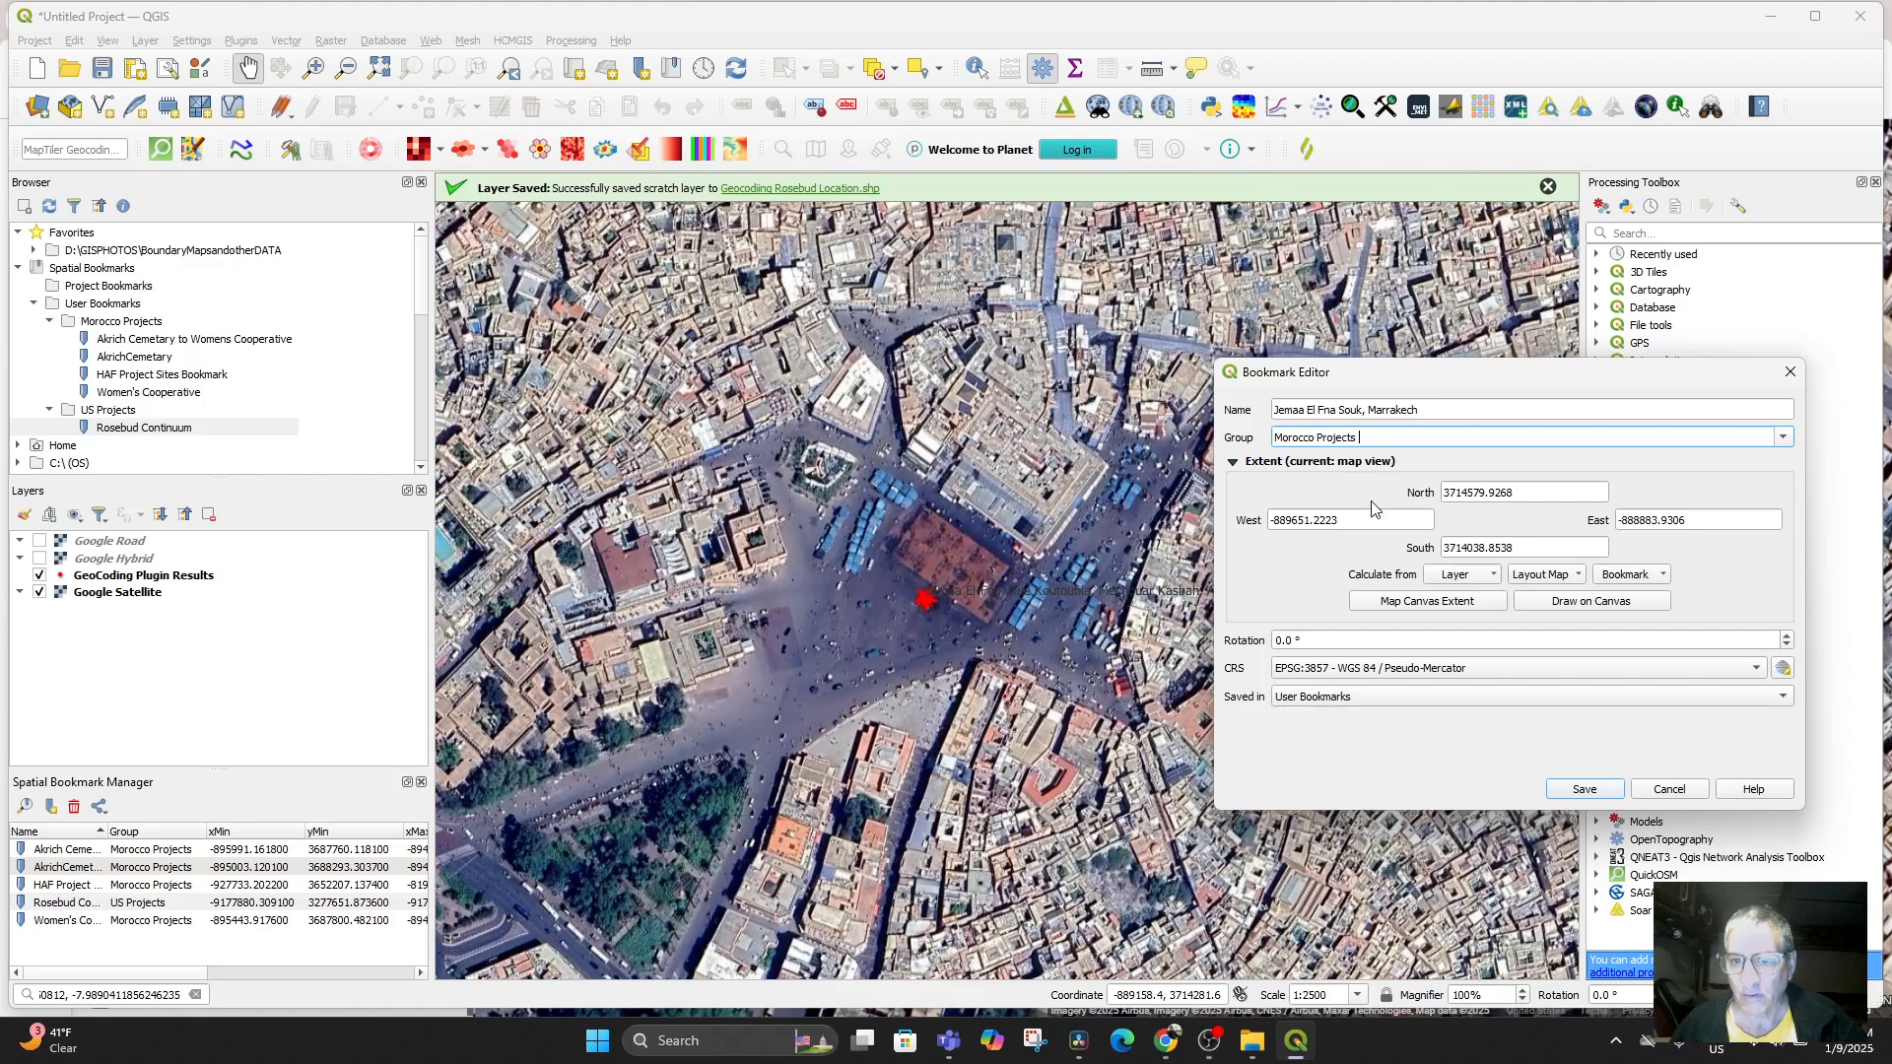
{"action": "left_click", "coordinate": [1584, 791]}
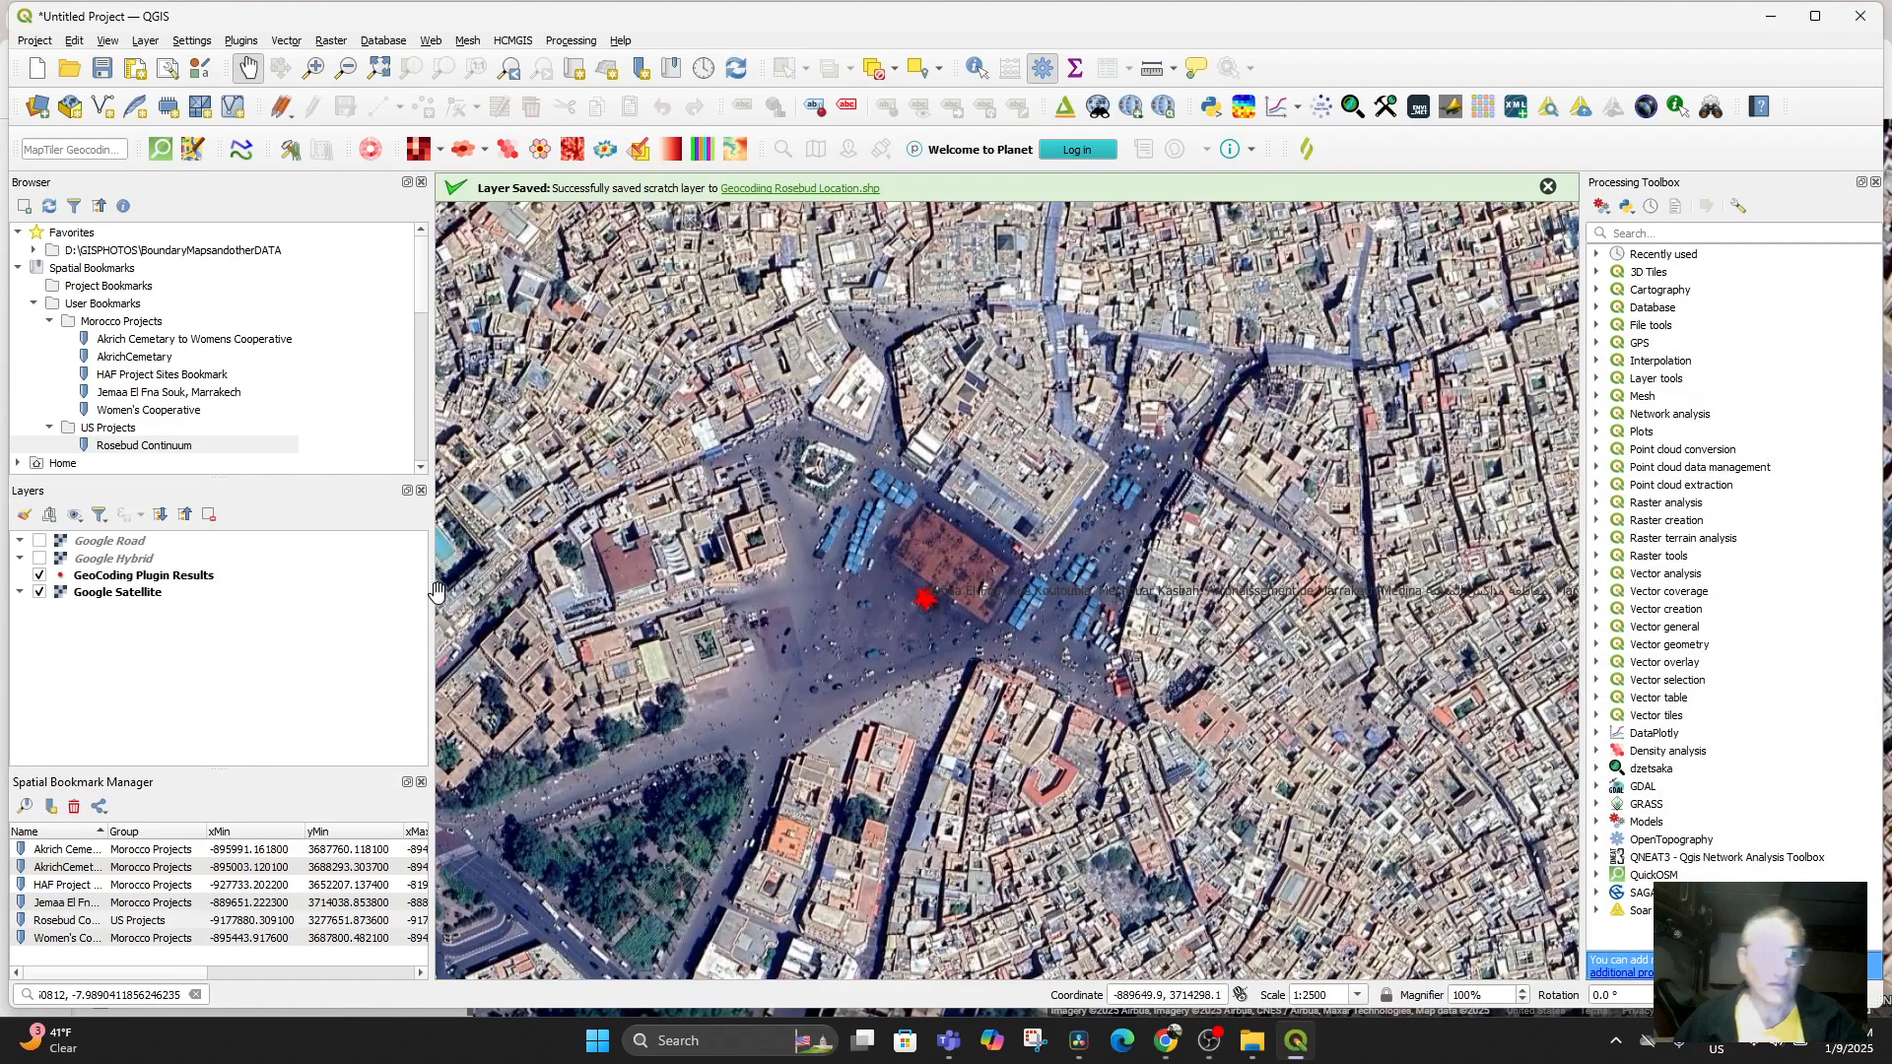
{"action": "left_click", "coordinate": [91, 579]}
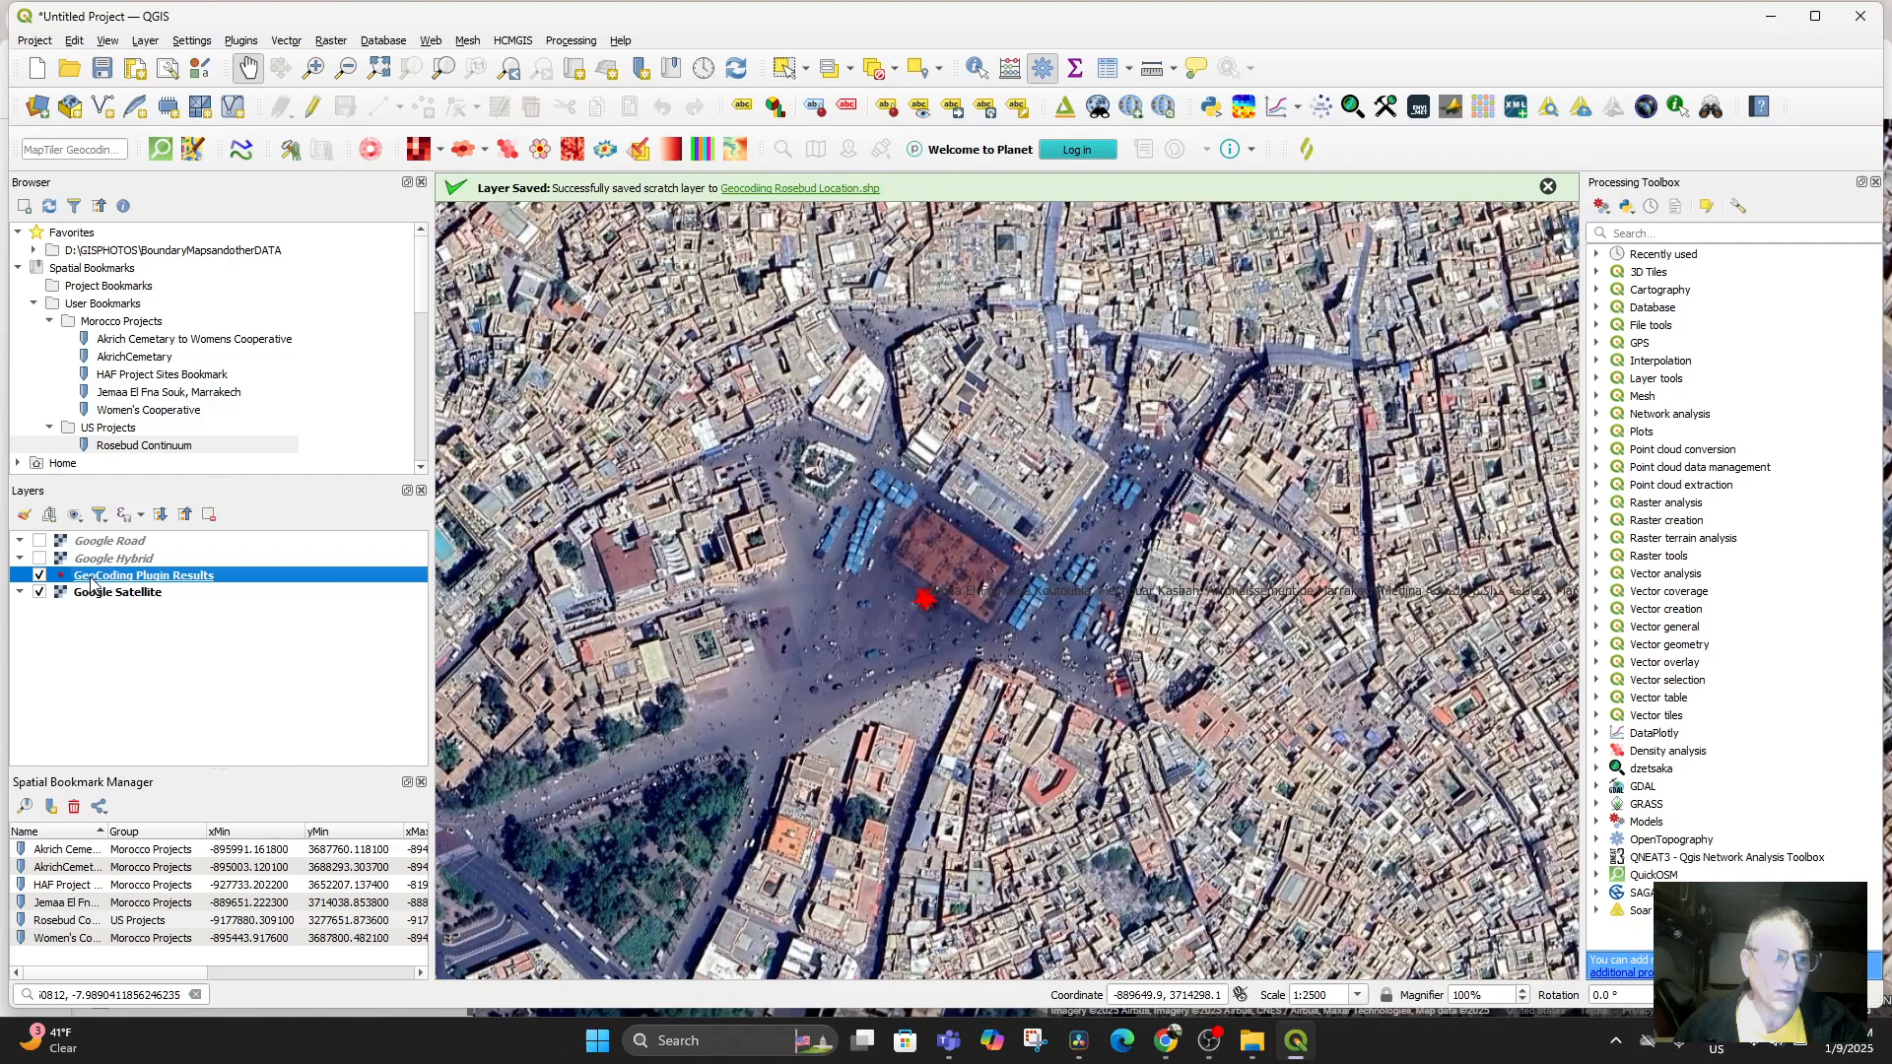
{"action": "double_click", "coordinate": [92, 579]}
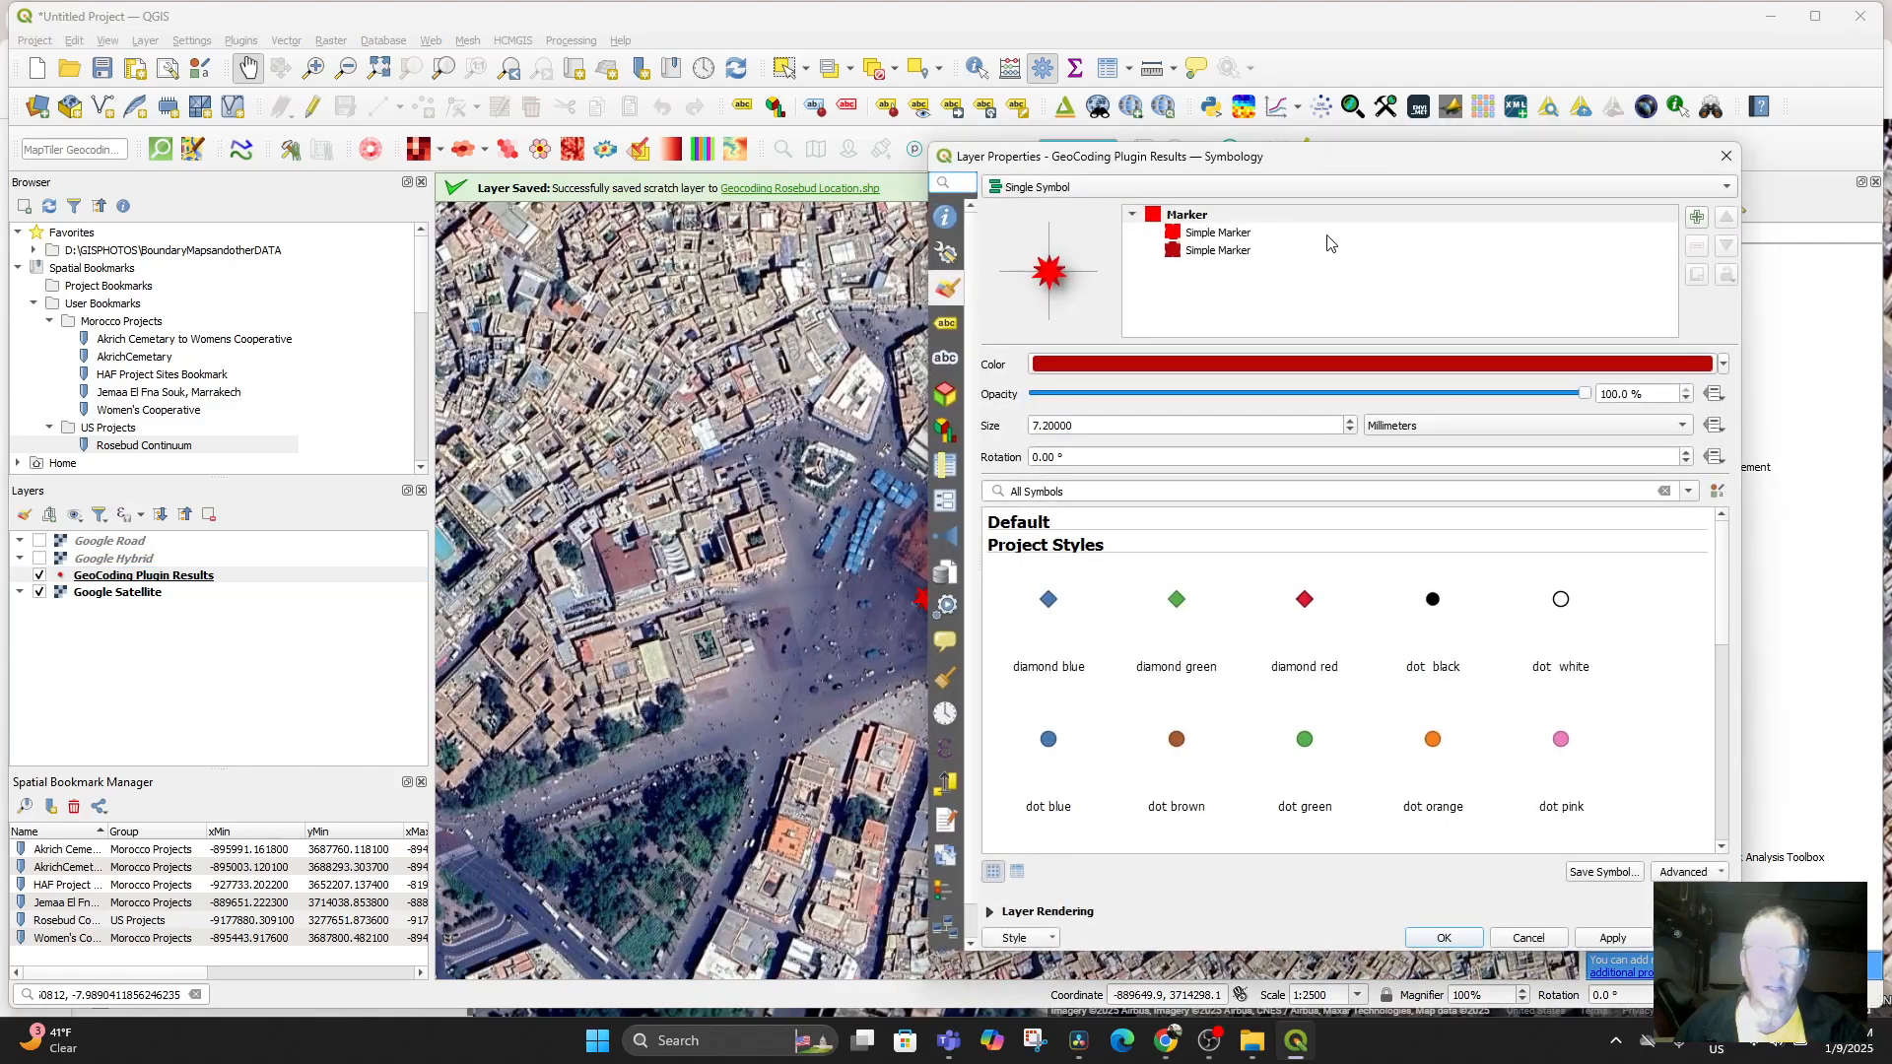
{"action": "left_click", "coordinate": [1726, 156]}
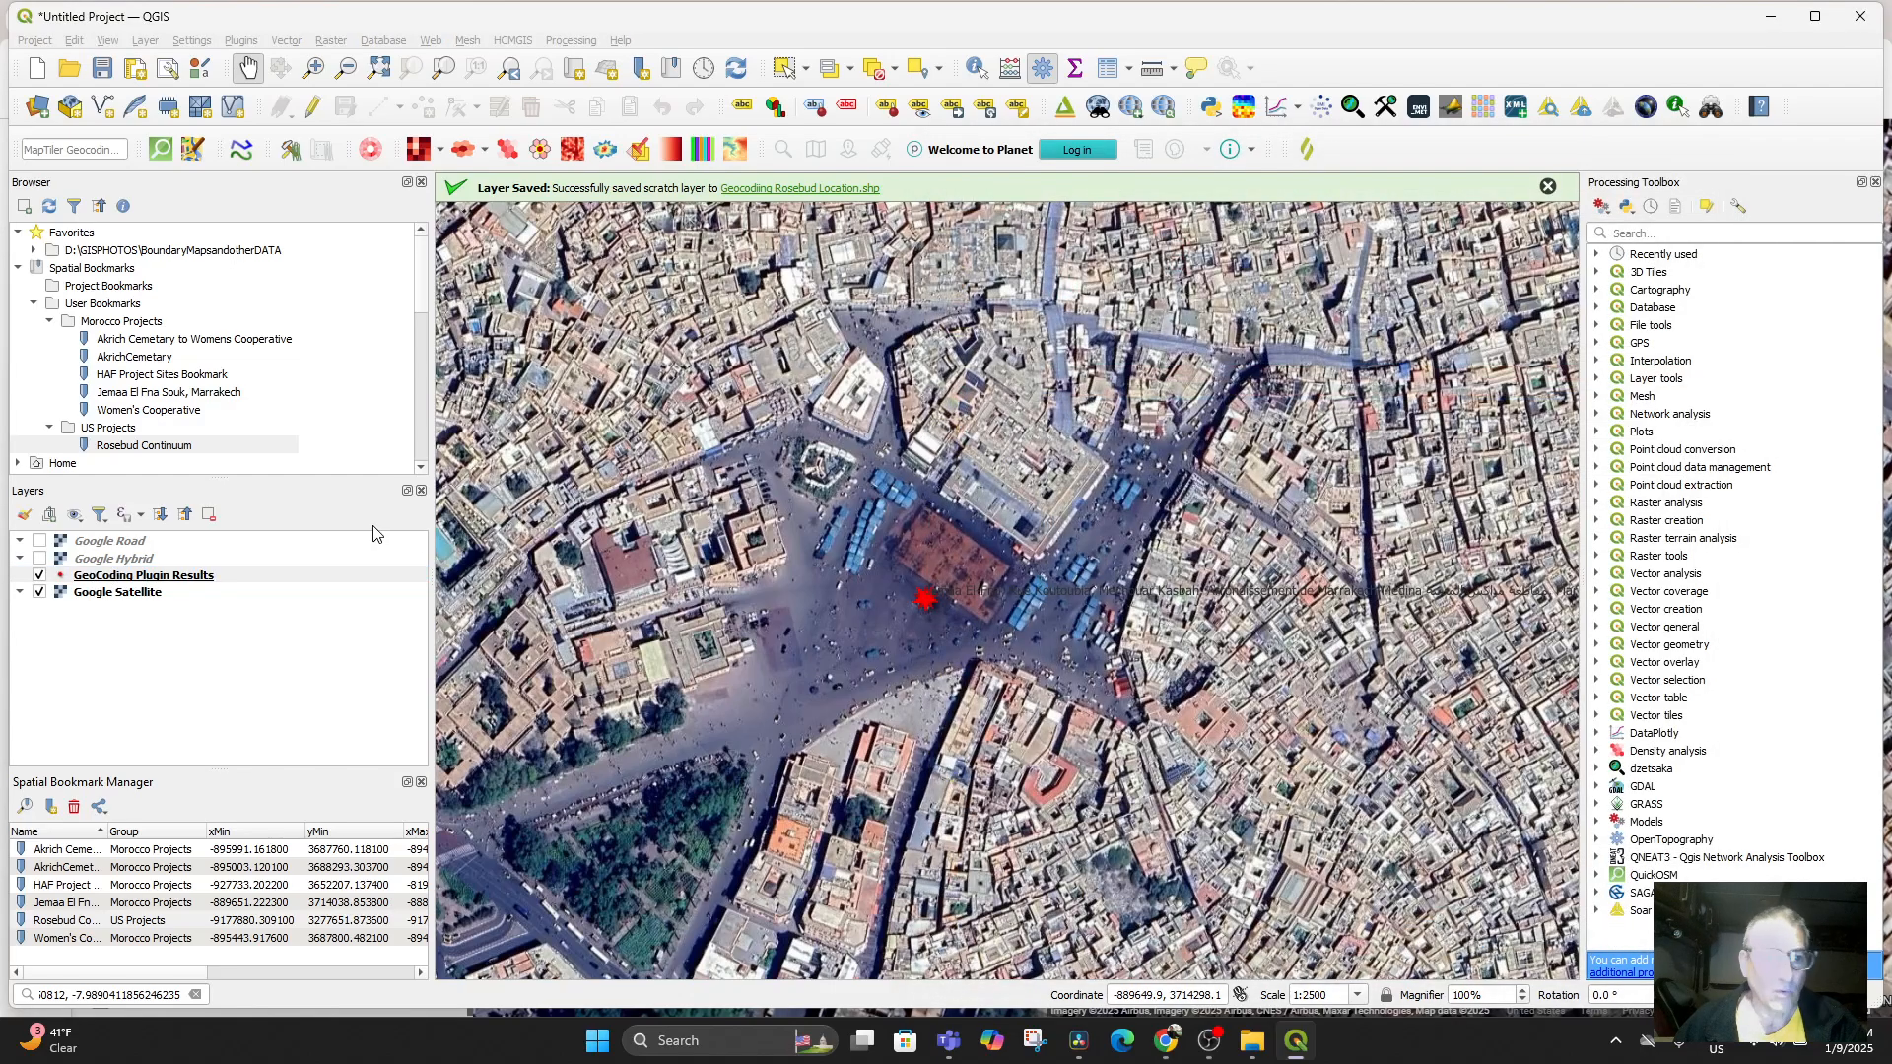
Zoom to the extent of the GeoCoding Plugin Results layer to view the Florida and Morocco markers together
{"action": "right_click", "coordinate": [180, 586]}
{"action": "left_click", "coordinate": [248, 590]}
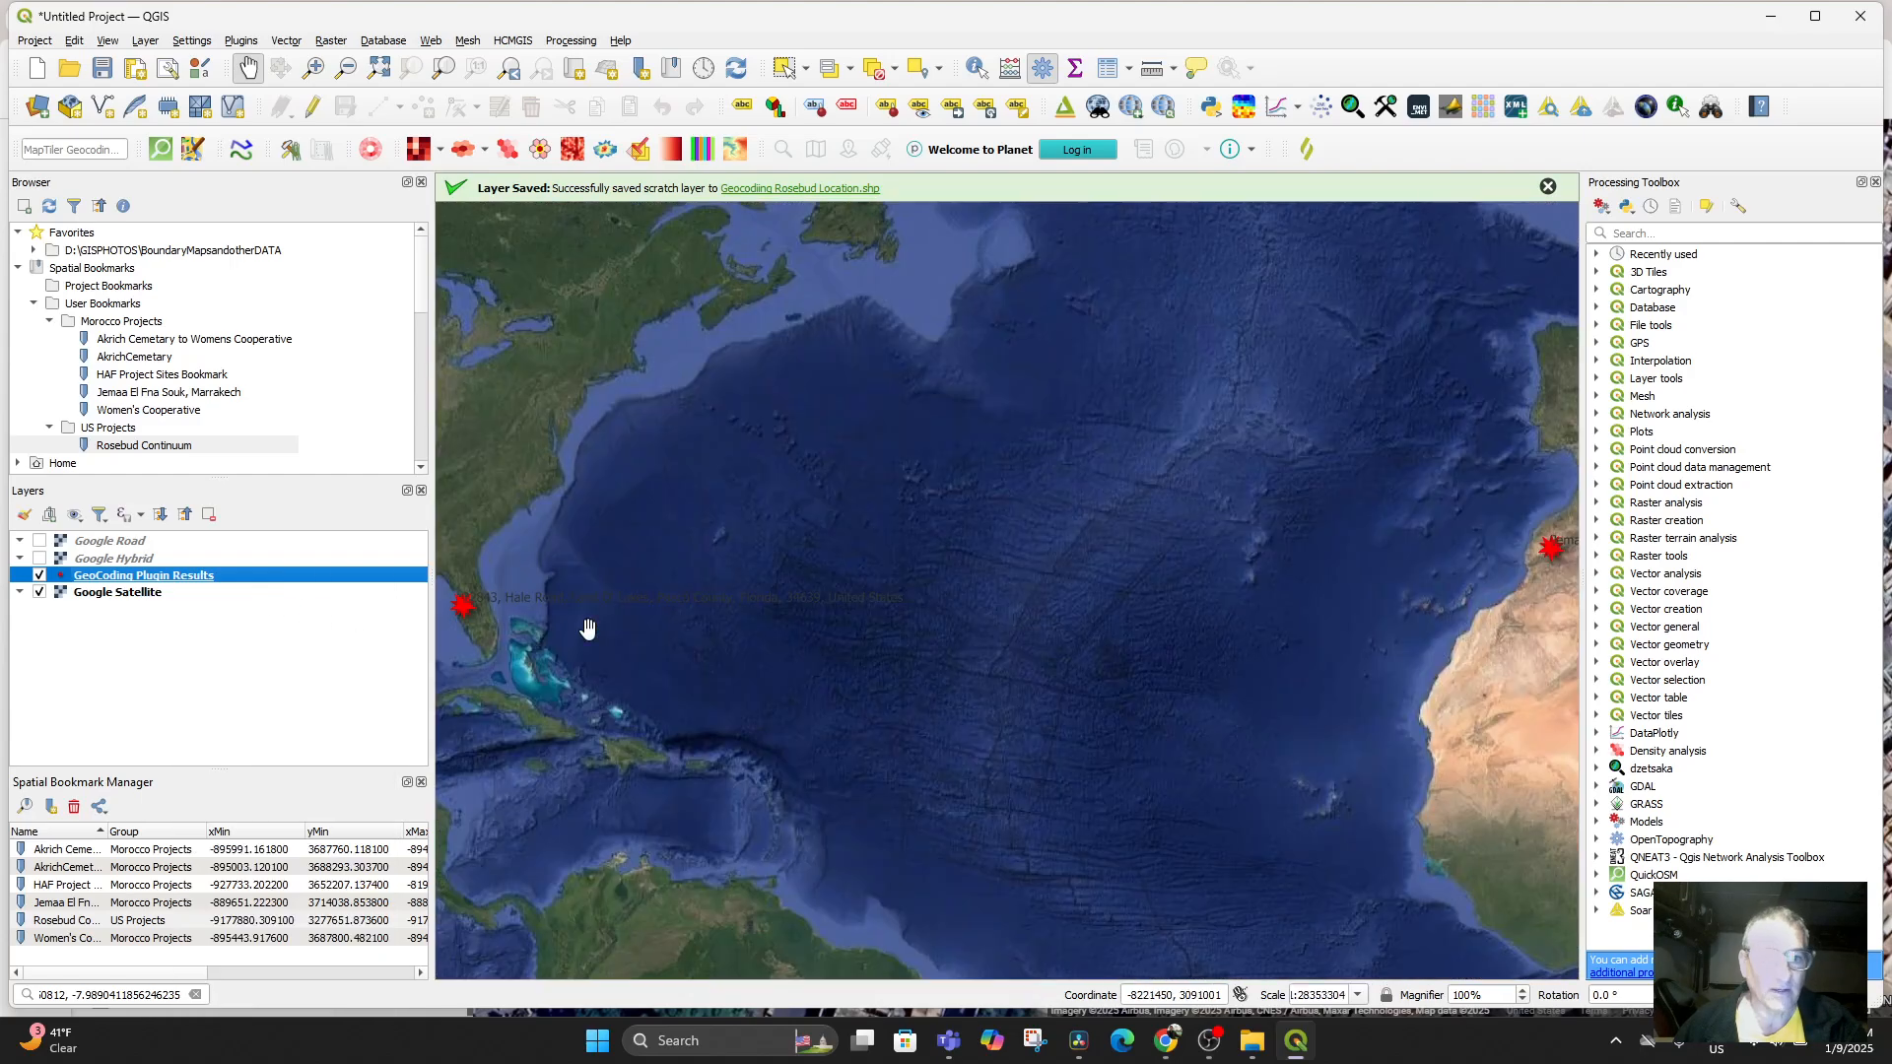
{"action": "left_click", "coordinate": [857, 600]}
{"action": "scroll", "coordinate": [857, 600], "scroll_direction": "down", "scroll_amount": 1}
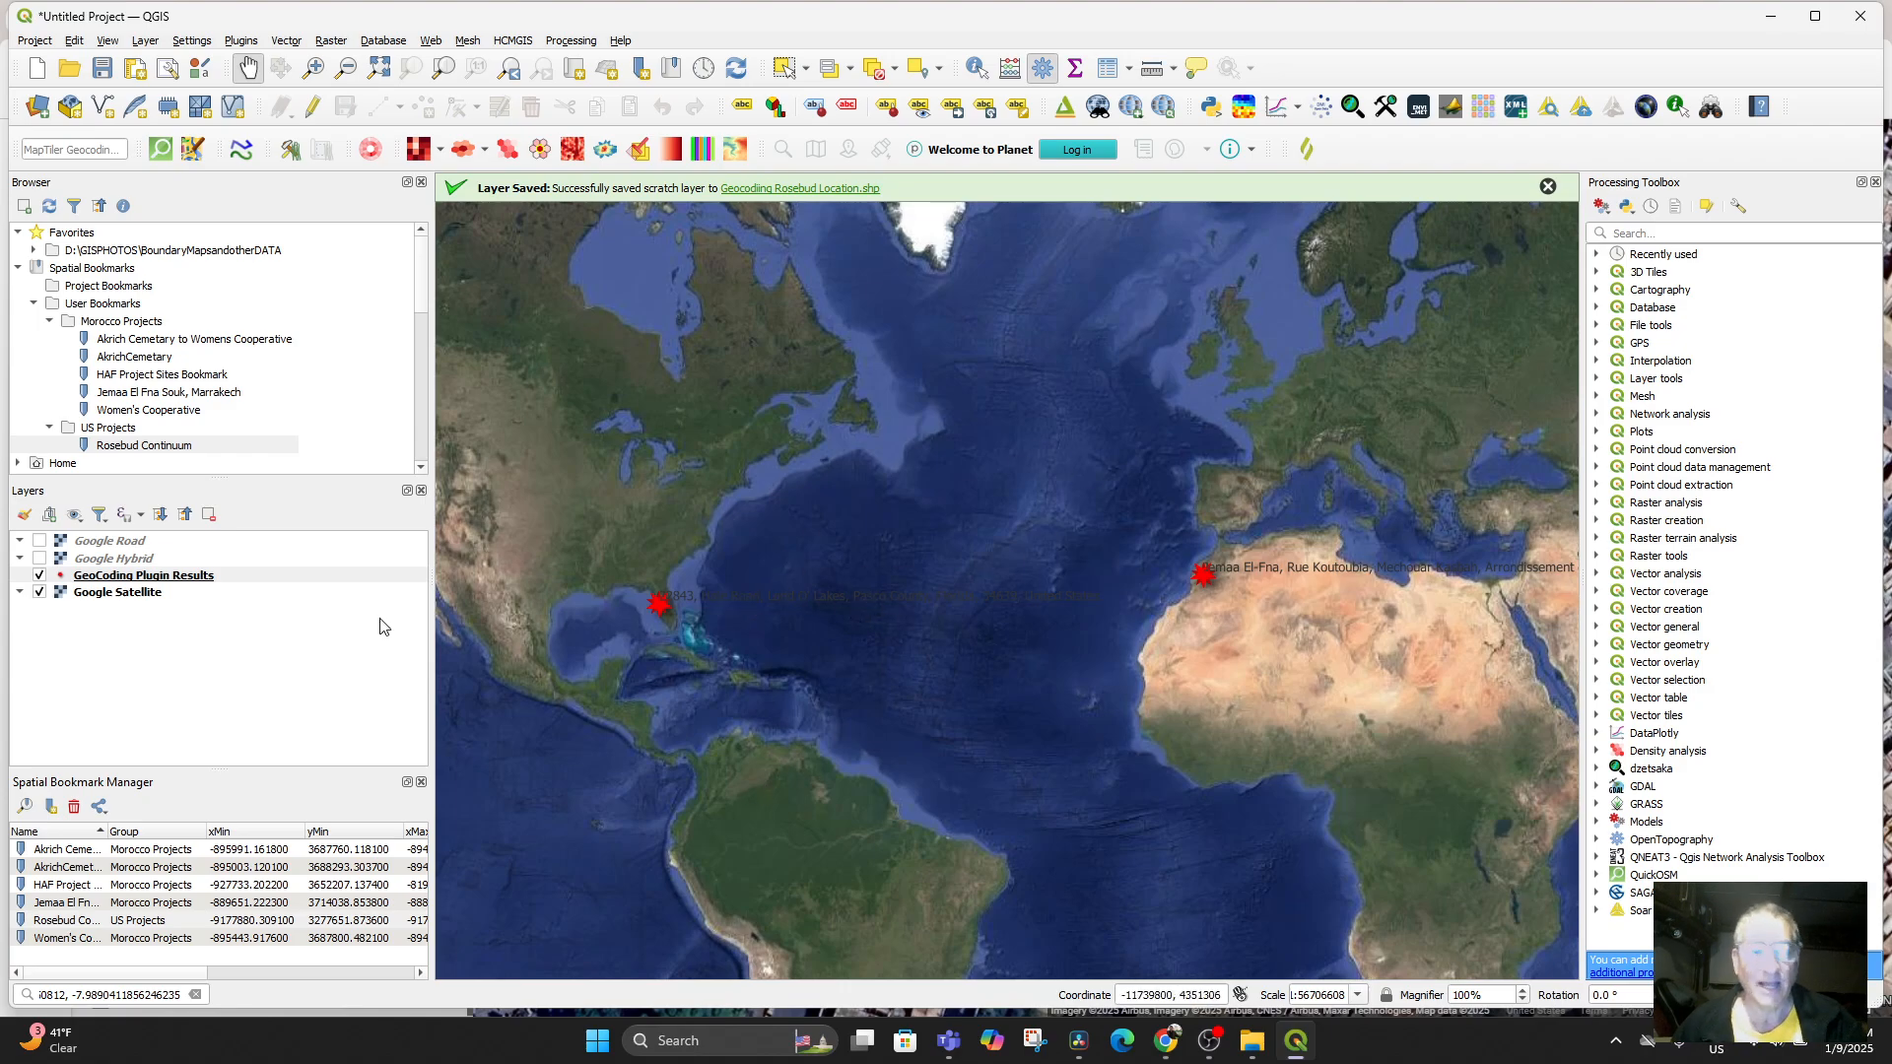
Geocode "eiffel tower" with the GeoCoding plugin and choose the Eiffel Tower result in Paris, France
{"action": "left_click", "coordinate": [126, 577]}
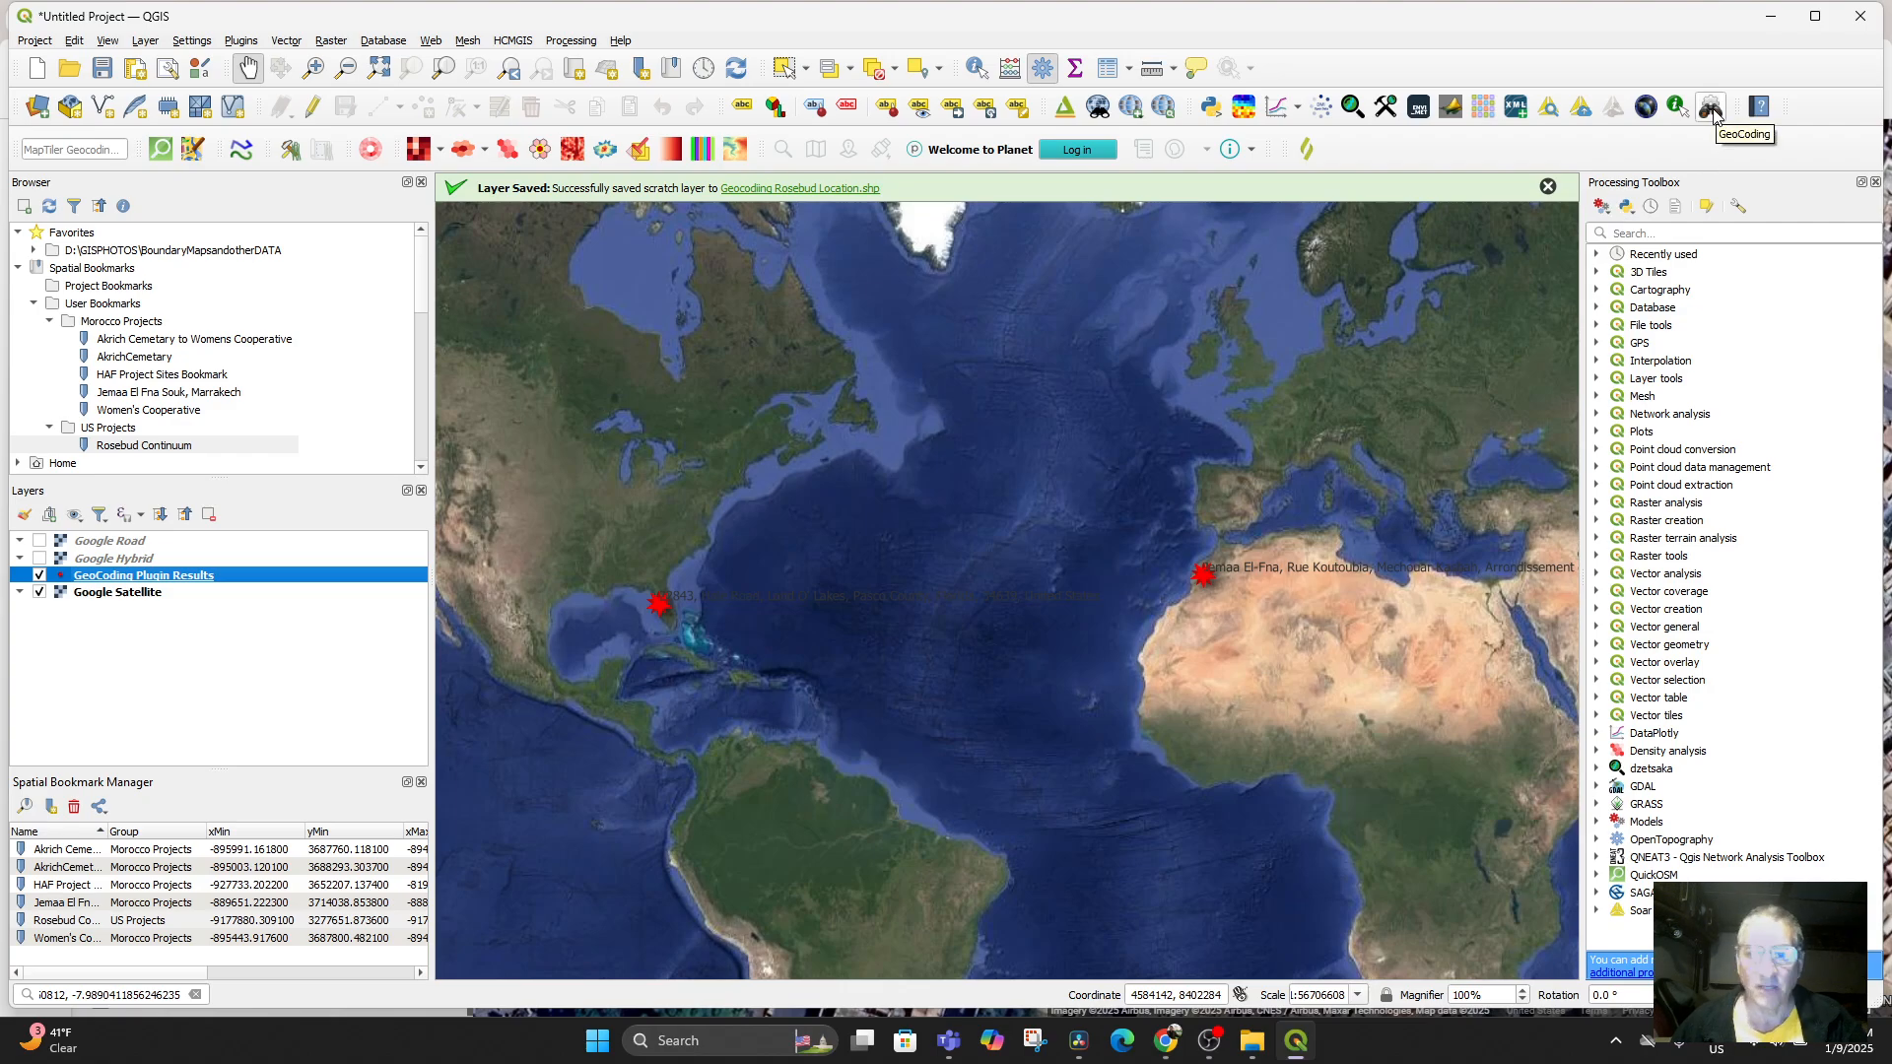
{"action": "left_click", "coordinate": [1711, 107]}
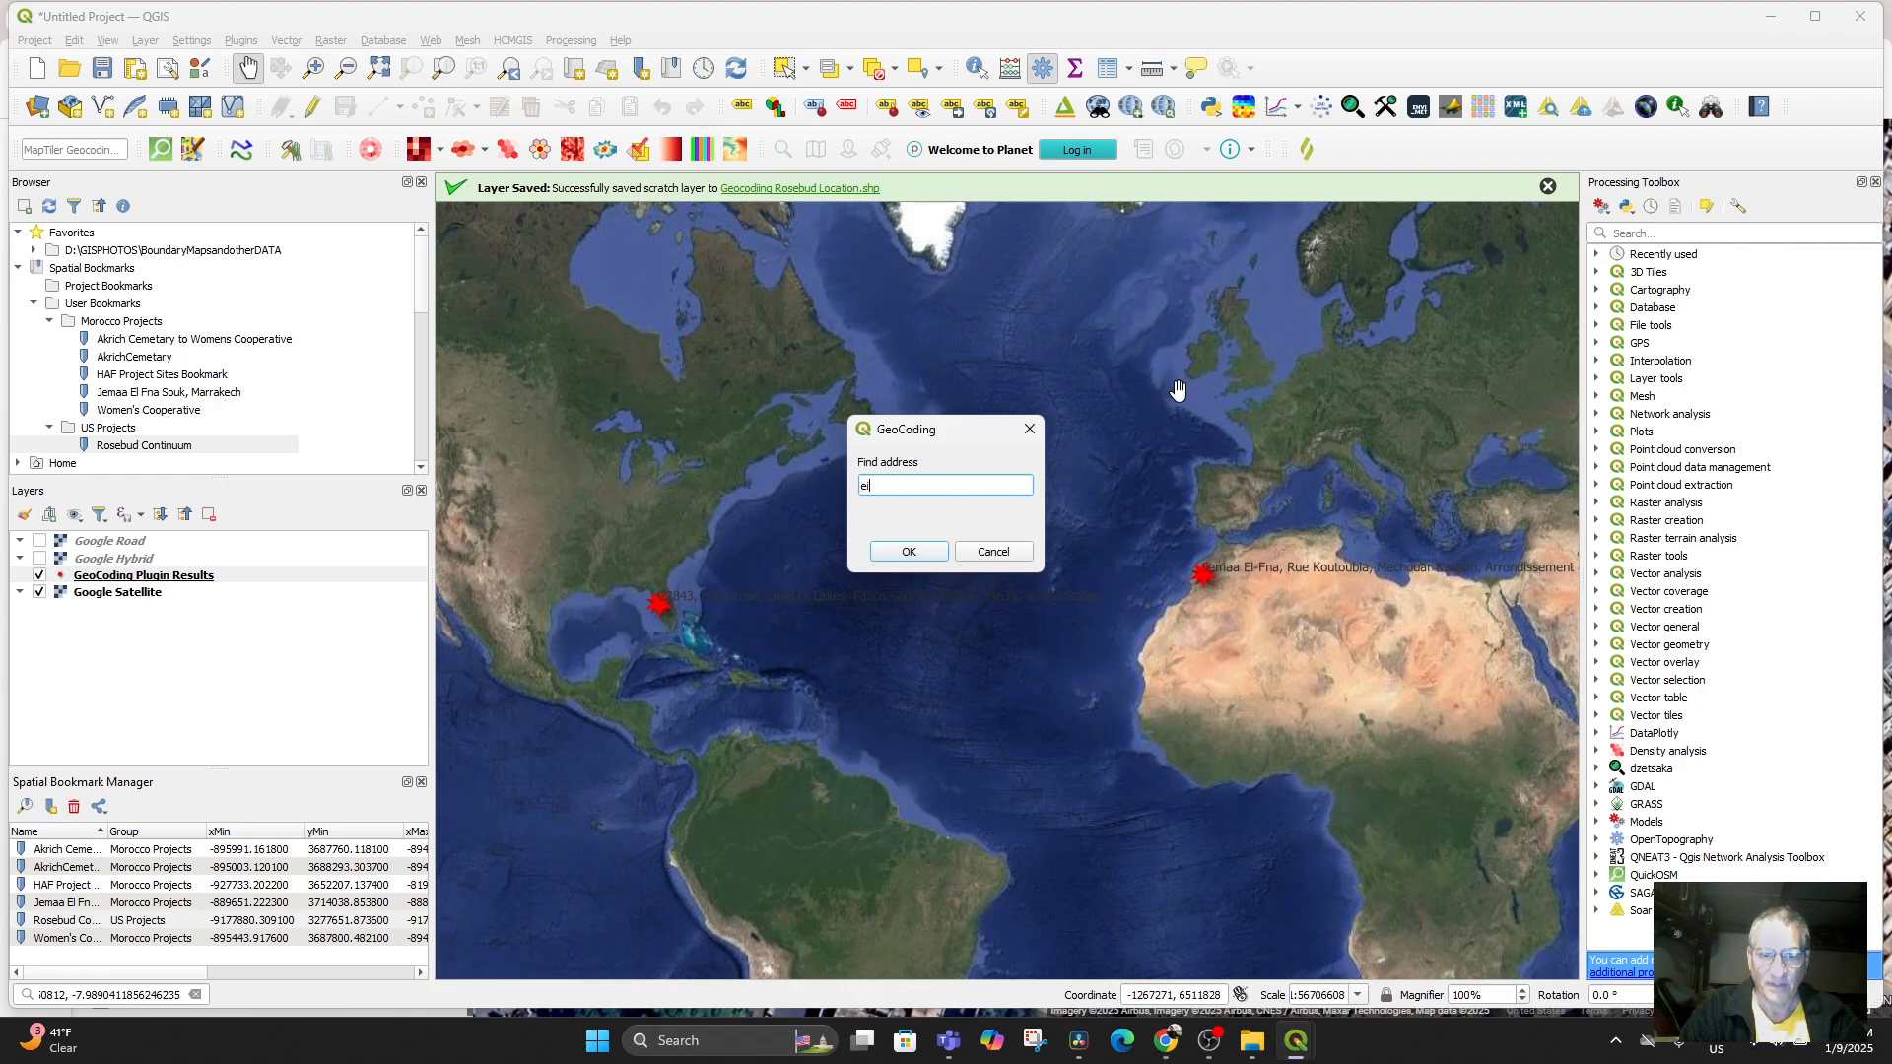
{"action": "type", "text": "eiffel tower"}
{"action": "key", "text": "Return"}
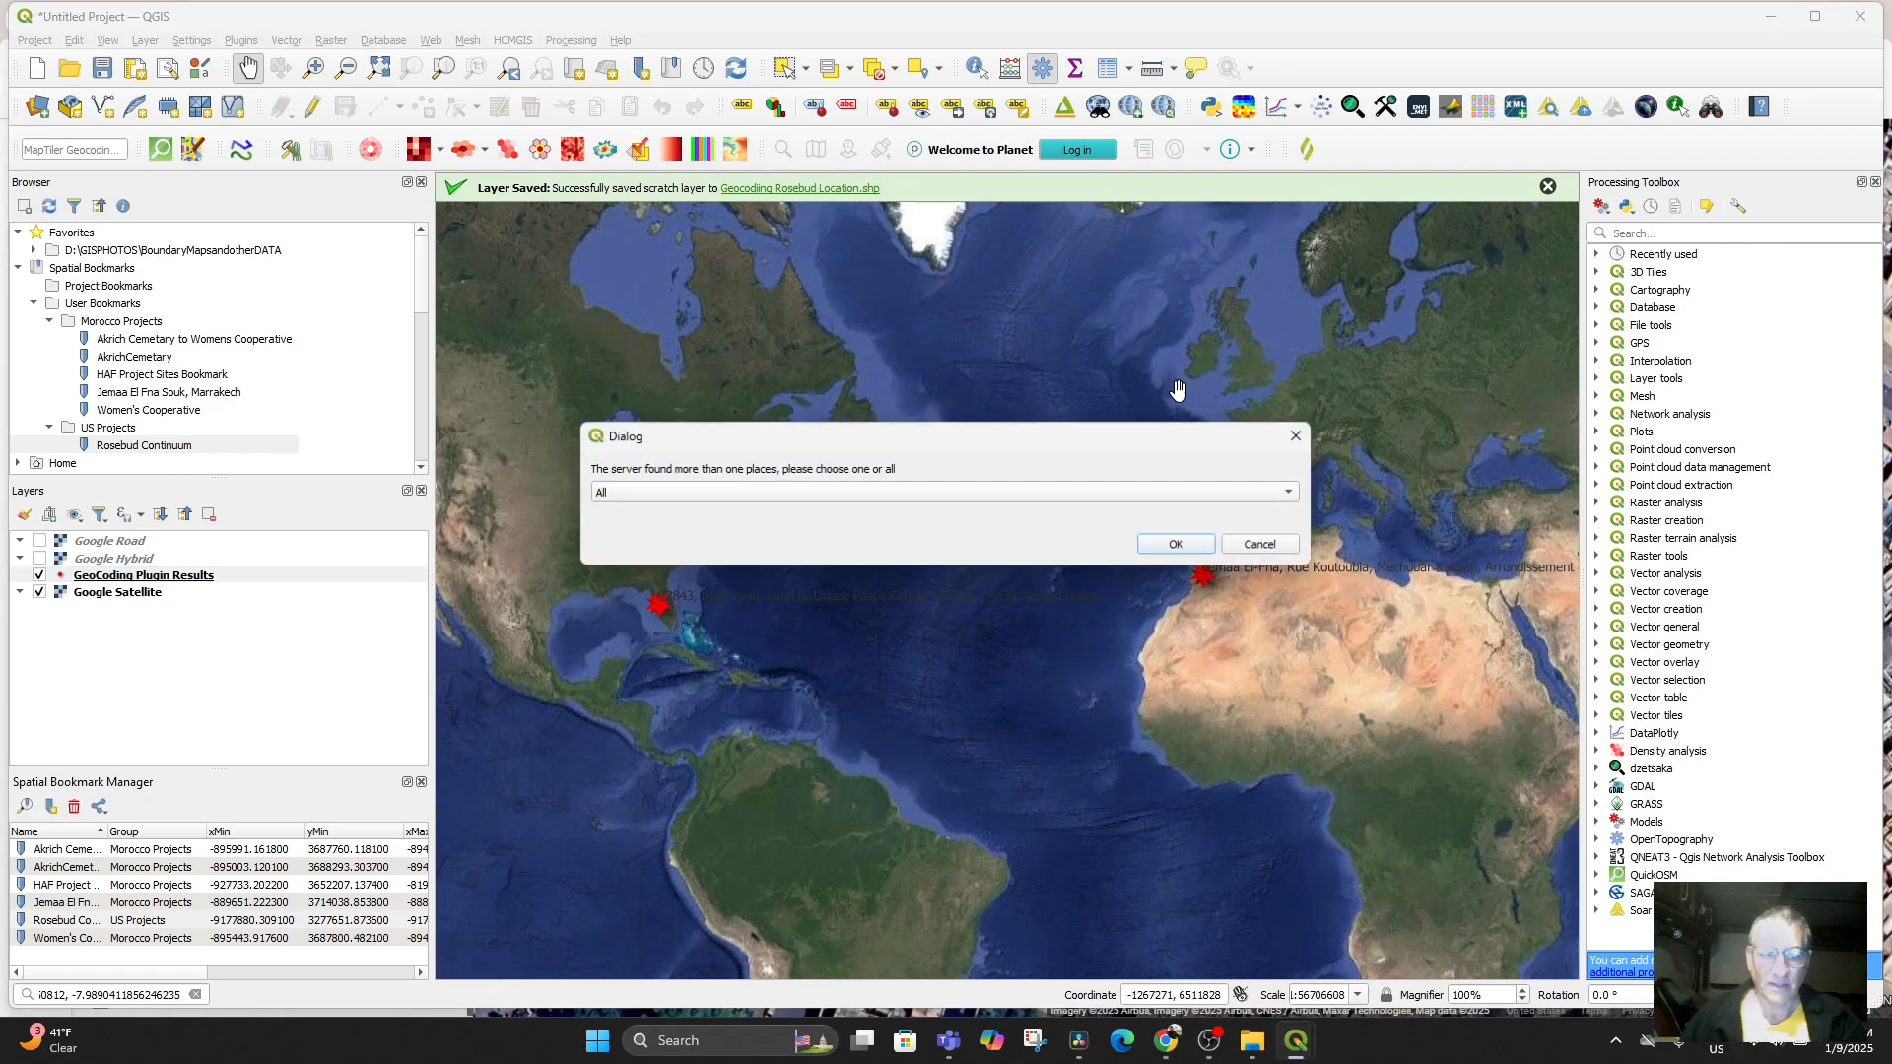
{"action": "left_click", "coordinate": [1138, 493]}
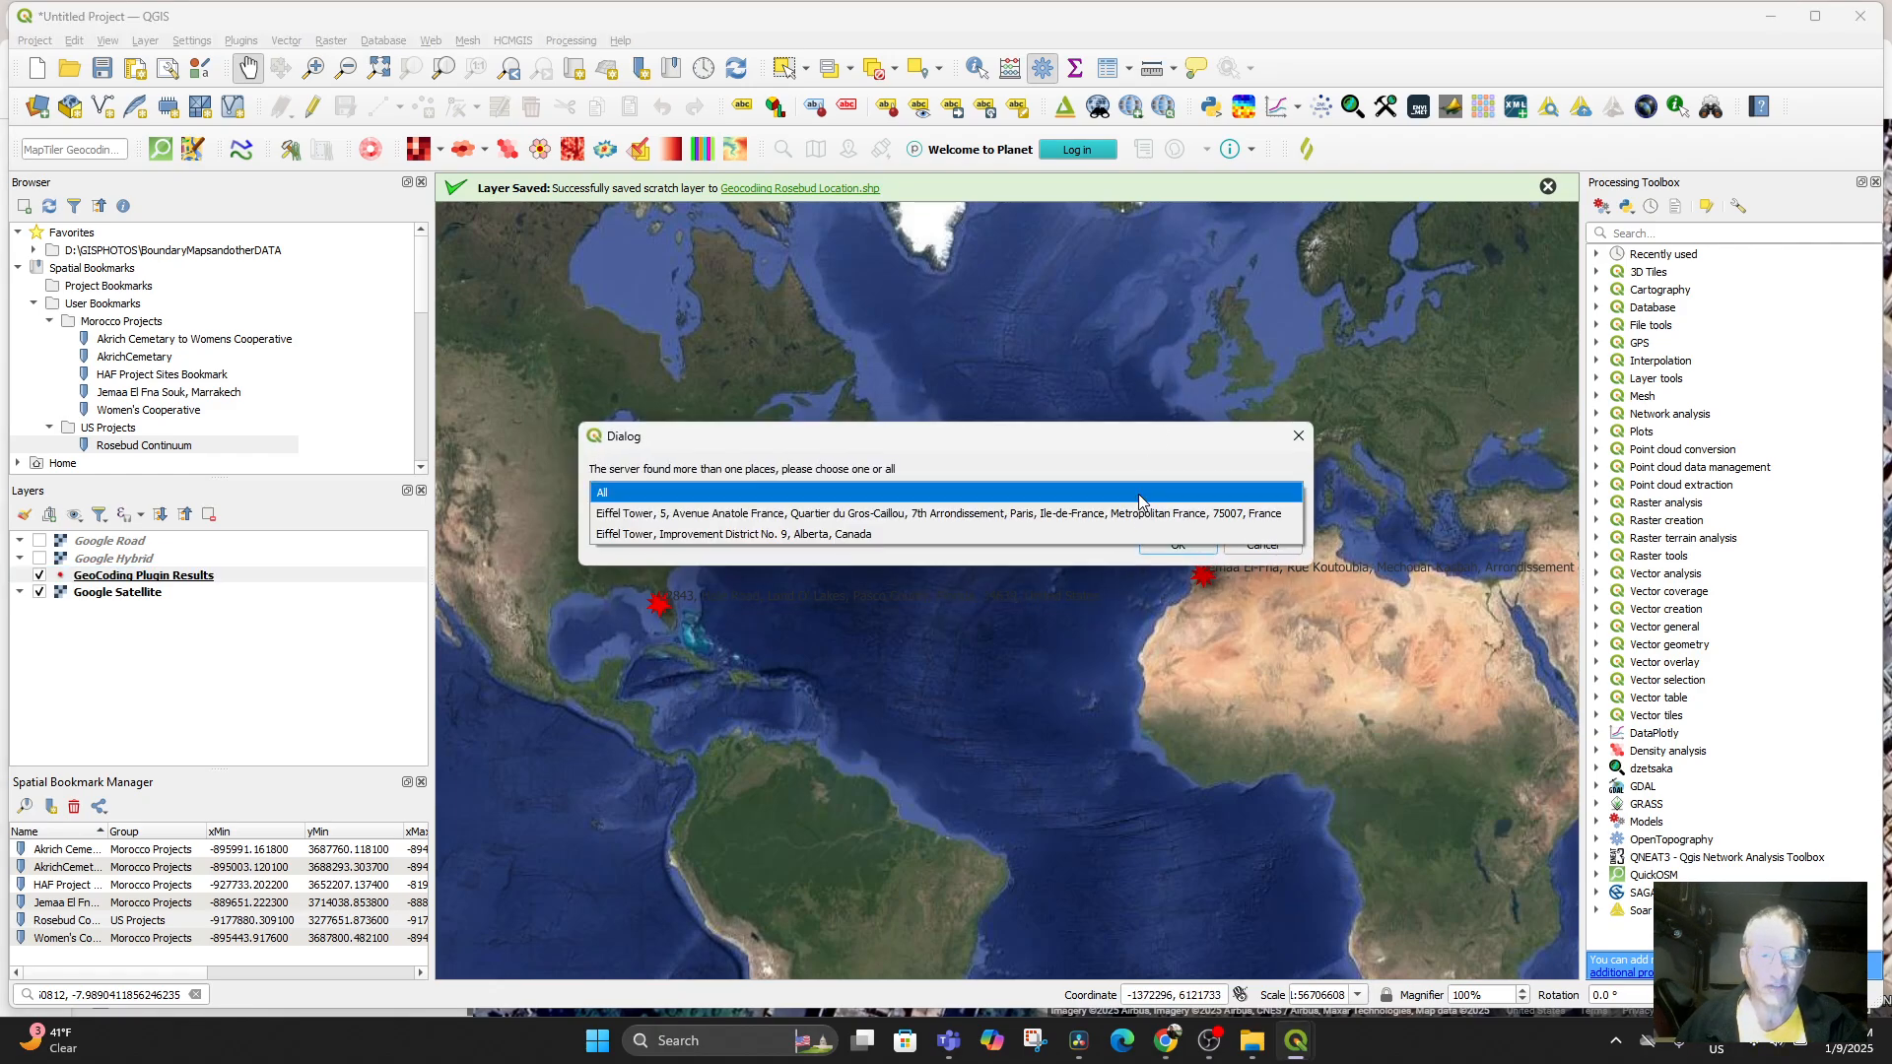
{"action": "left_click", "coordinate": [993, 516]}
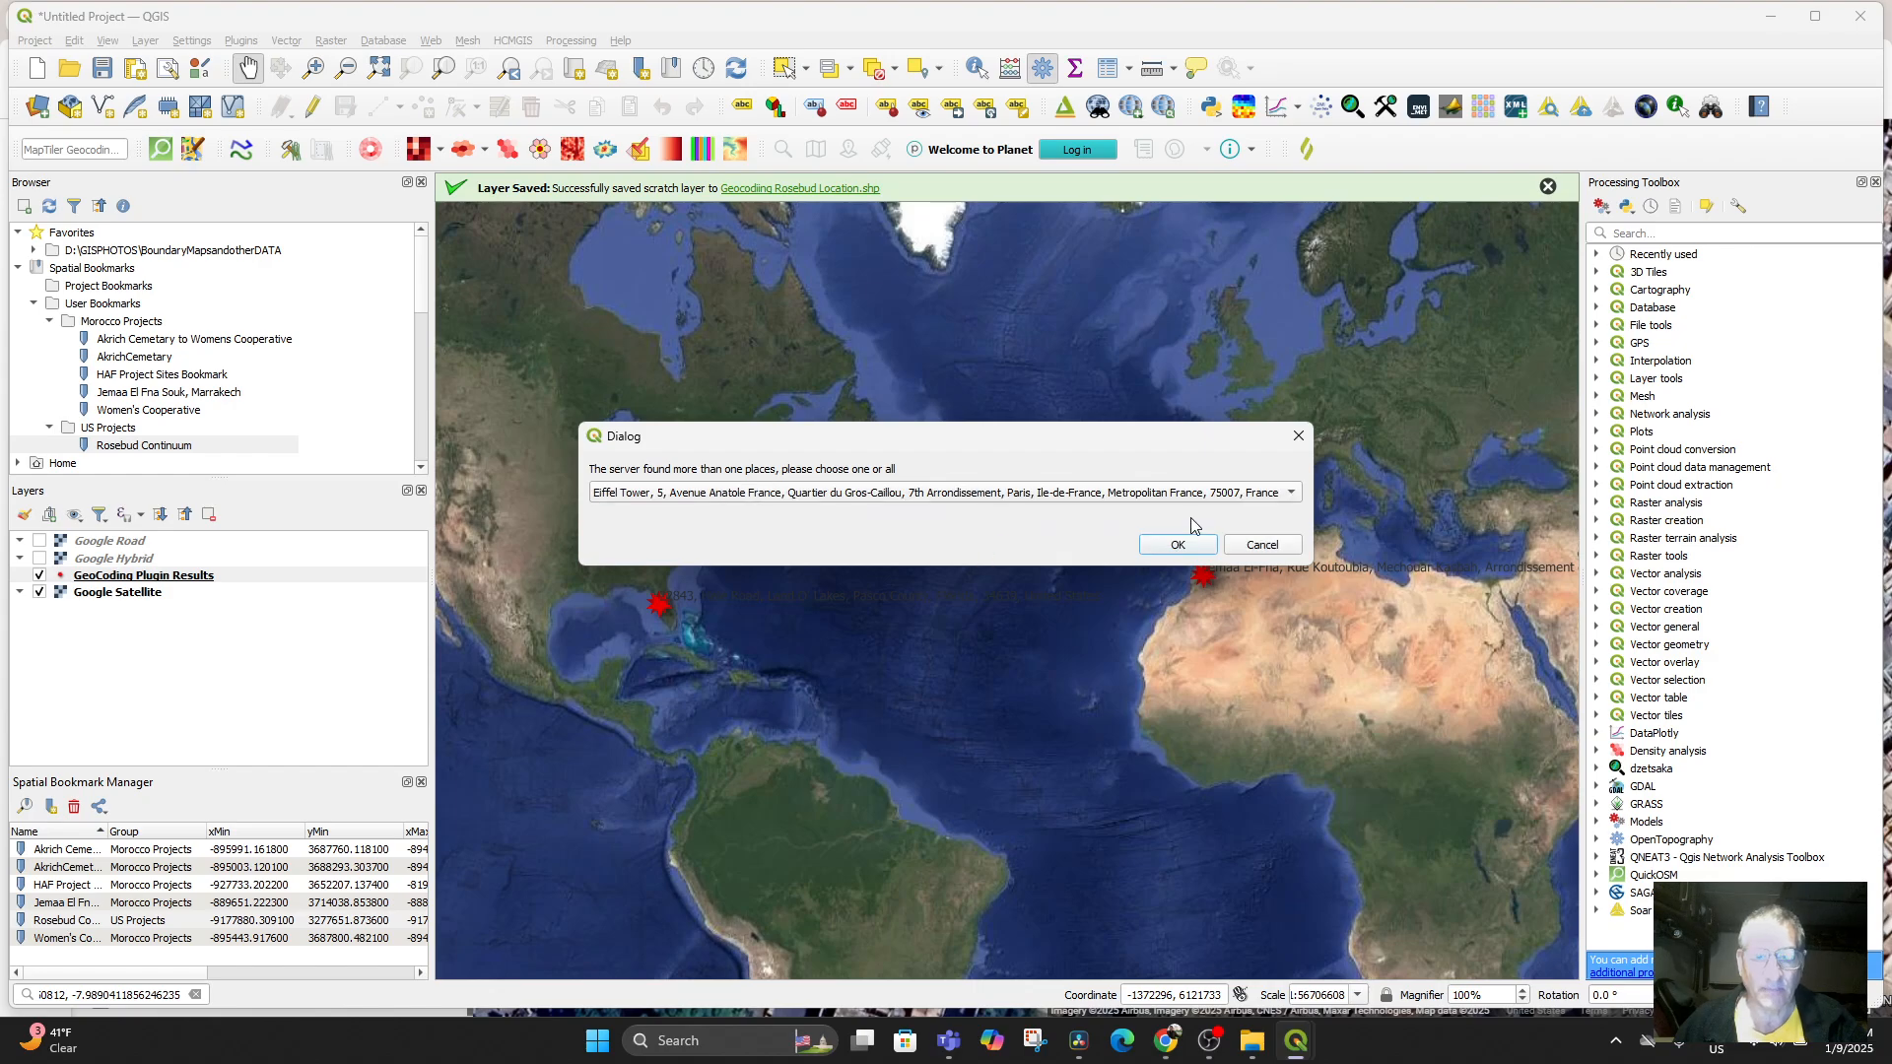
{"action": "left_click", "coordinate": [1178, 545]}
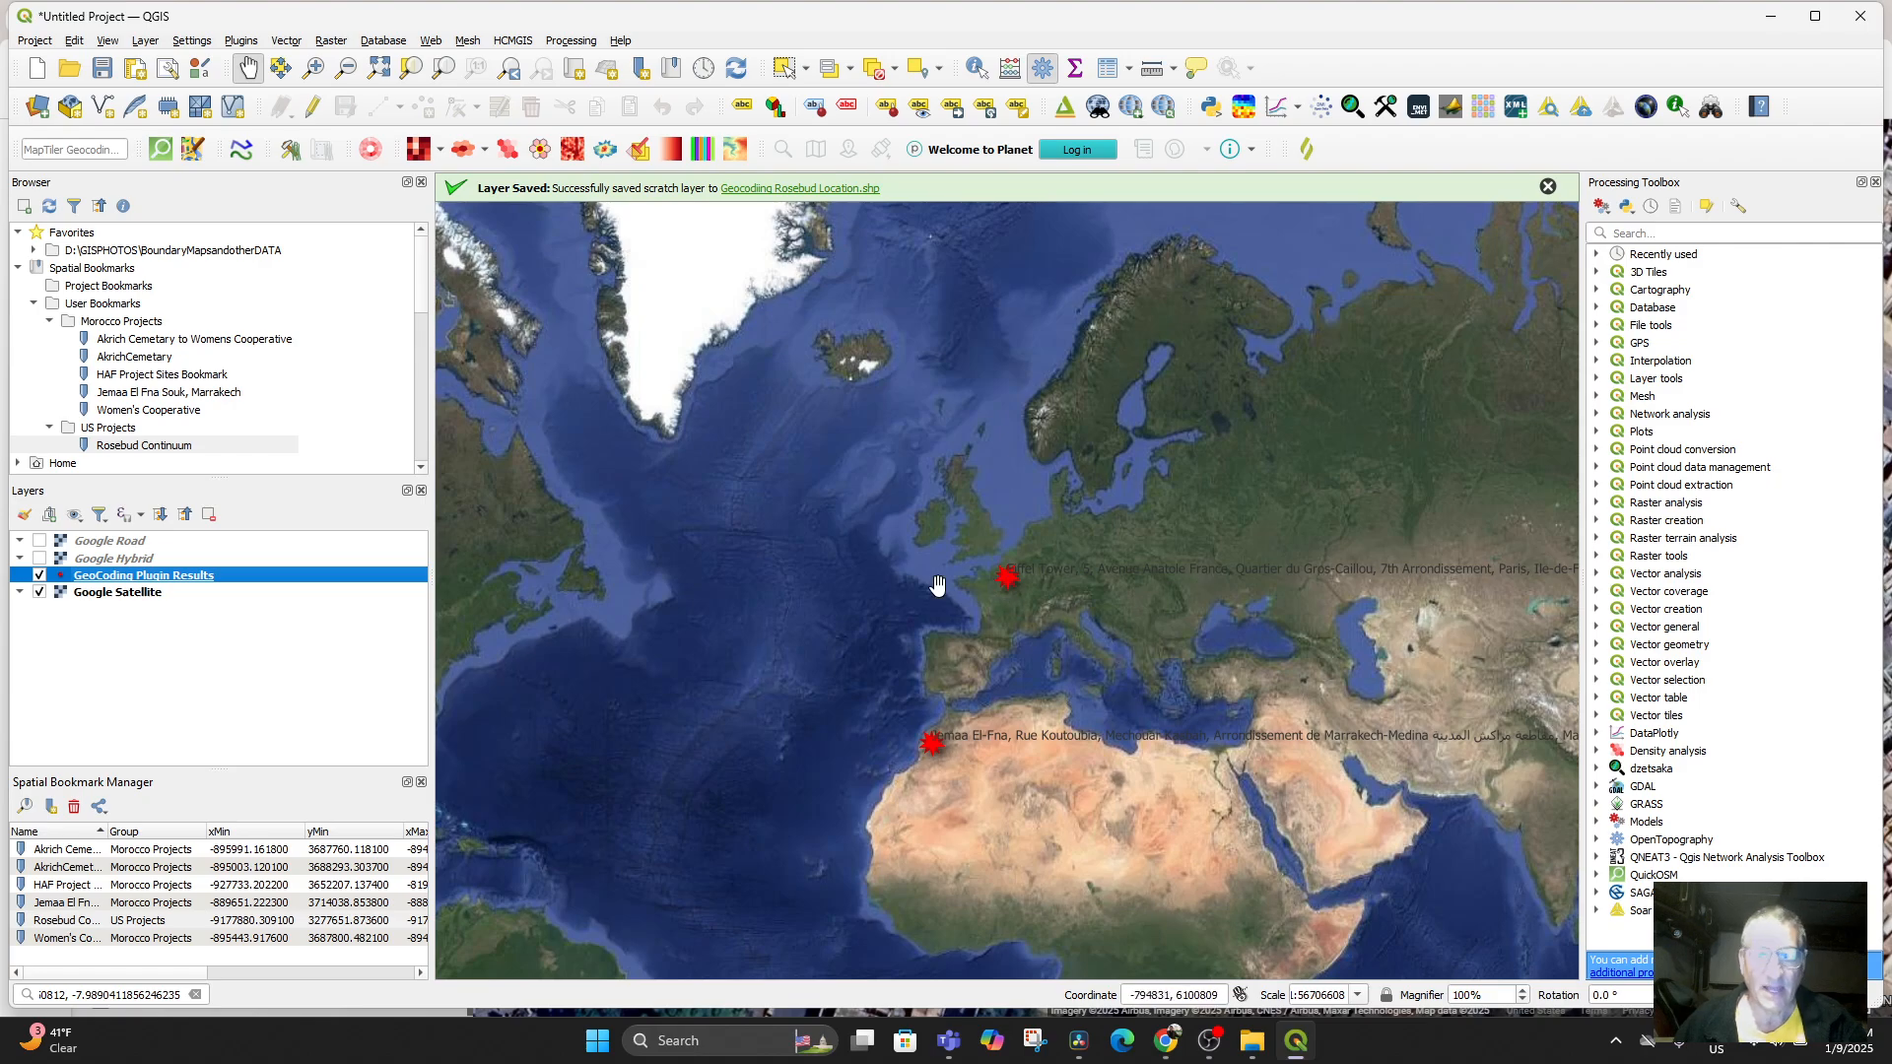
Examine the Eiffel Tower marker up close, then view it together with the Morocco and Florida markers
{"action": "left_click", "coordinate": [1005, 577]}
{"action": "scroll", "coordinate": [1005, 576], "scroll_direction": "up", "scroll_amount": 2}
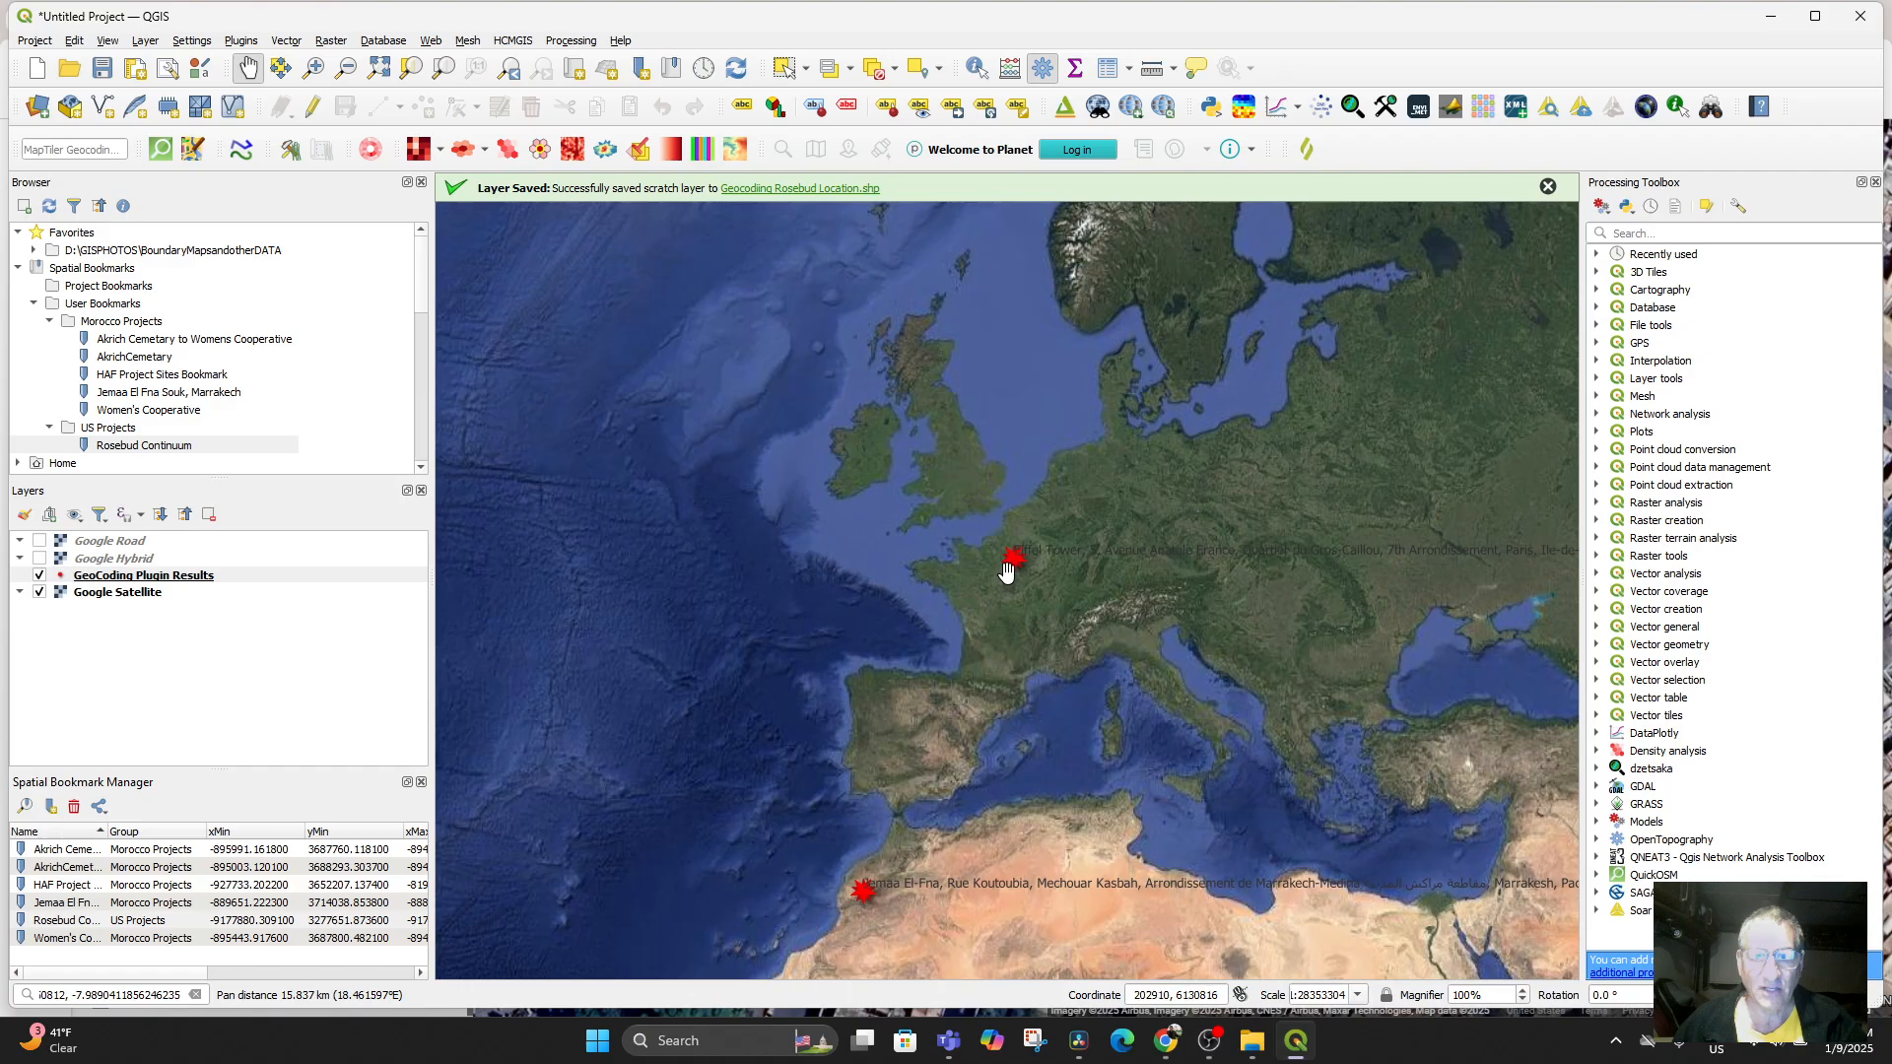
{"action": "left_click_drag", "start_coordinate": [1026, 553], "coordinate": [950, 709]}
{"action": "scroll", "coordinate": [950, 706], "scroll_direction": "up", "scroll_amount": 2}
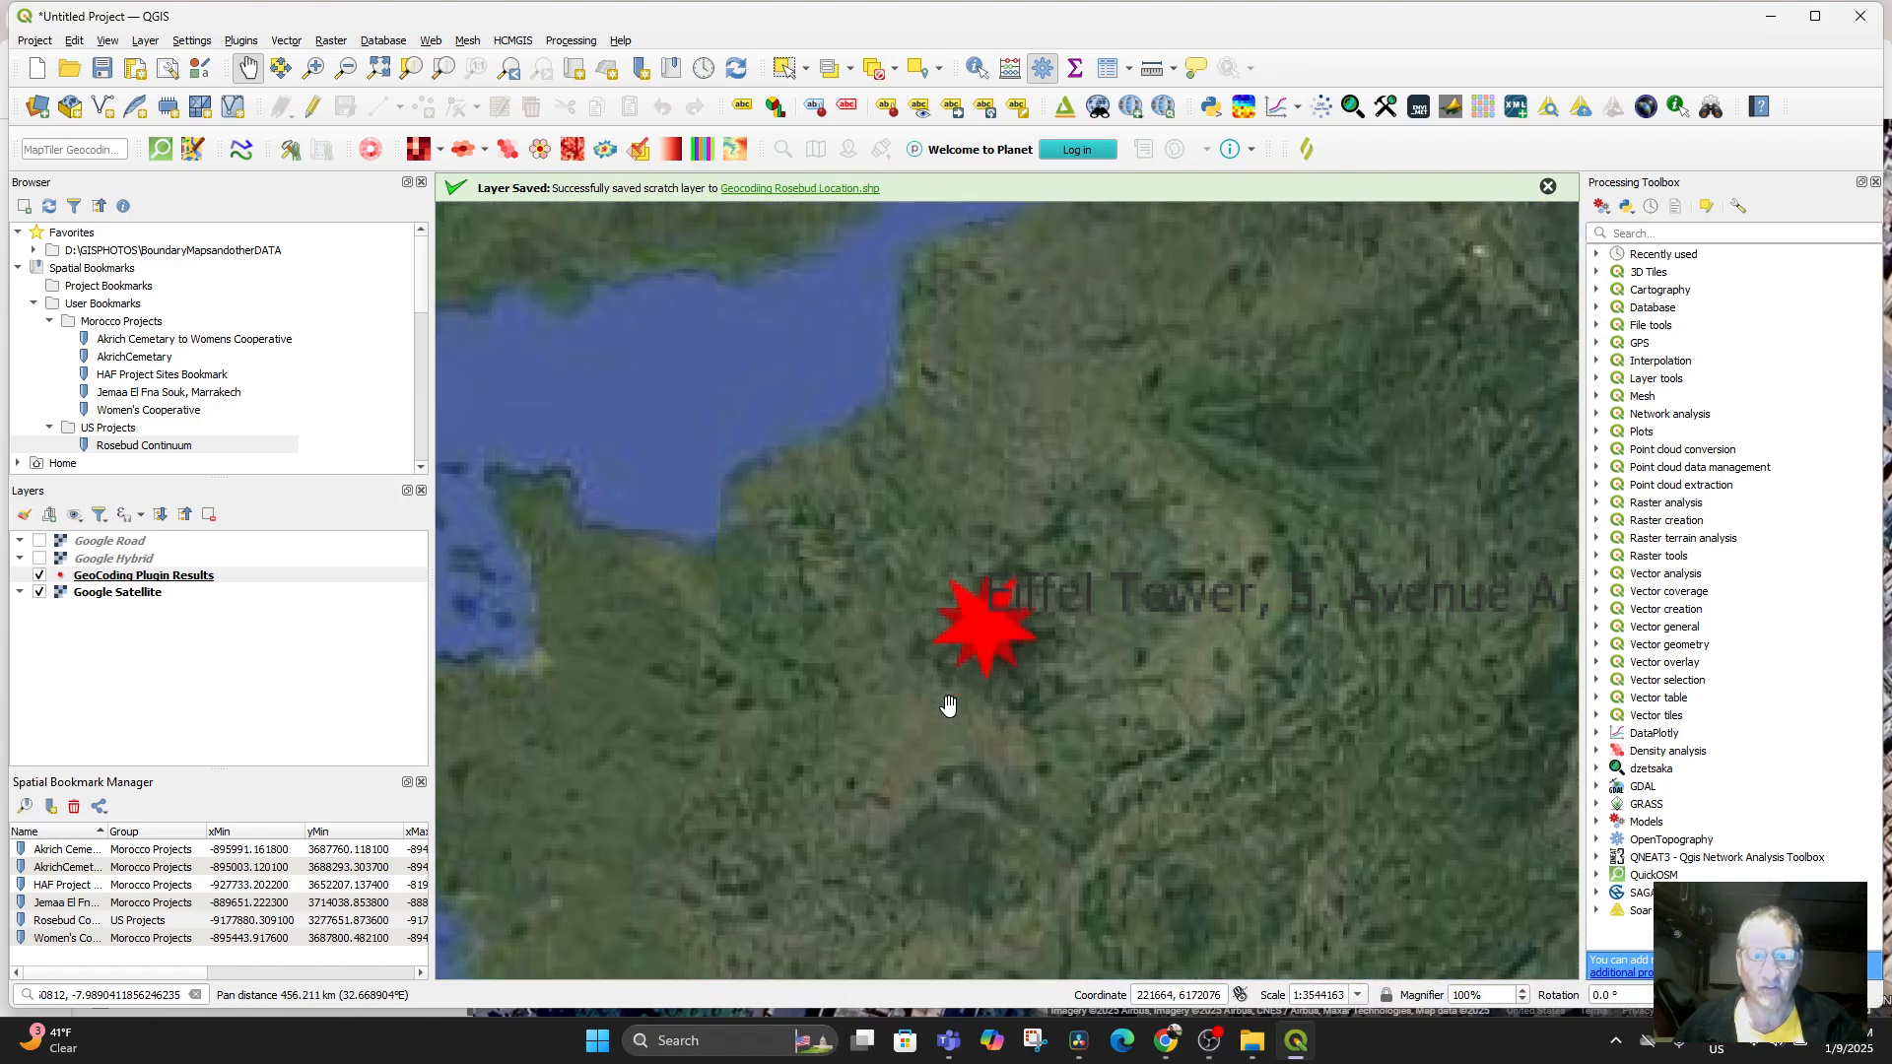
{"action": "scroll", "coordinate": [988, 647], "scroll_direction": "up", "scroll_amount": 2}
{"action": "scroll", "coordinate": [989, 597], "scroll_direction": "down", "scroll_amount": 6}
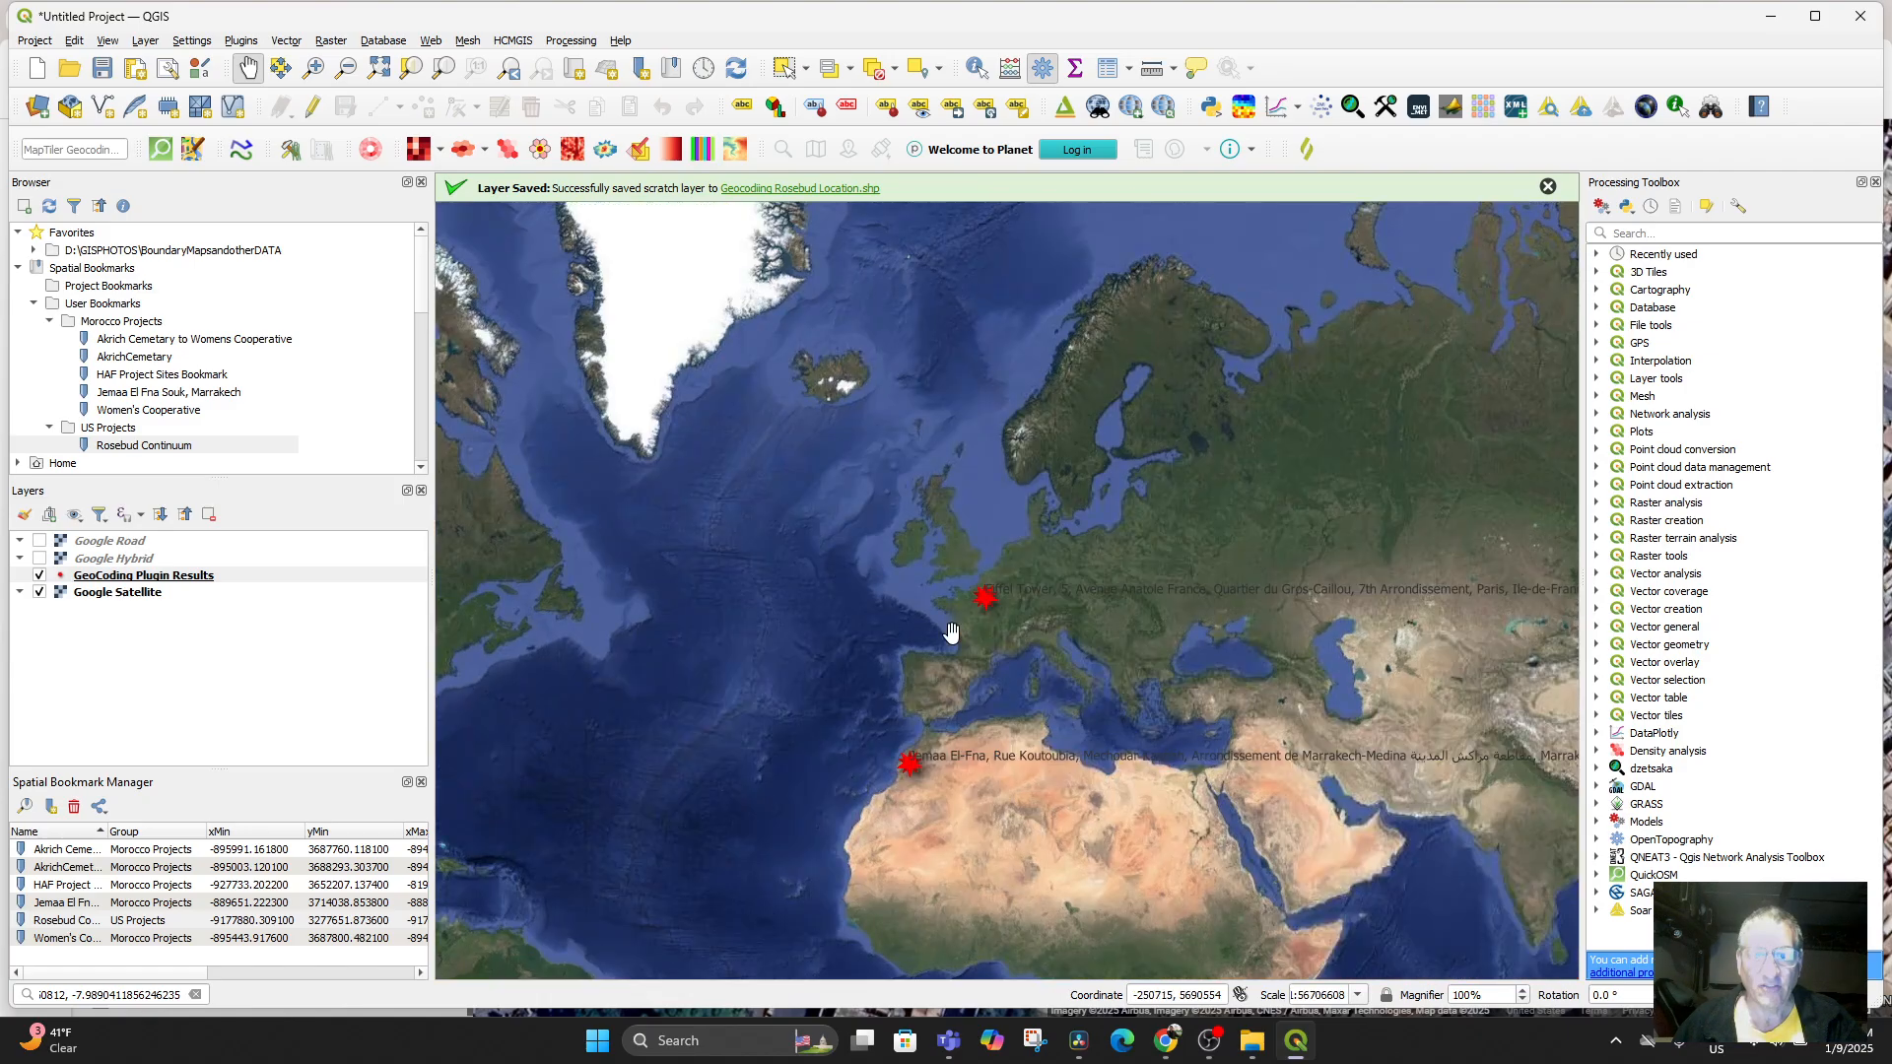
{"action": "mouse_move", "coordinate": [950, 631]}
{"action": "left_mouse_down"}
{"action": "mouse_move", "coordinate": [1163, 513]}
{"action": "mouse_move", "coordinate": [1210, 516]}
{"action": "left_mouse_up"}
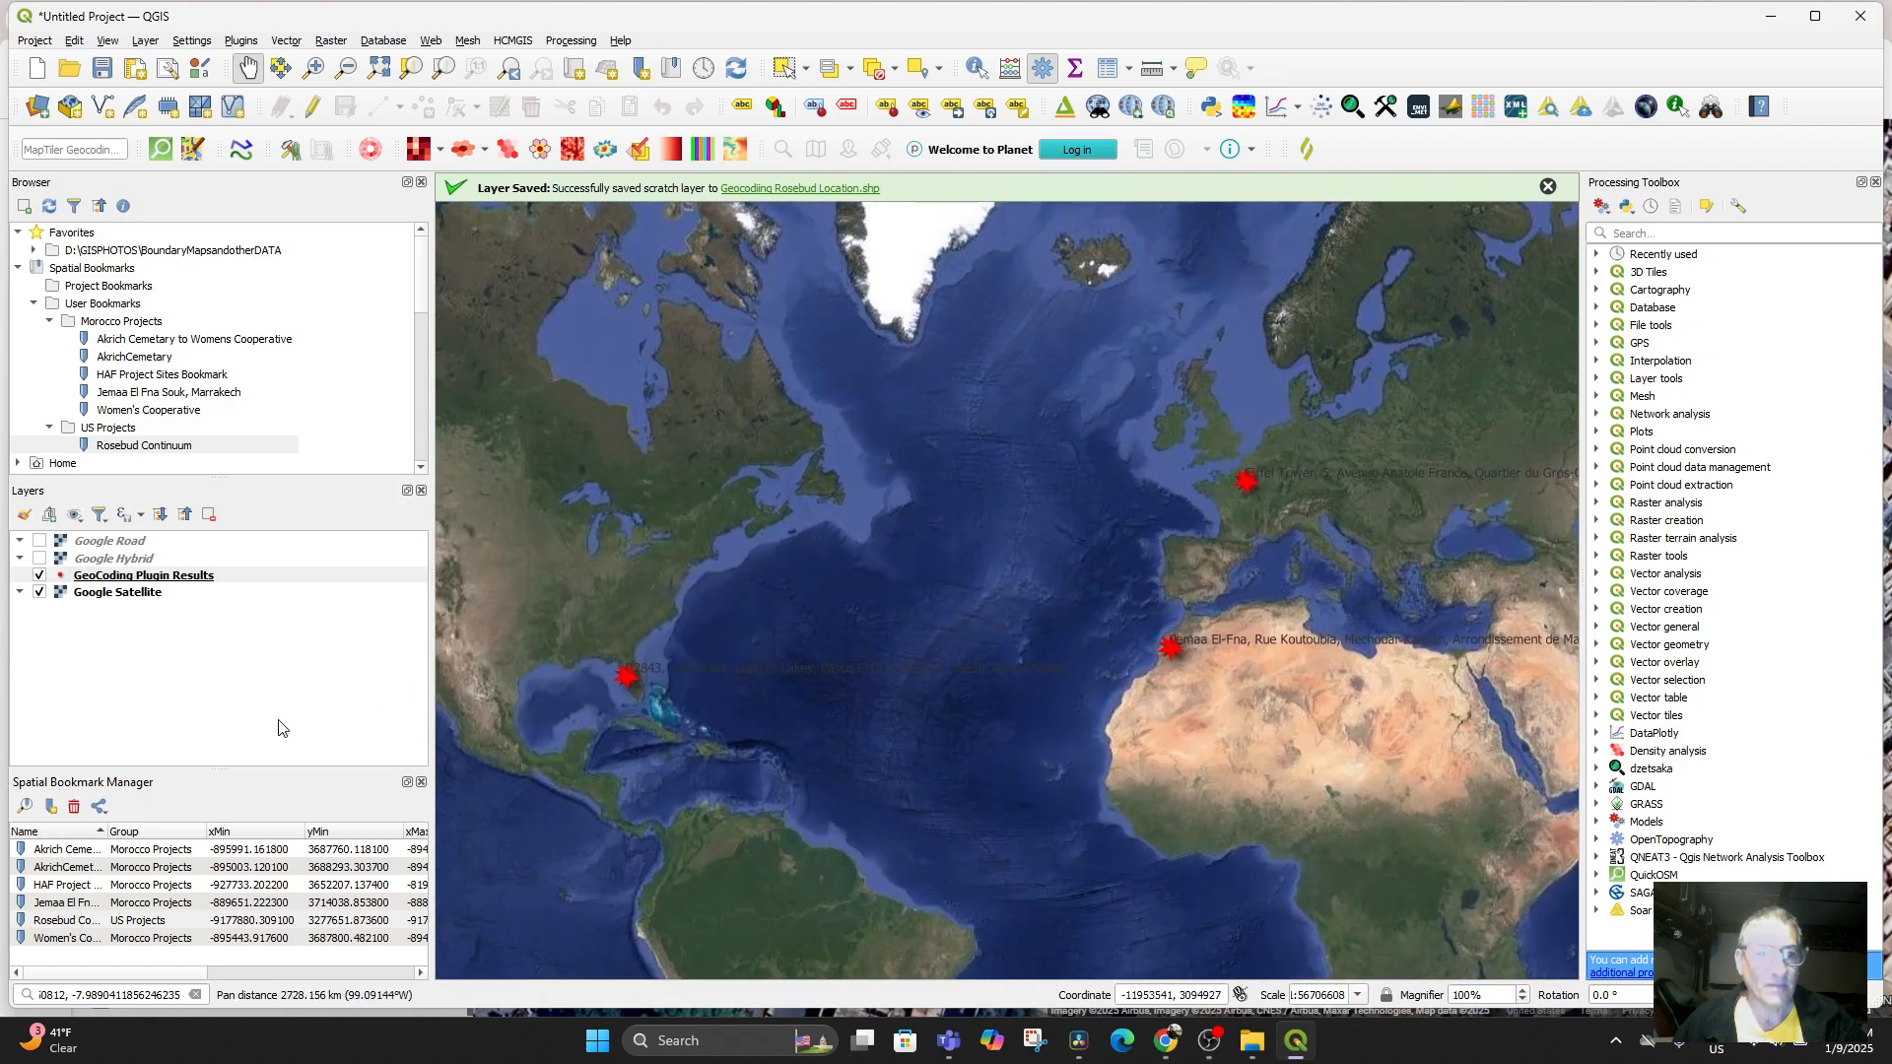
Zoom to the GeoCoding Plugin Results layer and adjust the map to show all geocoded markers across the Atlantic
{"action": "right_click", "coordinate": [91, 577]}
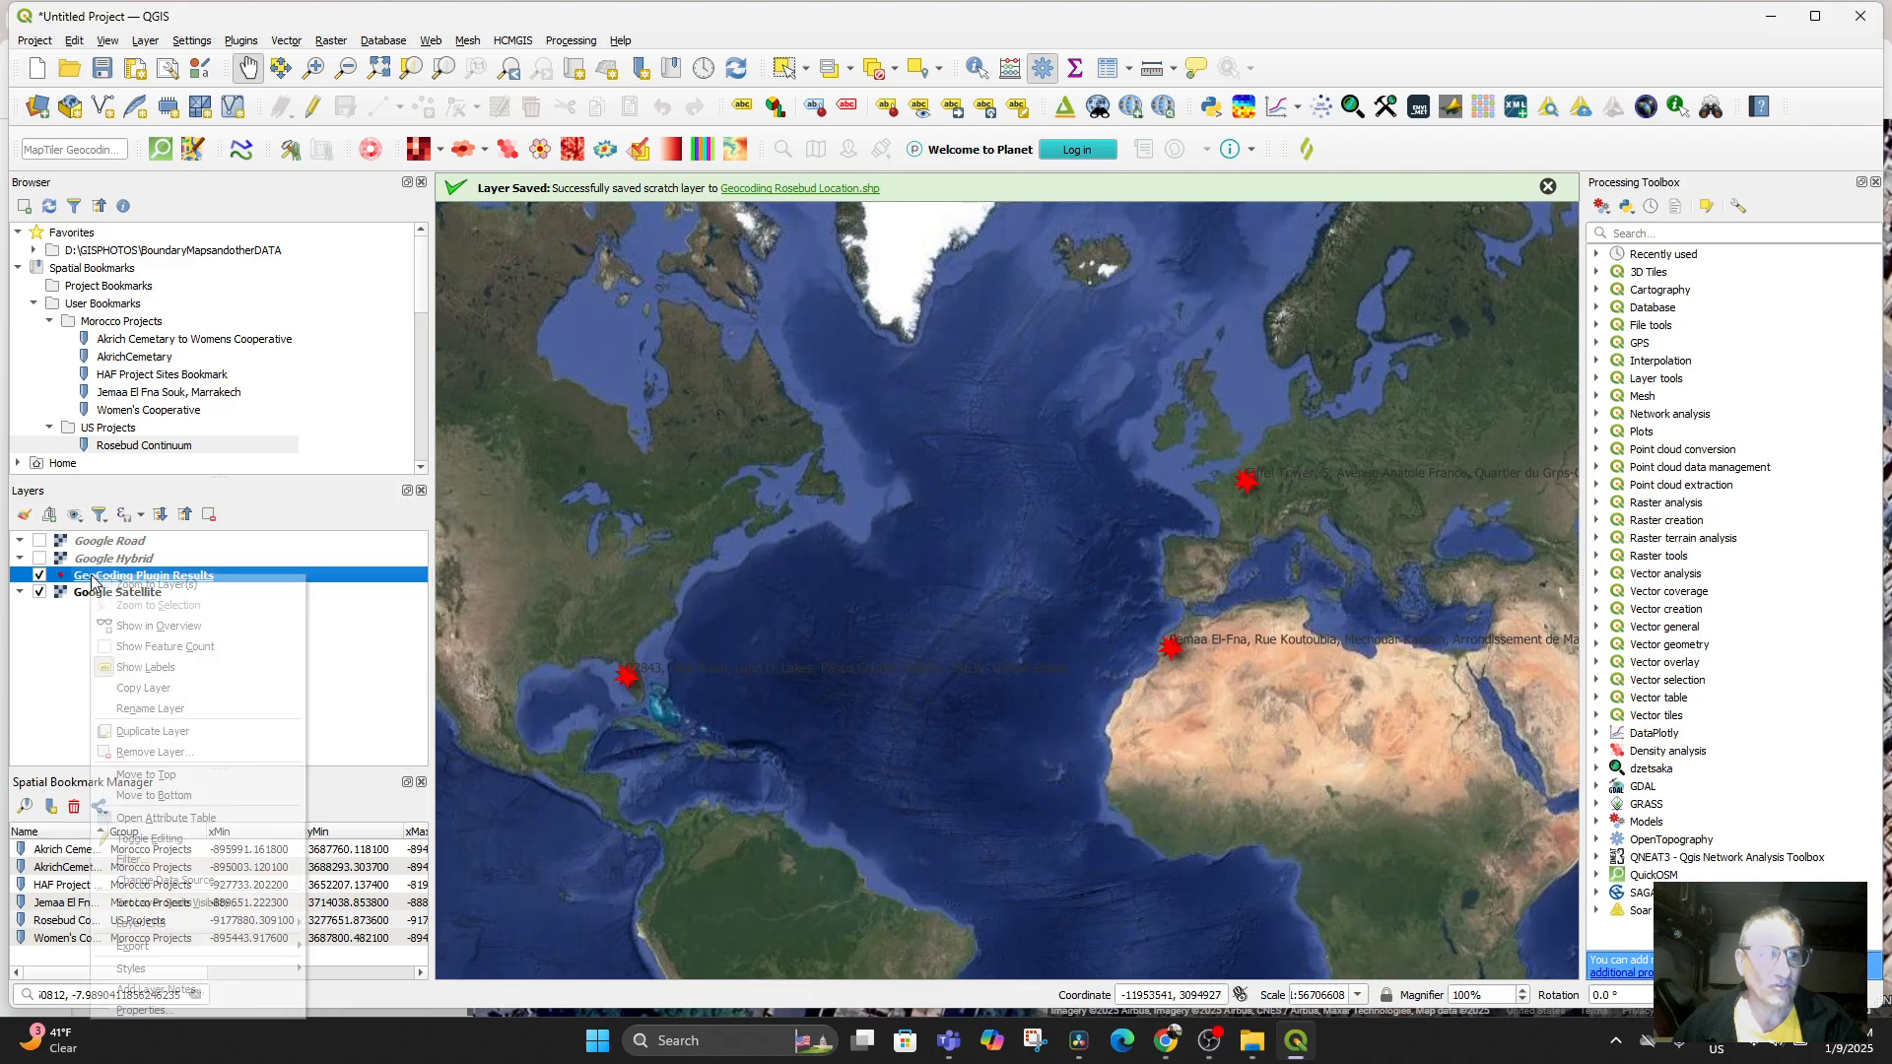
{"action": "left_click", "coordinate": [120, 584]}
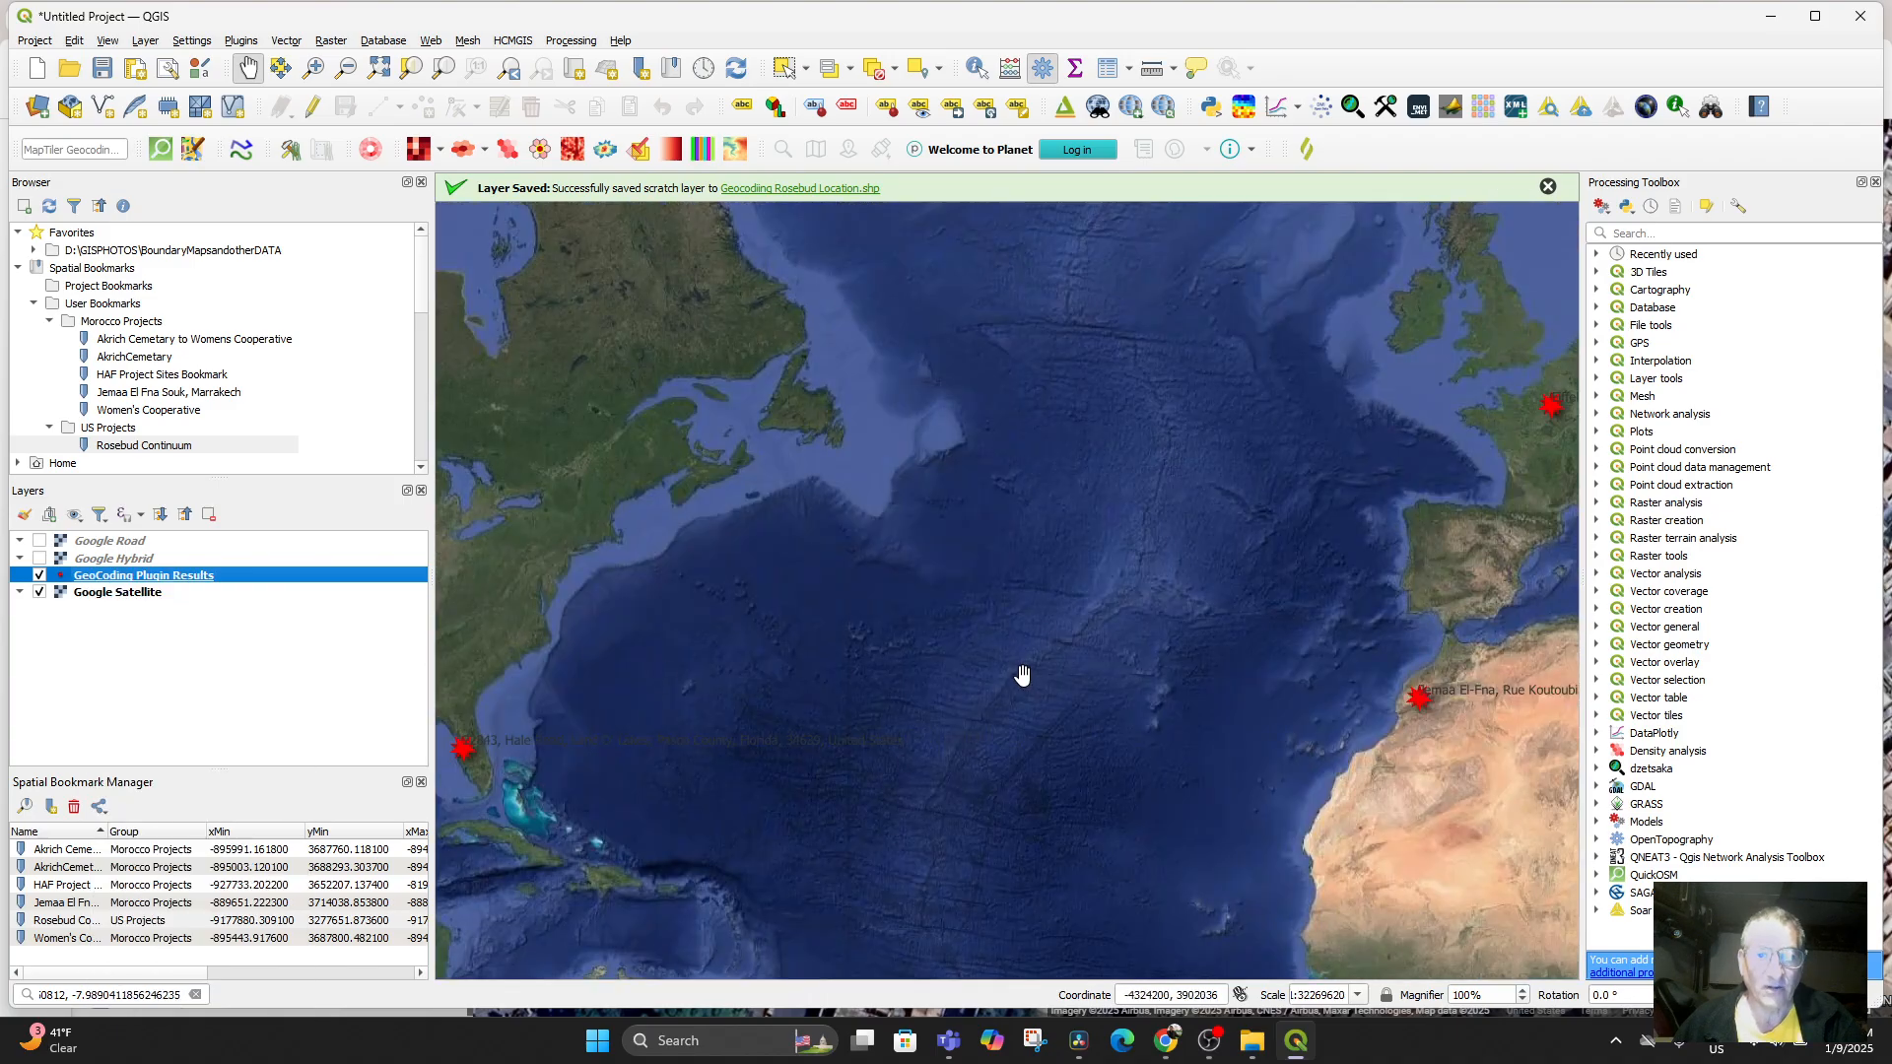
{"action": "left_click_drag", "start_coordinate": [1022, 676], "coordinate": [845, 676]}
{"action": "scroll", "coordinate": [850, 670], "scroll_direction": "down", "scroll_amount": 3}
{"action": "scroll", "coordinate": [882, 652], "scroll_direction": "up", "scroll_amount": 4}
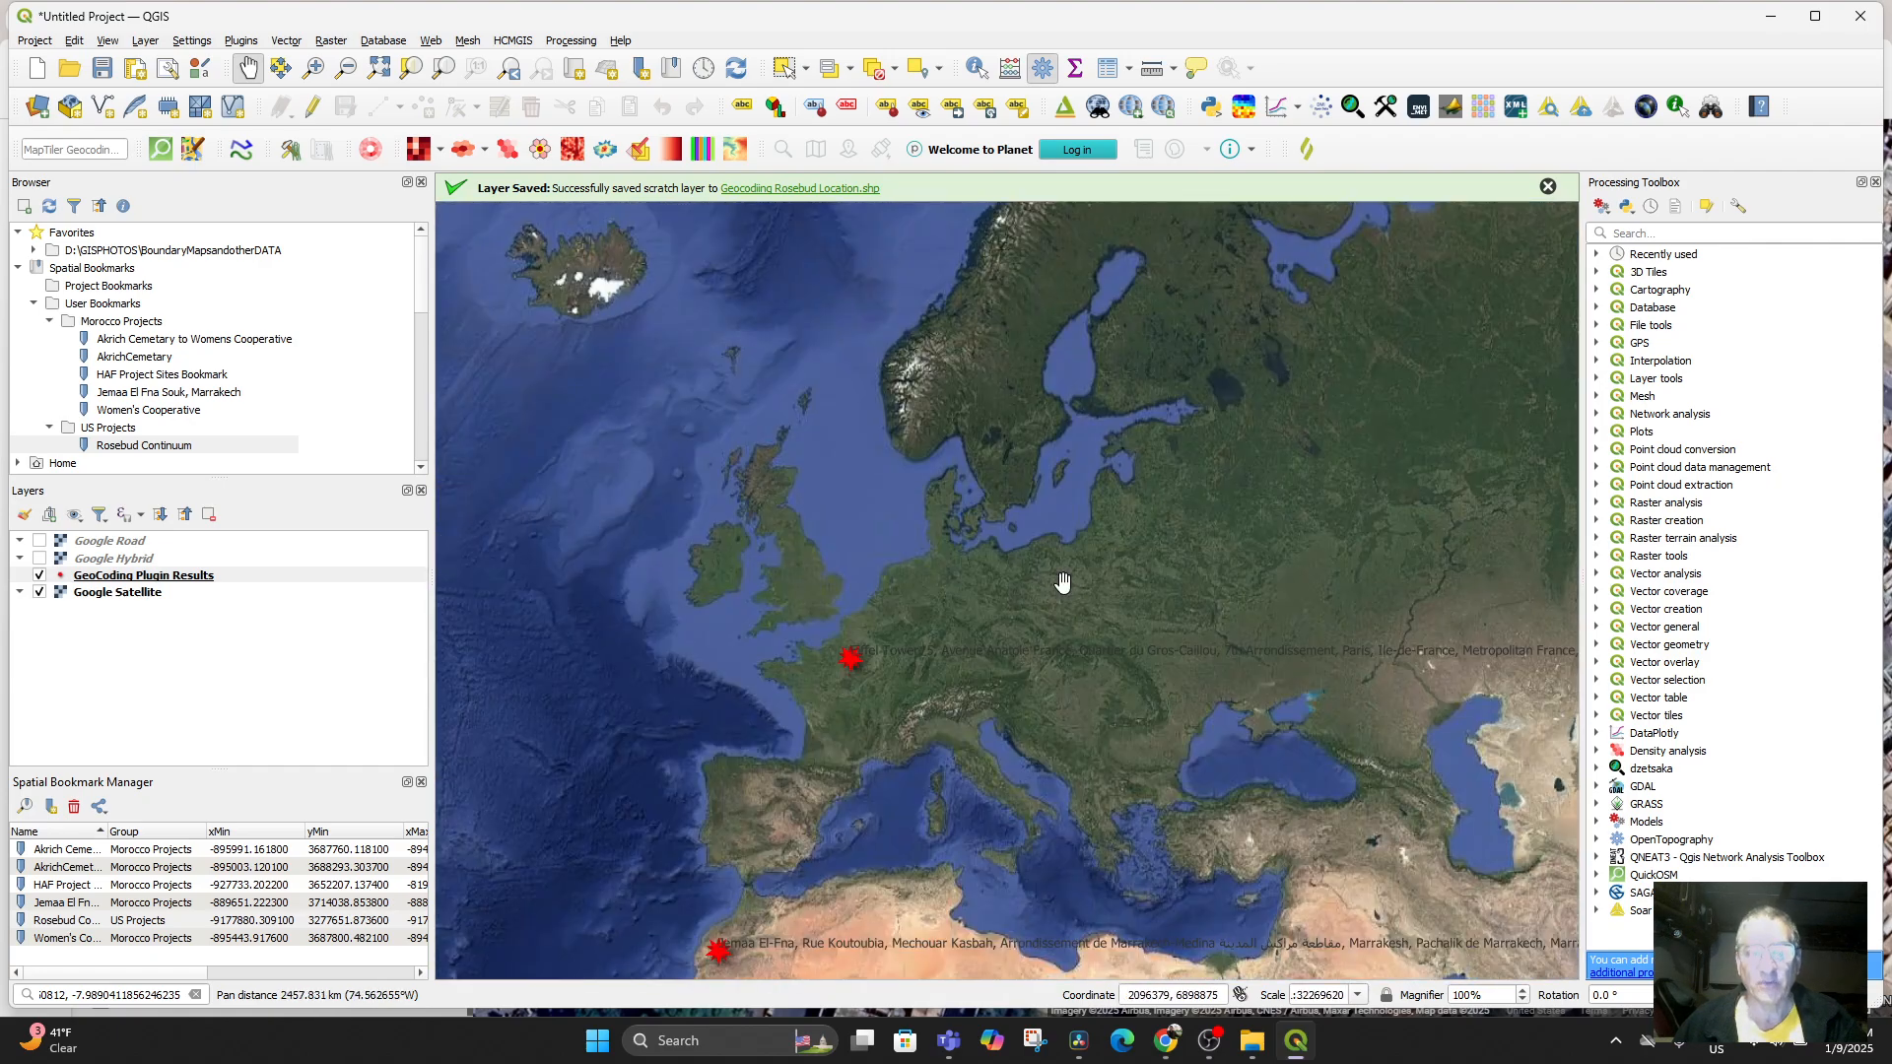
{"action": "left_click_drag", "start_coordinate": [997, 572], "coordinate": [1218, 507]}
{"action": "scroll", "coordinate": [1133, 535], "scroll_direction": "down", "scroll_amount": 1}
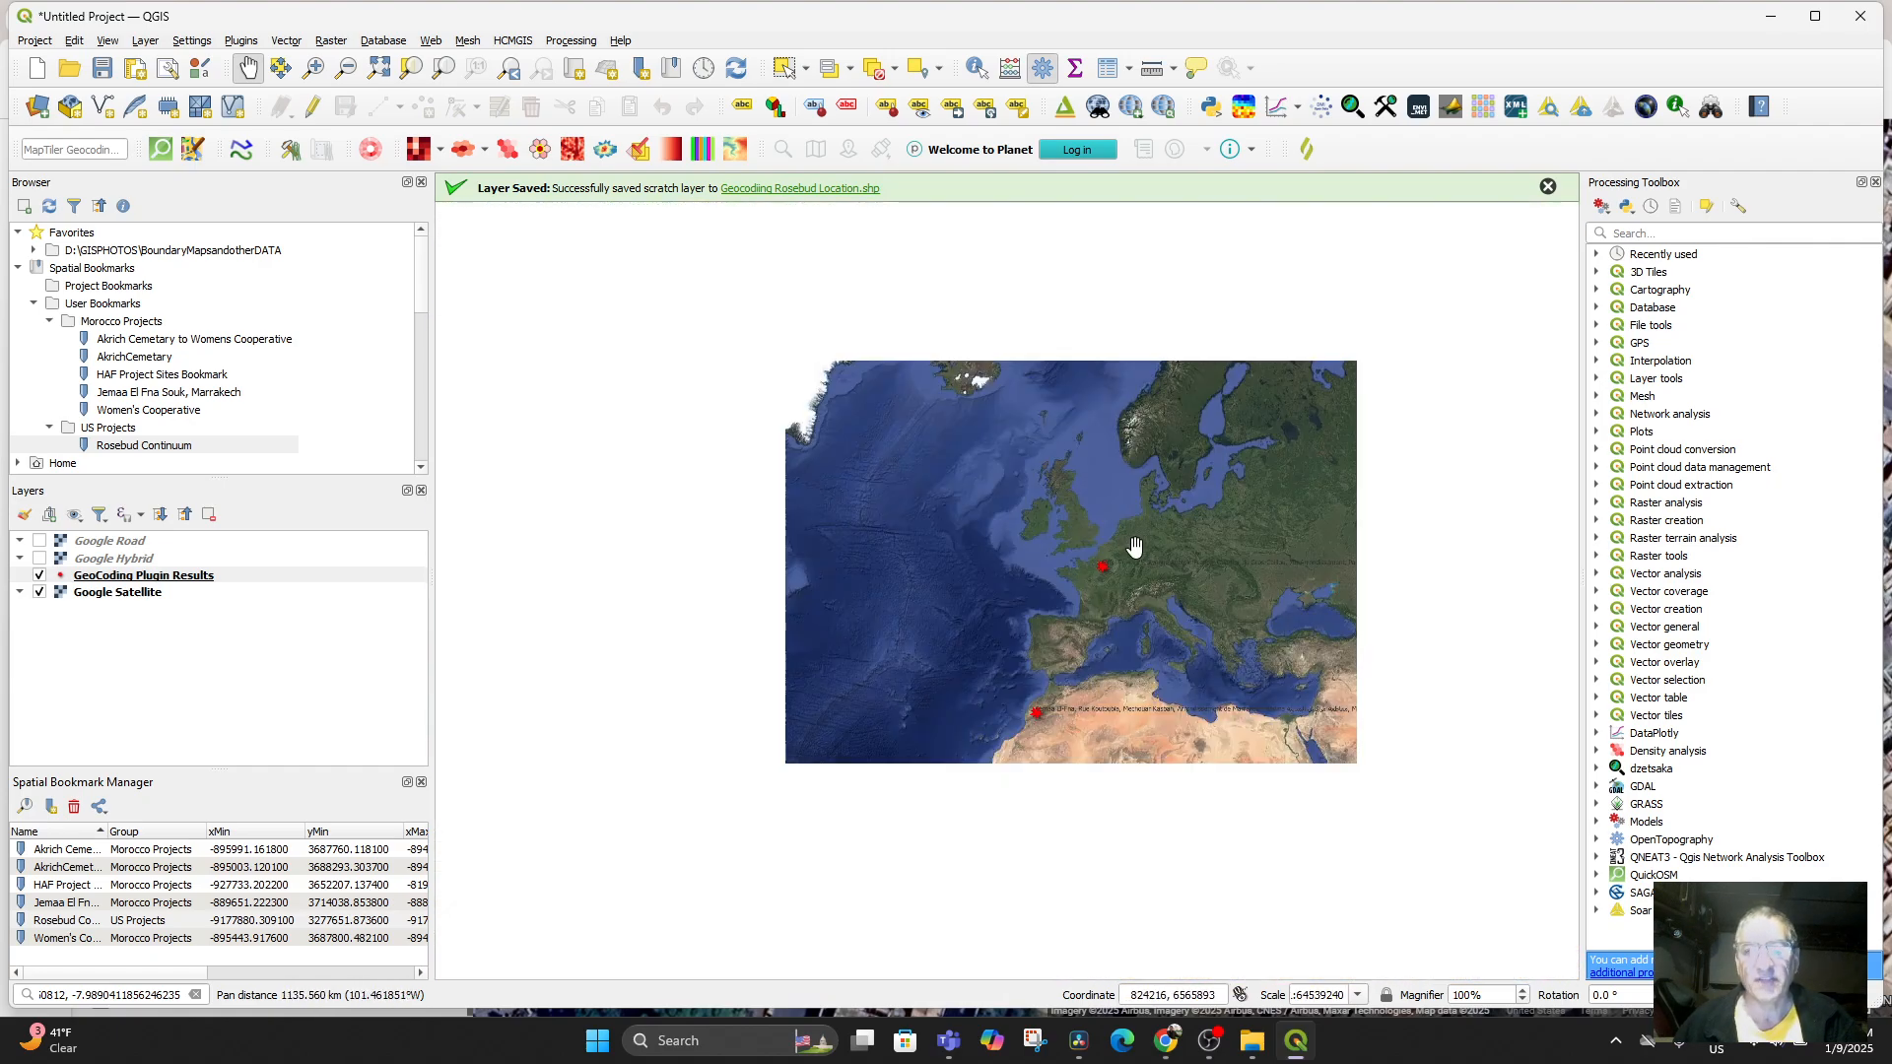
{"action": "left_click_drag", "start_coordinate": [1055, 641], "coordinate": [1179, 599]}
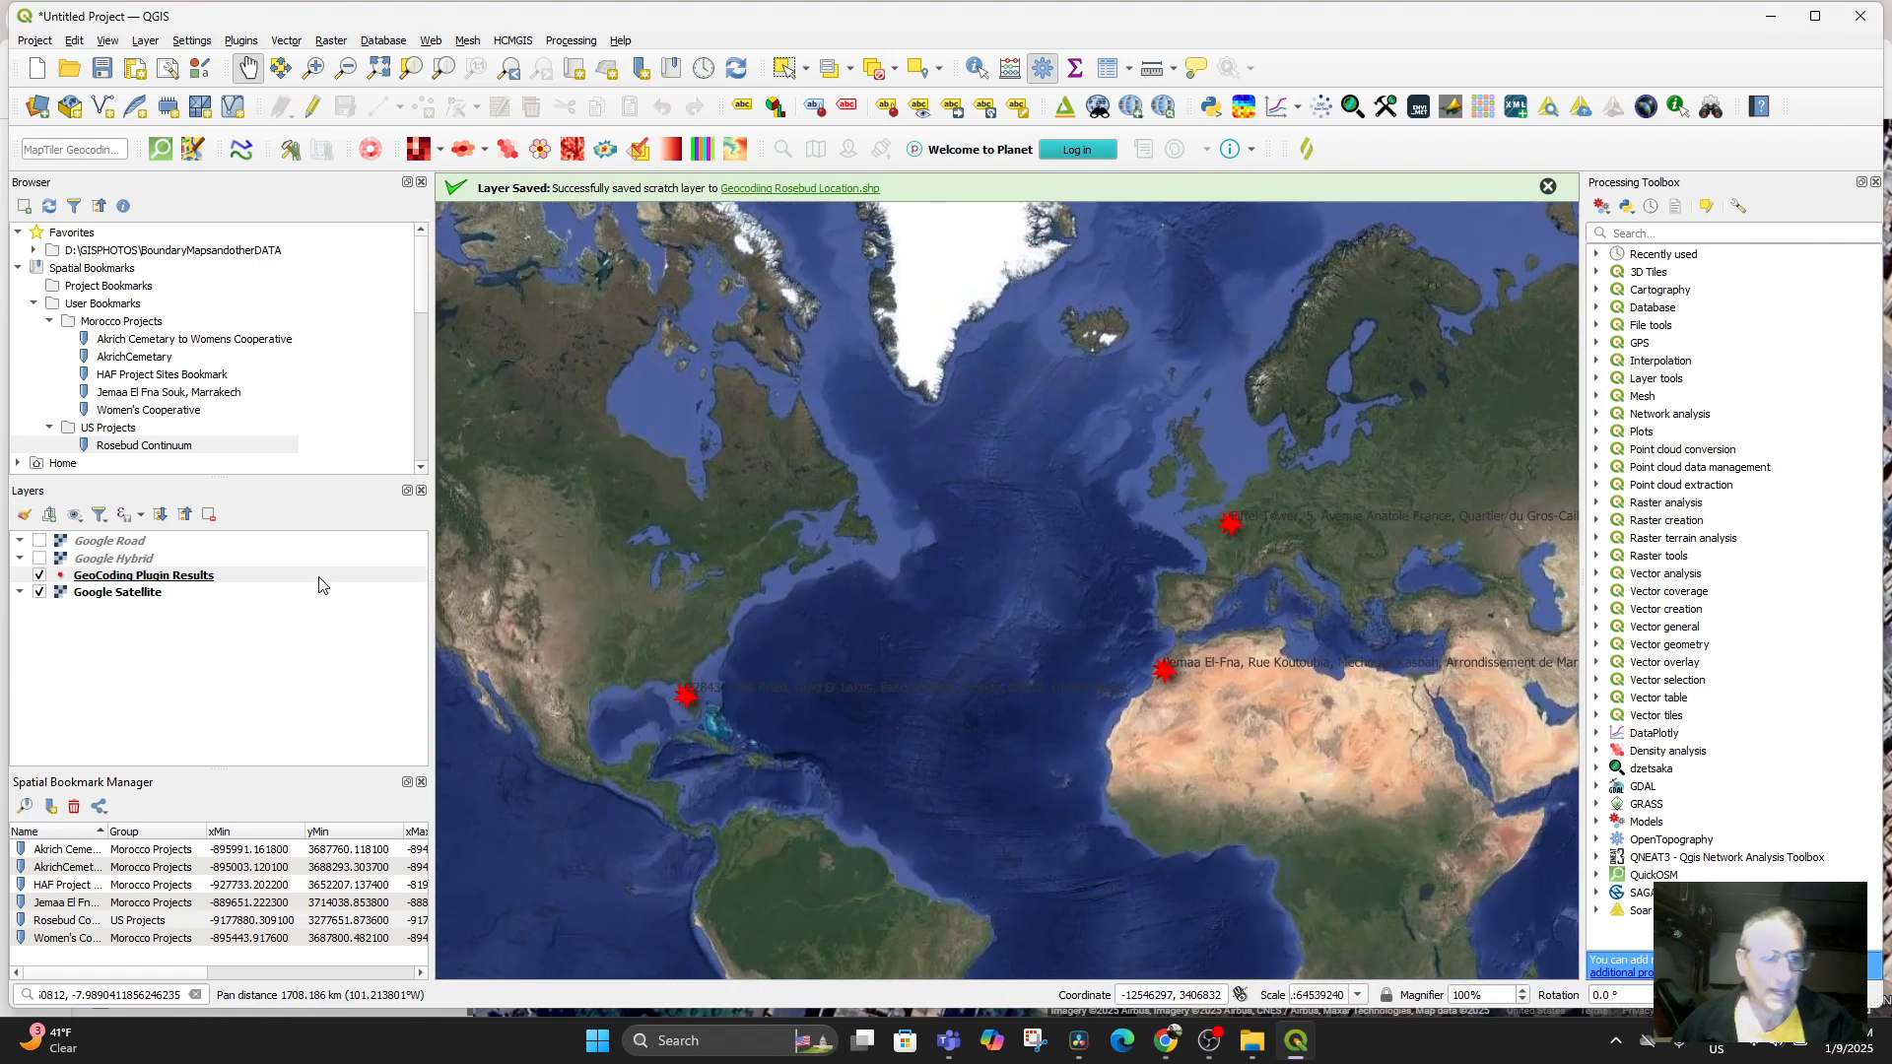
Open the attribute table of the GeoCoding Plugin Results layer and zoom the map to the Eiffel Tower record
{"action": "right_click", "coordinate": [98, 574]}
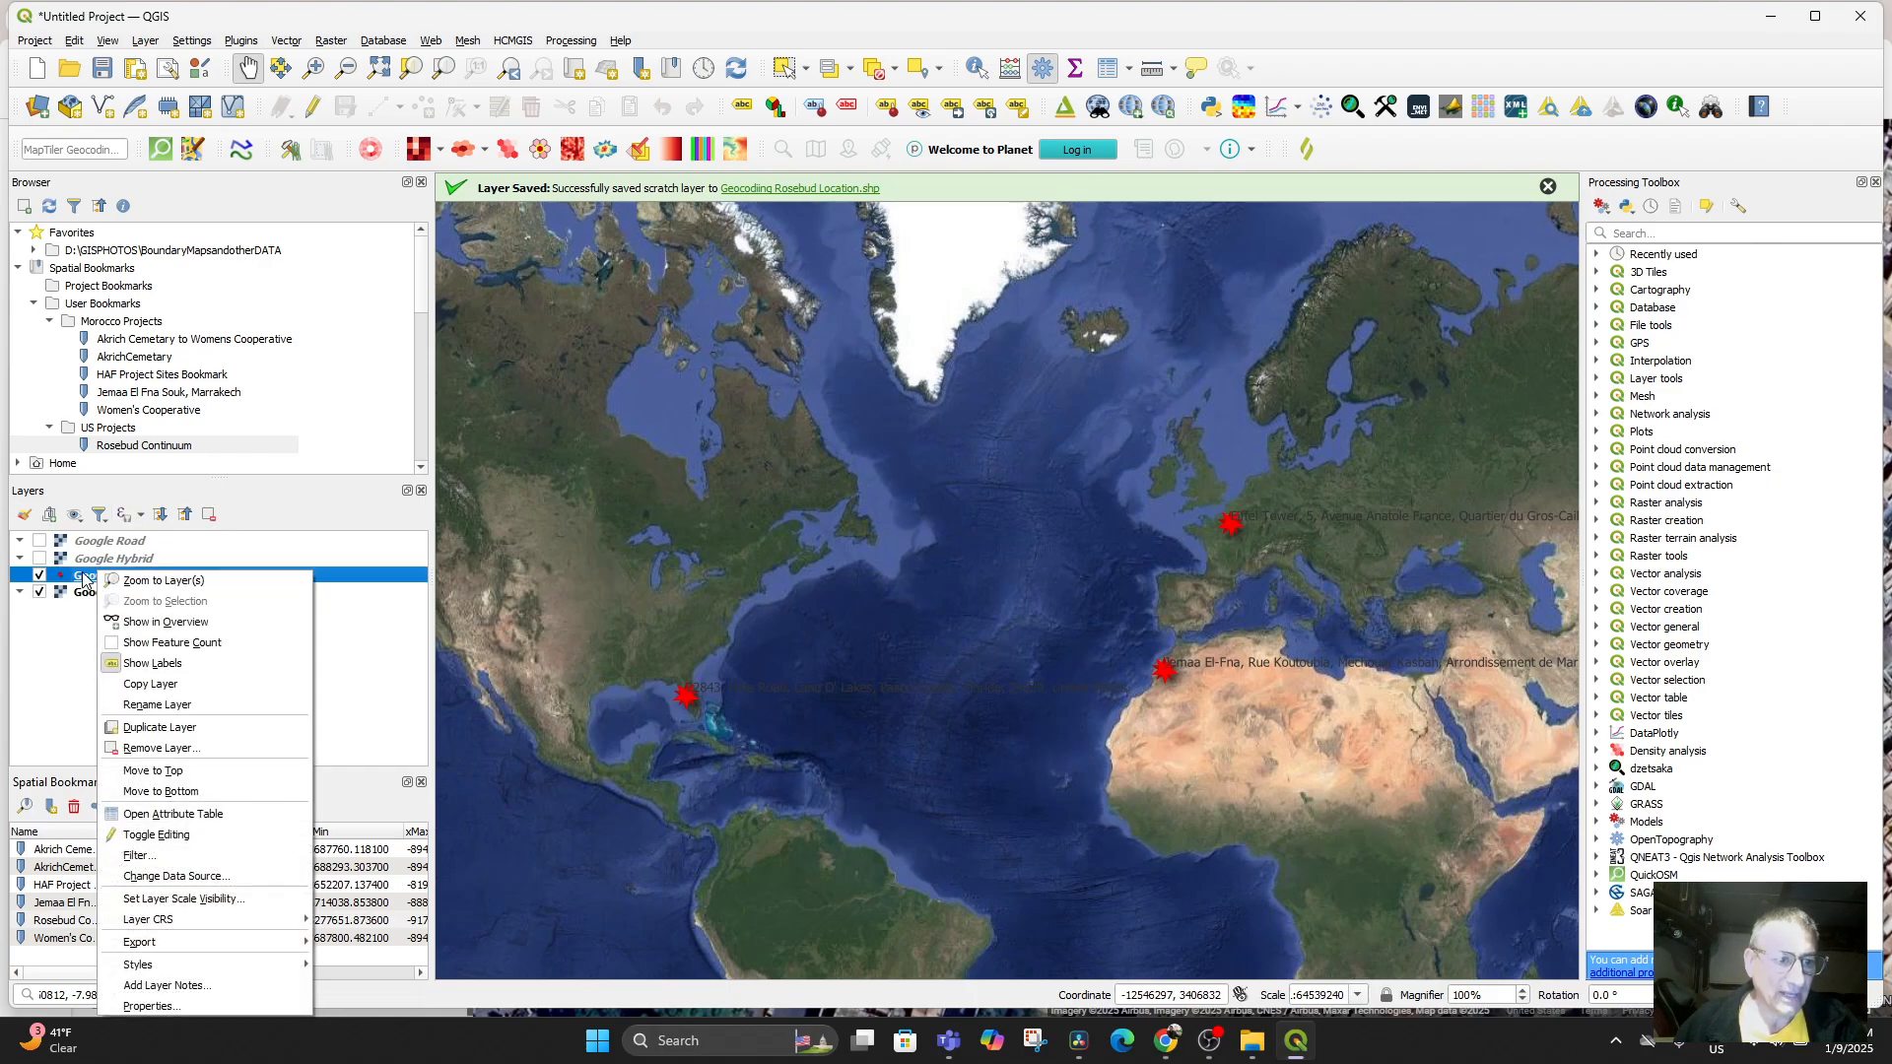
{"action": "left_click", "coordinate": [163, 814]}
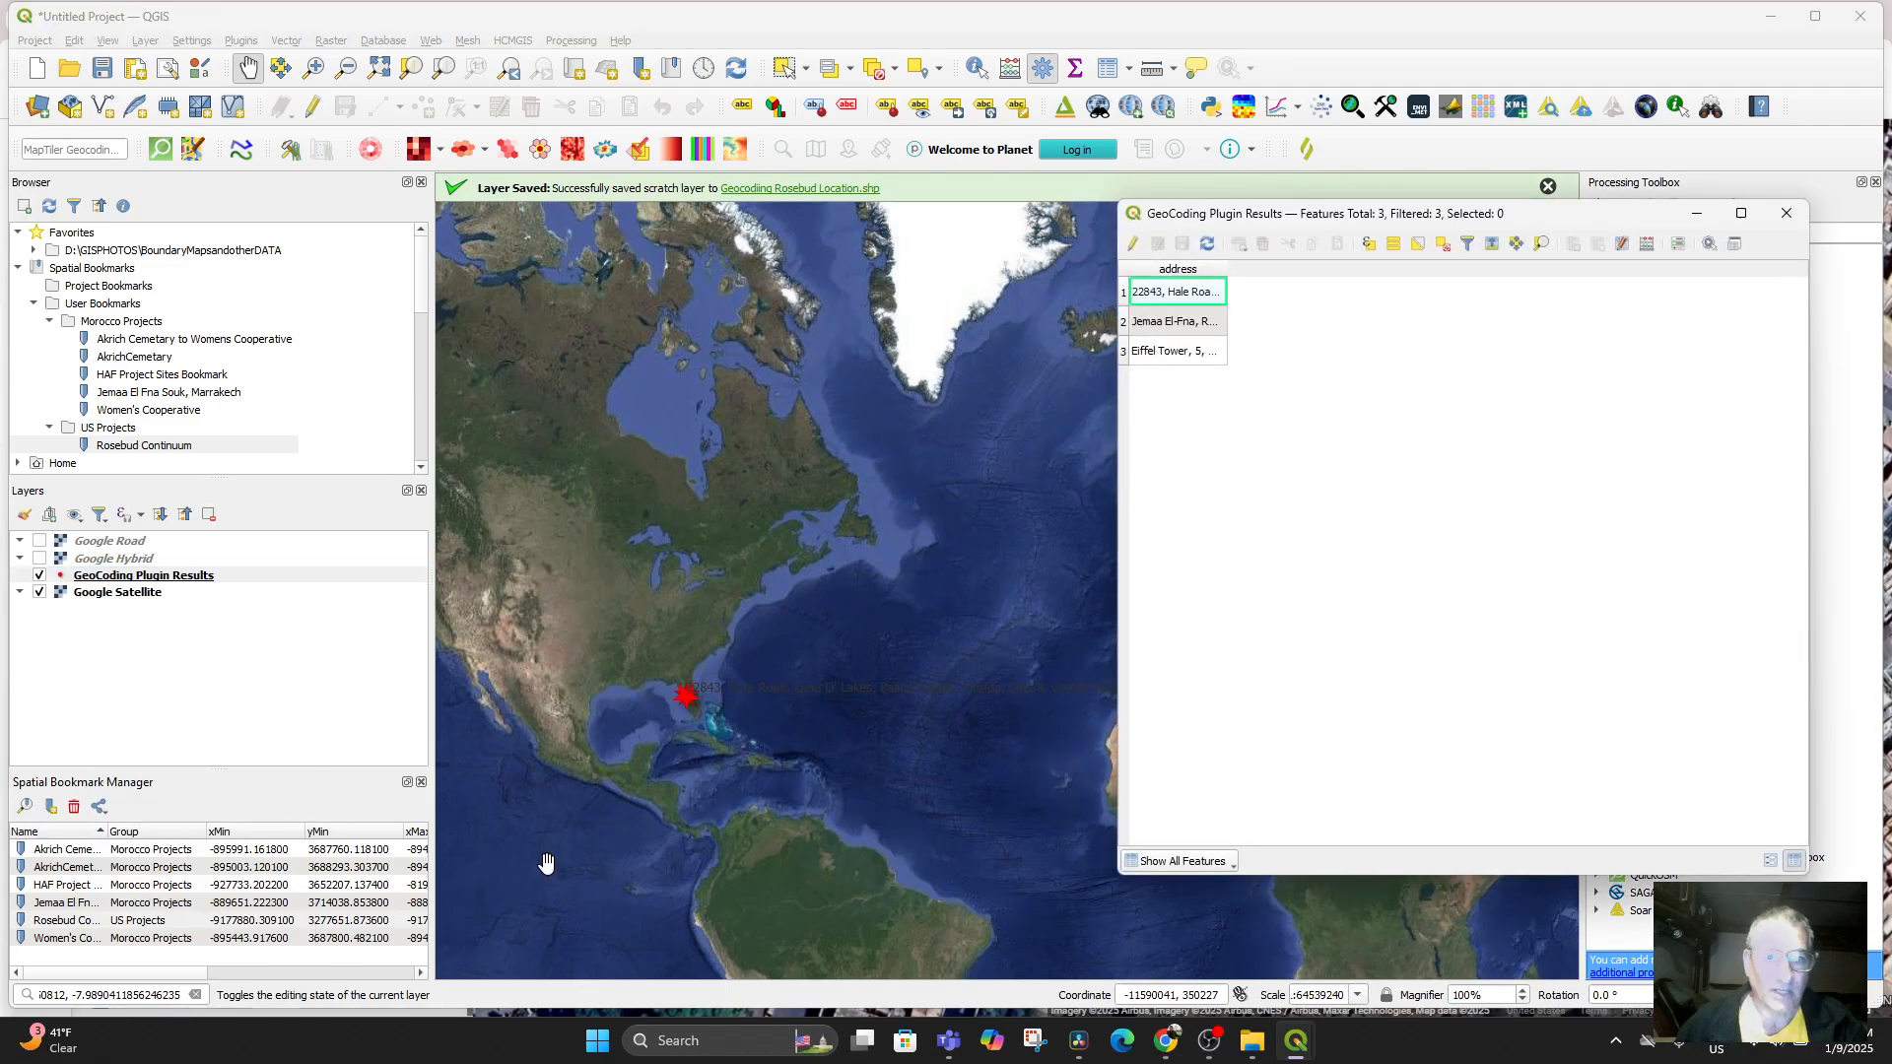
{"action": "left_click_drag", "start_coordinate": [1310, 221], "coordinate": [1486, 274]}
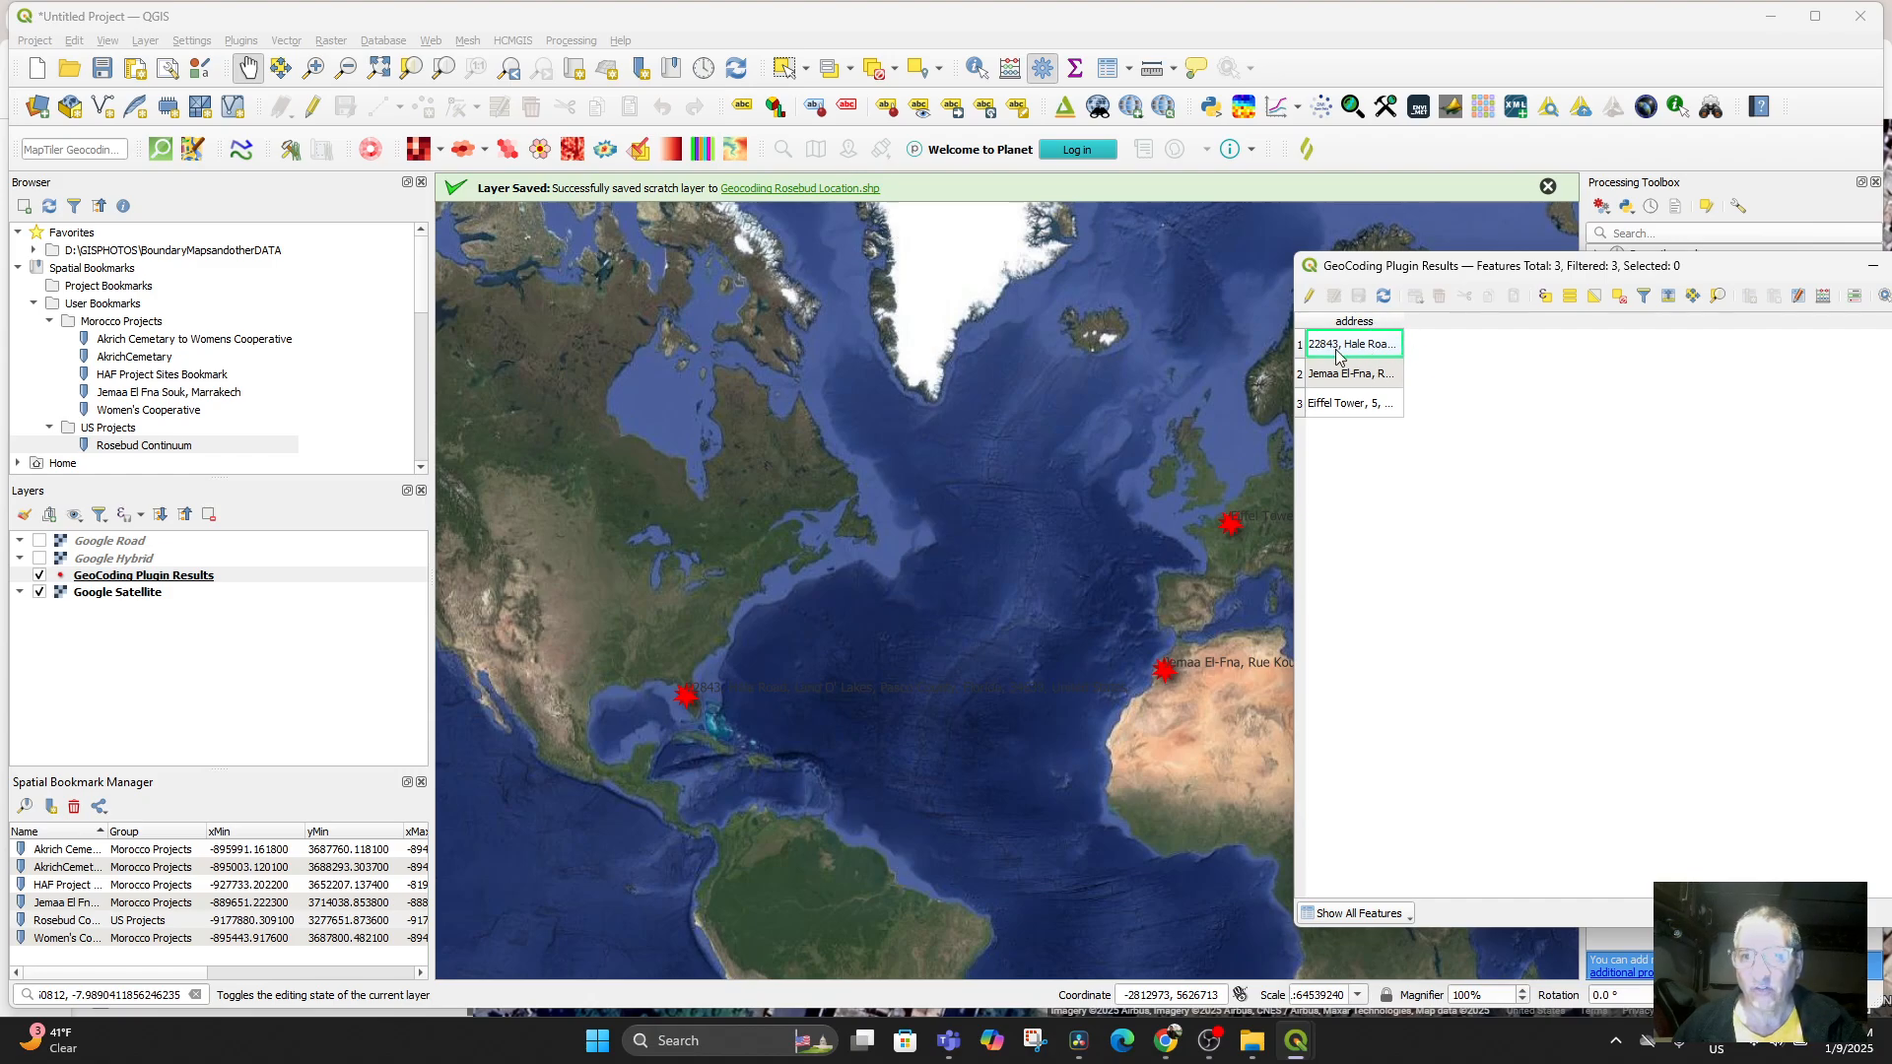
{"action": "left_click", "coordinate": [1342, 412]}
{"action": "right_click", "coordinate": [1340, 411]}
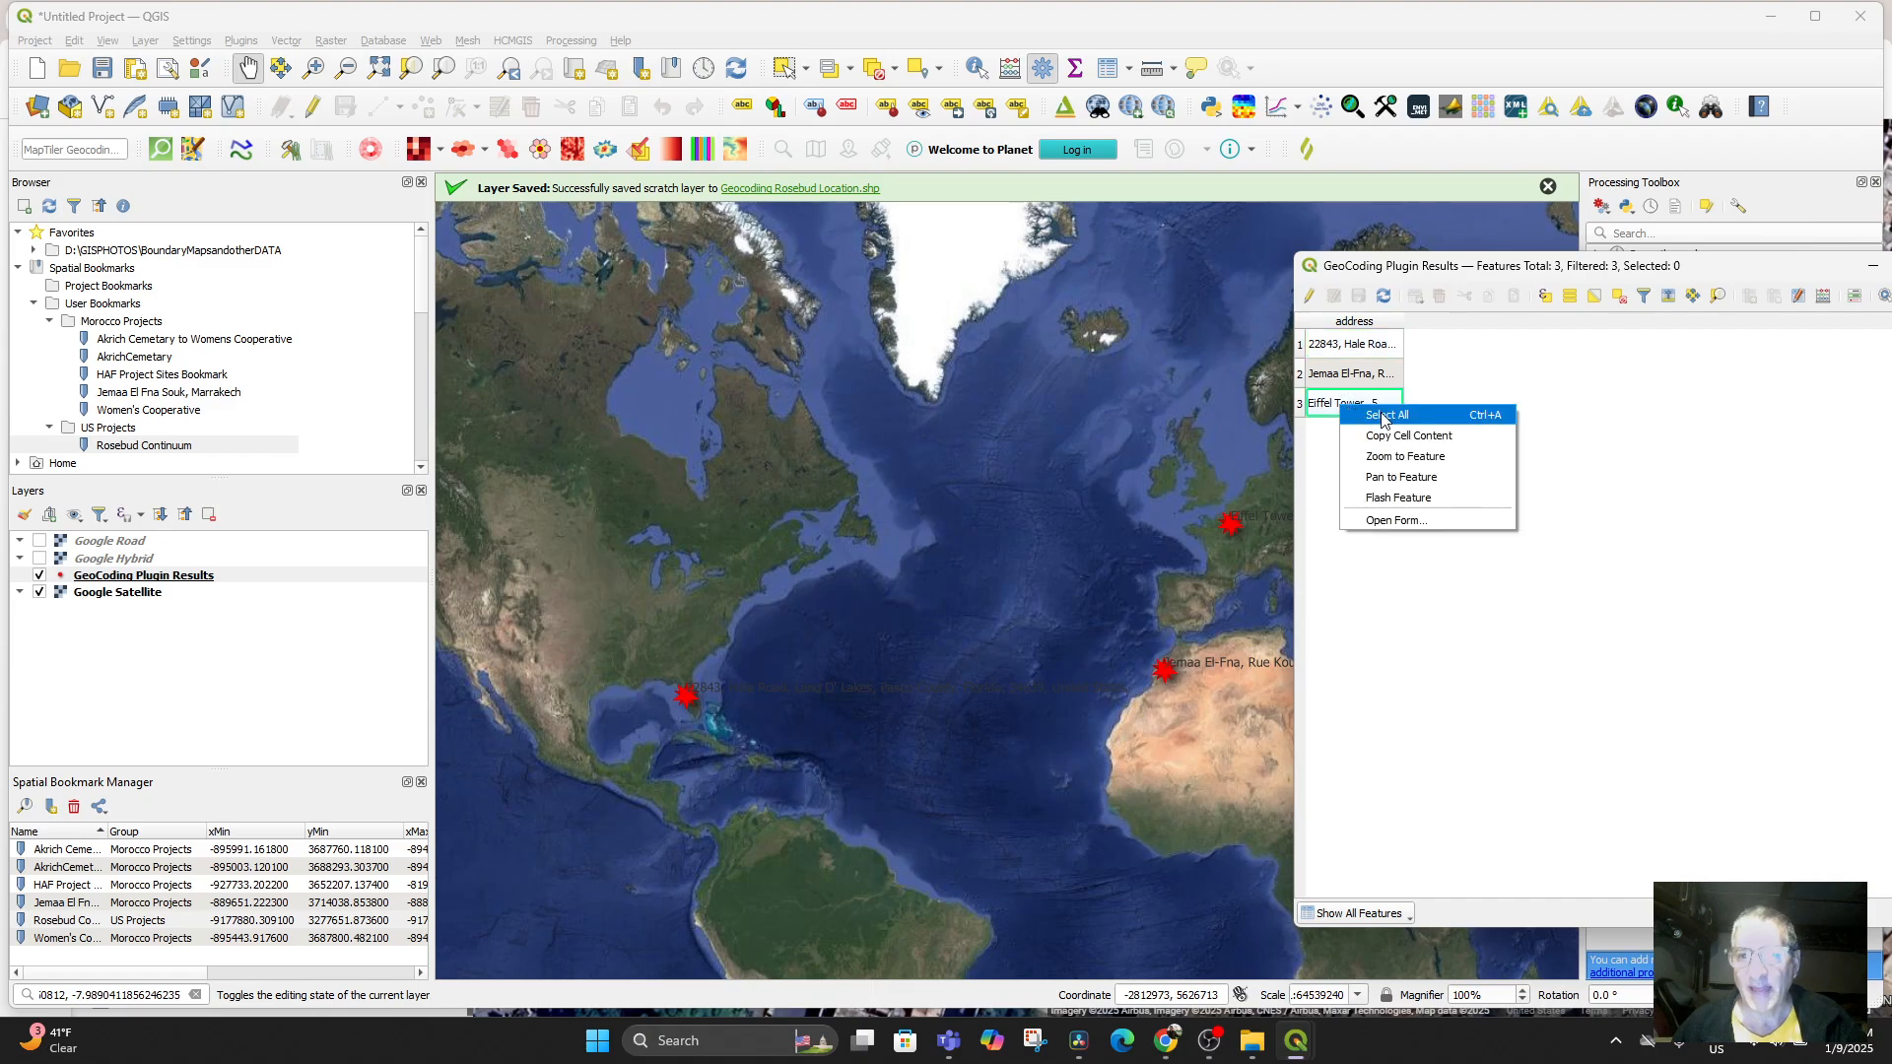
{"action": "left_click", "coordinate": [1434, 465]}
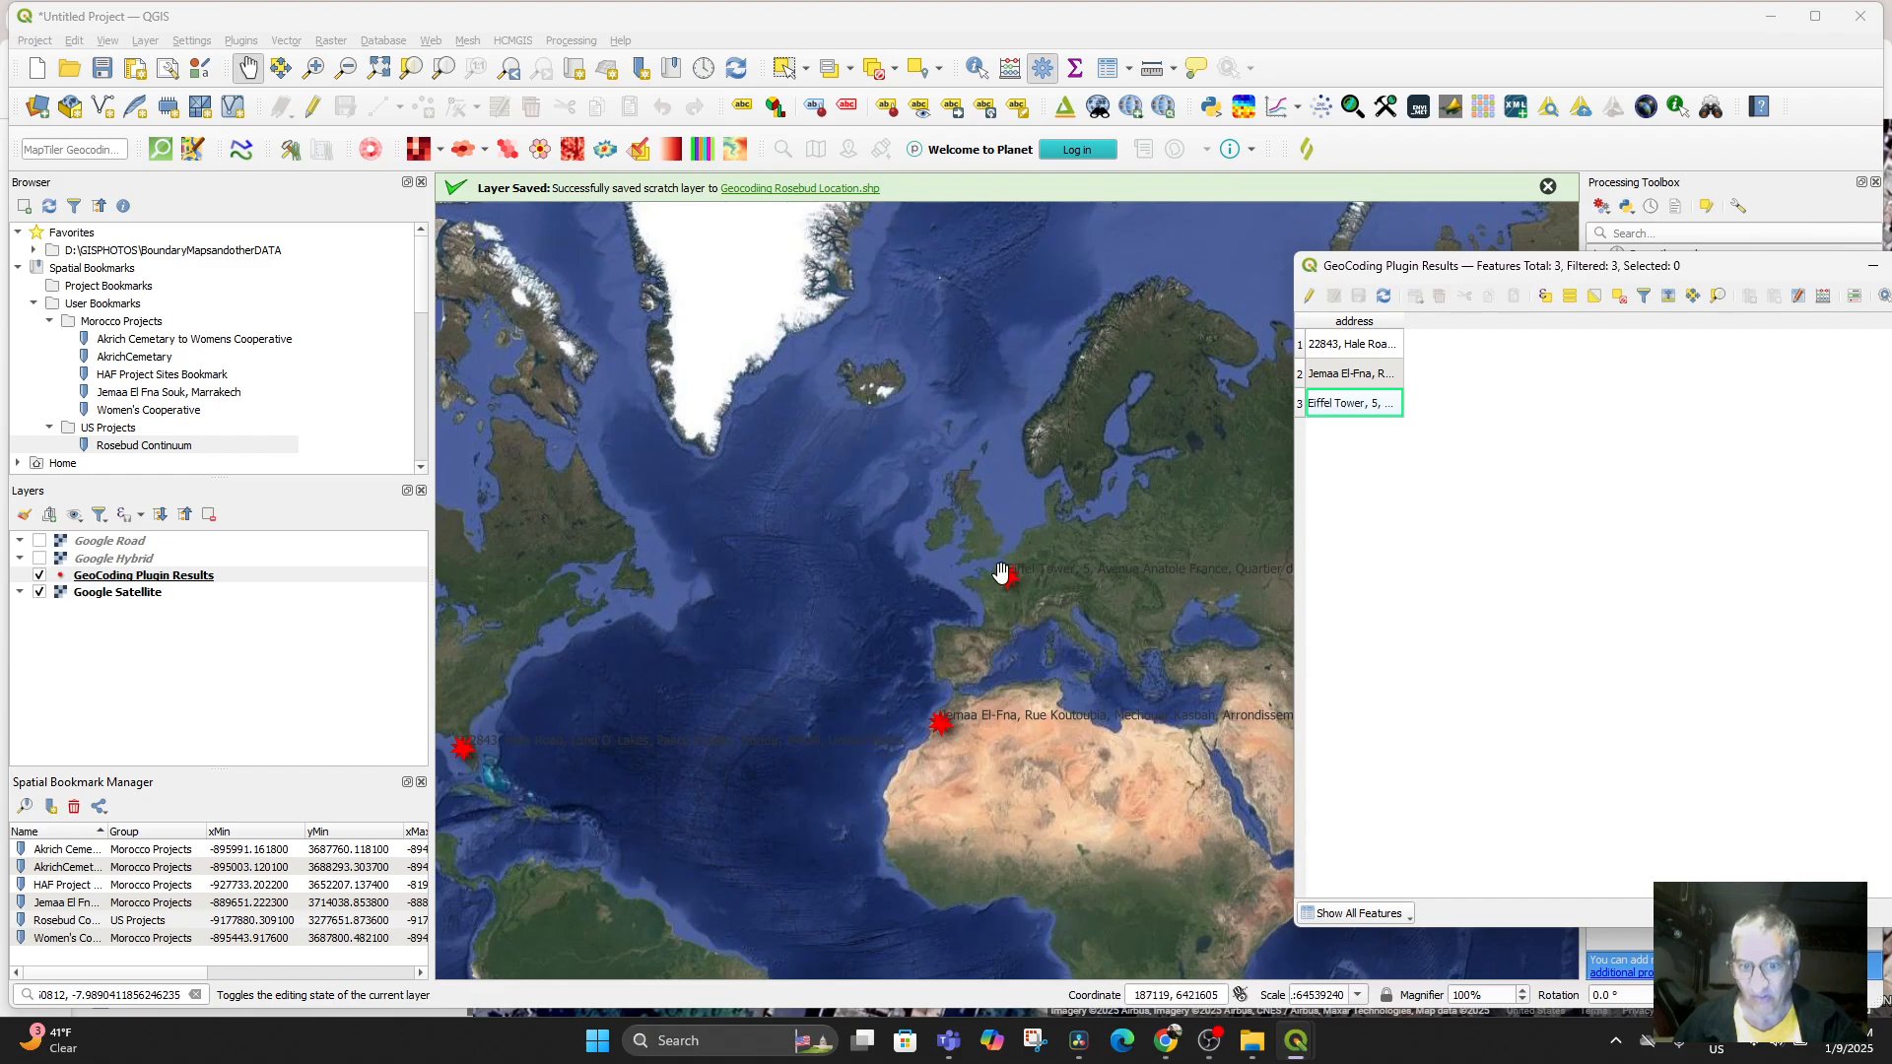
Move the attribute table out of the way and set the map scale to 1:2500 at the Eiffel Tower
{"action": "left_click_drag", "start_coordinate": [1753, 272], "coordinate": [1348, 235]}
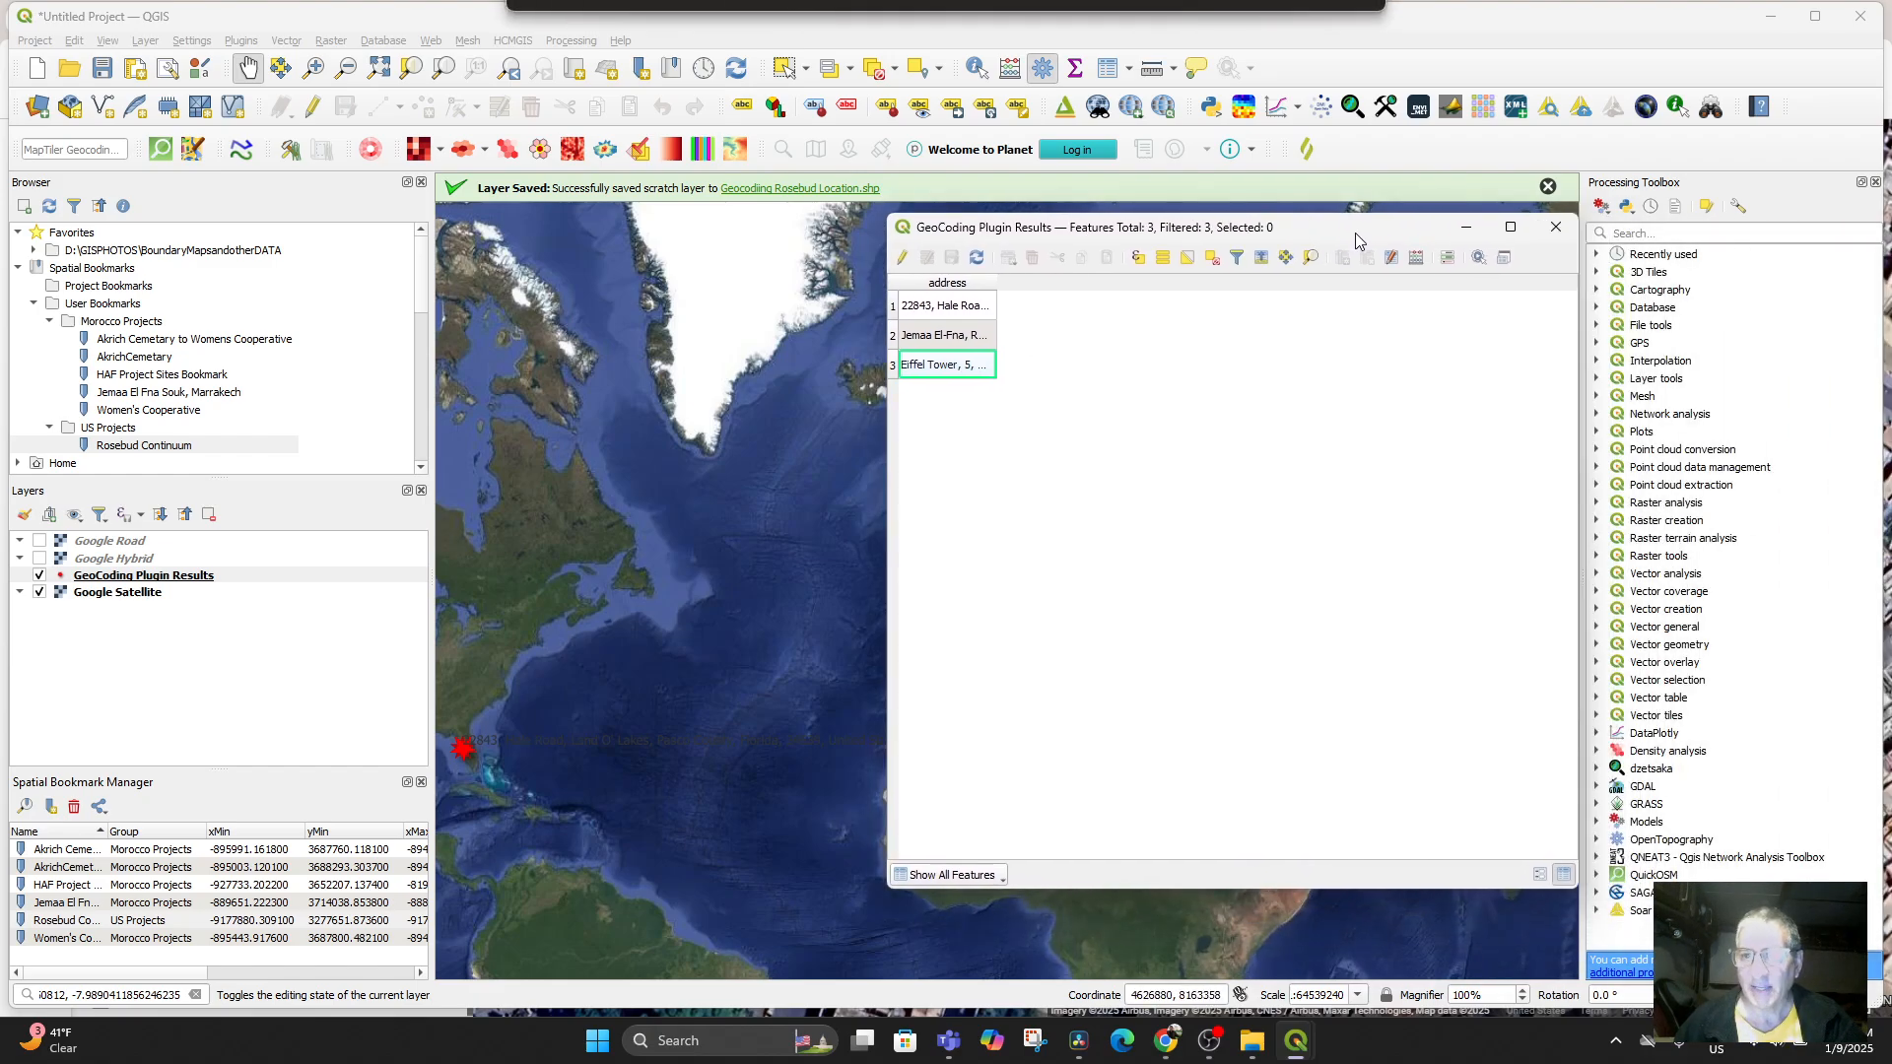
{"action": "left_click", "coordinate": [1471, 232]}
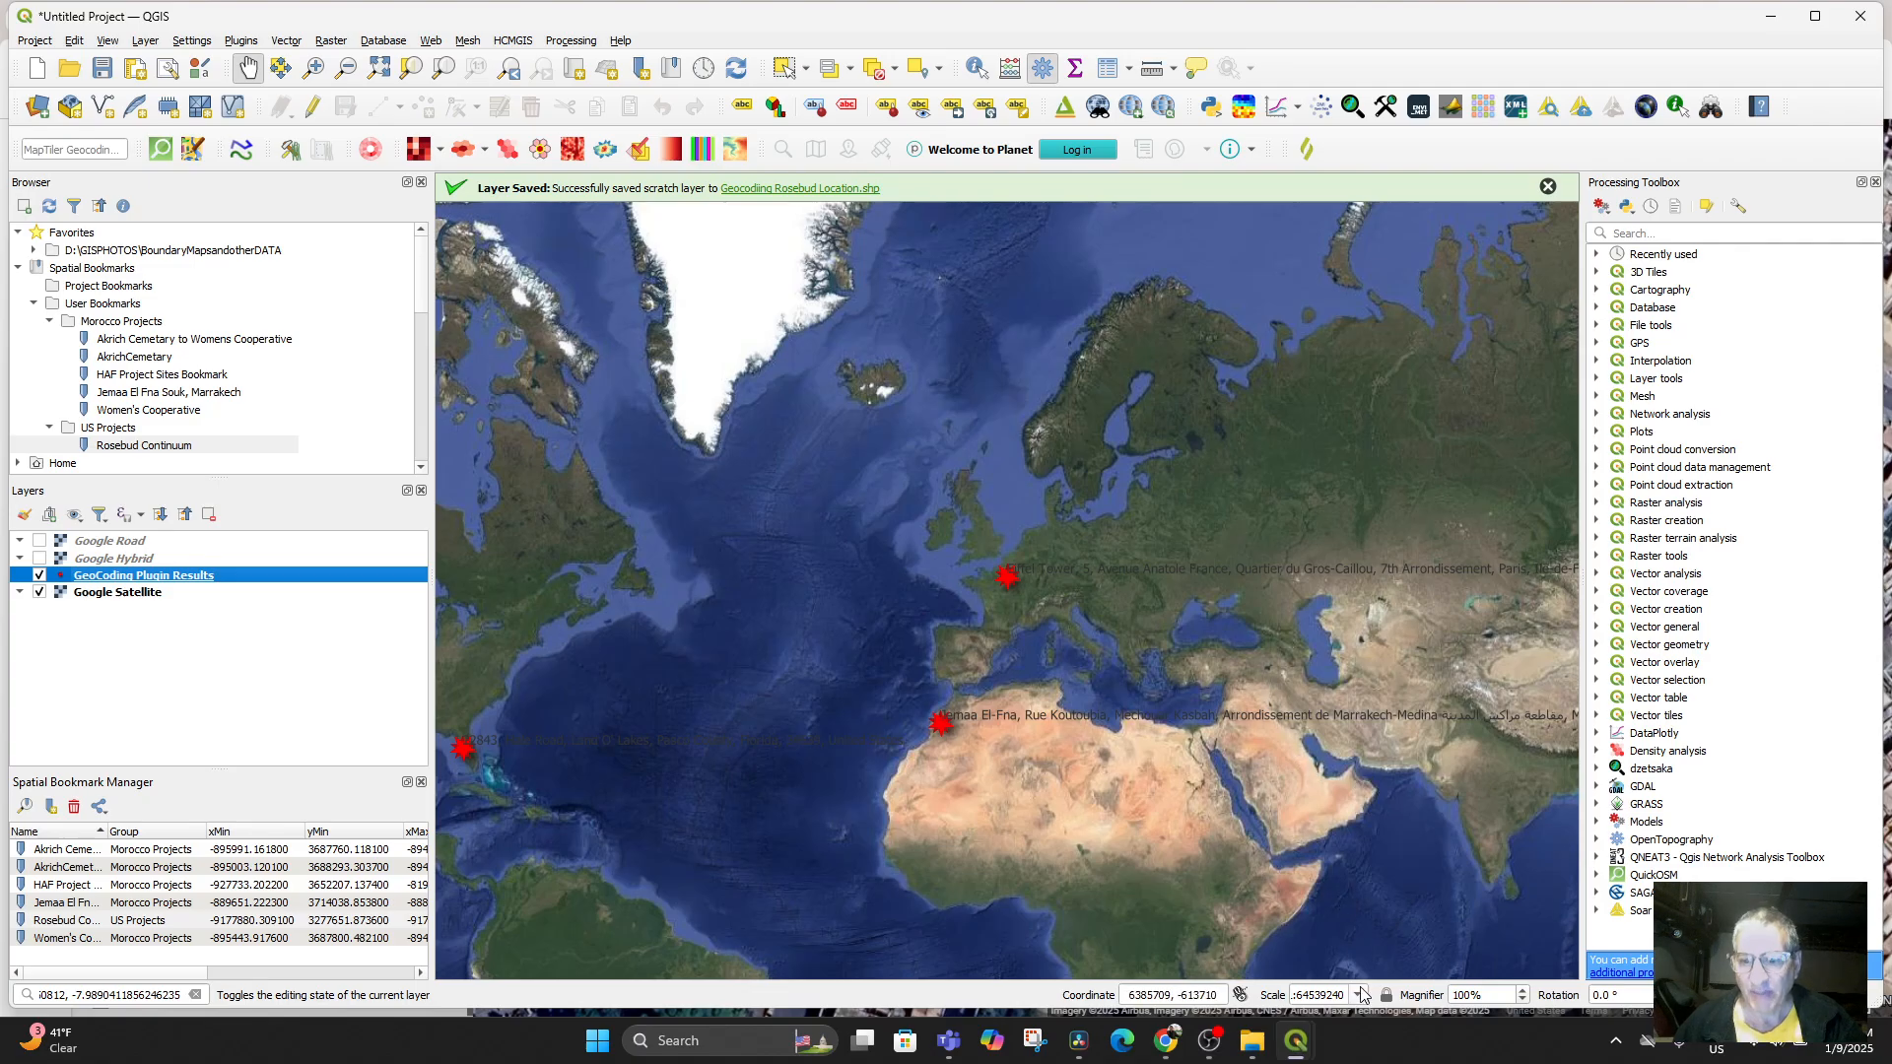
{"action": "left_click", "coordinate": [1364, 997]}
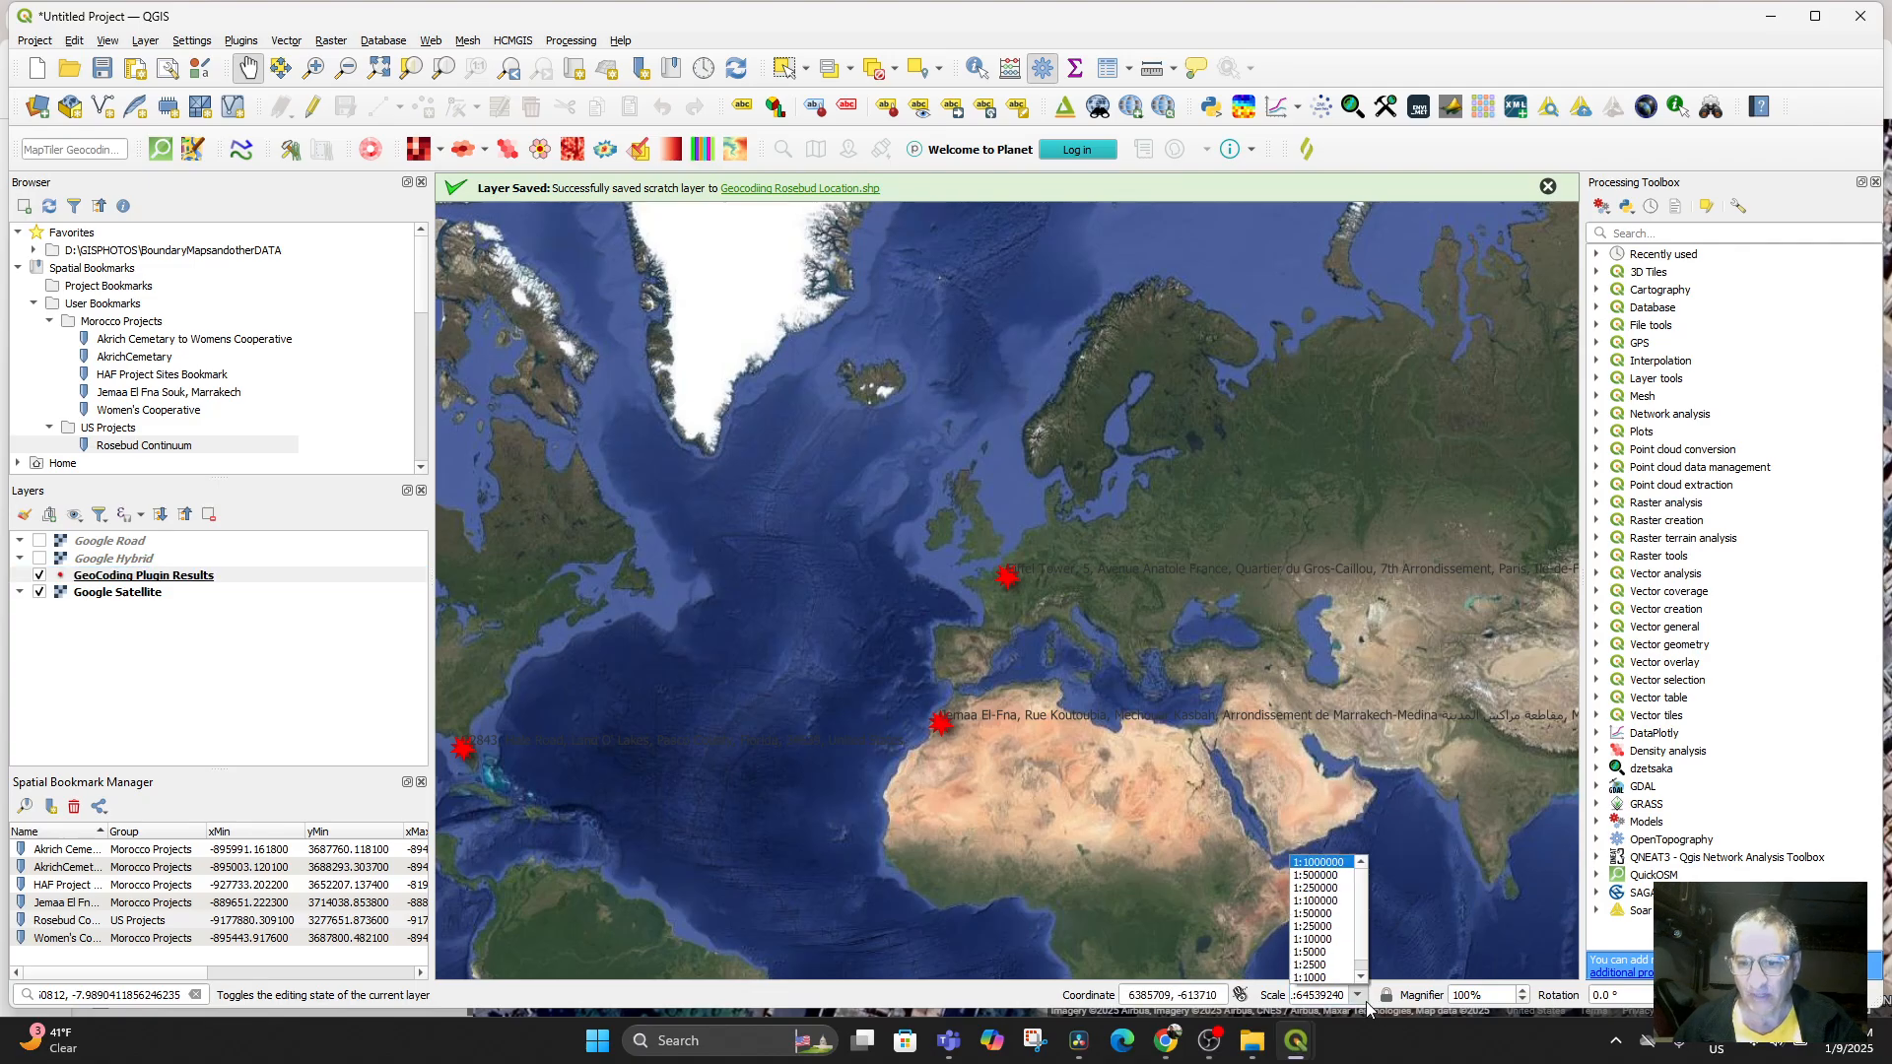
{"action": "left_click", "coordinate": [1313, 966]}
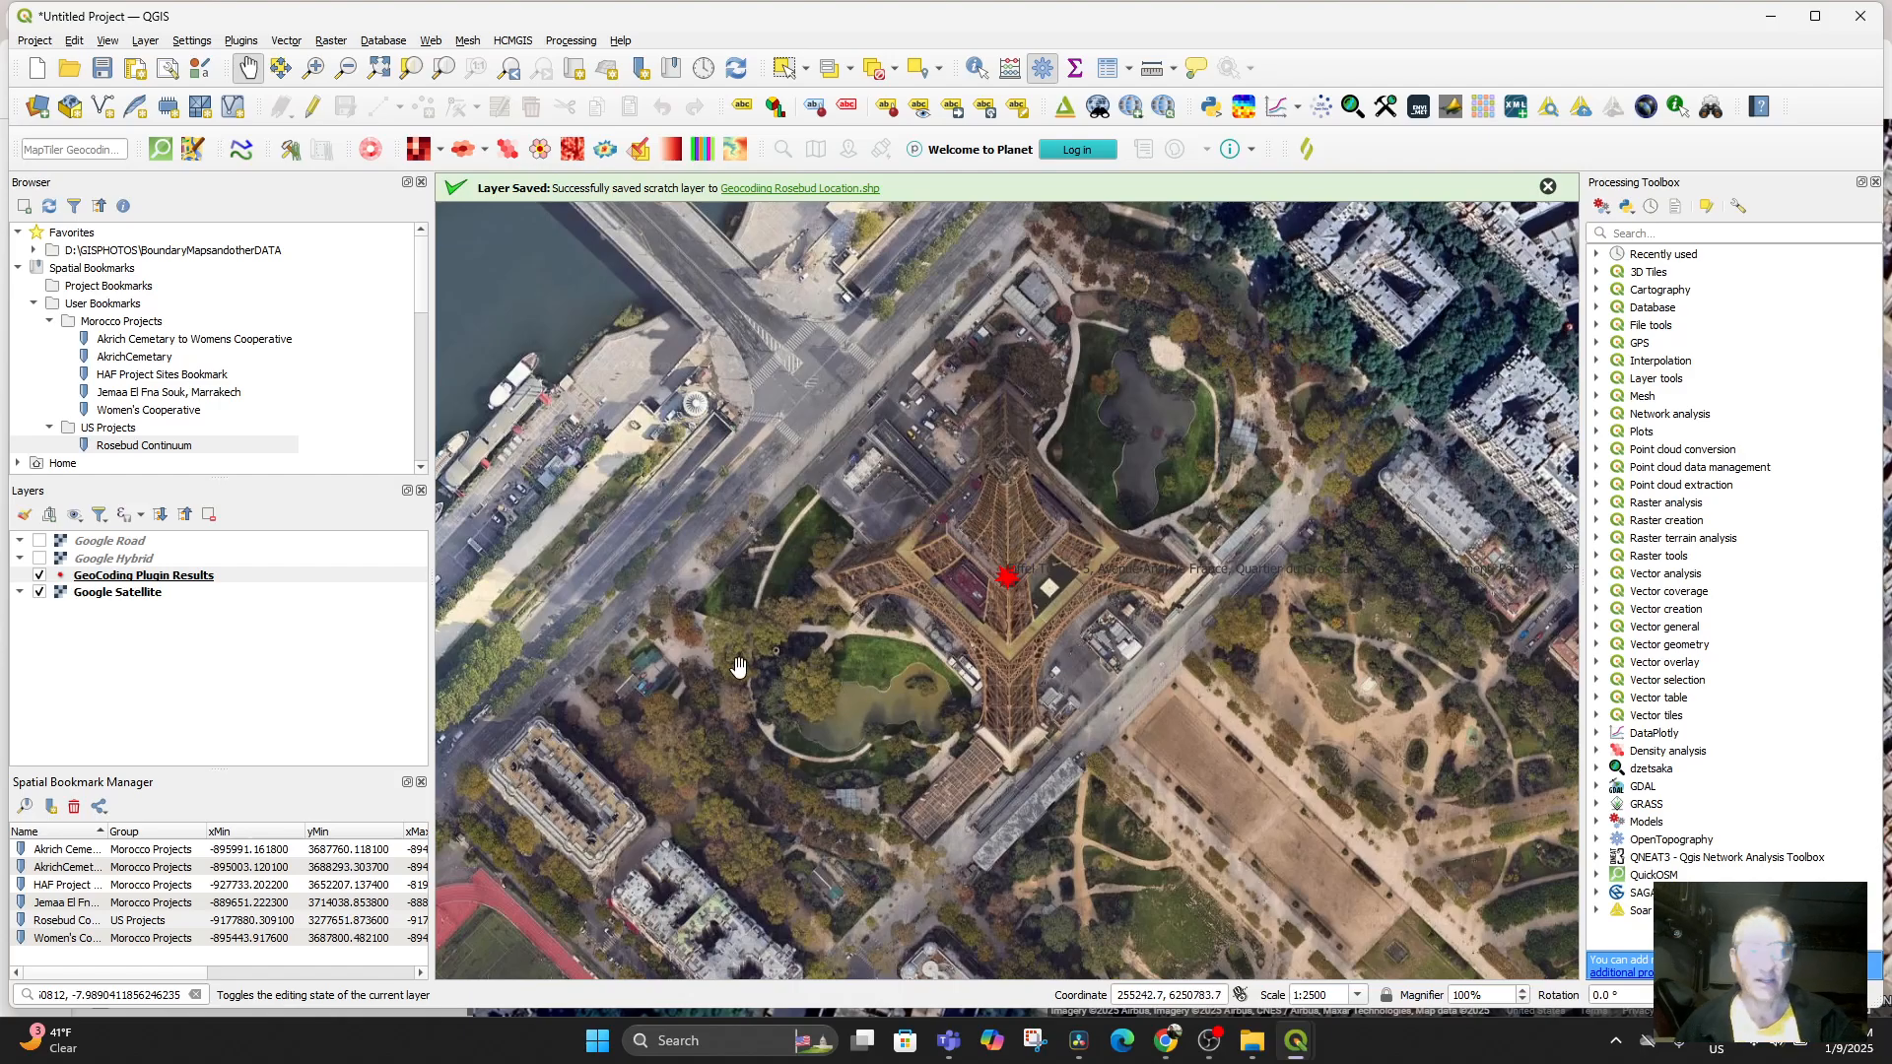
Zoom to the Florida address record from the GeoCoding Plugin Results attribute table and set the map scale to 1:500
{"action": "right_click", "coordinate": [155, 579]}
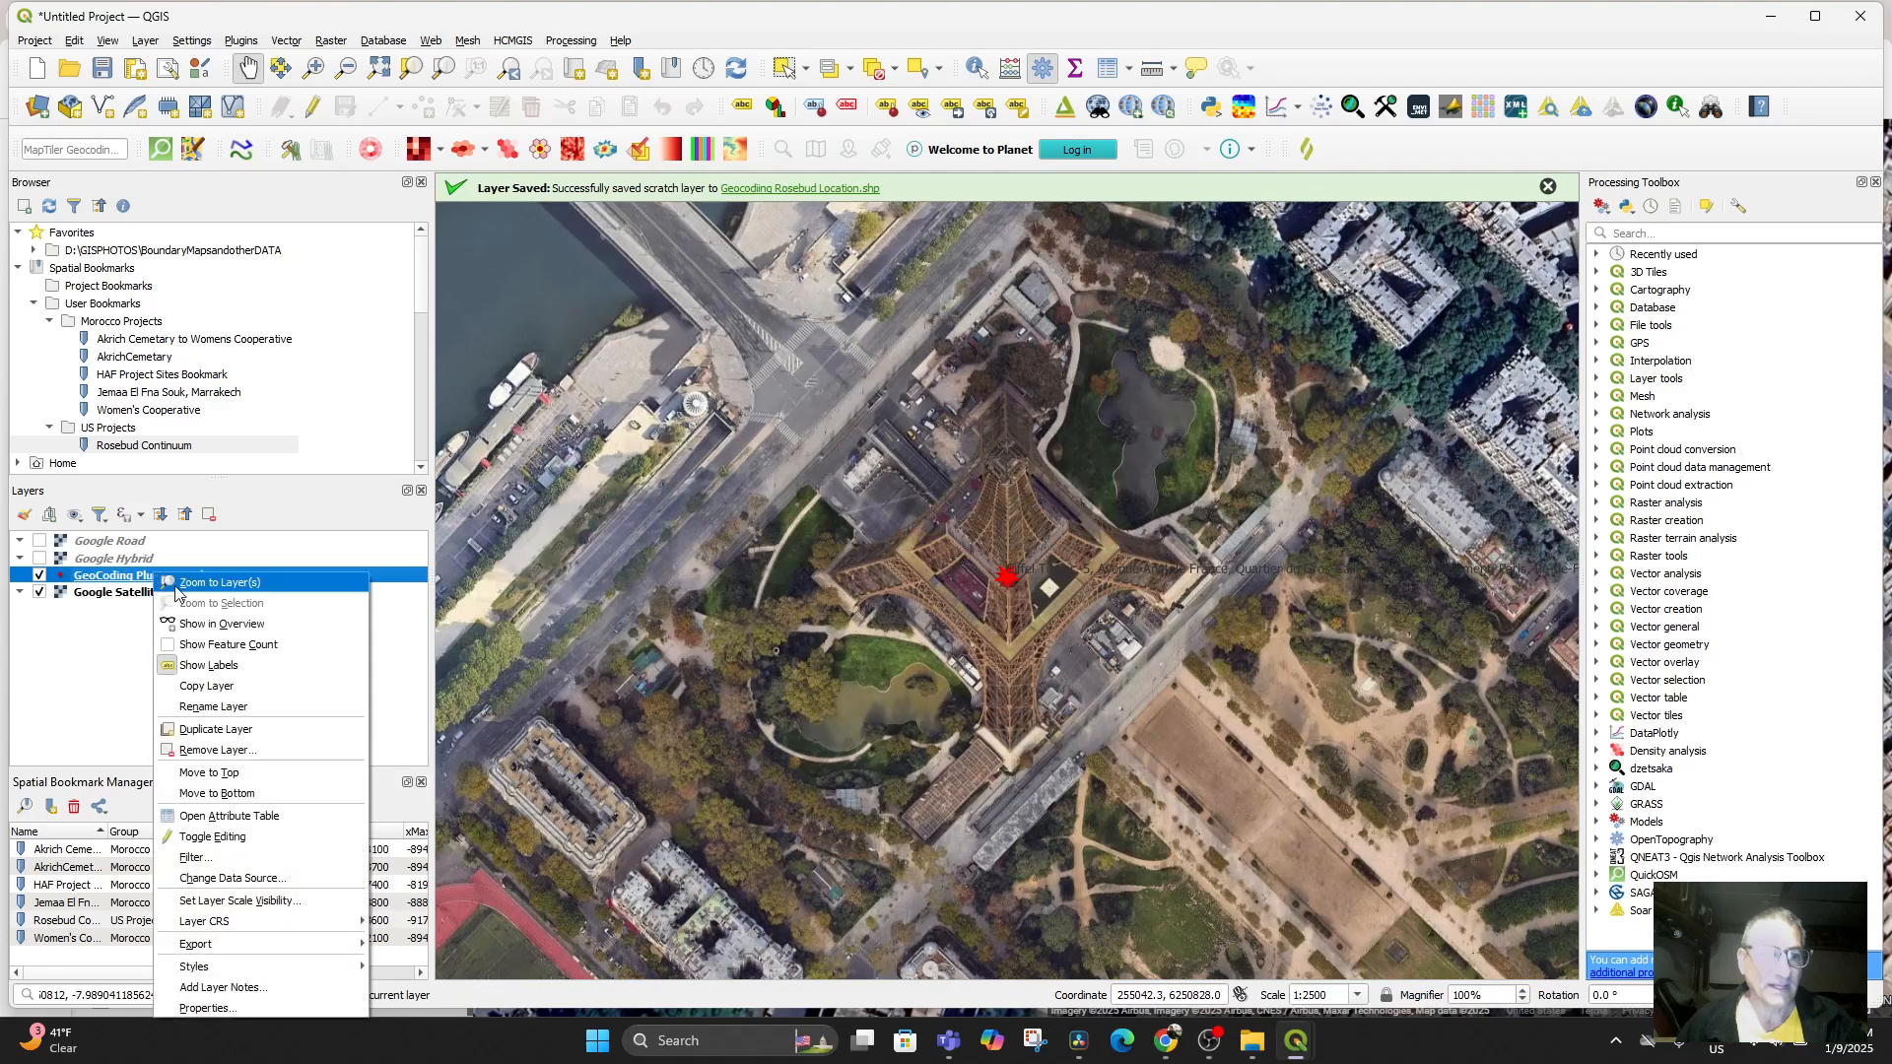
{"action": "left_click", "coordinate": [246, 826]}
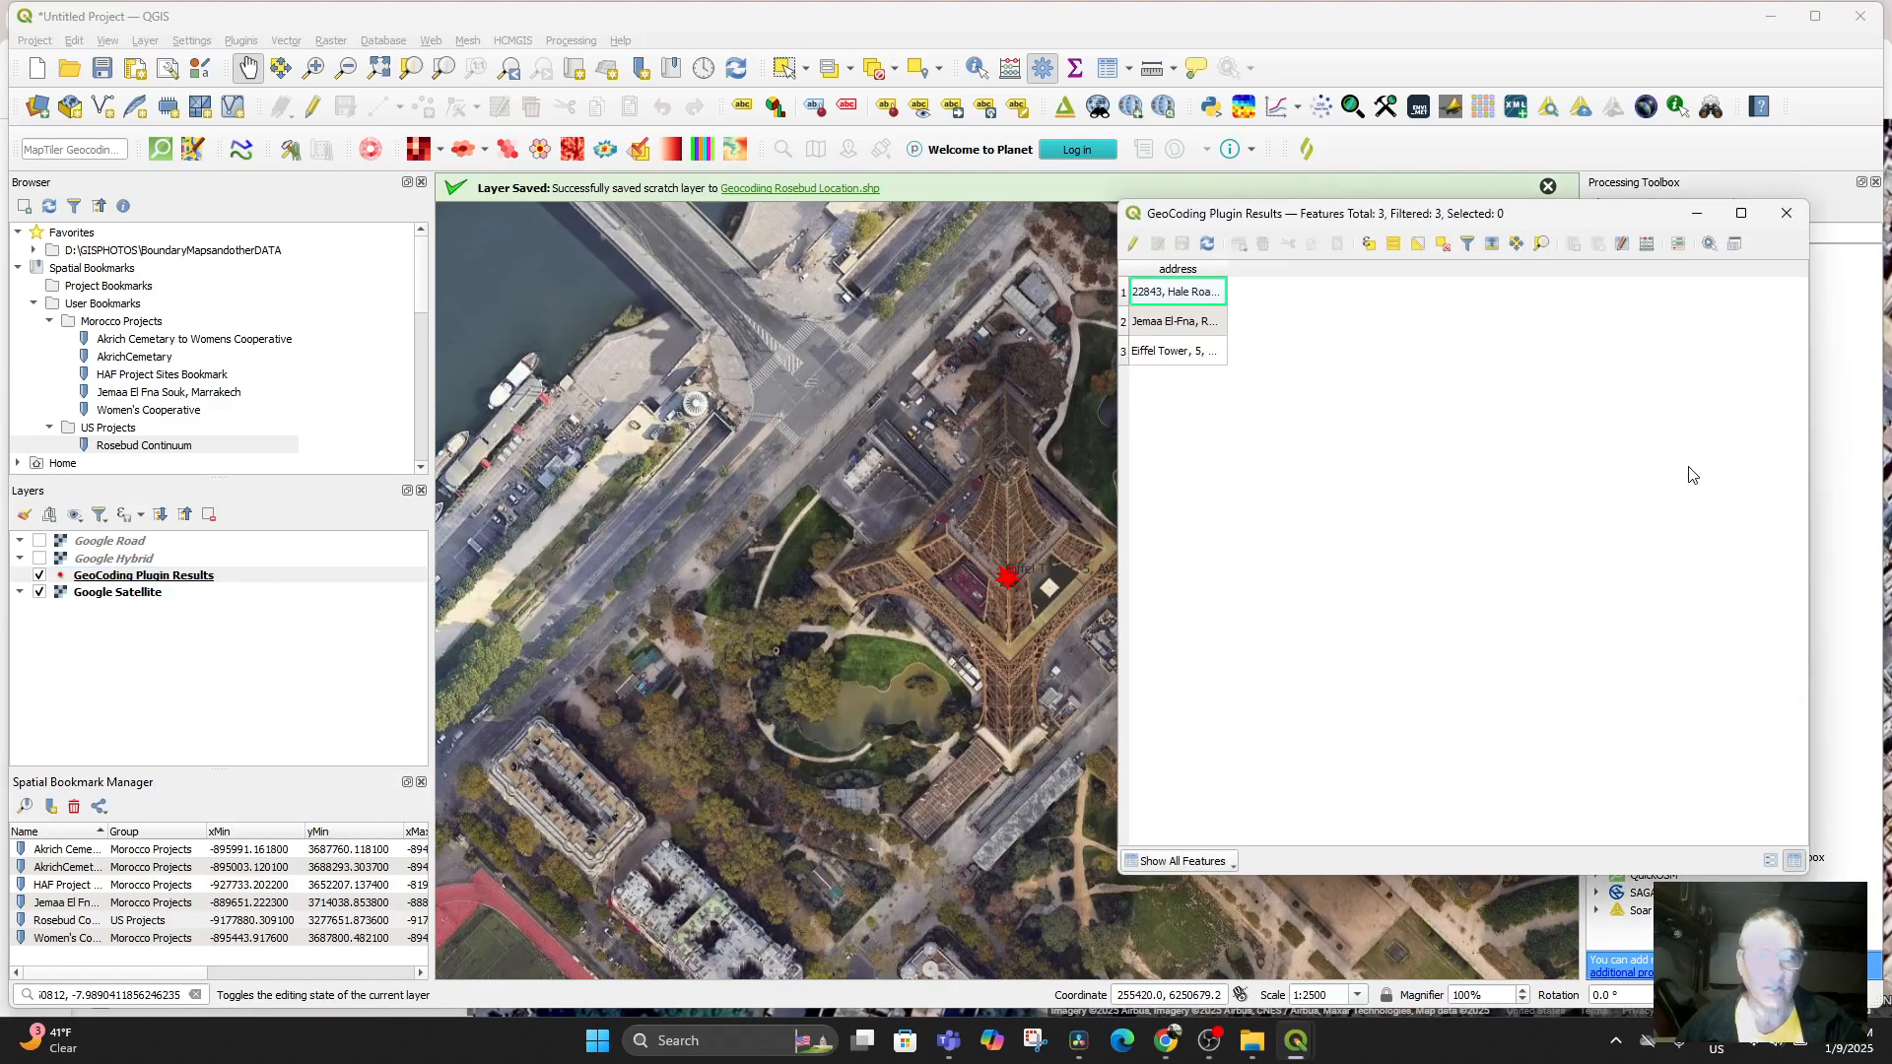
{"action": "right_click", "coordinate": [1173, 299]}
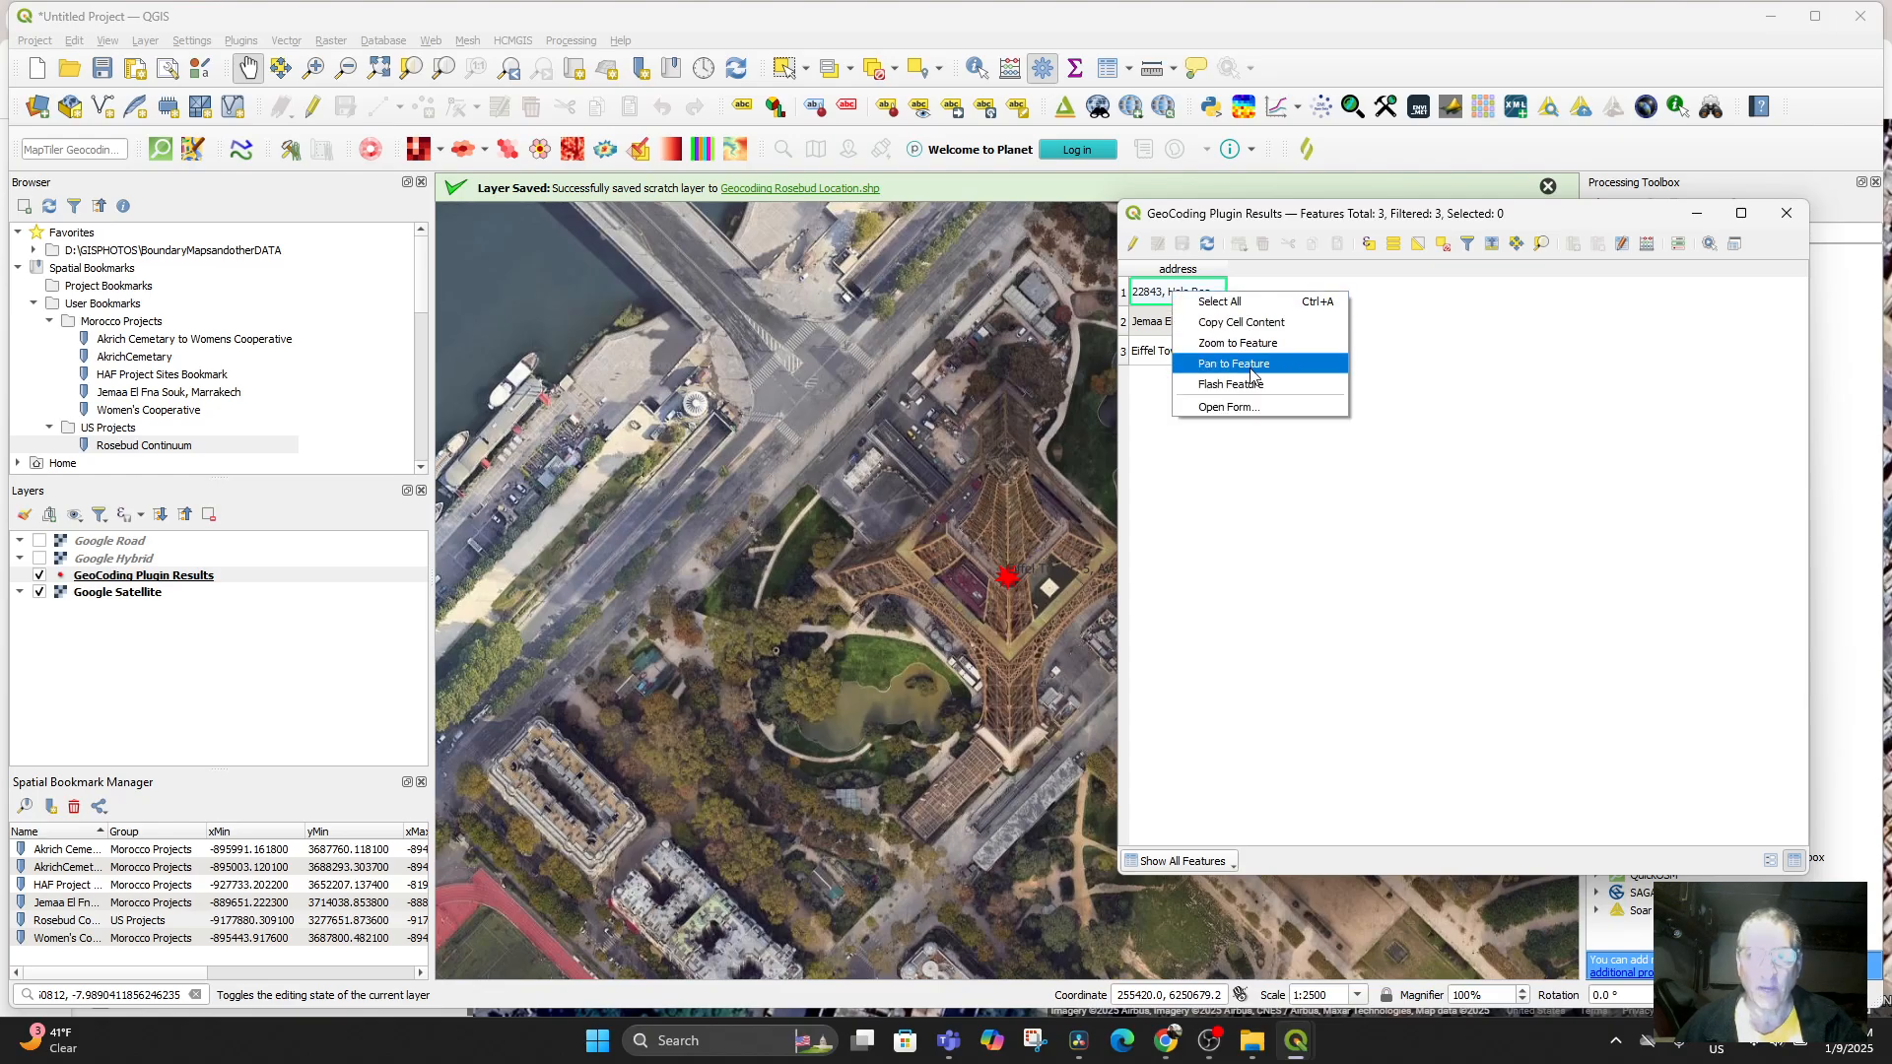
{"action": "left_click", "coordinate": [1217, 339]}
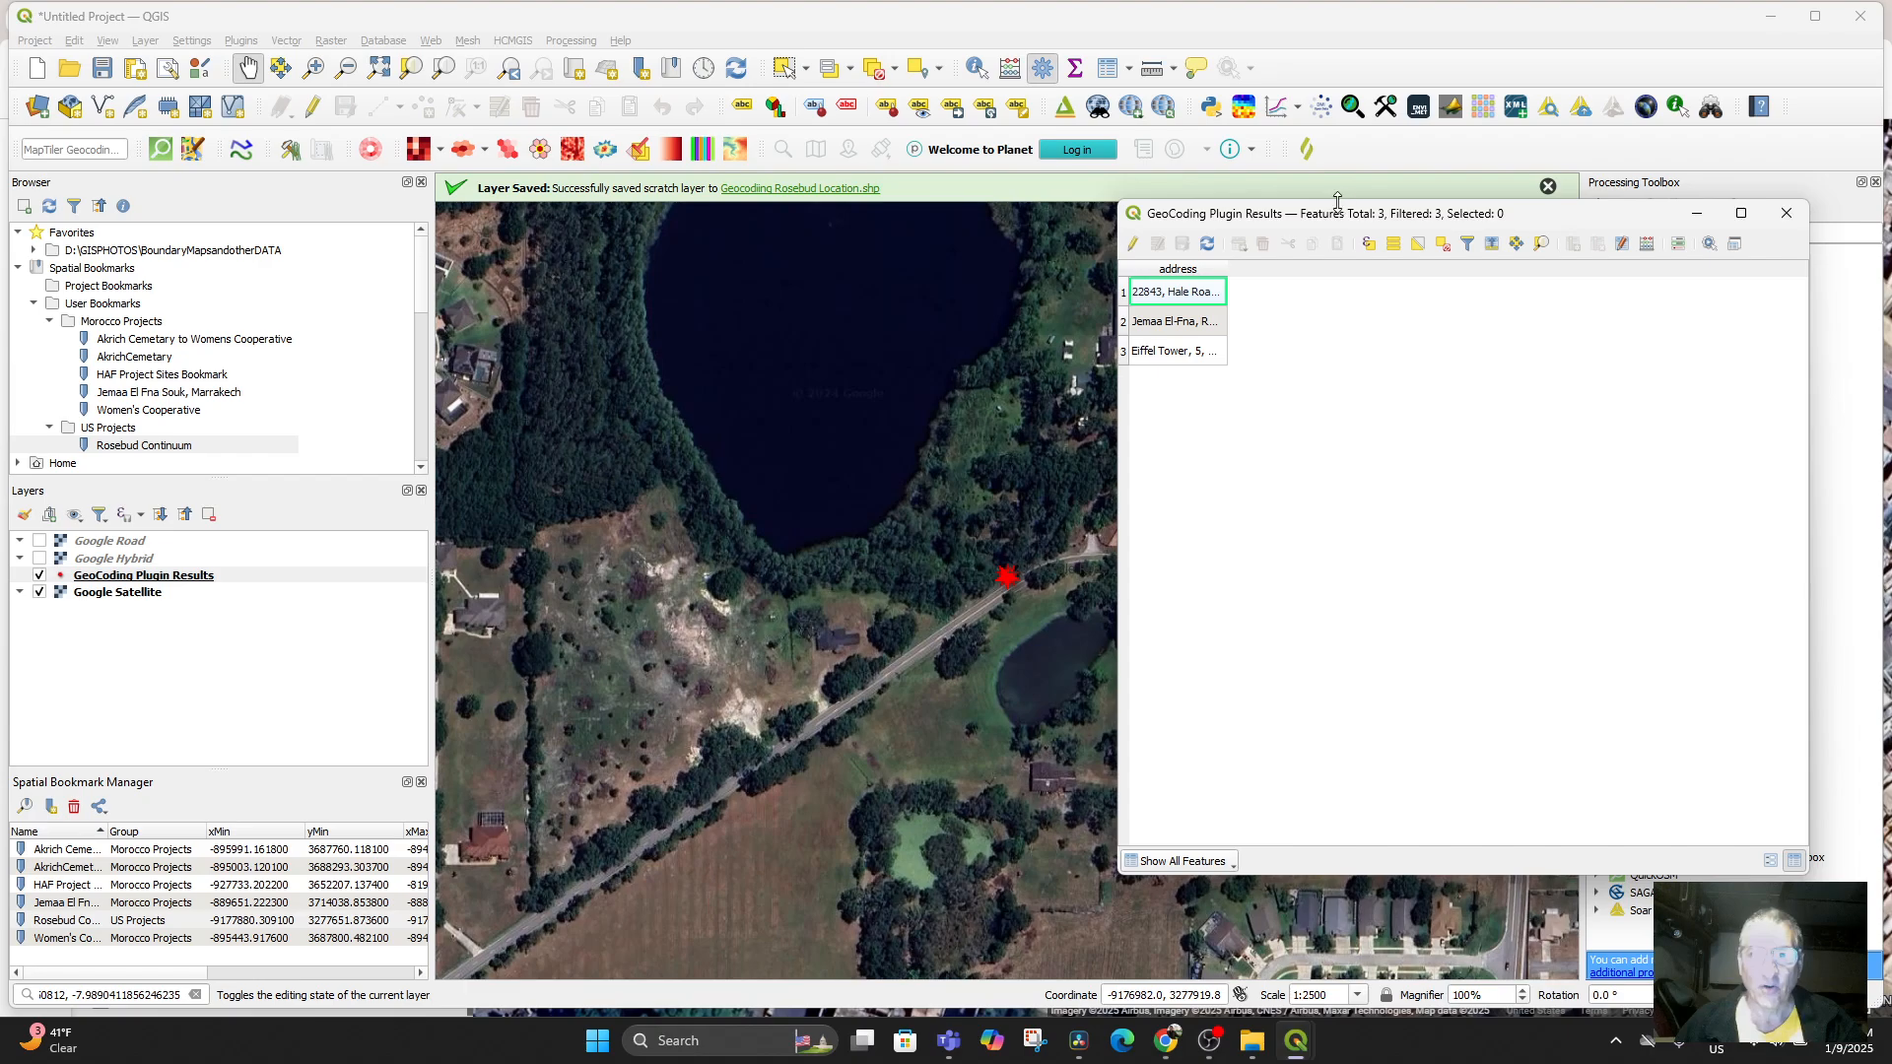
{"action": "left_click_drag", "start_coordinate": [1340, 220], "coordinate": [1452, 186]}
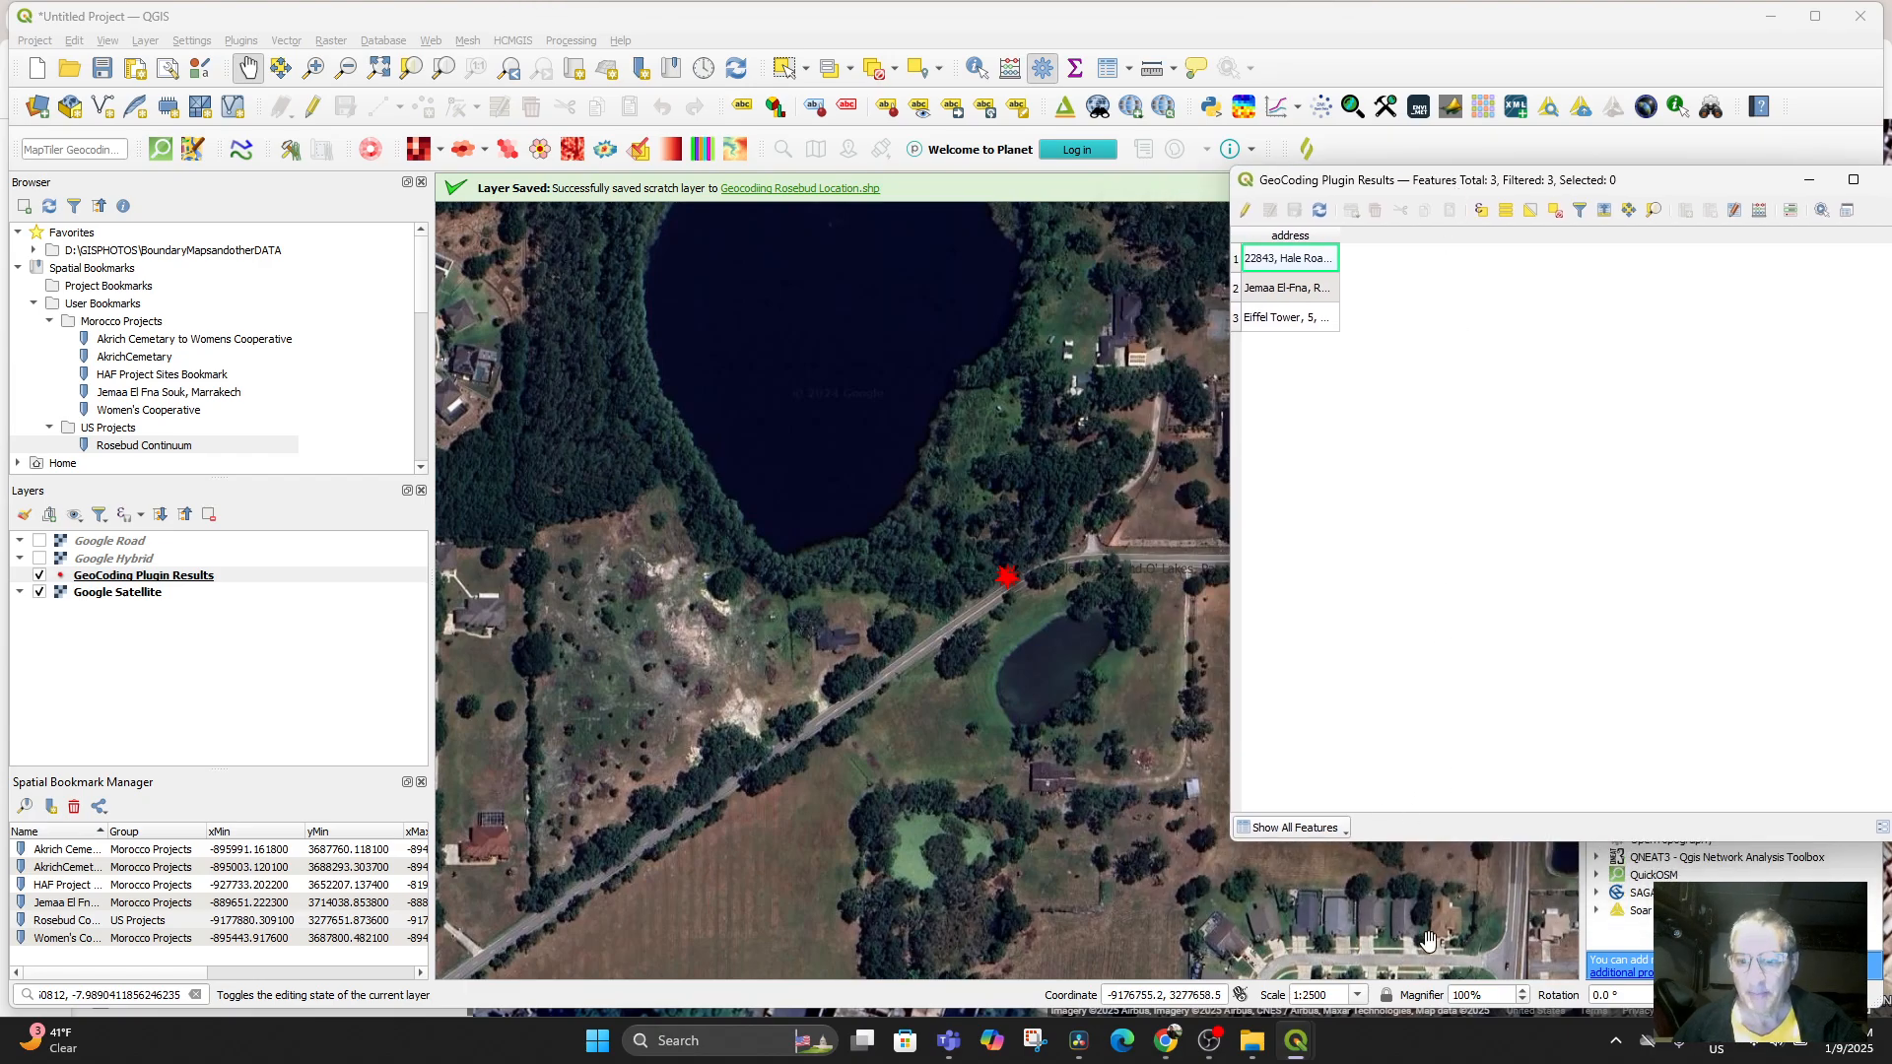
{"action": "left_click", "coordinate": [1360, 995]}
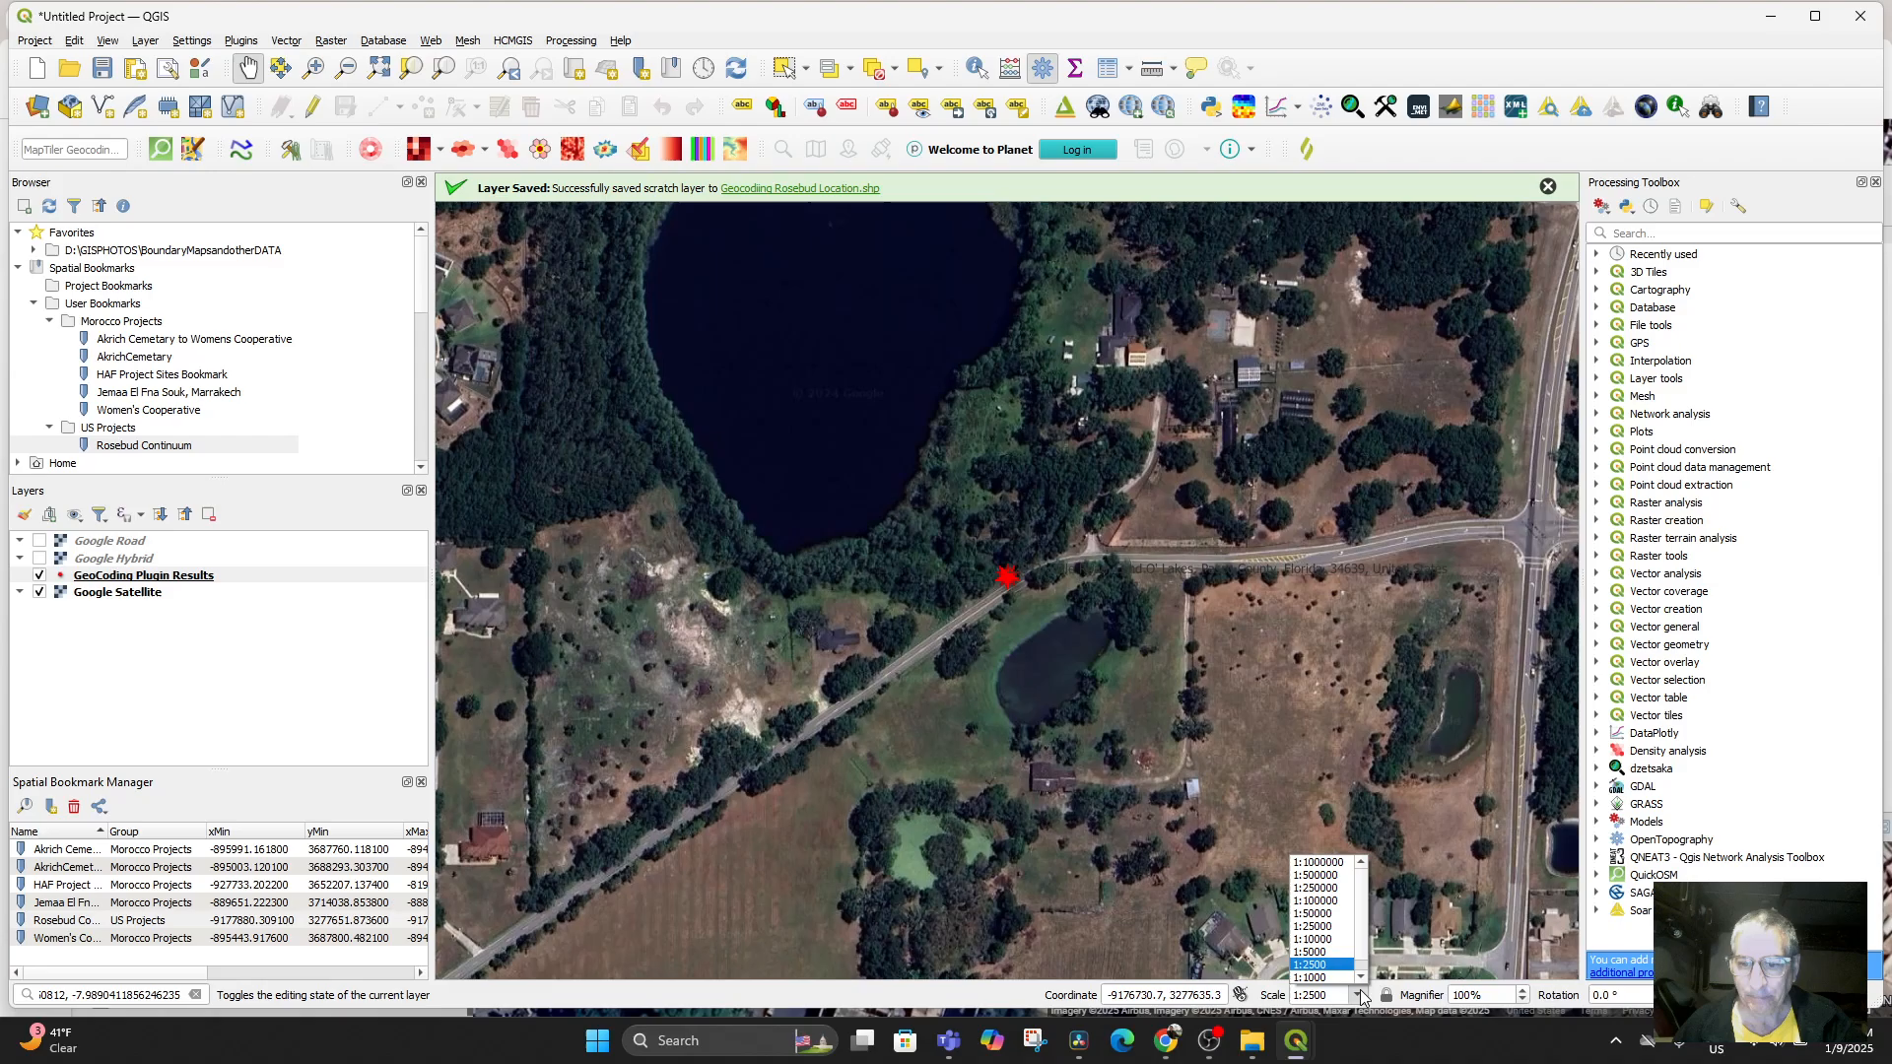
{"action": "left_click", "coordinate": [1306, 977]}
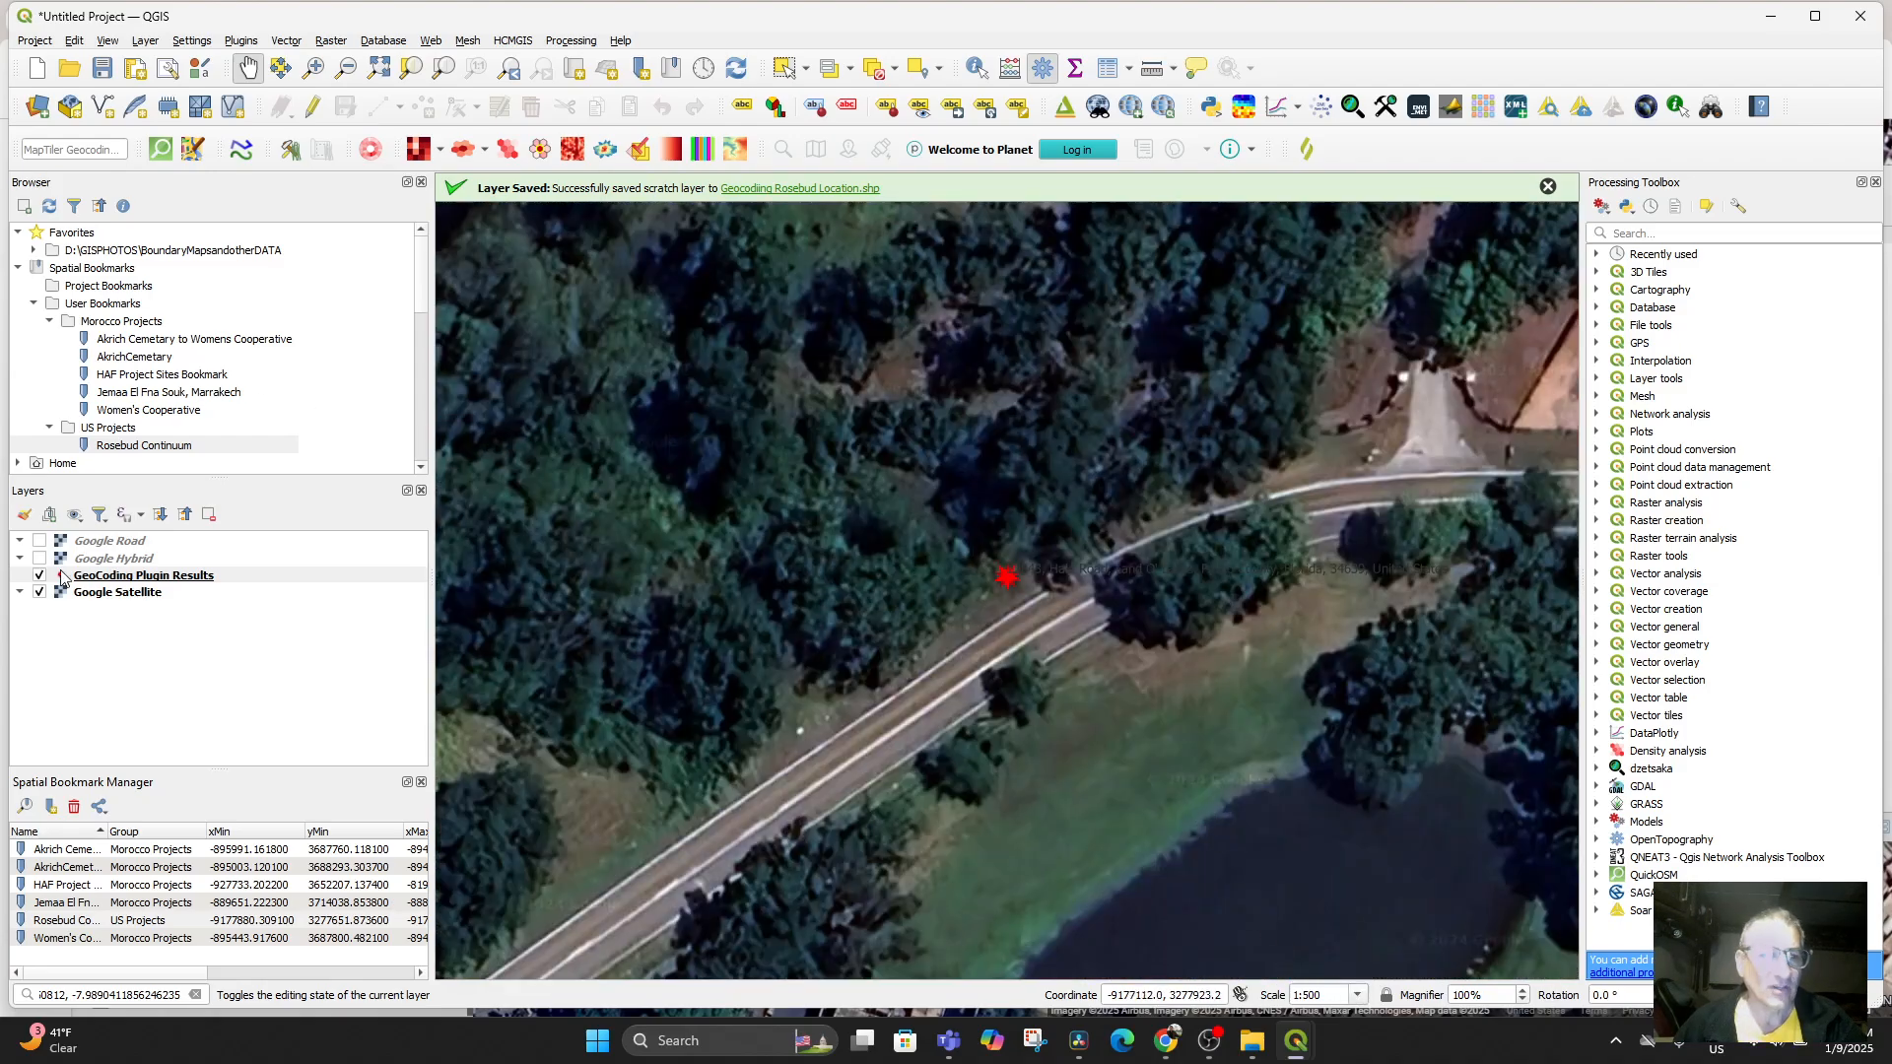
Zoom to the Jemaa El-Fna record from the GeoCoding Plugin Results attribute table, then clear the table from the map view
{"action": "right_click", "coordinate": [136, 584]}
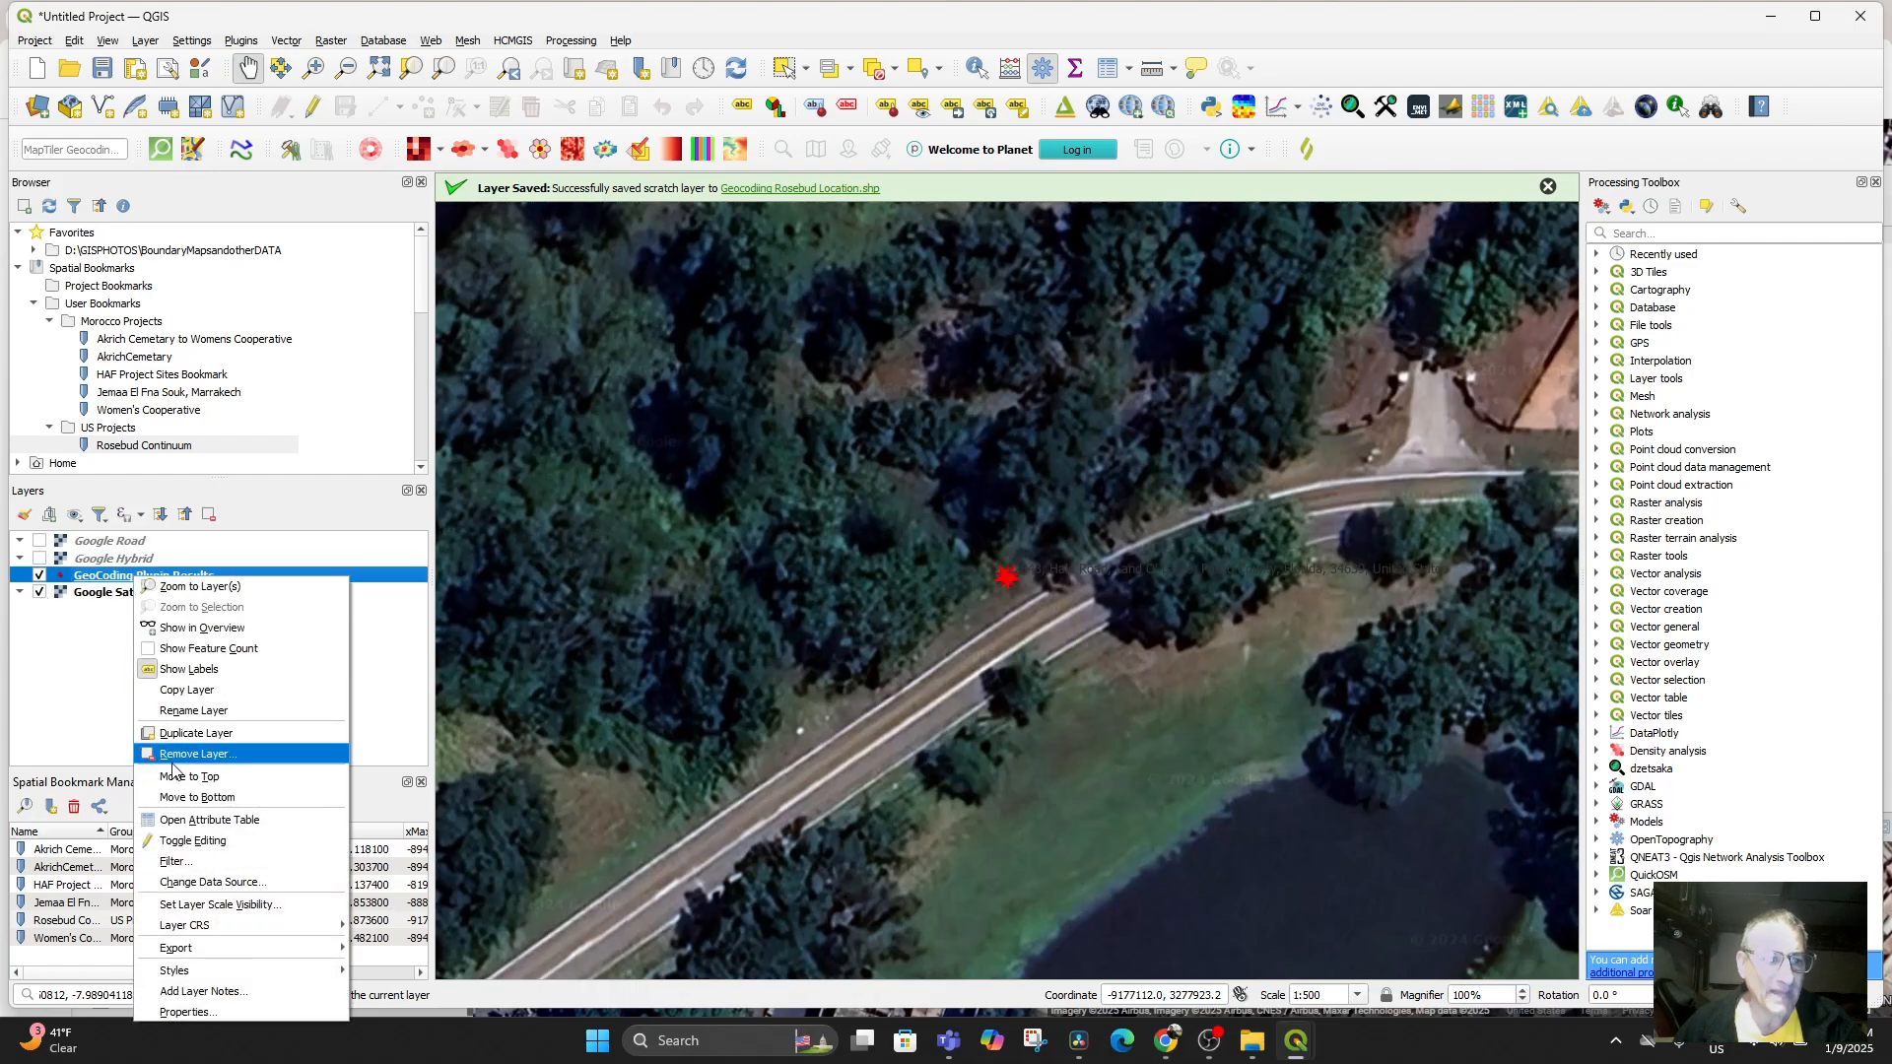
{"action": "left_click", "coordinate": [204, 826]}
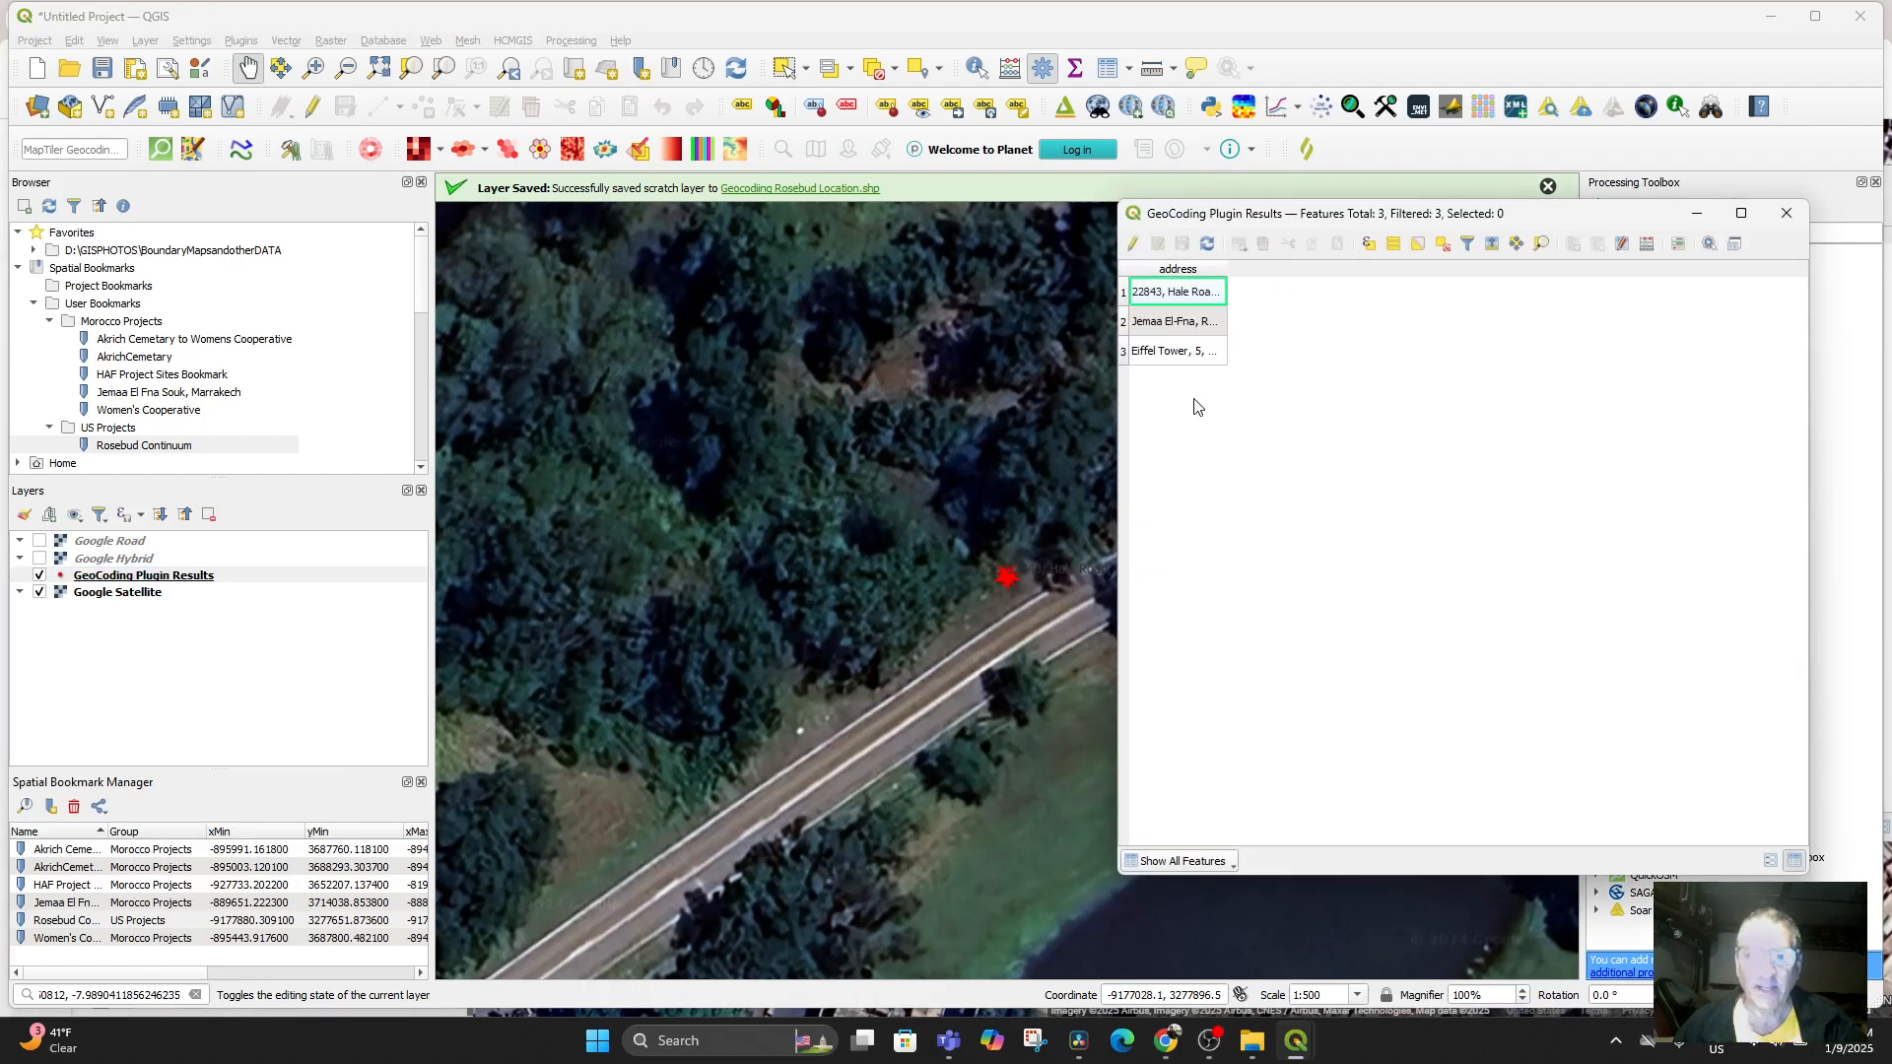
{"action": "left_click", "coordinate": [1175, 325]}
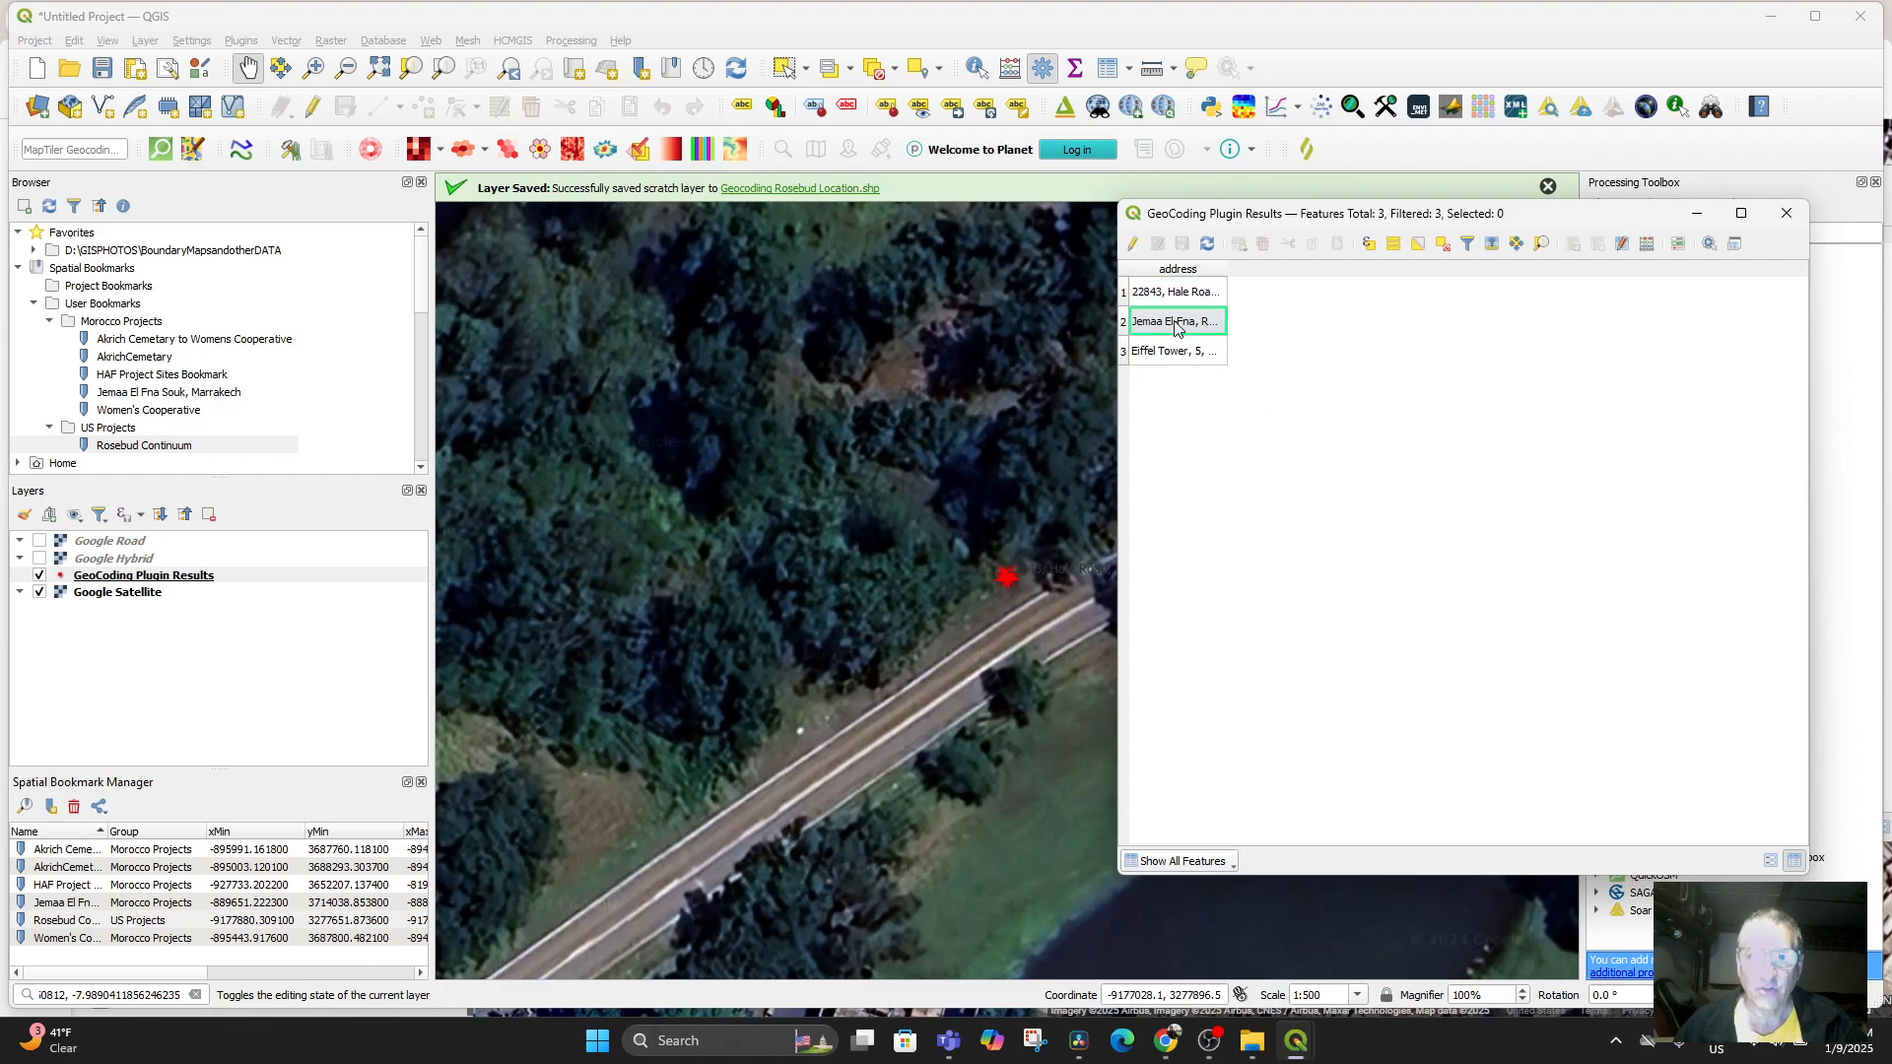
{"action": "right_click", "coordinate": [1183, 325]}
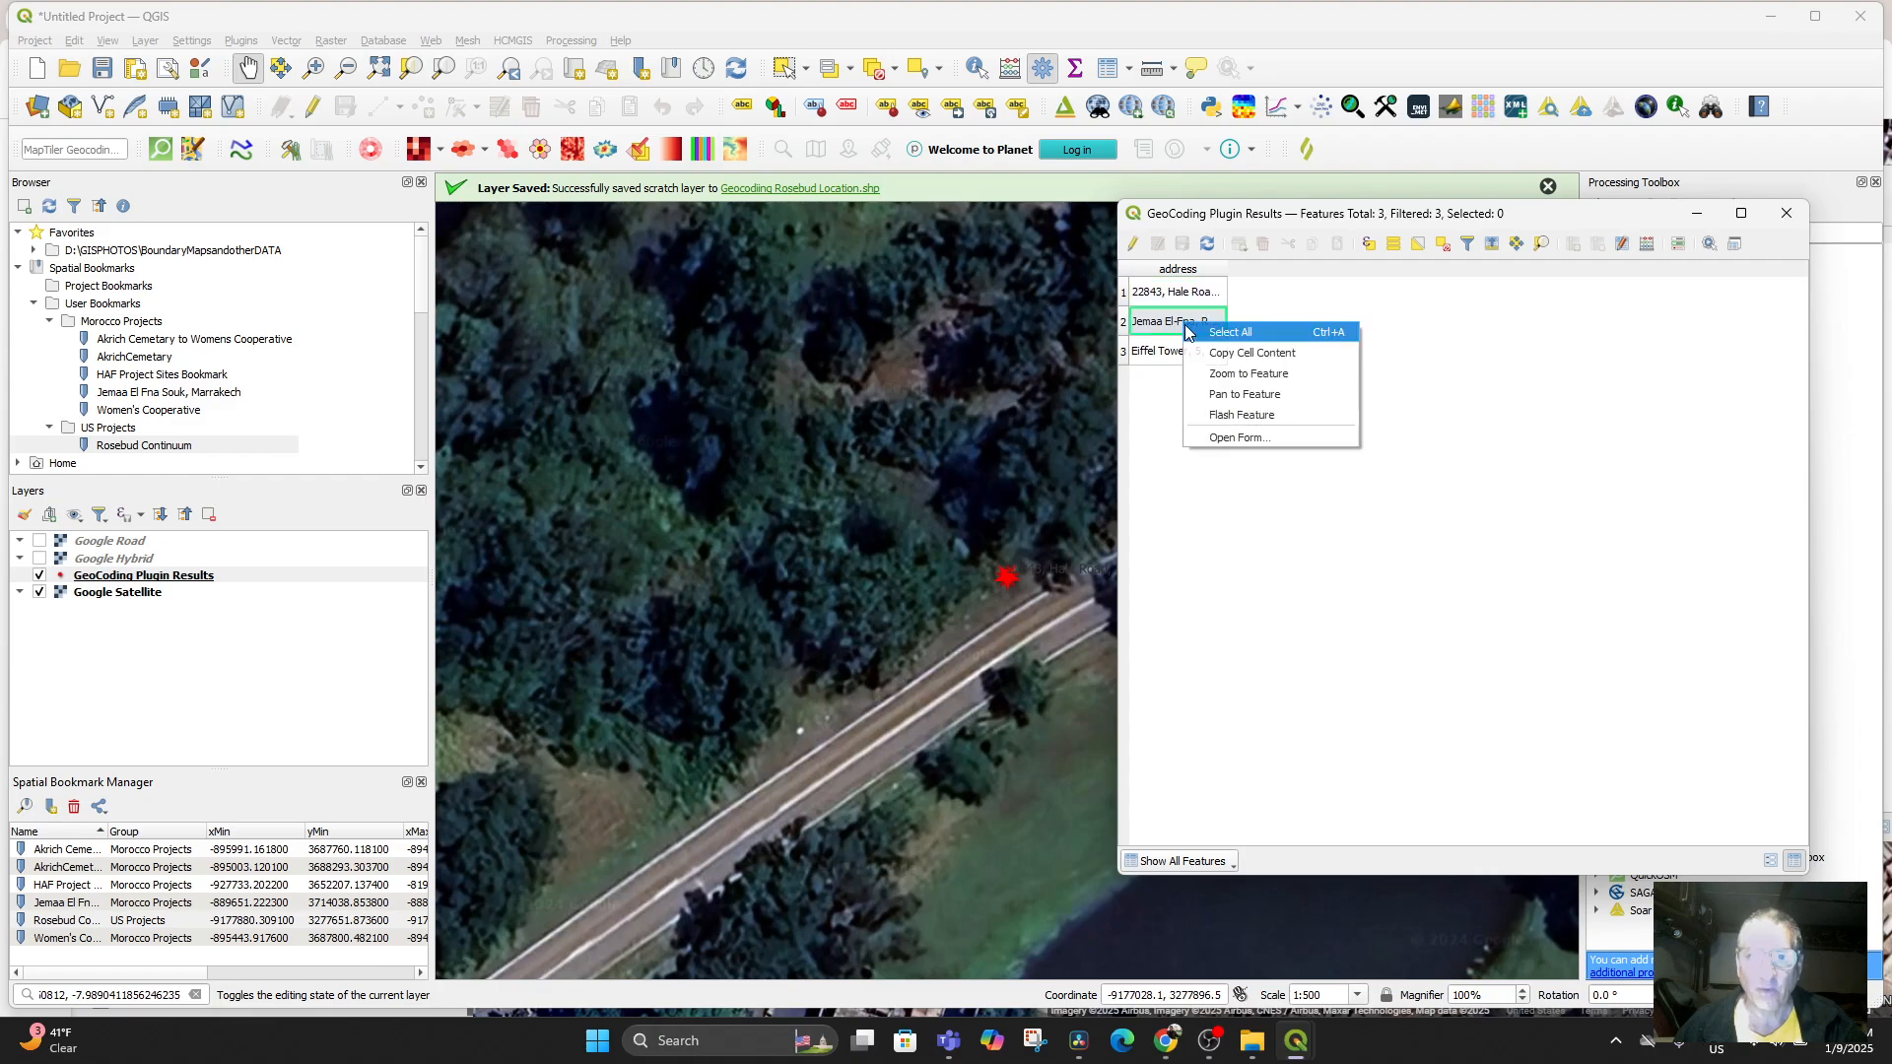
{"action": "left_click", "coordinate": [1249, 374]}
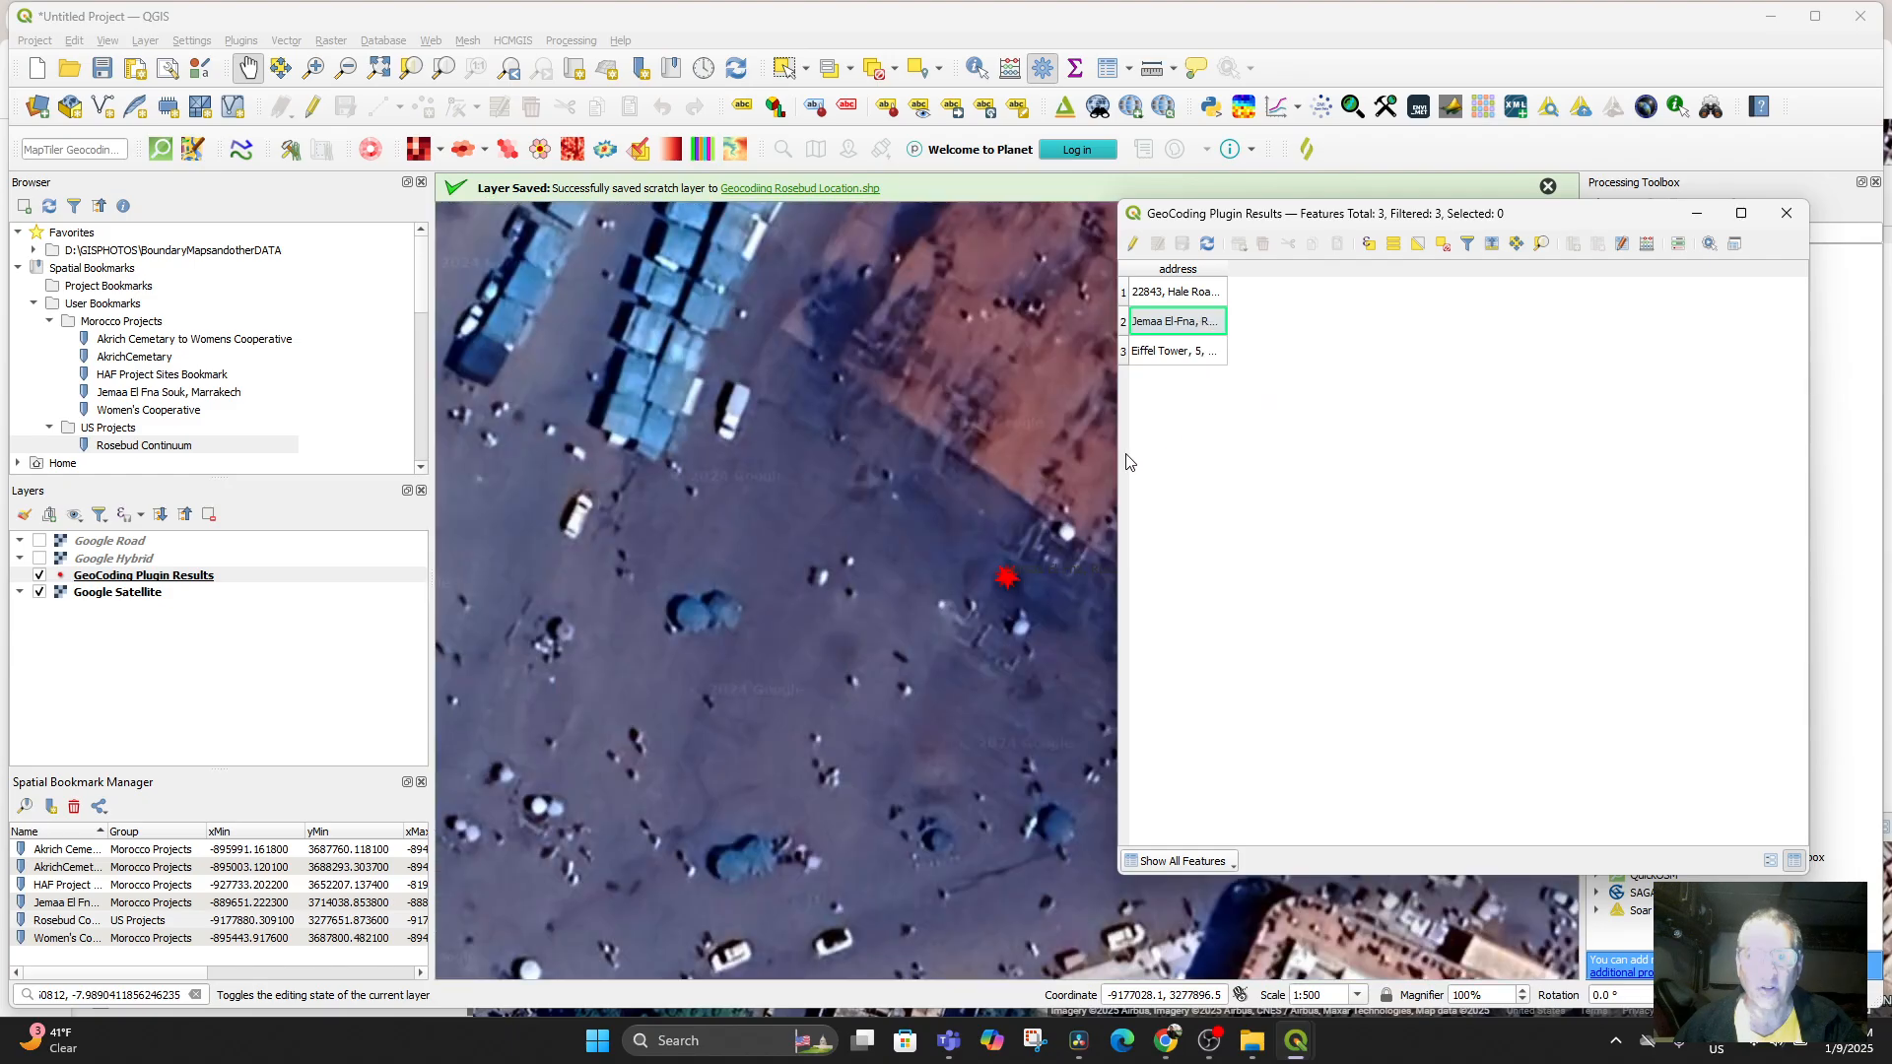
{"action": "left_click", "coordinate": [1695, 212]}
Zoom out from Jemaa El-Fna to a world view showing the Florida, Morocco and Paris markers
{"action": "scroll", "coordinate": [973, 543], "scroll_direction": "down", "scroll_amount": 6}
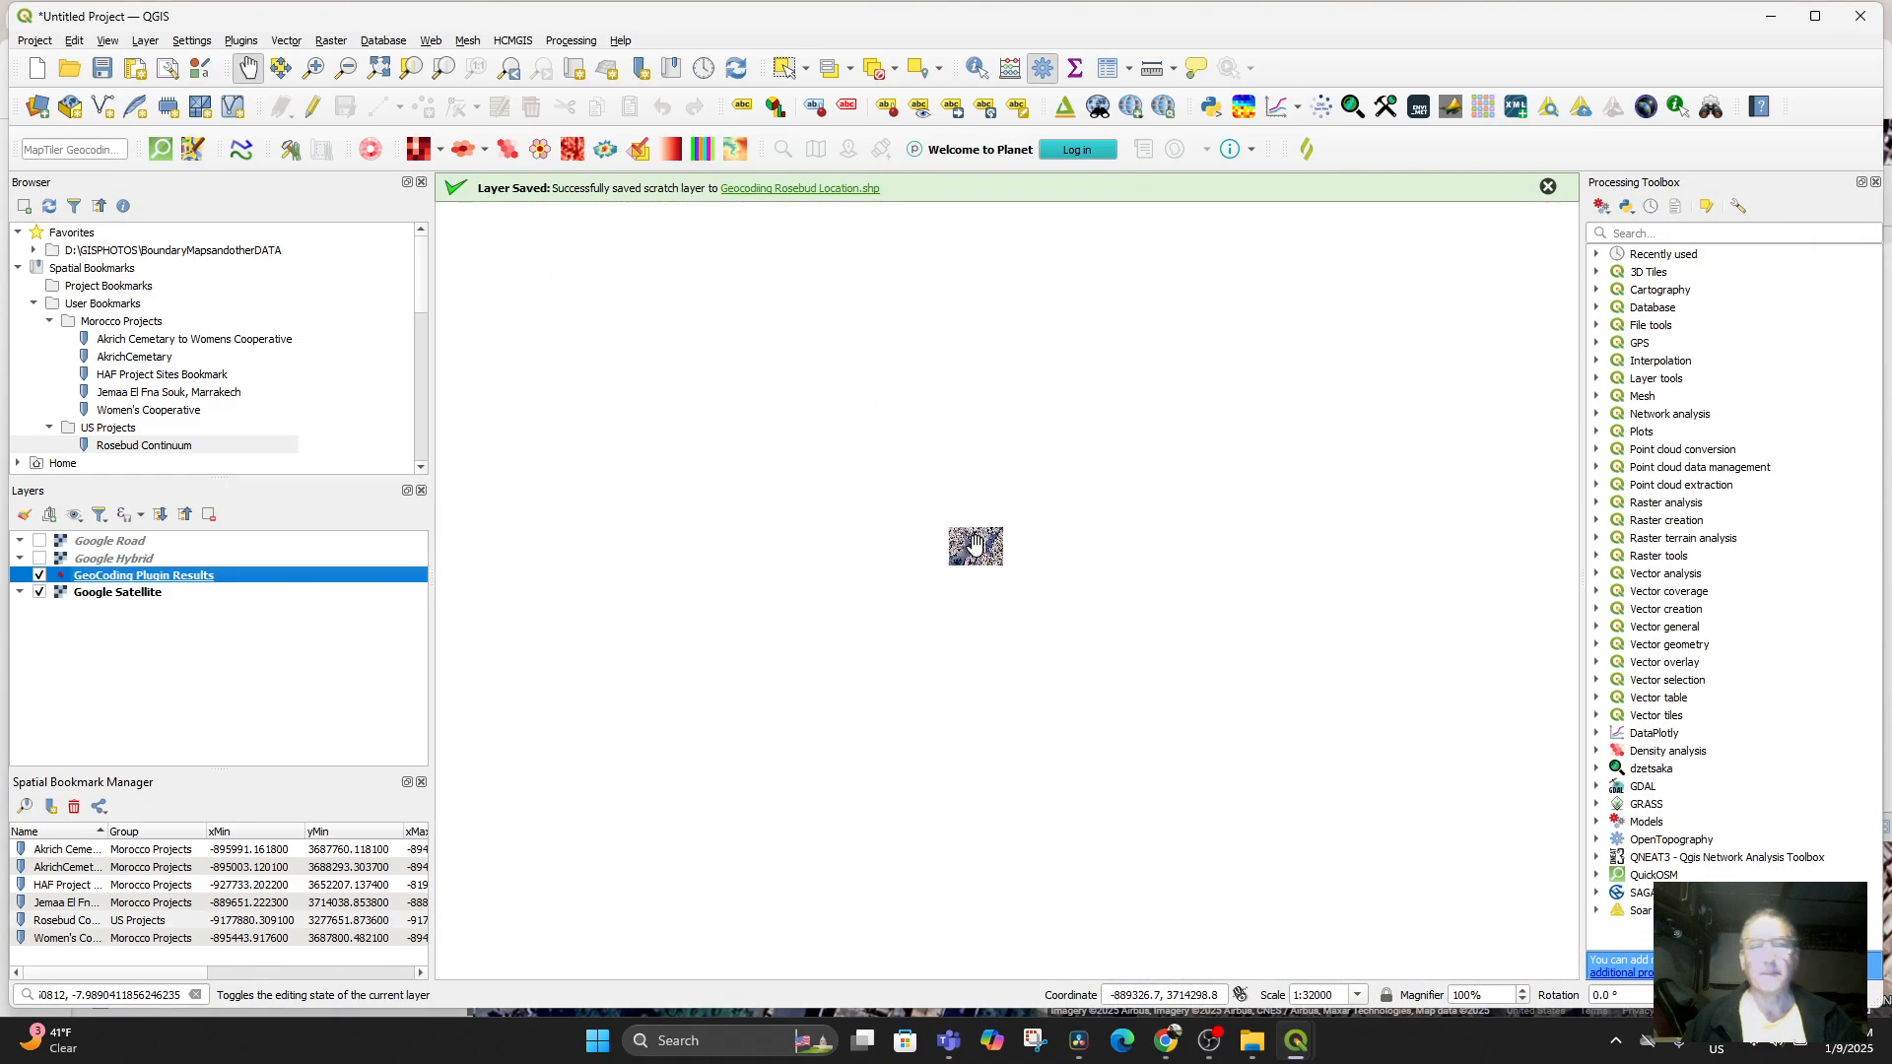
{"action": "scroll", "coordinate": [972, 543], "scroll_direction": "down", "scroll_amount": 6}
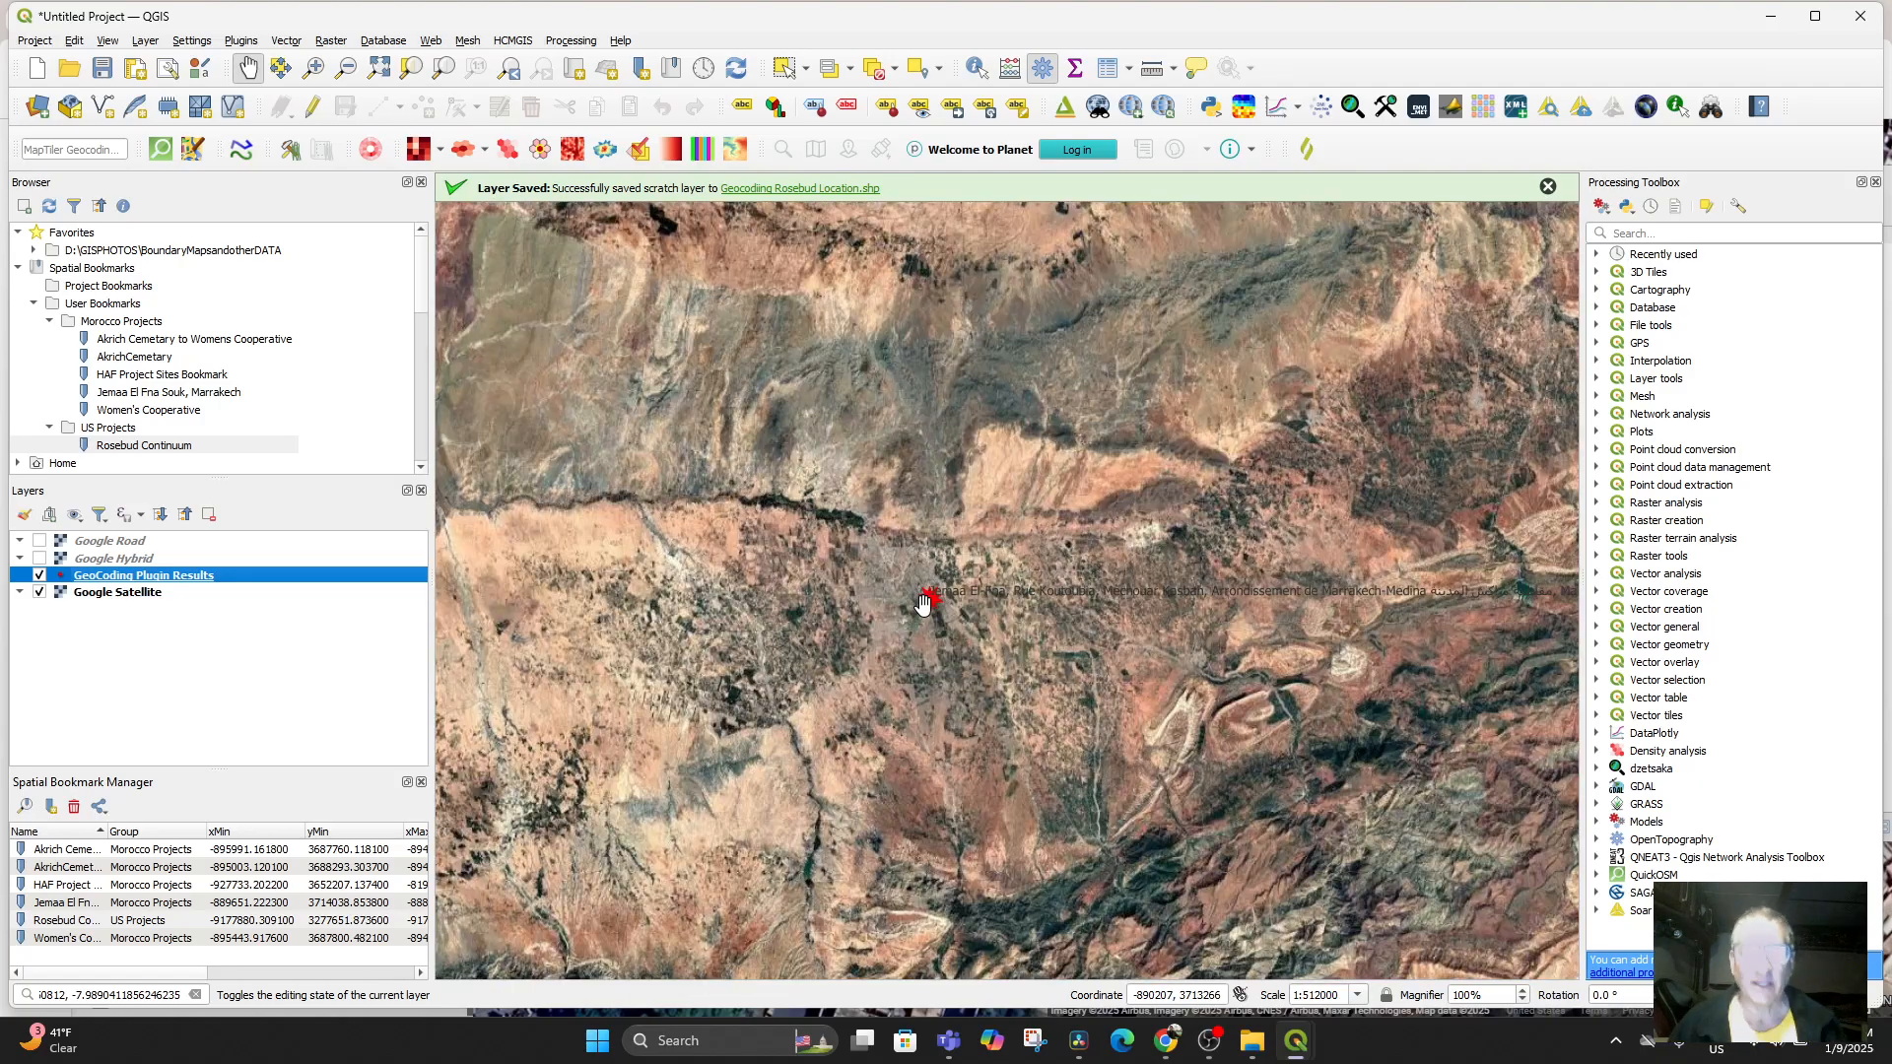
{"action": "scroll", "coordinate": [924, 585], "scroll_direction": "down", "scroll_amount": 5}
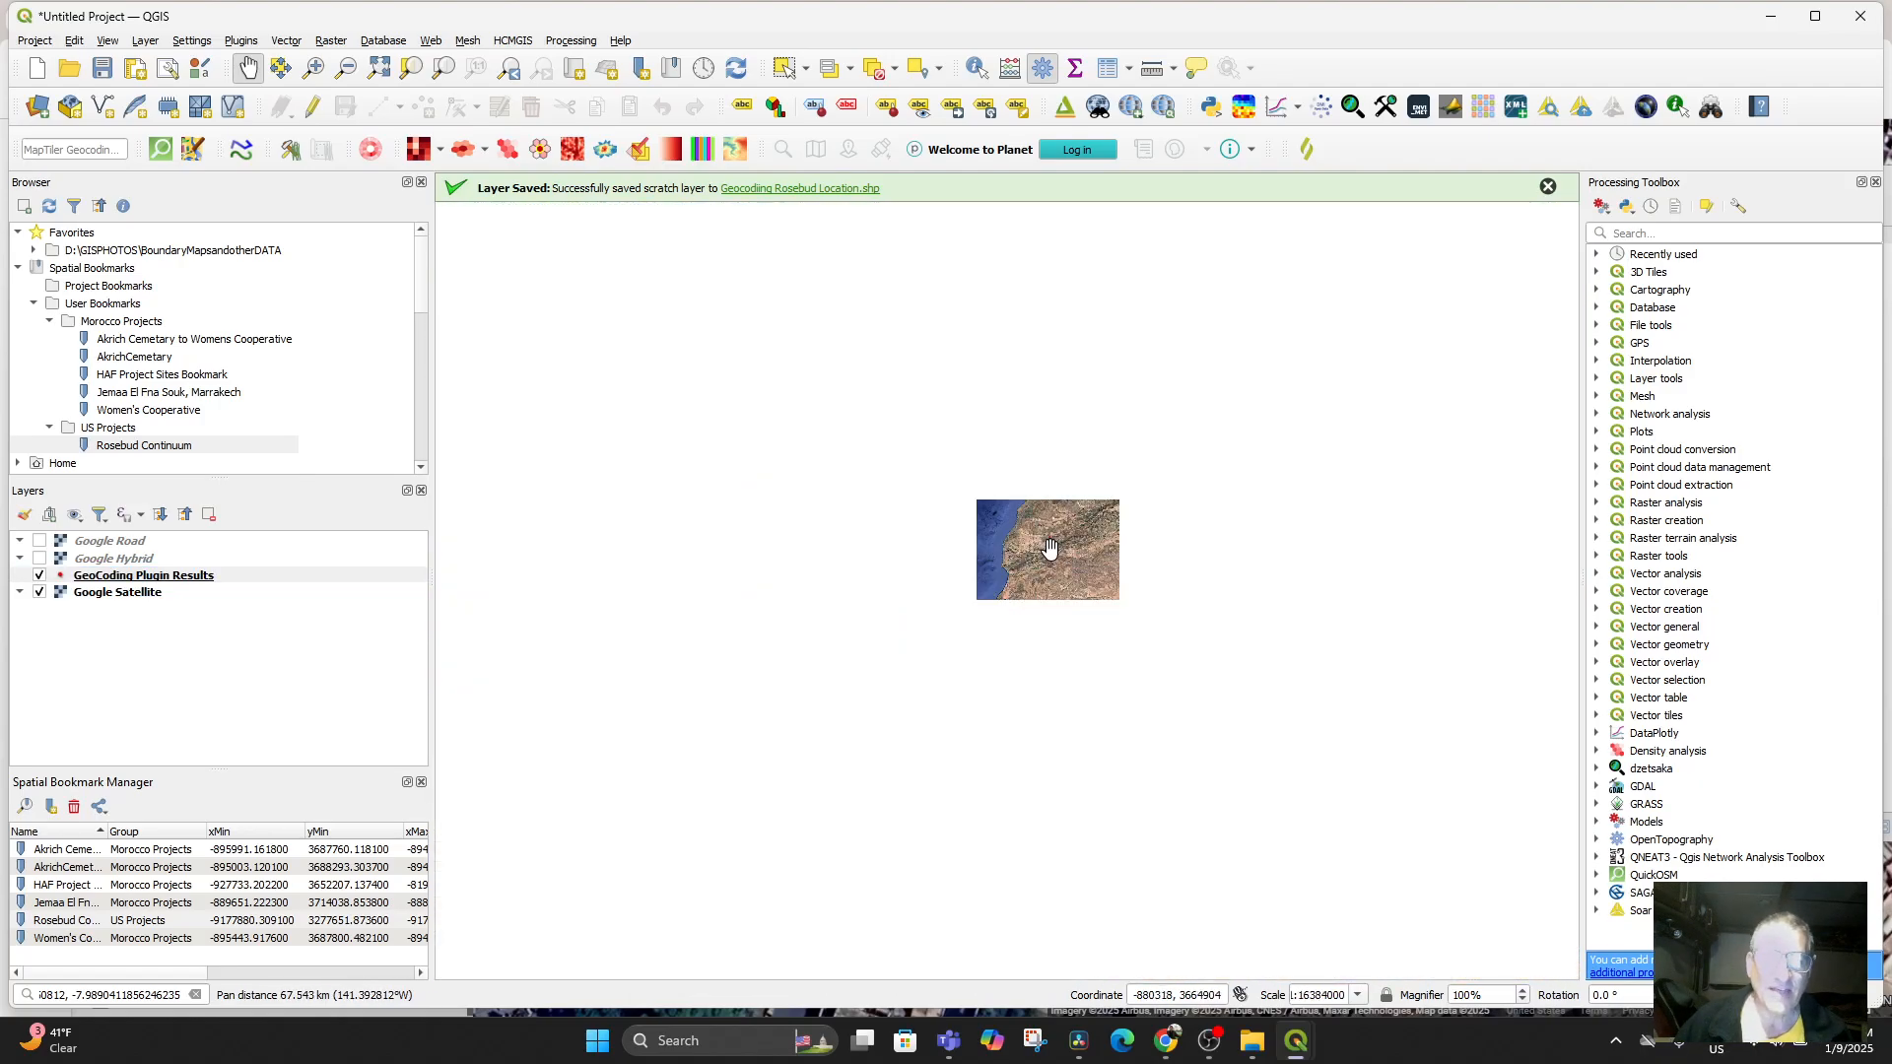
{"action": "scroll", "coordinate": [956, 577], "scroll_direction": "down", "scroll_amount": 1}
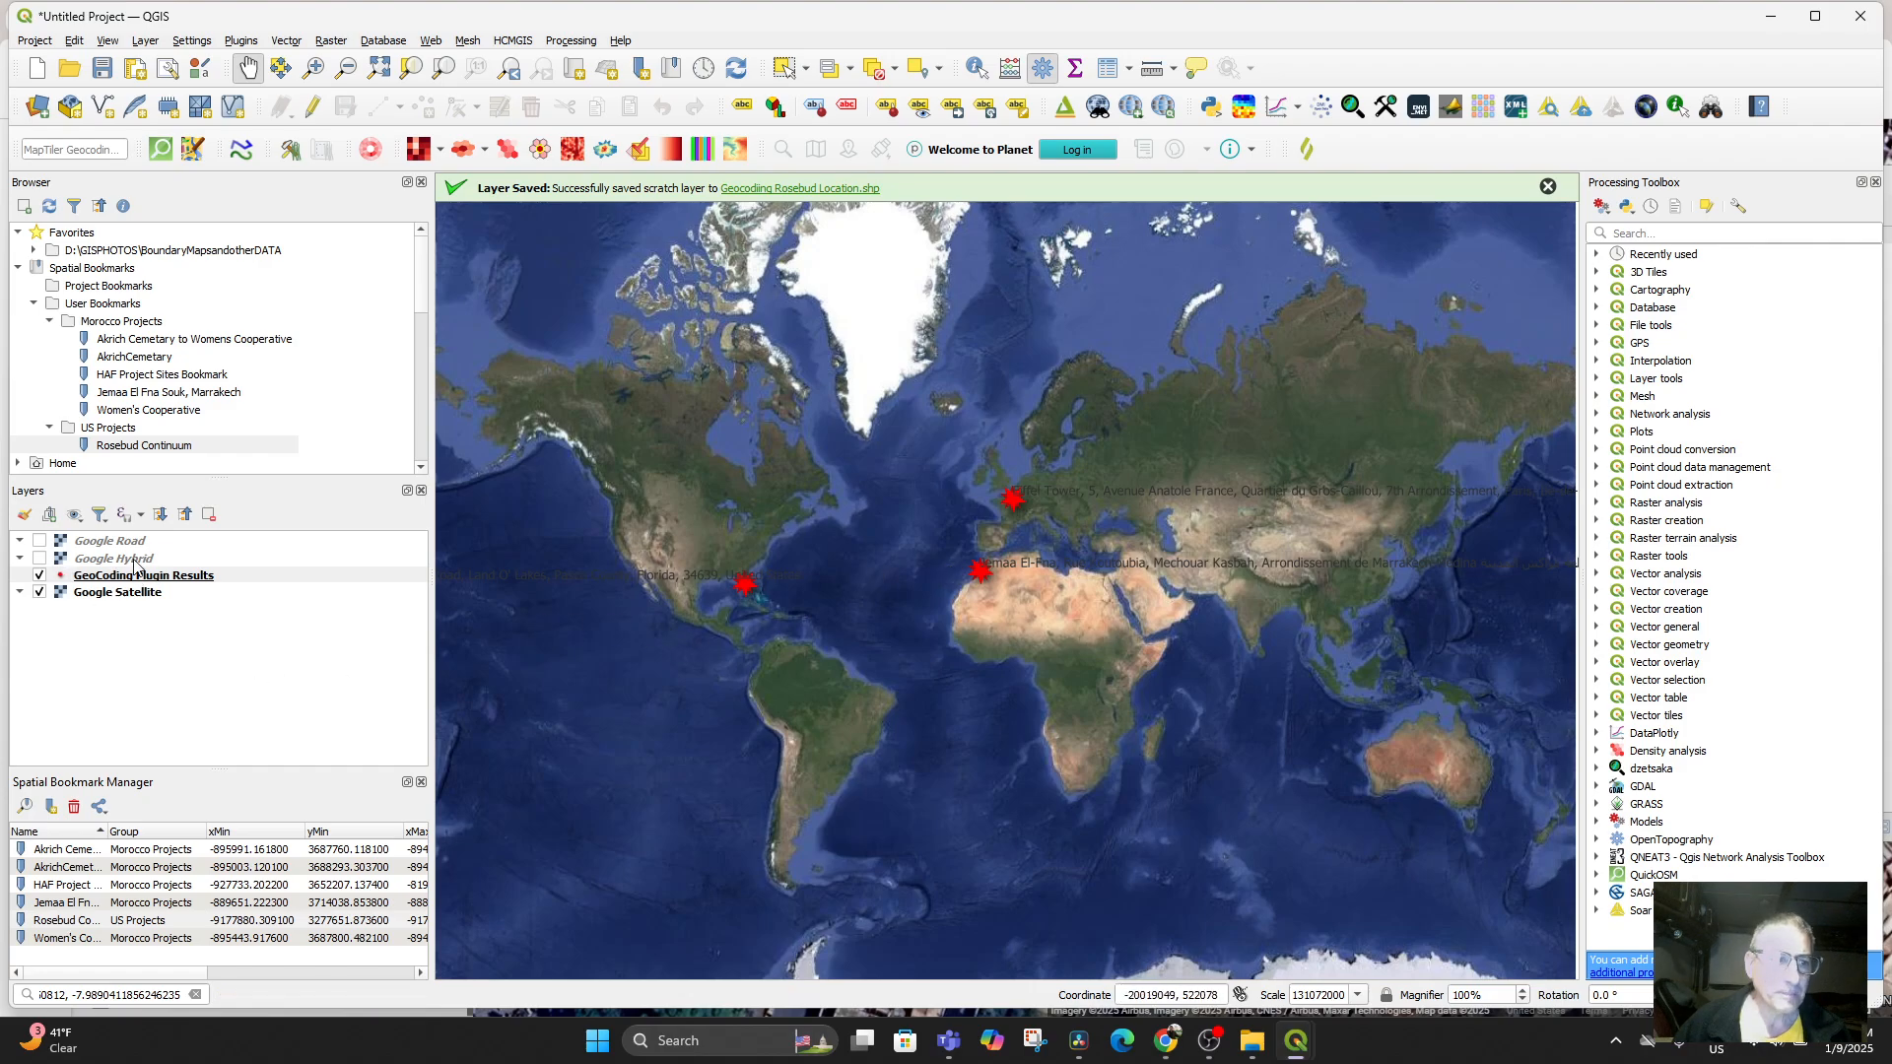
Toggle the GeoCoding Plugin Results layer off and on to compare the world map with and without its markers
{"action": "left_click", "coordinate": [38, 575]}
{"action": "left_click", "coordinate": [40, 575]}
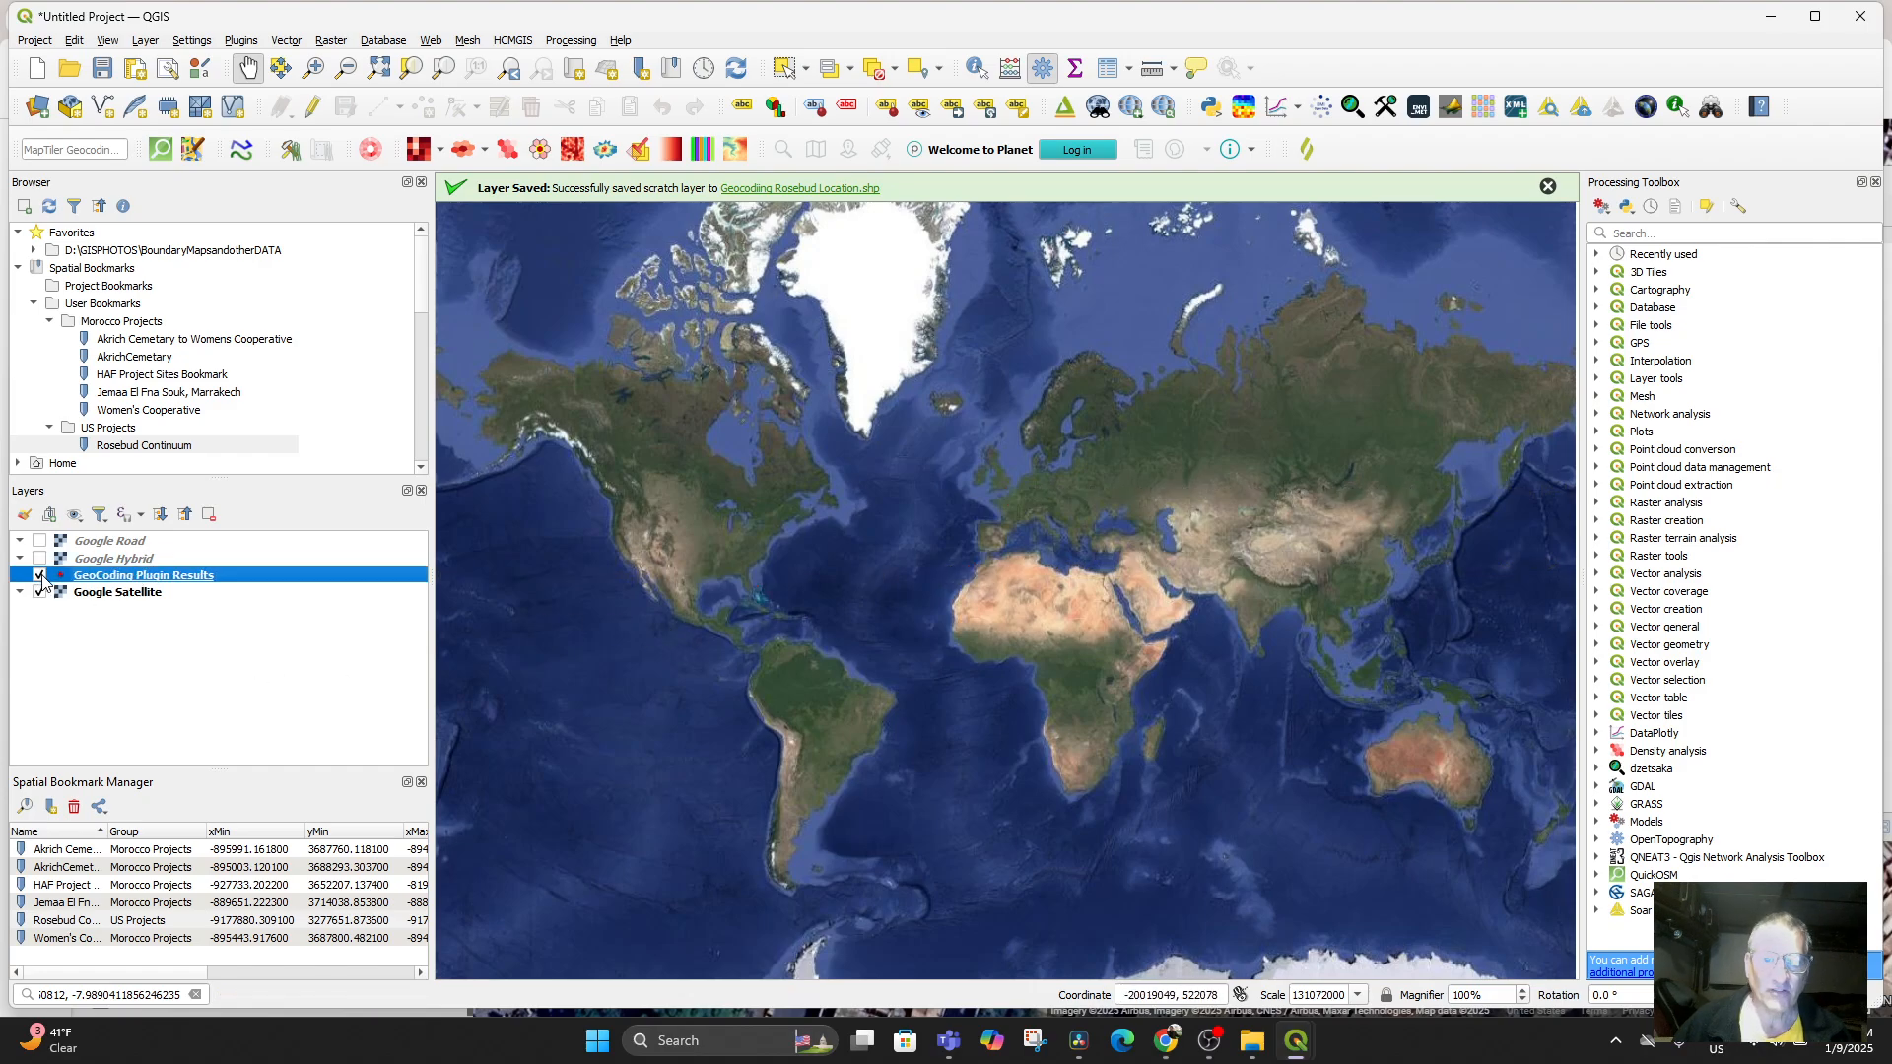
{"action": "left_click", "coordinate": [40, 575]}
{"action": "left_click", "coordinate": [40, 576]}
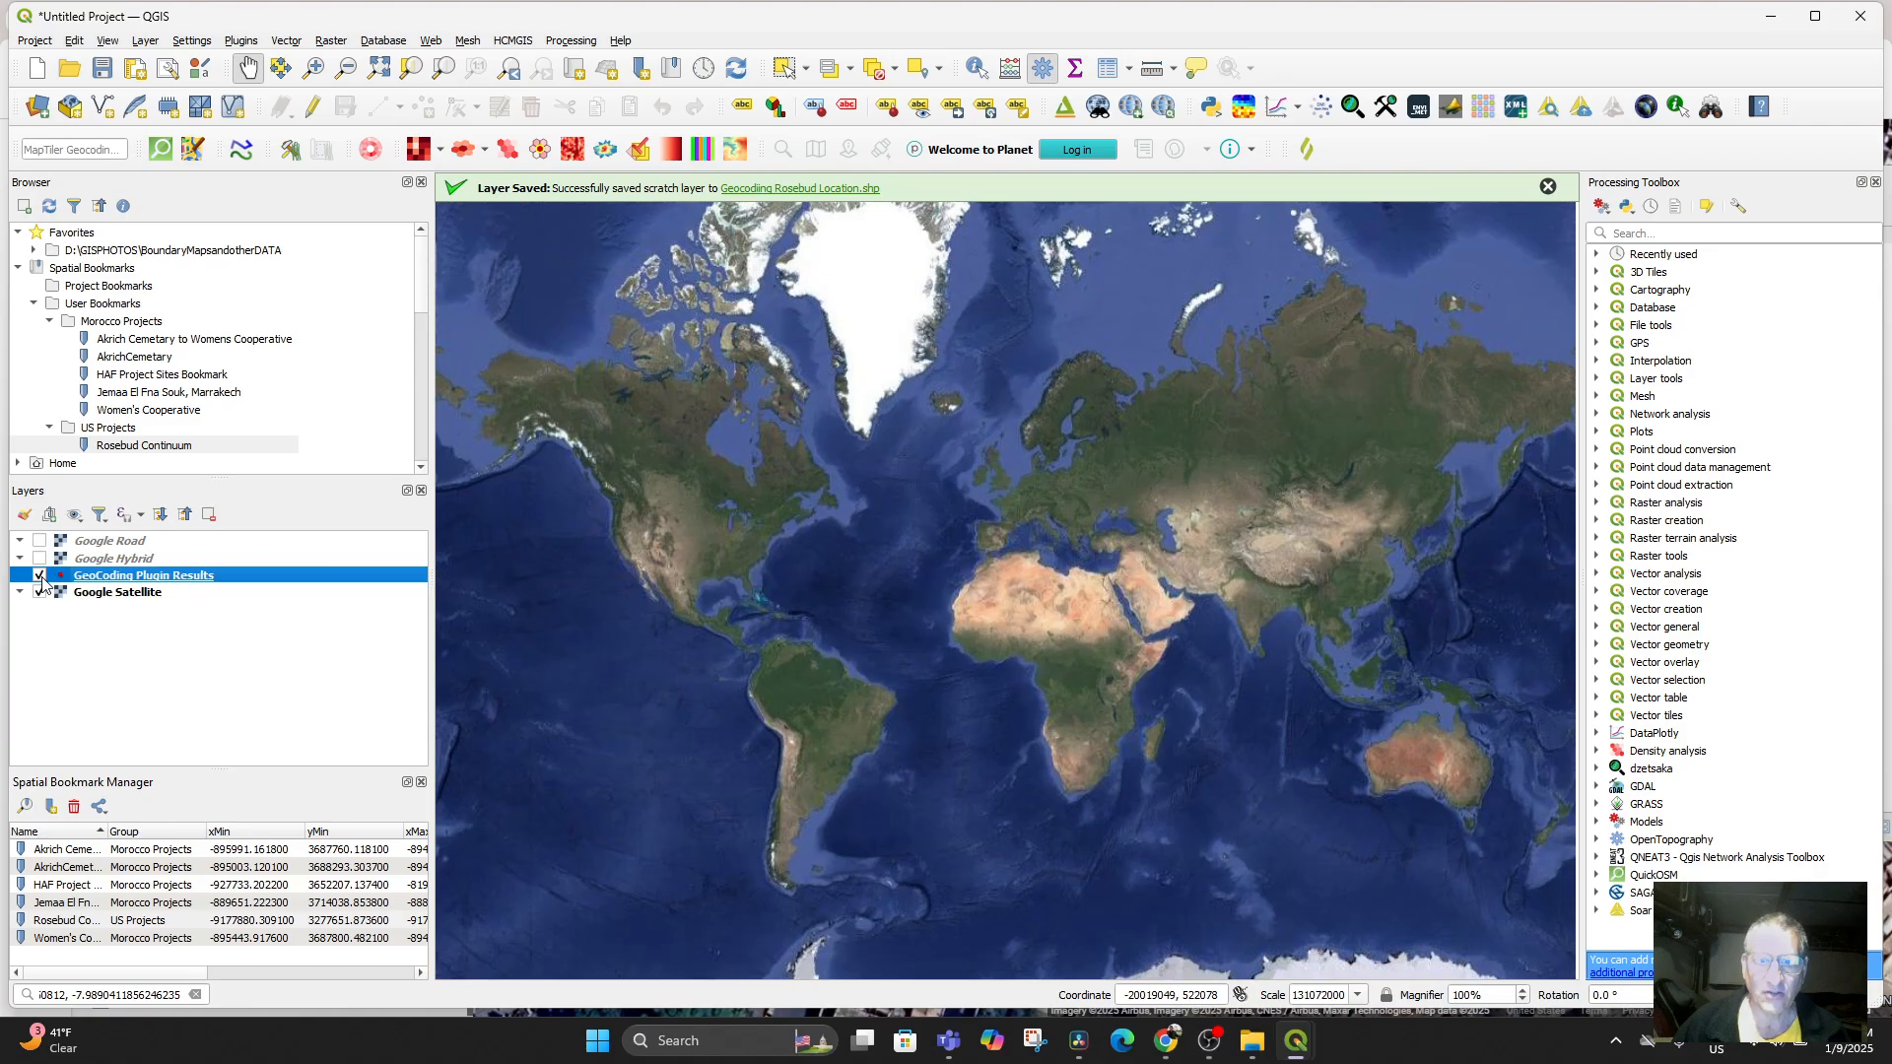
{"action": "scroll", "coordinate": [1127, 645], "scroll_direction": "up", "scroll_amount": 2}
{"action": "scroll", "coordinate": [1084, 621], "scroll_direction": "down", "scroll_amount": 2}
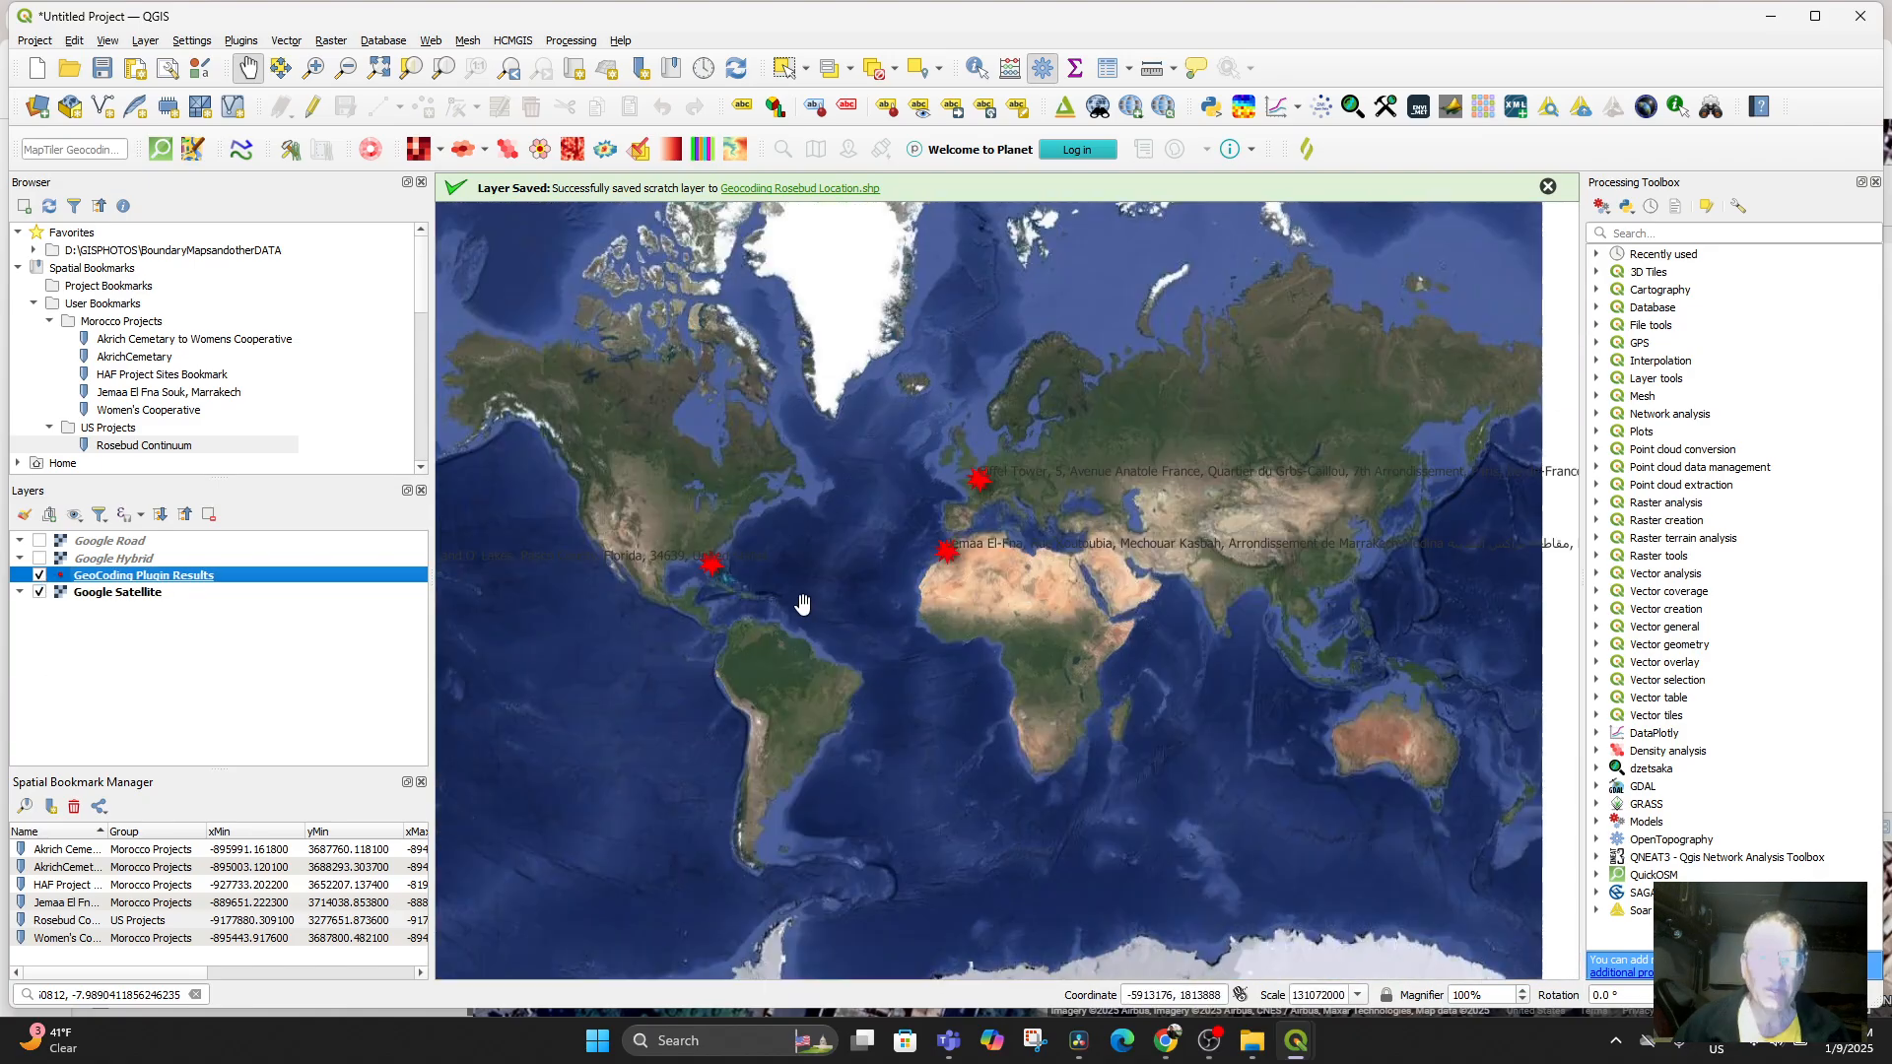
{"action": "left_click_drag", "start_coordinate": [800, 604], "coordinate": [893, 664]}
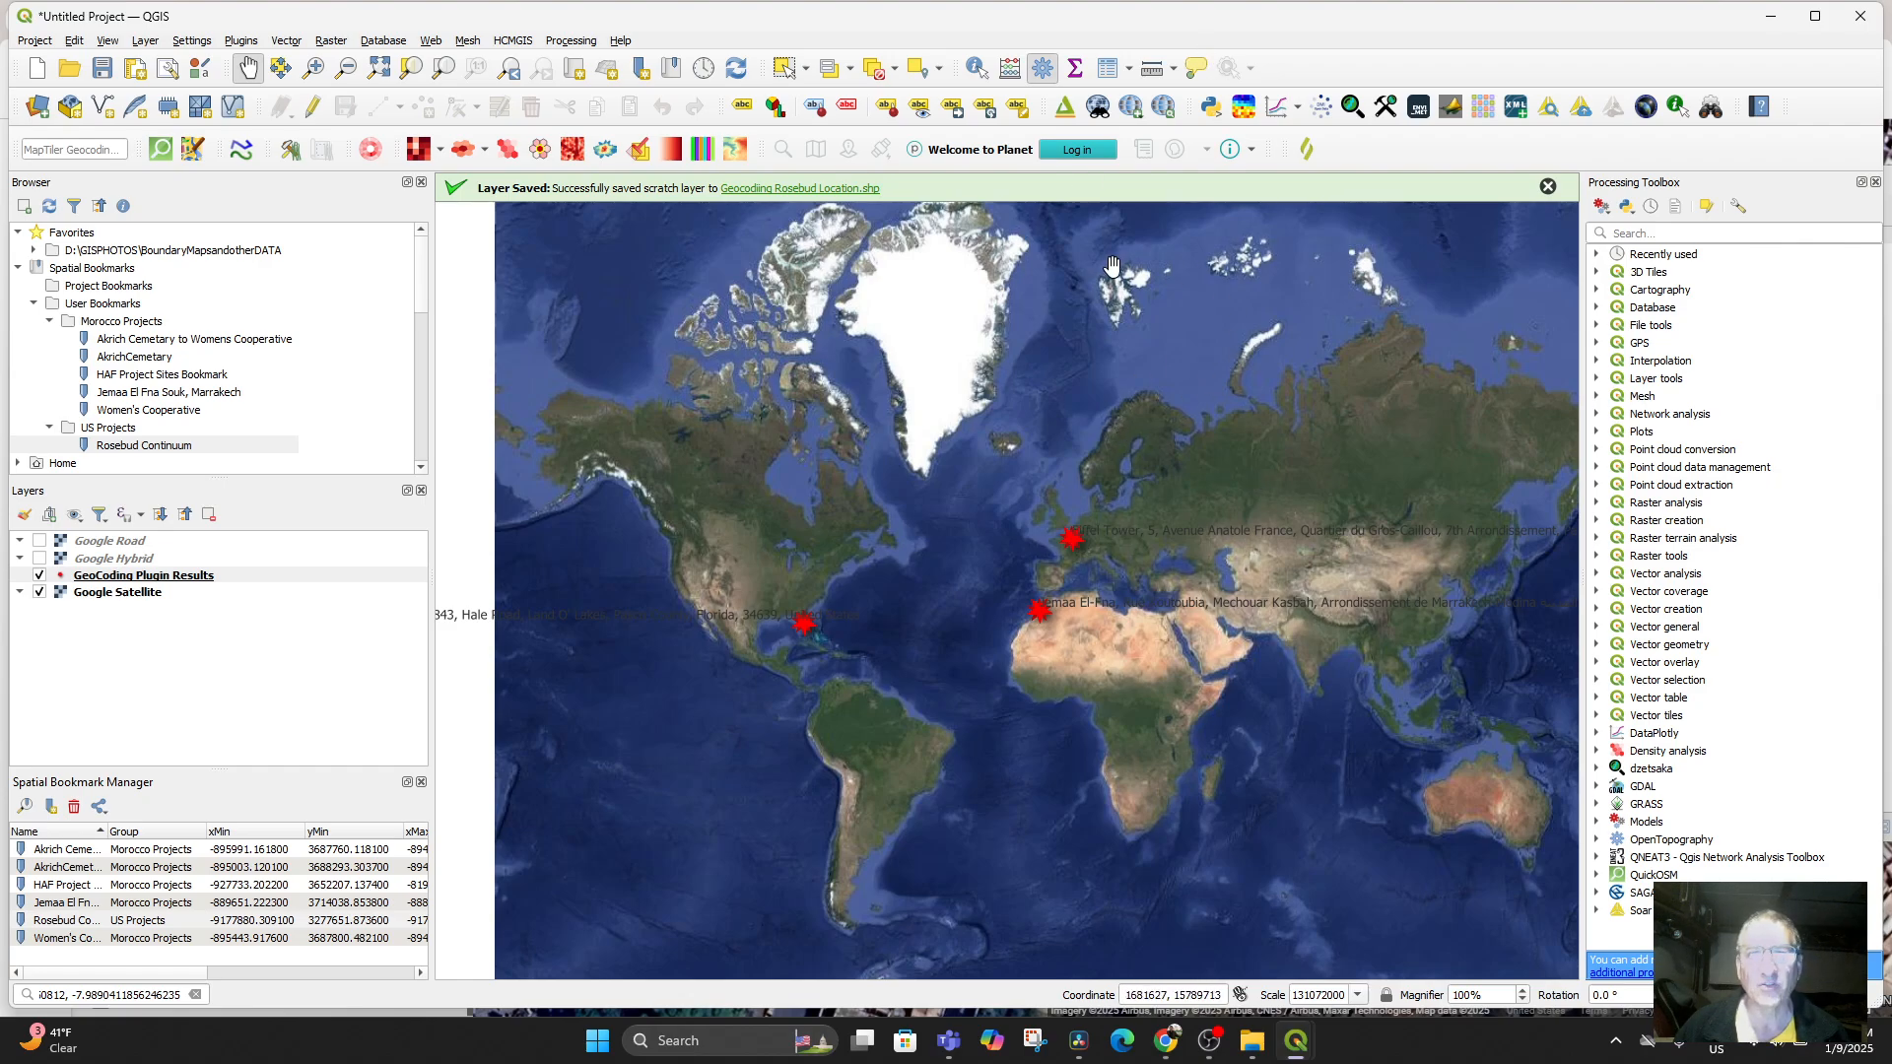
Identify the Eiffel Tower marker, zoom to its feature from the results, and set the map scale to 1:1000
{"action": "left_click", "coordinate": [977, 75]}
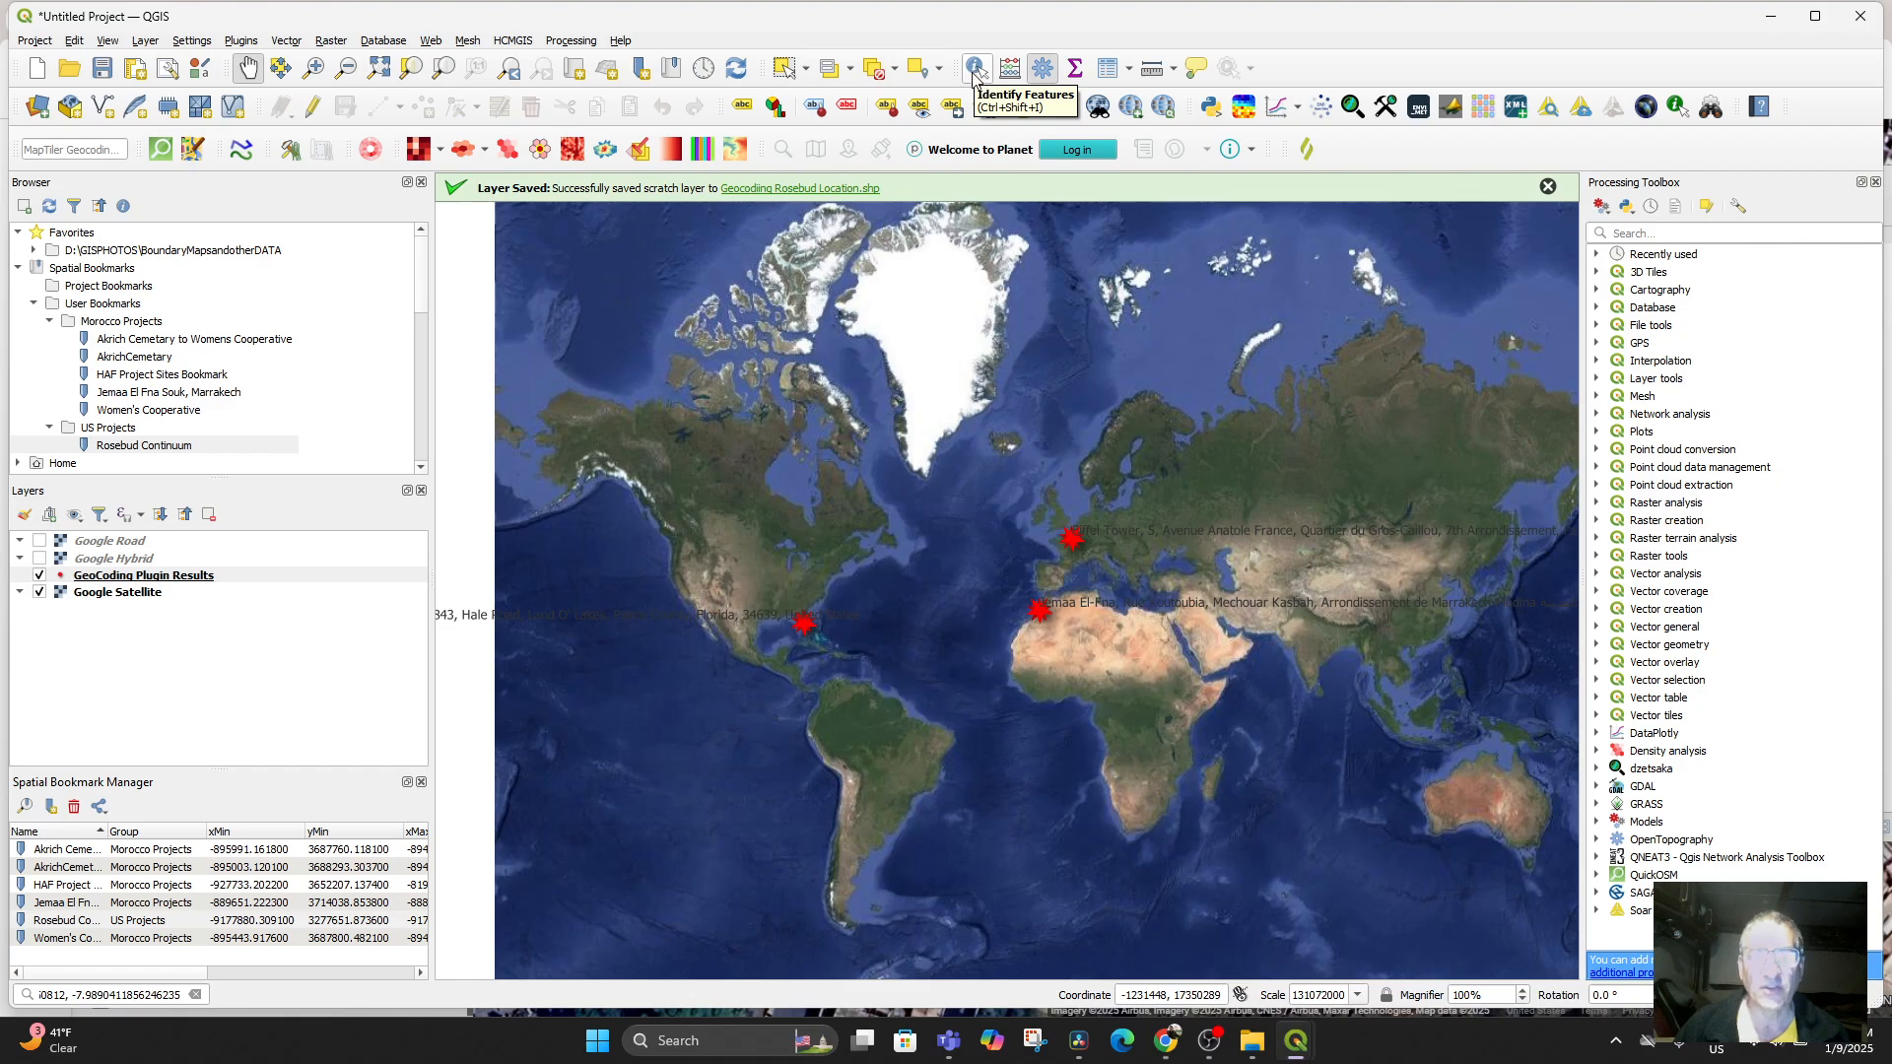
{"action": "left_click", "coordinate": [1077, 540]}
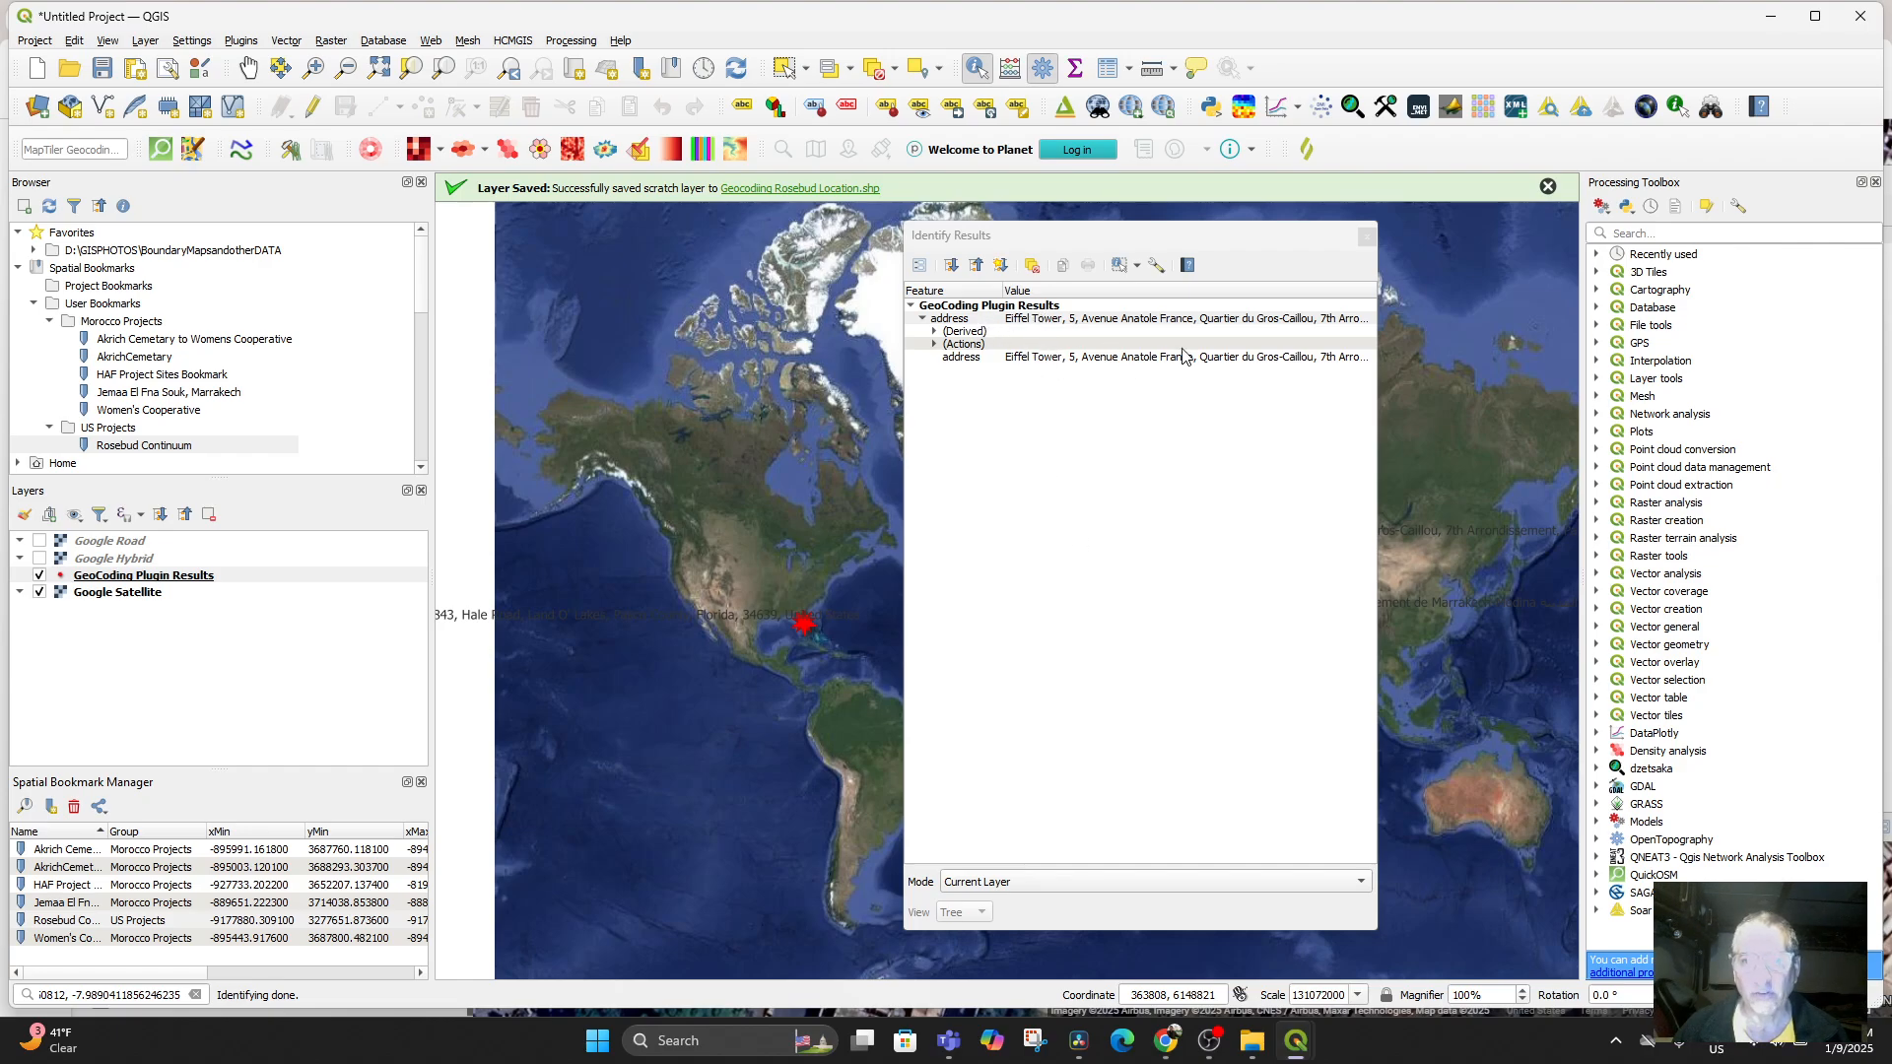
{"action": "right_click", "coordinate": [1104, 322]}
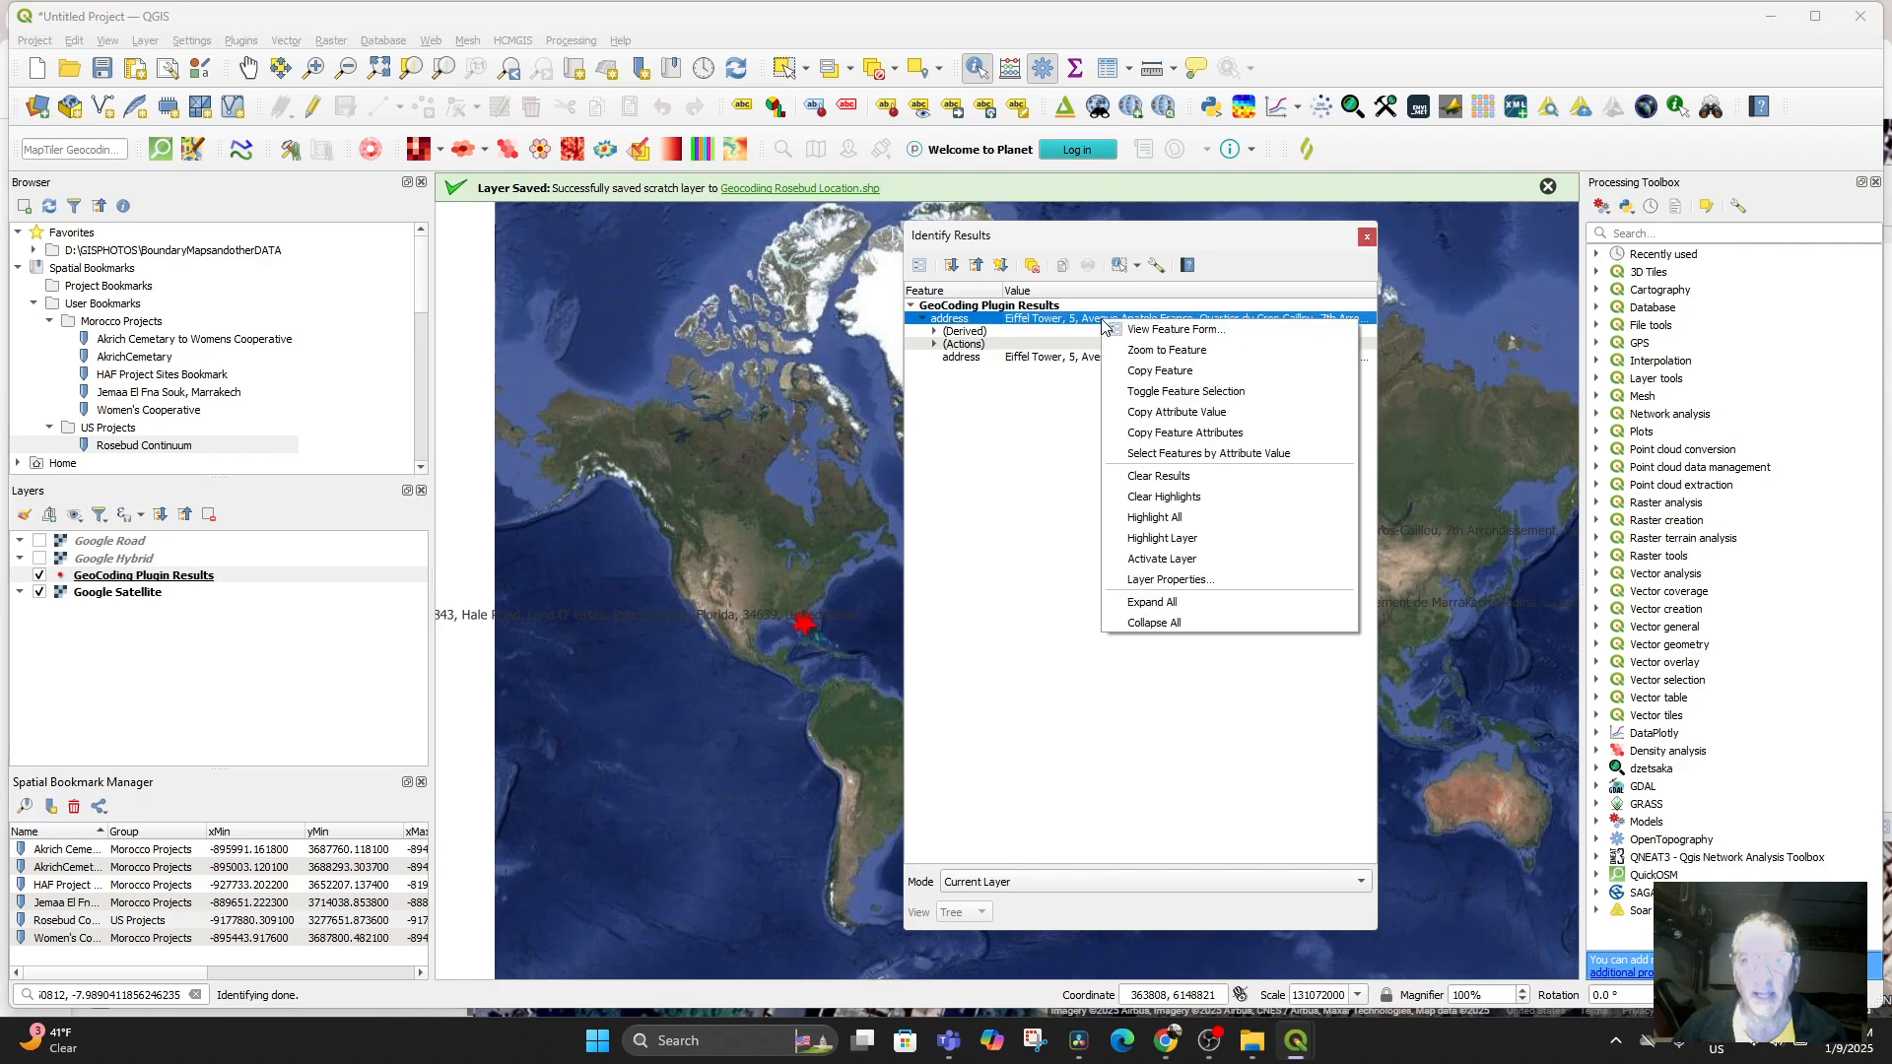
{"action": "left_click", "coordinate": [1155, 353]}
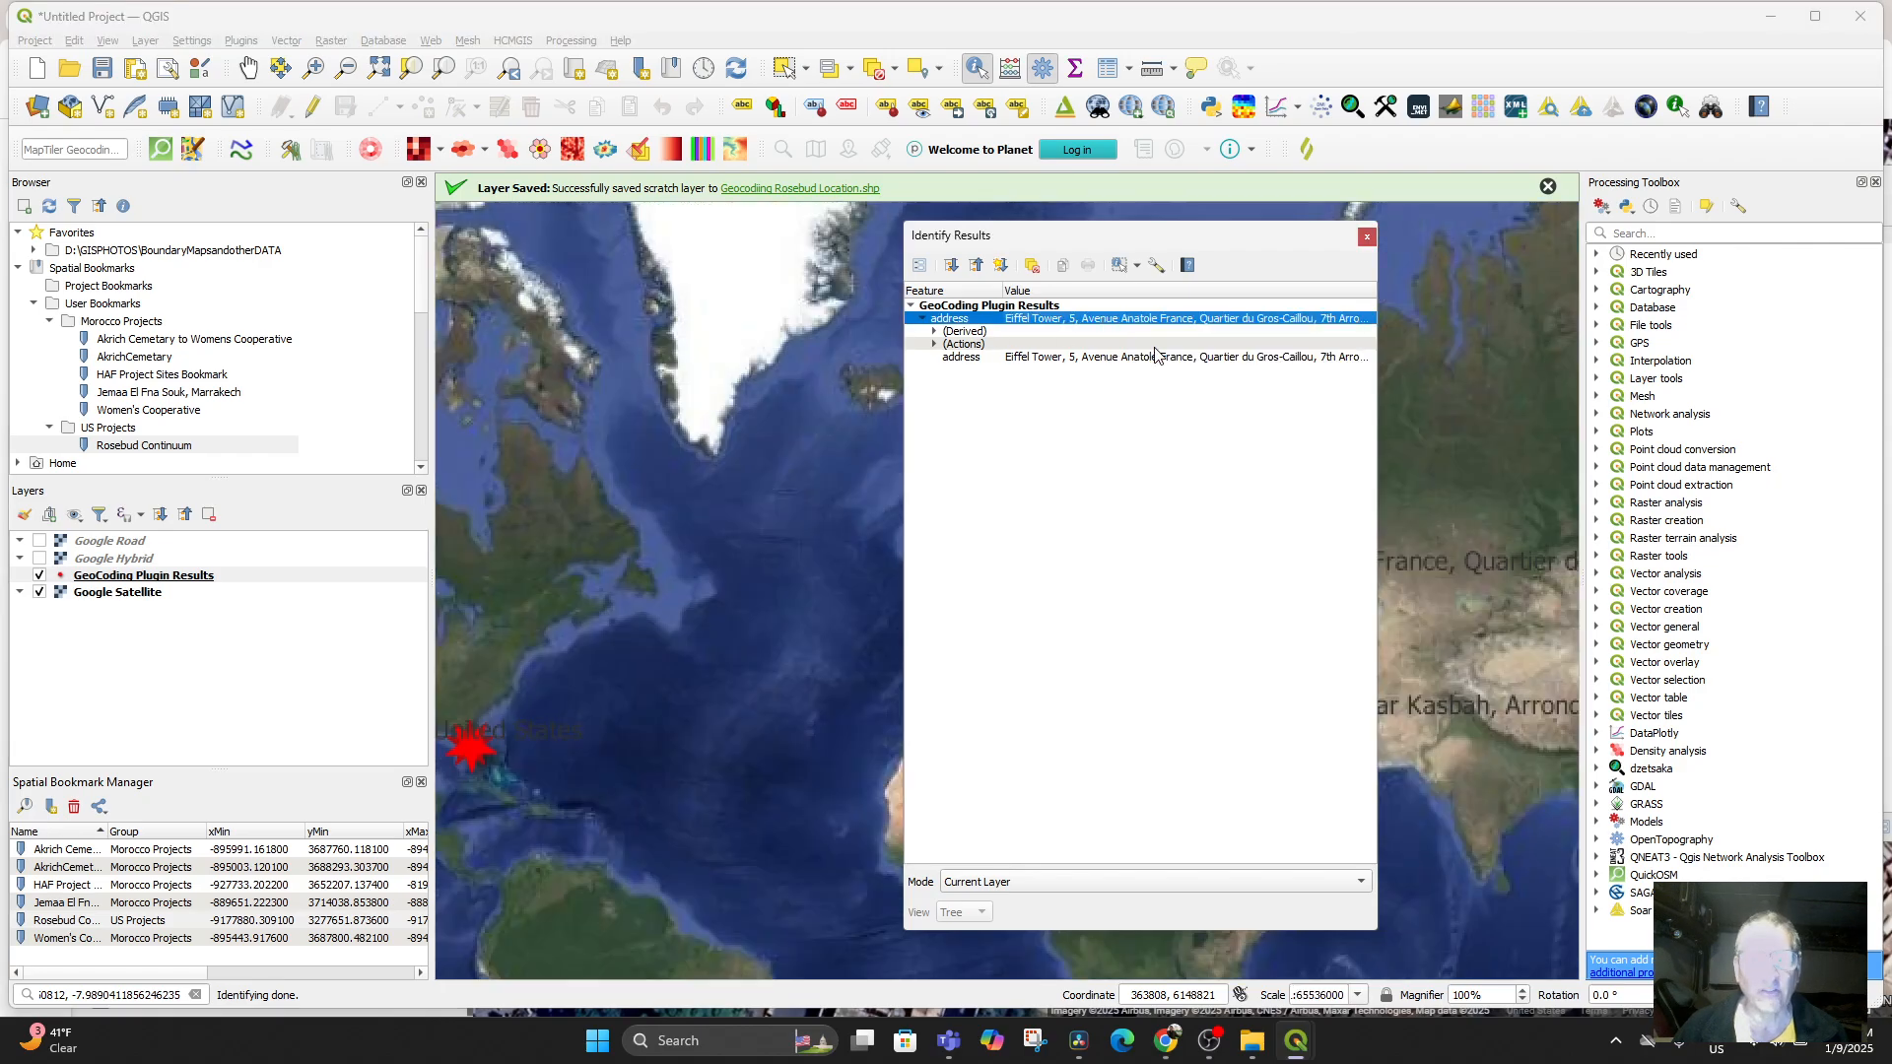
{"action": "left_click", "coordinate": [1367, 236]}
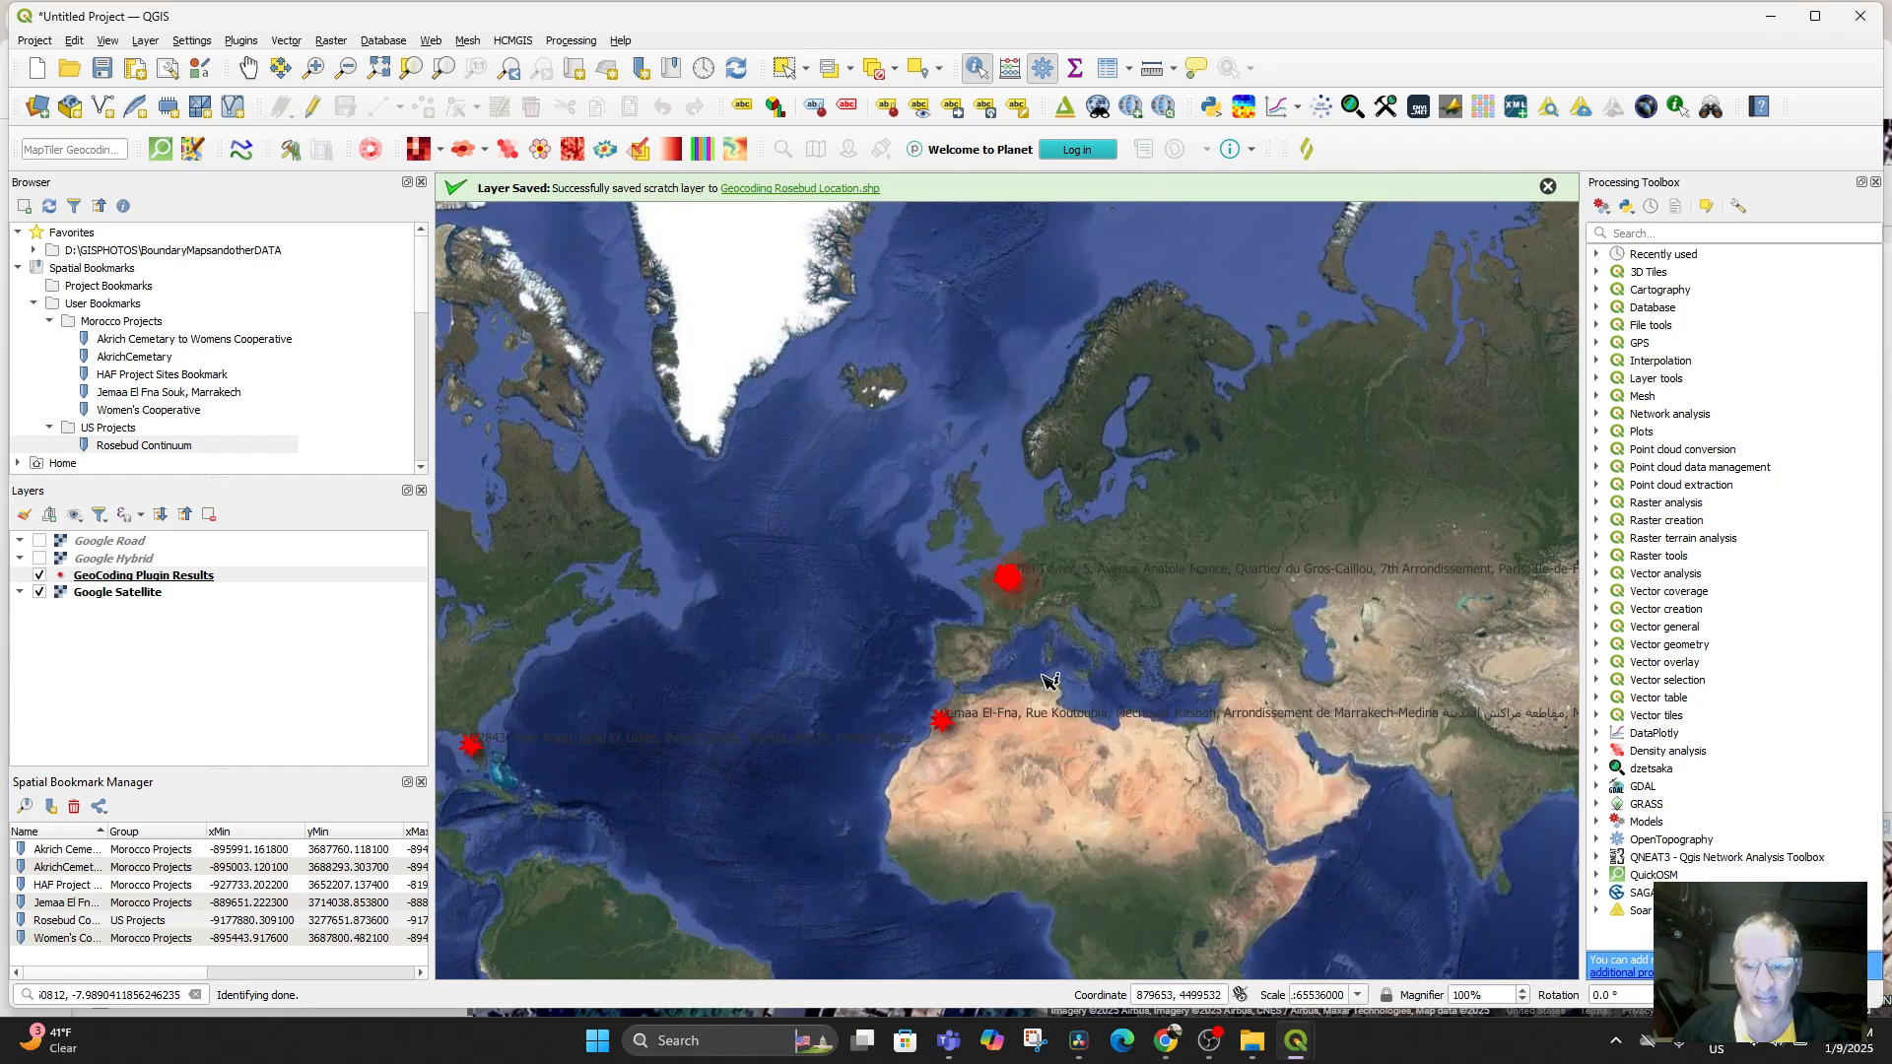
{"action": "left_click", "coordinate": [1357, 995]}
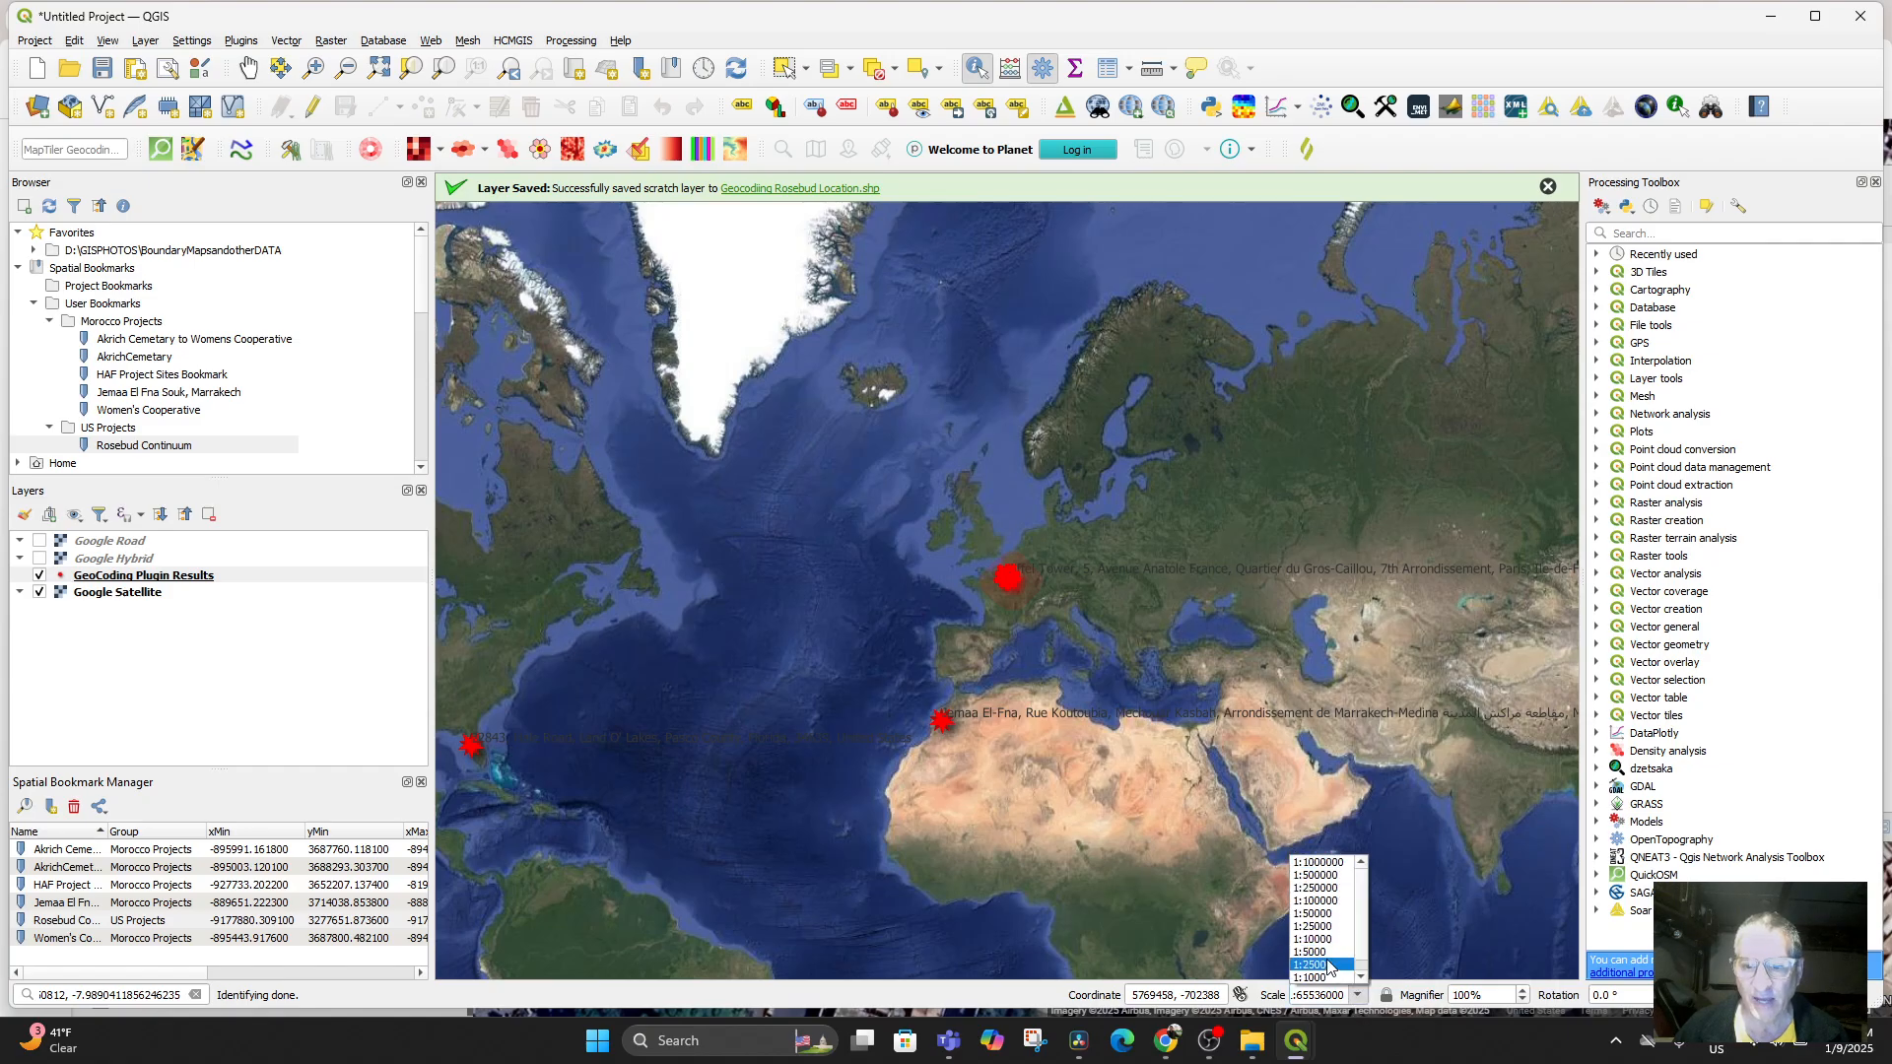
{"action": "left_click", "coordinate": [1336, 975]}
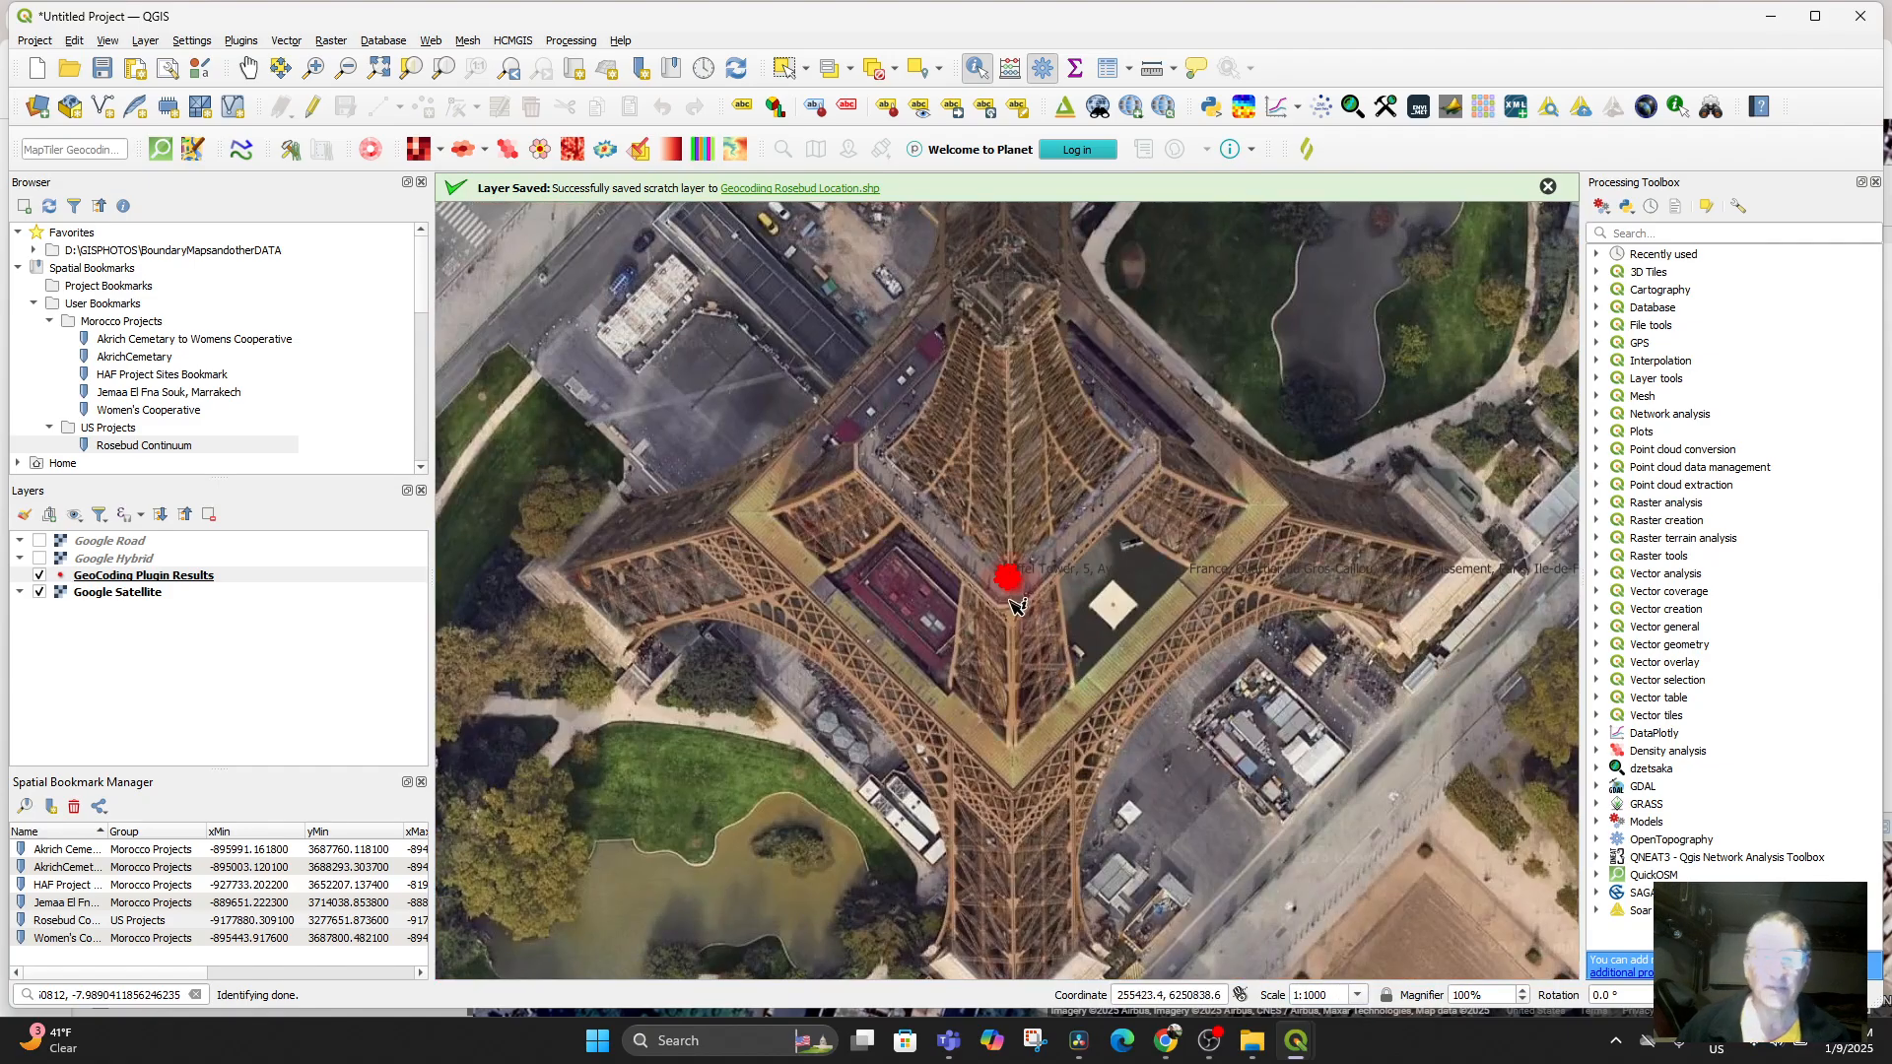
Bookmark the Eiffel Tower area at 1:4000 as "Eiffel Tower, Paris" in a new "European Projects" group of the user bookmarks
{"action": "scroll", "coordinate": [1015, 599], "scroll_direction": "down", "scroll_amount": 1}
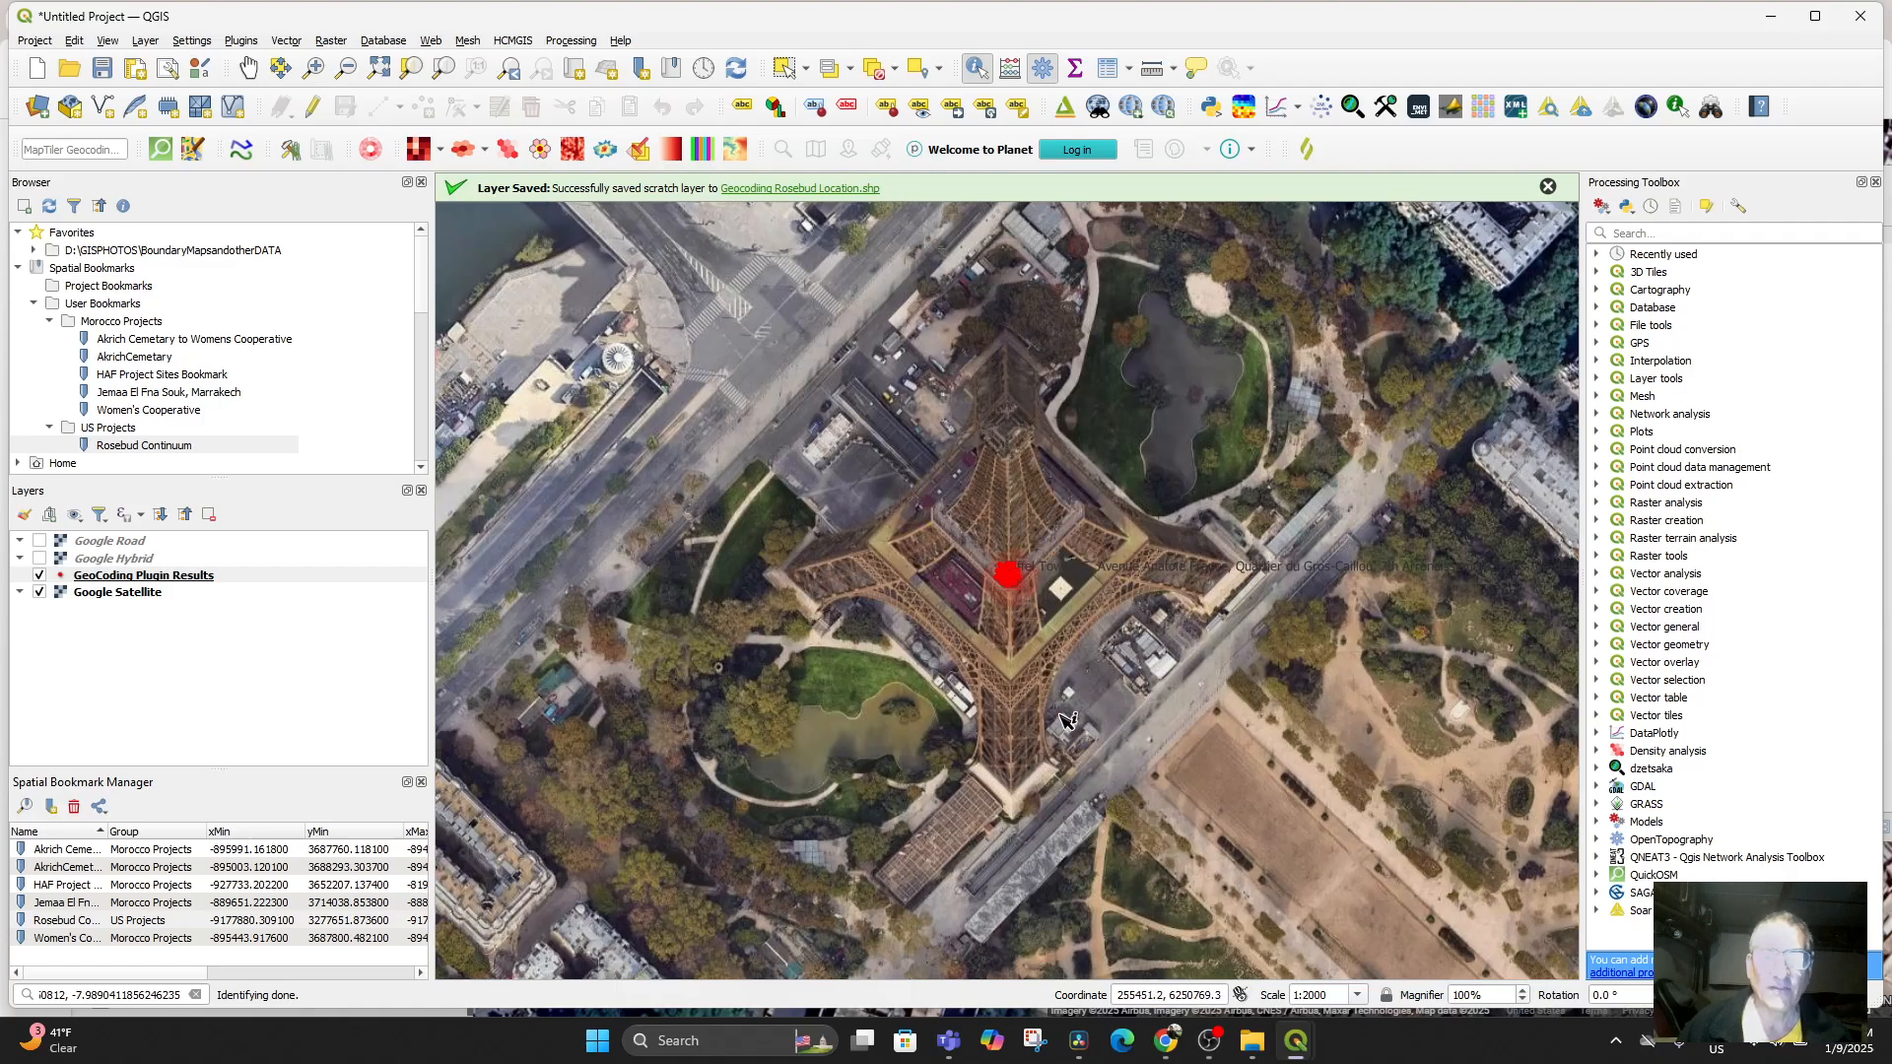
{"action": "scroll", "coordinate": [1072, 728], "scroll_direction": "down", "scroll_amount": 1}
{"action": "left_click_drag", "start_coordinate": [1072, 727], "coordinate": [1051, 642]}
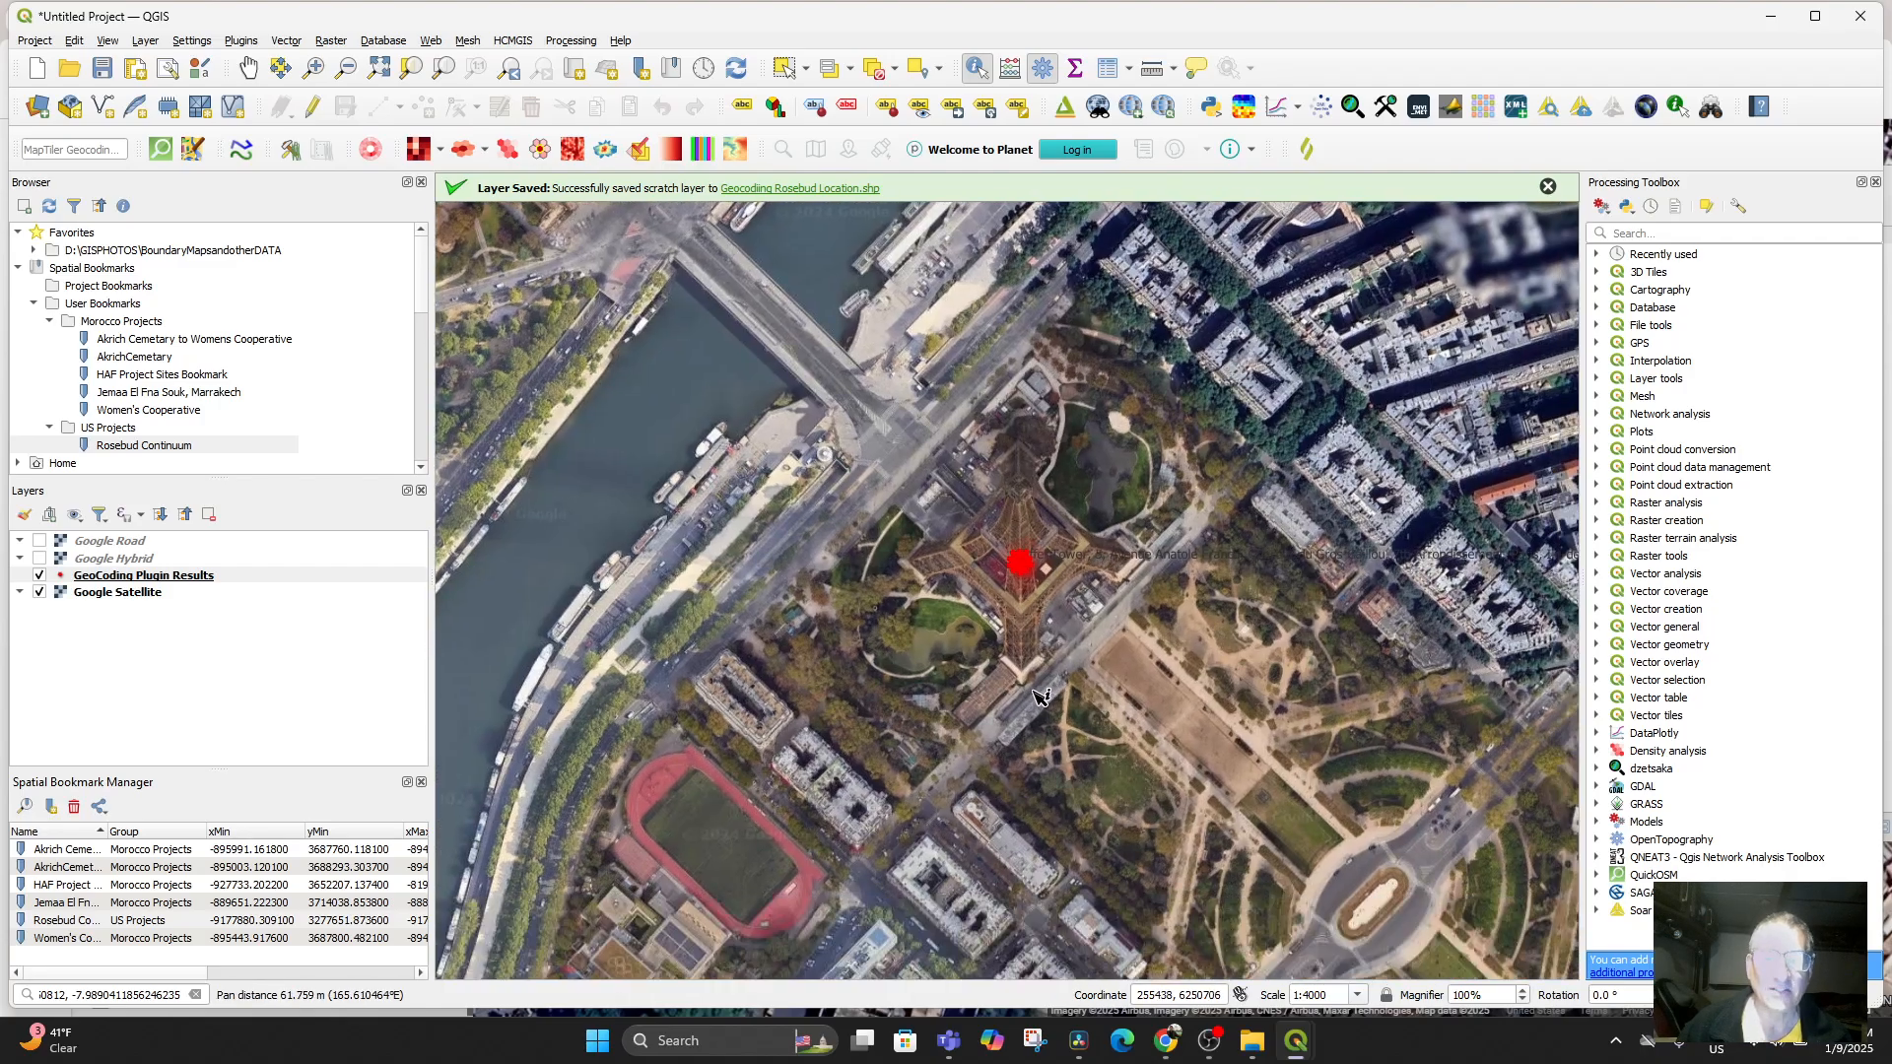
{"action": "left_click", "coordinate": [51, 806]}
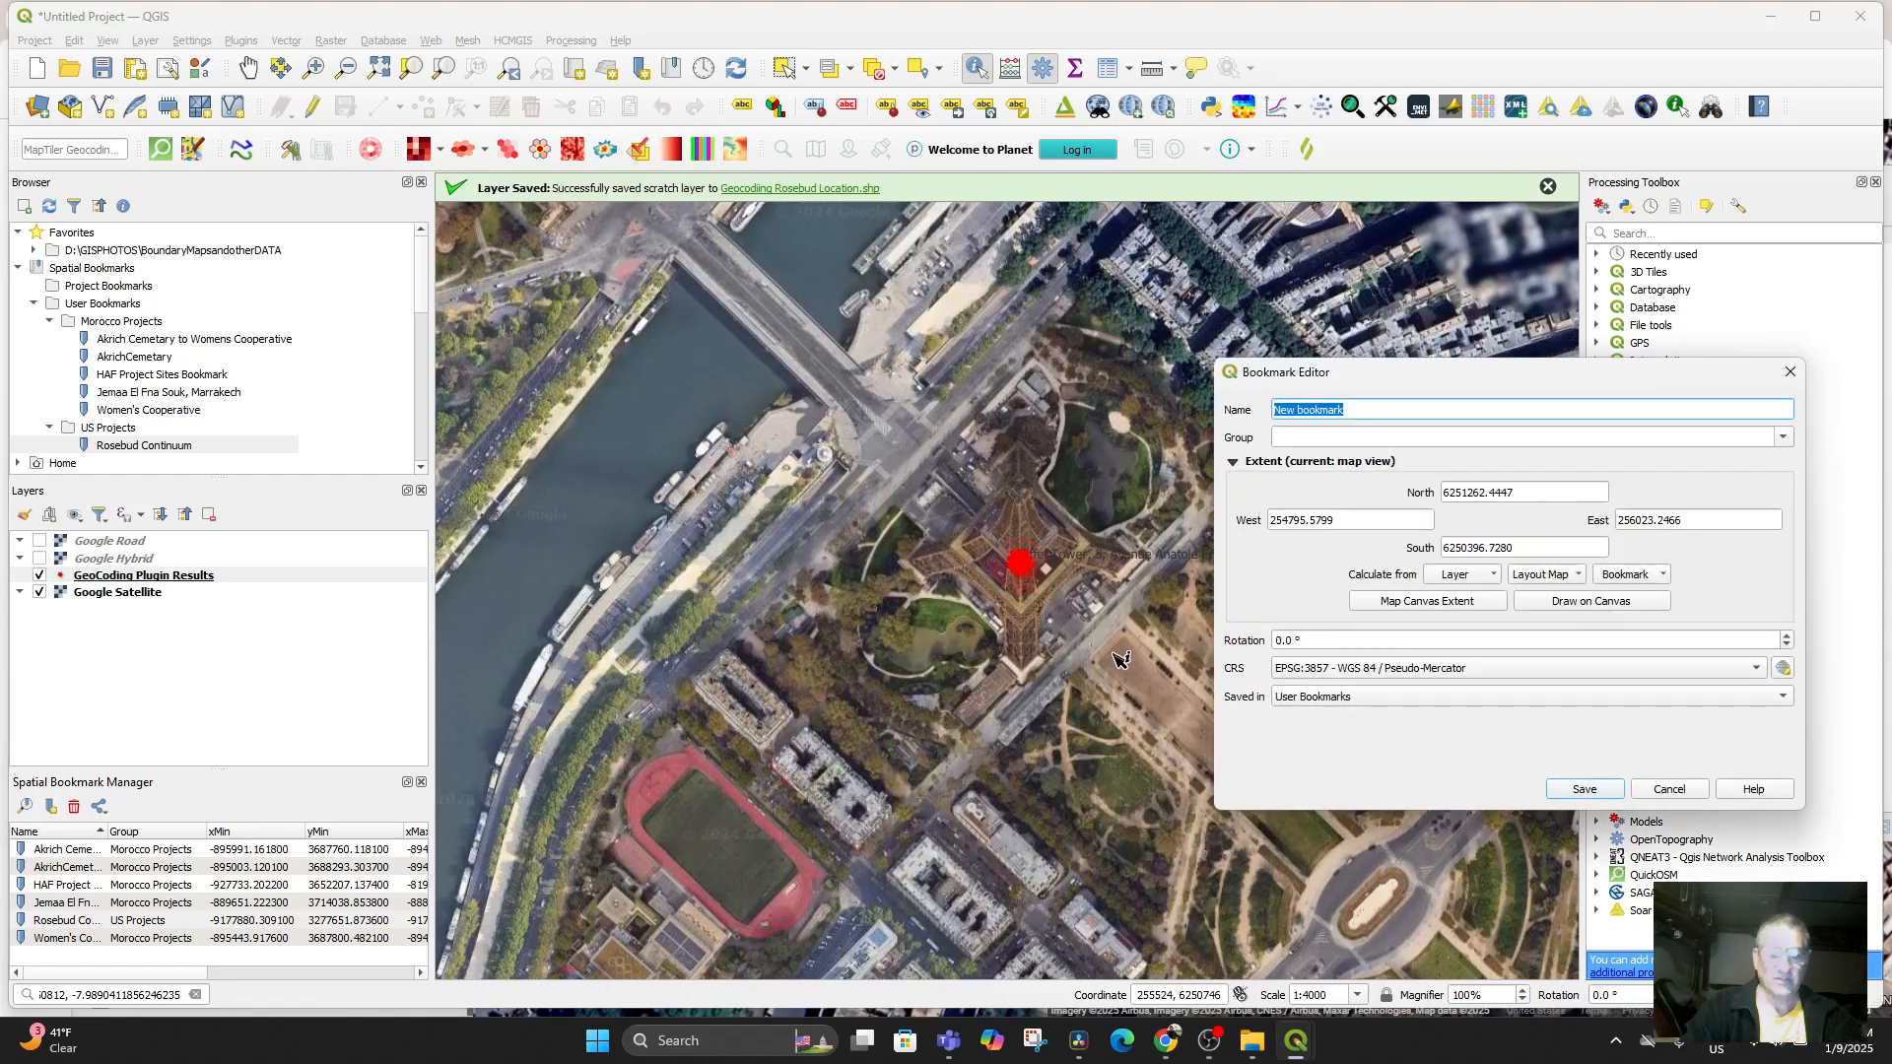
{"action": "type", "text": "Eiffel Tower, Paris"}
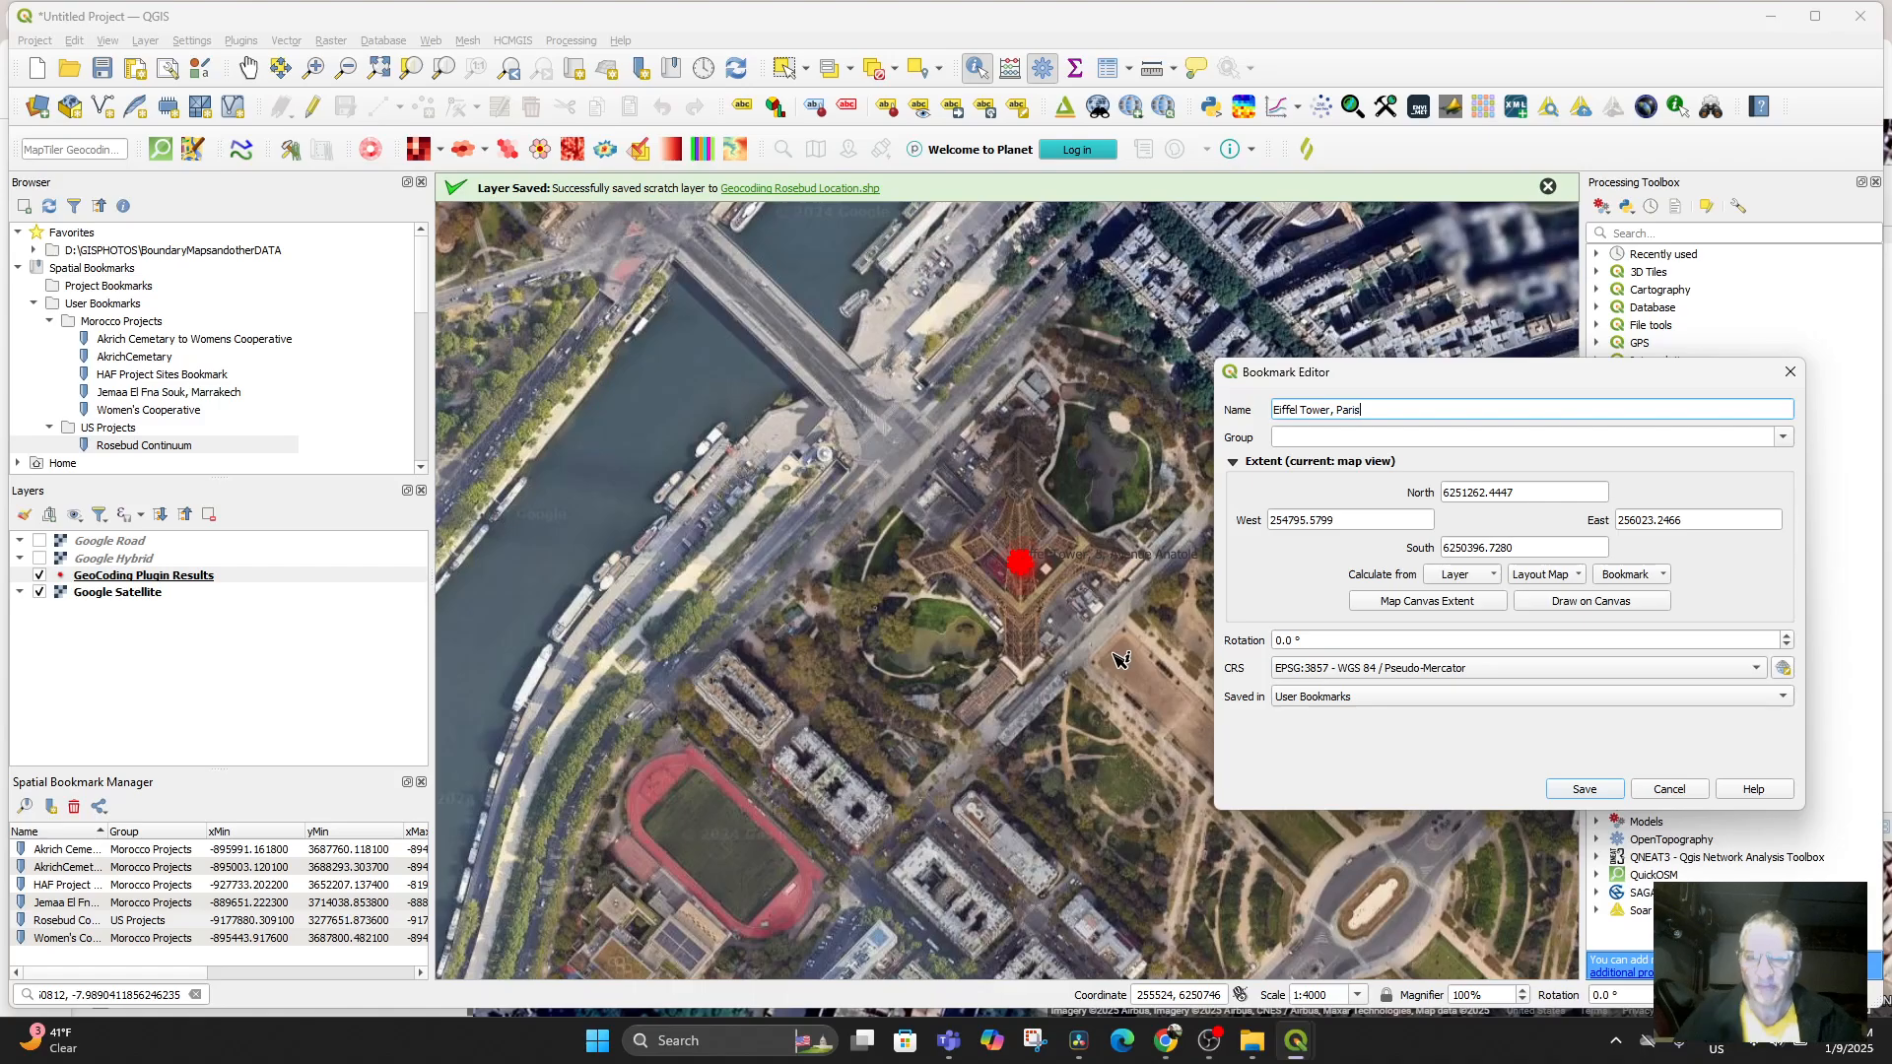
{"action": "left_click", "coordinate": [1403, 440]}
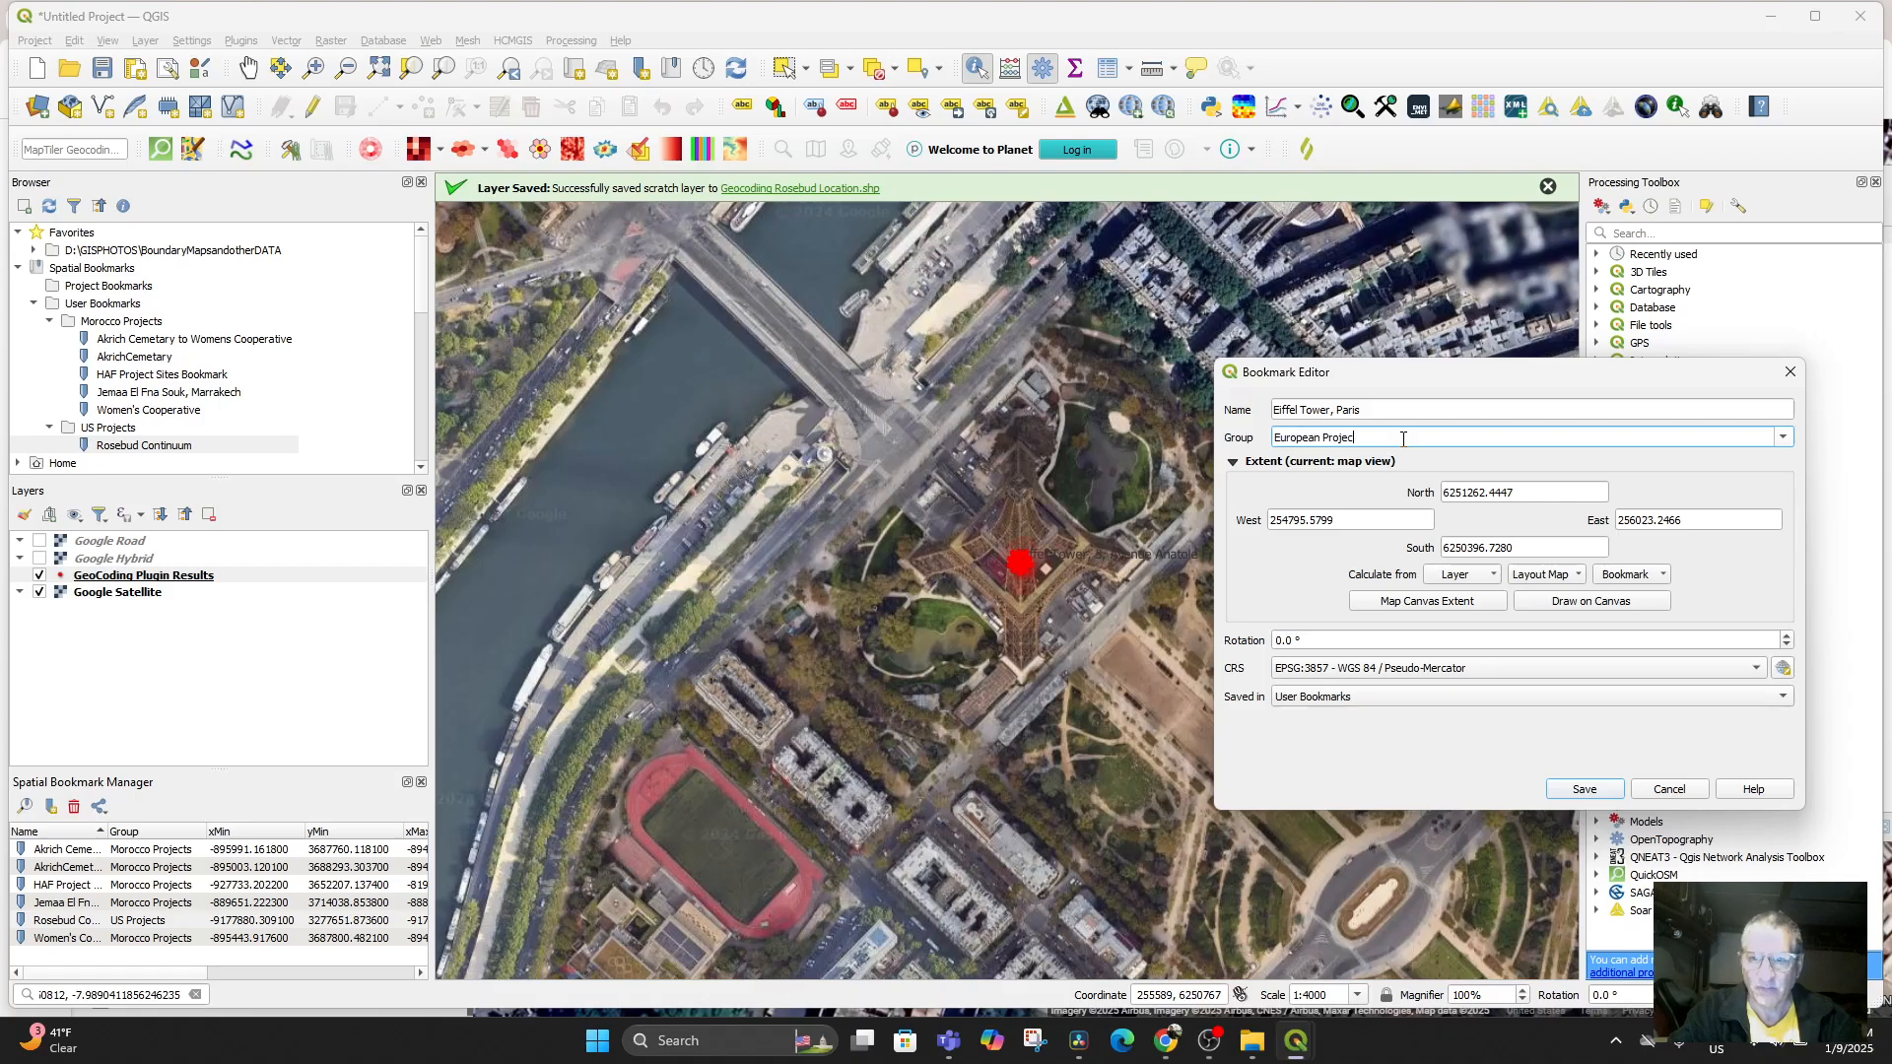
{"action": "left_click", "coordinate": [1582, 789]}
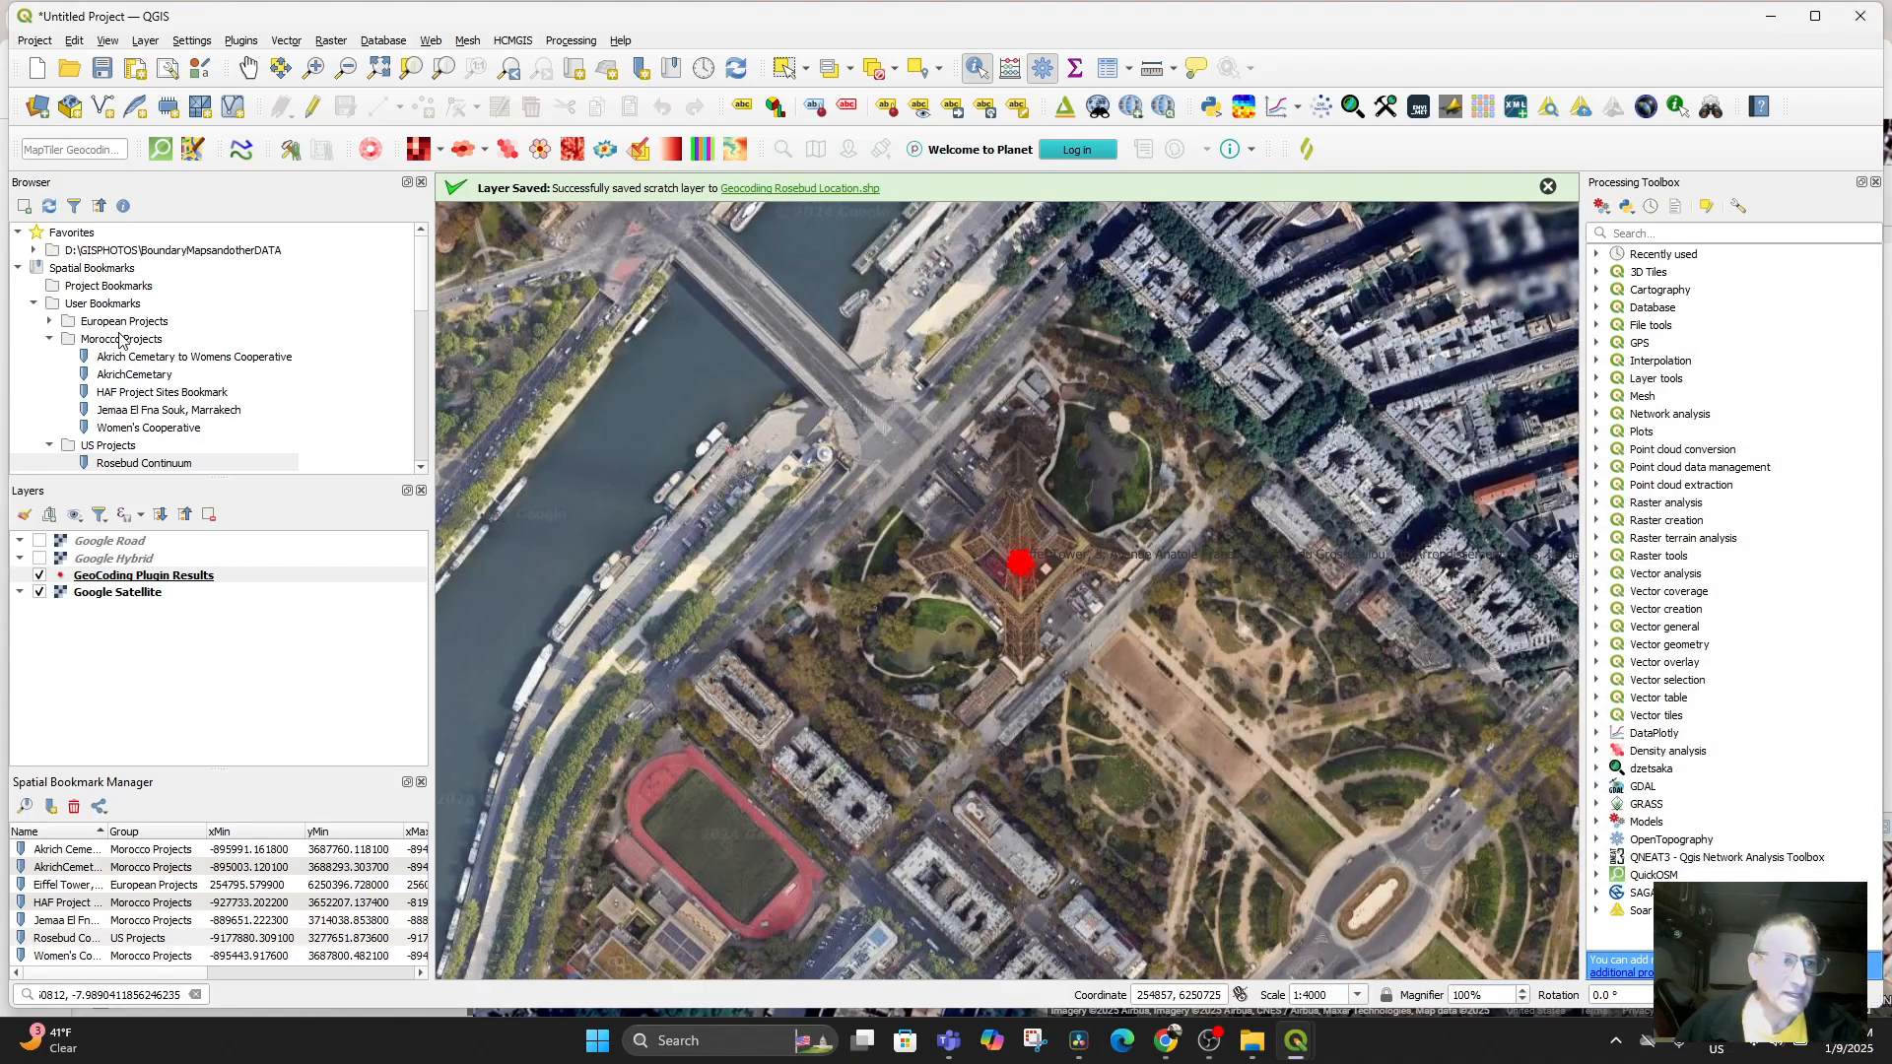
Check the European, Morocco and US Projects bookmark groups, go to the AkrichCemetary bookmark, and leave all groups collapsed
{"action": "left_click", "coordinate": [51, 339]}
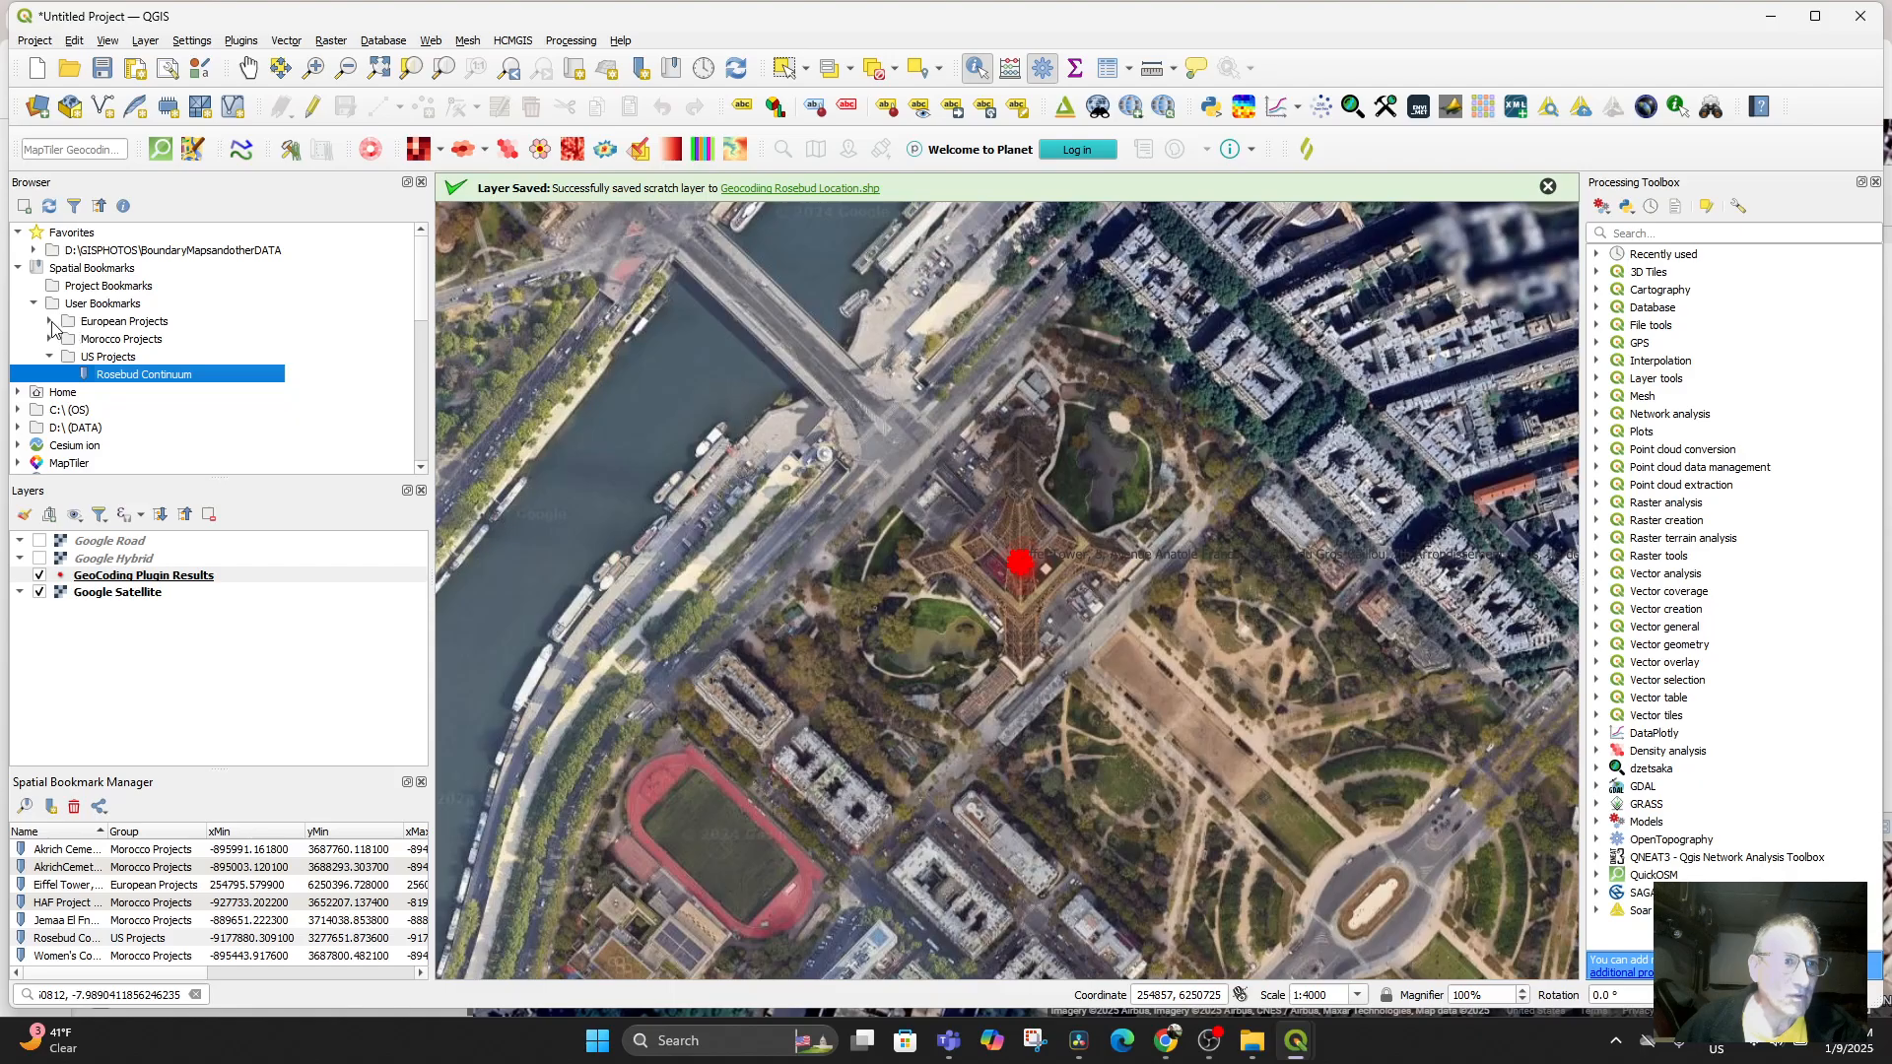
{"action": "left_click", "coordinate": [49, 321]}
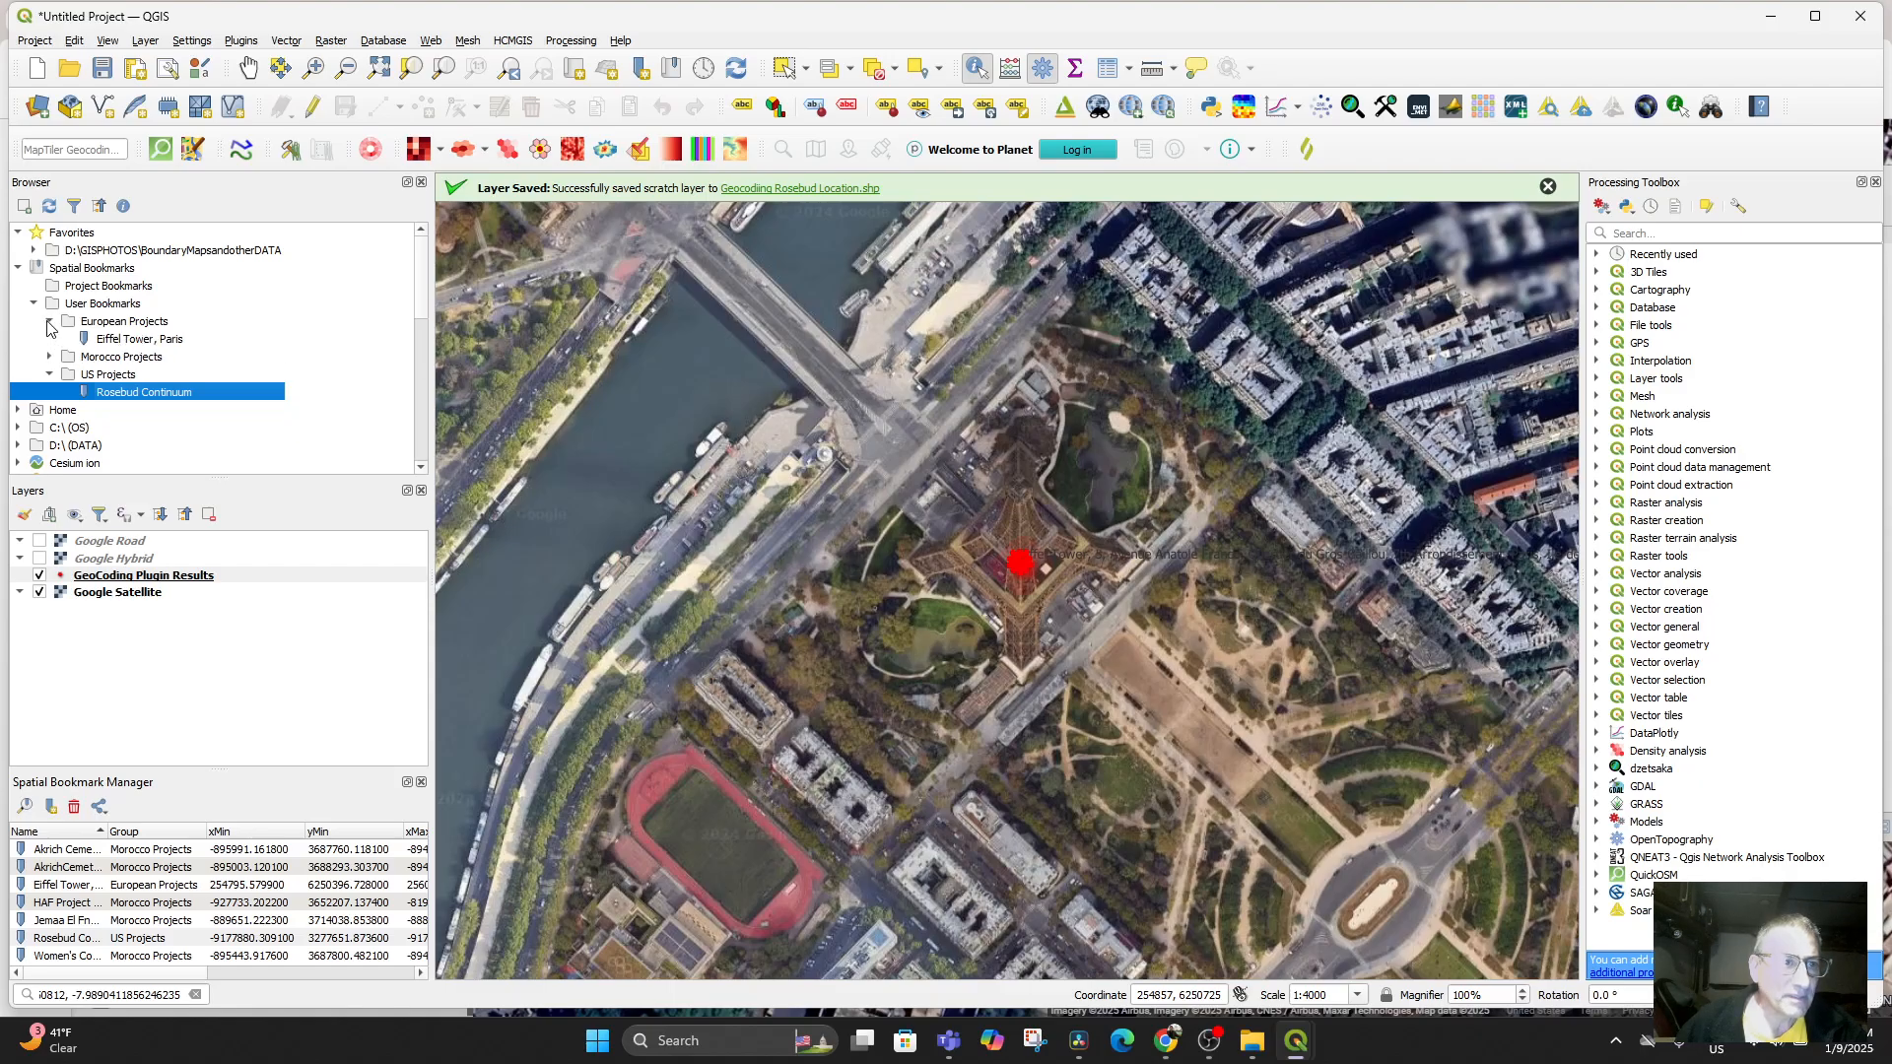
{"action": "left_click", "coordinate": [49, 322]}
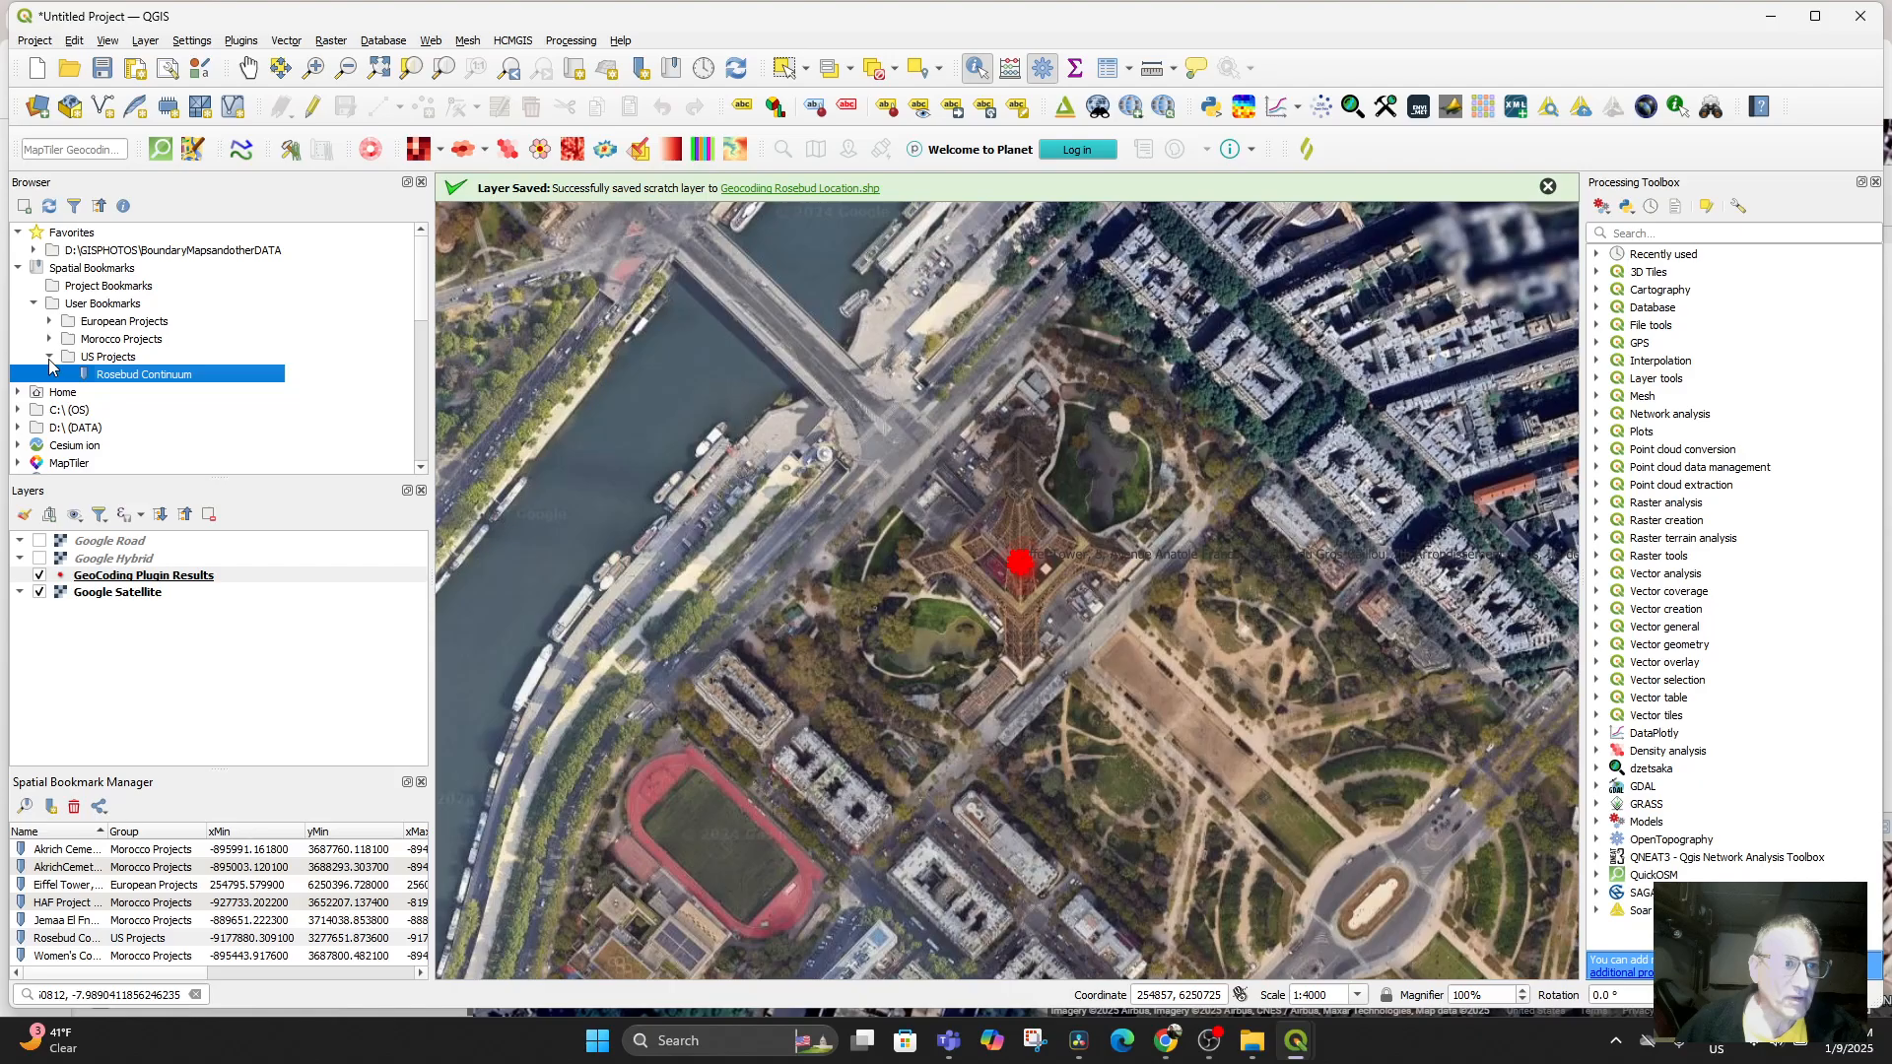
{"action": "left_click", "coordinate": [49, 357]}
{"action": "left_click", "coordinate": [49, 339]}
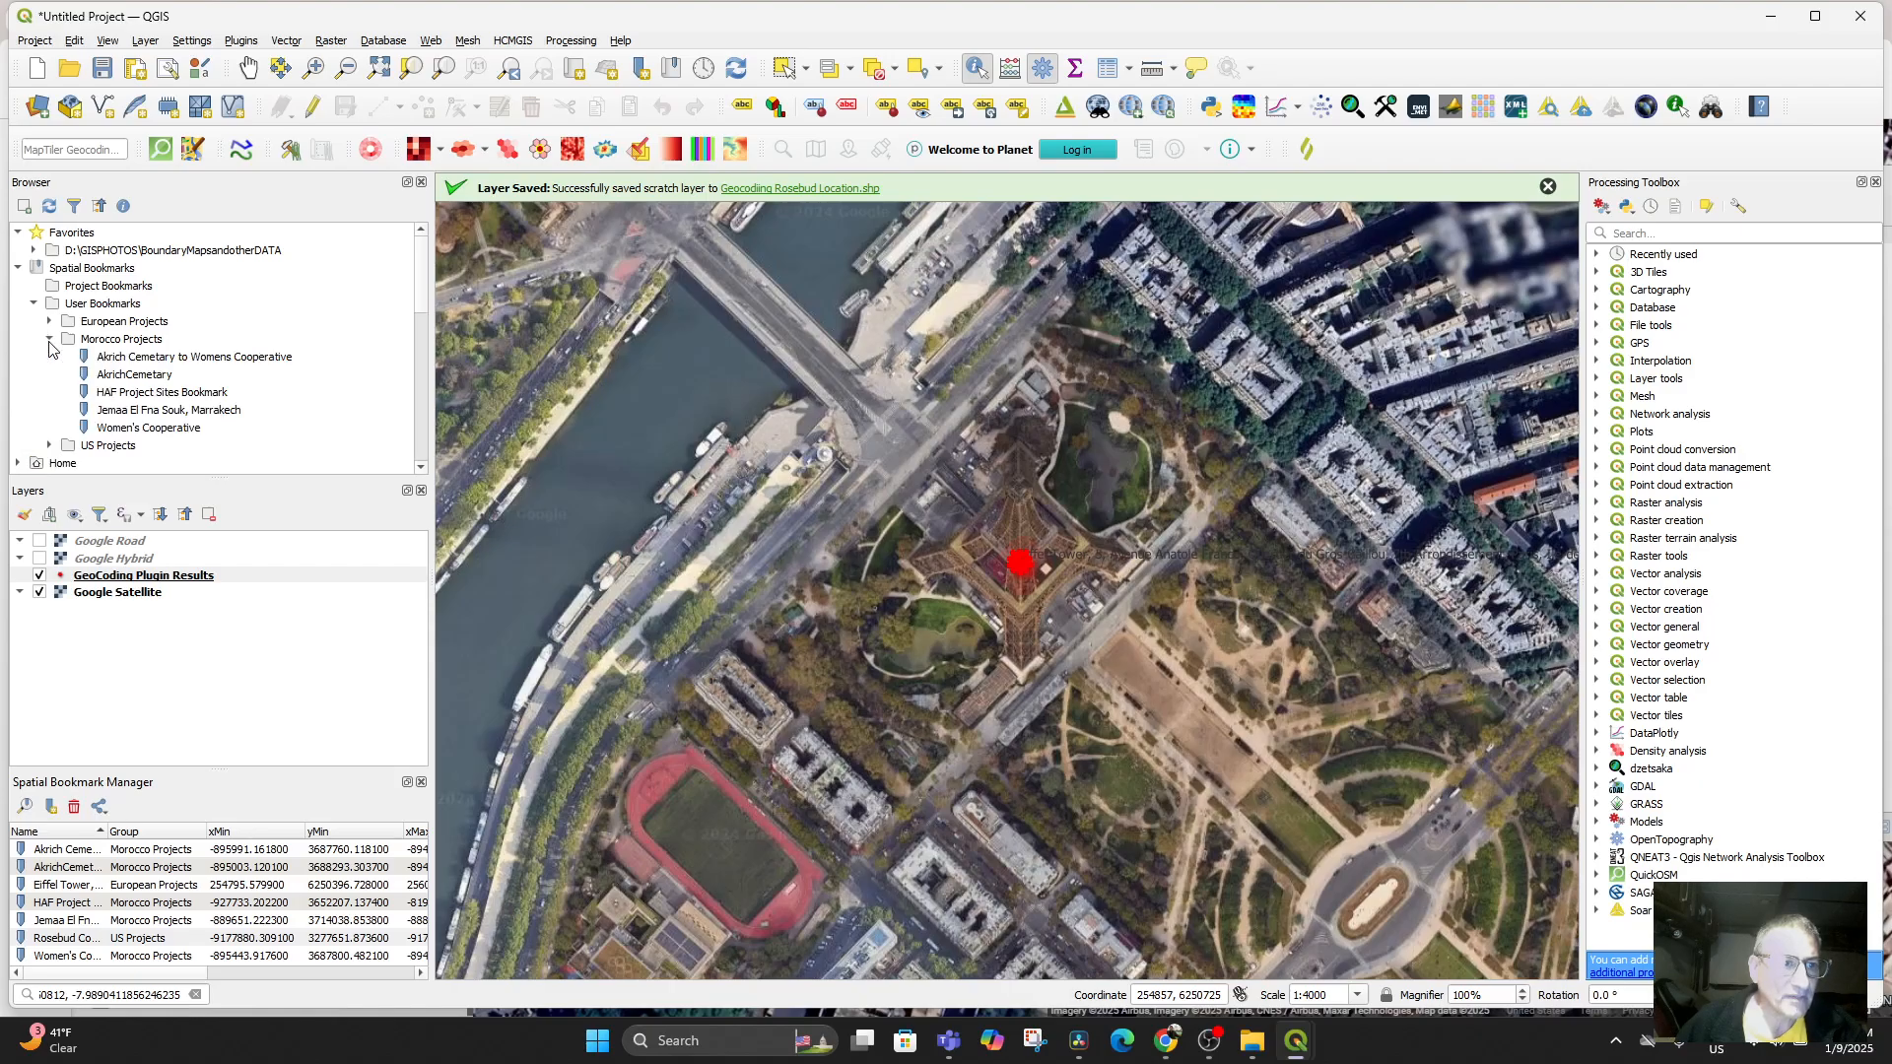
{"action": "double_click", "coordinate": [138, 374]}
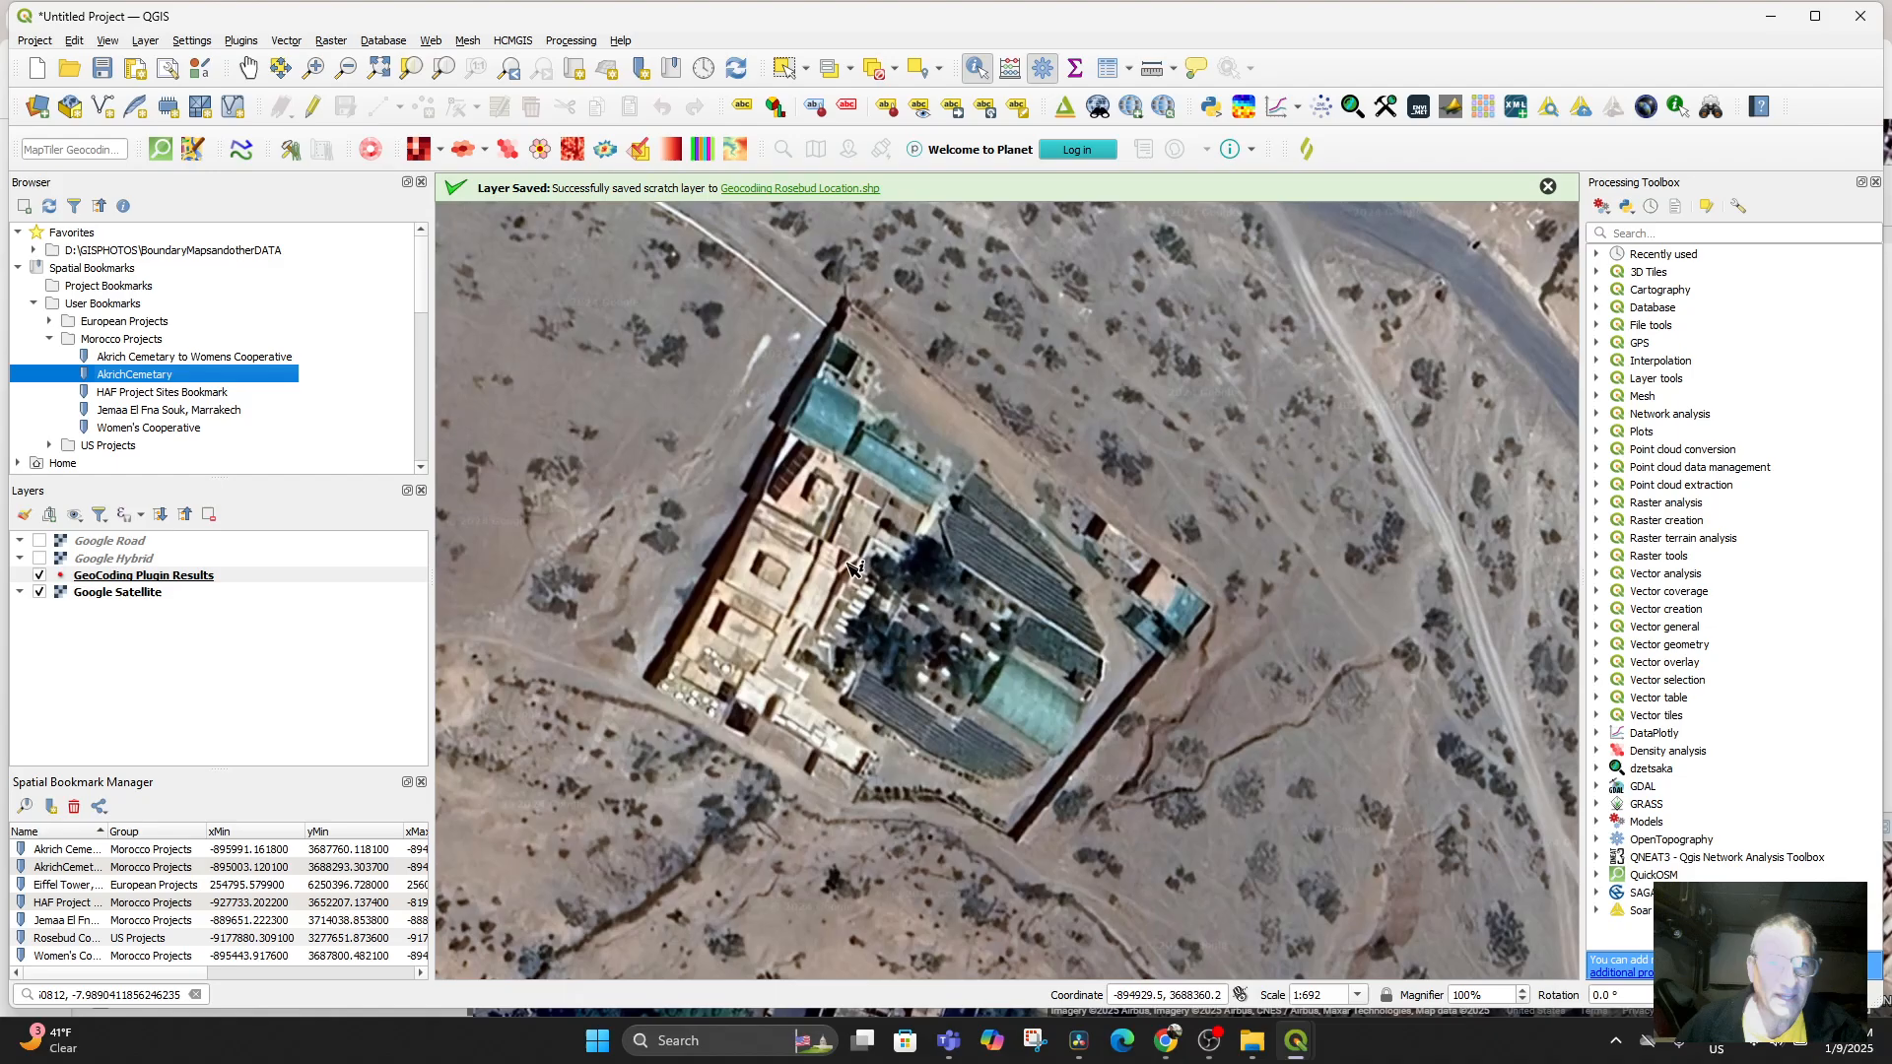
{"action": "left_click", "coordinate": [50, 339]}
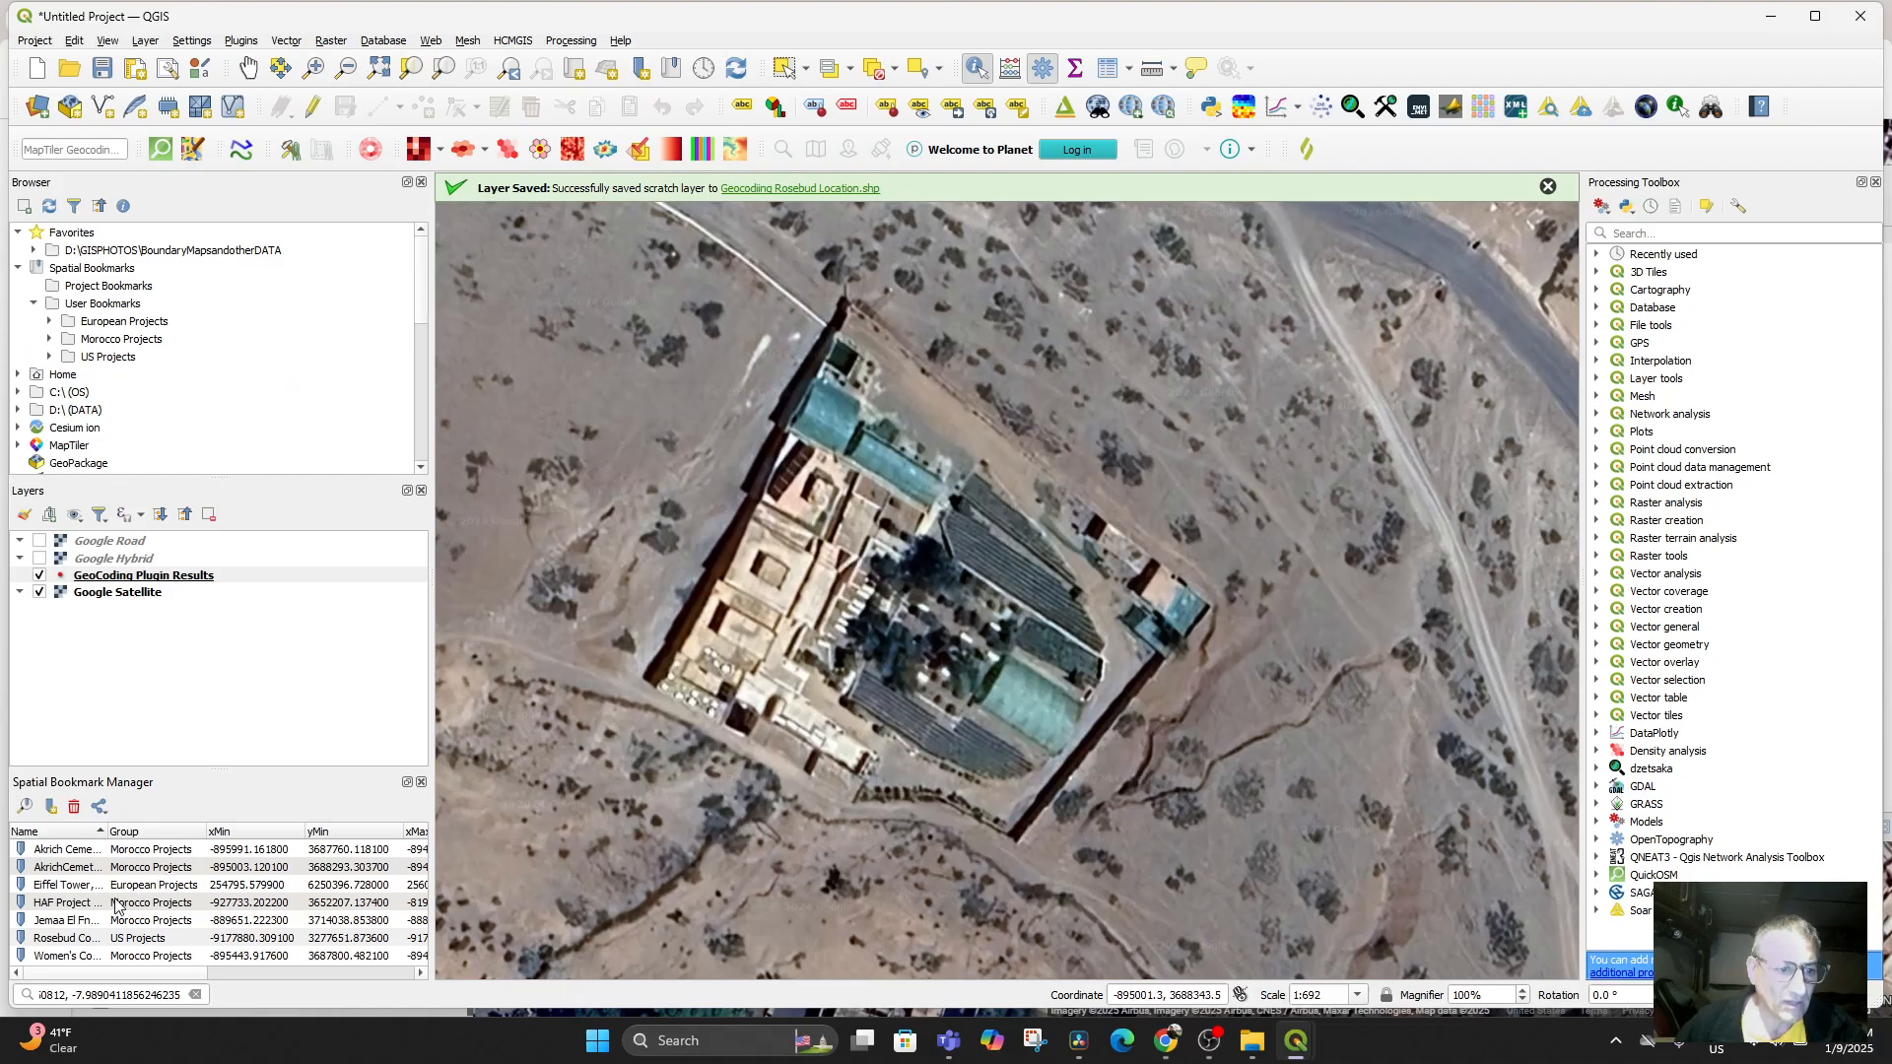
Go to the Jemaa El Fna Souk and Eiffel Tower bookmarks, and explore the Paris imagery around the tower at 1:32000
{"action": "double_click", "coordinate": [95, 921]}
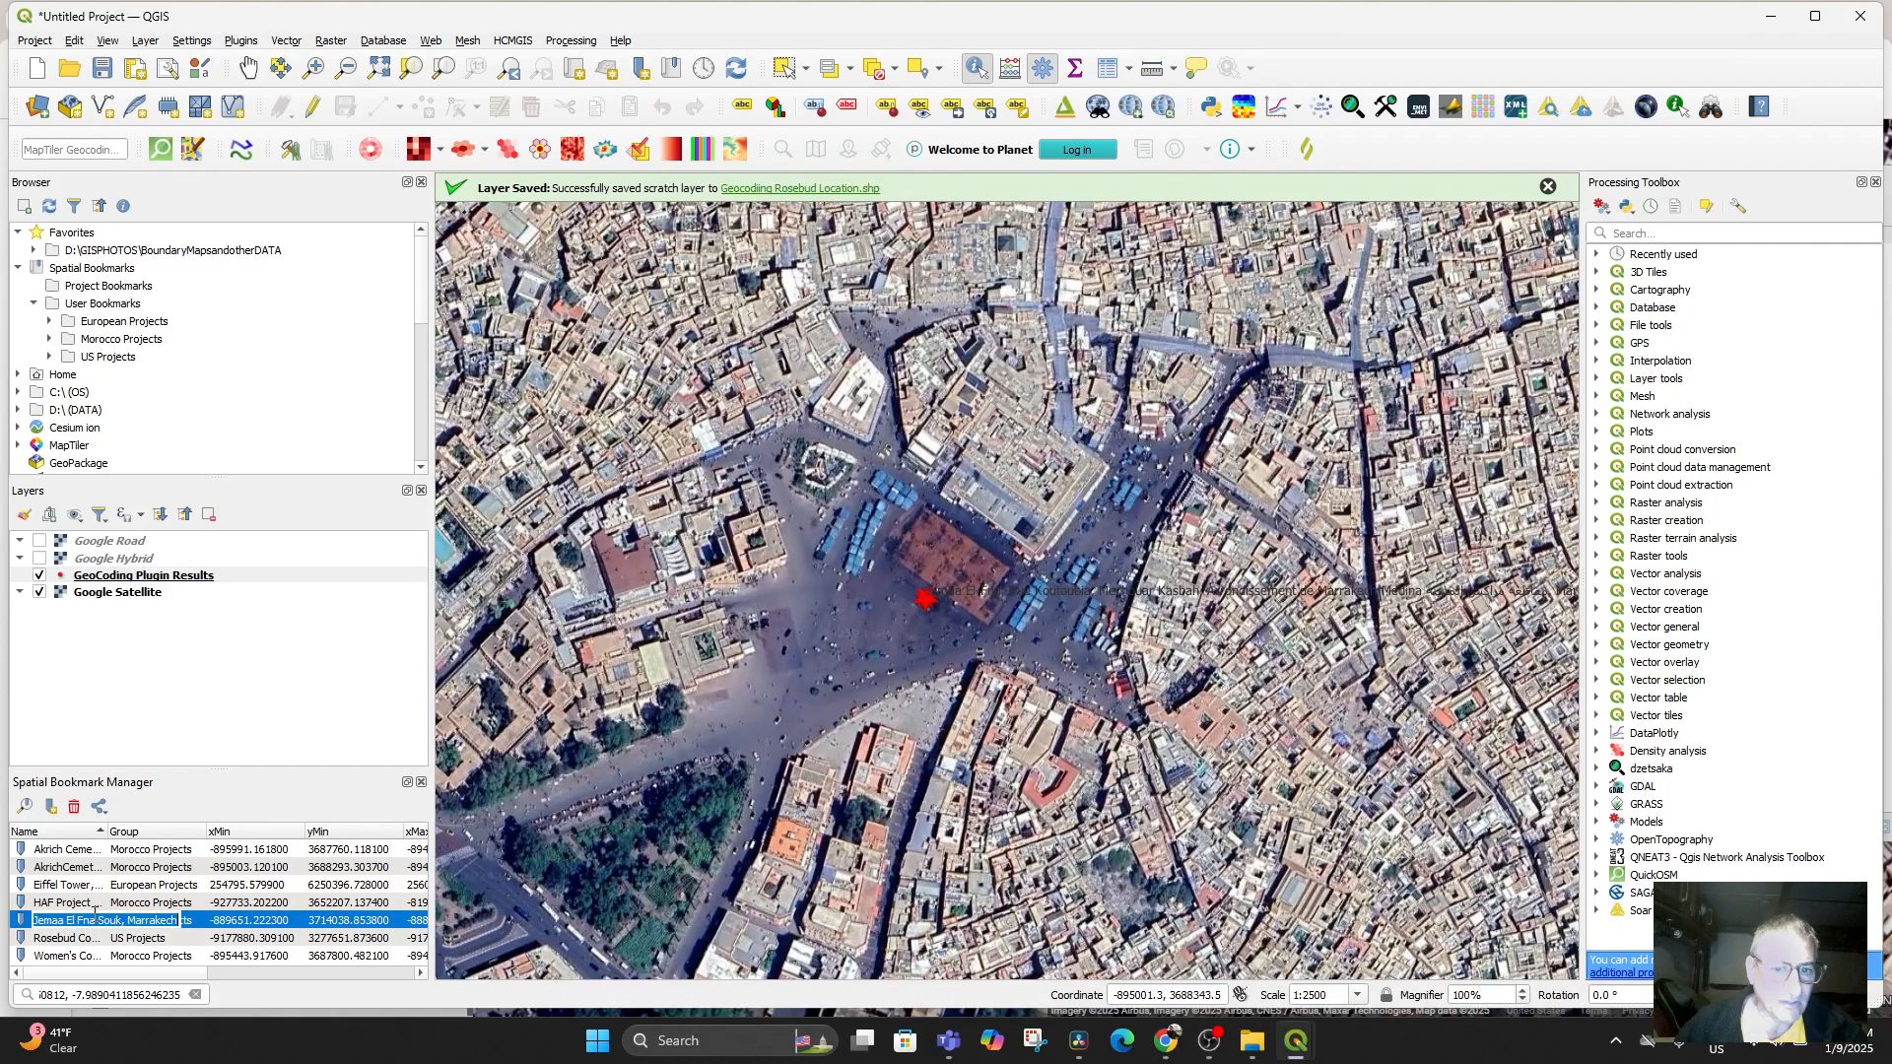
{"action": "double_click", "coordinate": [67, 885]}
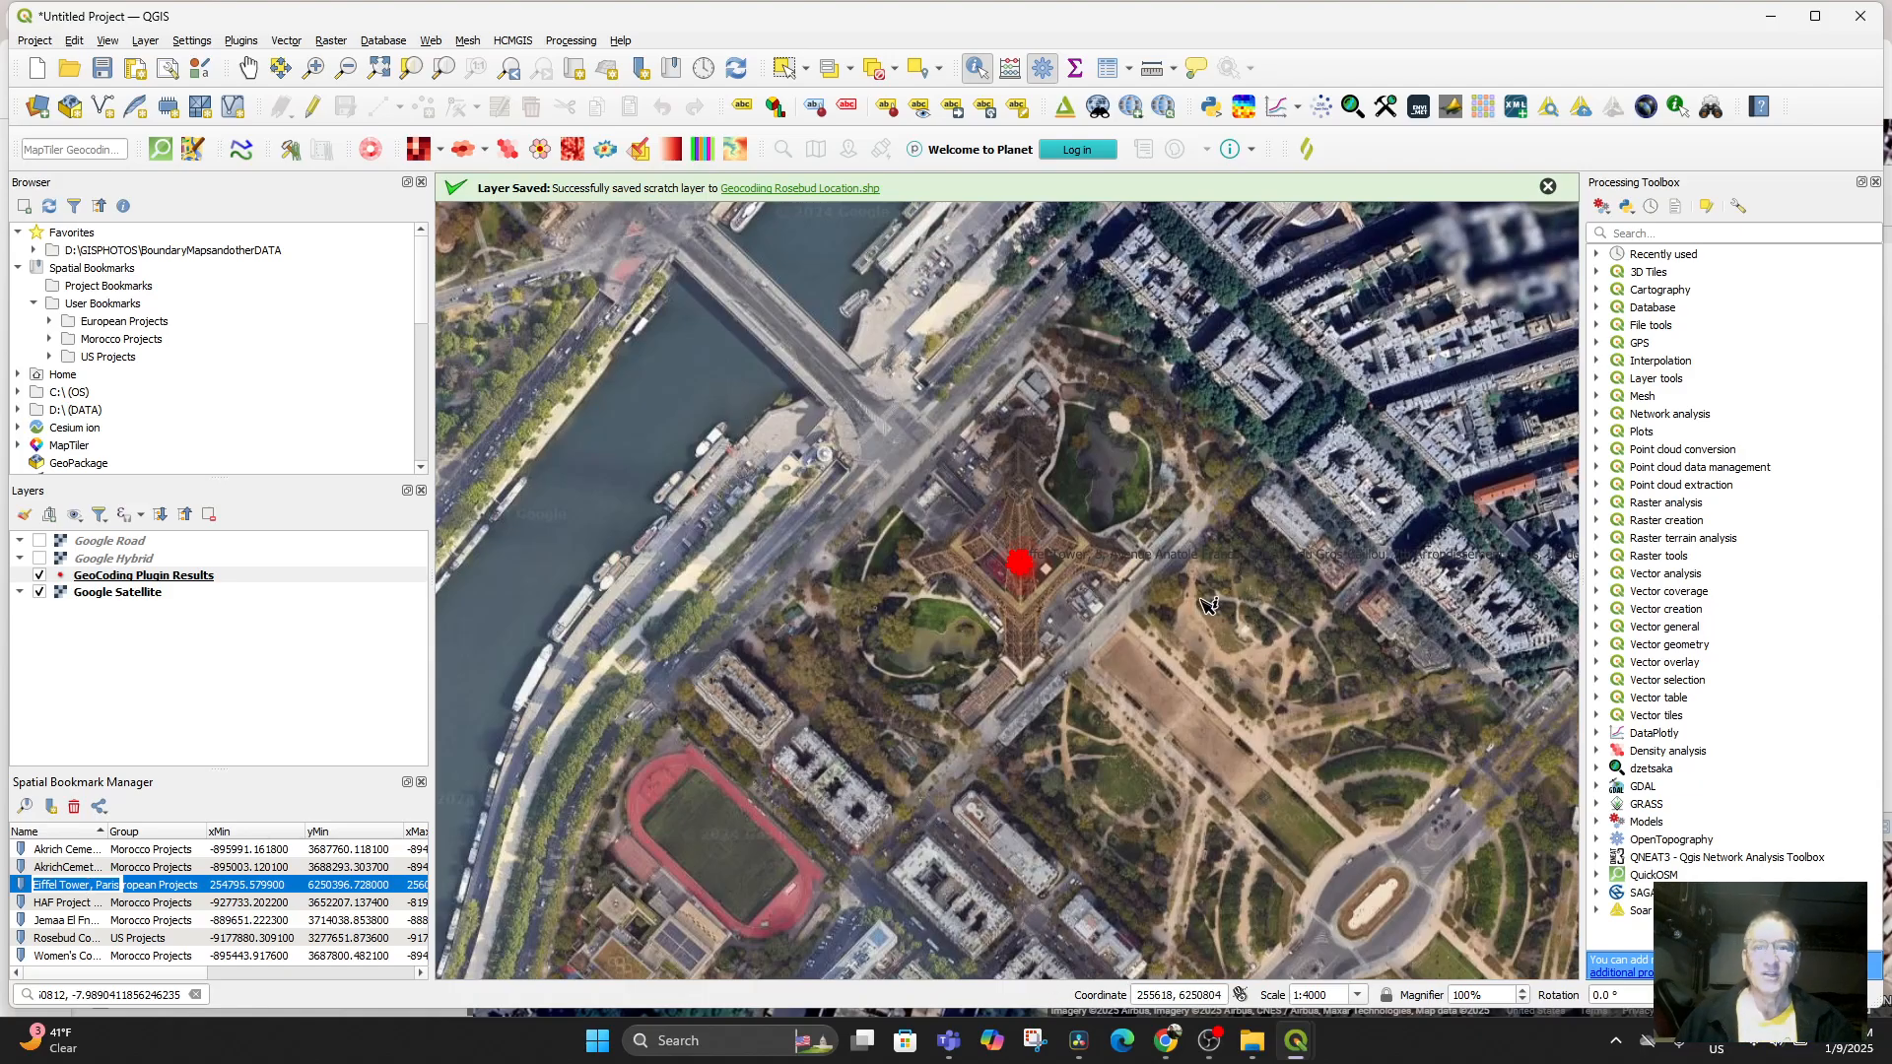
{"action": "scroll", "coordinate": [1202, 606], "scroll_direction": "down", "scroll_amount": 5}
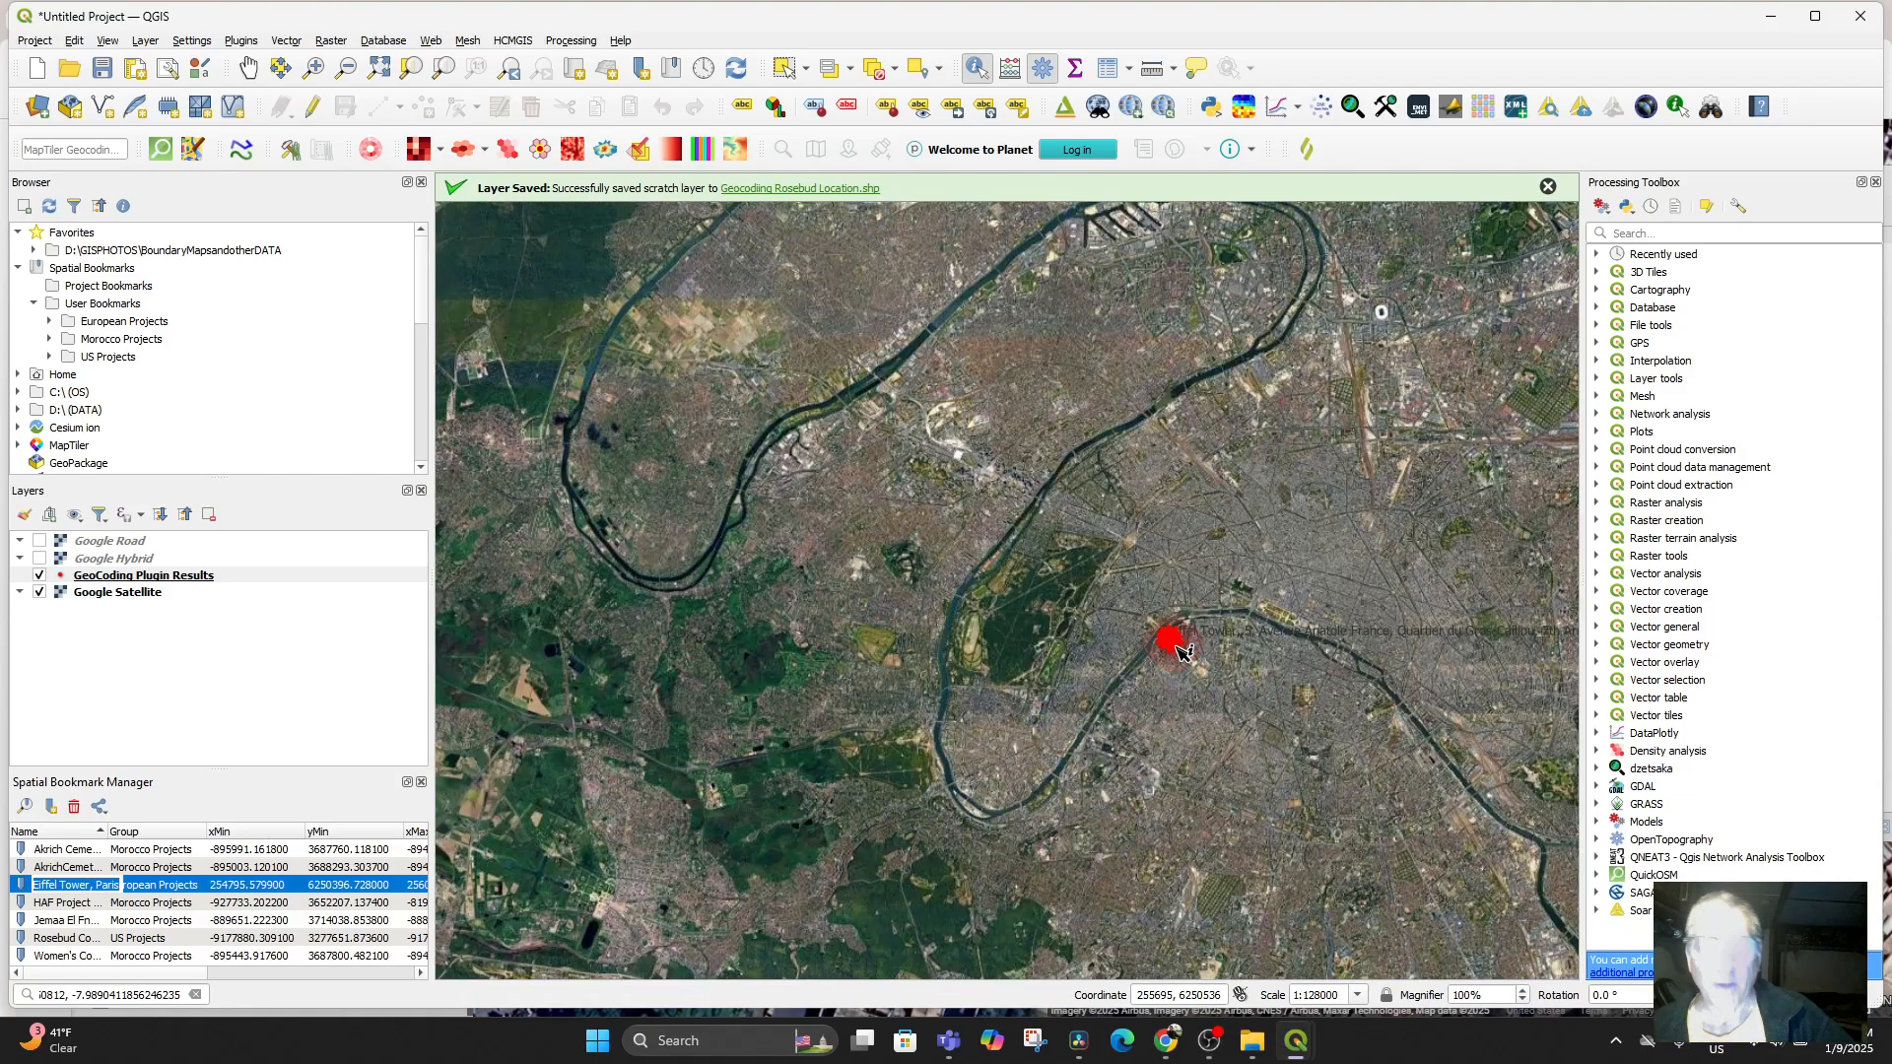
{"action": "scroll", "coordinate": [1177, 648], "scroll_direction": "down", "scroll_amount": 1}
{"action": "scroll", "coordinate": [1098, 670], "scroll_direction": "up", "scroll_amount": 3}
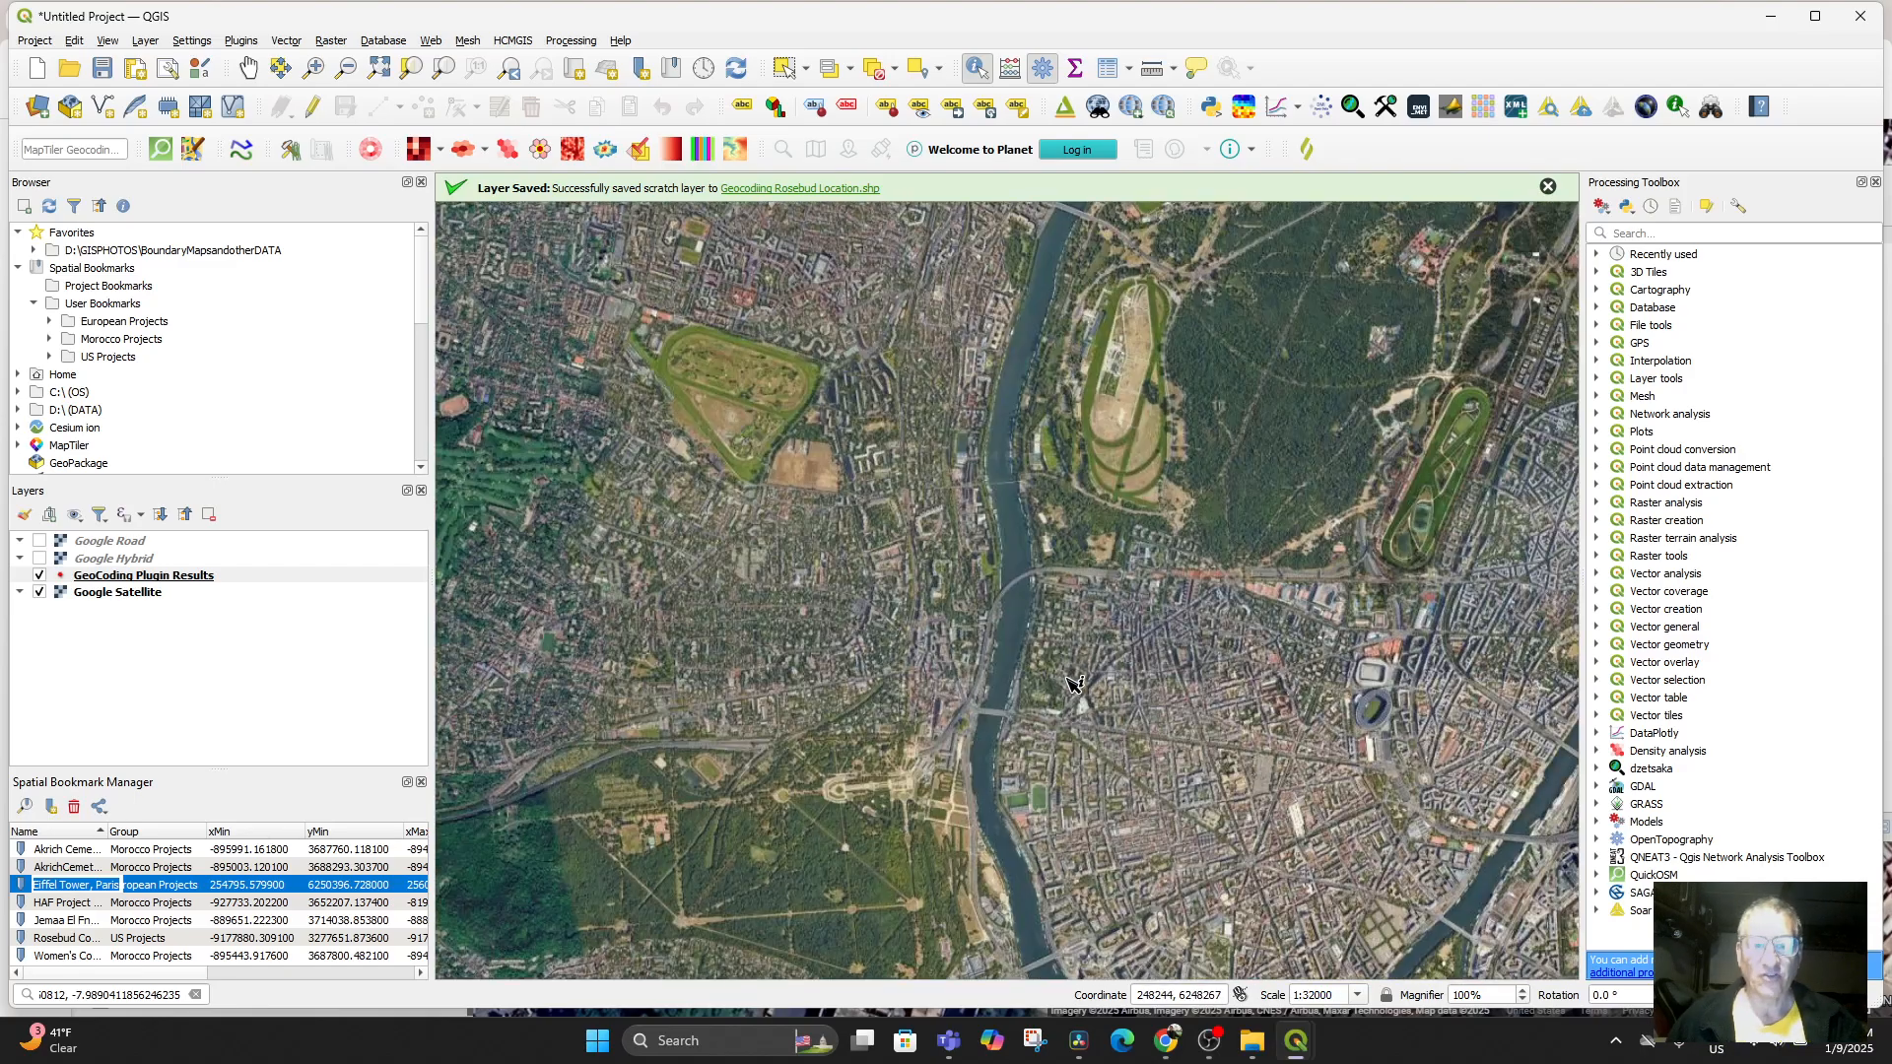
{"action": "left_click_drag", "start_coordinate": [1292, 631], "coordinate": [876, 793]}
{"action": "scroll", "coordinate": [994, 673], "scroll_direction": "down", "scroll_amount": 2}
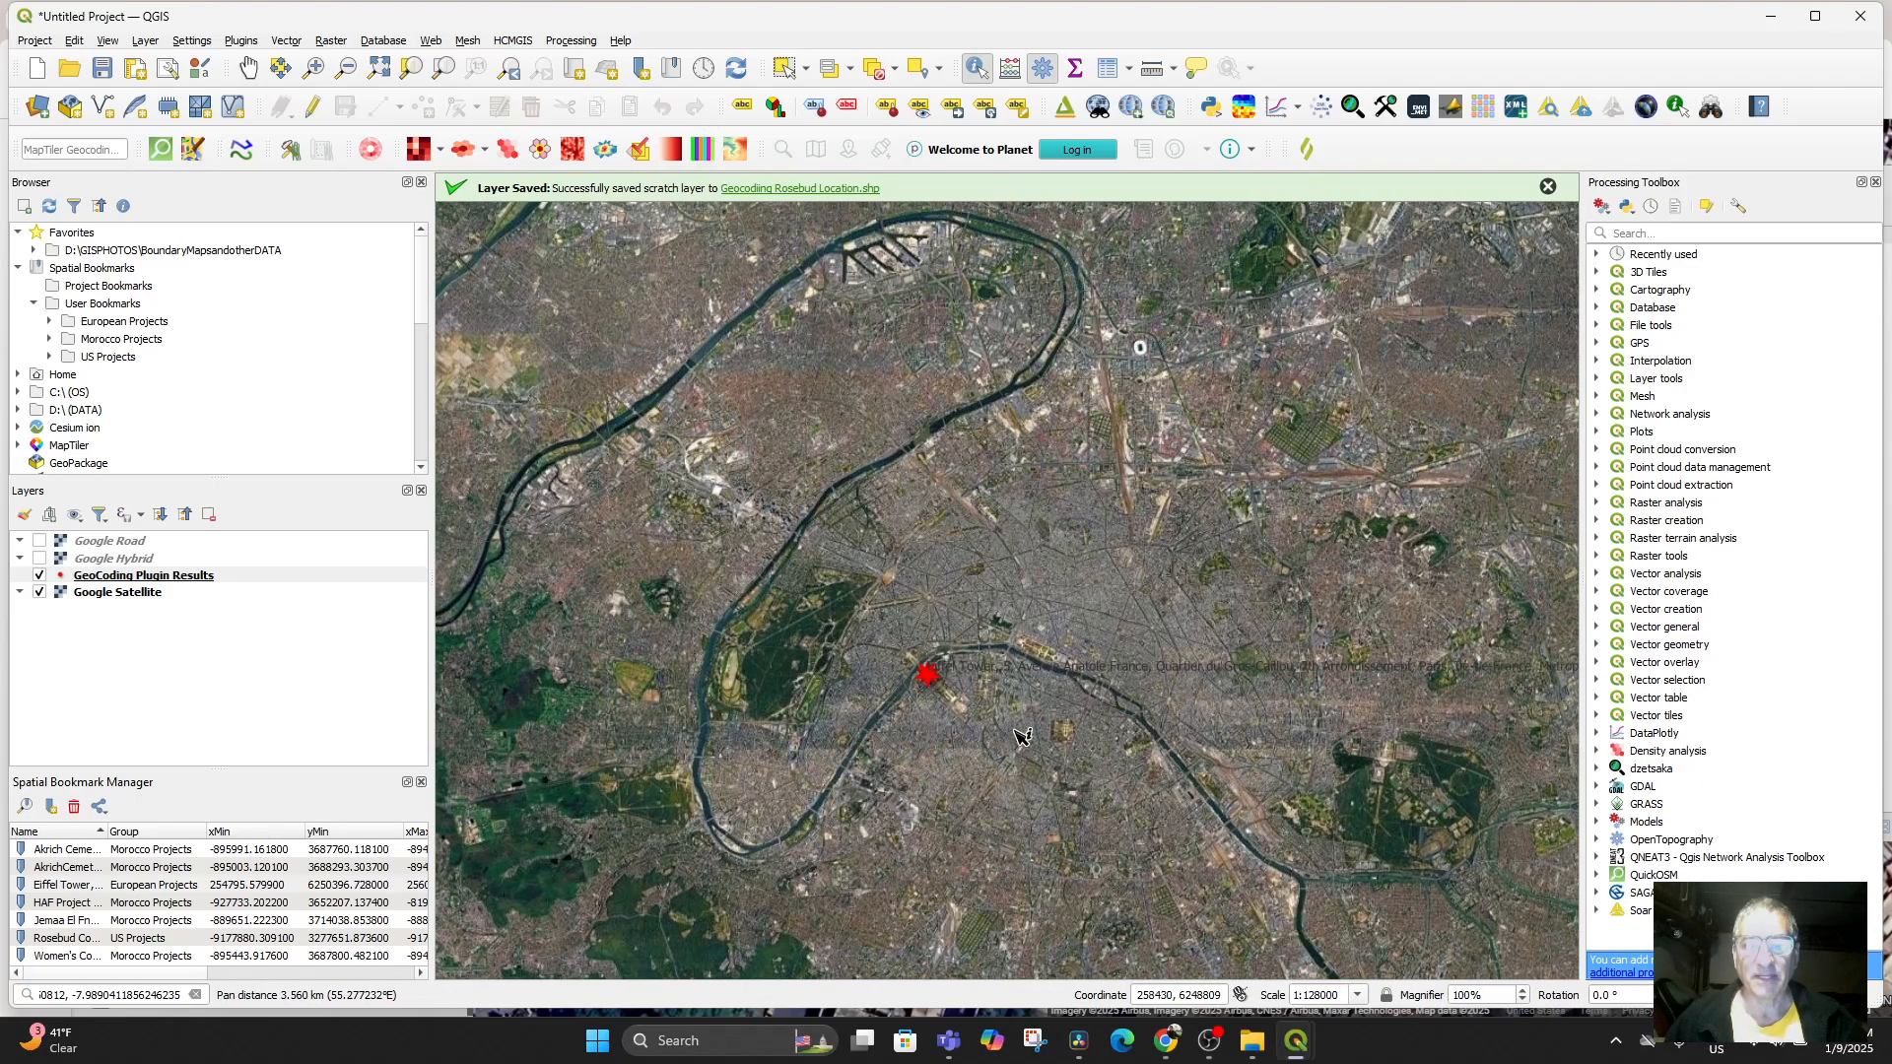
{"action": "scroll", "coordinate": [1020, 729], "scroll_direction": "up", "scroll_amount": 2}
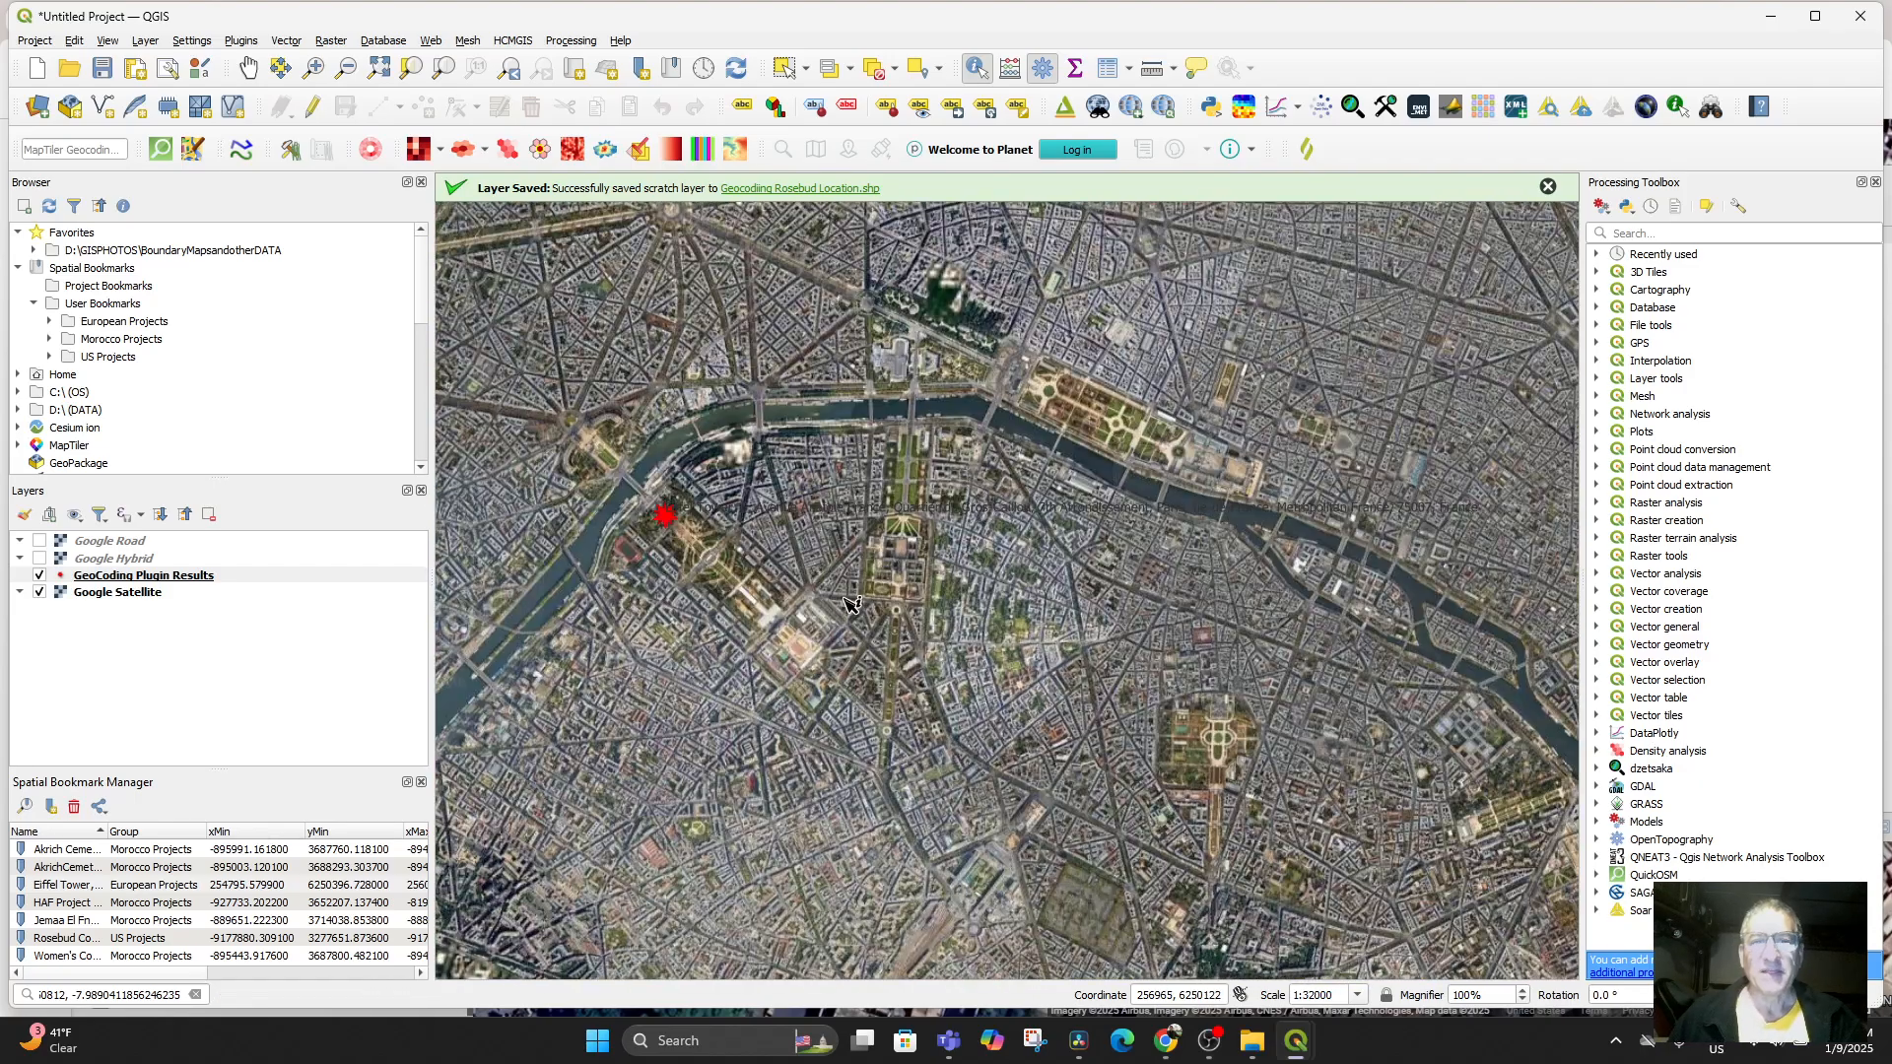
Open the plugin manager and search all plugins for mmqgis using the text "MMq"
{"action": "left_click", "coordinate": [235, 44]}
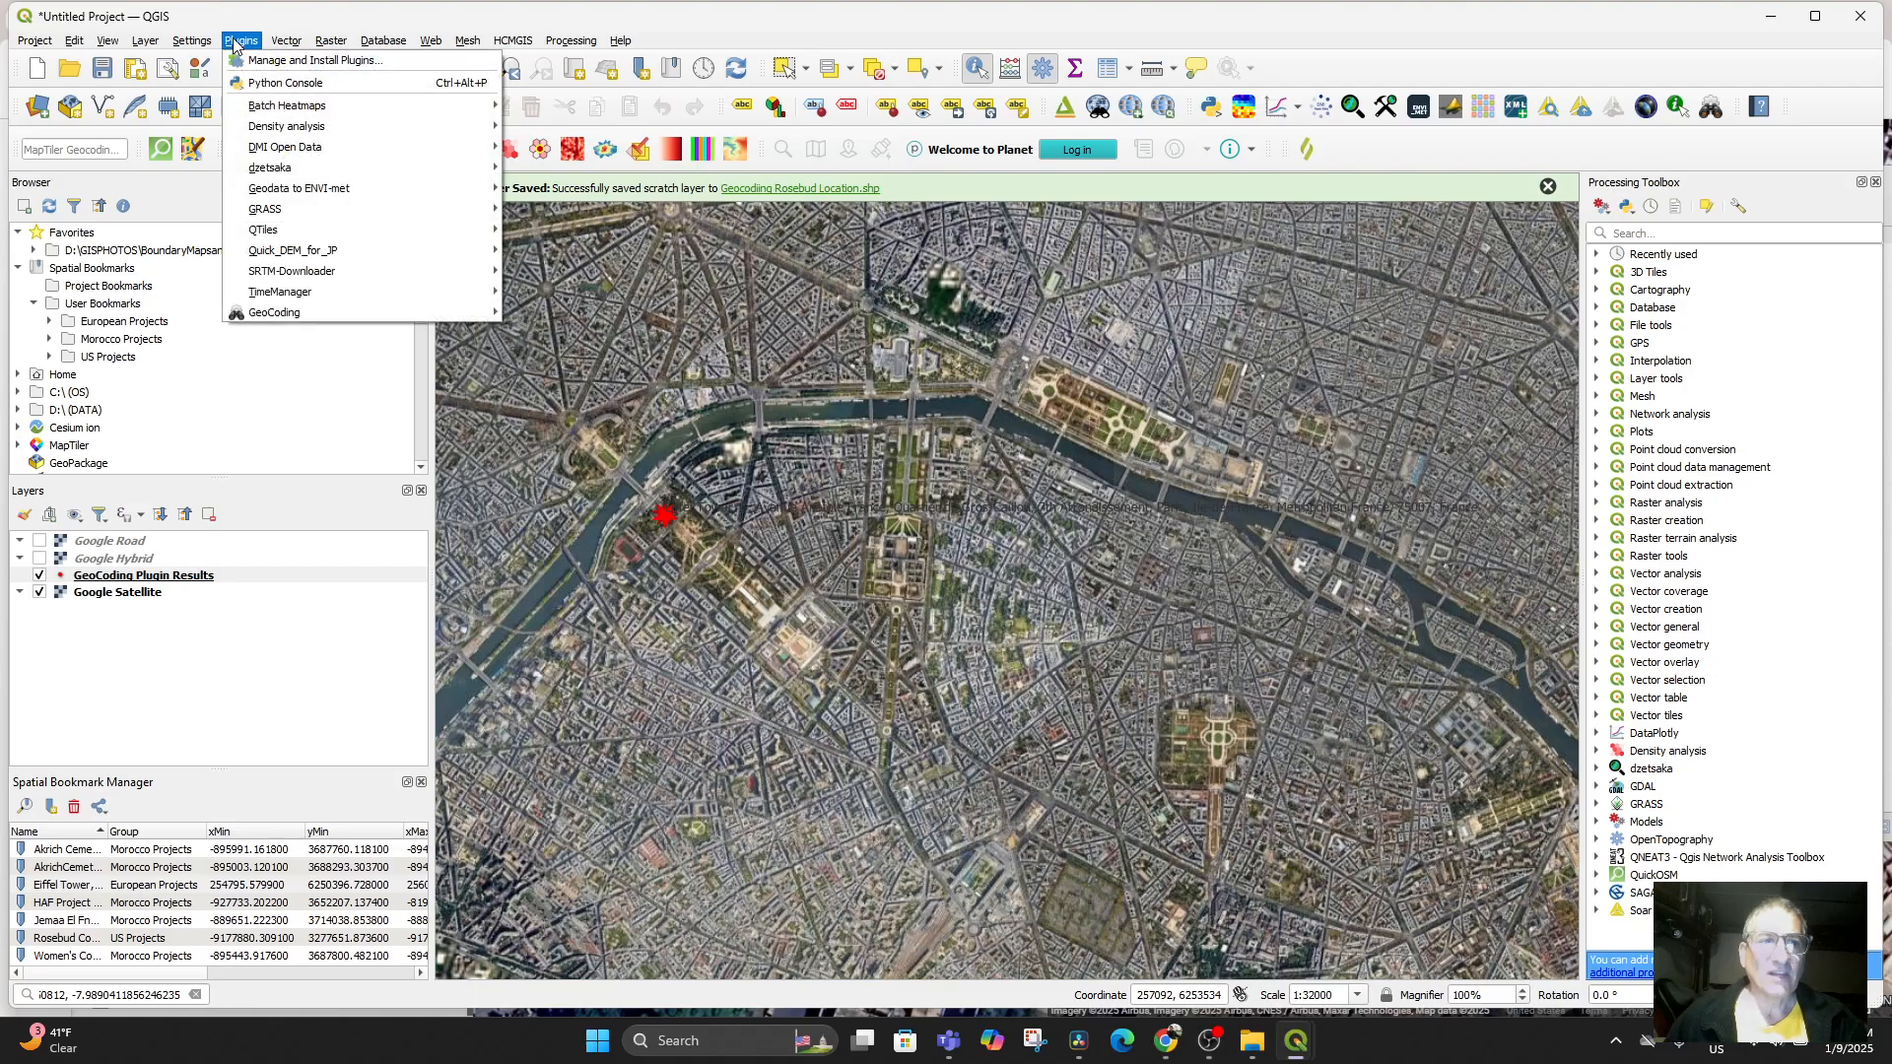
{"action": "left_click", "coordinate": [268, 59]}
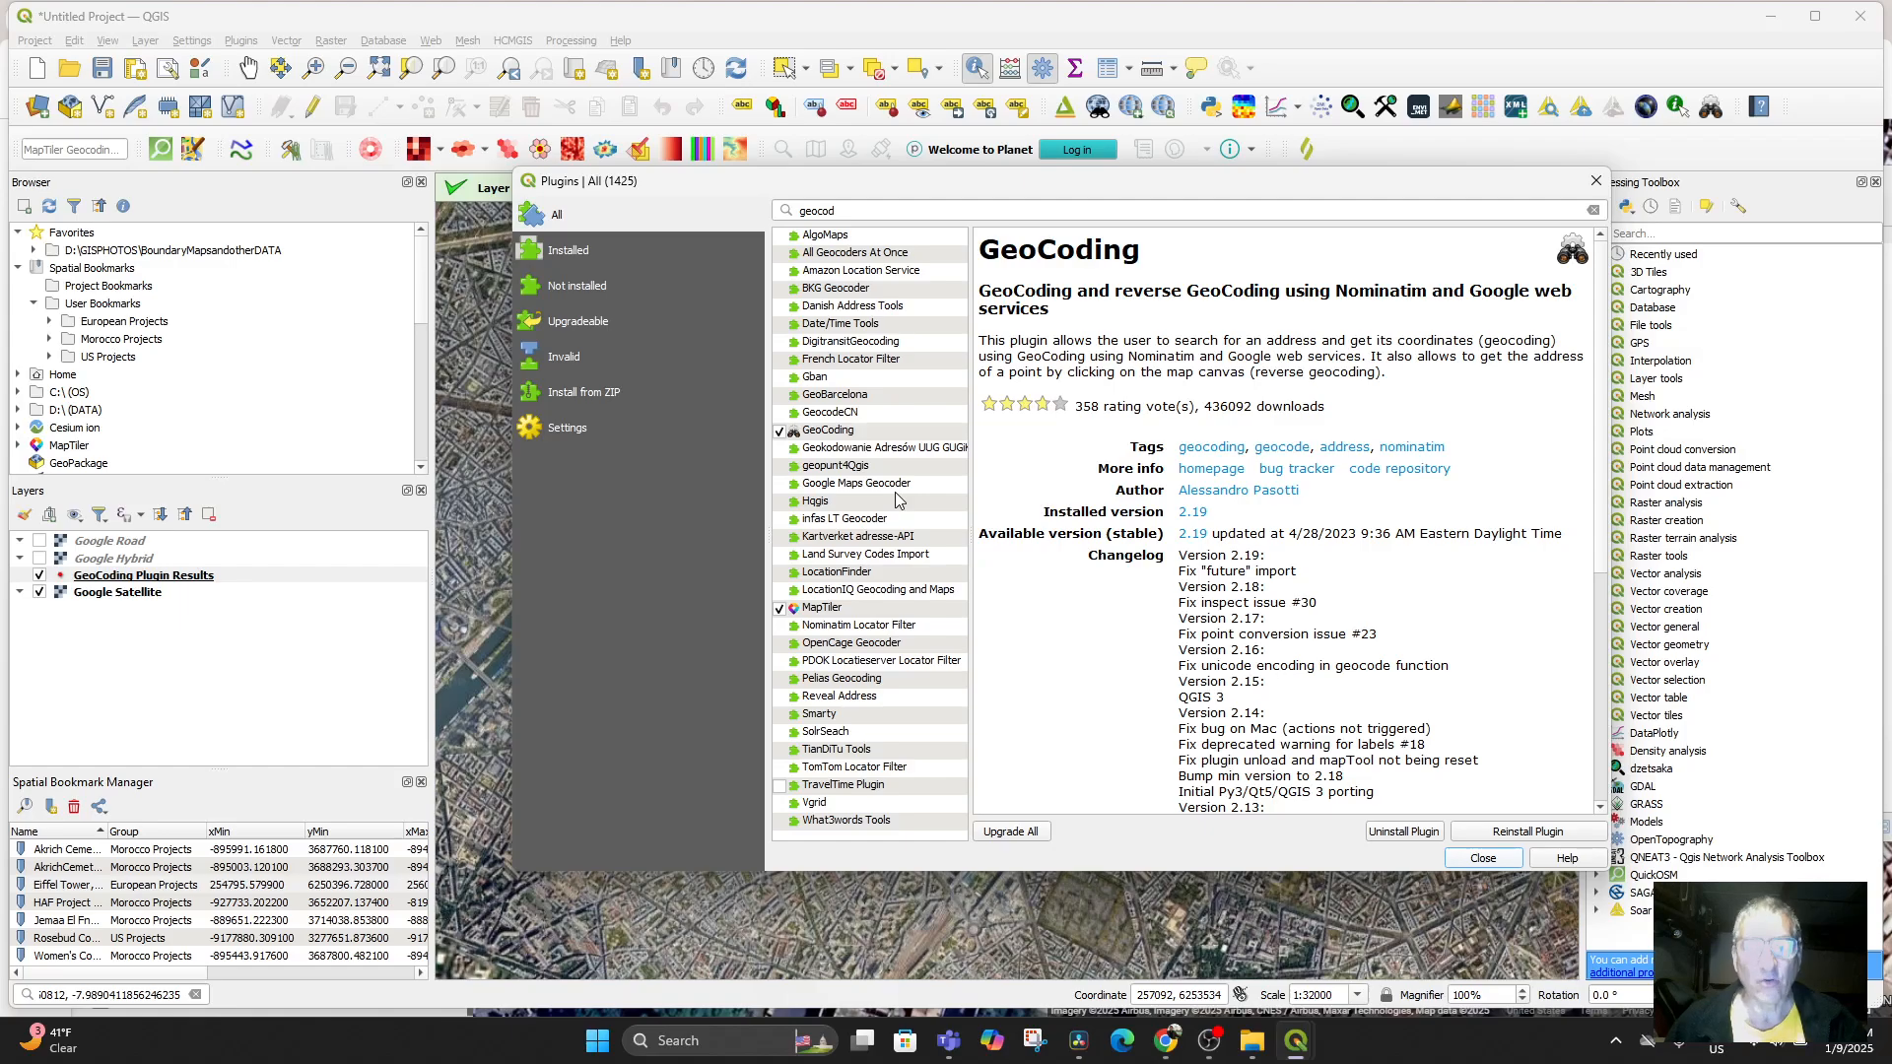
{"action": "double_click", "coordinate": [788, 213]}
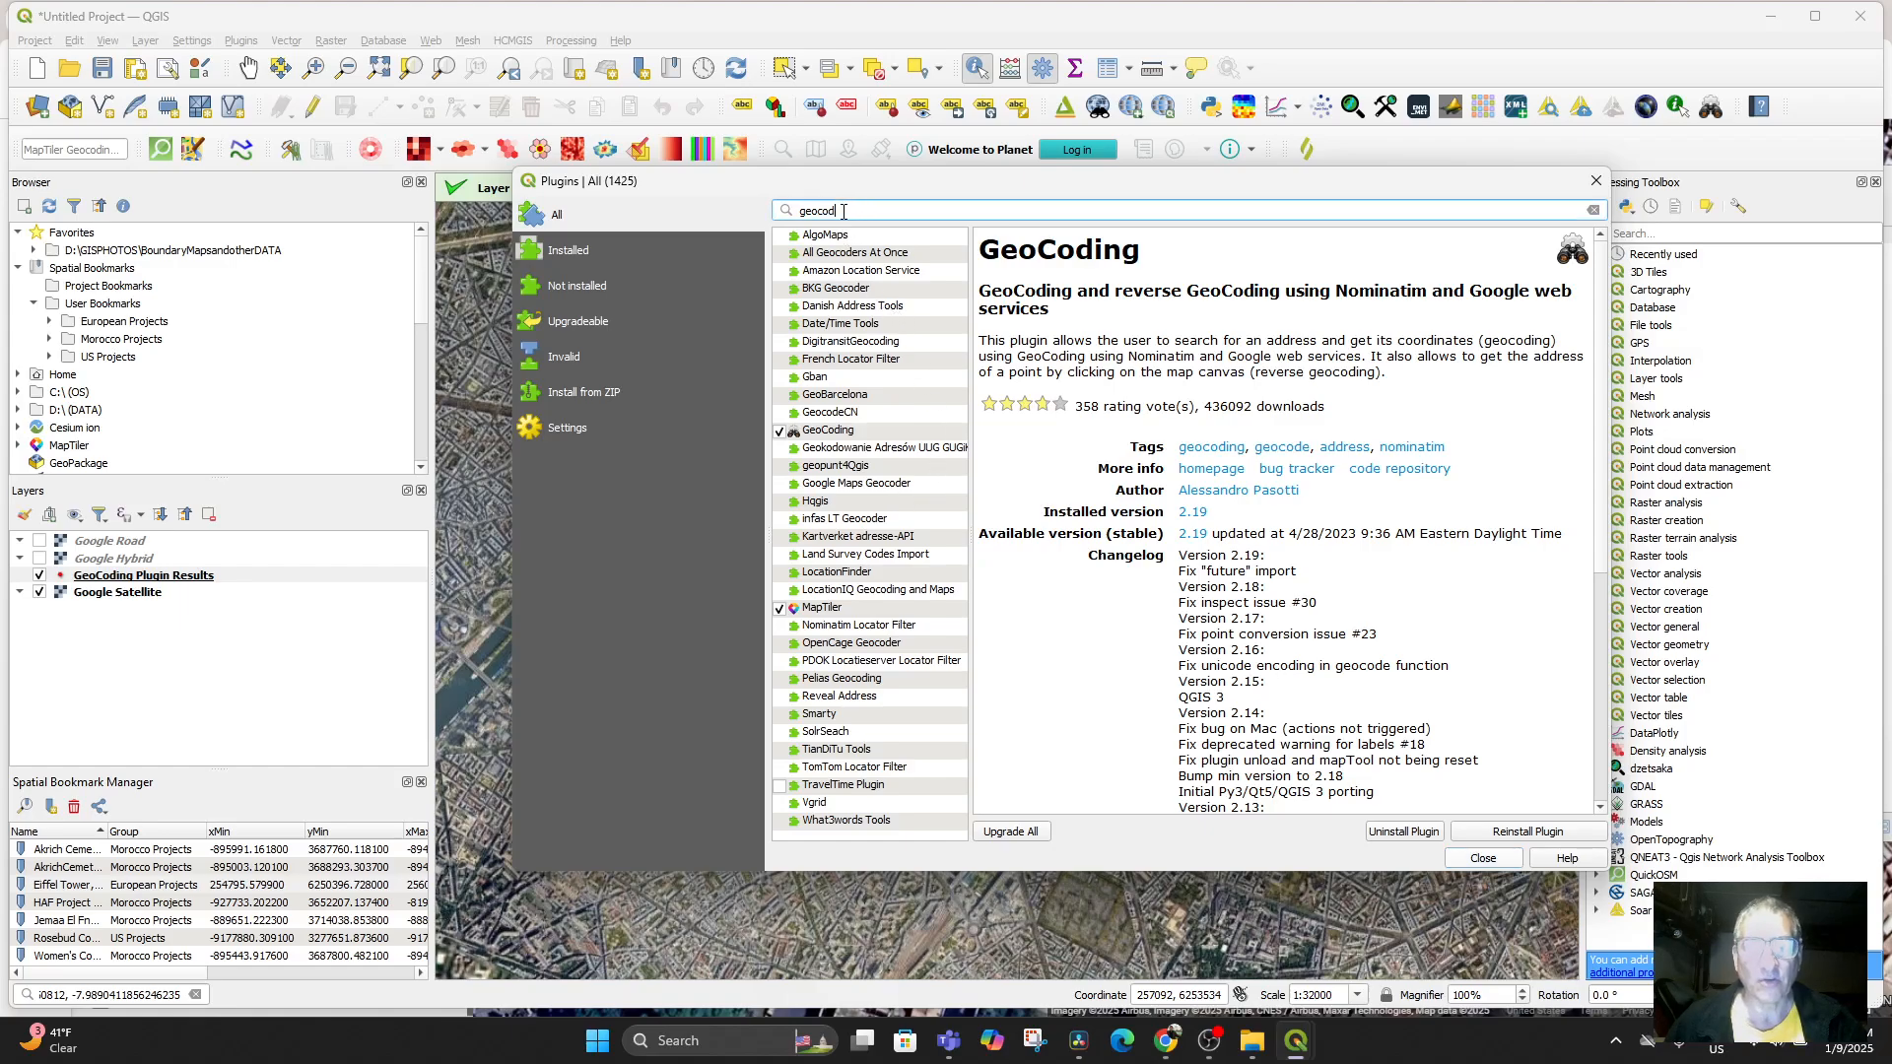
{"action": "type", "text": "MMQ"}
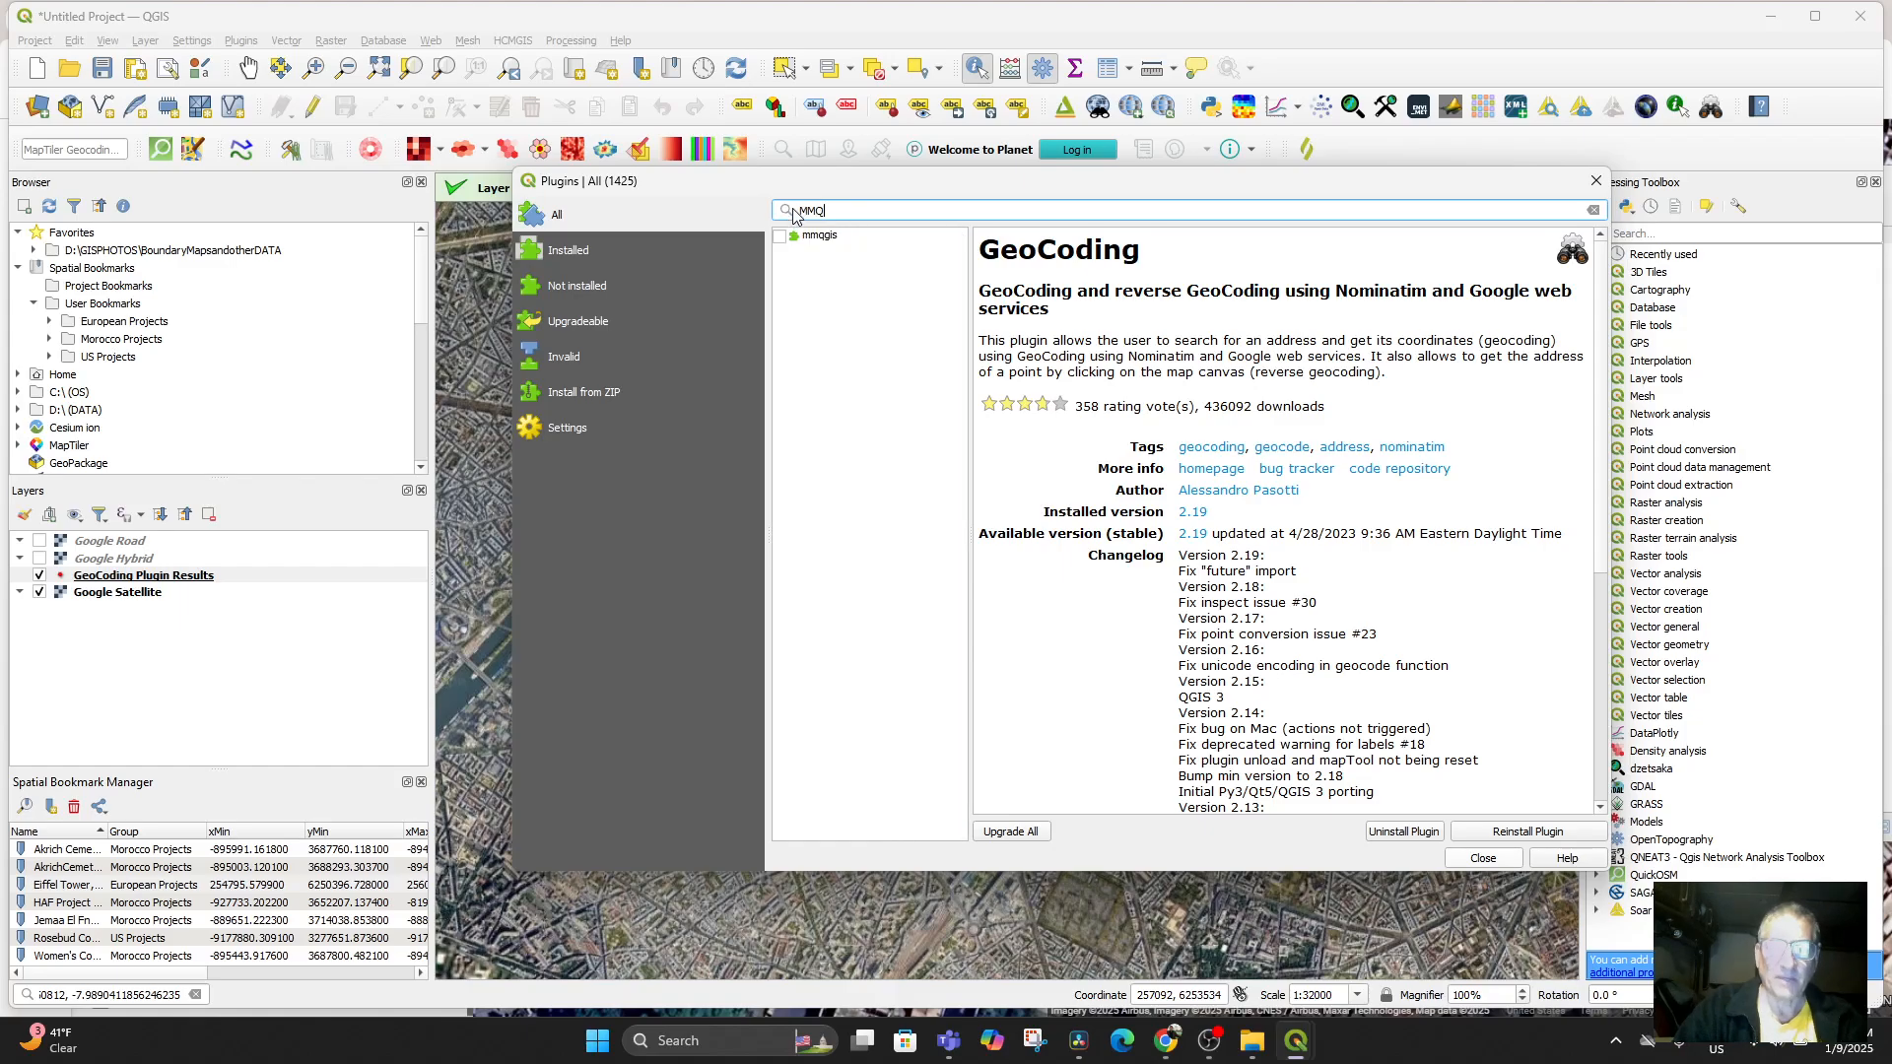
{"action": "type", "text": "IS"}
{"action": "key", "text": "BackSpace"}
{"action": "key", "text": "BackSpace"}
{"action": "key", "text": "BackSpace"}
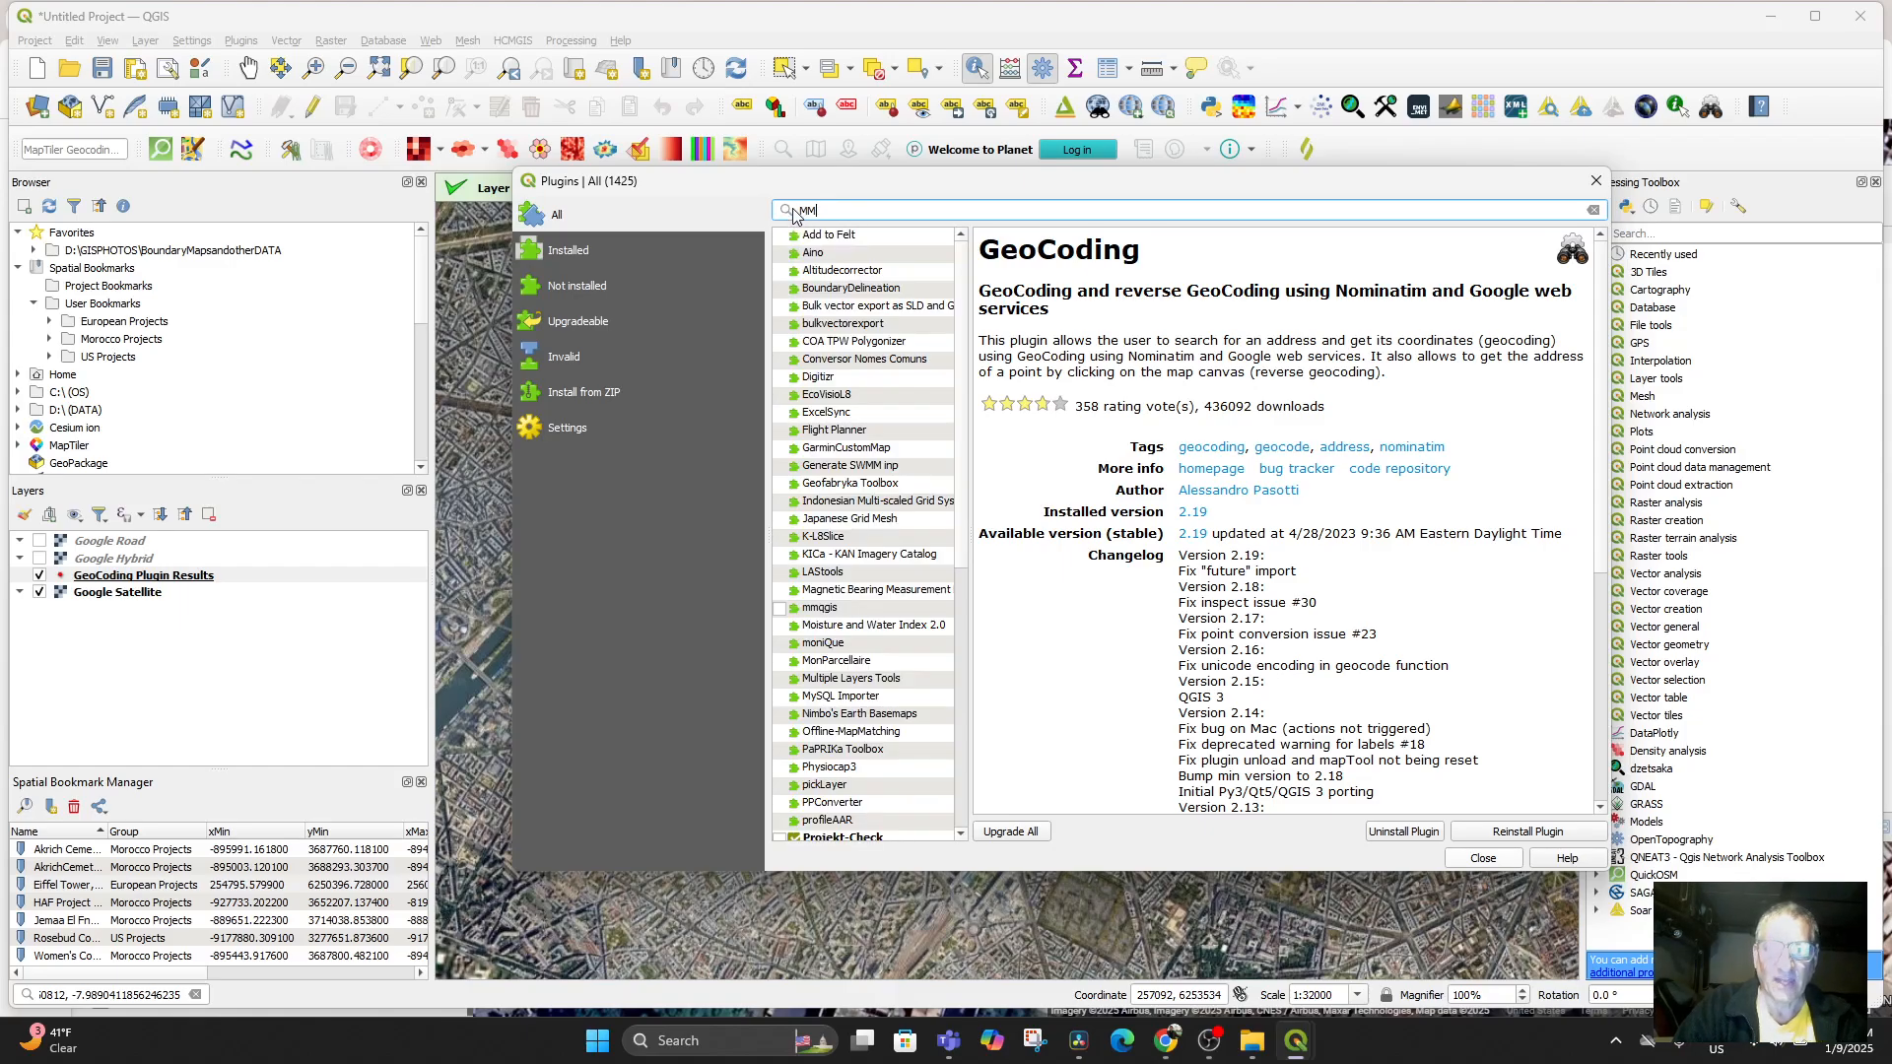
{"action": "type", "text": "GI"}
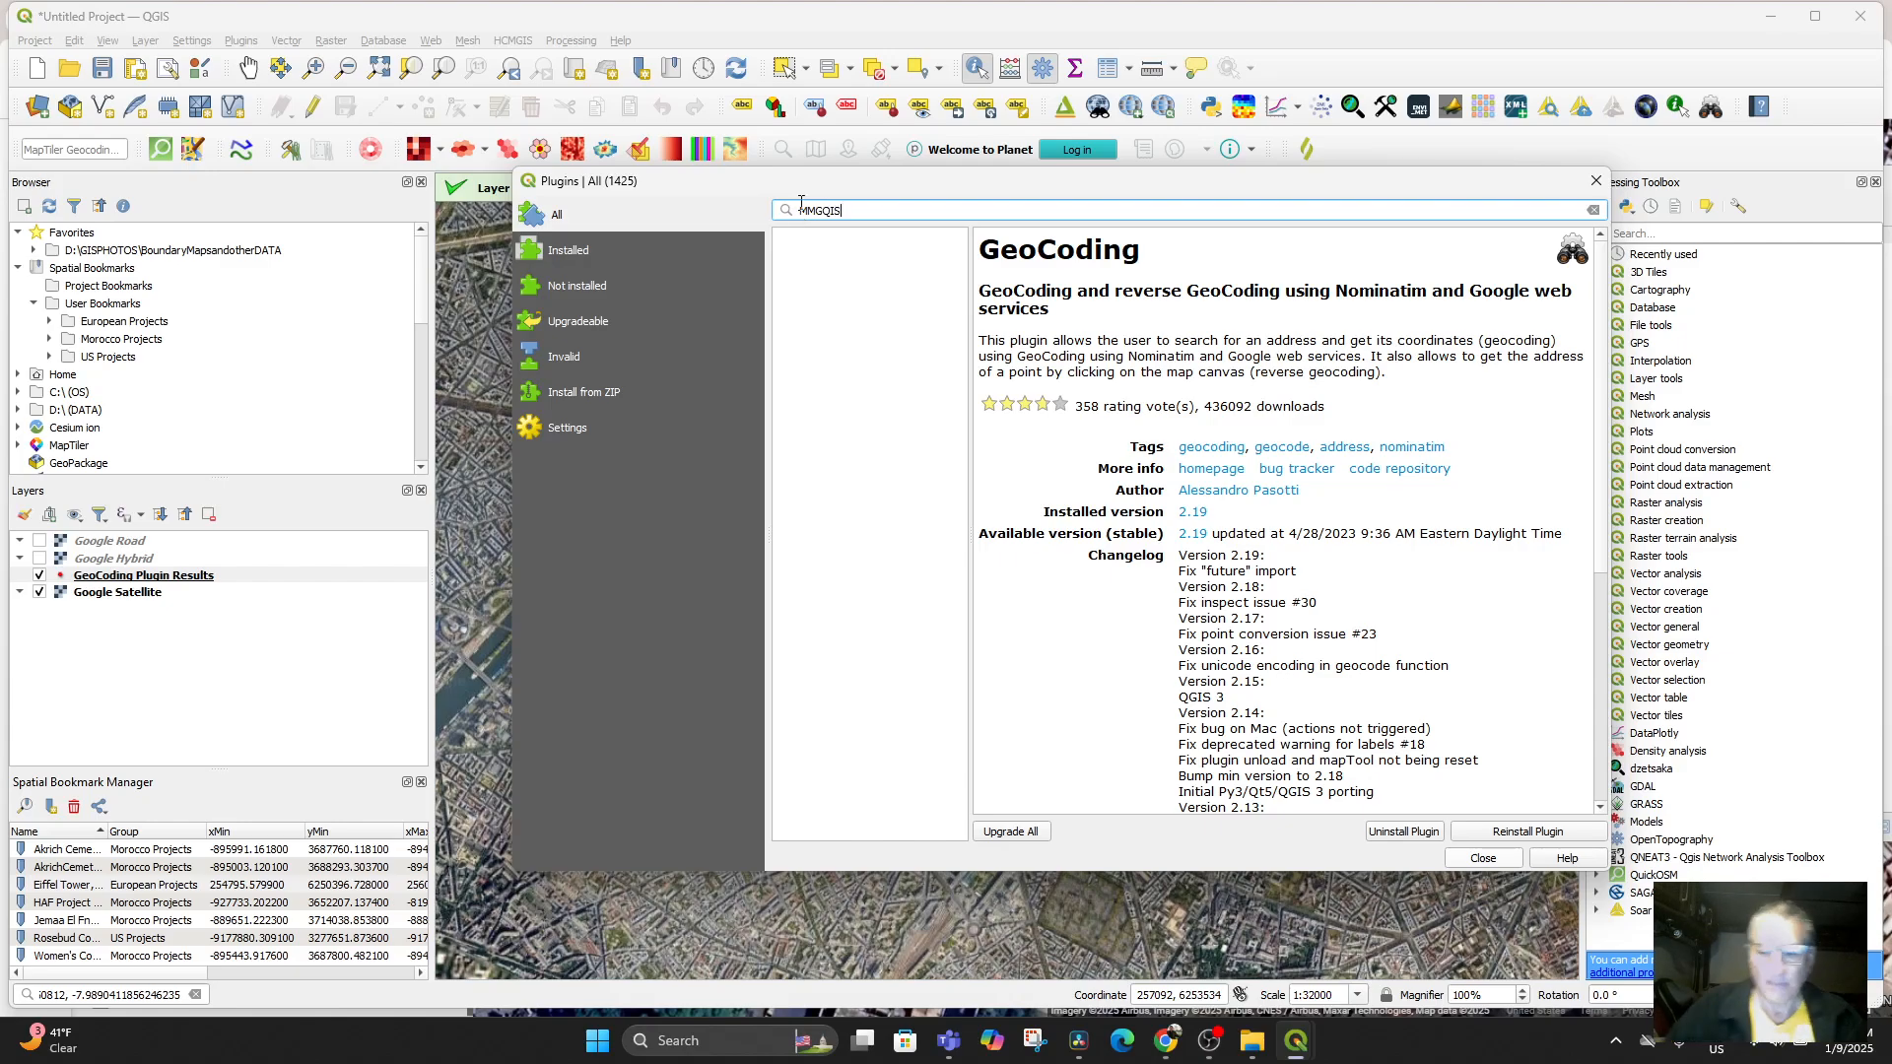
{"action": "key", "text": "BackSpace"}
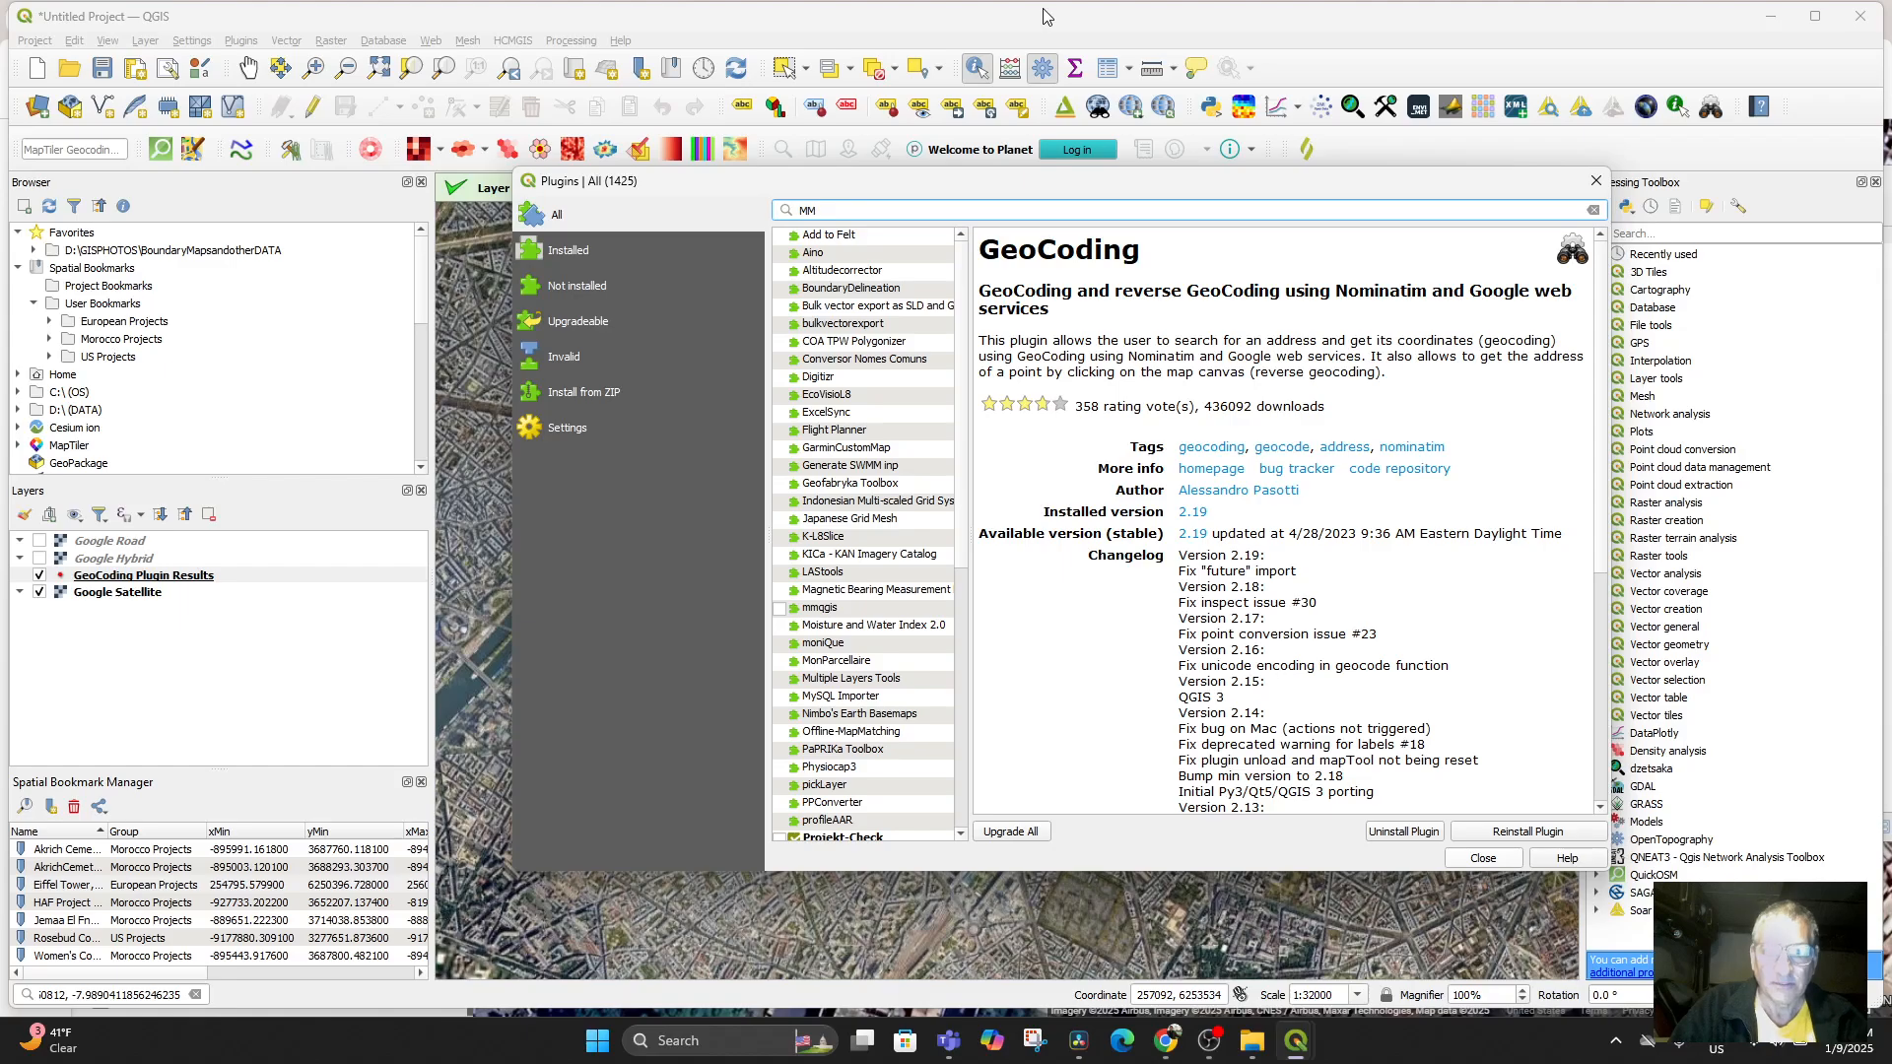
{"action": "type", "text": "q"}
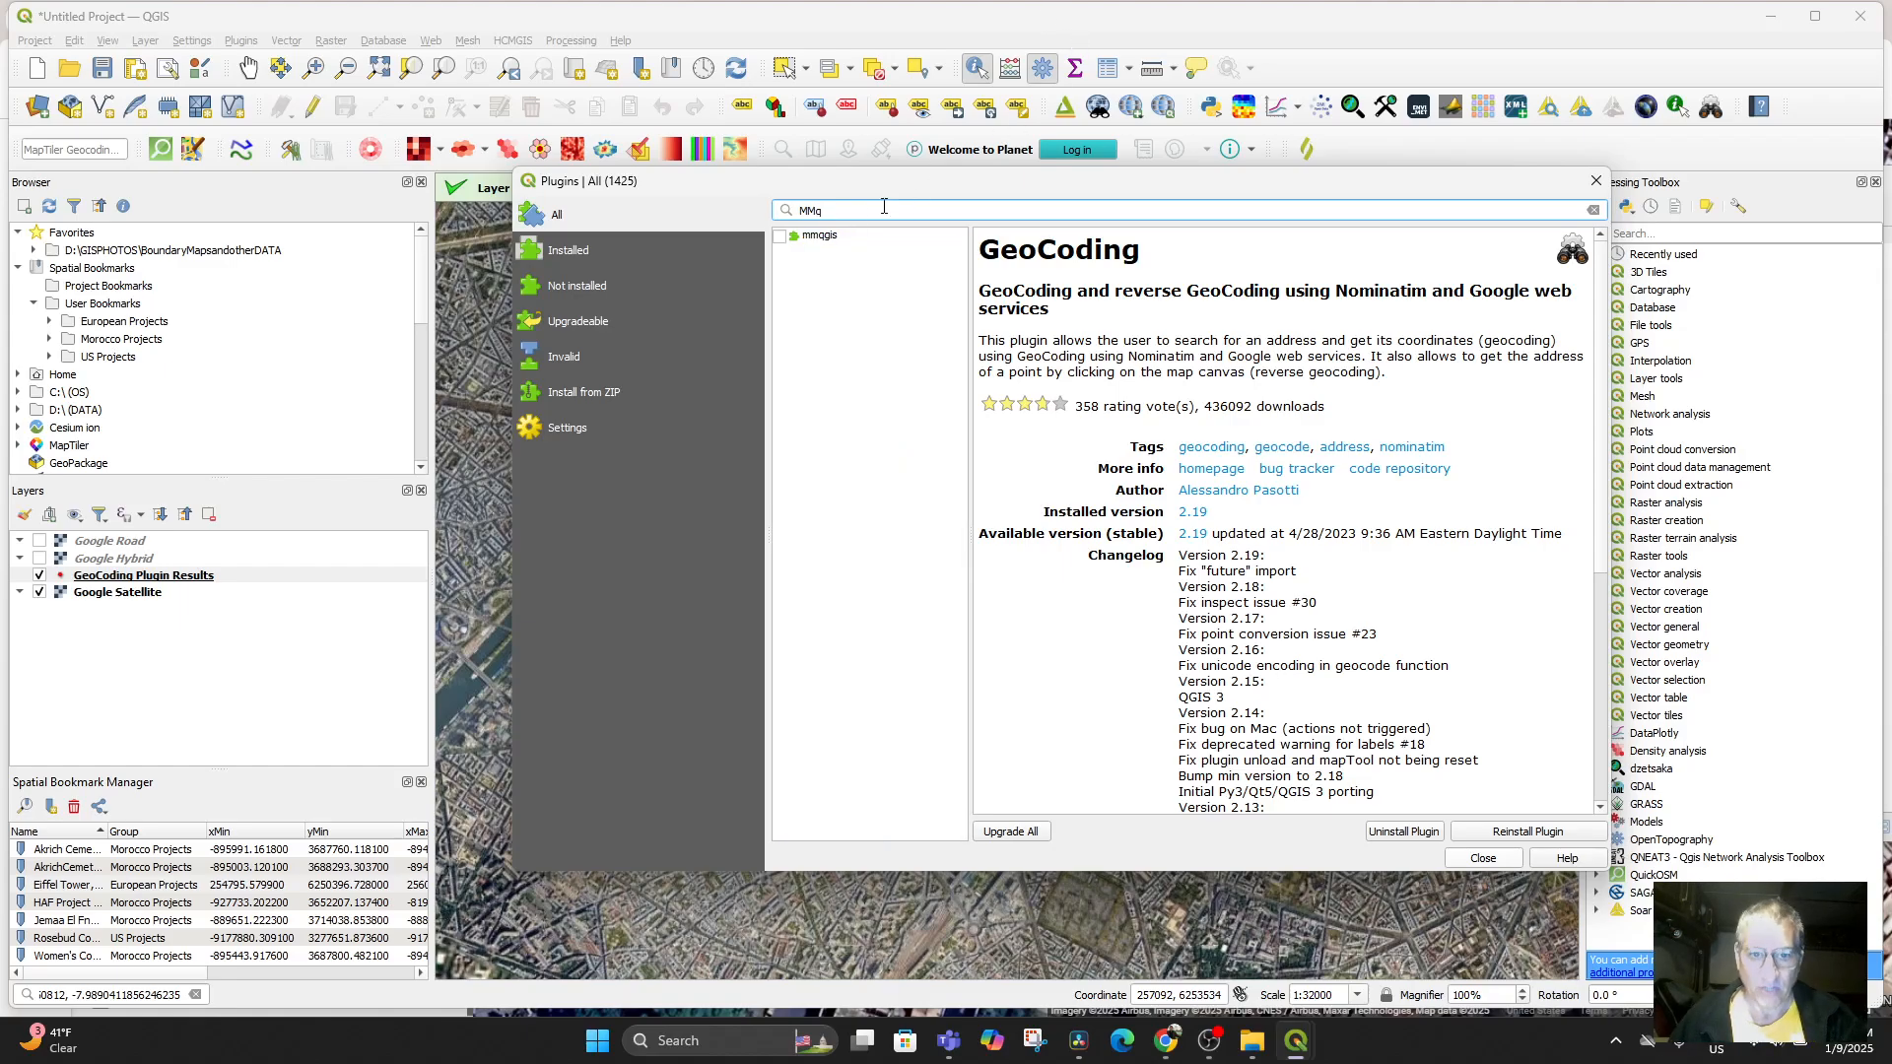
Enable and reinstall the mmqgis plugin, and leave the plugin manager
{"action": "left_click", "coordinate": [828, 241]}
{"action": "left_click", "coordinate": [780, 236]}
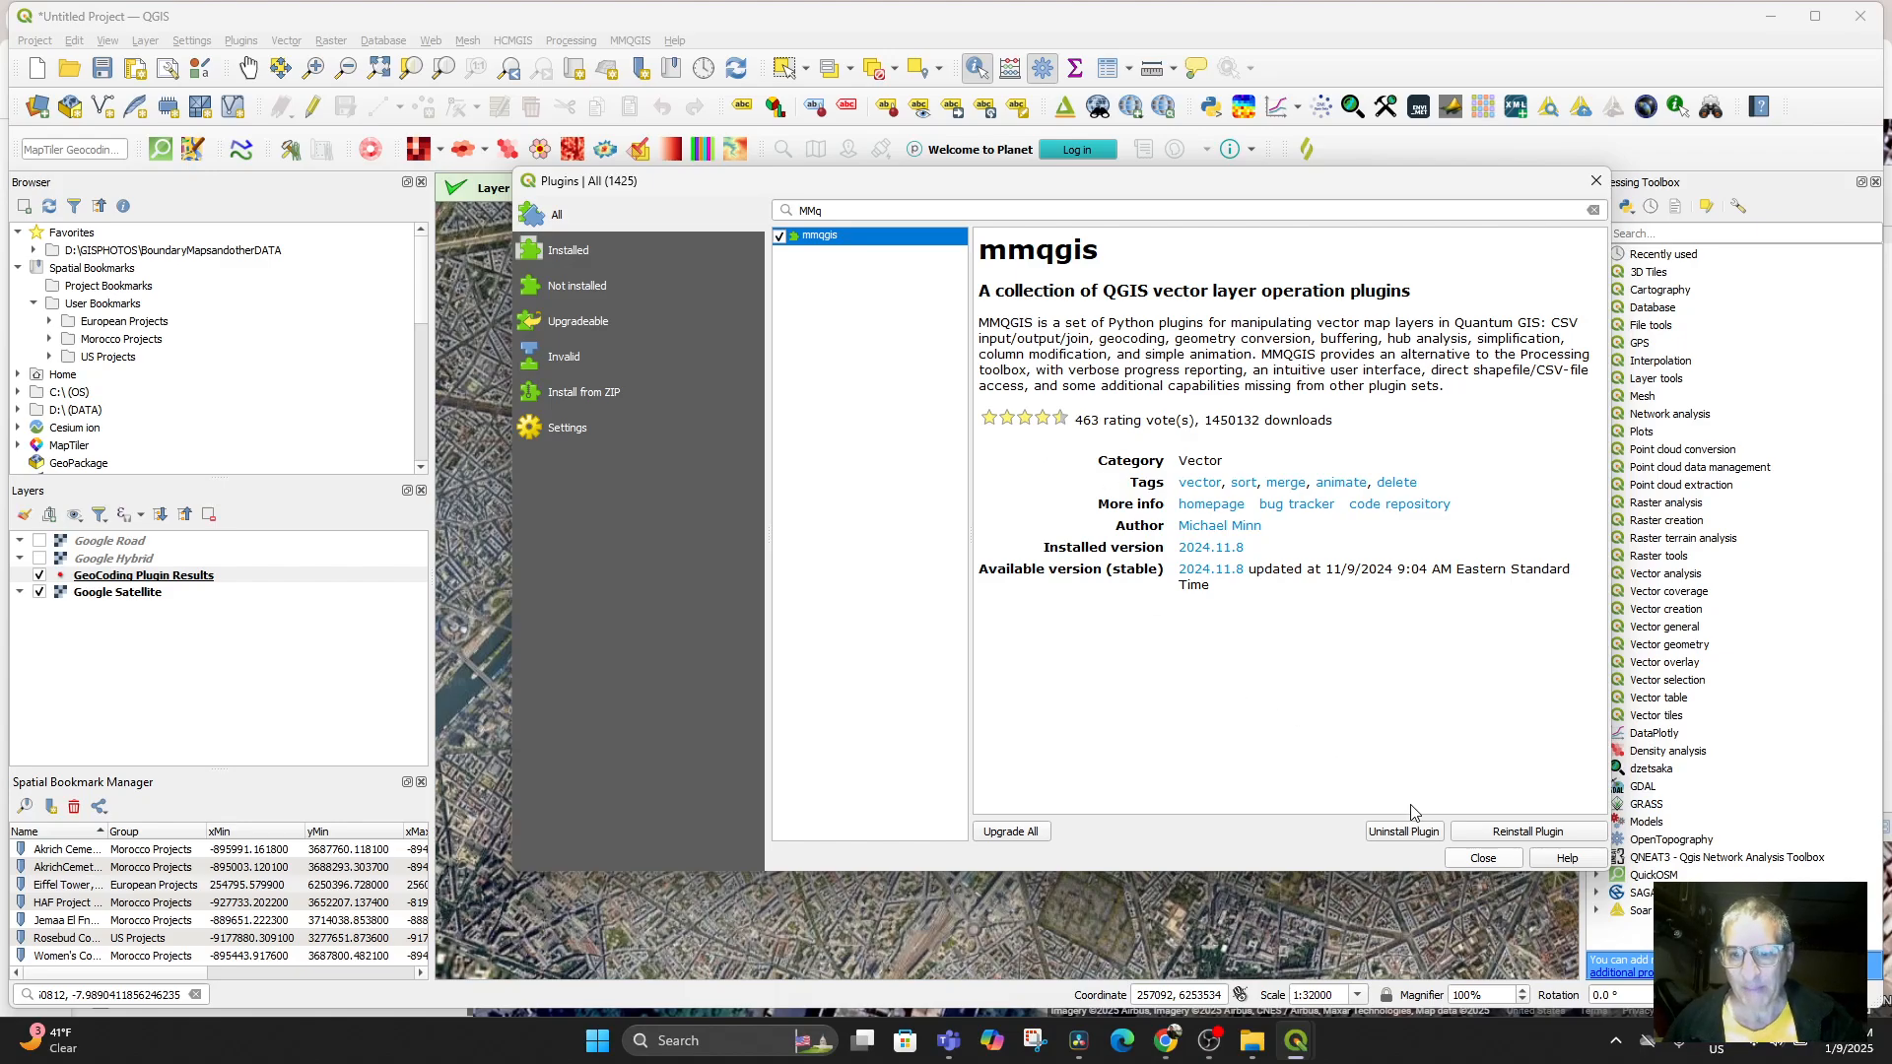
{"action": "left_click", "coordinate": [1513, 837]}
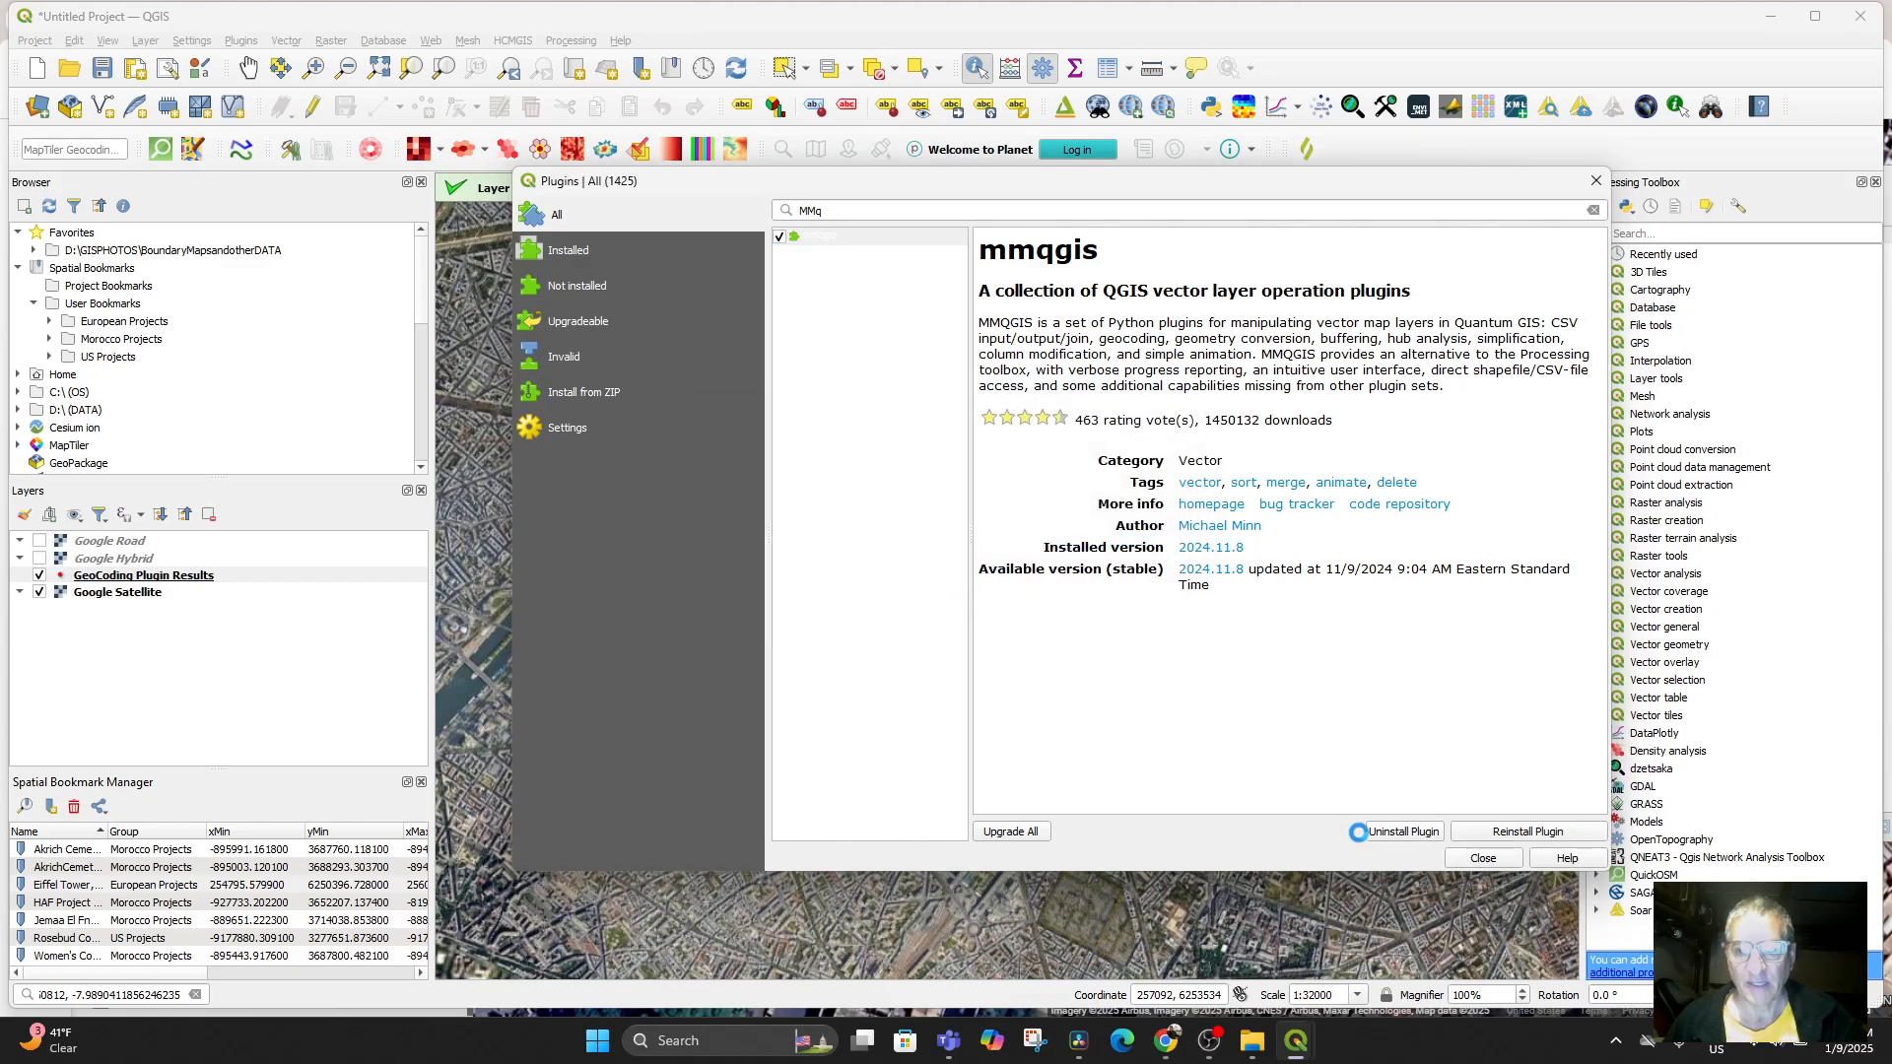
{"action": "left_click", "coordinate": [1481, 858]}
Look through the MMQGIS Geocode, Animate, Combine and Create tools, and view the project's coordinate reference system settings
{"action": "left_click", "coordinate": [628, 40]}
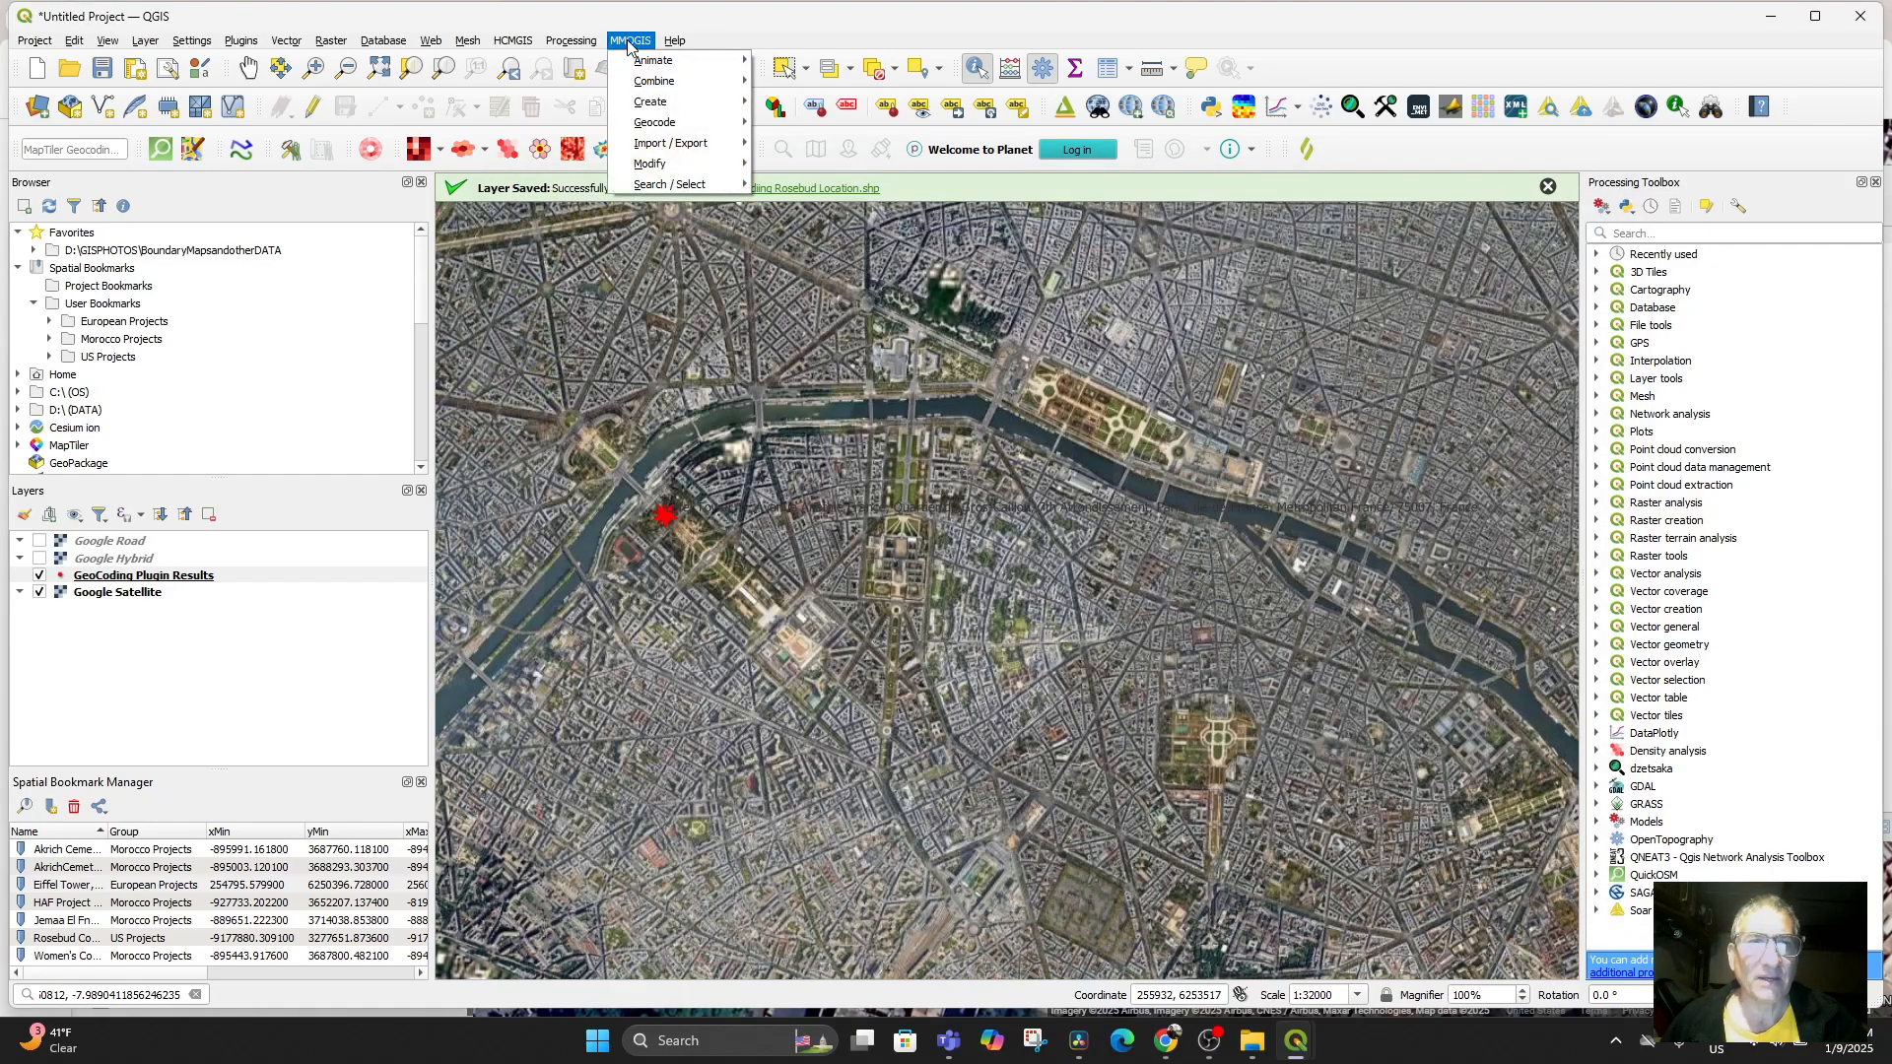
{"action": "mouse_move", "coordinate": [667, 124]}
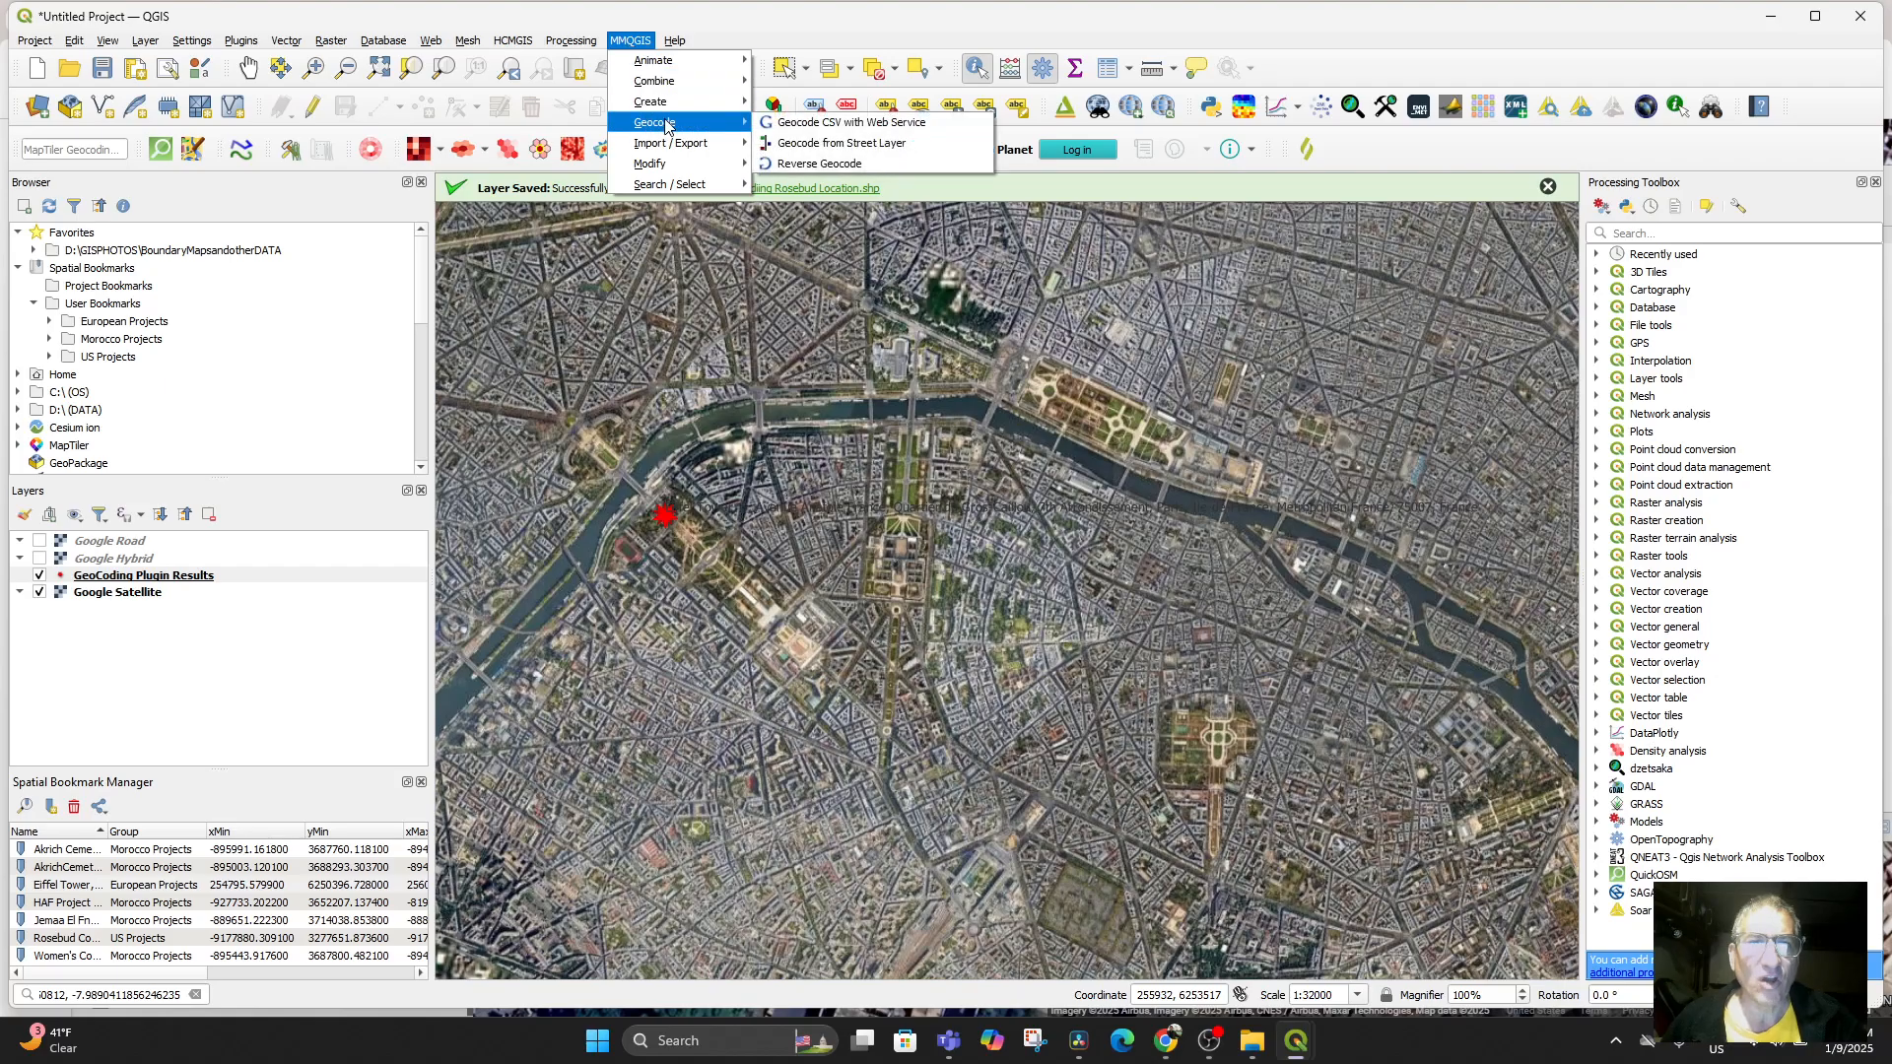
{"action": "mouse_move", "coordinate": [650, 61]}
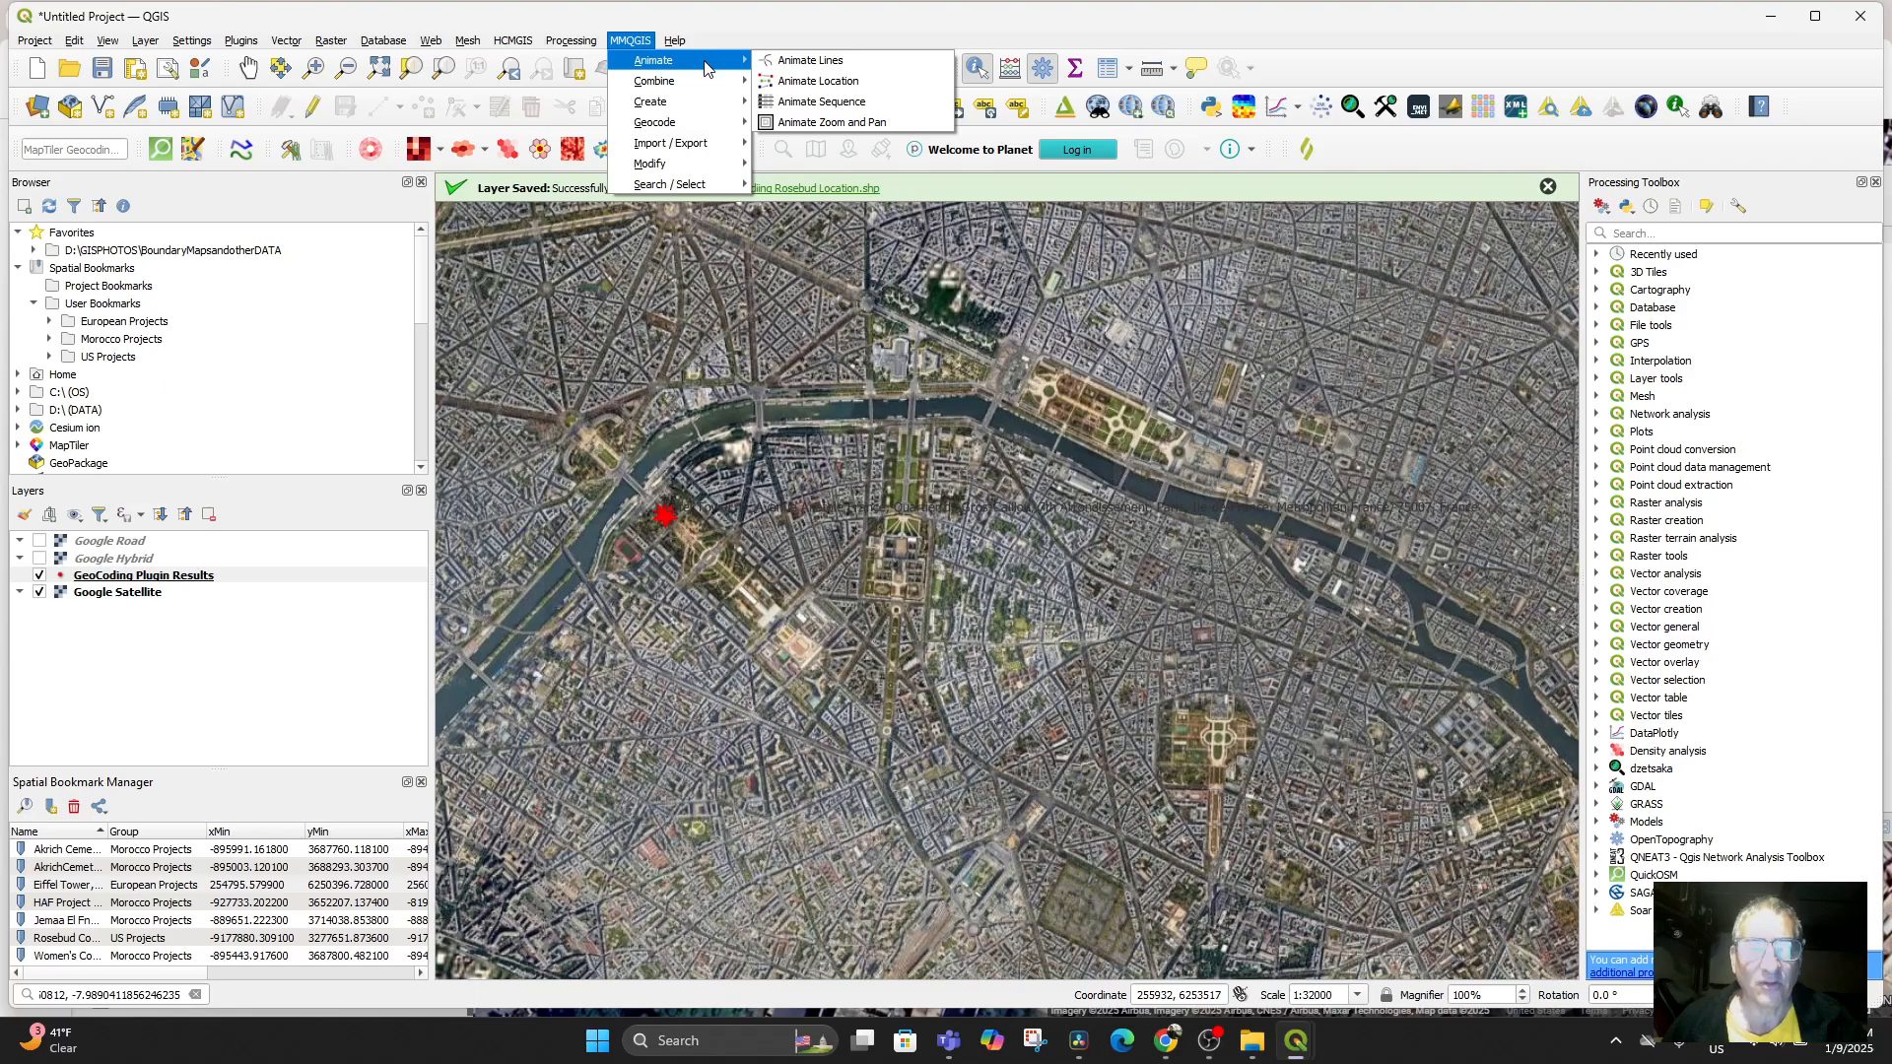
{"action": "mouse_move", "coordinate": [696, 84]}
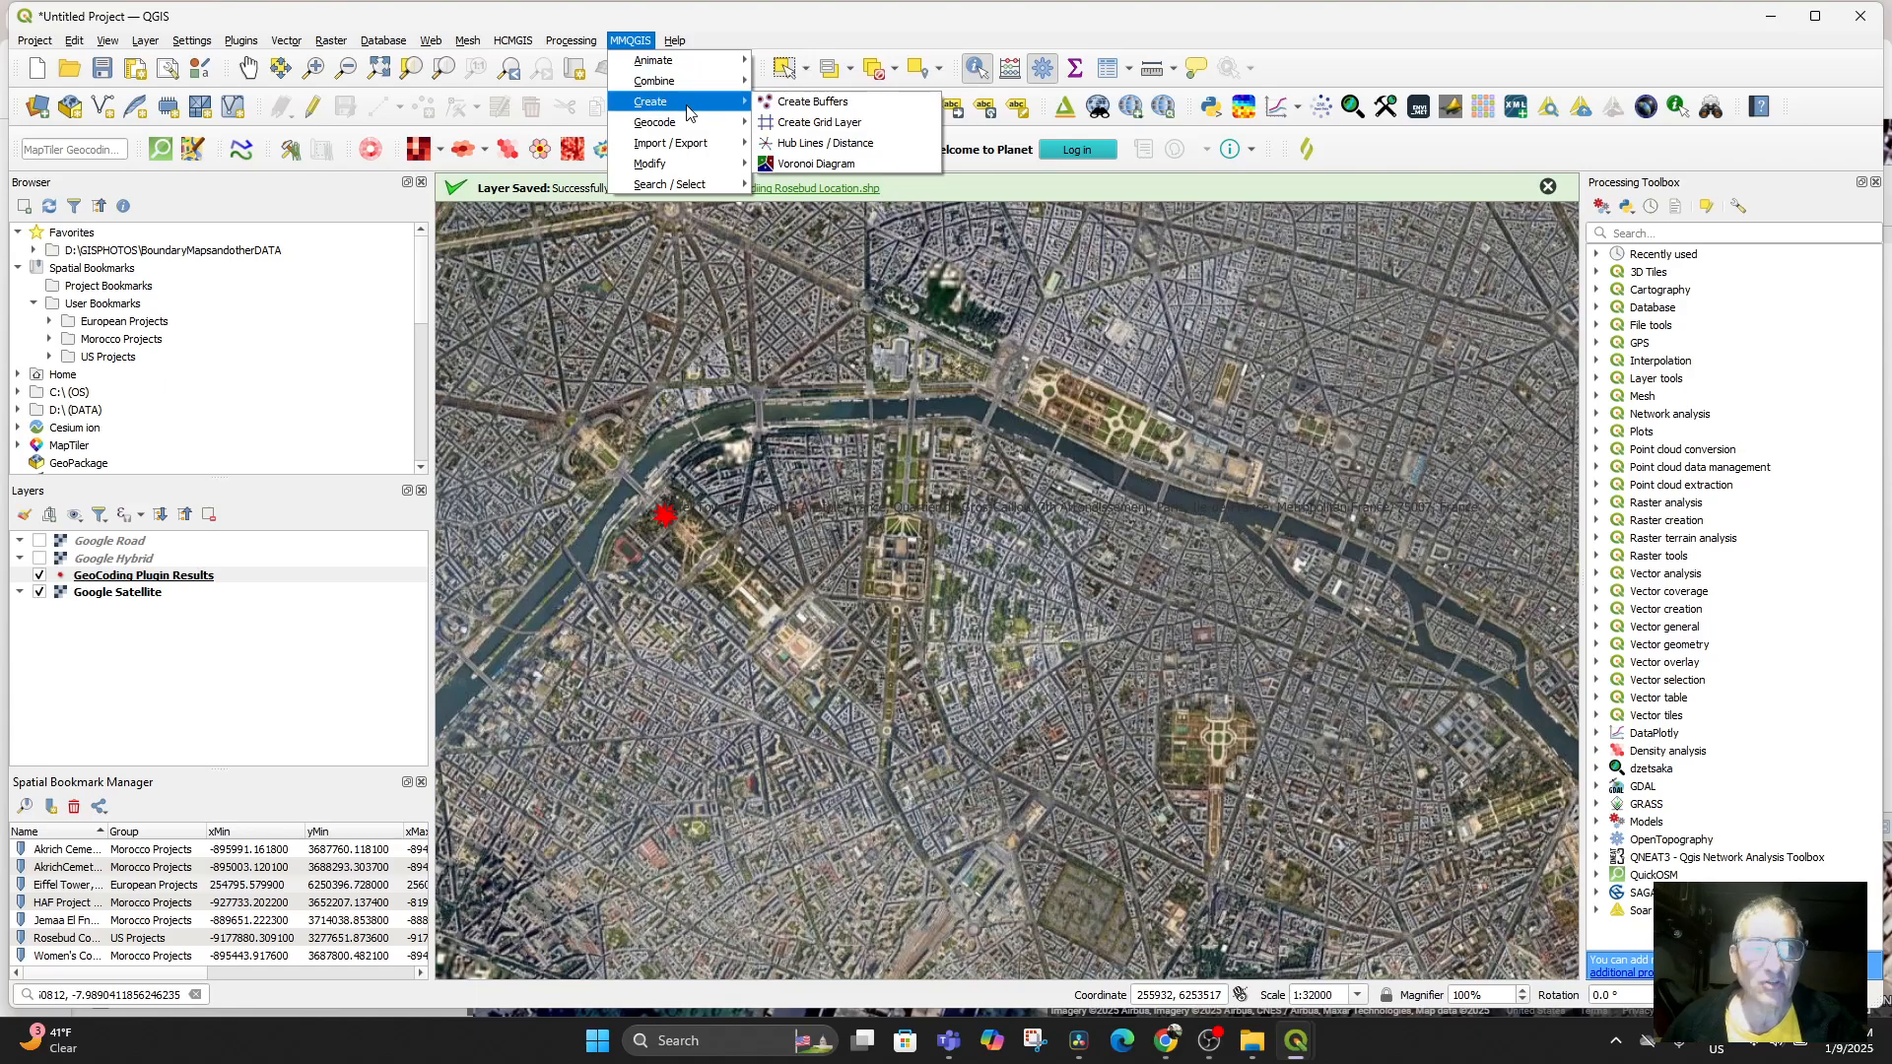
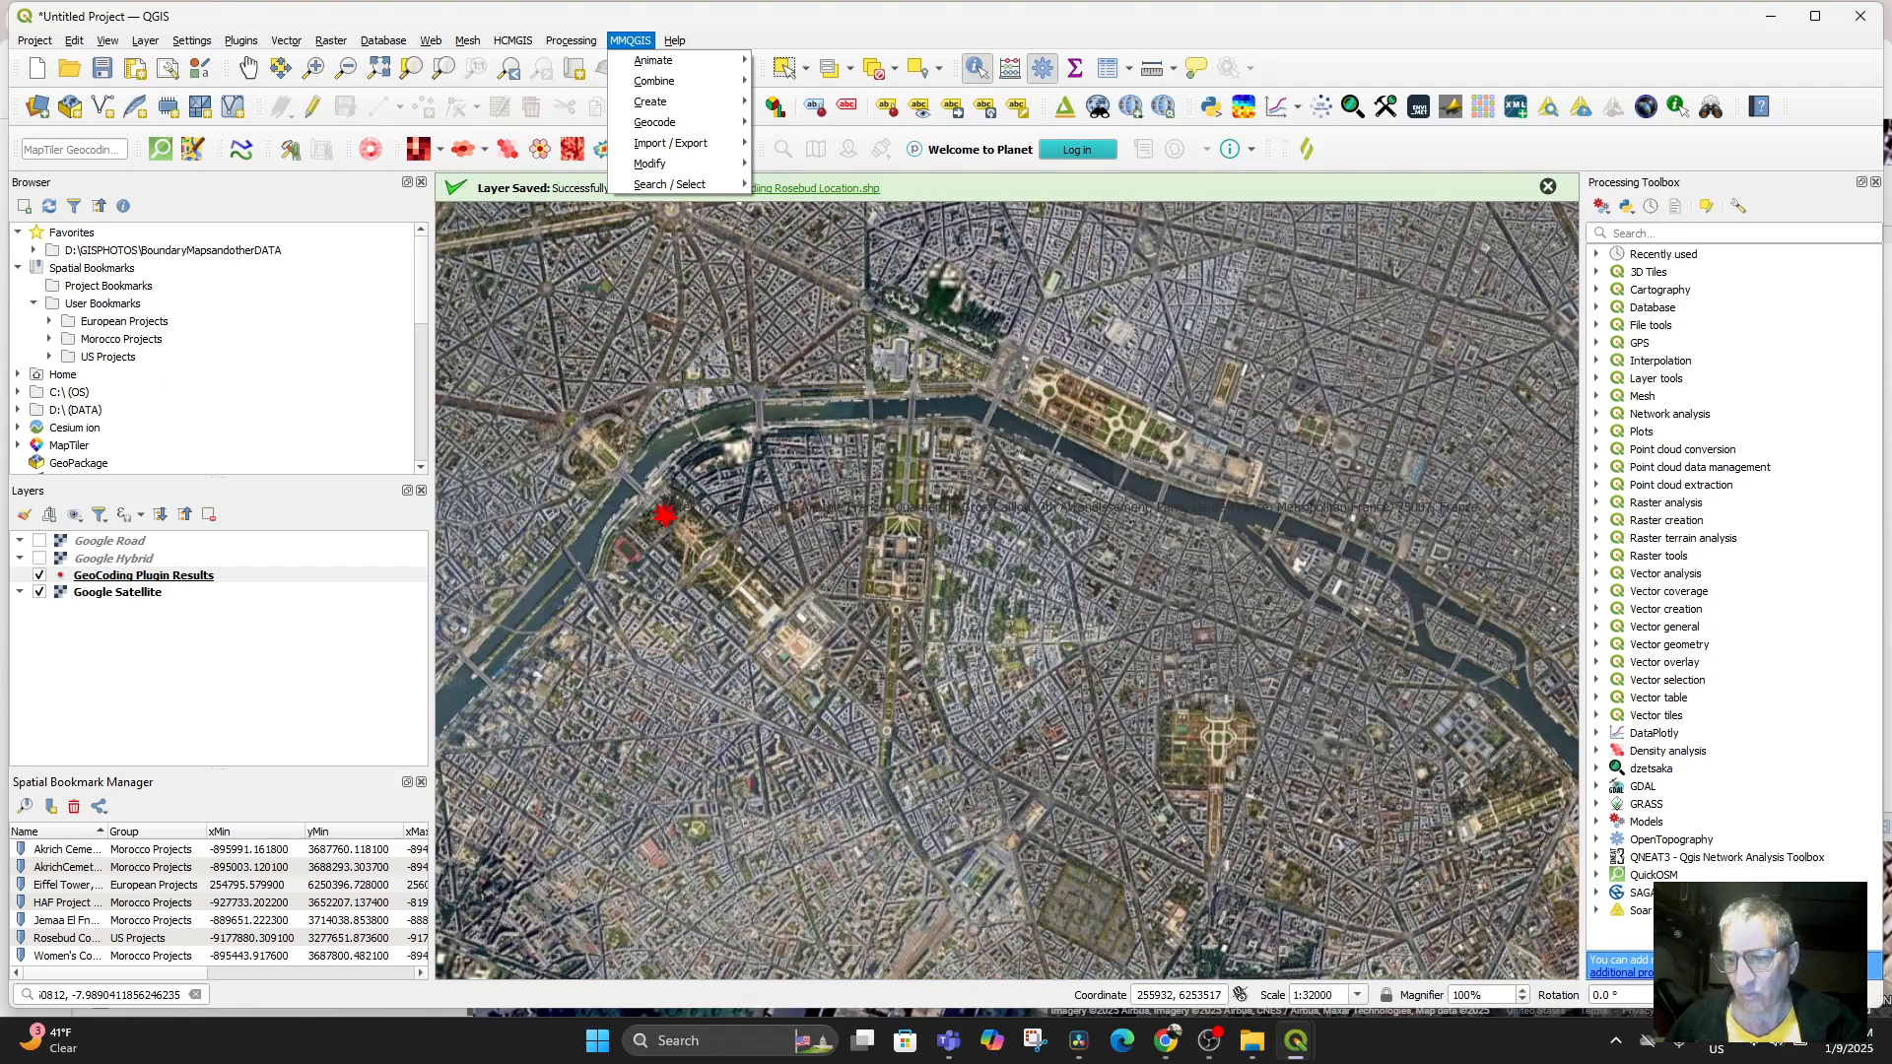
{"action": "key", "text": "Escape"}
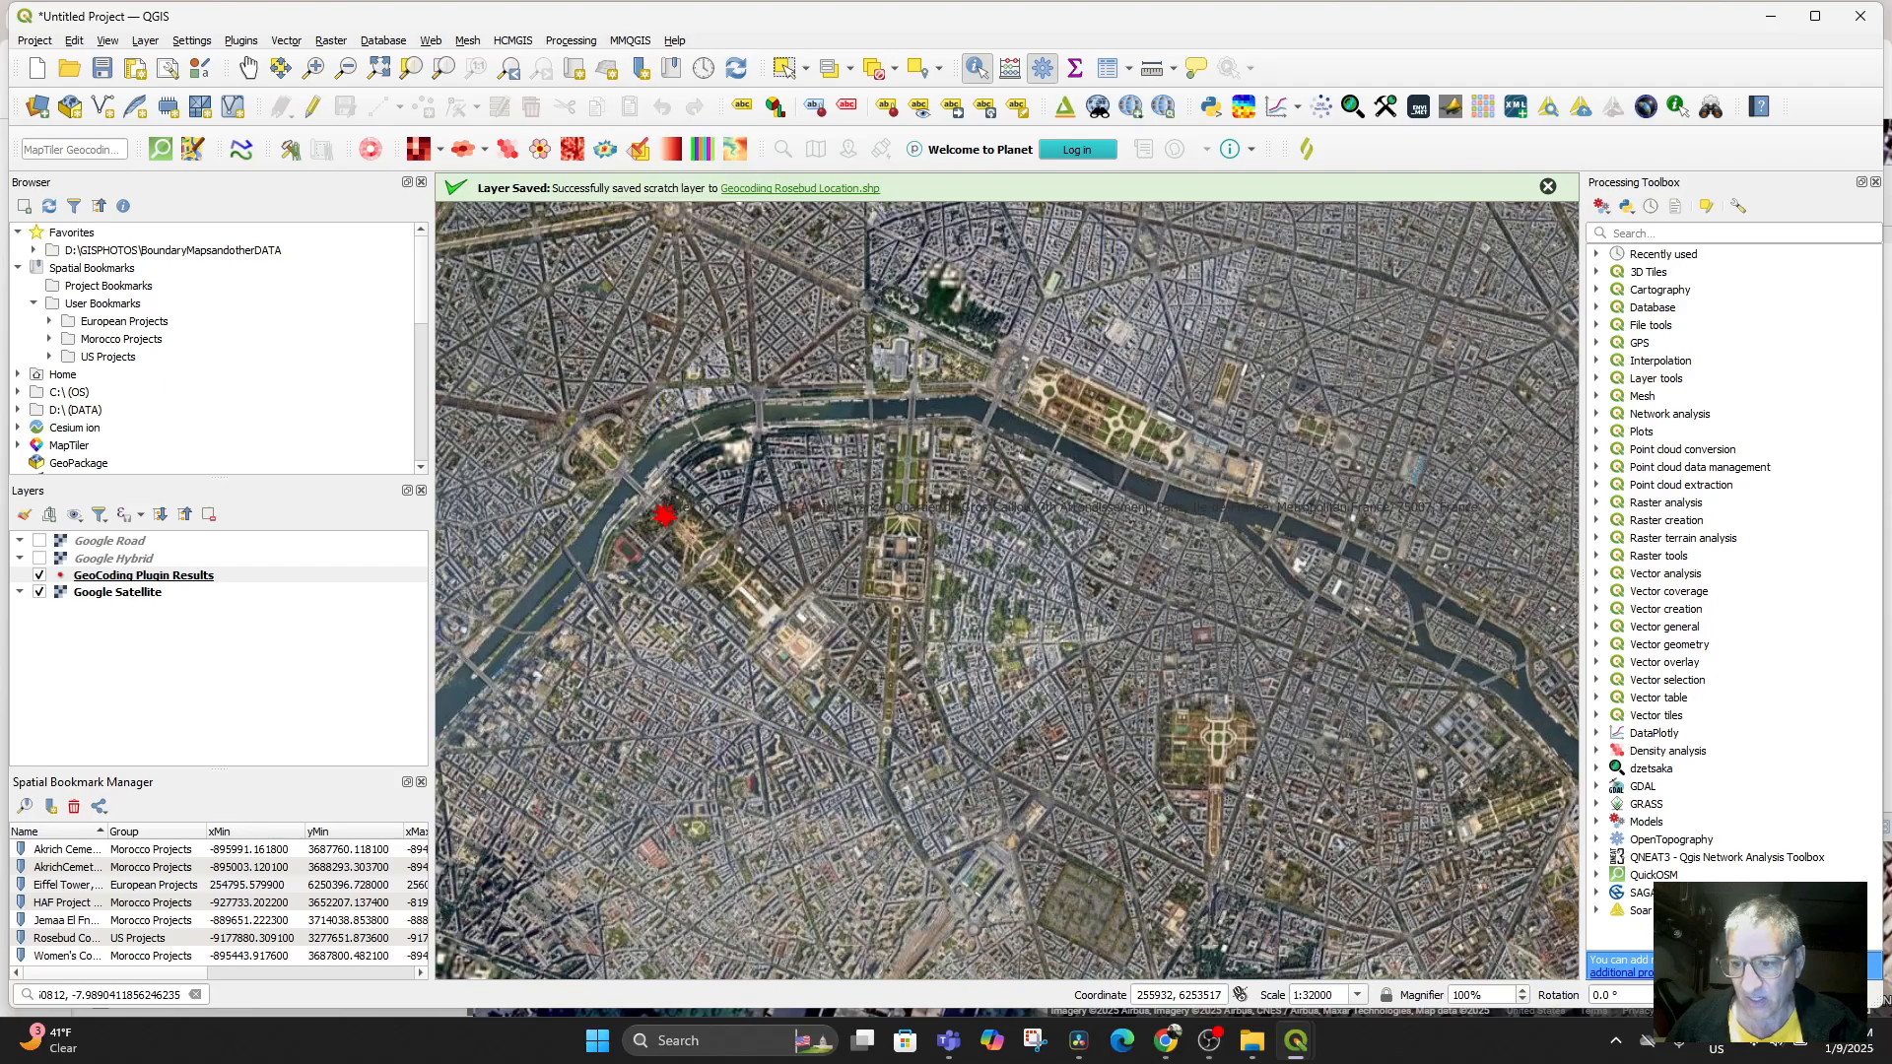
{"action": "left_click", "coordinate": [1777, 995]}
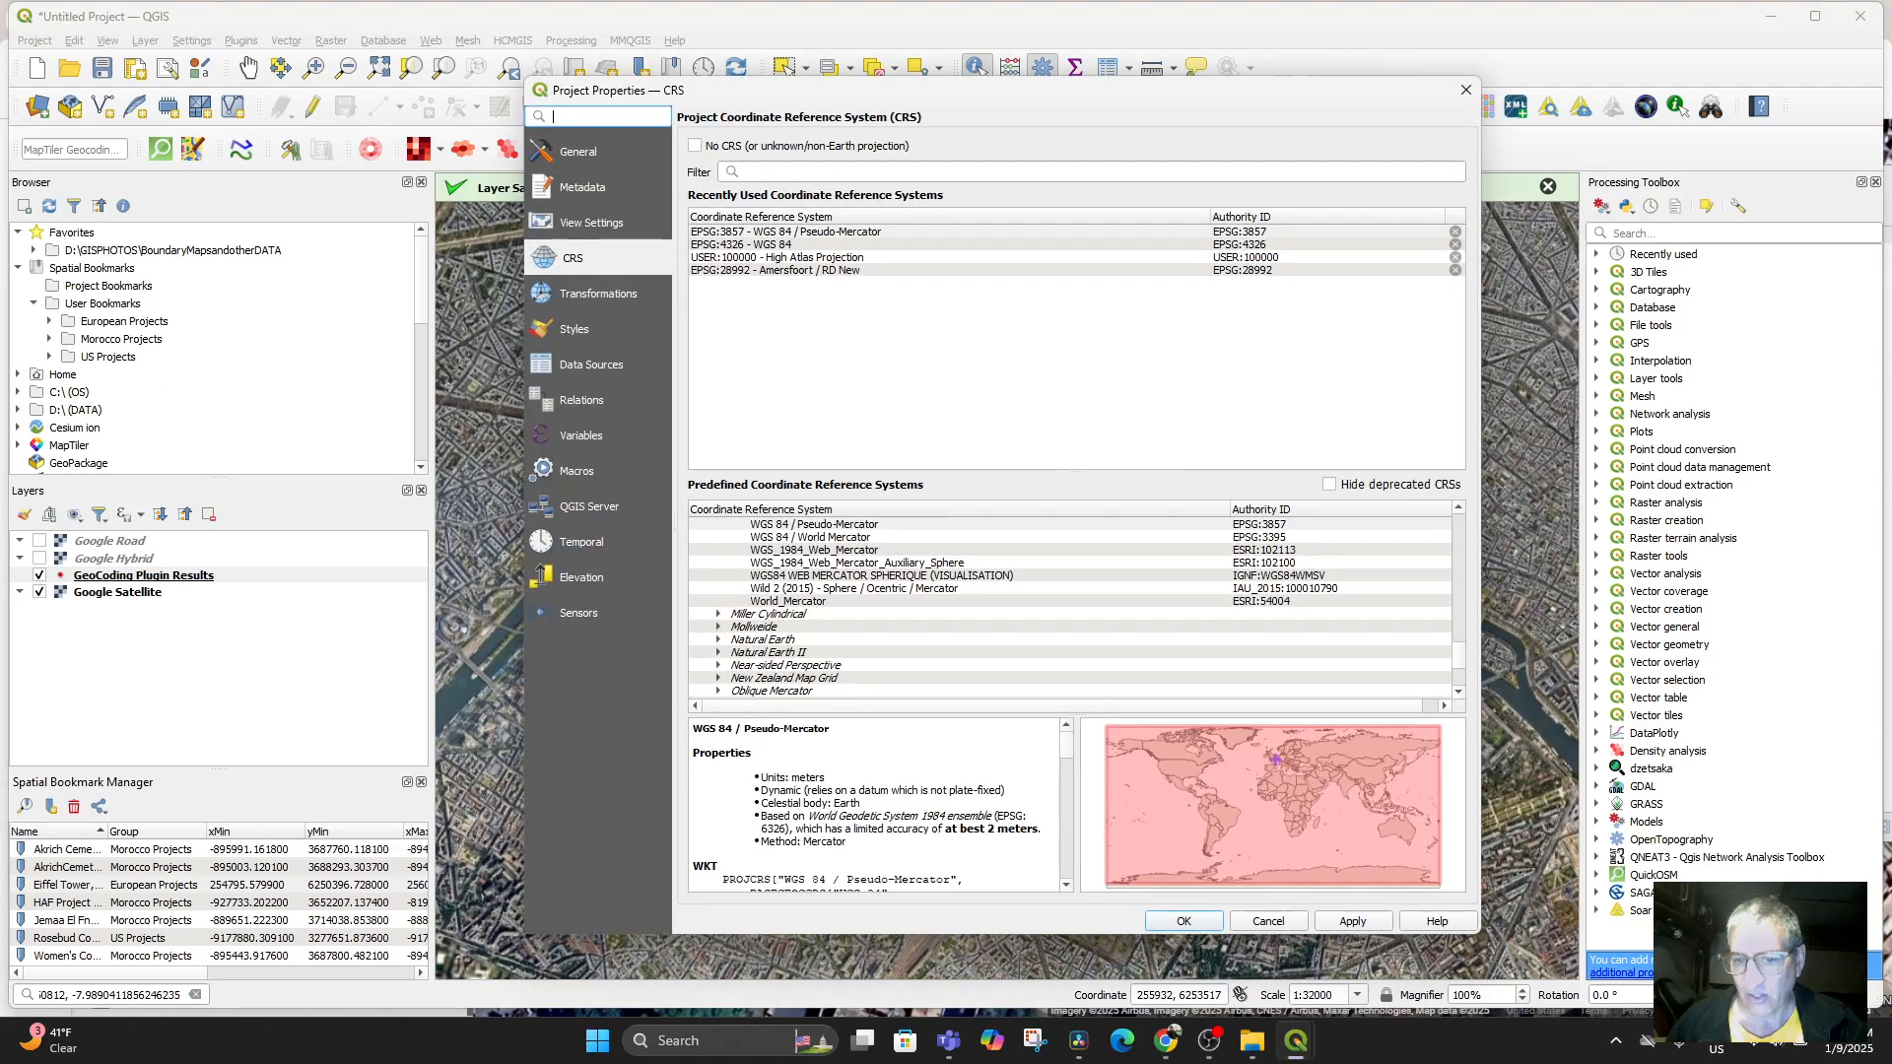
{"action": "left_click", "coordinate": [1467, 90]}
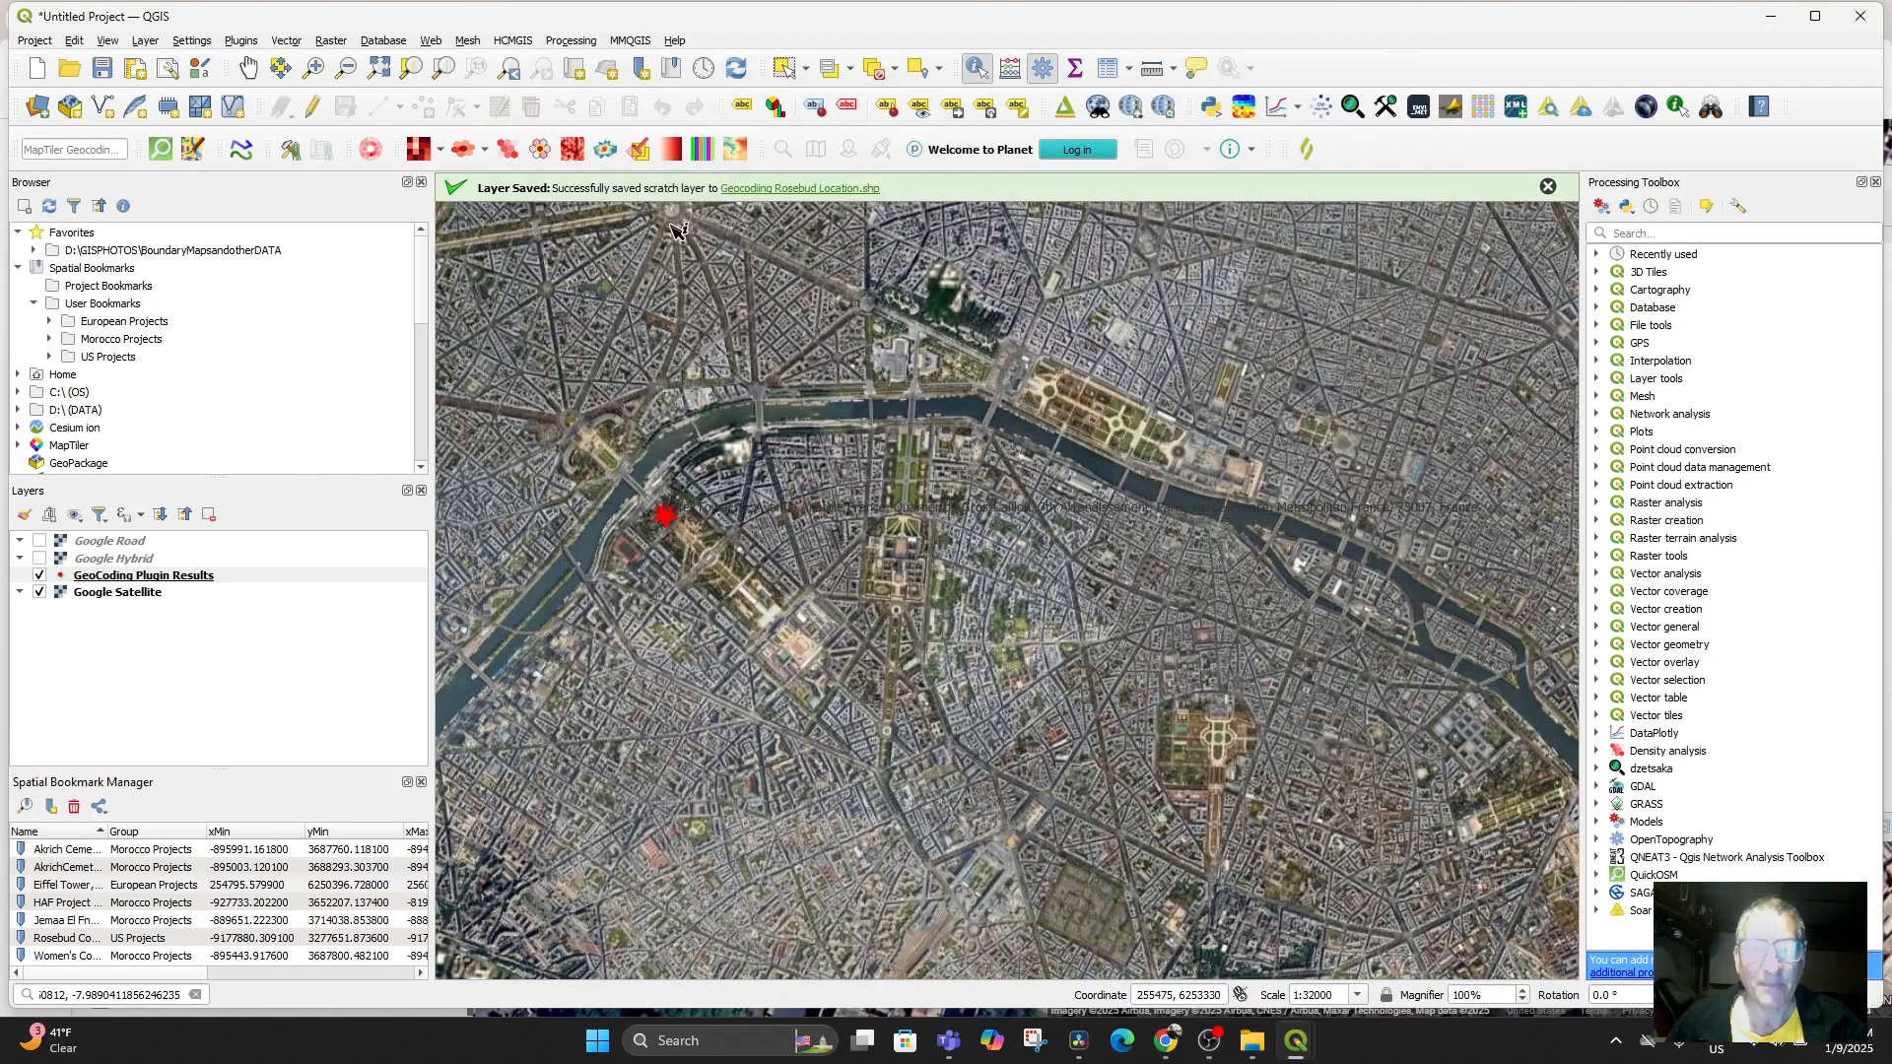
Examine the CSV input, street layer and output options of MMQGIS Geocode from Street Layer without running it
{"action": "left_click", "coordinate": [632, 40]}
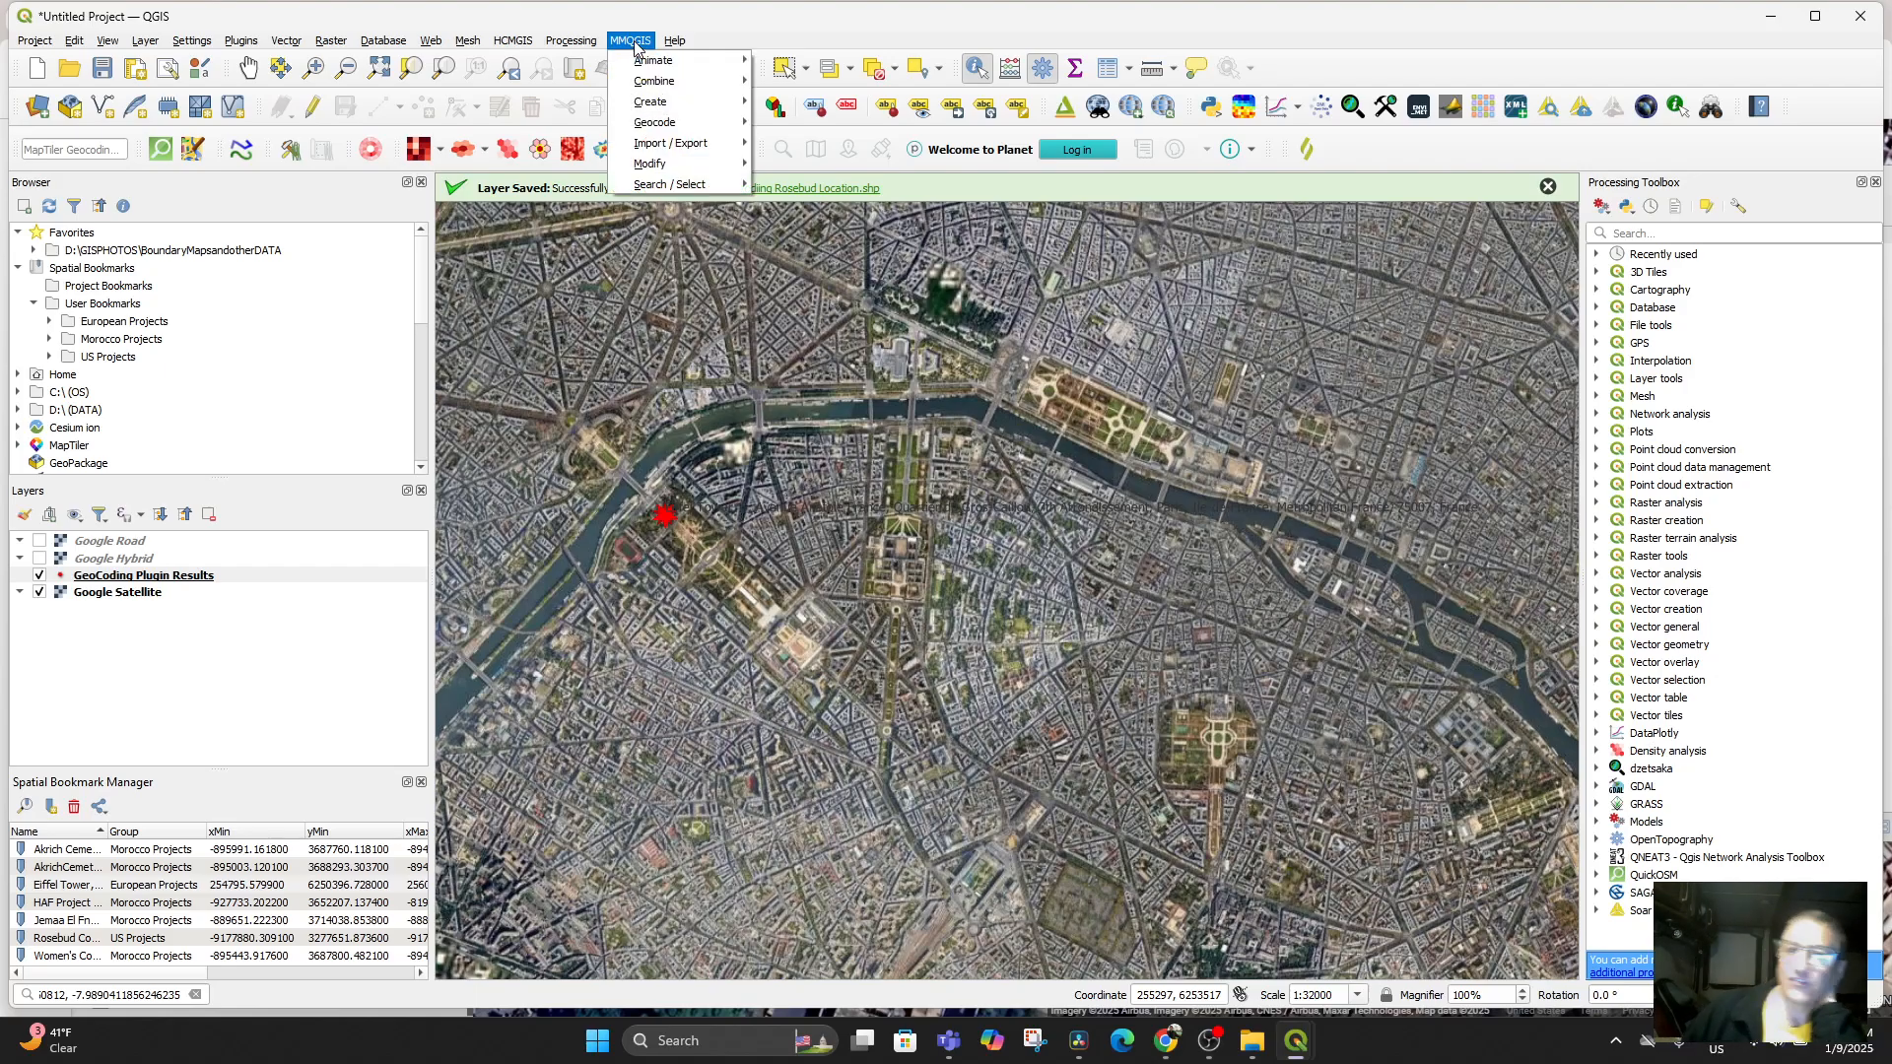
{"action": "mouse_move", "coordinate": [662, 126]}
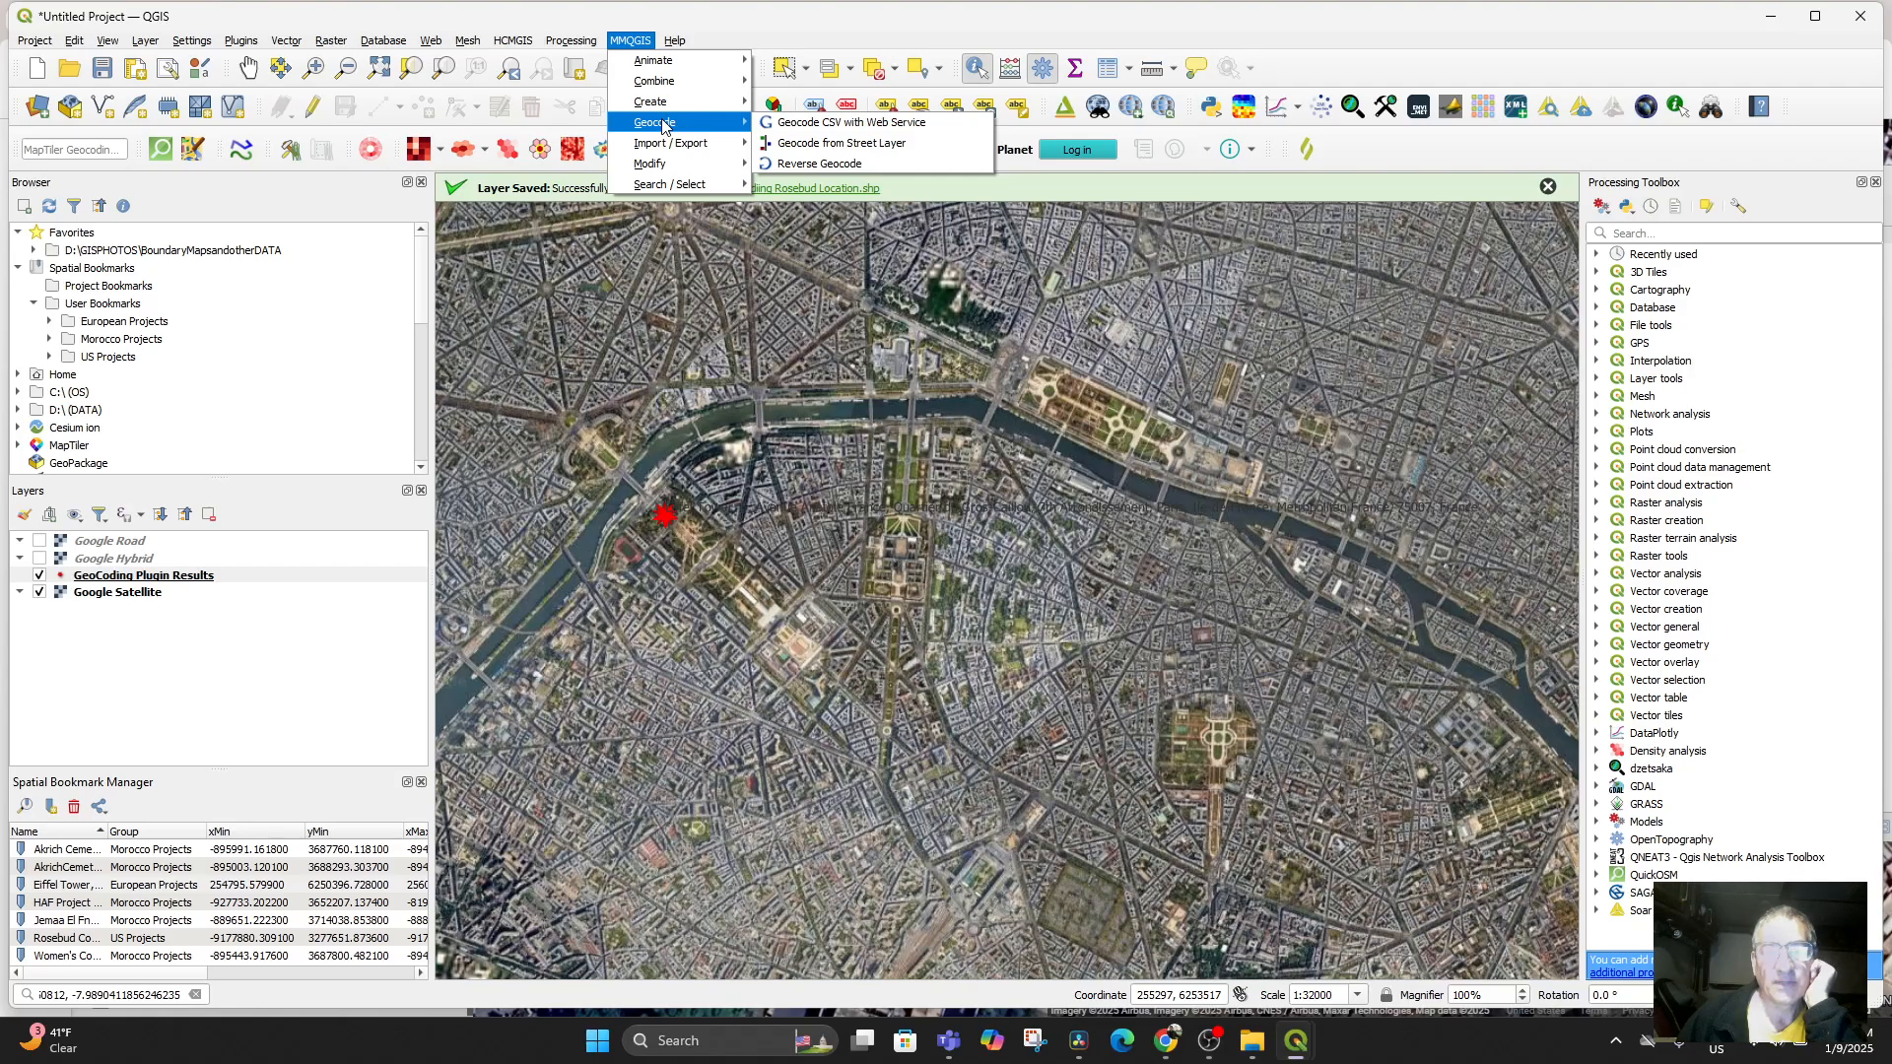
{"action": "left_click", "coordinate": [844, 145]}
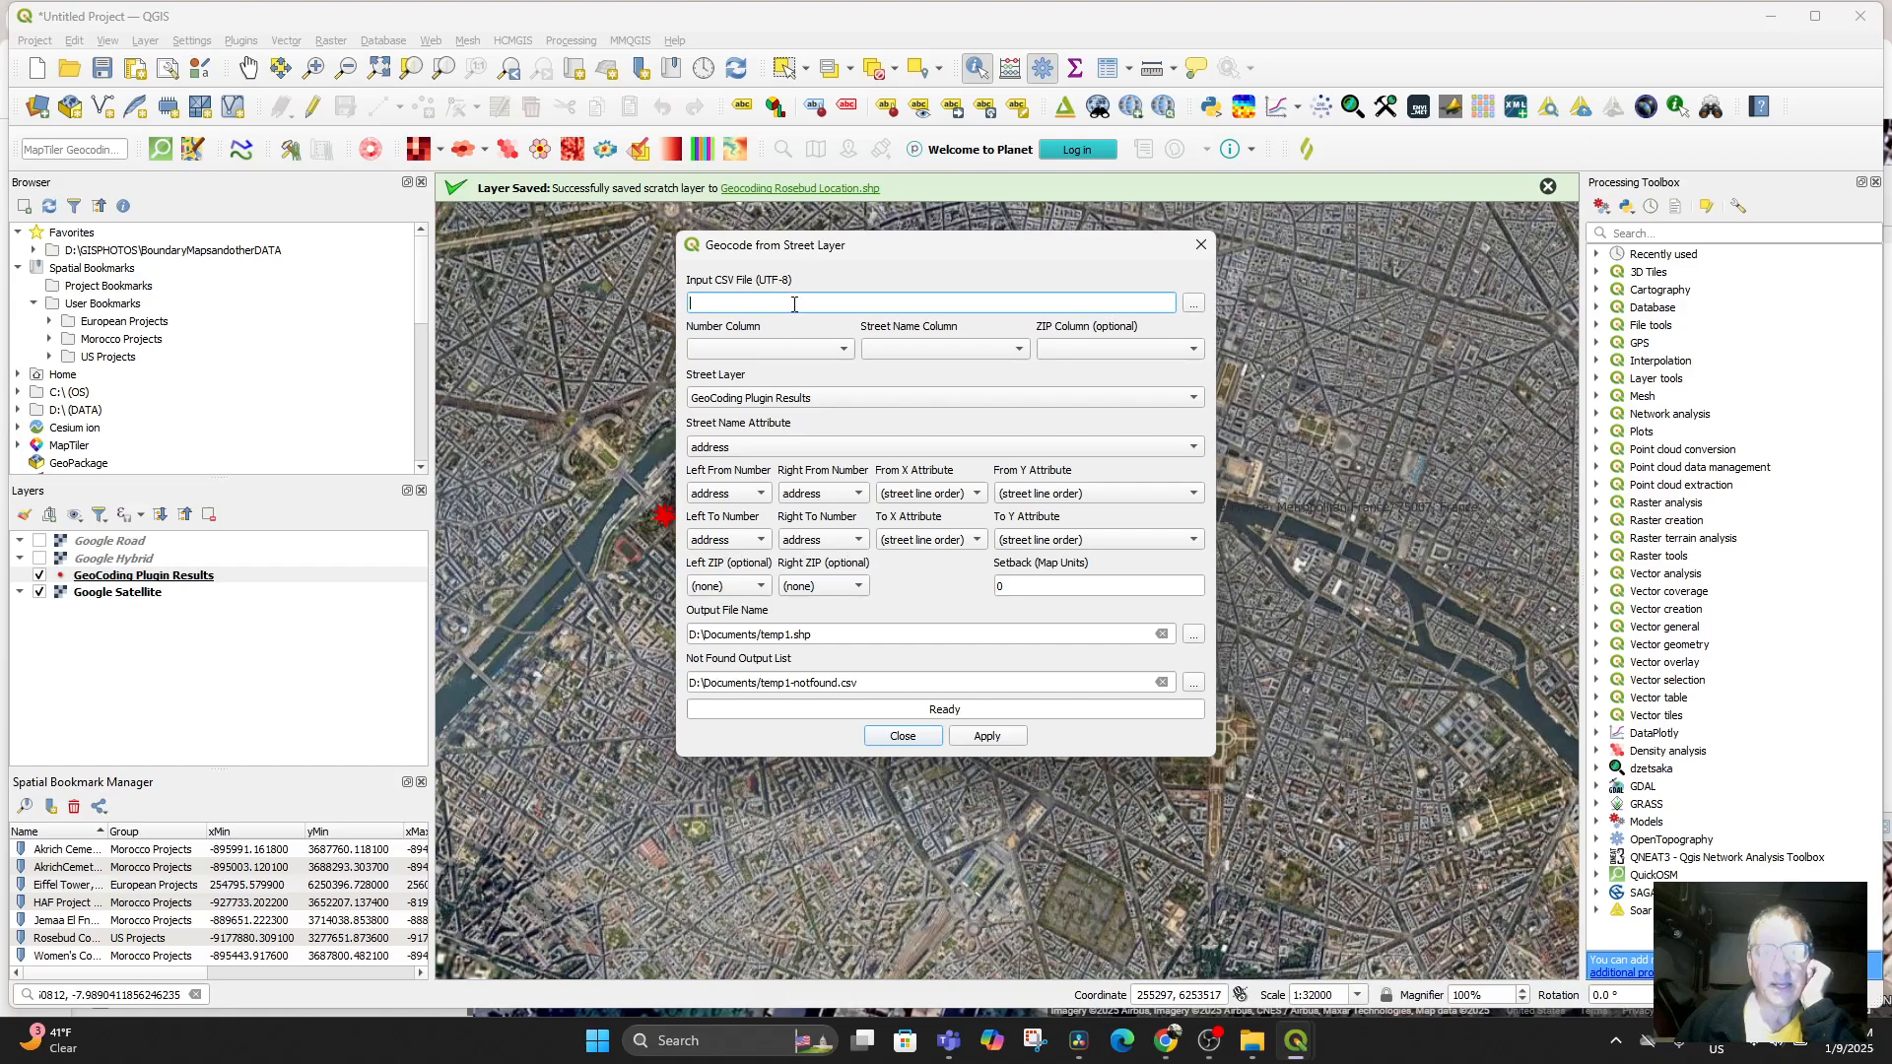
{"action": "left_click", "coordinate": [846, 350]}
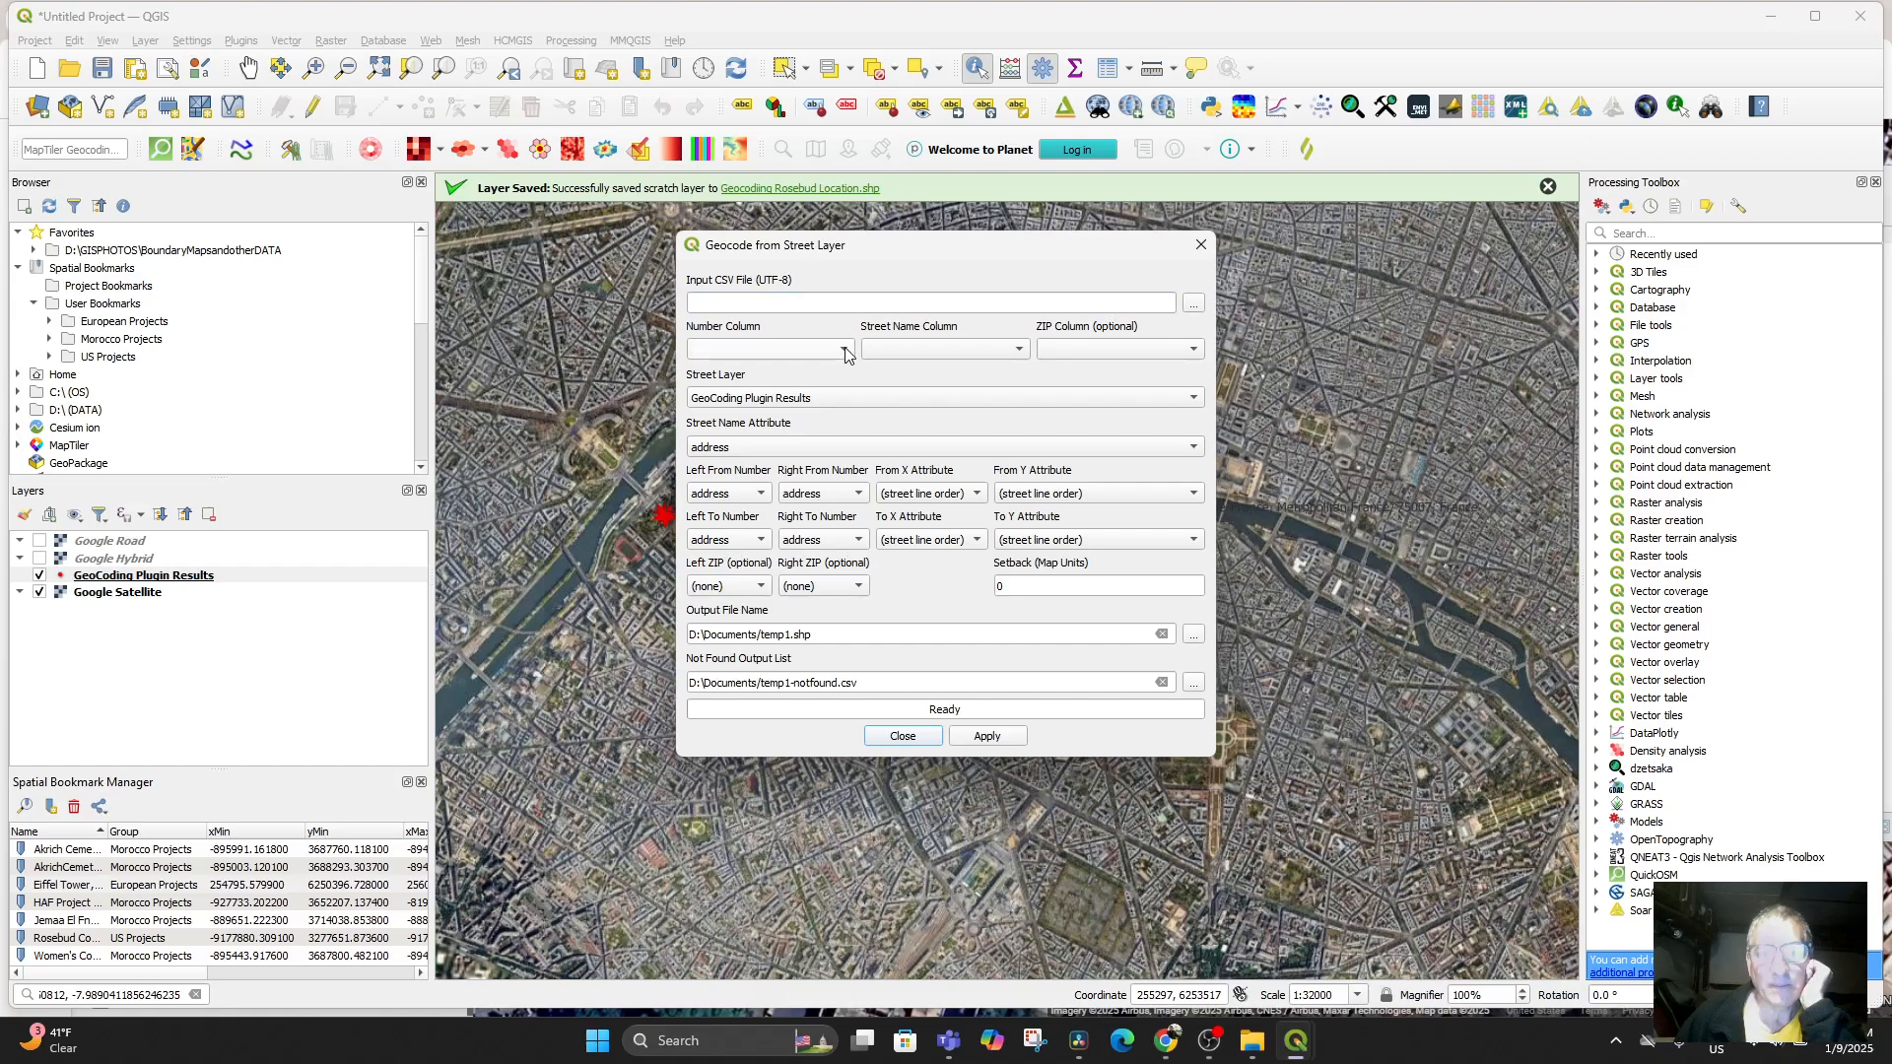
{"action": "left_click", "coordinate": [903, 736]}
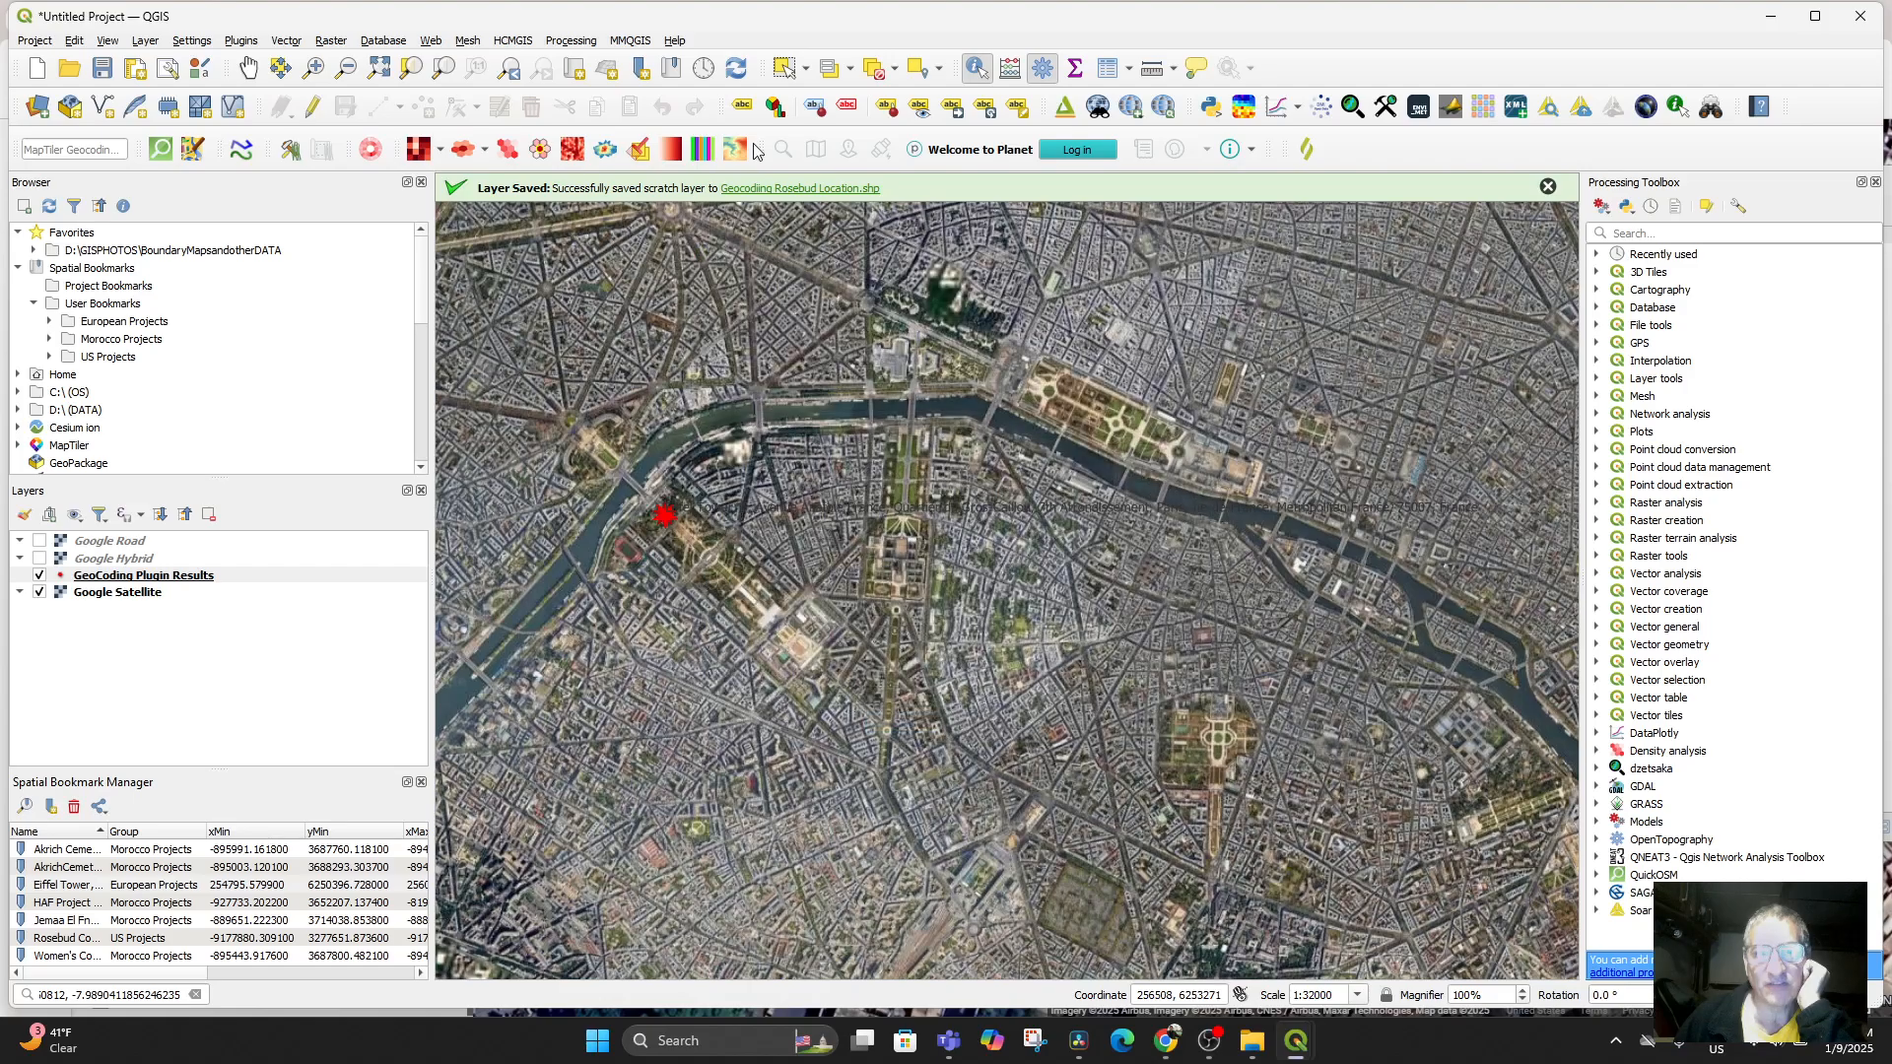
Examine the options of MMQGIS Geocode CSV with Web Service, including the web service and API key fields, without running it
{"action": "left_click", "coordinate": [631, 41]}
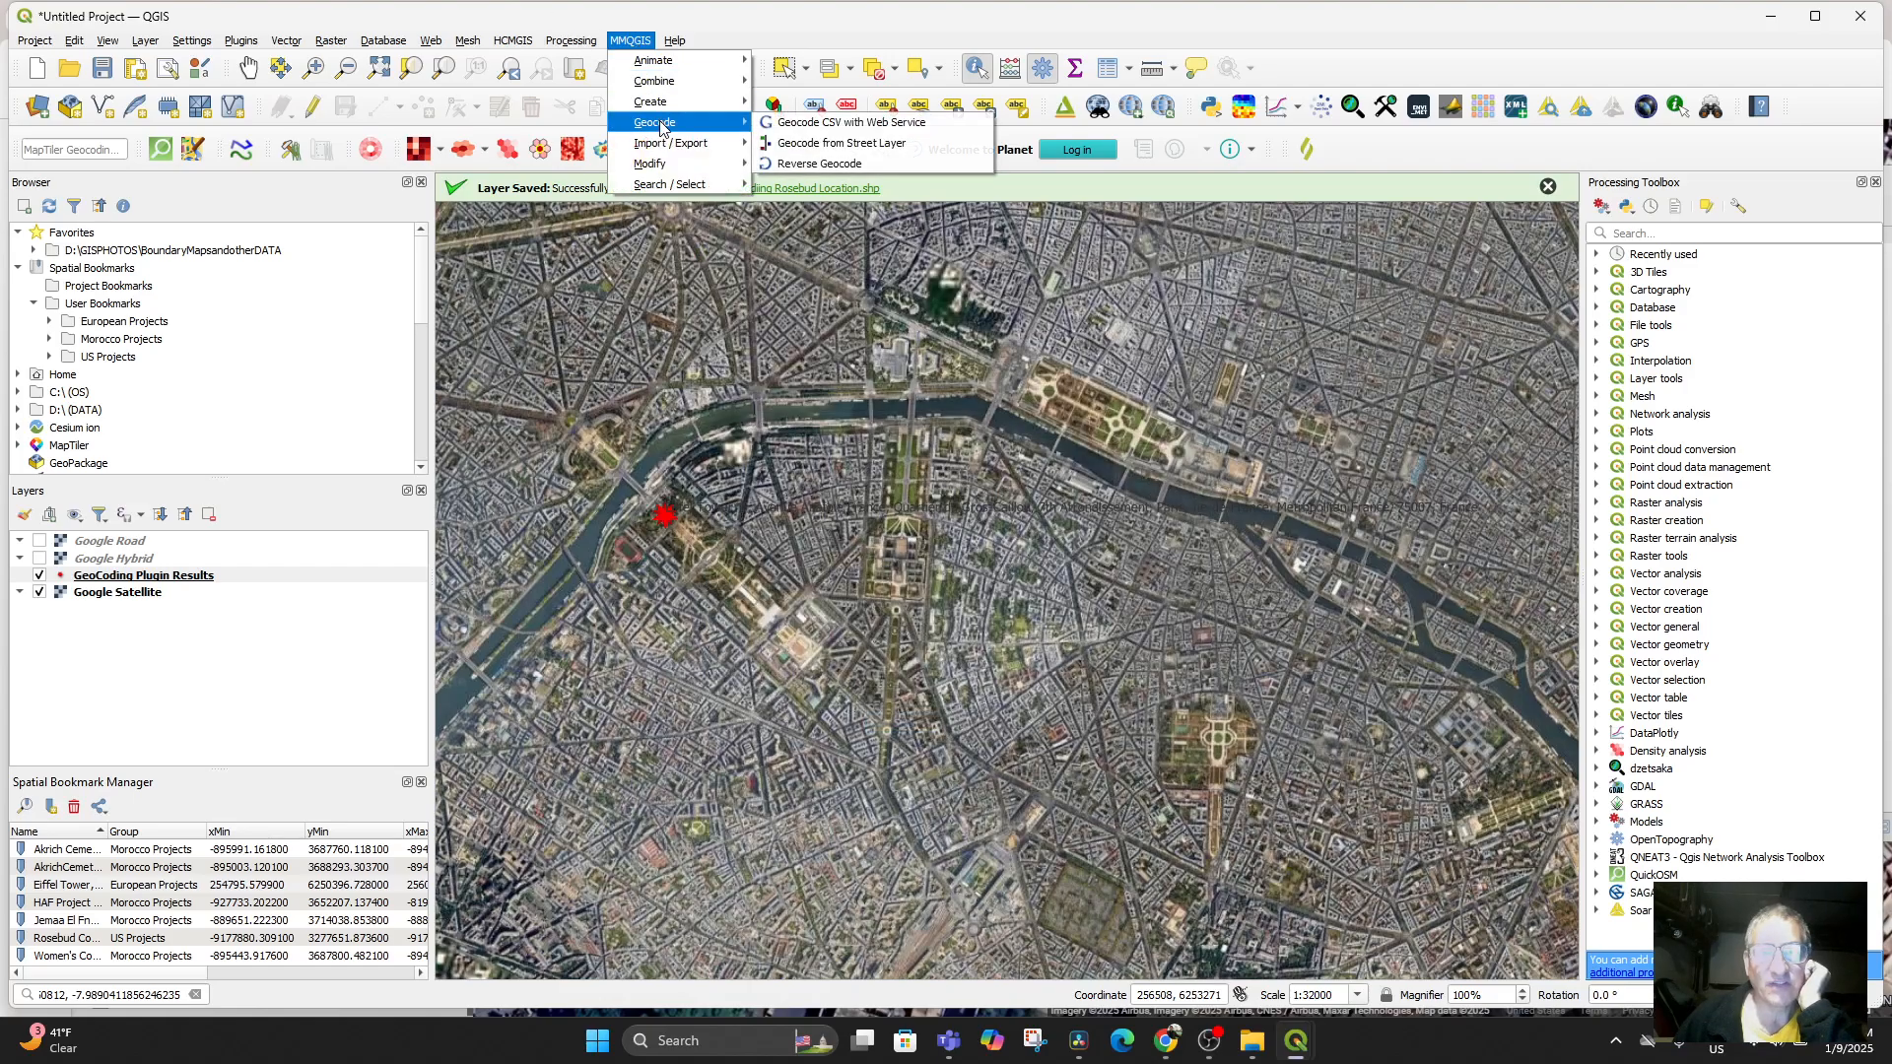
{"action": "left_click", "coordinate": [845, 122]}
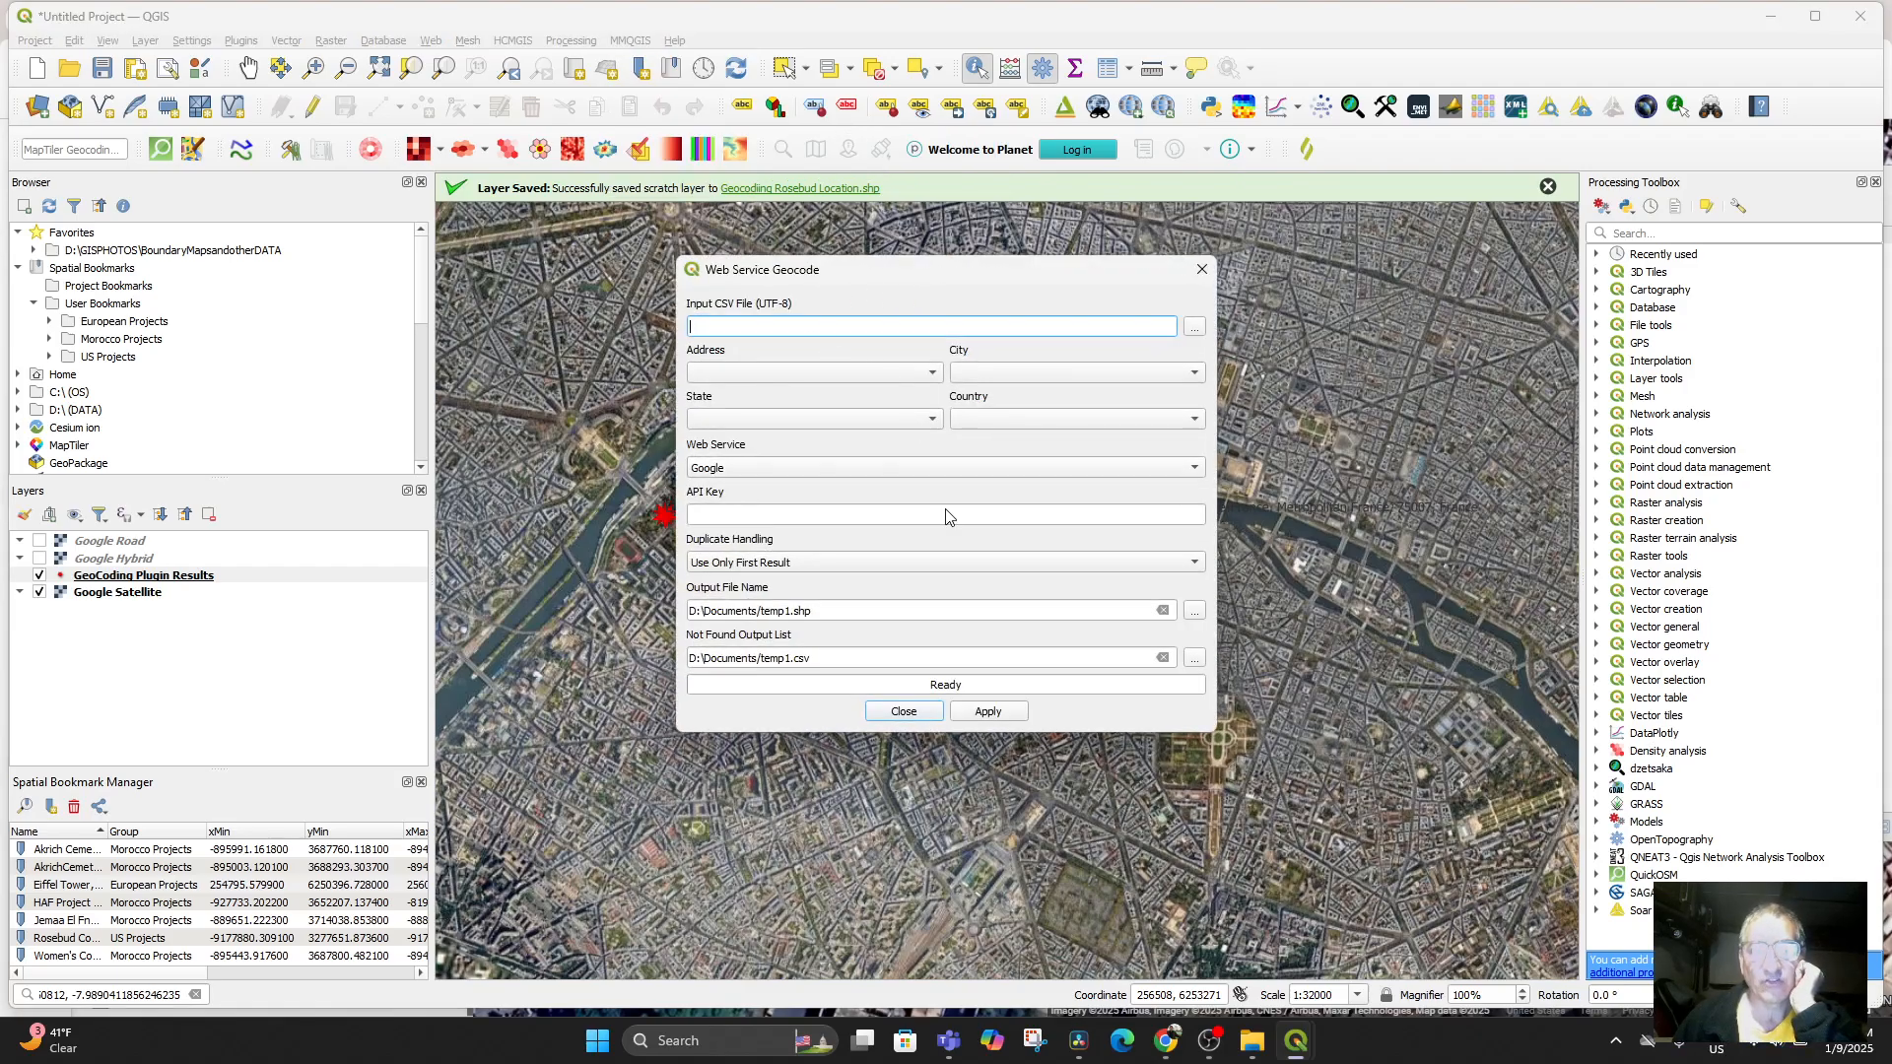
{"action": "left_click", "coordinate": [903, 711]}
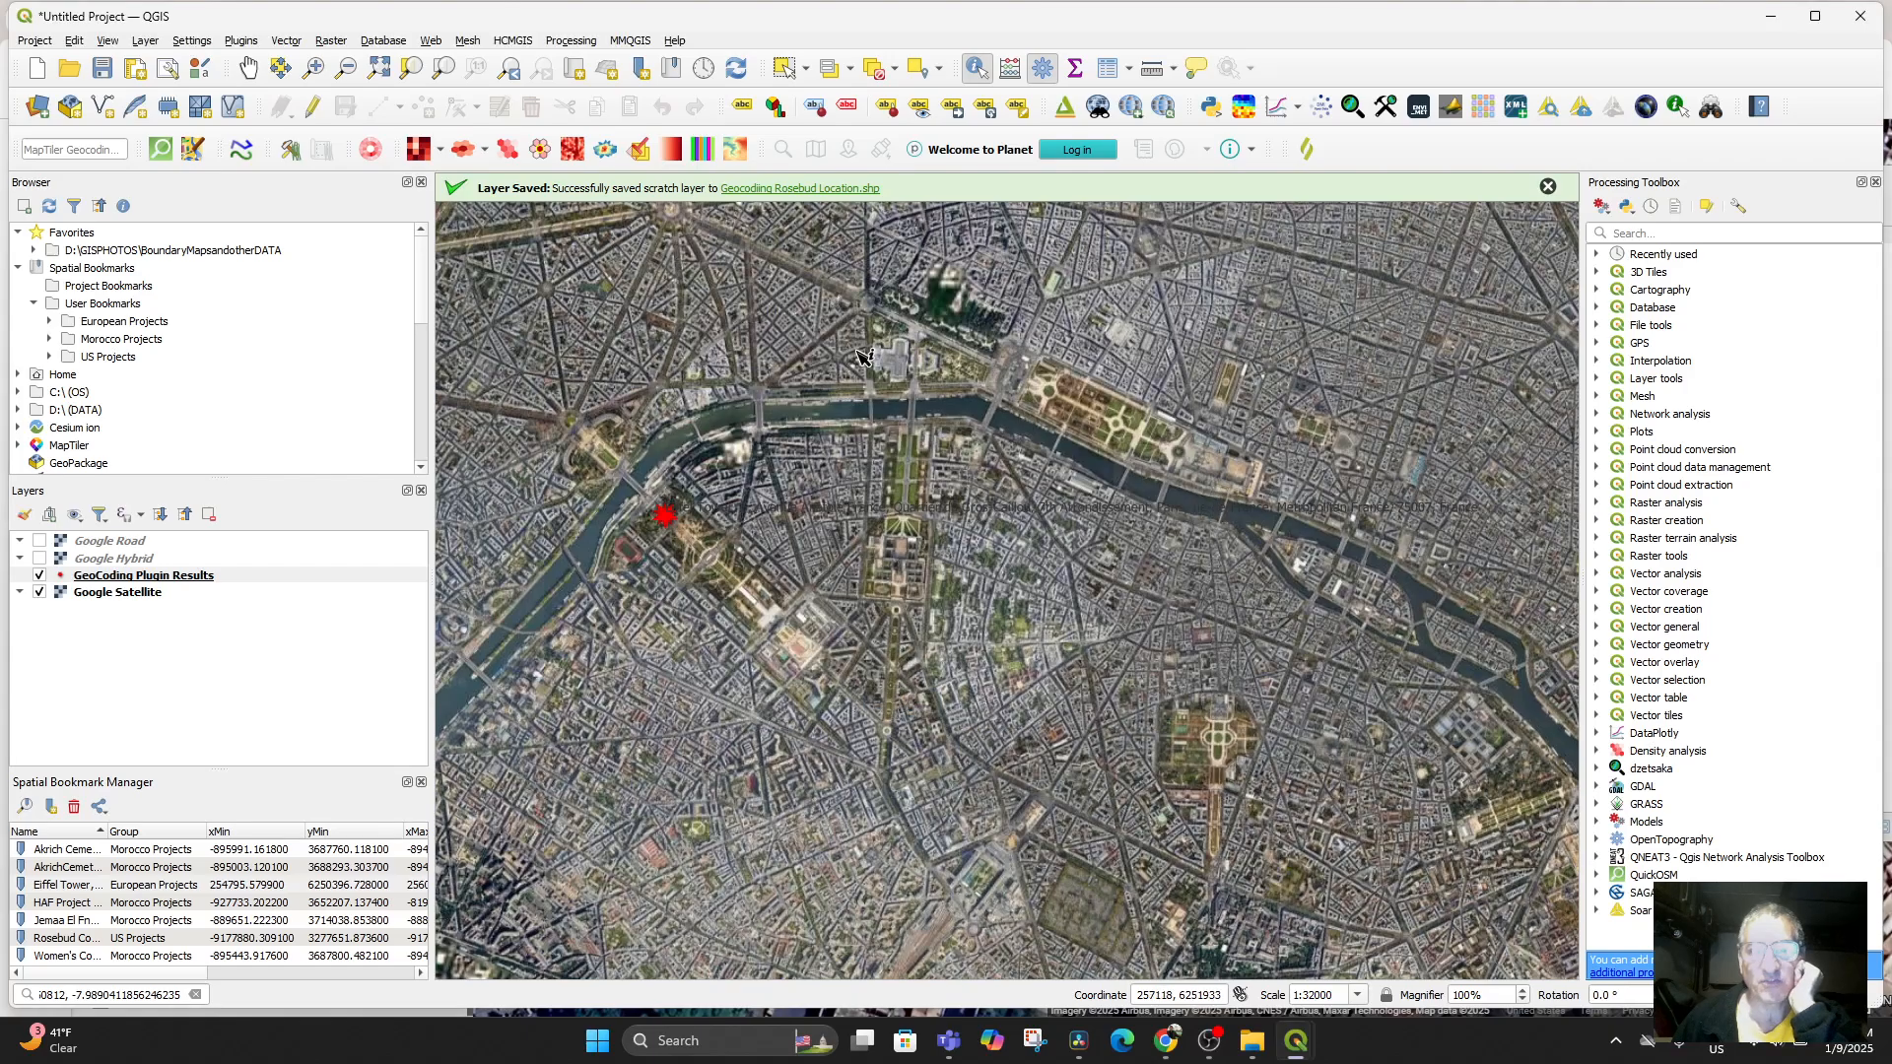
Zoom the map out from Paris until the Eiffel Tower and Jemaa El-Fna points are in view together
{"action": "scroll", "coordinate": [854, 394], "scroll_direction": "down", "scroll_amount": 2}
{"action": "scroll", "coordinate": [848, 424], "scroll_direction": "up", "scroll_amount": 1}
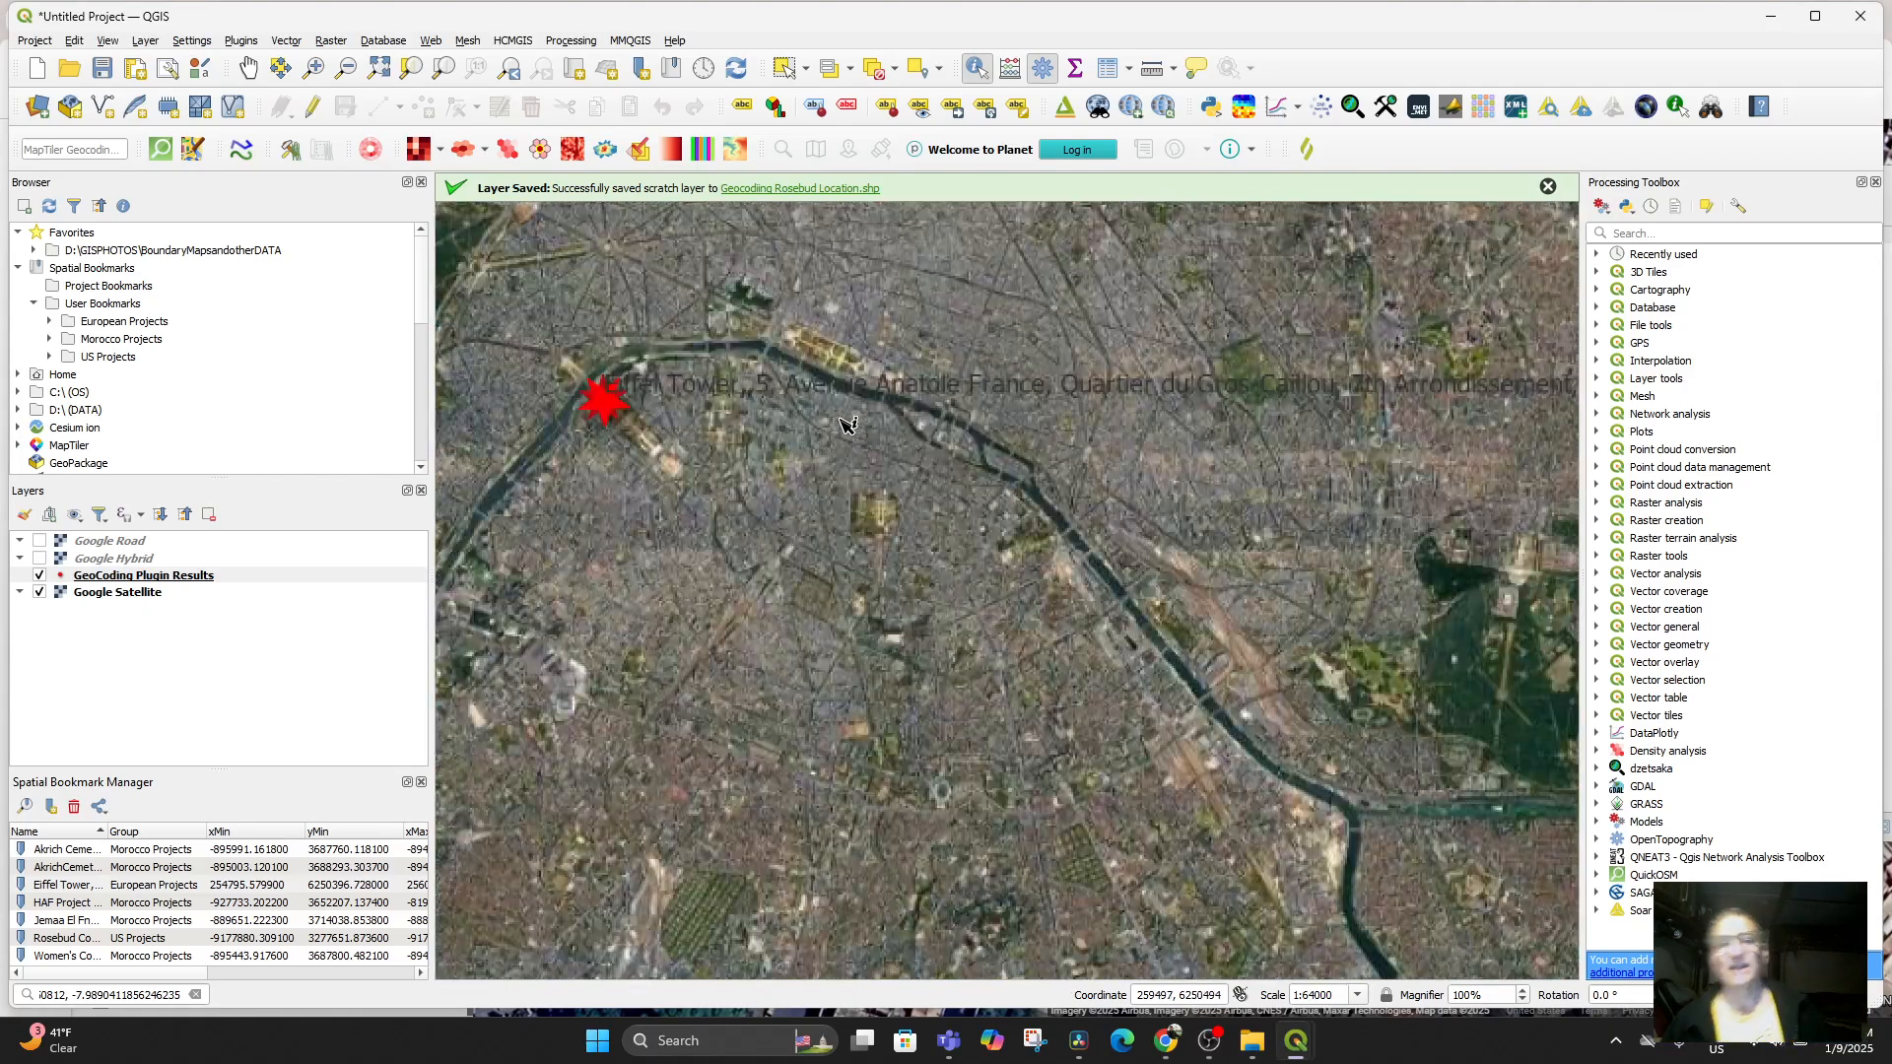
{"action": "left_click_drag", "start_coordinate": [748, 355], "coordinate": [1104, 696]}
{"action": "scroll", "coordinate": [905, 486], "scroll_direction": "down", "scroll_amount": 2}
{"action": "scroll", "coordinate": [902, 434], "scroll_direction": "up", "scroll_amount": 1}
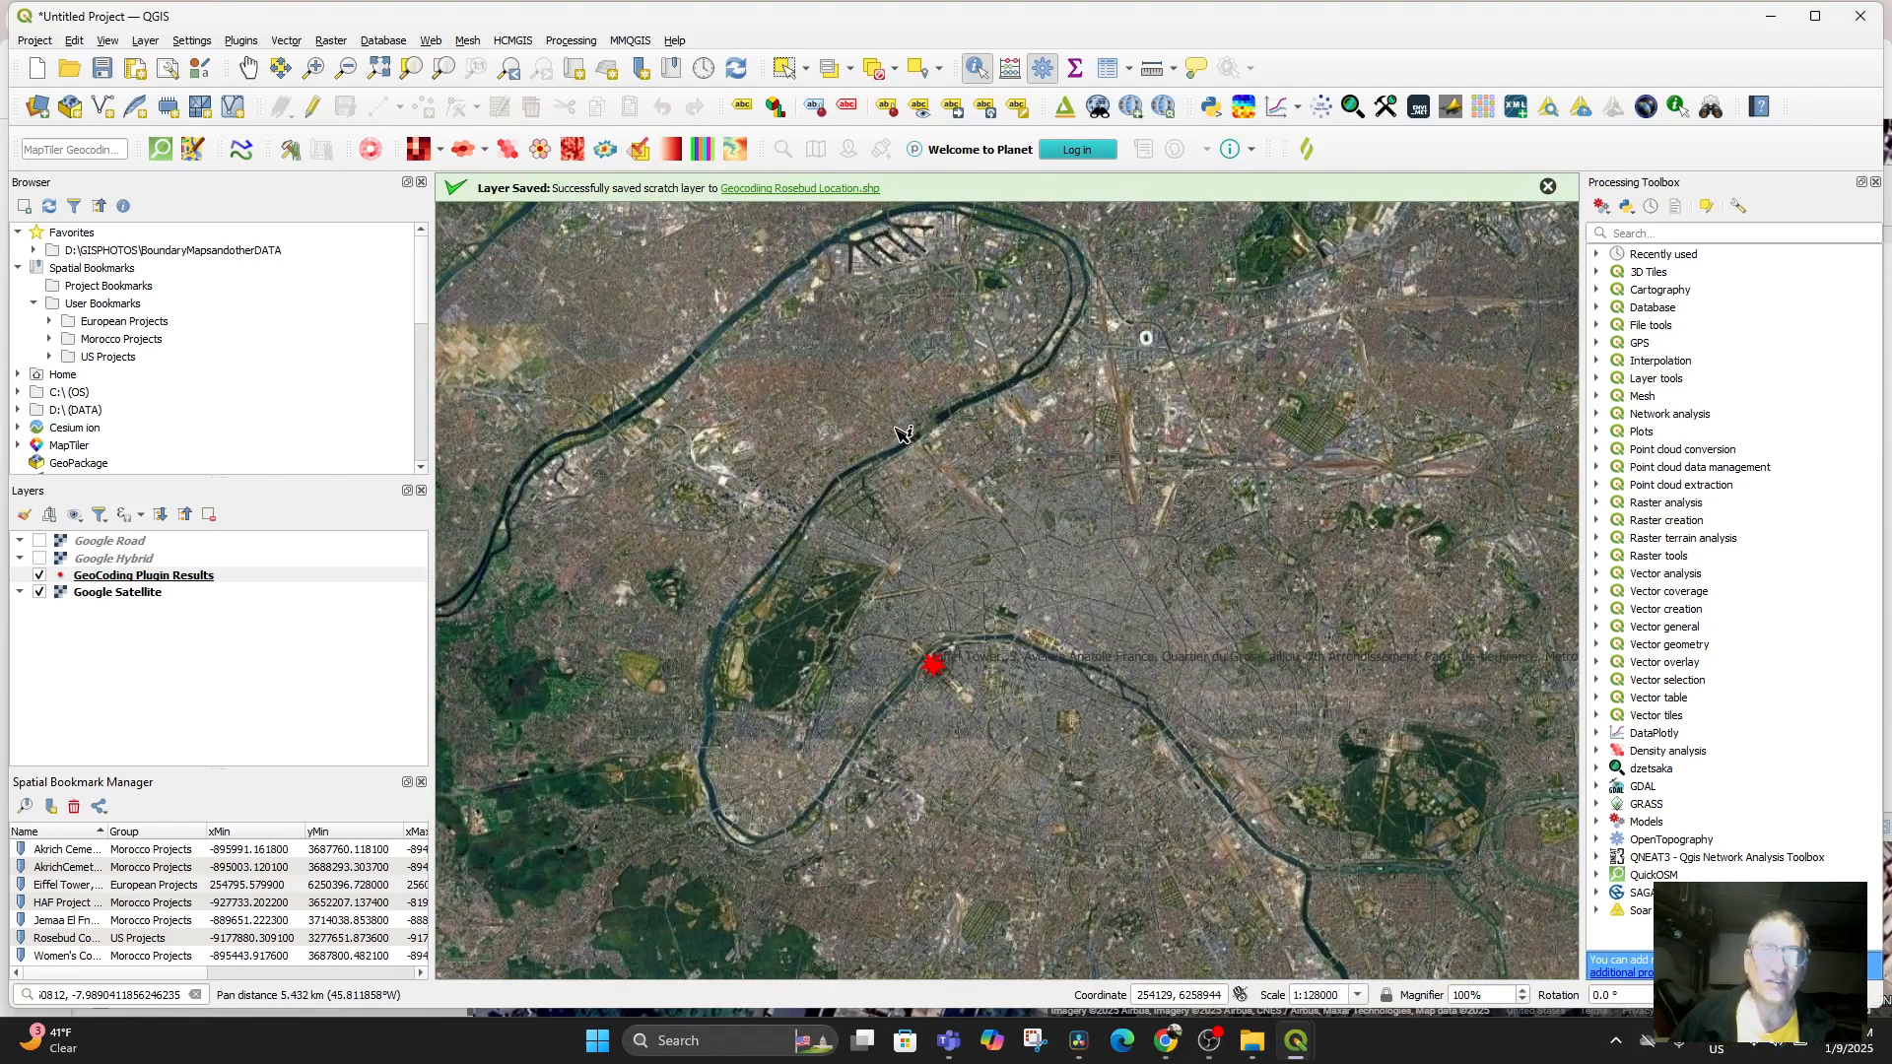
{"action": "scroll", "coordinate": [903, 433], "scroll_direction": "down", "scroll_amount": 6}
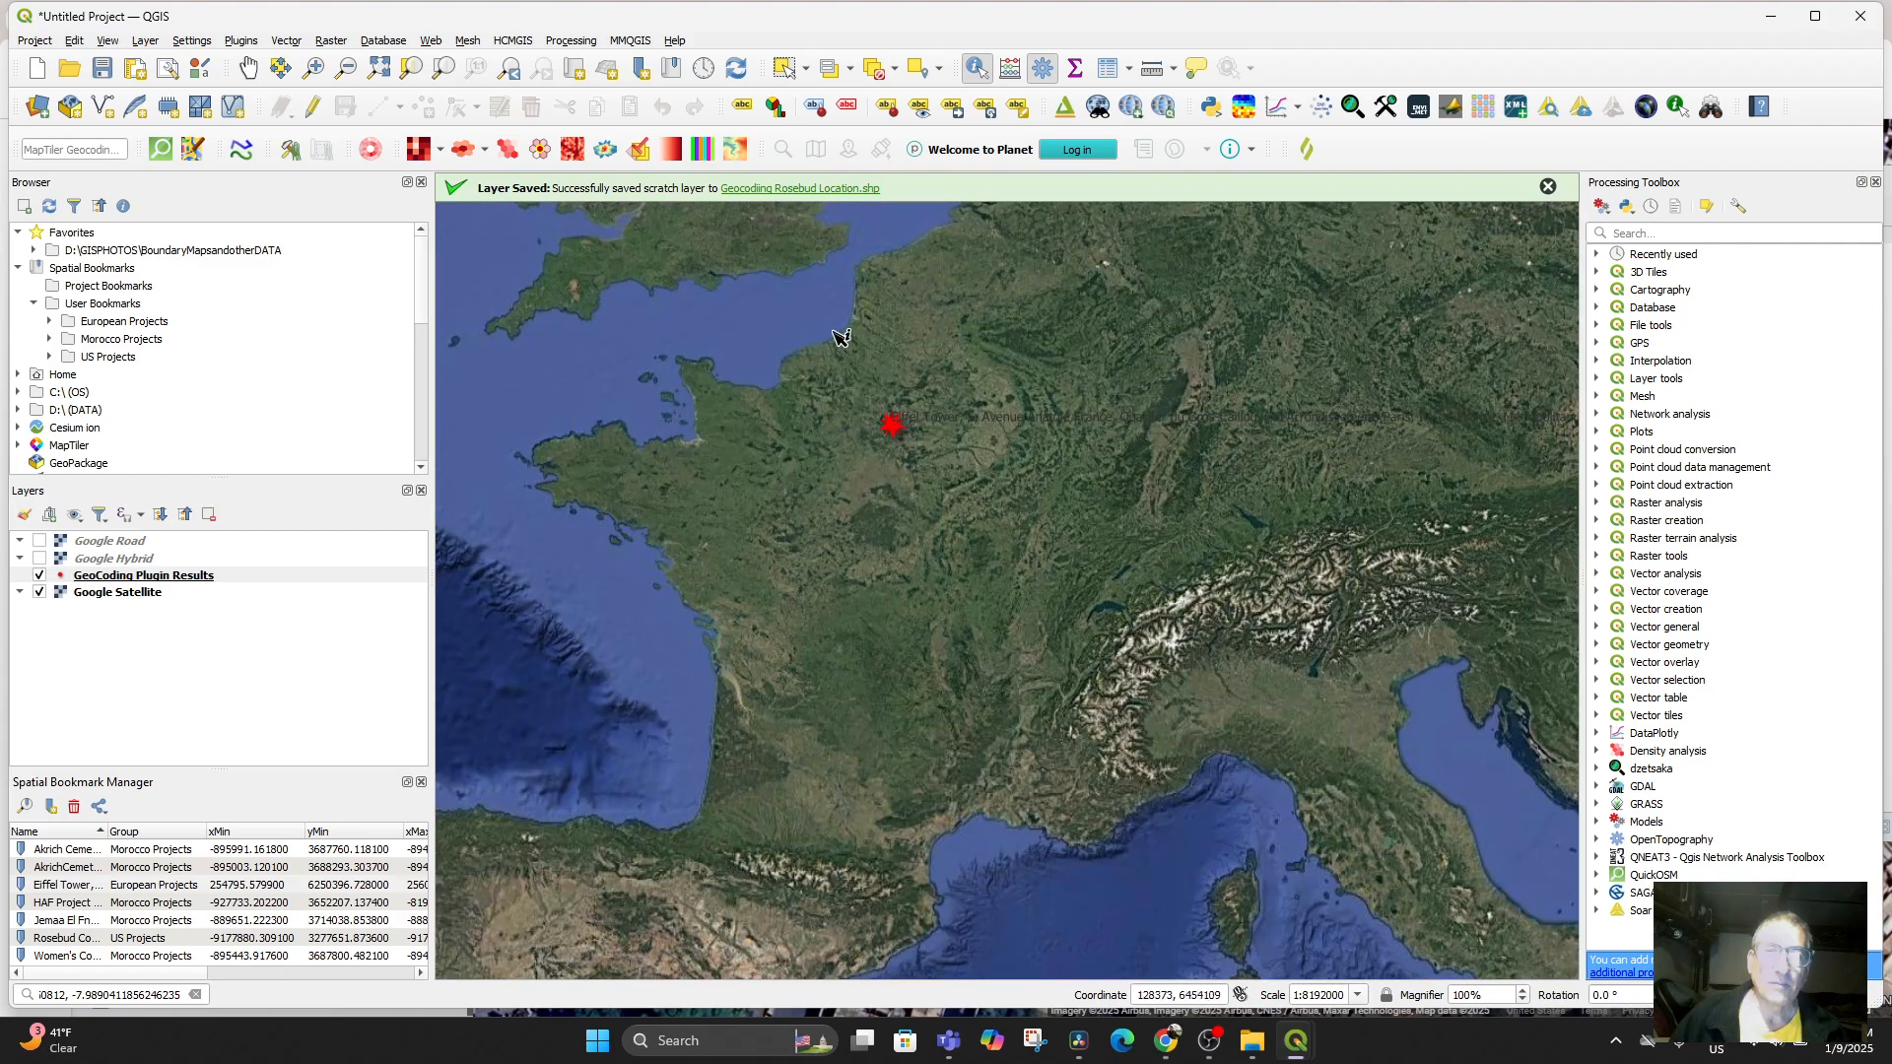
{"action": "scroll", "coordinate": [839, 402], "scroll_direction": "down", "scroll_amount": 3}
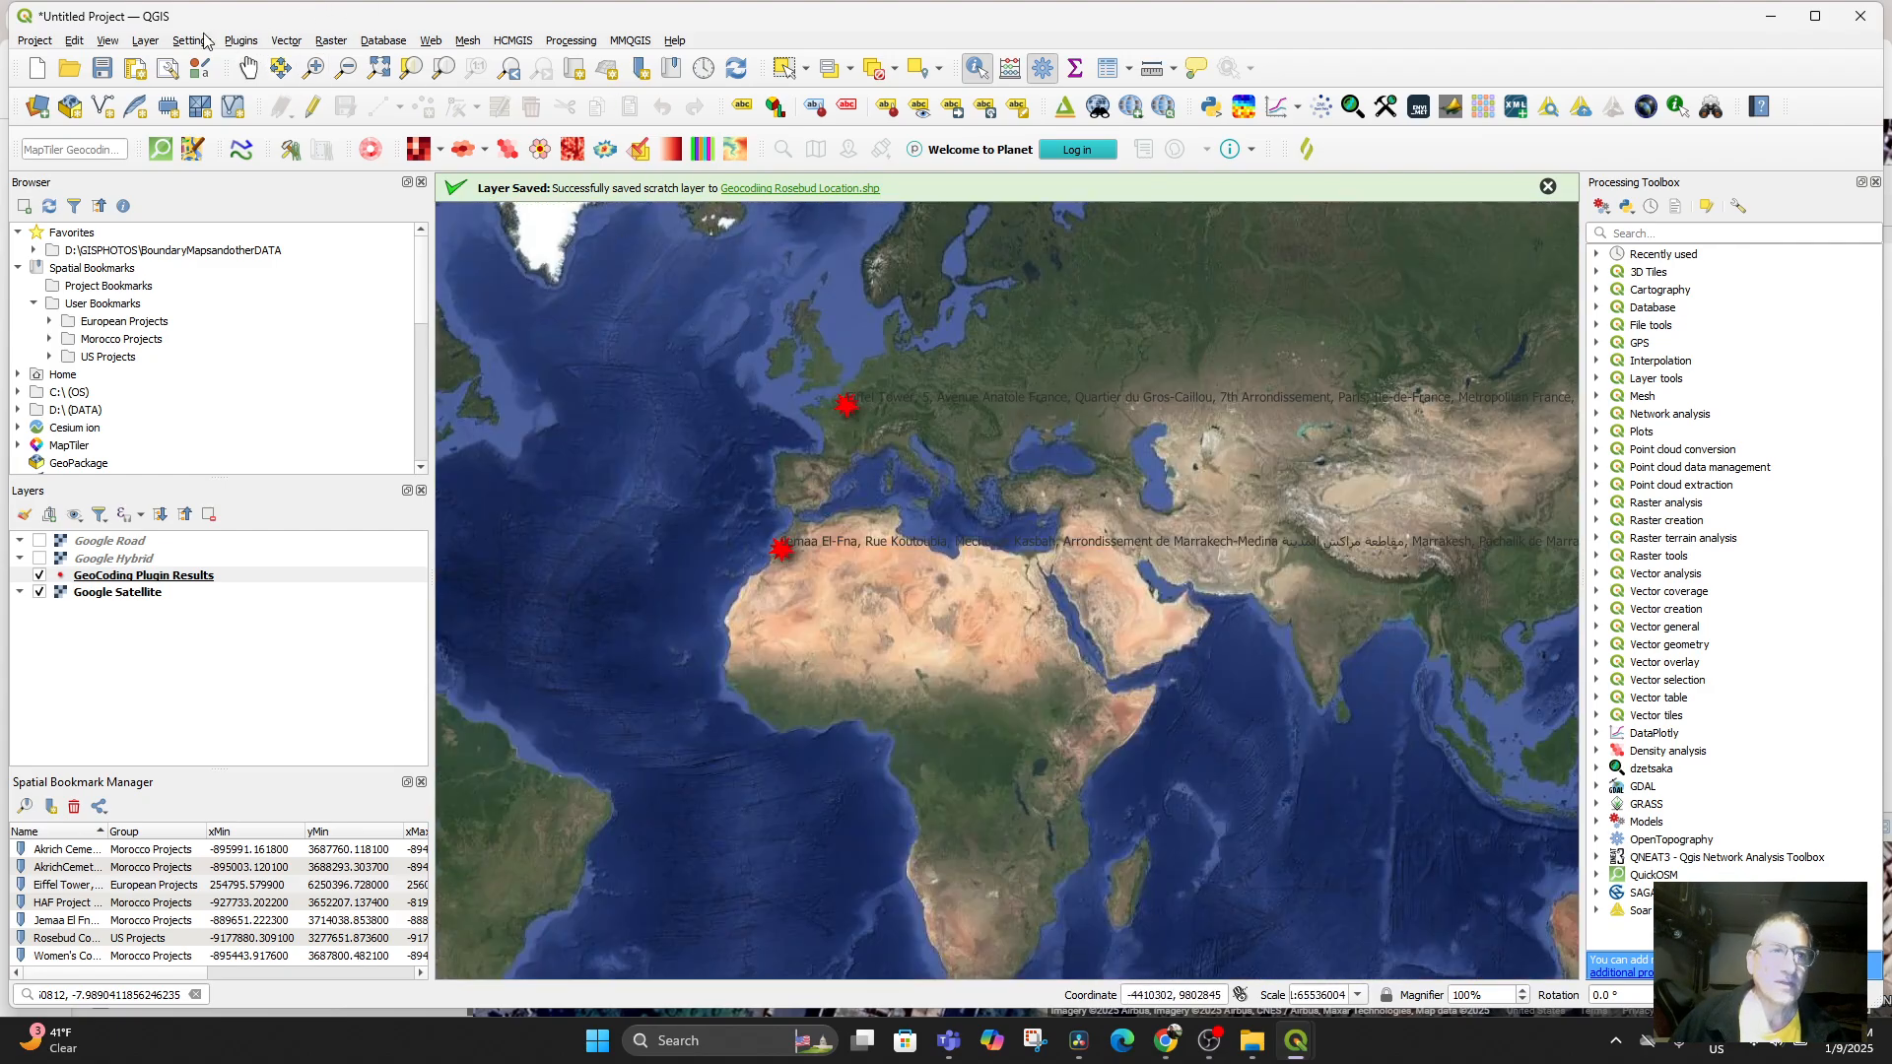
Check the GeoCoding plugin's tools, bring the Florida, Morocco and Paris points into view together, and dismiss the layer-saved message
{"action": "left_click", "coordinate": [242, 40]}
{"action": "mouse_move", "coordinate": [388, 315]}
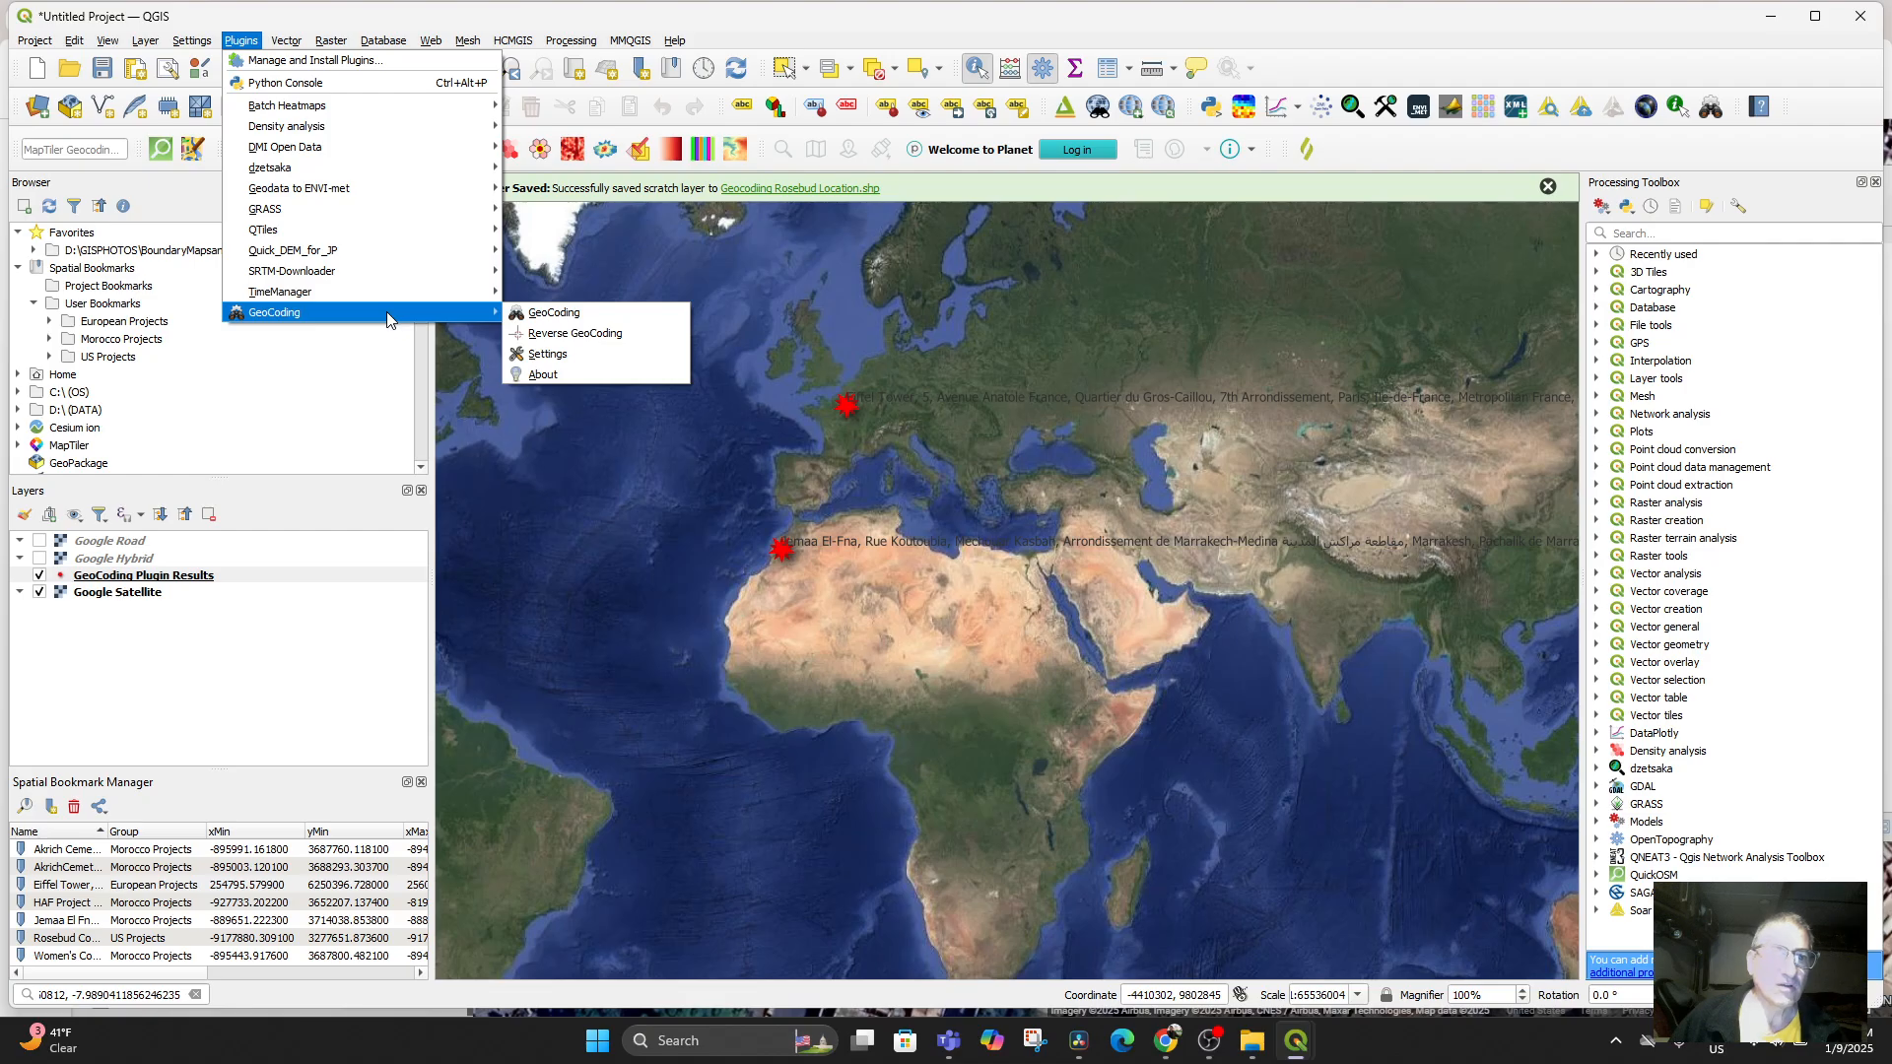
{"action": "left_click", "coordinate": [970, 595]}
{"action": "scroll", "coordinate": [969, 595], "scroll_direction": "down", "scroll_amount": 2}
{"action": "left_click_drag", "start_coordinate": [965, 593], "coordinate": [1268, 724]}
{"action": "scroll", "coordinate": [1268, 724], "scroll_direction": "down", "scroll_amount": 1}
{"action": "scroll", "coordinate": [1098, 632], "scroll_direction": "up", "scroll_amount": 3}
{"action": "left_click_drag", "start_coordinate": [1187, 633], "coordinate": [1010, 597]}
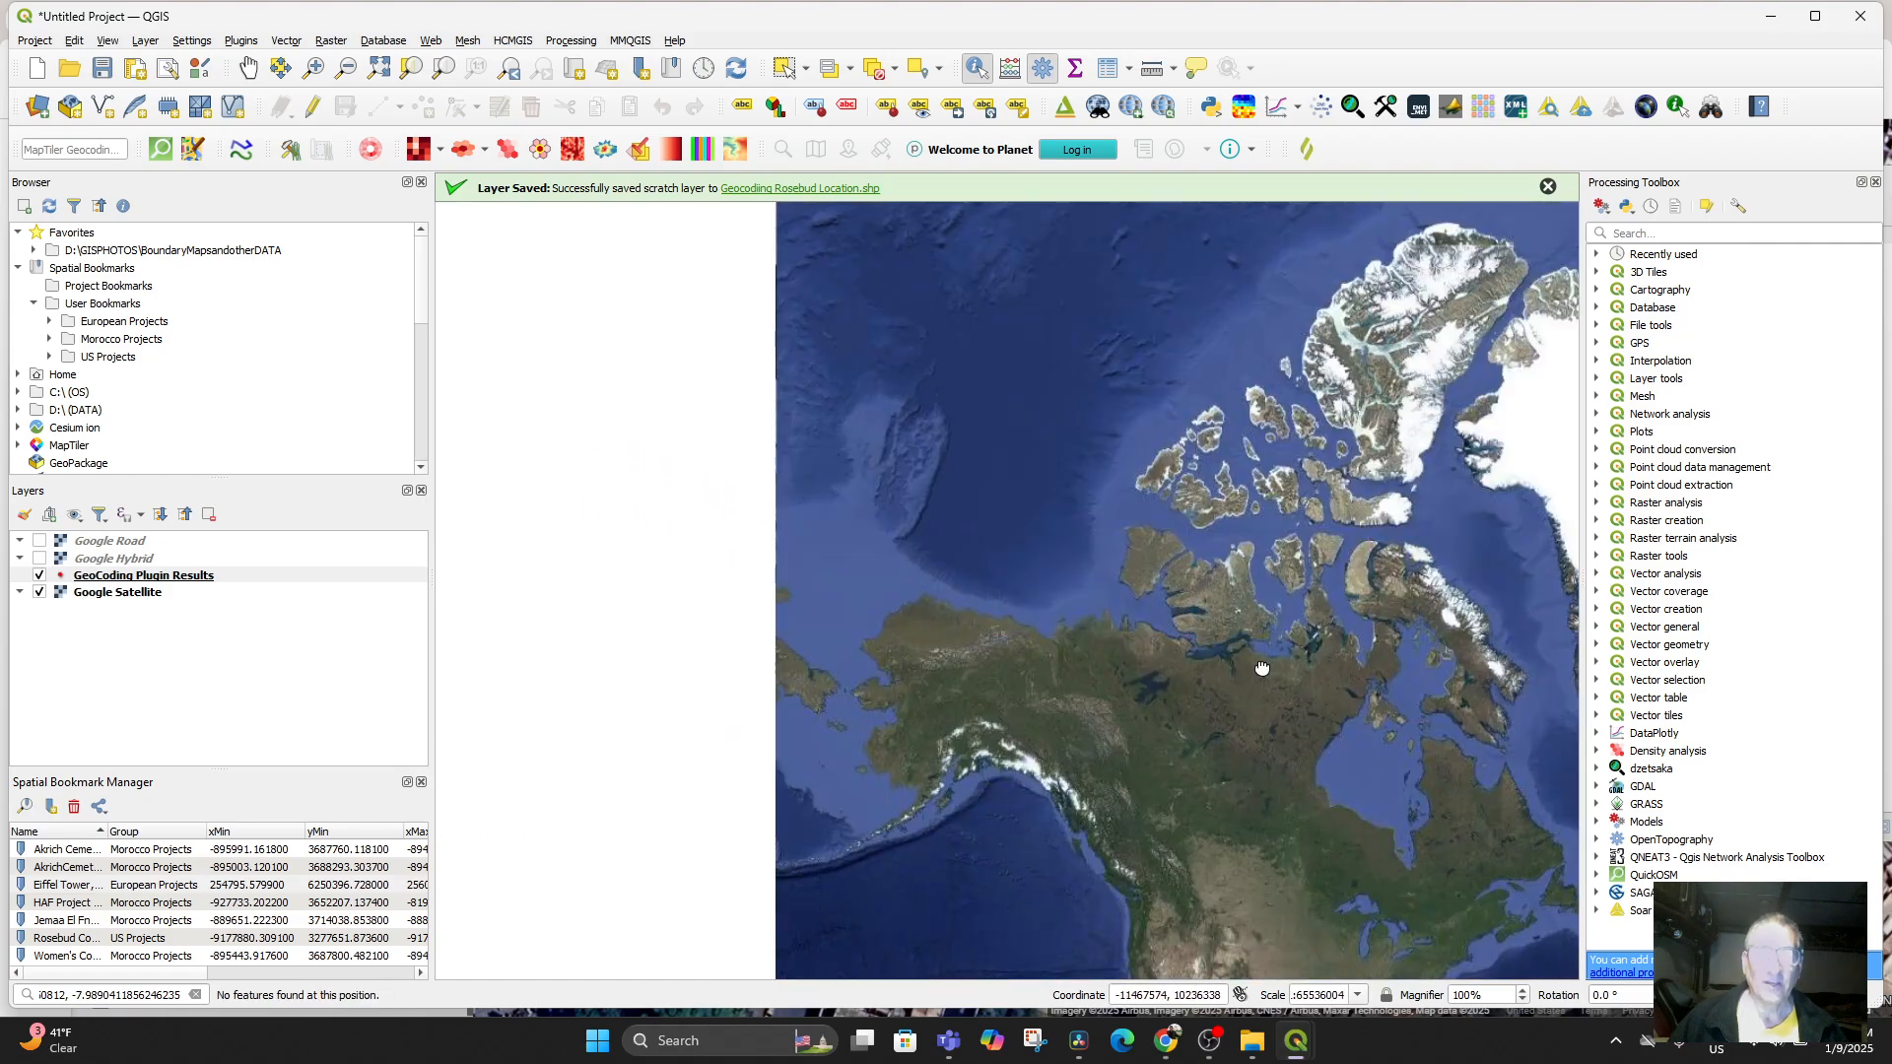
{"action": "left_click_drag", "start_coordinate": [1262, 668], "coordinate": [718, 372]}
{"action": "left_click_drag", "start_coordinate": [1120, 622], "coordinate": [1072, 593]}
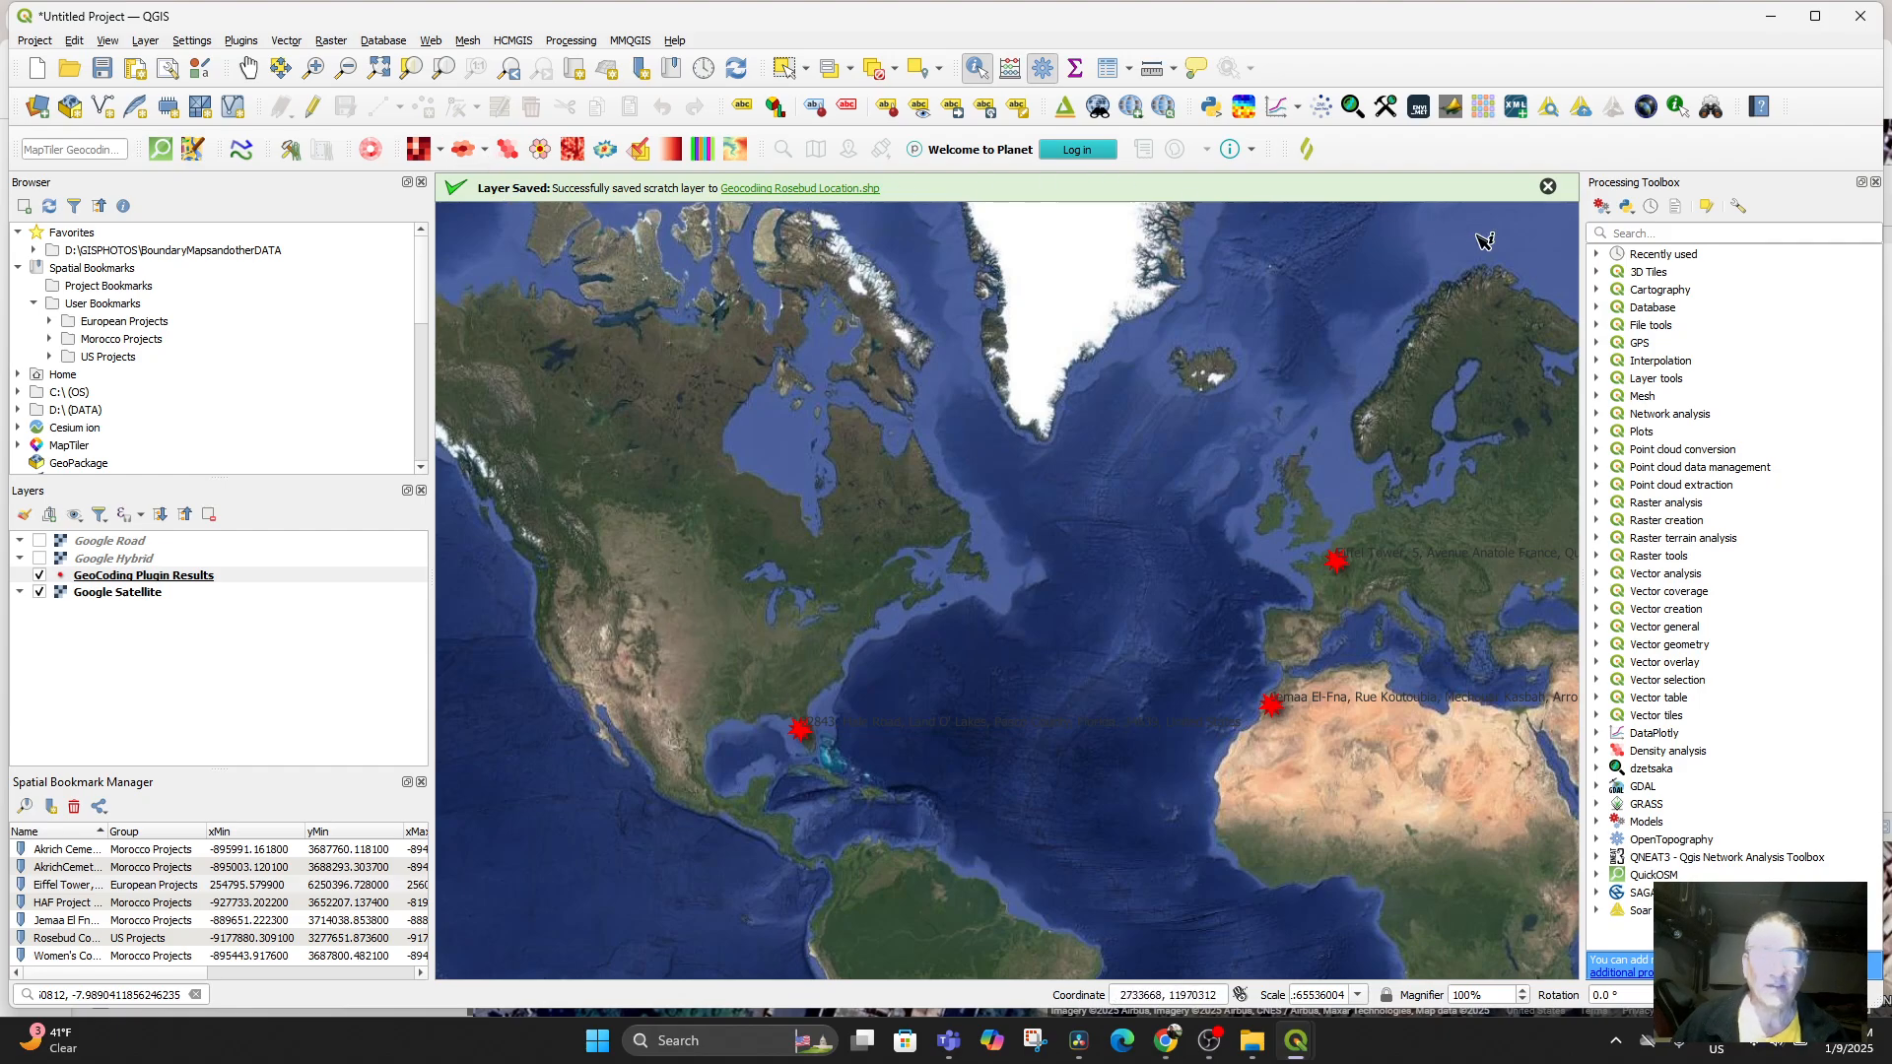
{"action": "left_click", "coordinate": [1548, 186]}
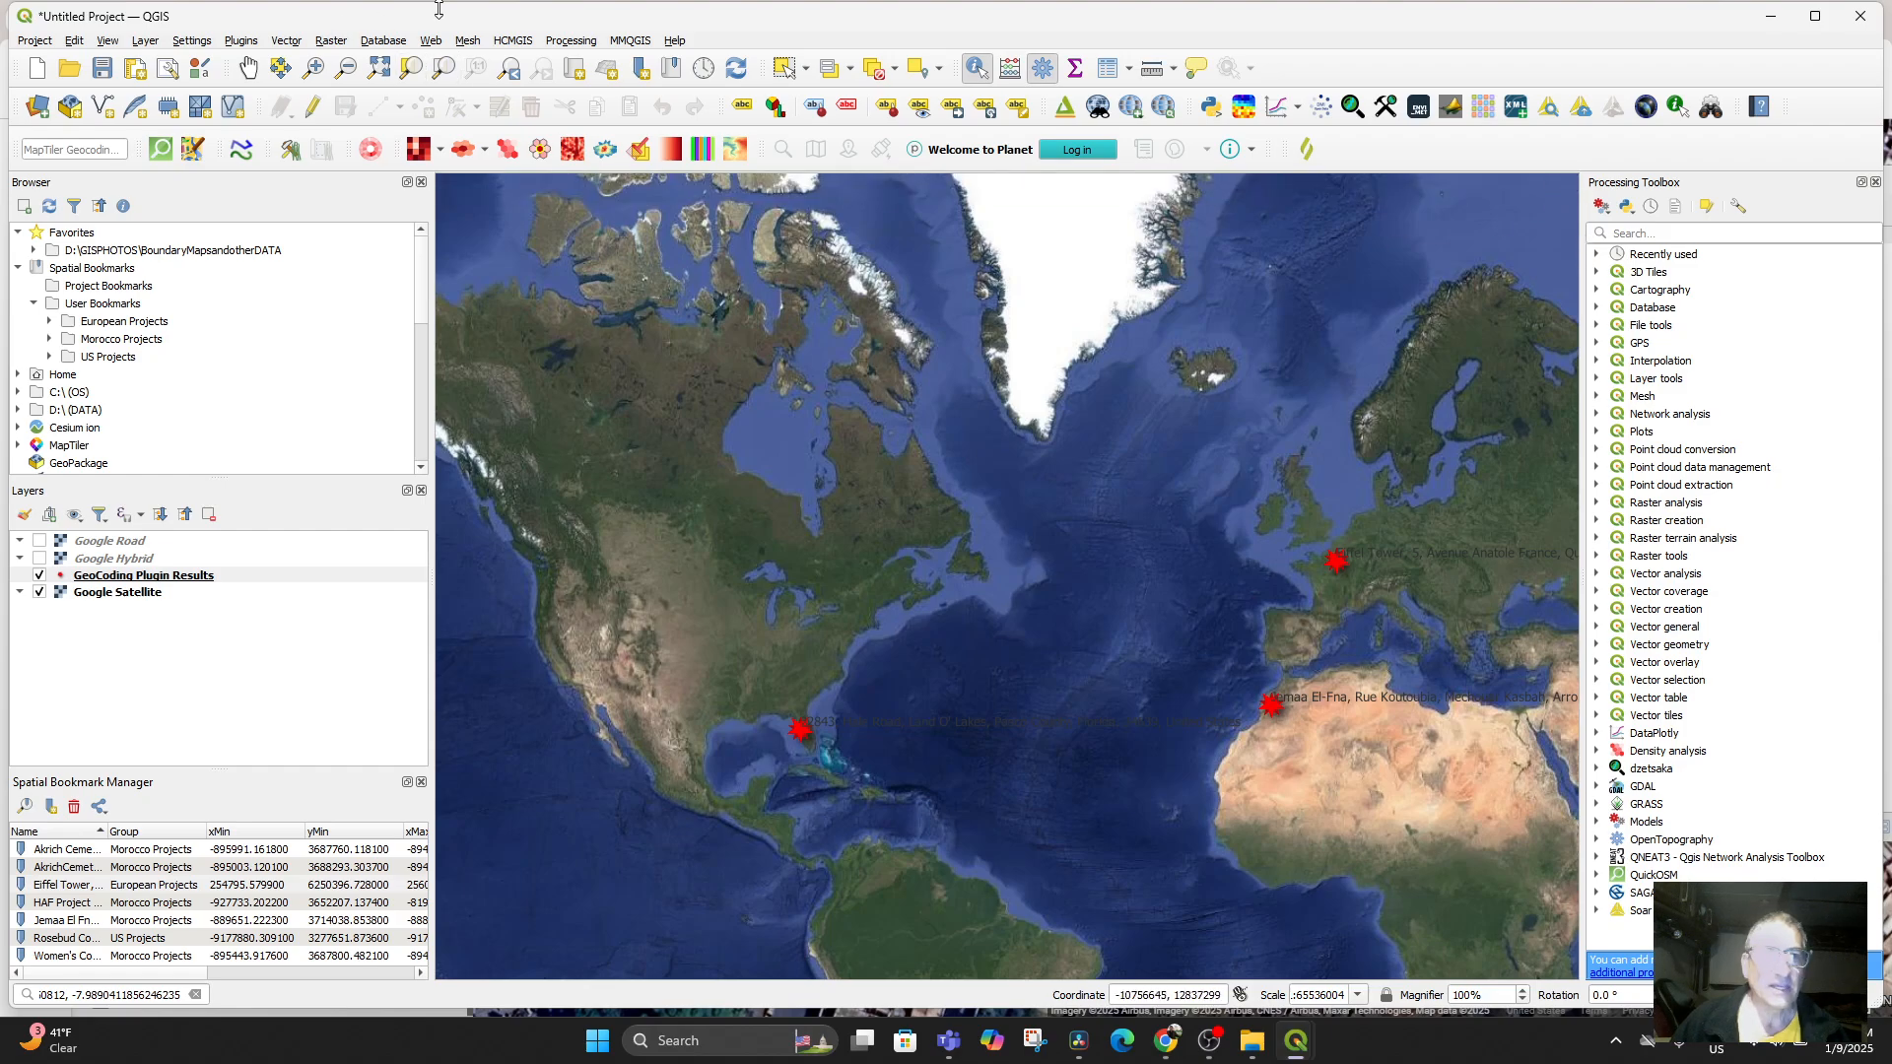
Add the ESRI Boundaries&Places basemap from QuickMapServices and move it to the top of the layer order
{"action": "left_click", "coordinate": [431, 40]}
{"action": "mouse_move", "coordinate": [498, 163]}
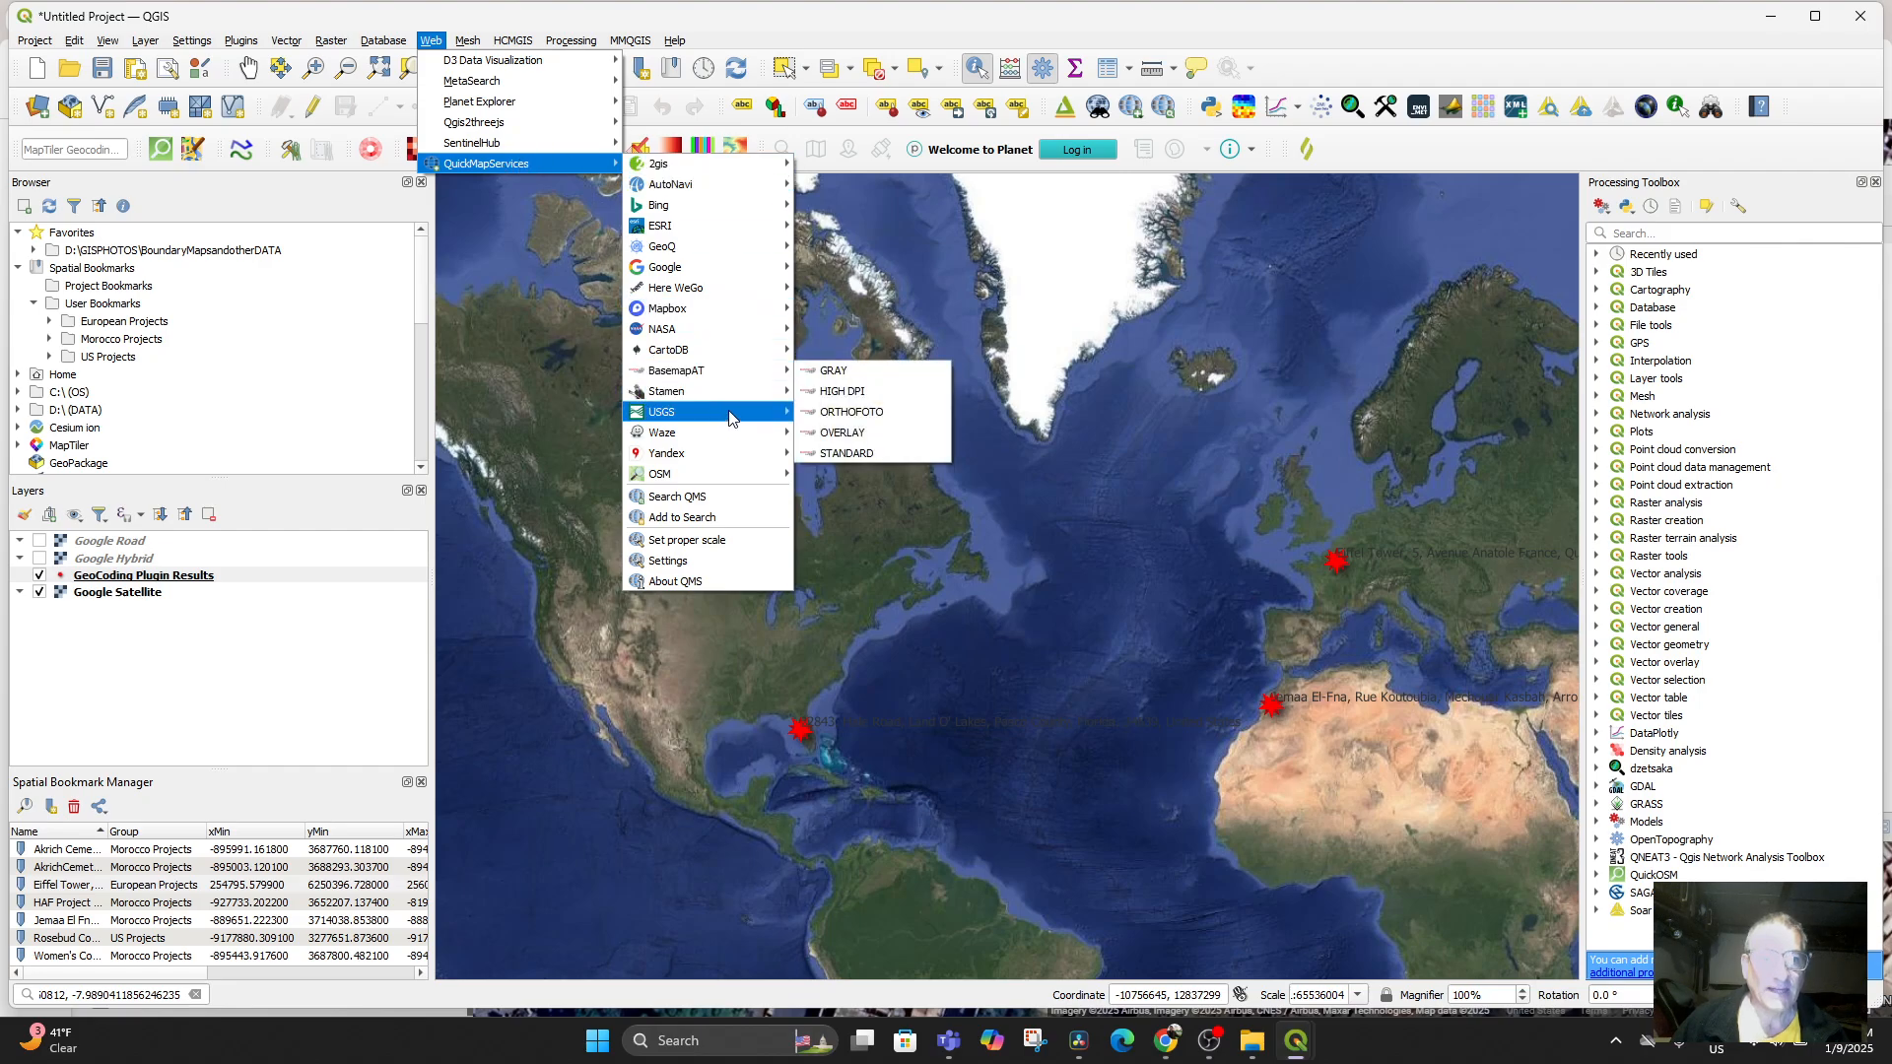
{"action": "mouse_move", "coordinate": [697, 418]}
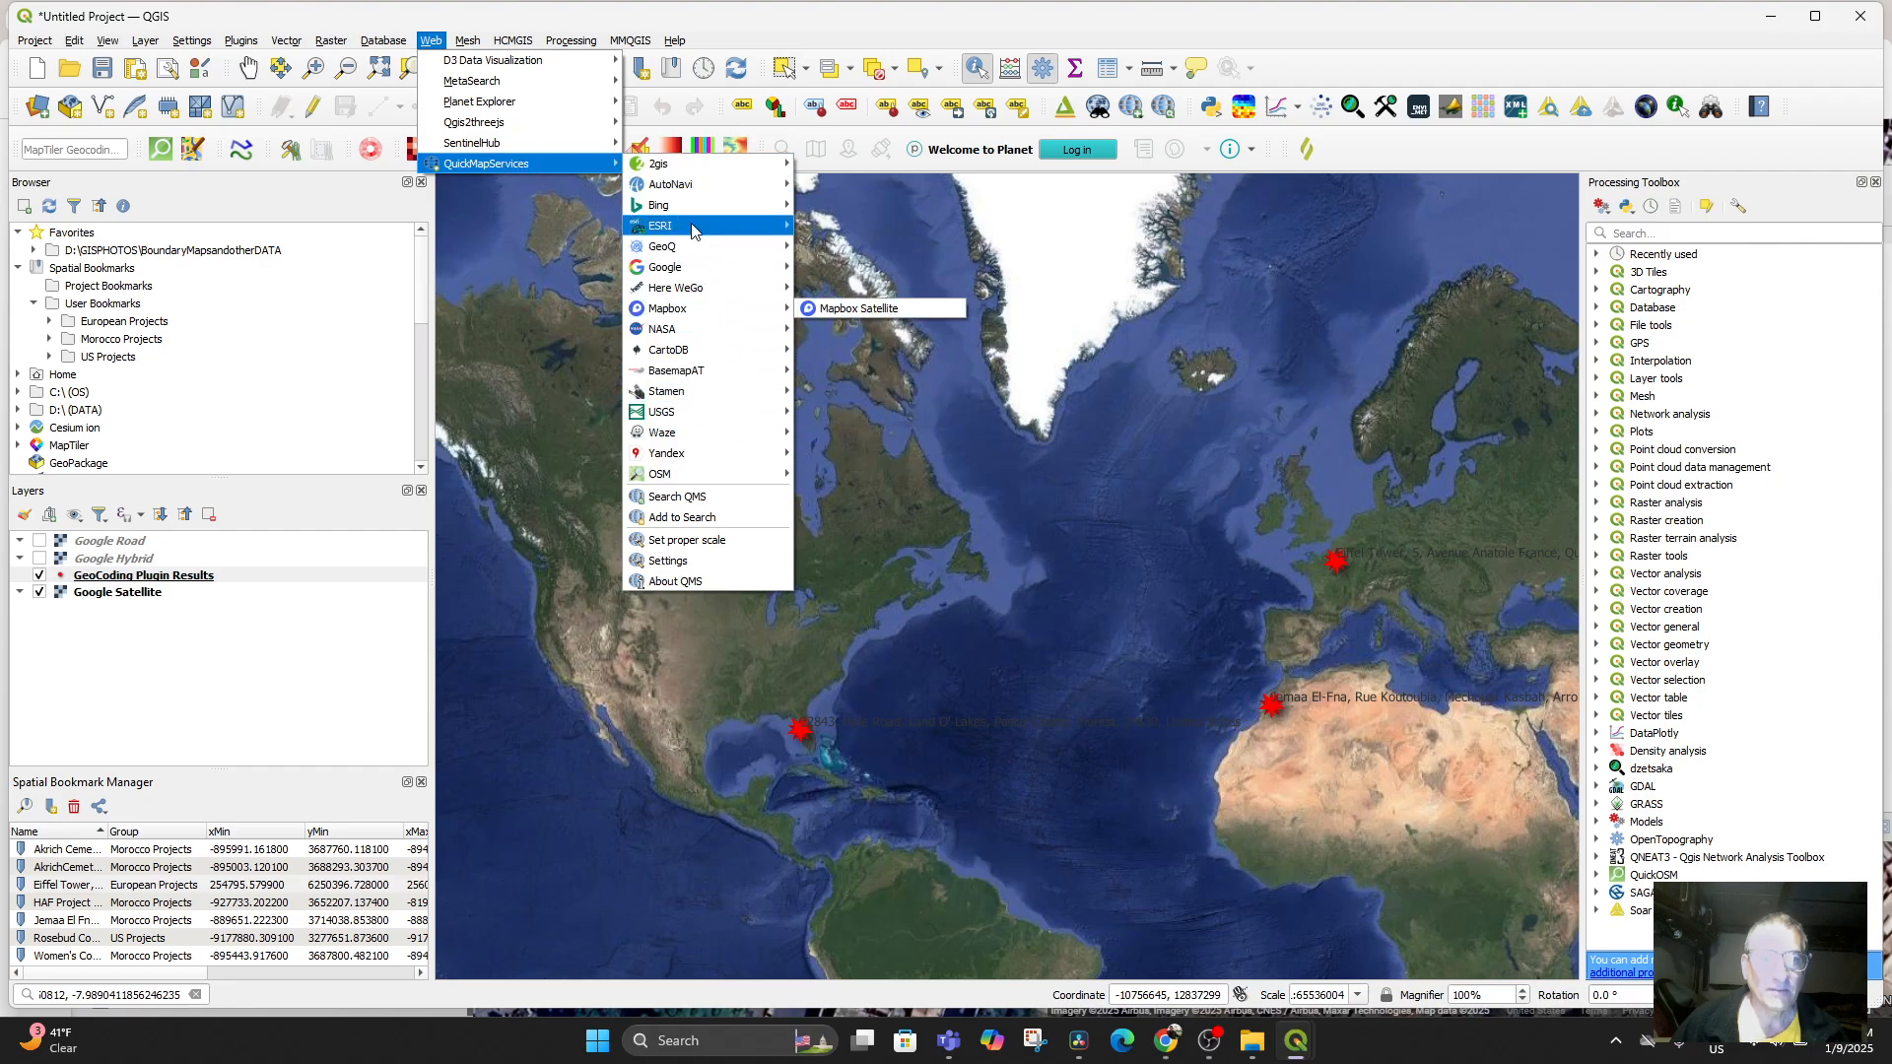
{"action": "mouse_move", "coordinate": [693, 232]}
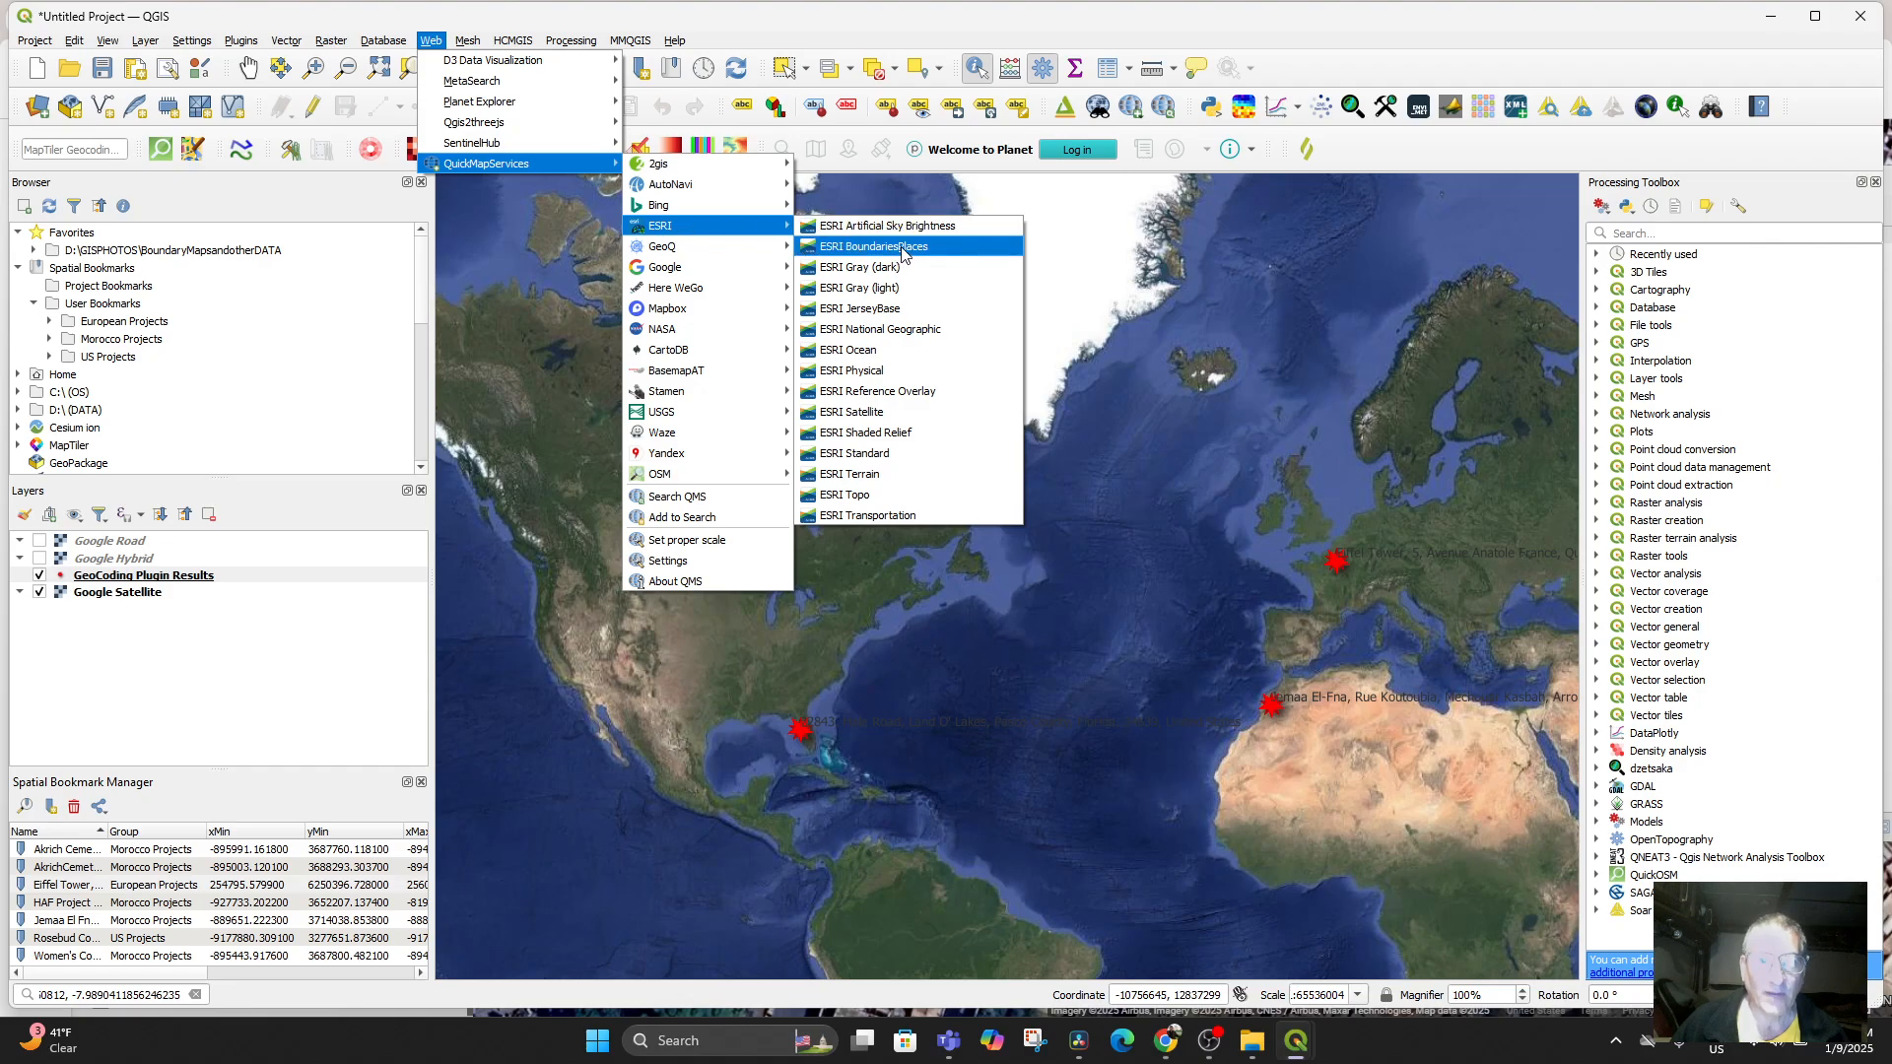
{"action": "left_click", "coordinate": [905, 248]}
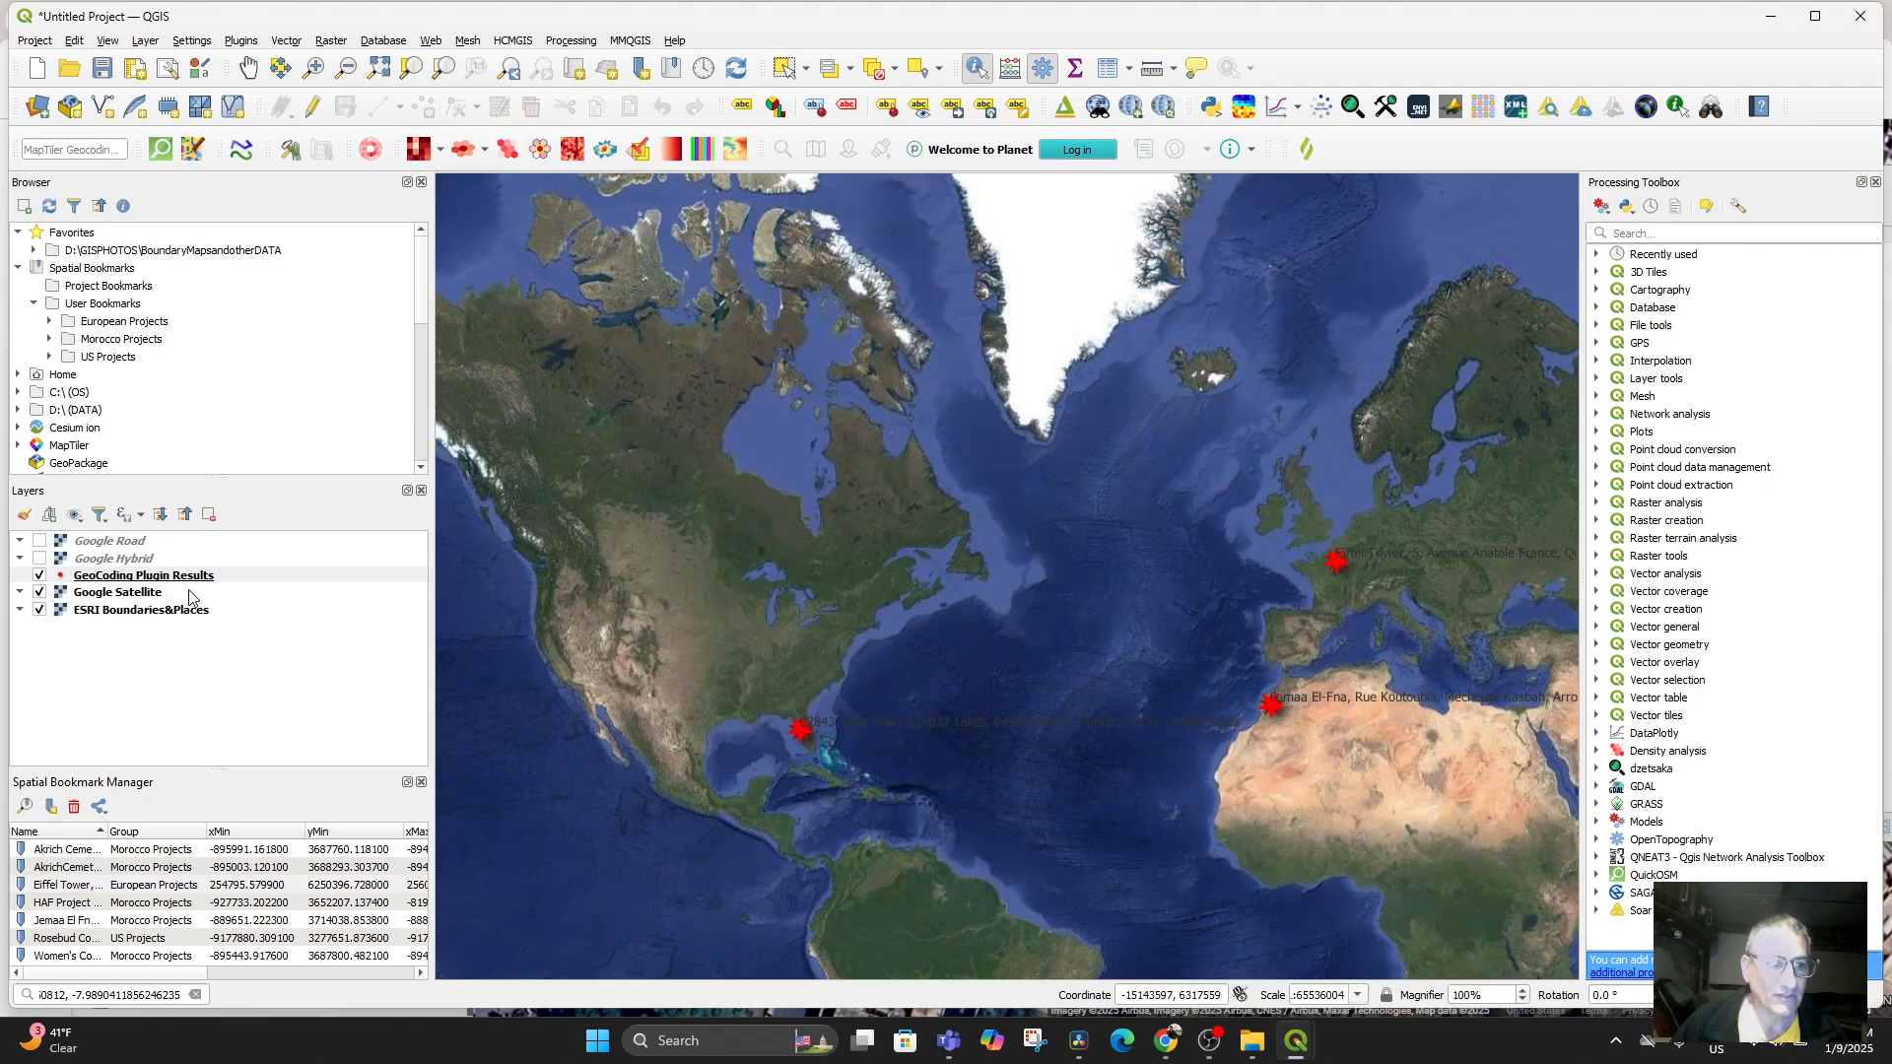
{"action": "left_click_drag", "start_coordinate": [124, 612], "coordinate": [122, 538]}
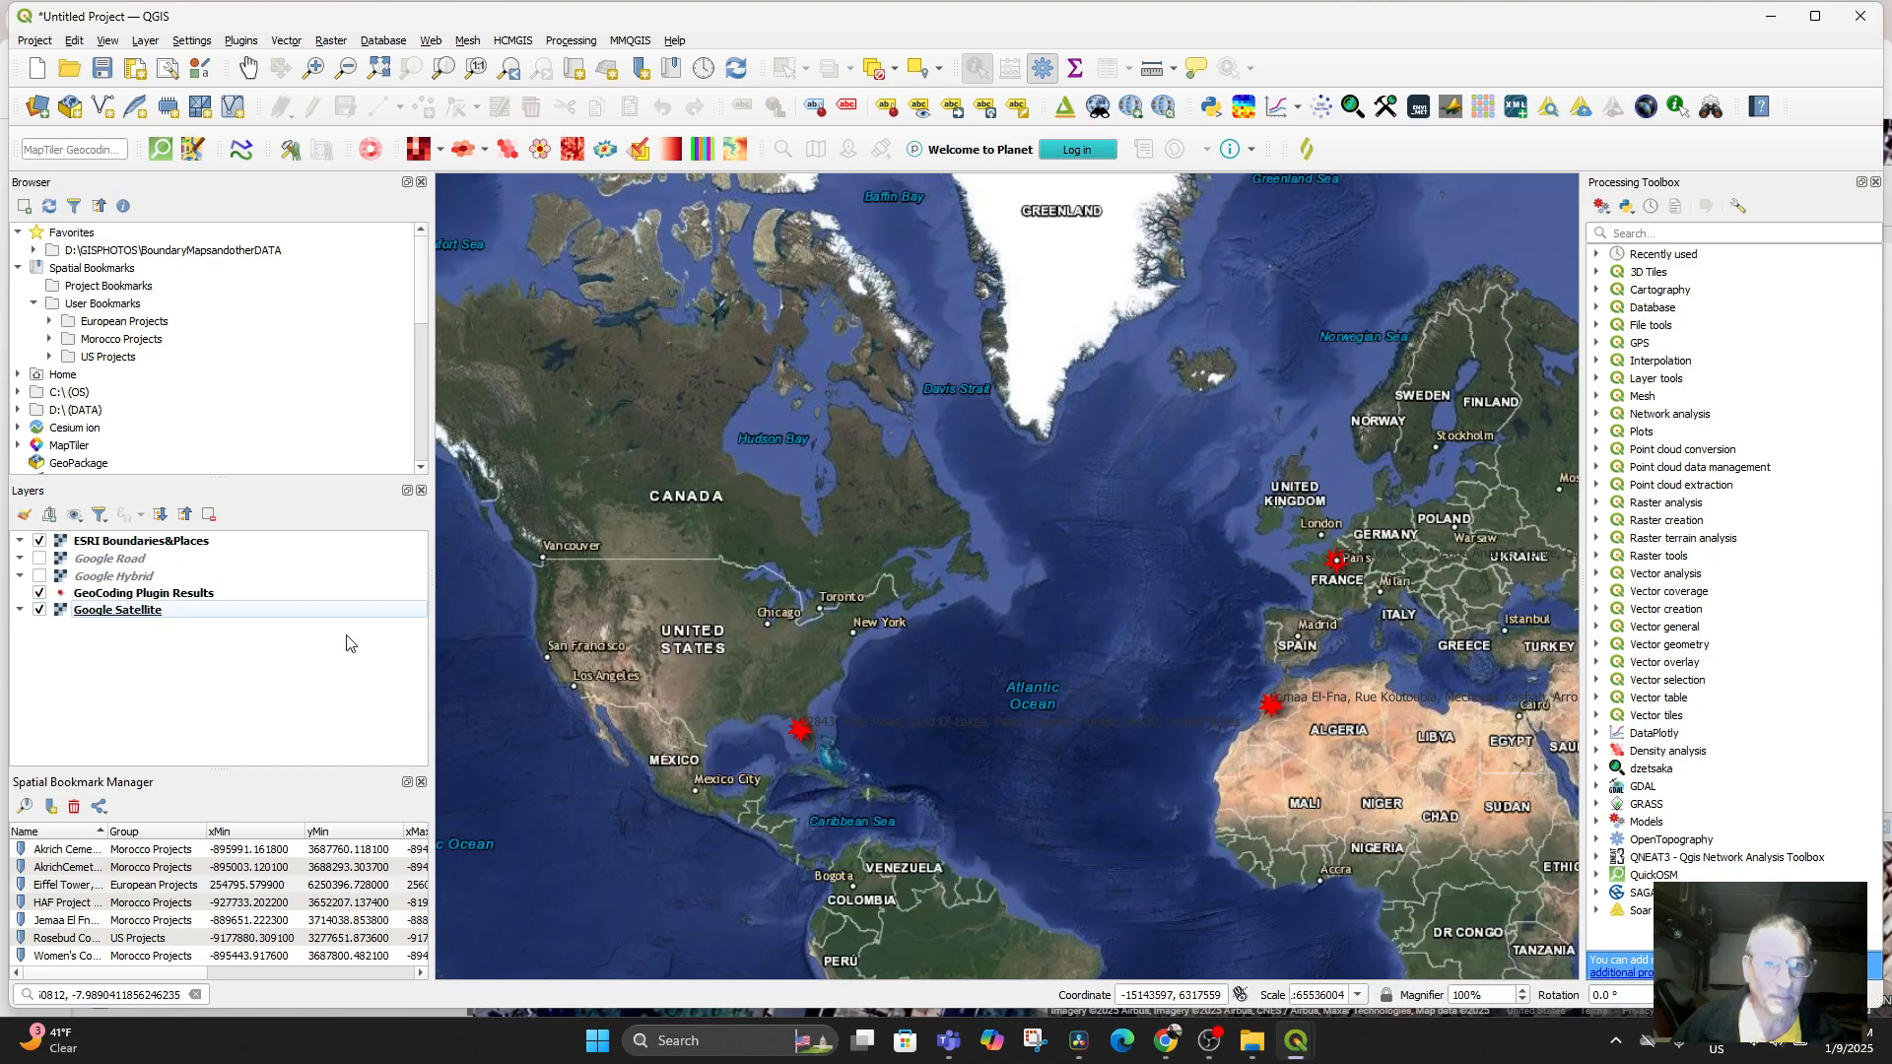
Hide the GeoCoding Plugin Results and Google Satellite layers with the map showing eastern North America
{"action": "scroll", "coordinate": [936, 680], "scroll_direction": "down", "scroll_amount": 1}
{"action": "scroll", "coordinate": [1025, 682], "scroll_direction": "up", "scroll_amount": 2}
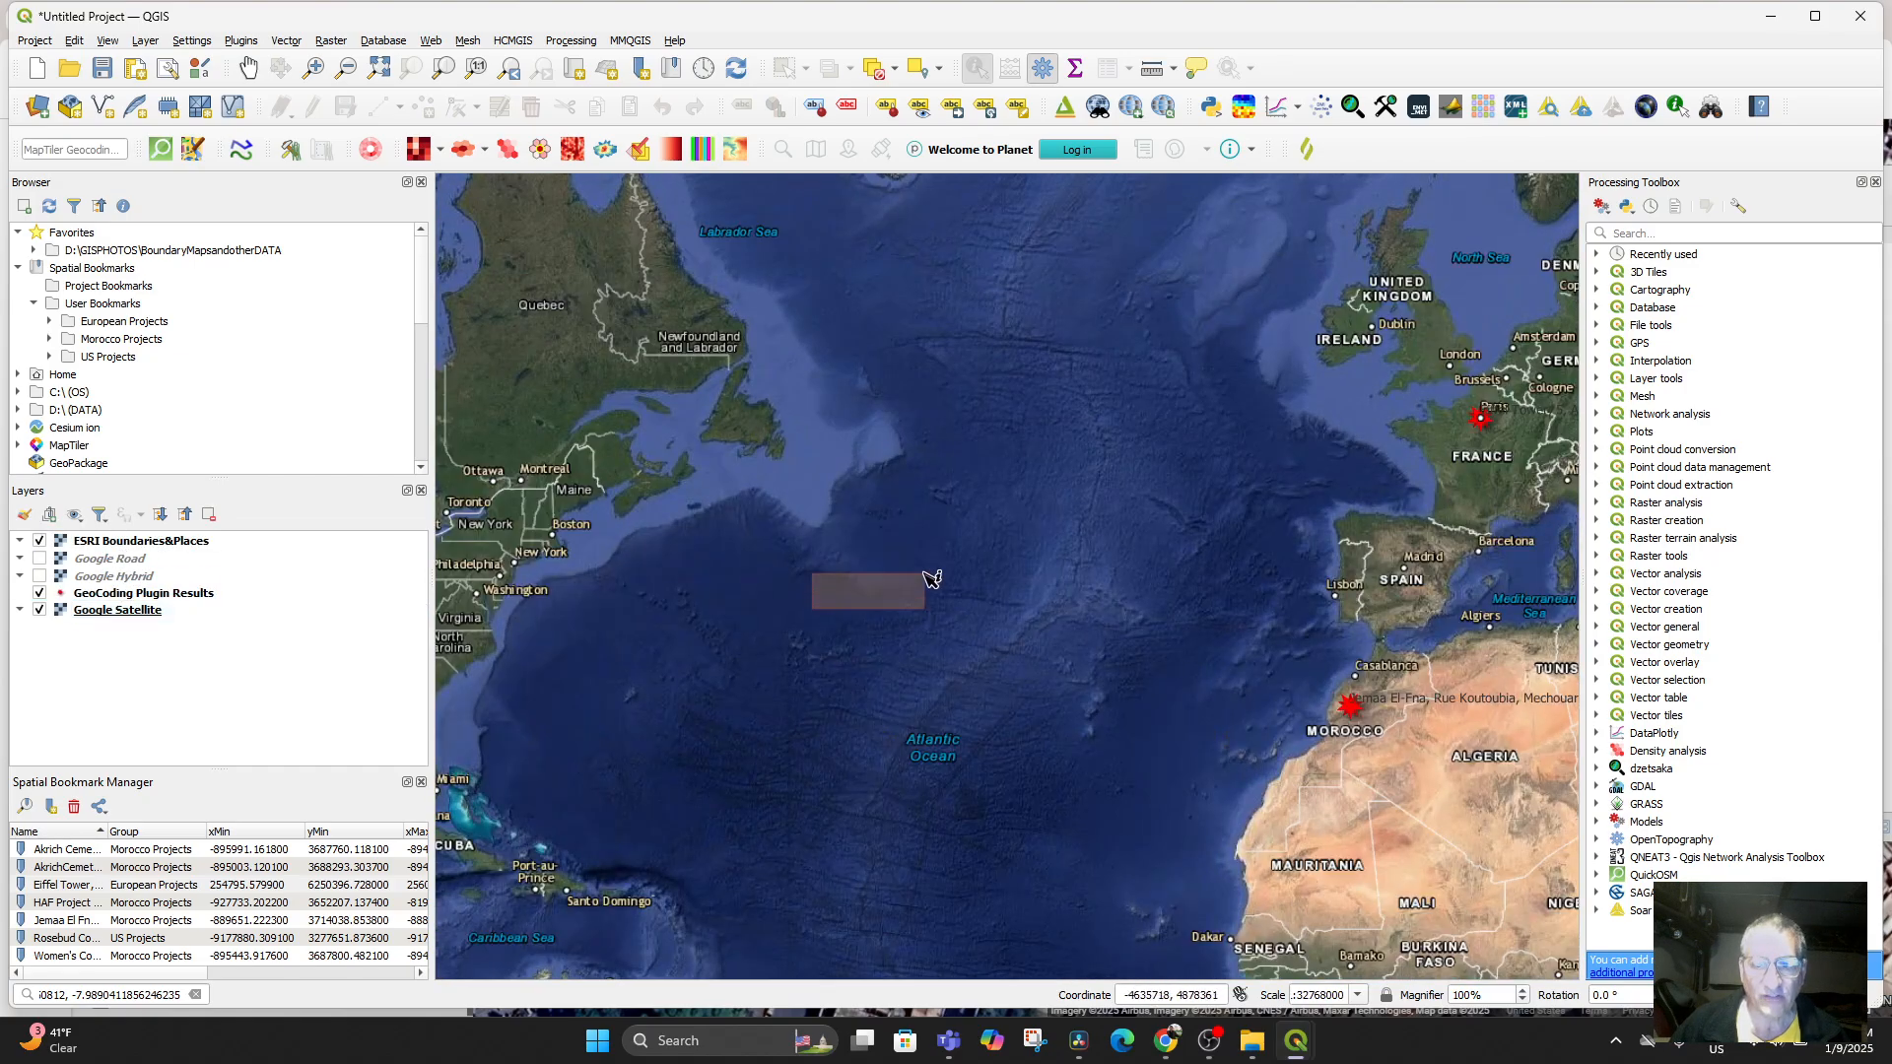
{"action": "left_click_drag", "start_coordinate": [743, 676], "coordinate": [1060, 641]}
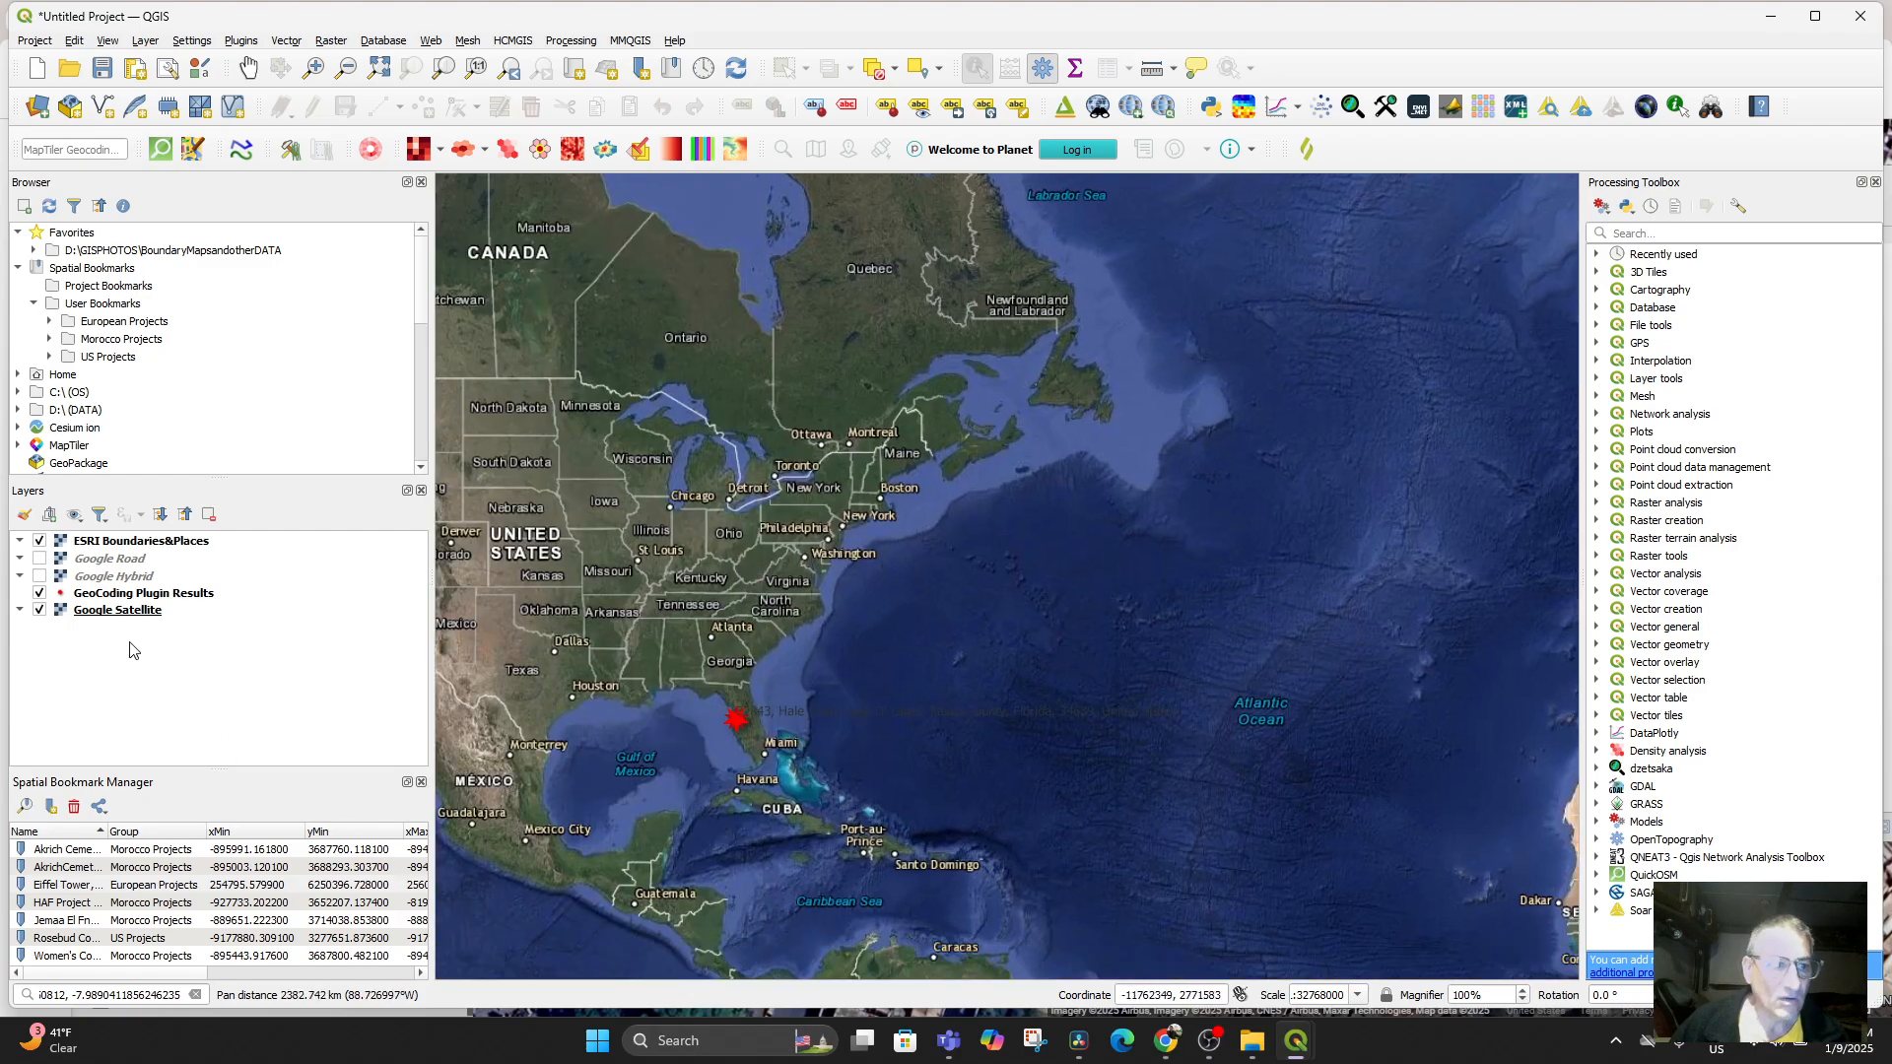
{"action": "left_click", "coordinate": [40, 593]}
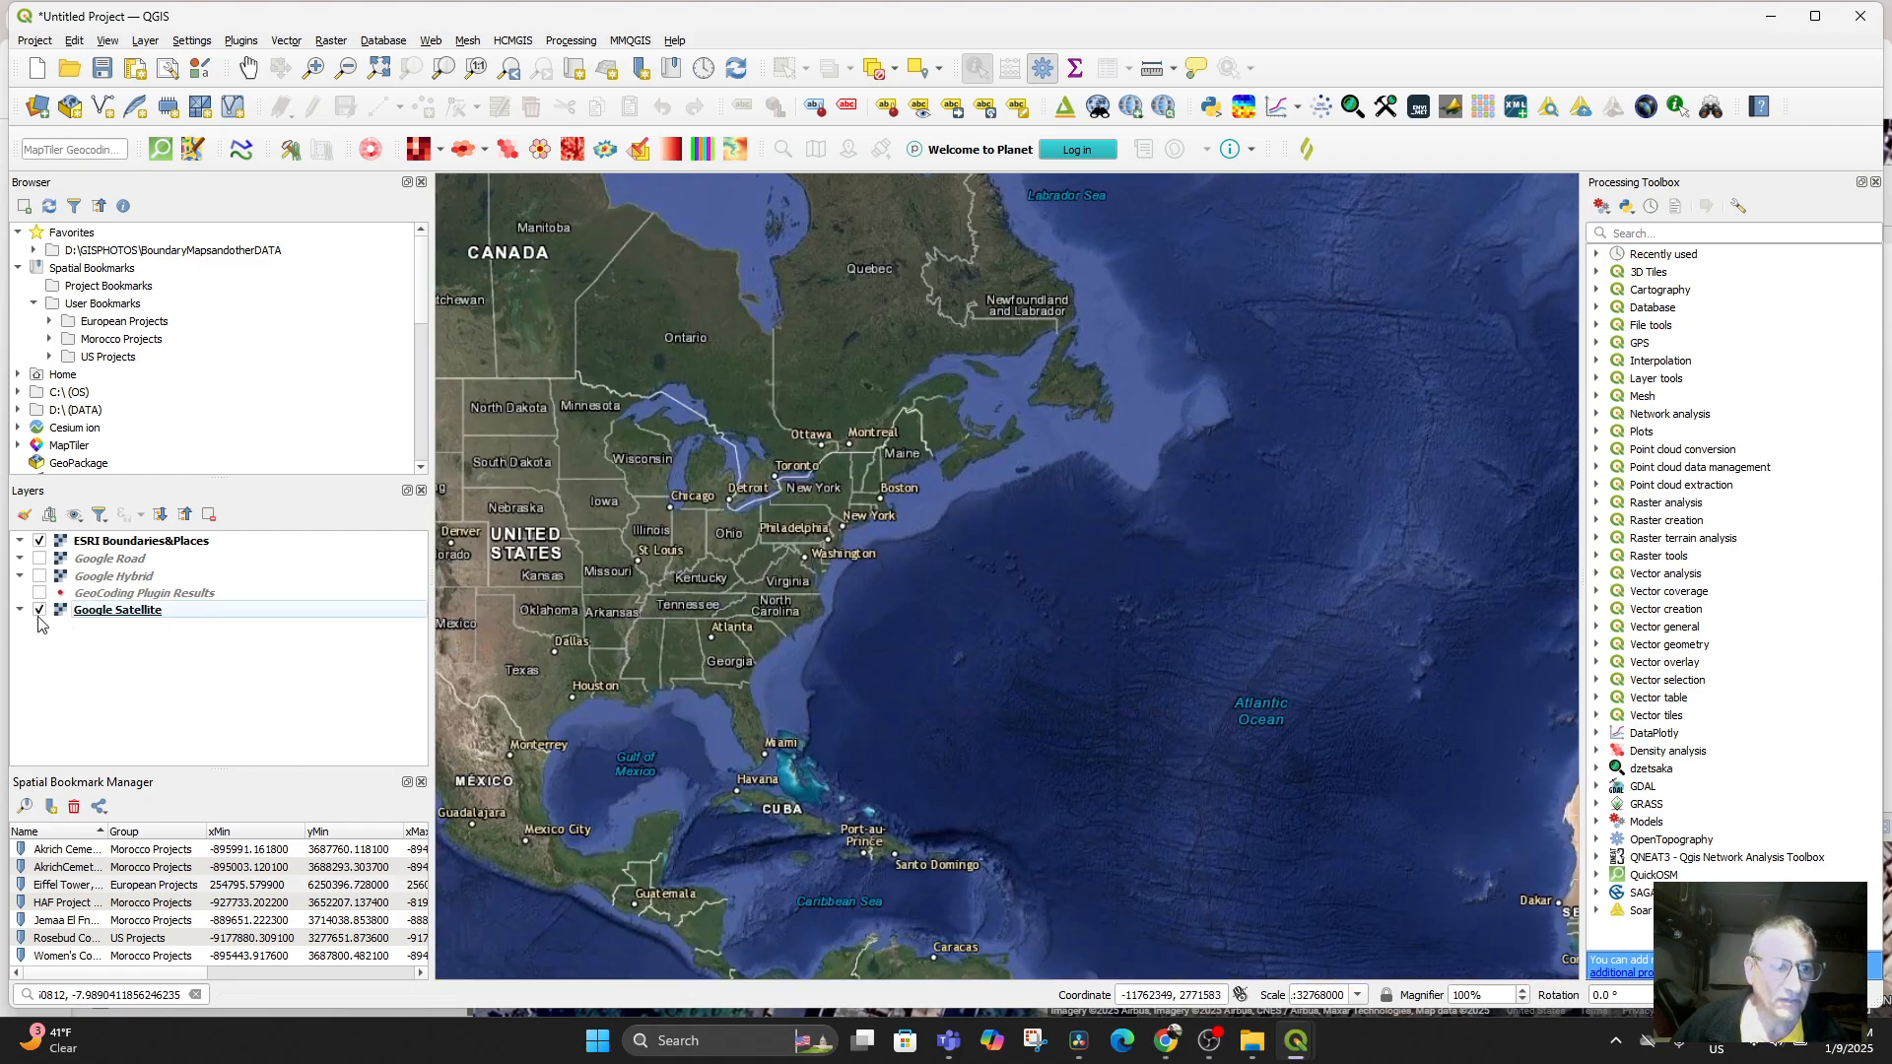
{"action": "left_click", "coordinate": [39, 611]}
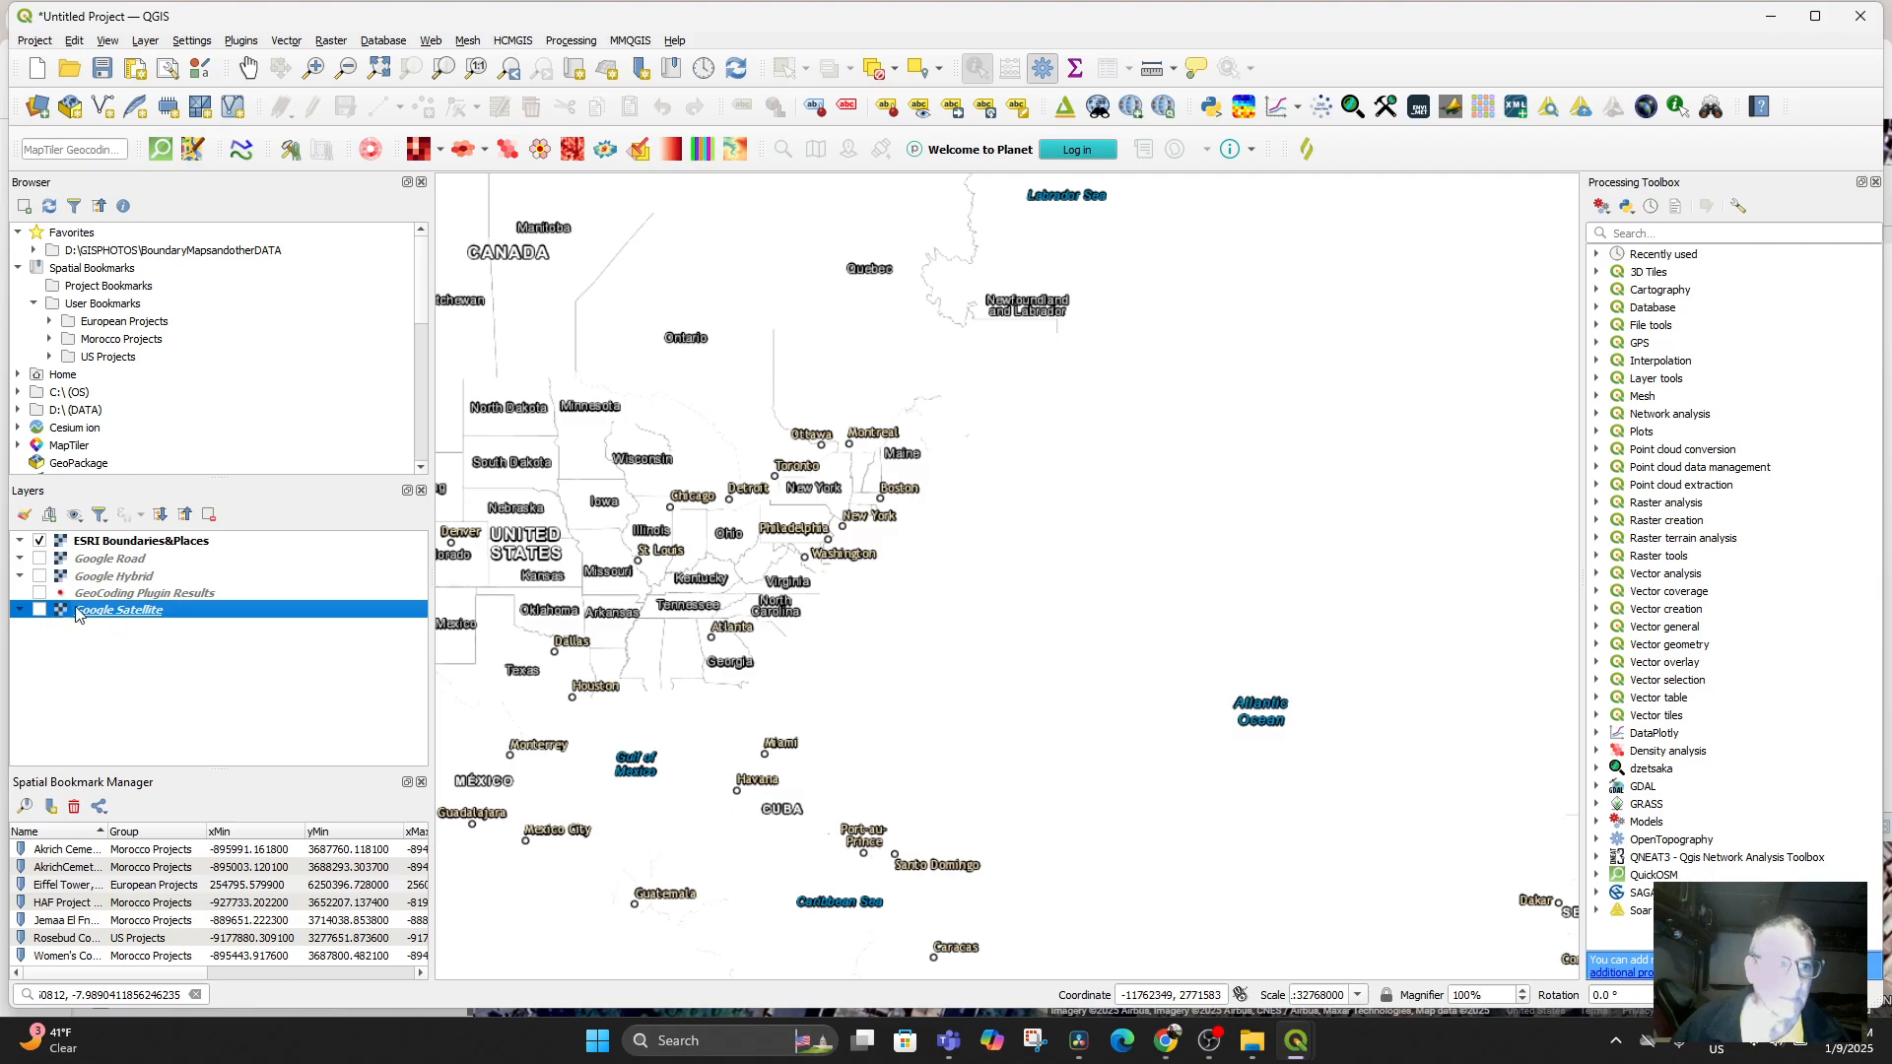
Show the Google Satellite layer beneath ESRI Boundaries&Places with the map centred on the western United States
{"action": "scroll", "coordinate": [878, 654], "scroll_direction": "down", "scroll_amount": 2}
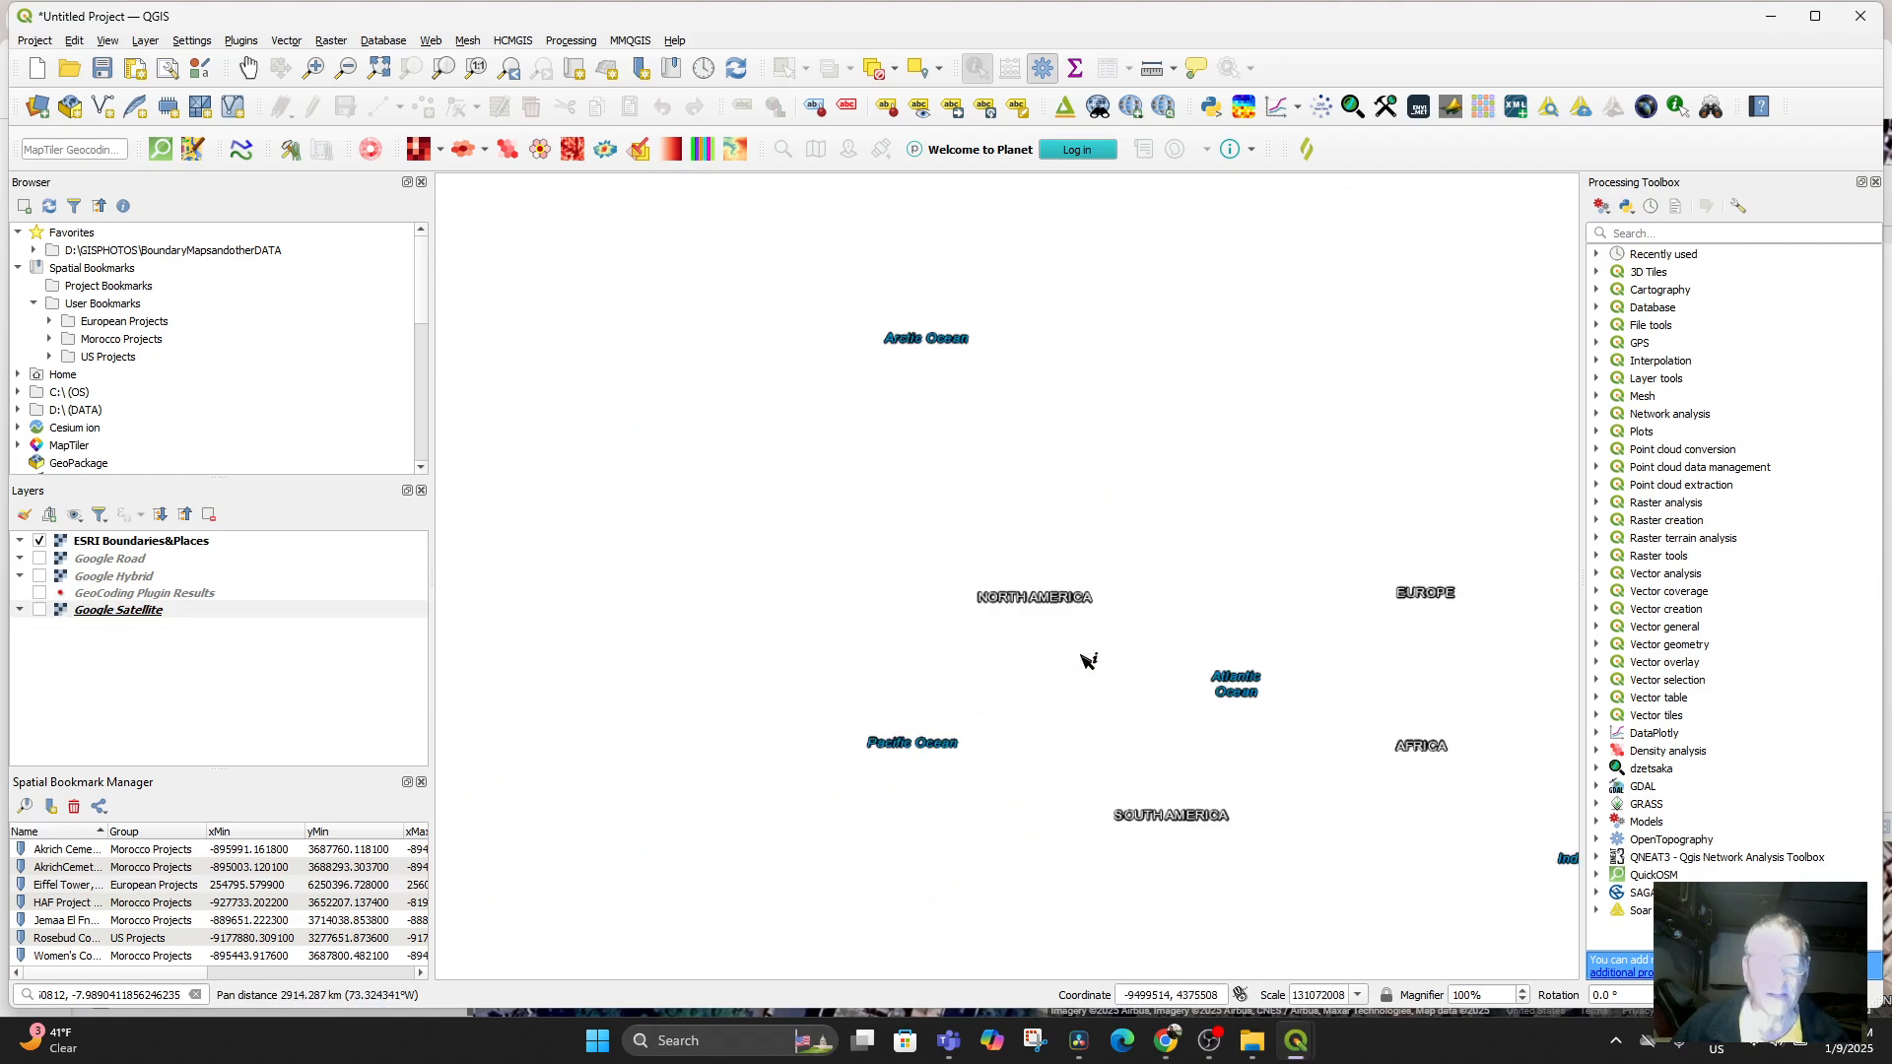
{"action": "scroll", "coordinate": [1173, 759], "scroll_direction": "up", "scroll_amount": 1}
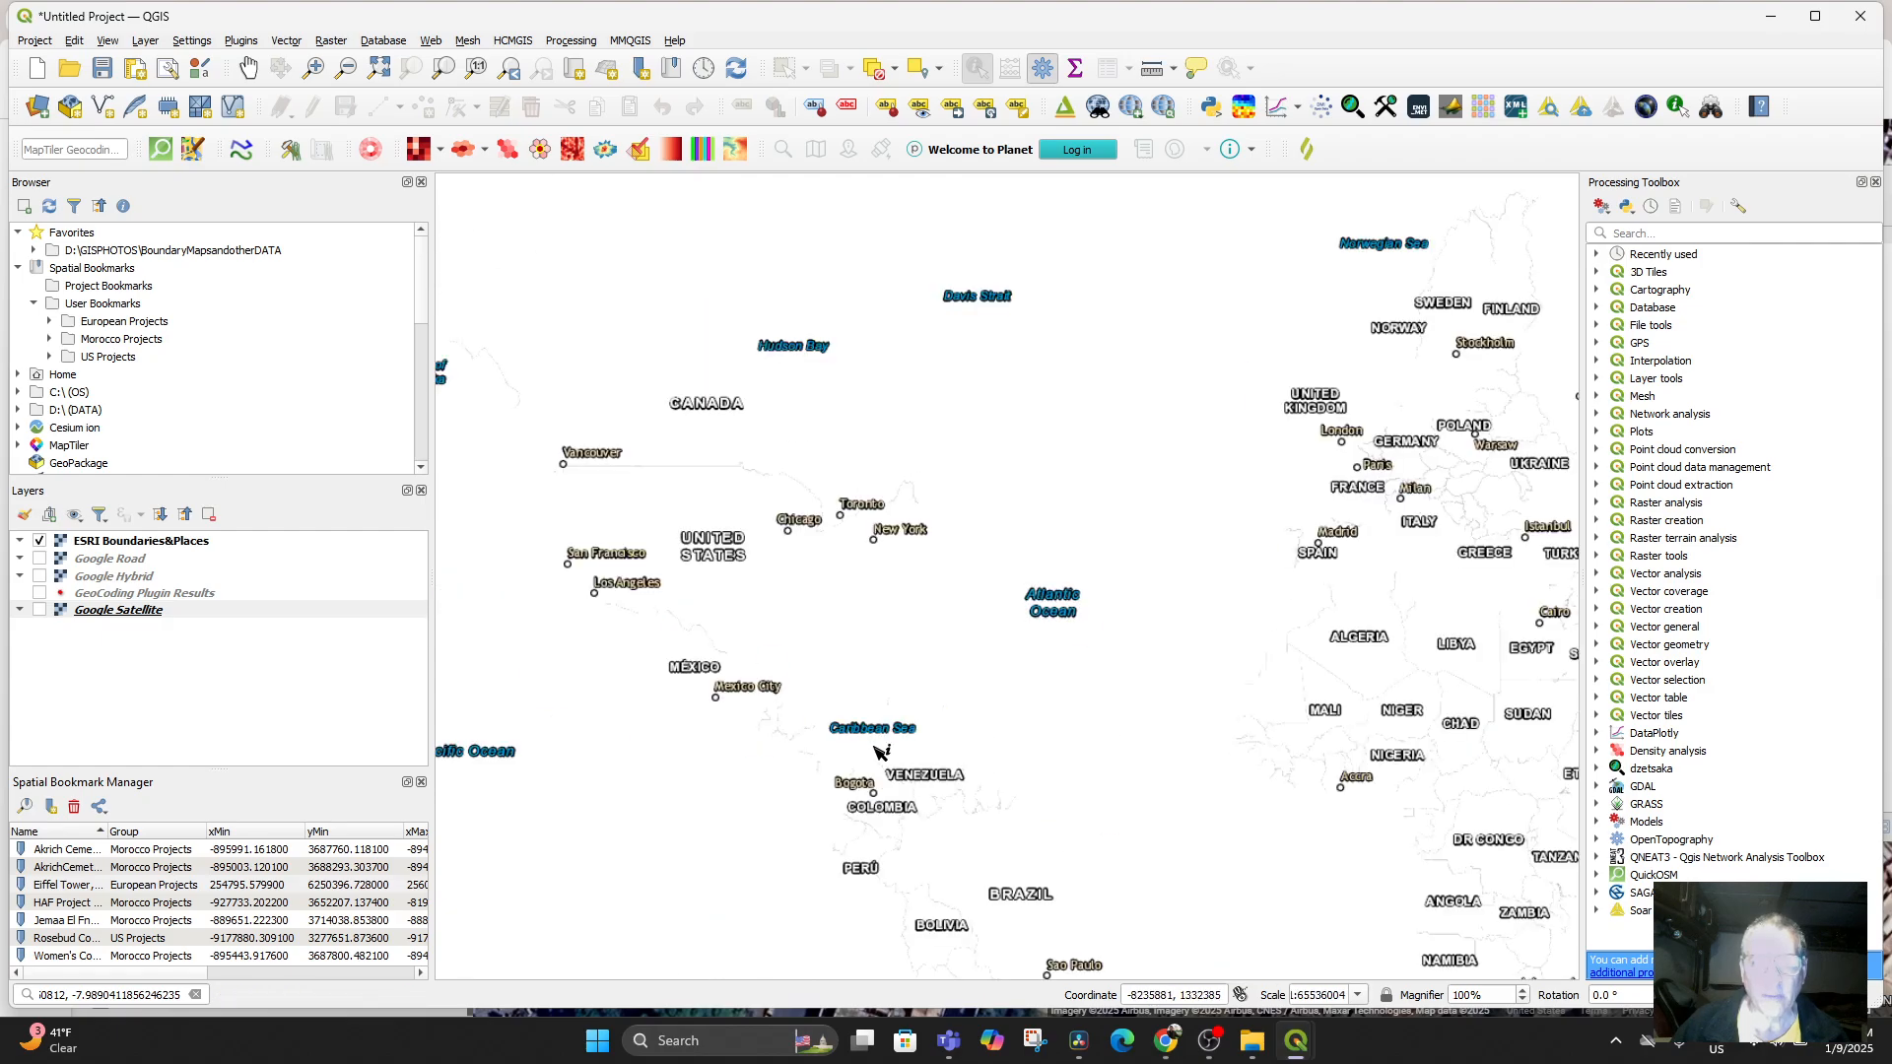
{"action": "scroll", "coordinate": [855, 643], "scroll_direction": "up", "scroll_amount": 2}
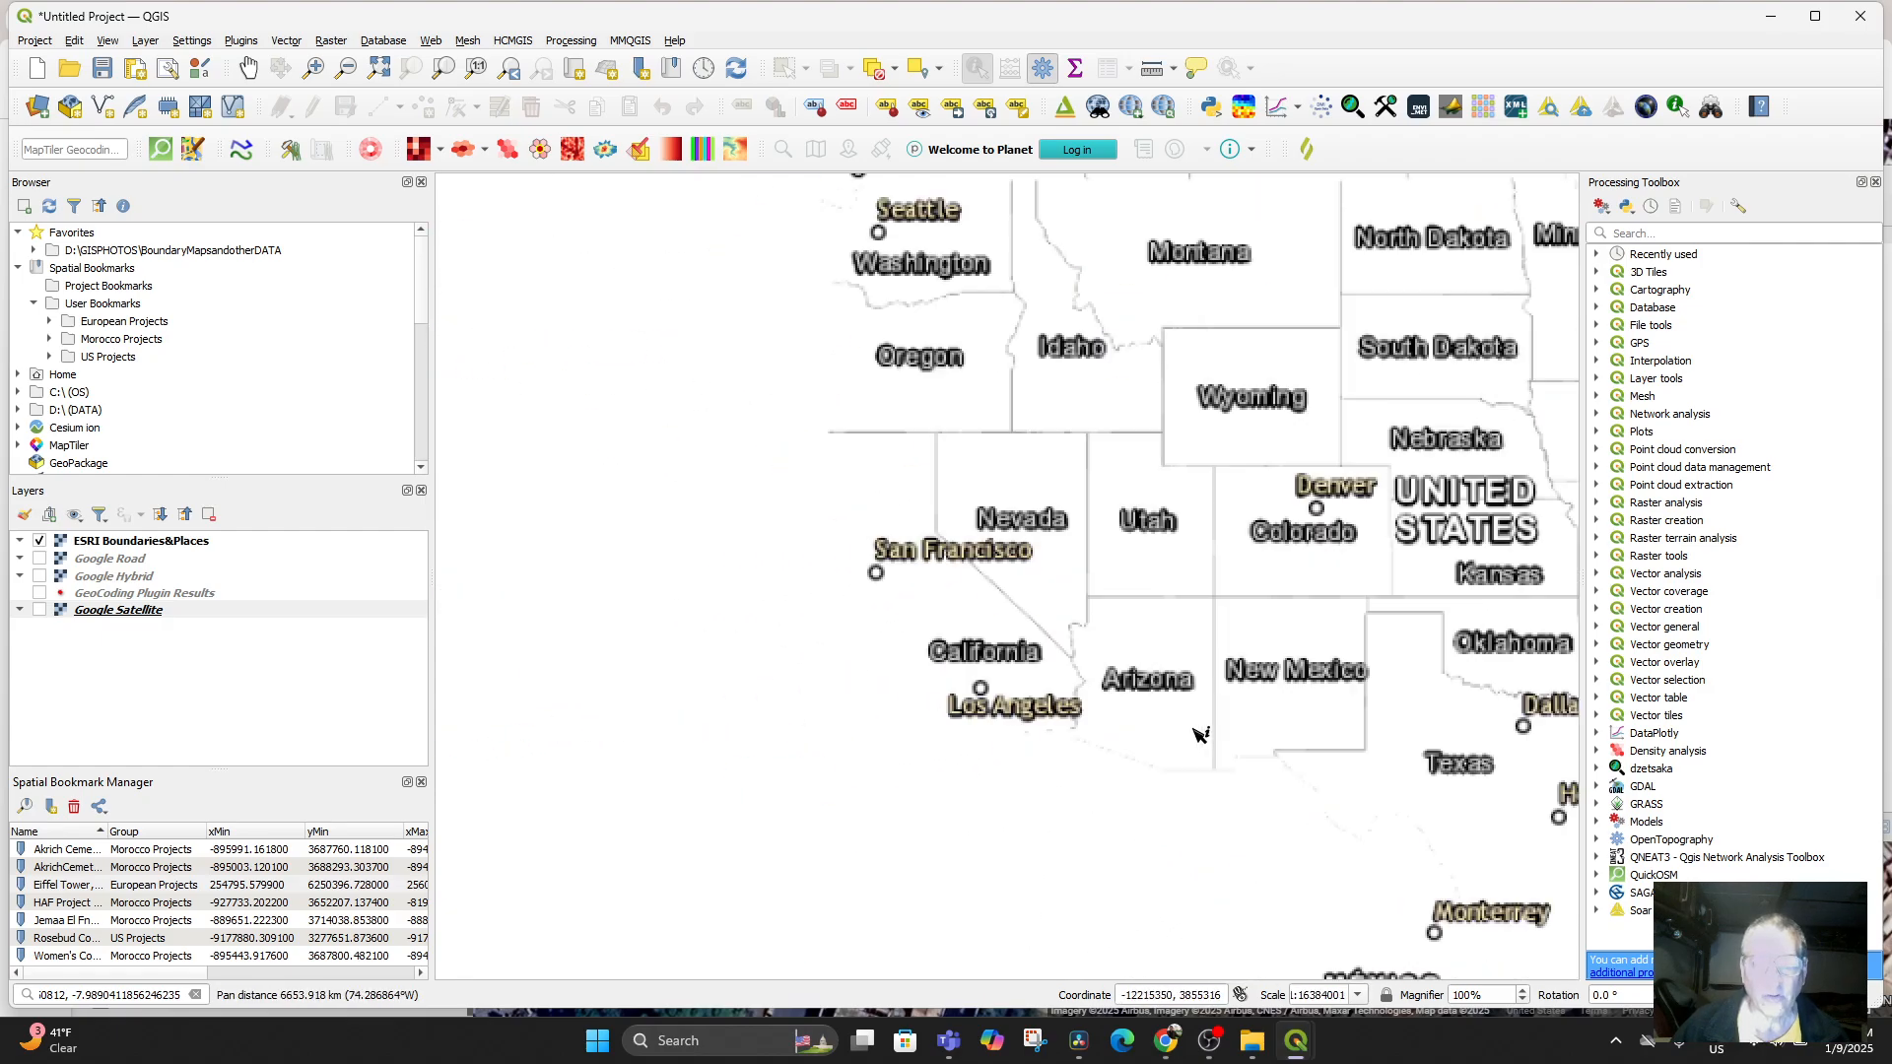
{"action": "left_click_drag", "start_coordinate": [1191, 721], "coordinate": [1010, 830]}
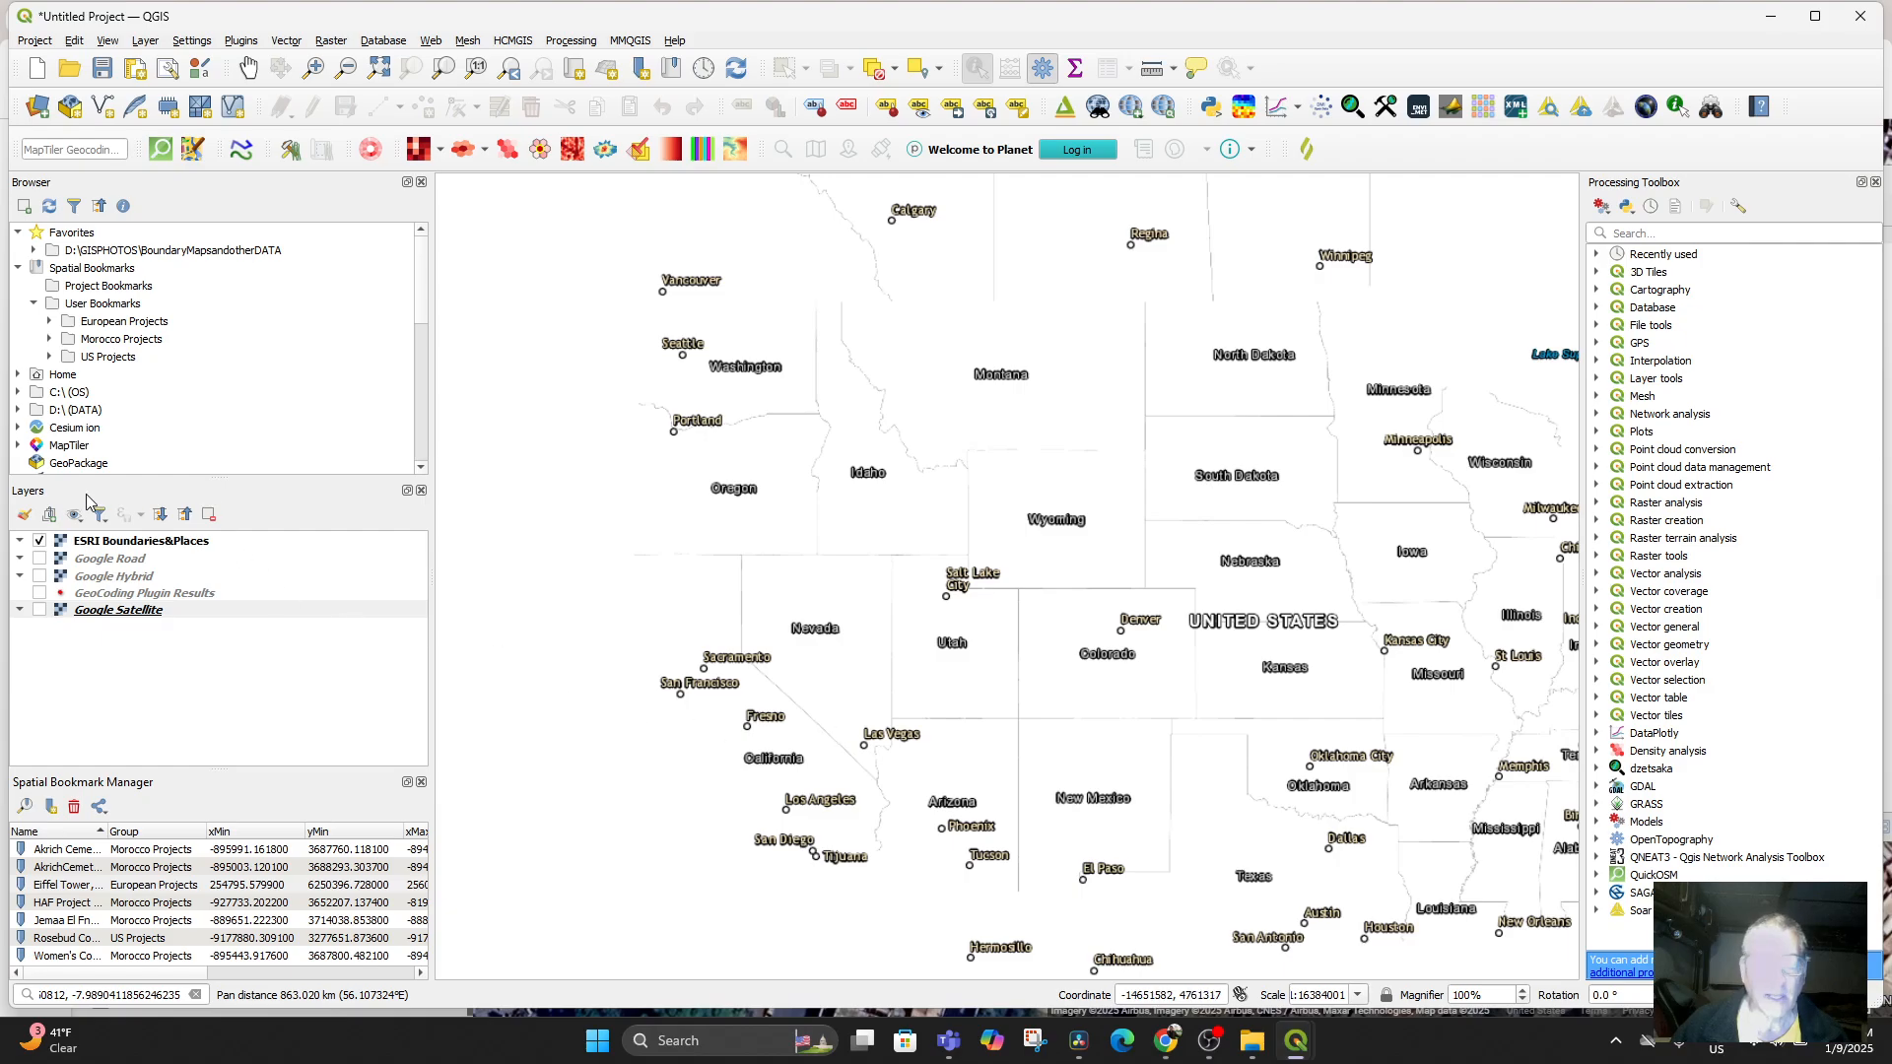
{"action": "left_click", "coordinate": [42, 613]}
{"action": "left_click", "coordinate": [39, 611]}
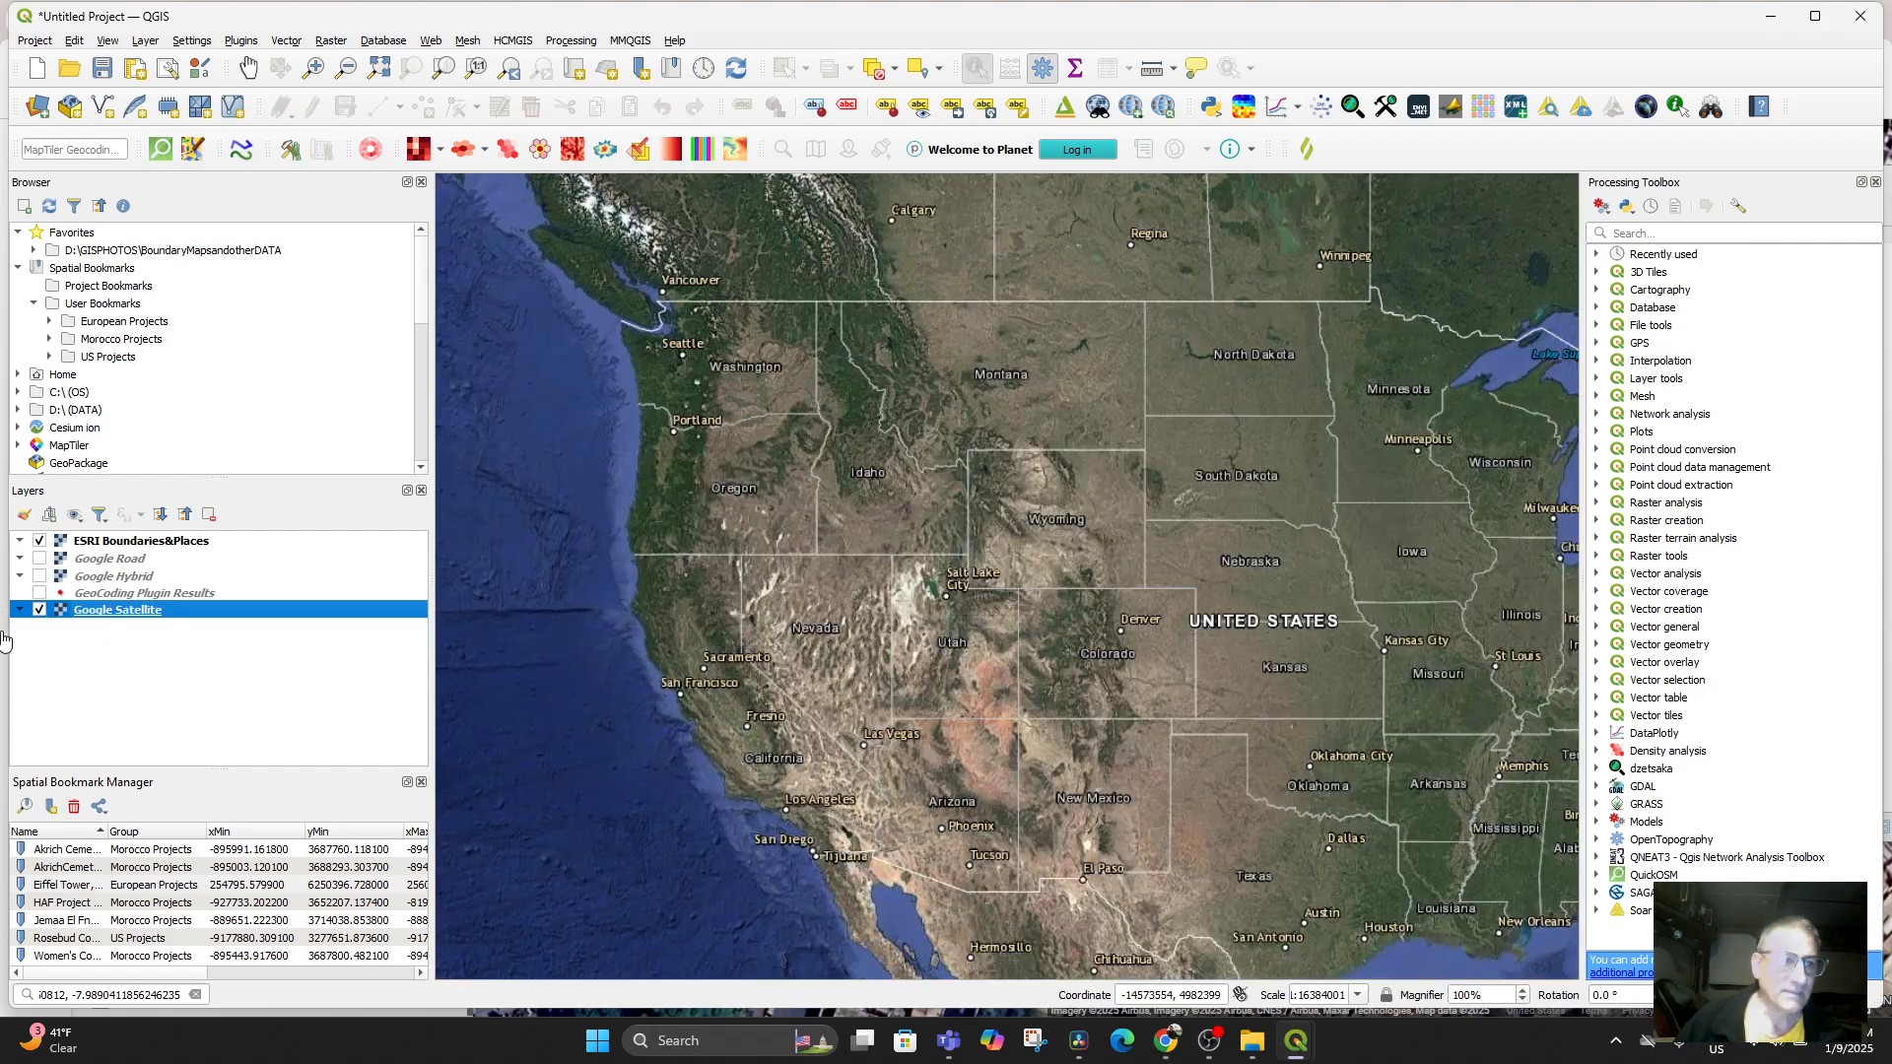
Compare the western United States satellite imagery with and without the ESRI Boundaries&Places overlay, leaving the overlay on
{"action": "left_click", "coordinate": [41, 540]}
{"action": "left_click", "coordinate": [43, 559]}
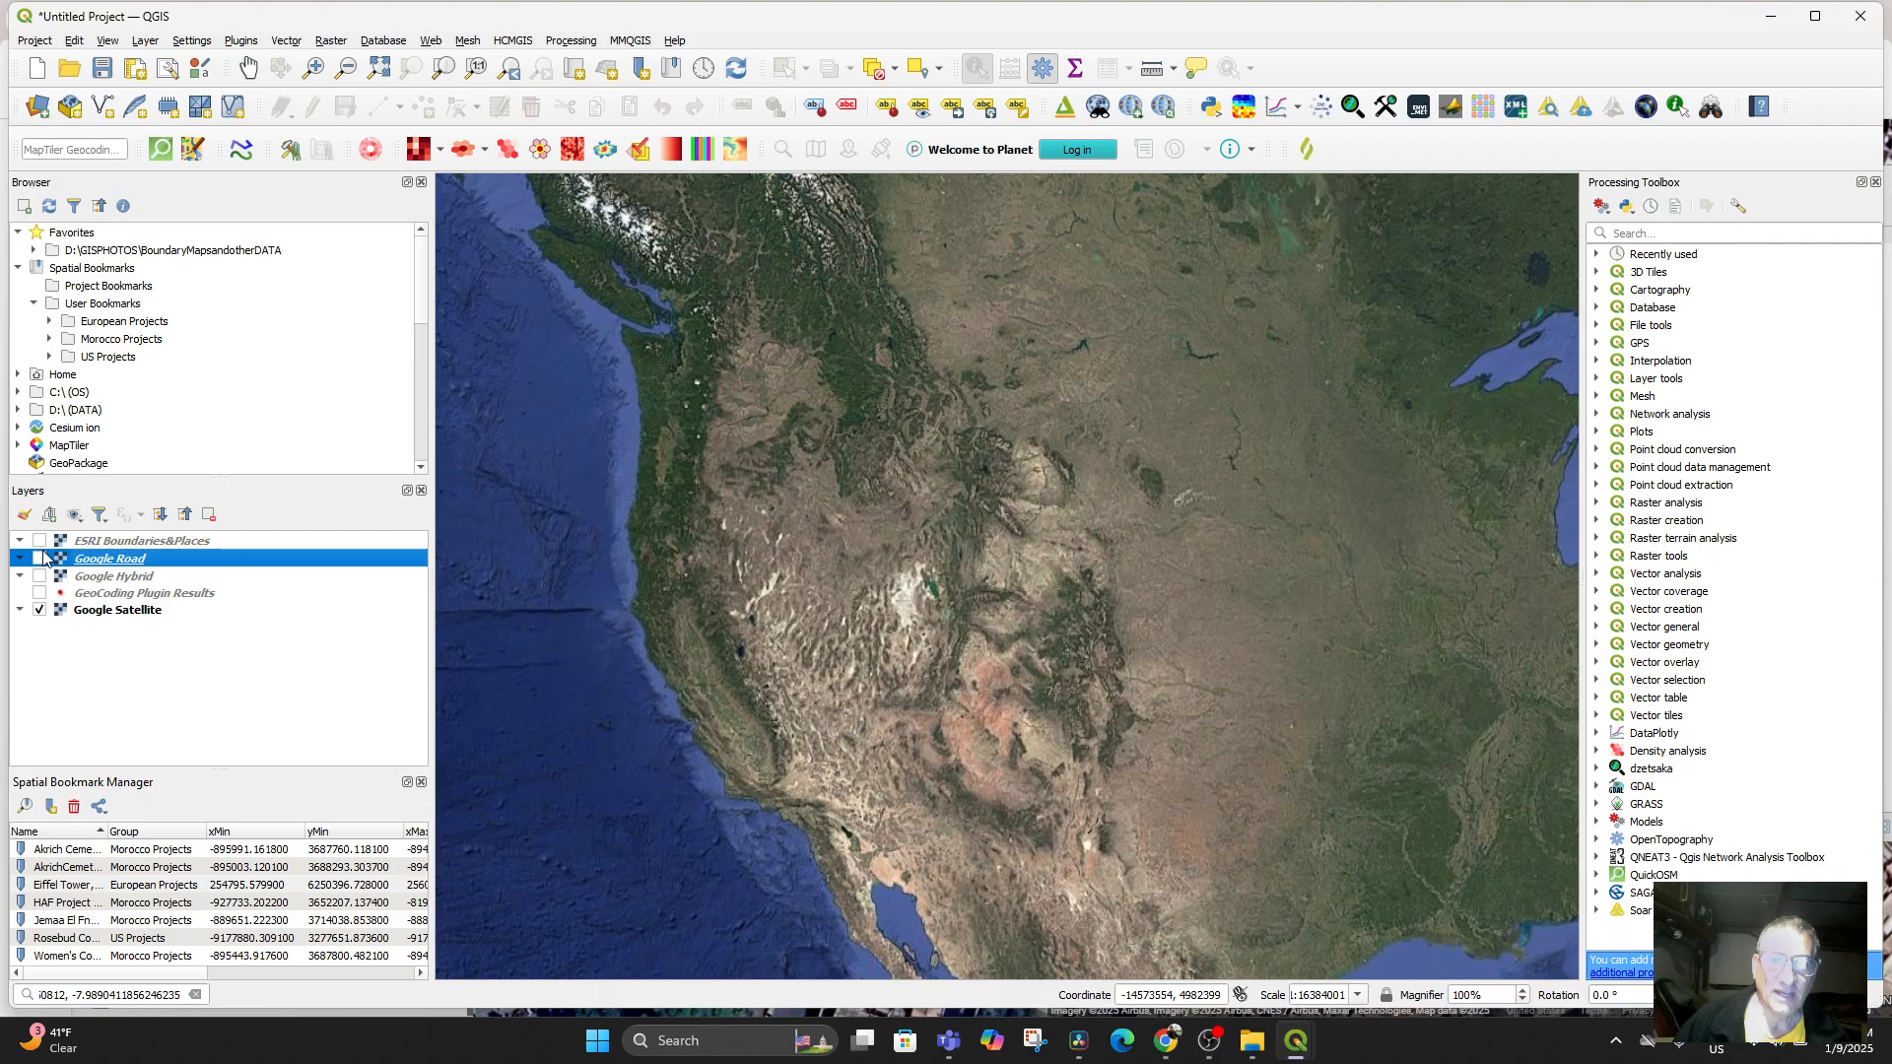
{"action": "left_click", "coordinate": [40, 541]}
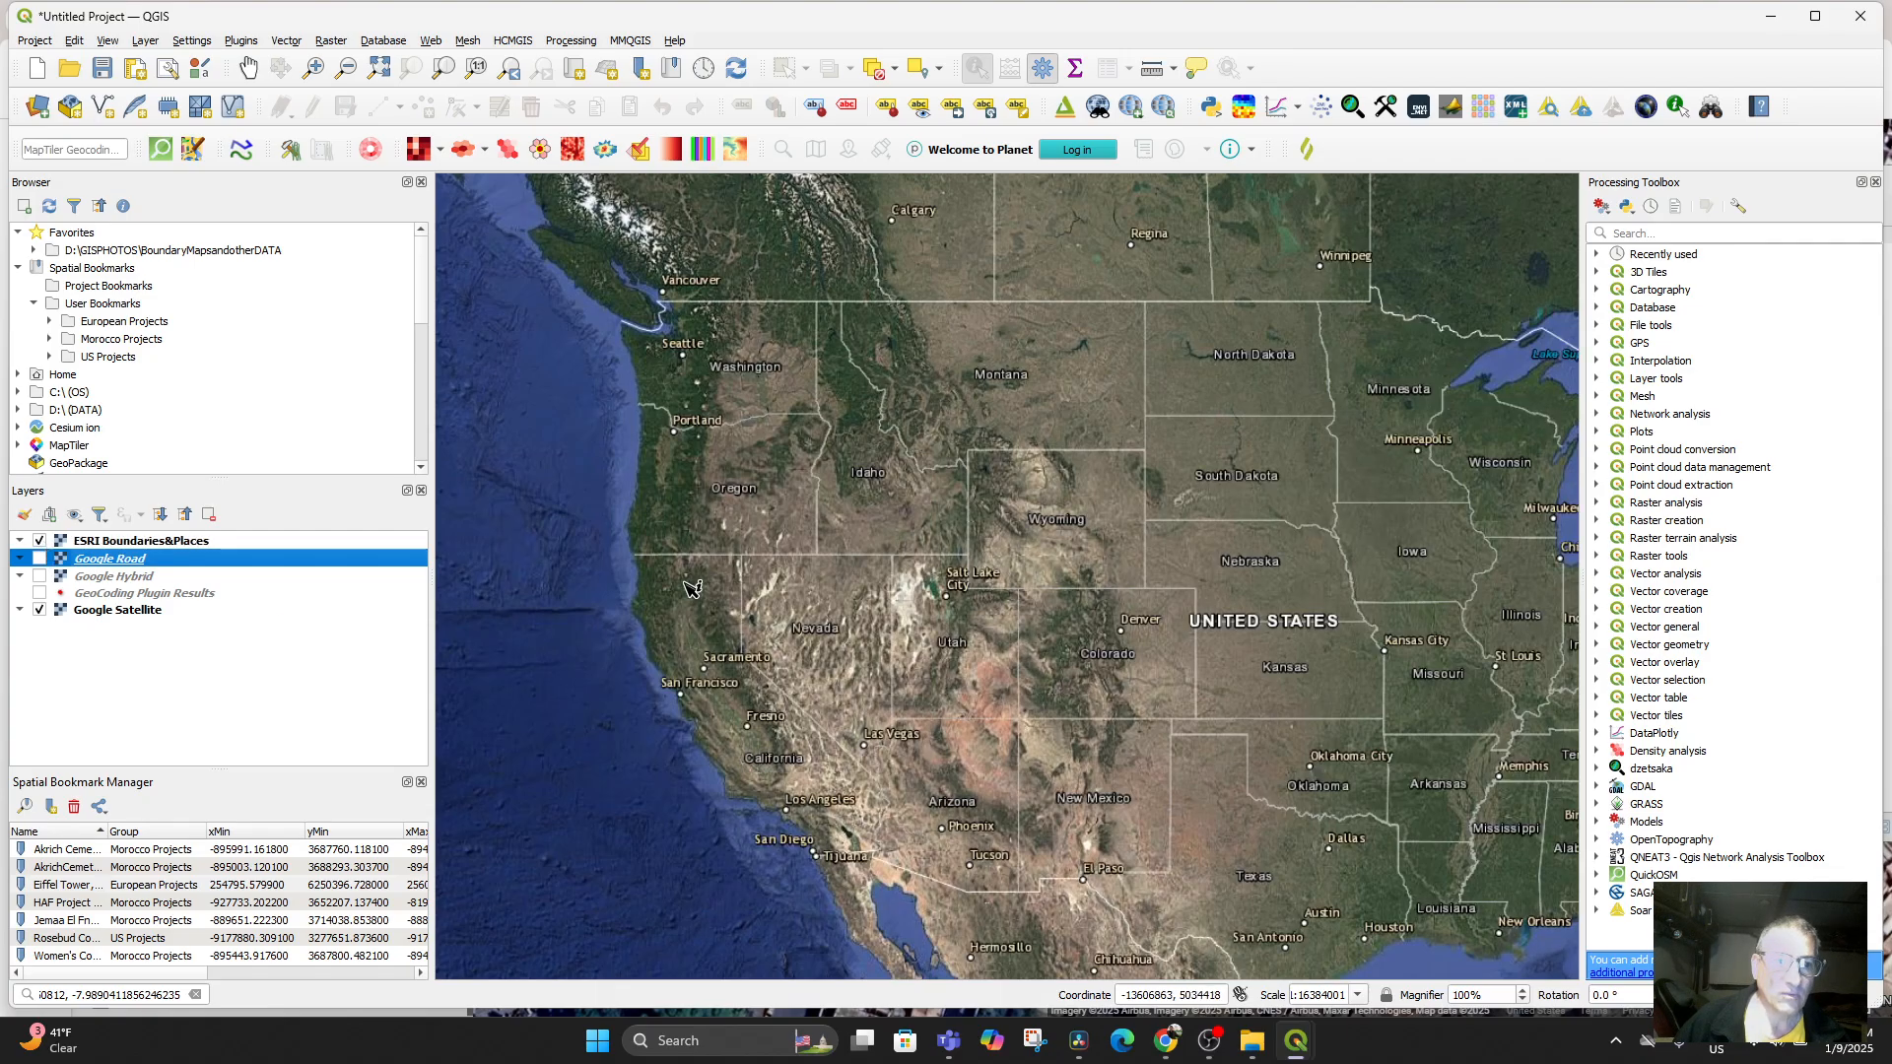
Go to the first Akrich bookmark, widen the view to all of Morocco, and compare it with and without ESRI Boundaries&Places
{"action": "double_click", "coordinate": [158, 849]}
{"action": "scroll", "coordinate": [1268, 502], "scroll_direction": "down", "scroll_amount": 10}
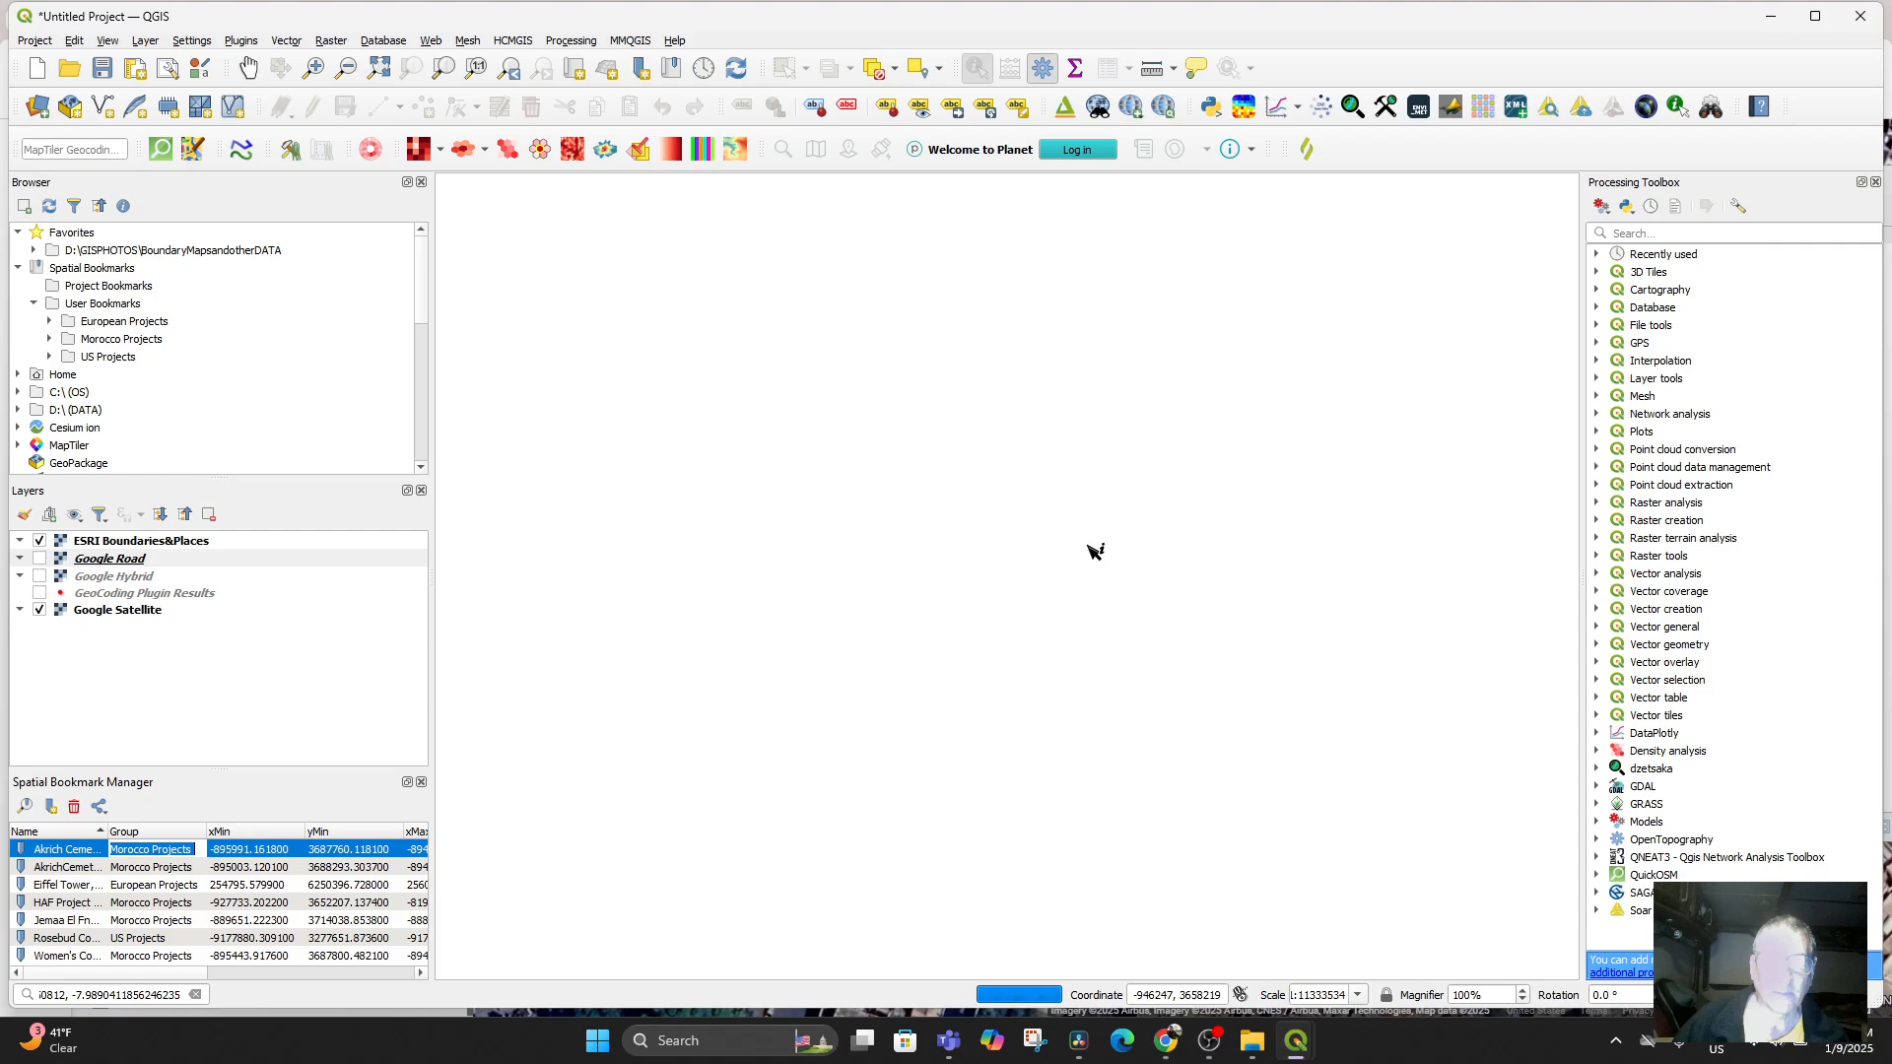
{"action": "scroll", "coordinate": [1173, 562], "scroll_direction": "down", "scroll_amount": 2}
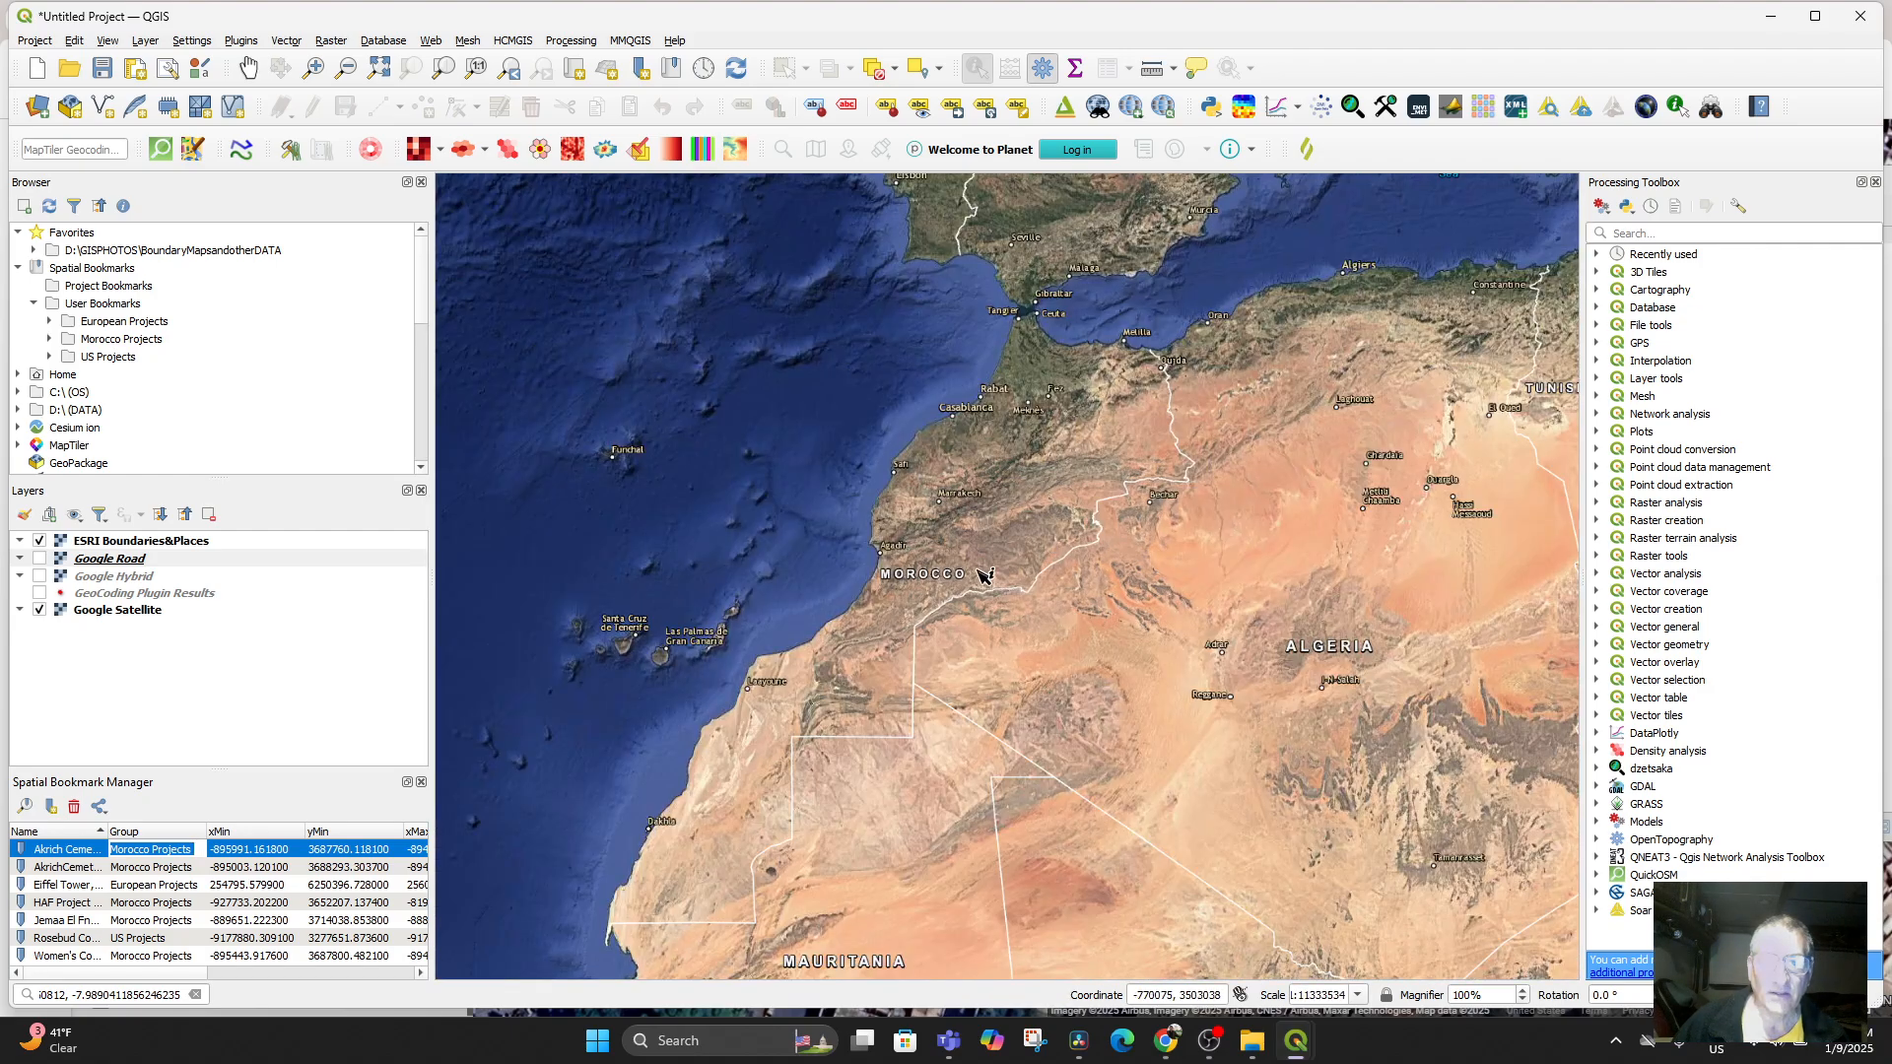
{"action": "left_click_drag", "start_coordinate": [1040, 618], "coordinate": [1019, 560]}
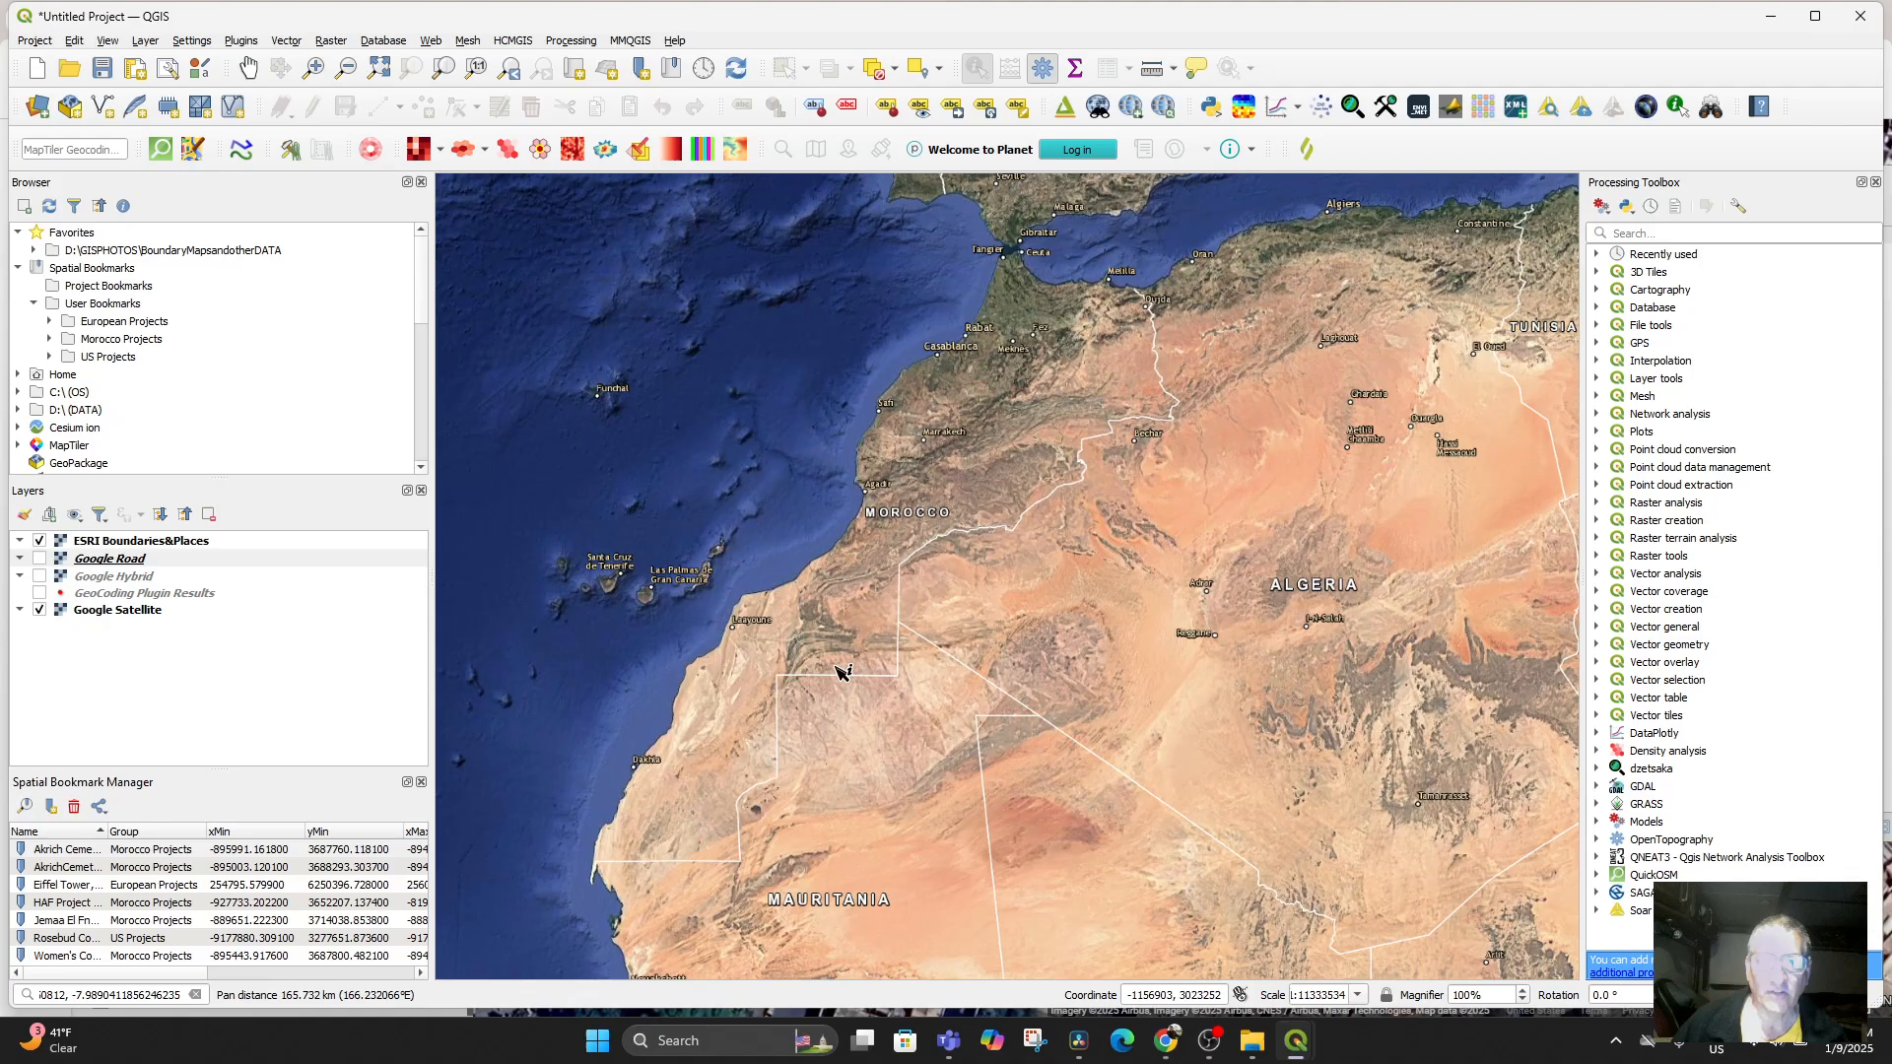
{"action": "left_click", "coordinate": [39, 541]}
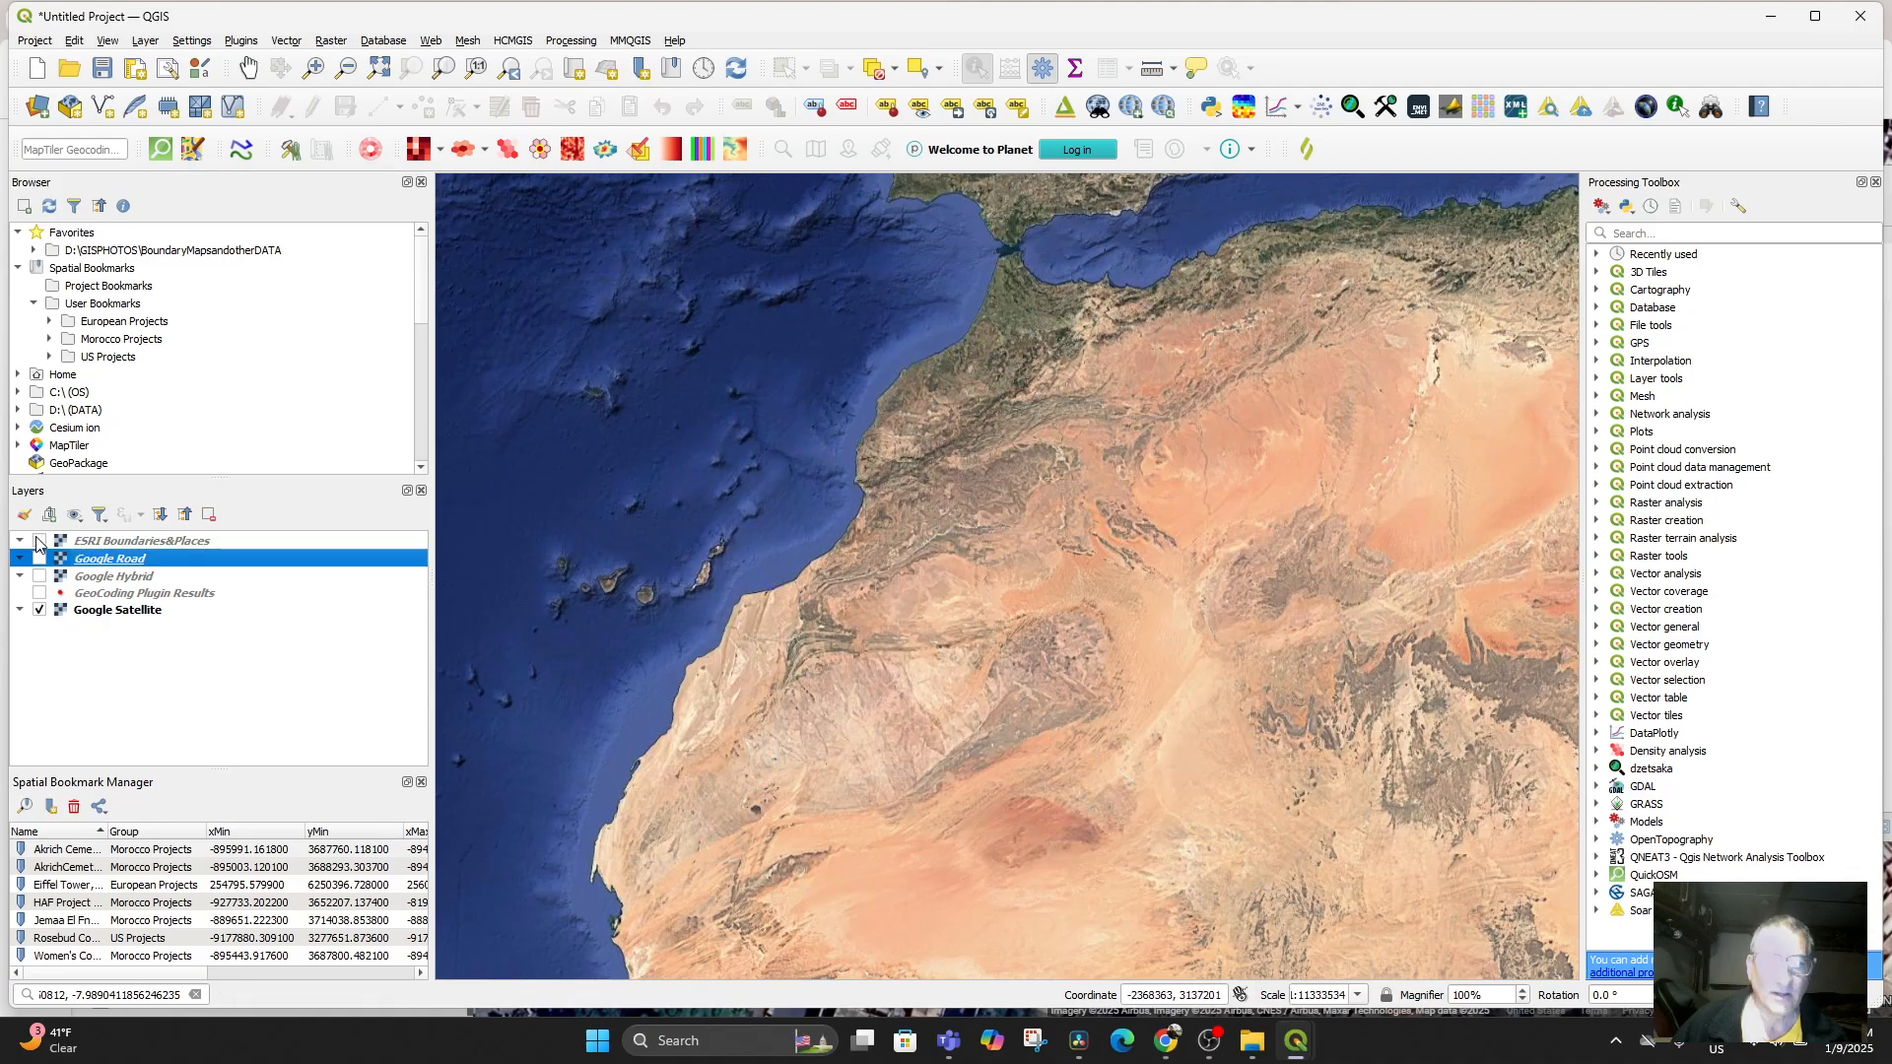
{"action": "left_click", "coordinate": [40, 541]}
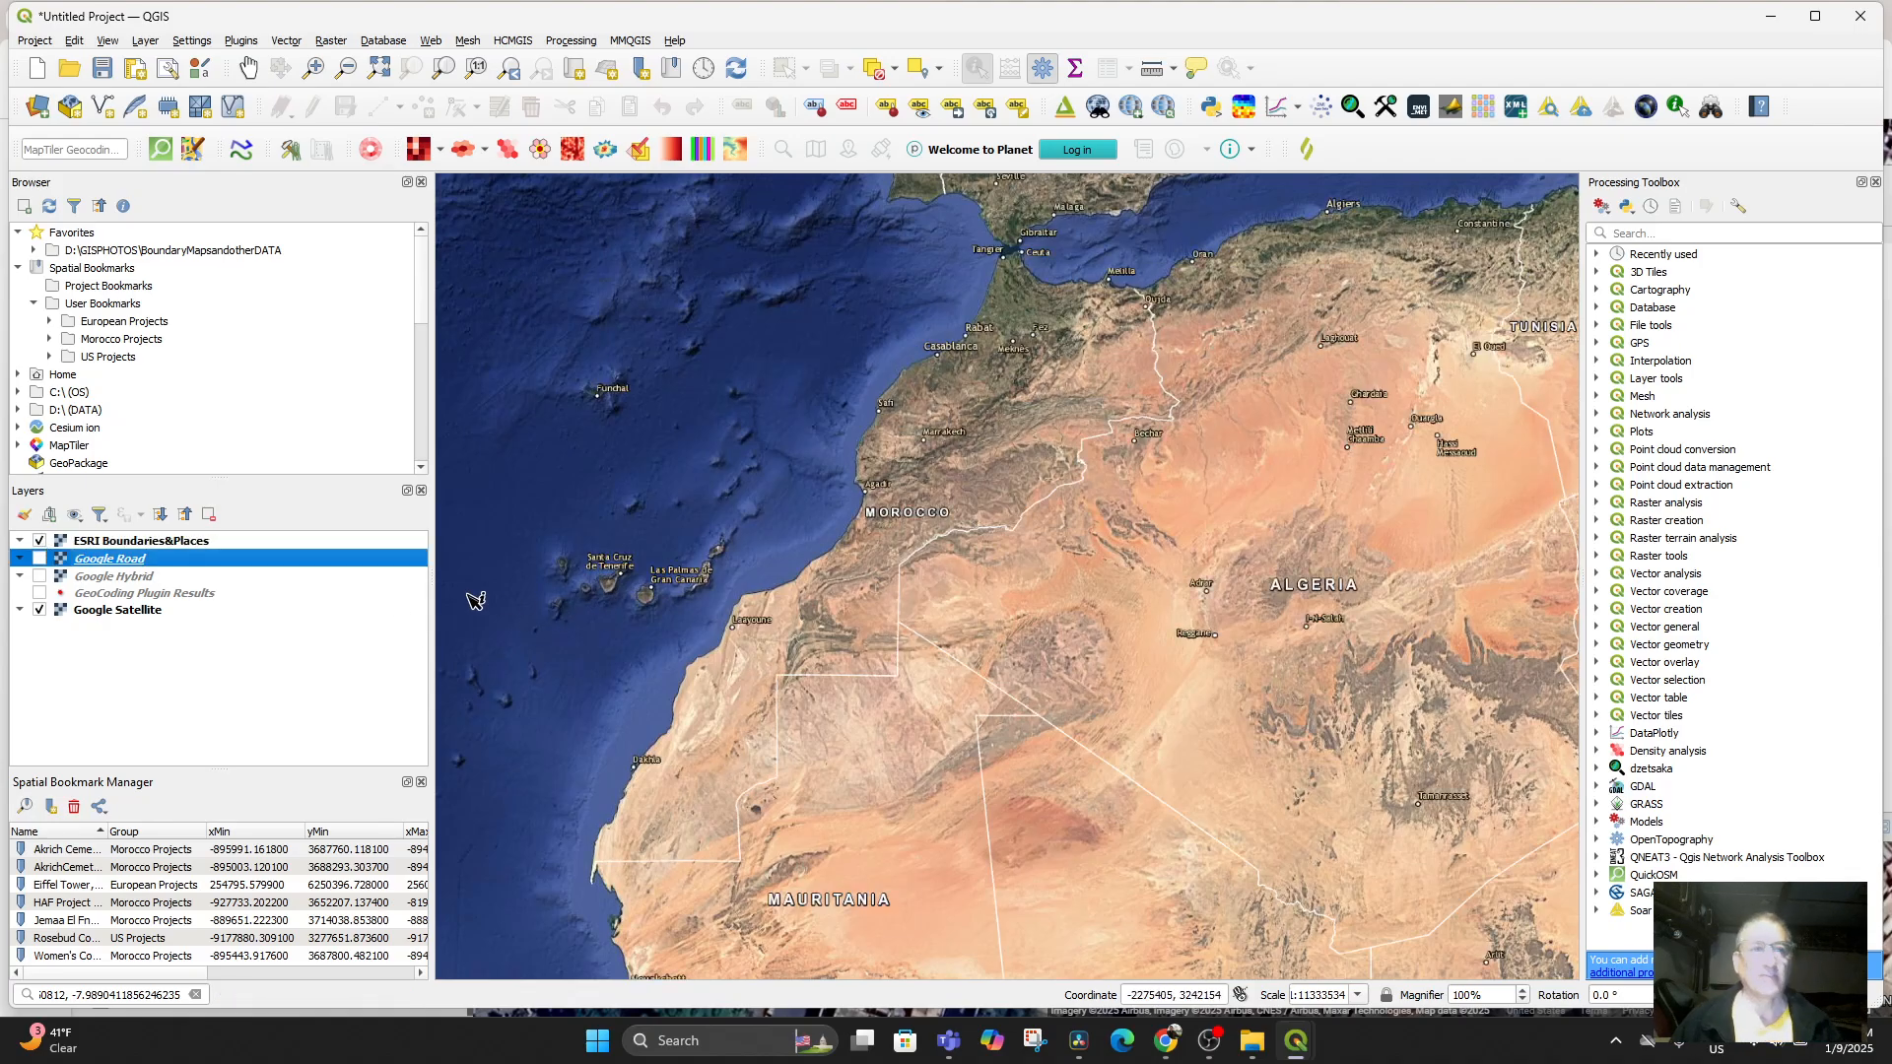
{"action": "left_click", "coordinate": [427, 41]}
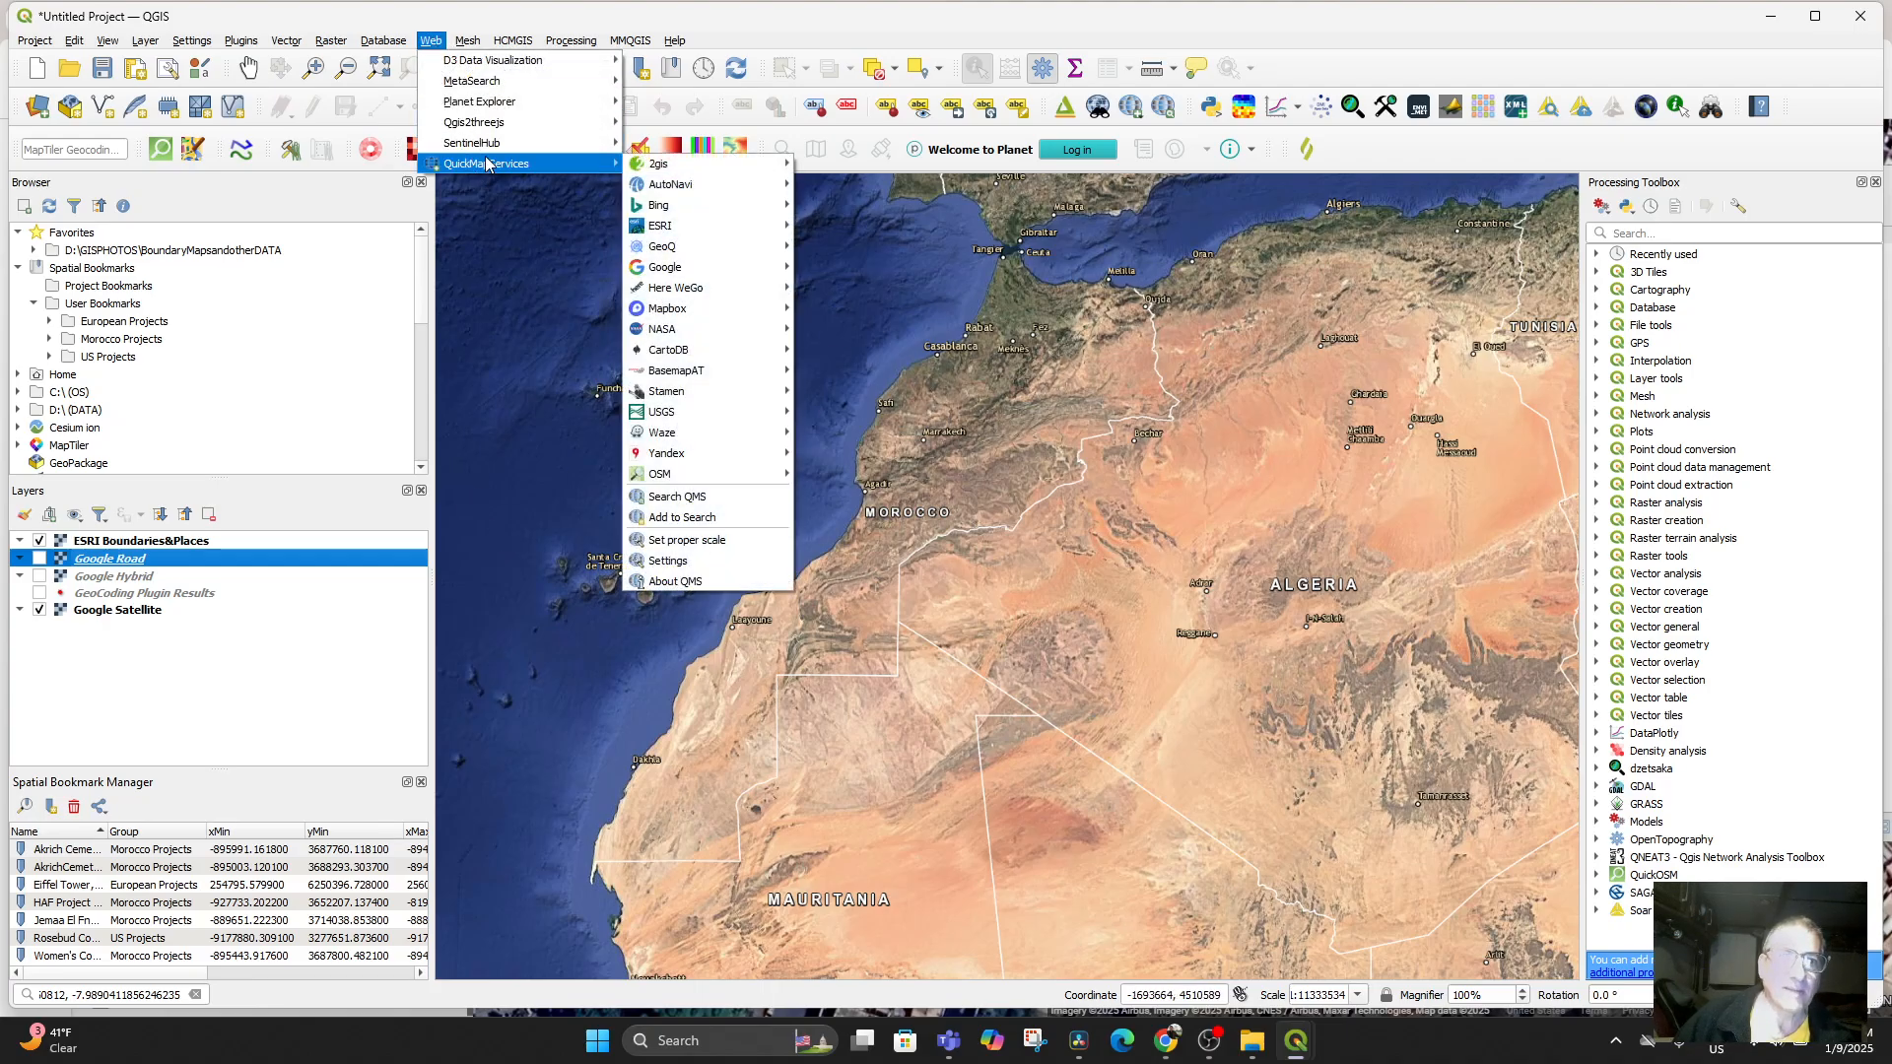
{"action": "left_click", "coordinate": [360, 6]}
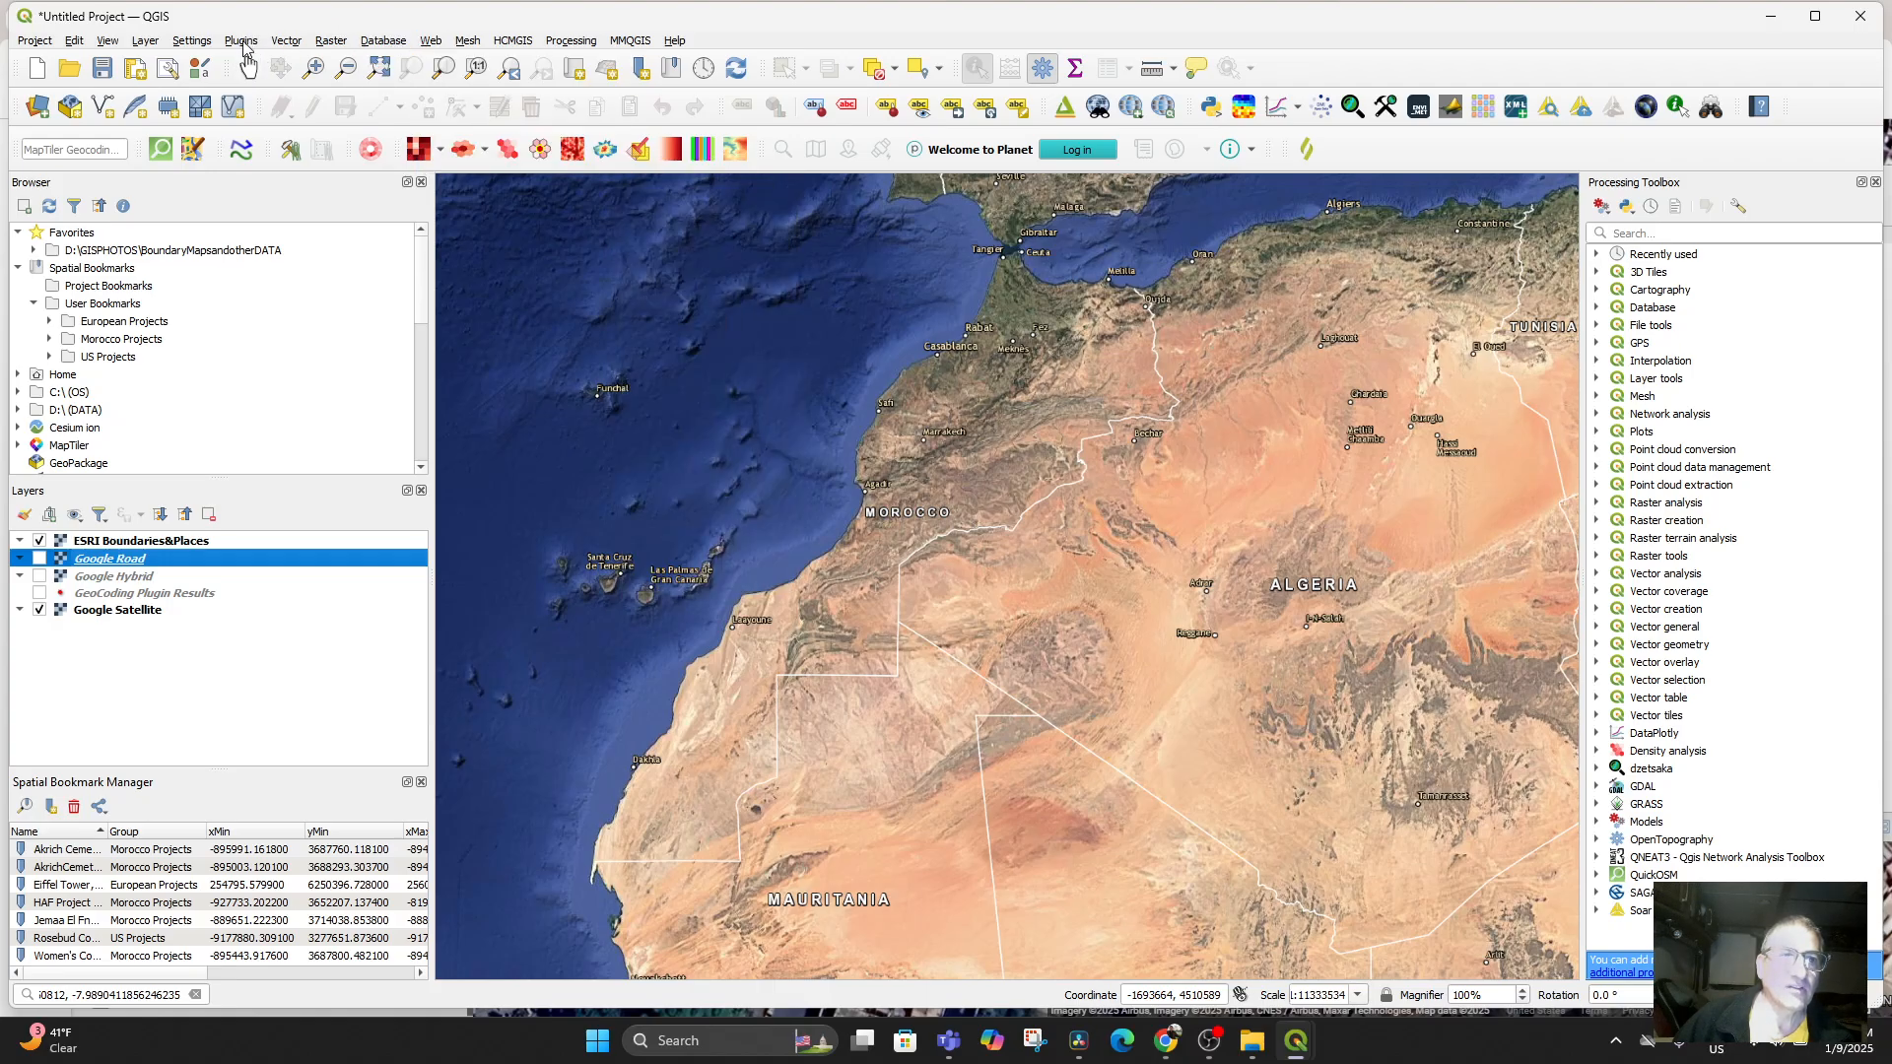
Start a GeoCoding address search for mohamed VI Polytechnic, abandon it, and set the map scale to 1:2500
{"action": "left_click", "coordinate": [243, 43]}
{"action": "mouse_move", "coordinate": [338, 325]}
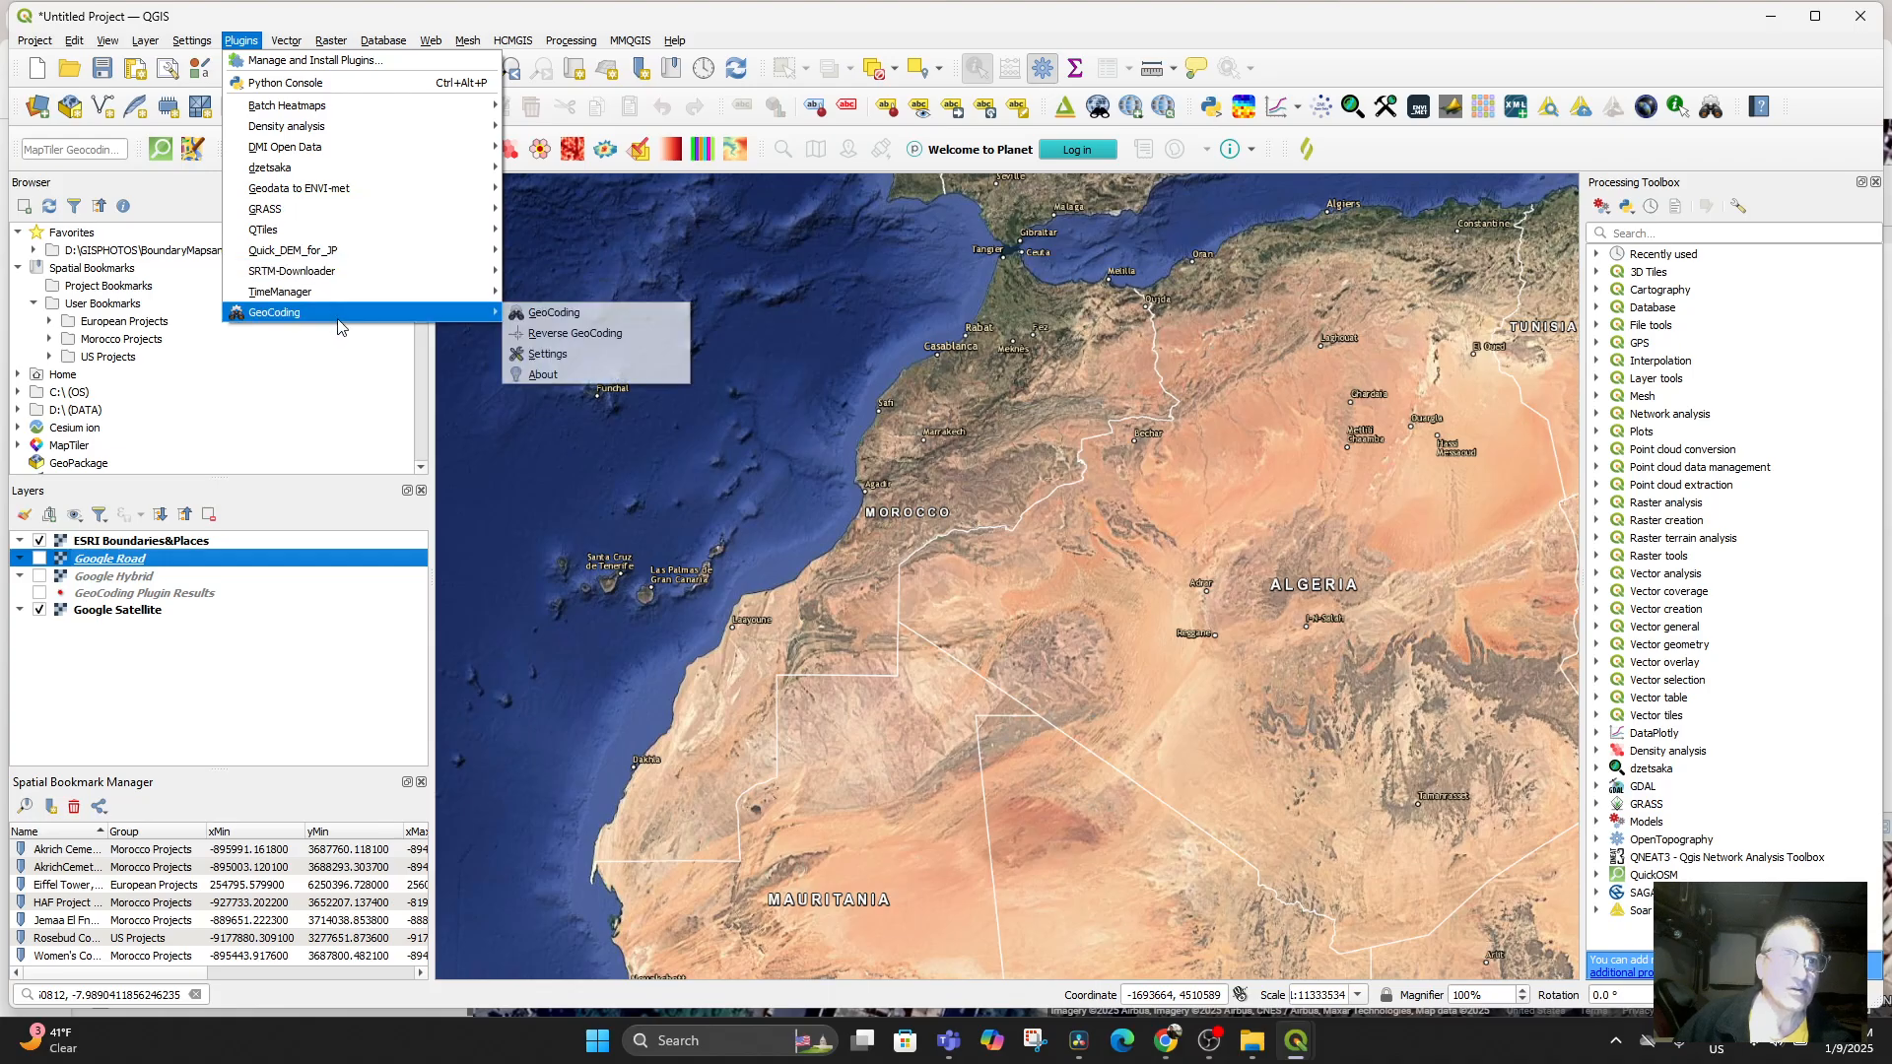
{"action": "left_click", "coordinate": [591, 321]}
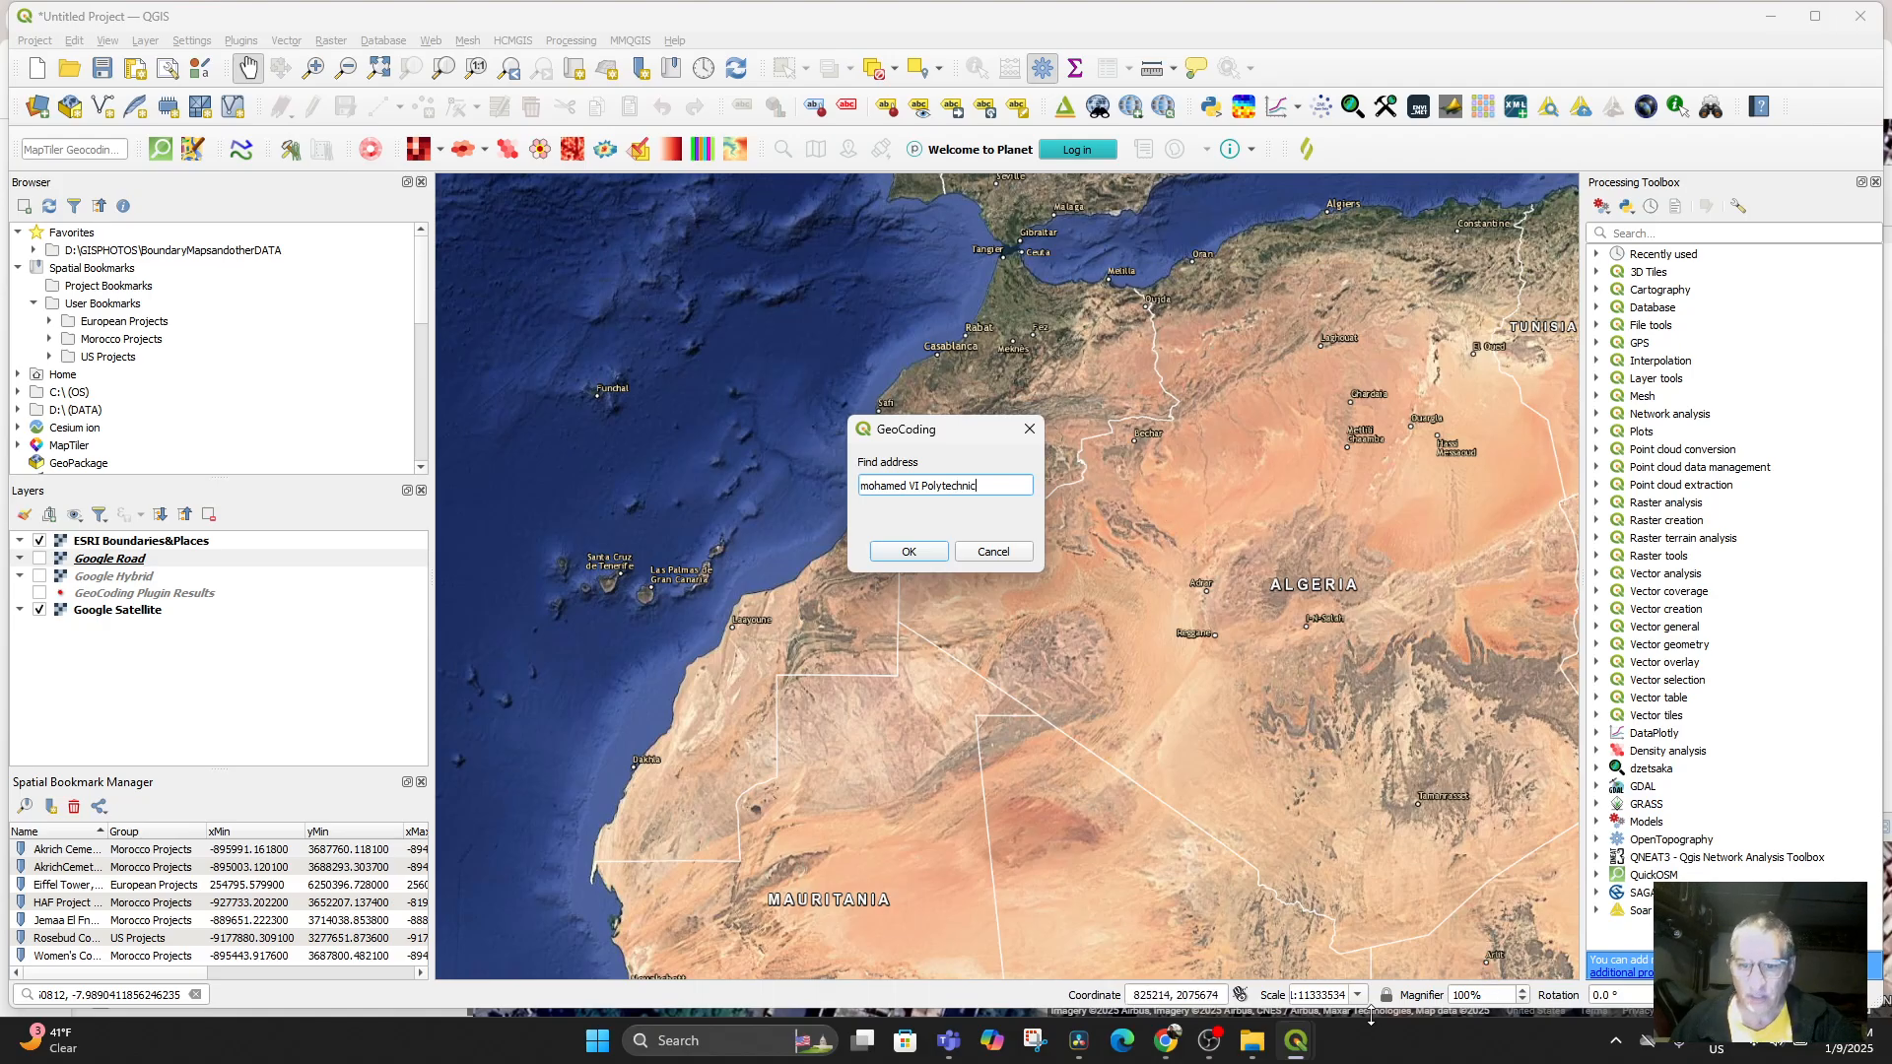
{"action": "left_click", "coordinate": [1356, 996]}
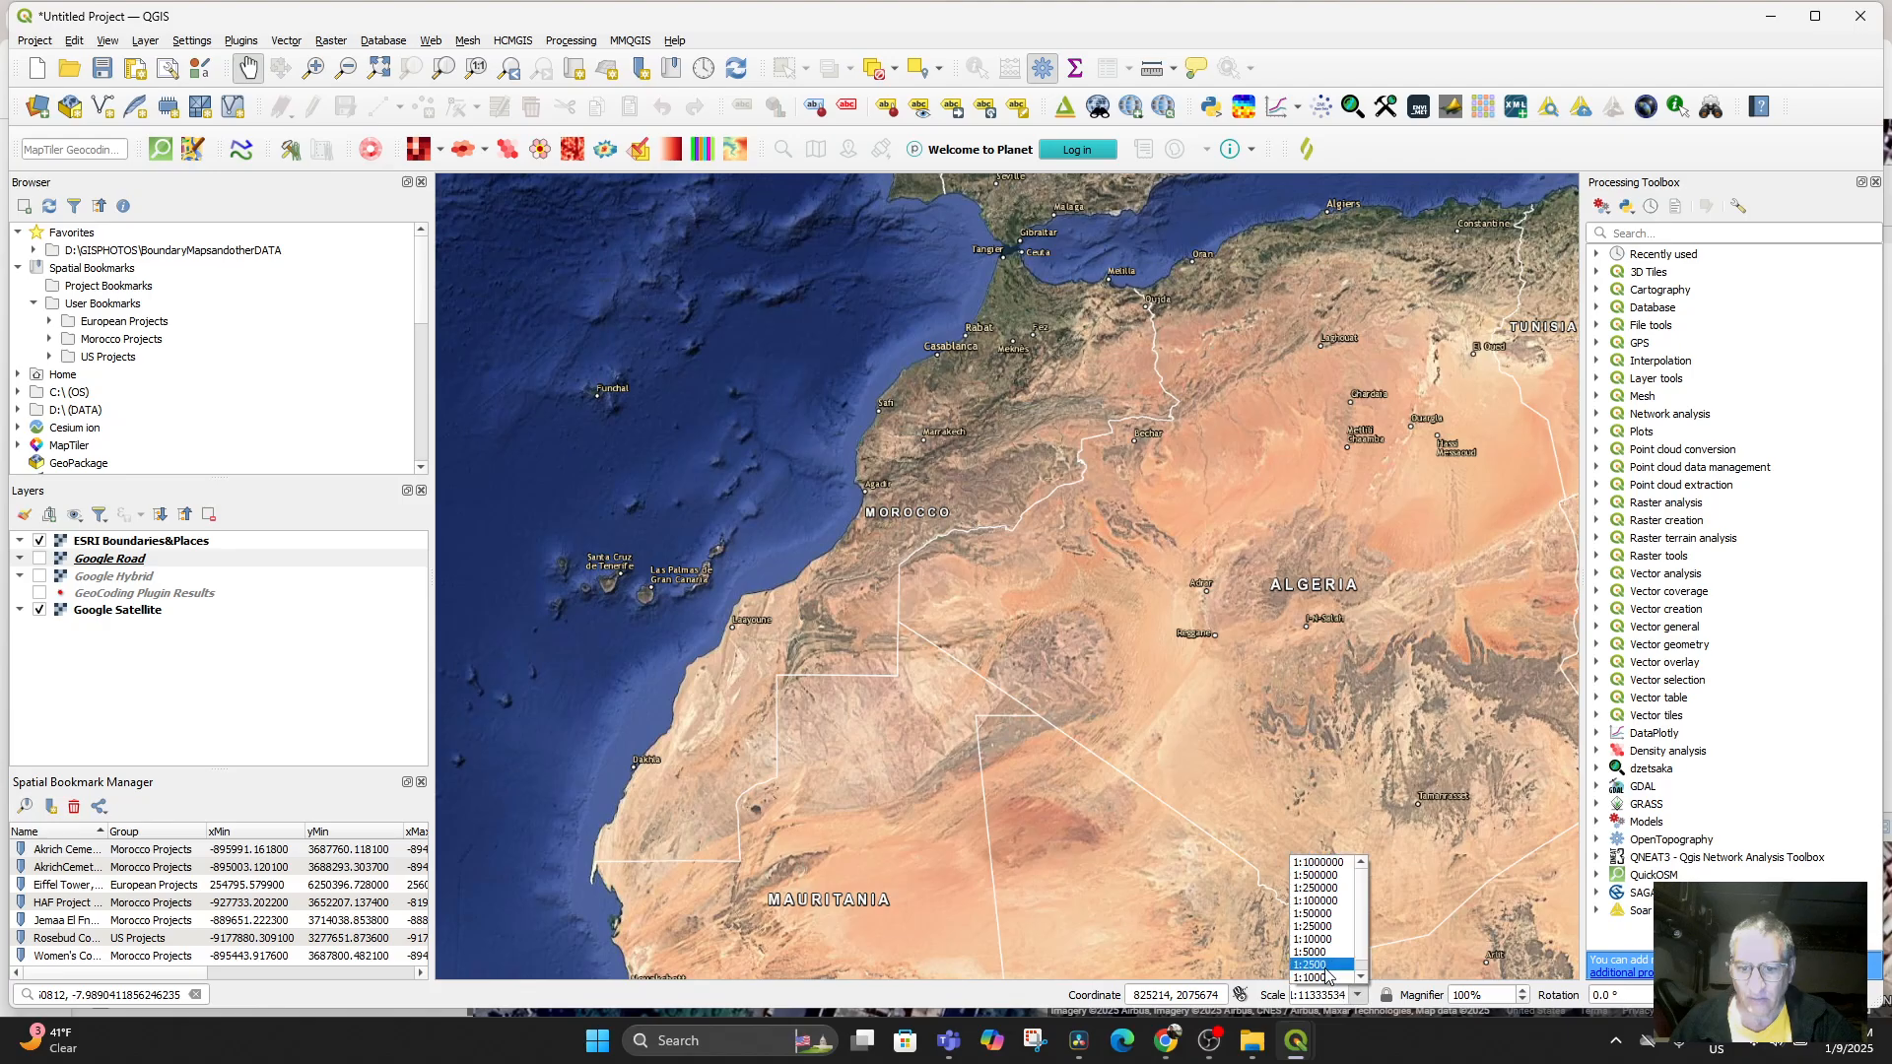
{"action": "left_click", "coordinate": [1320, 967]}
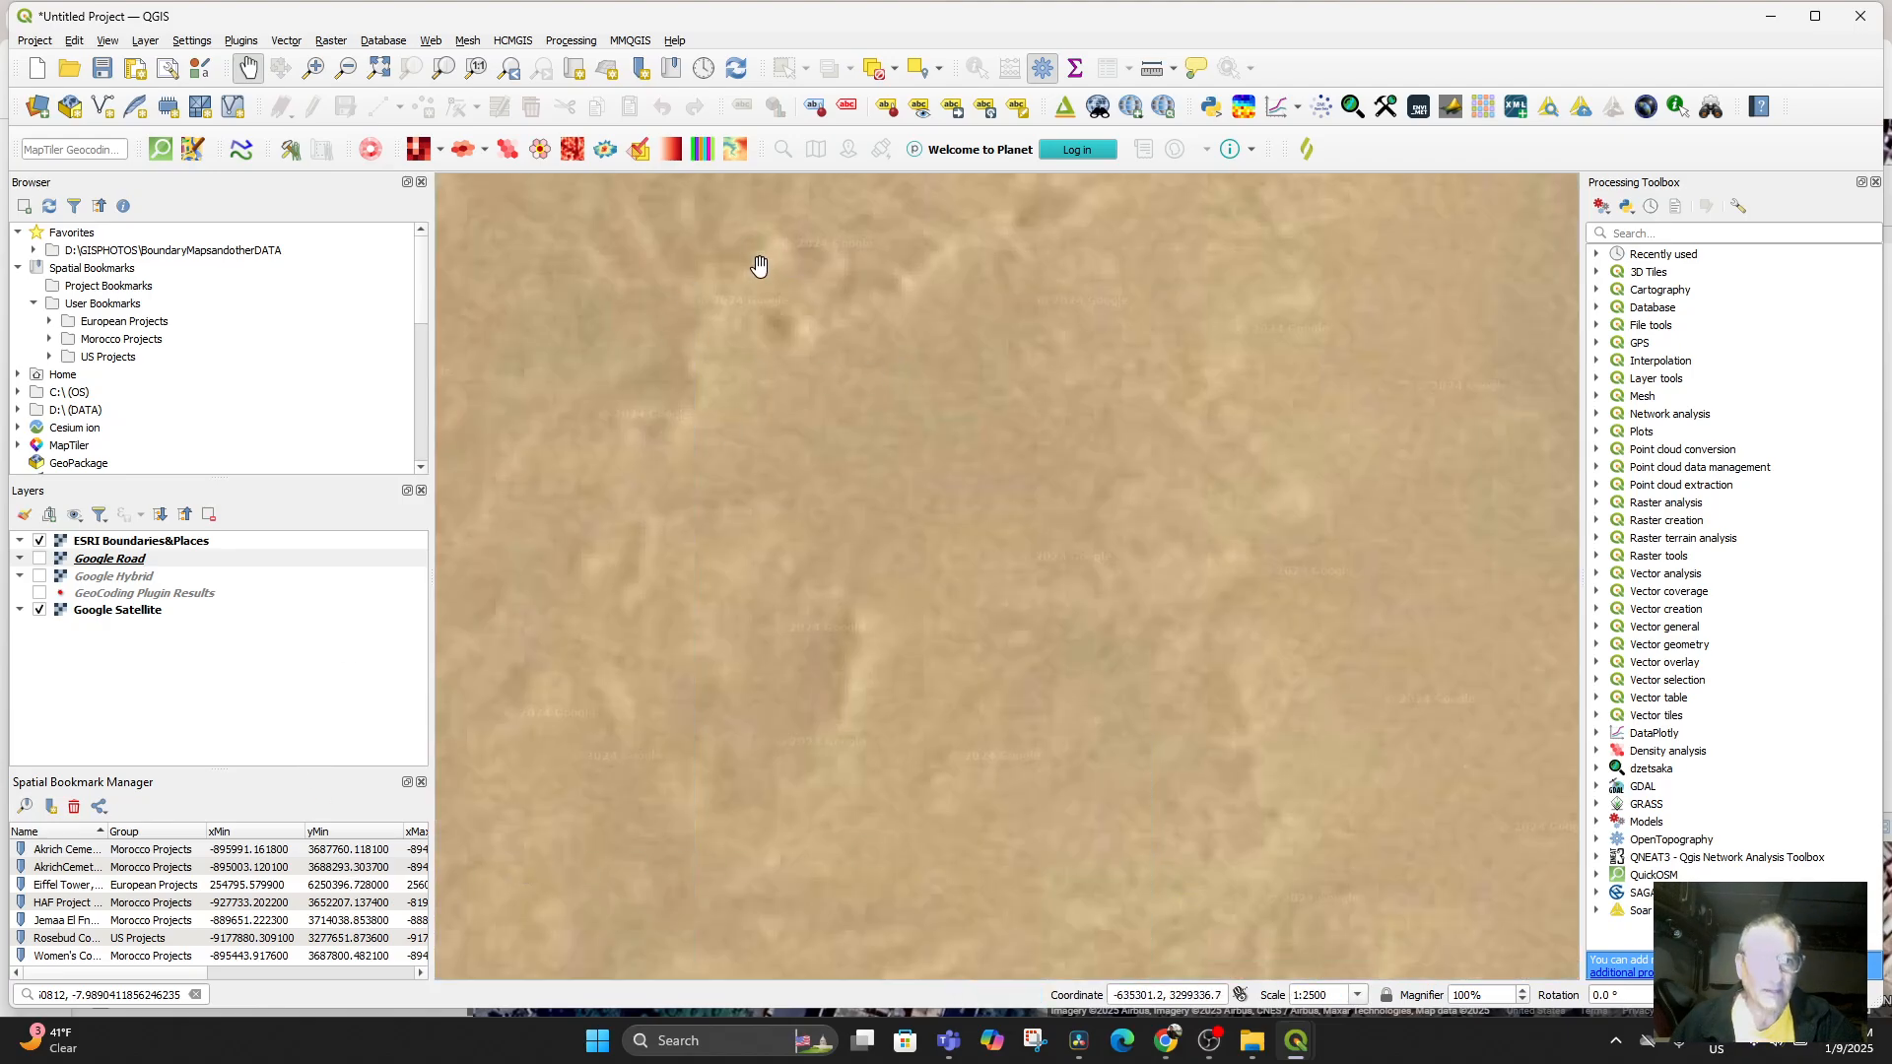
Try to geocode the address Mohamed VI Polytechnic with the GeoCoding plugin
{"action": "left_click", "coordinate": [1711, 106]}
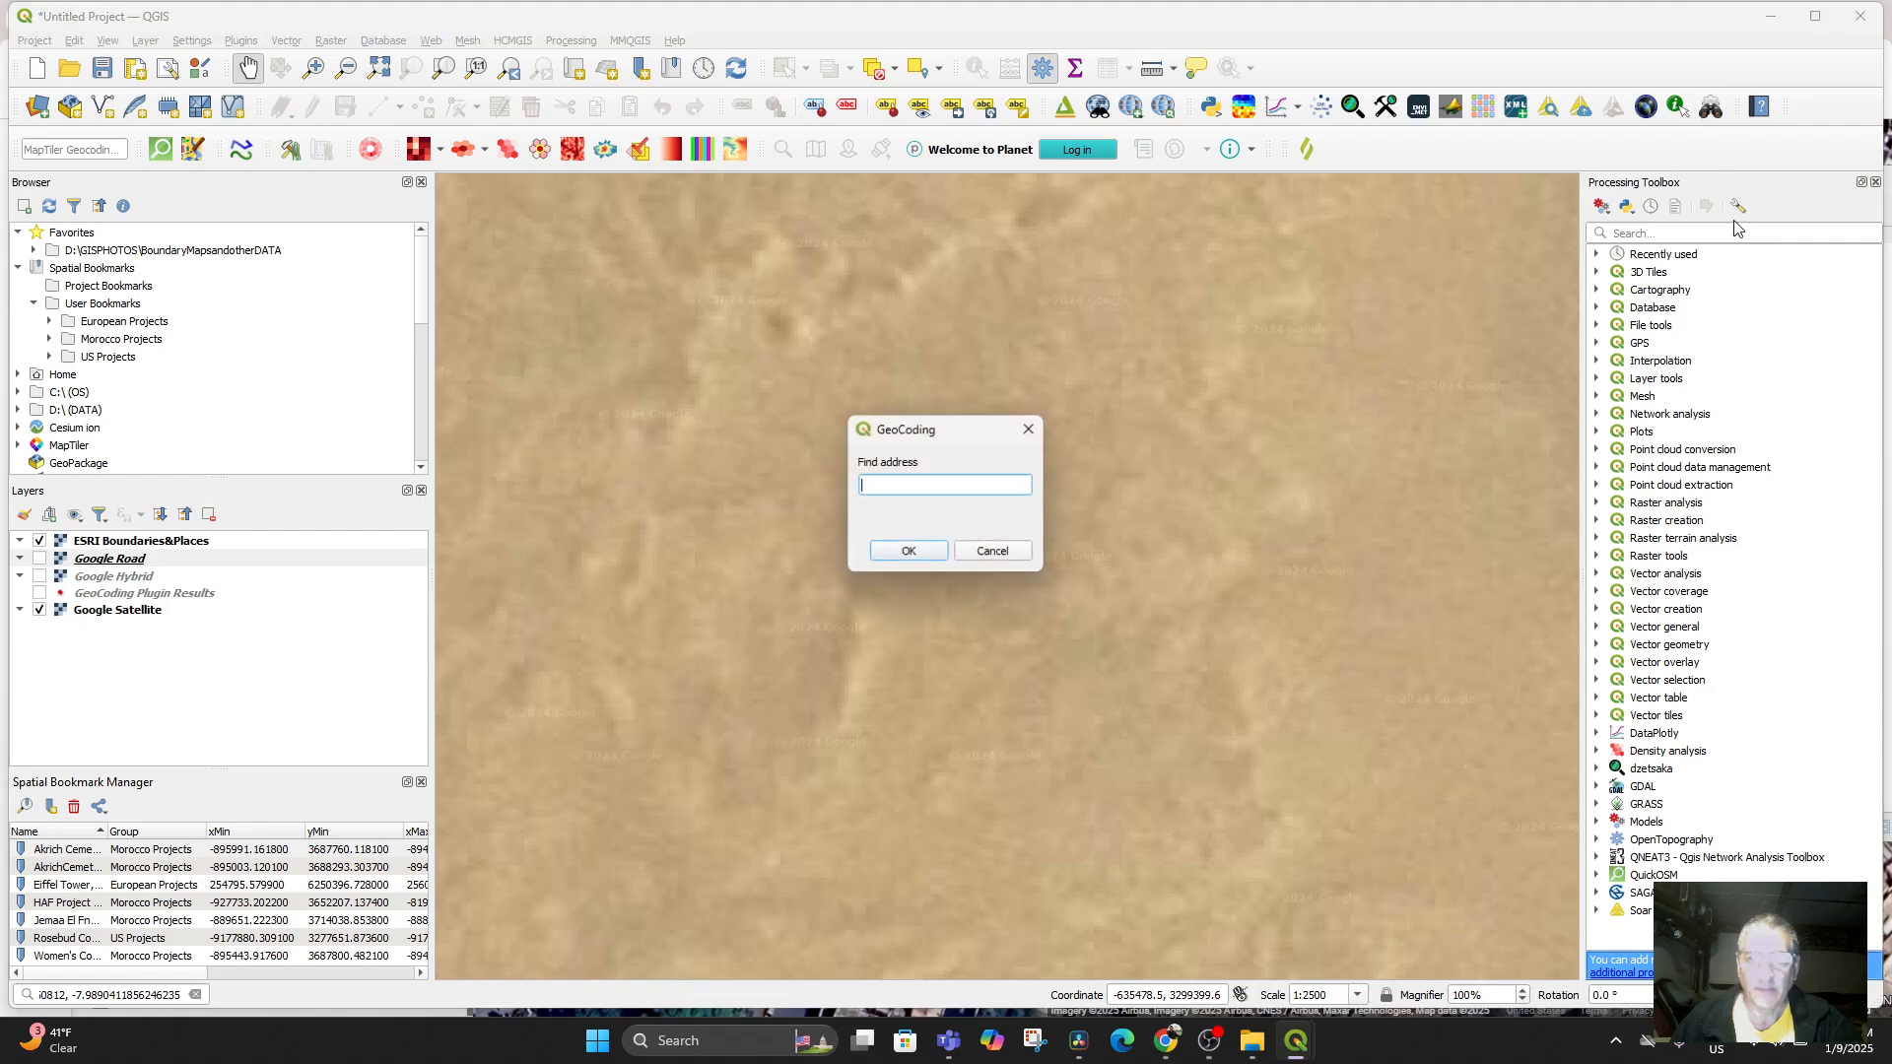
{"action": "type", "text": "Mohamed VI Polytechni"}
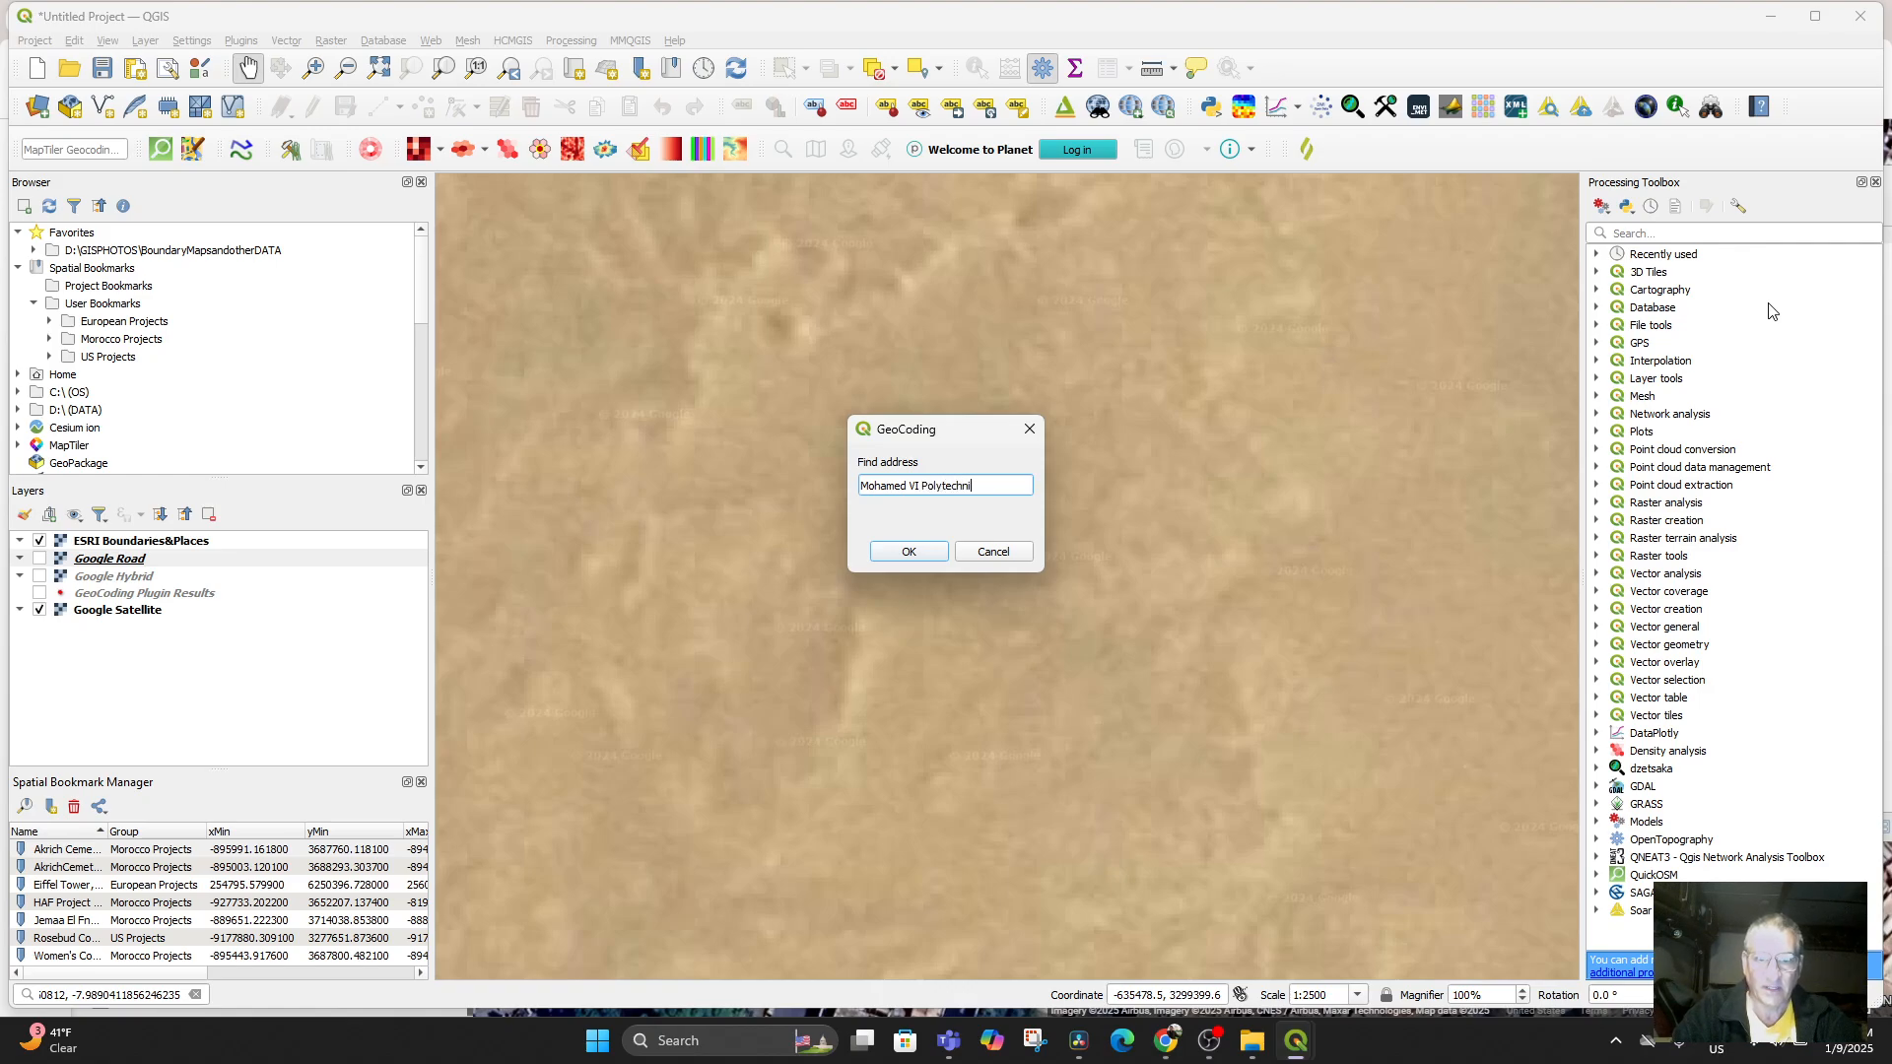
{"action": "key", "text": "Return"}
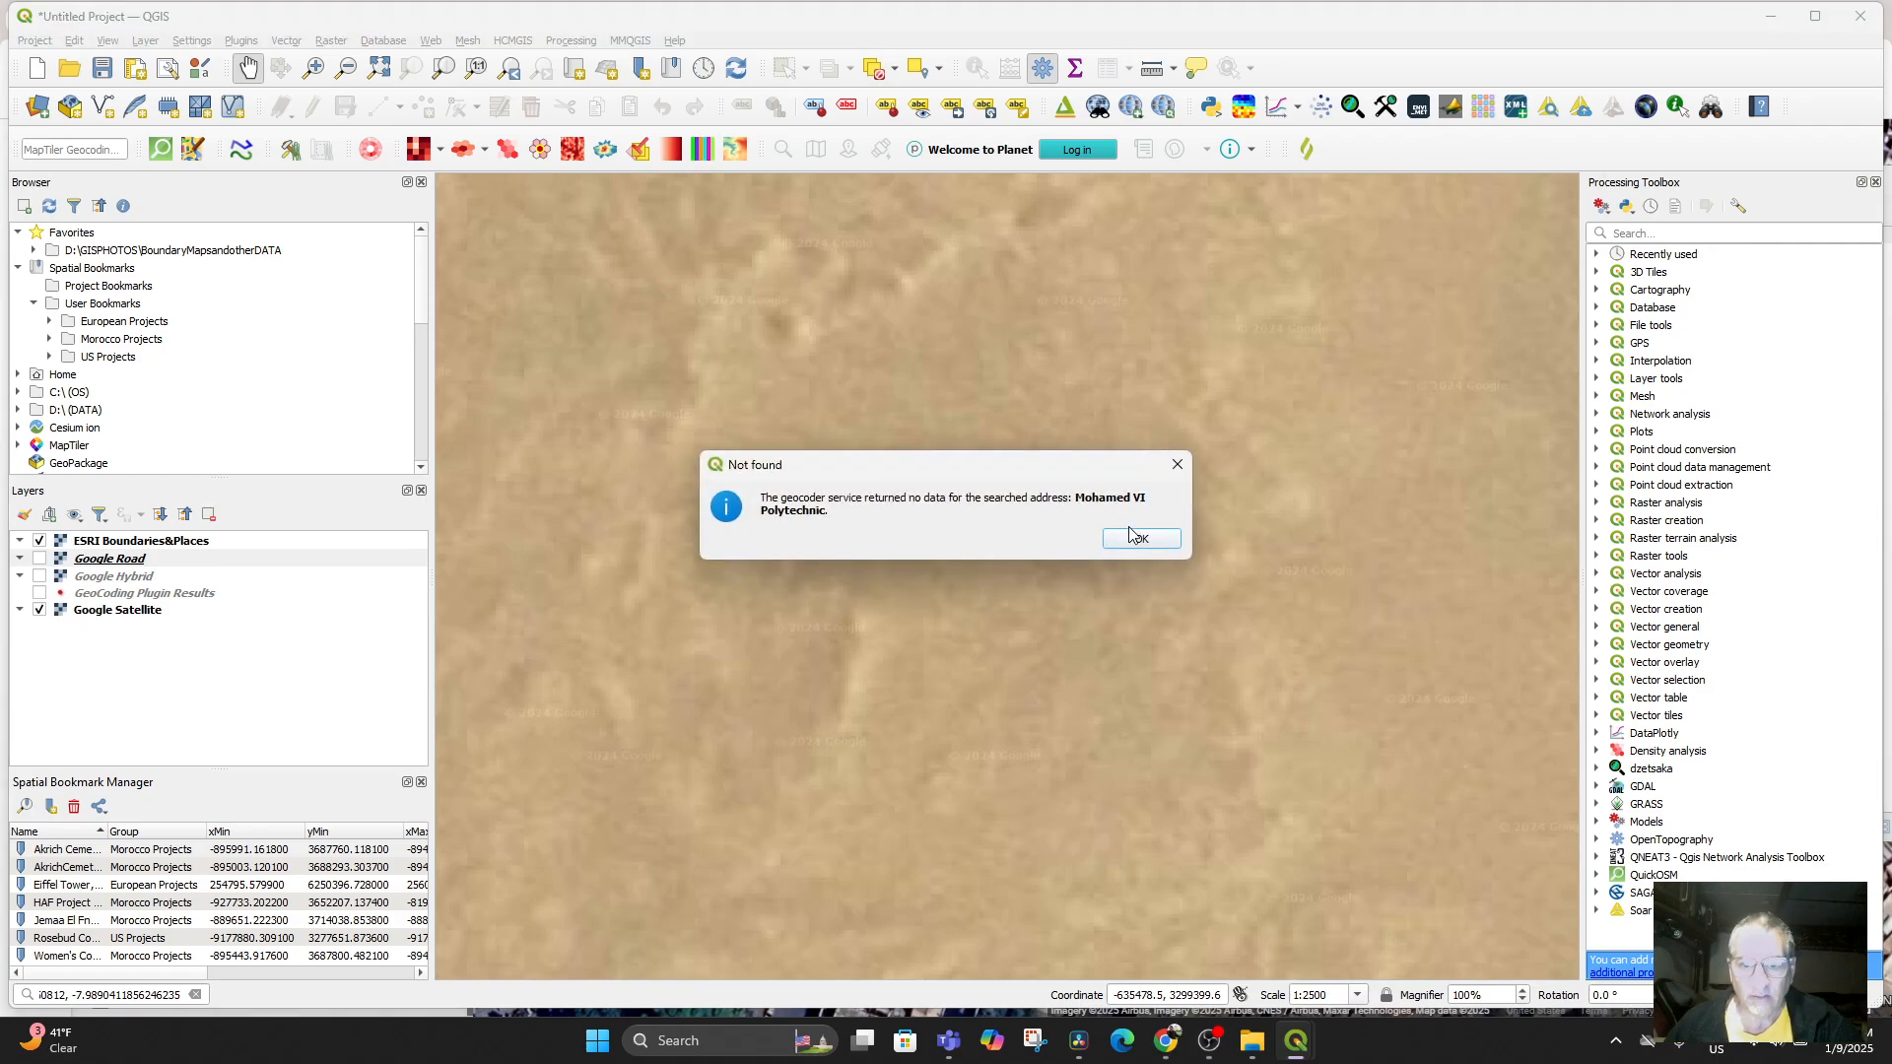
{"action": "left_click", "coordinate": [1138, 537]}
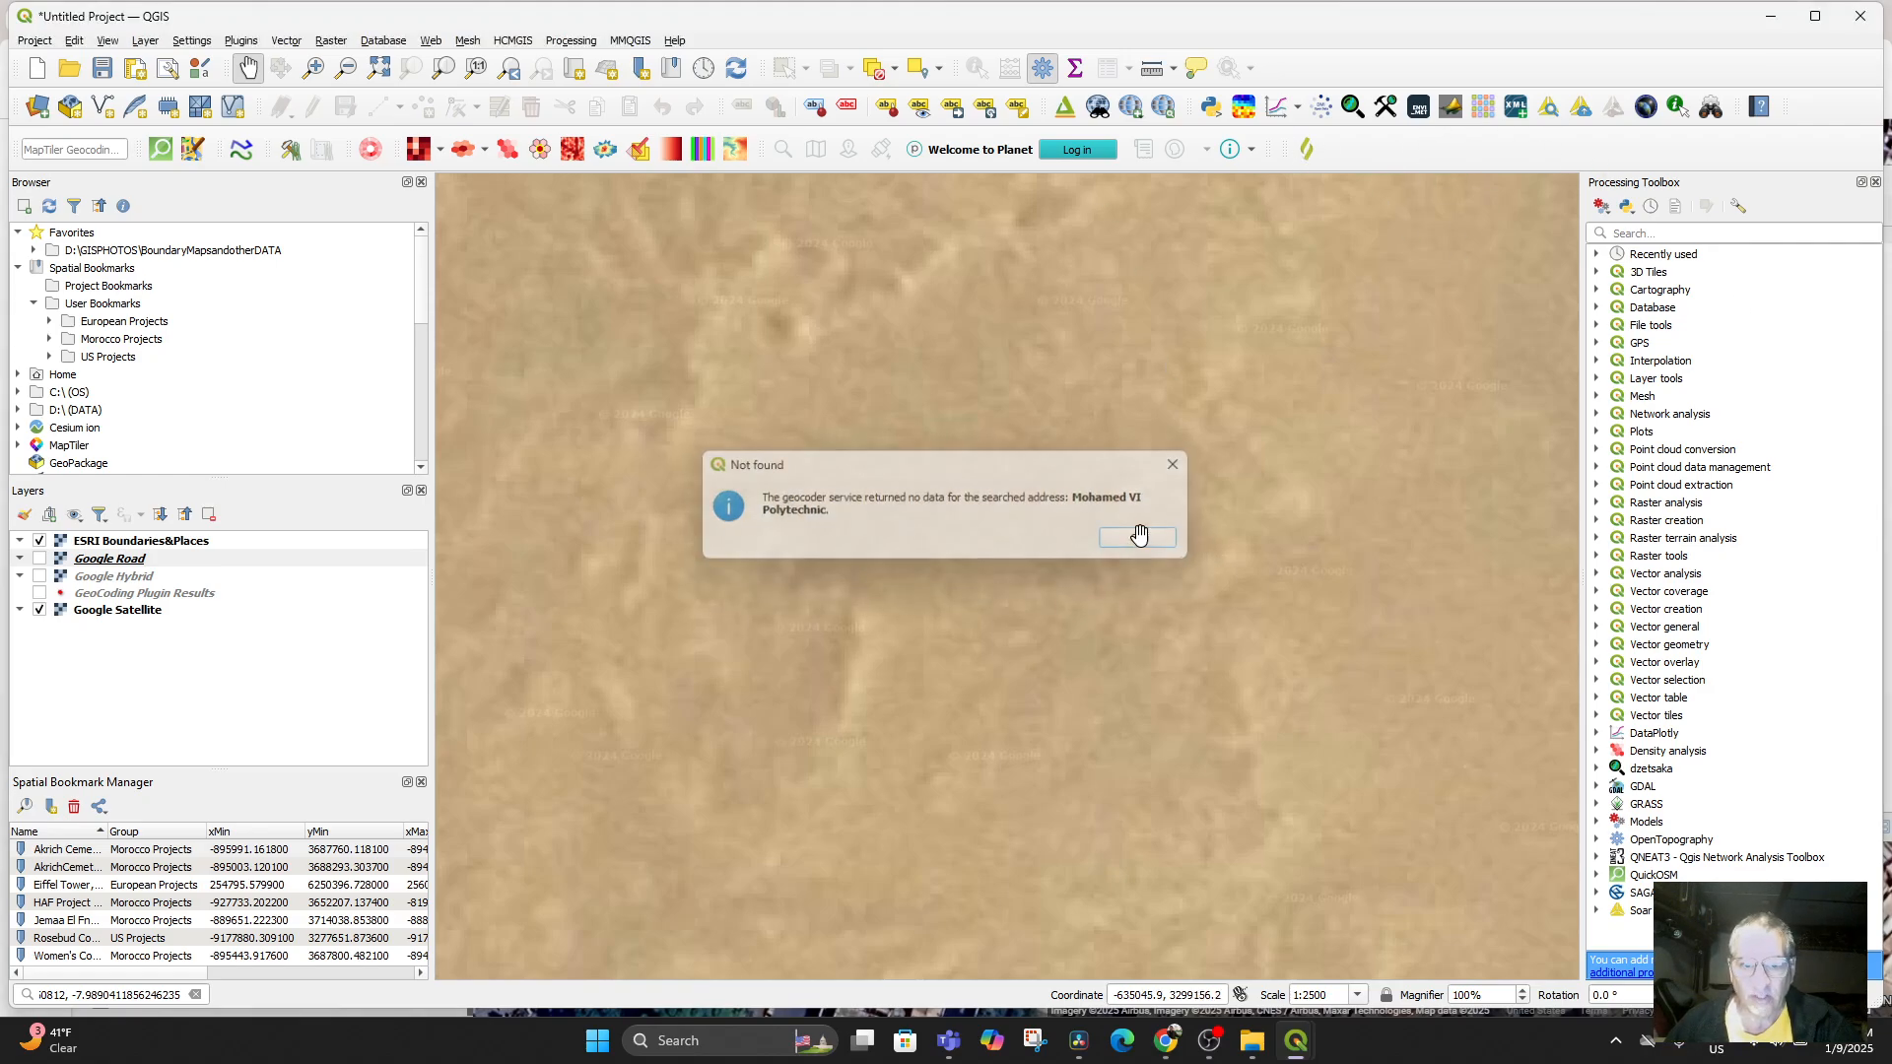
Geocode UM6P with the GeoCoding plugin and frame the whole campus at a 1:10000 scale
{"action": "left_click", "coordinate": [1712, 112]}
{"action": "type", "text": "UM6P"}
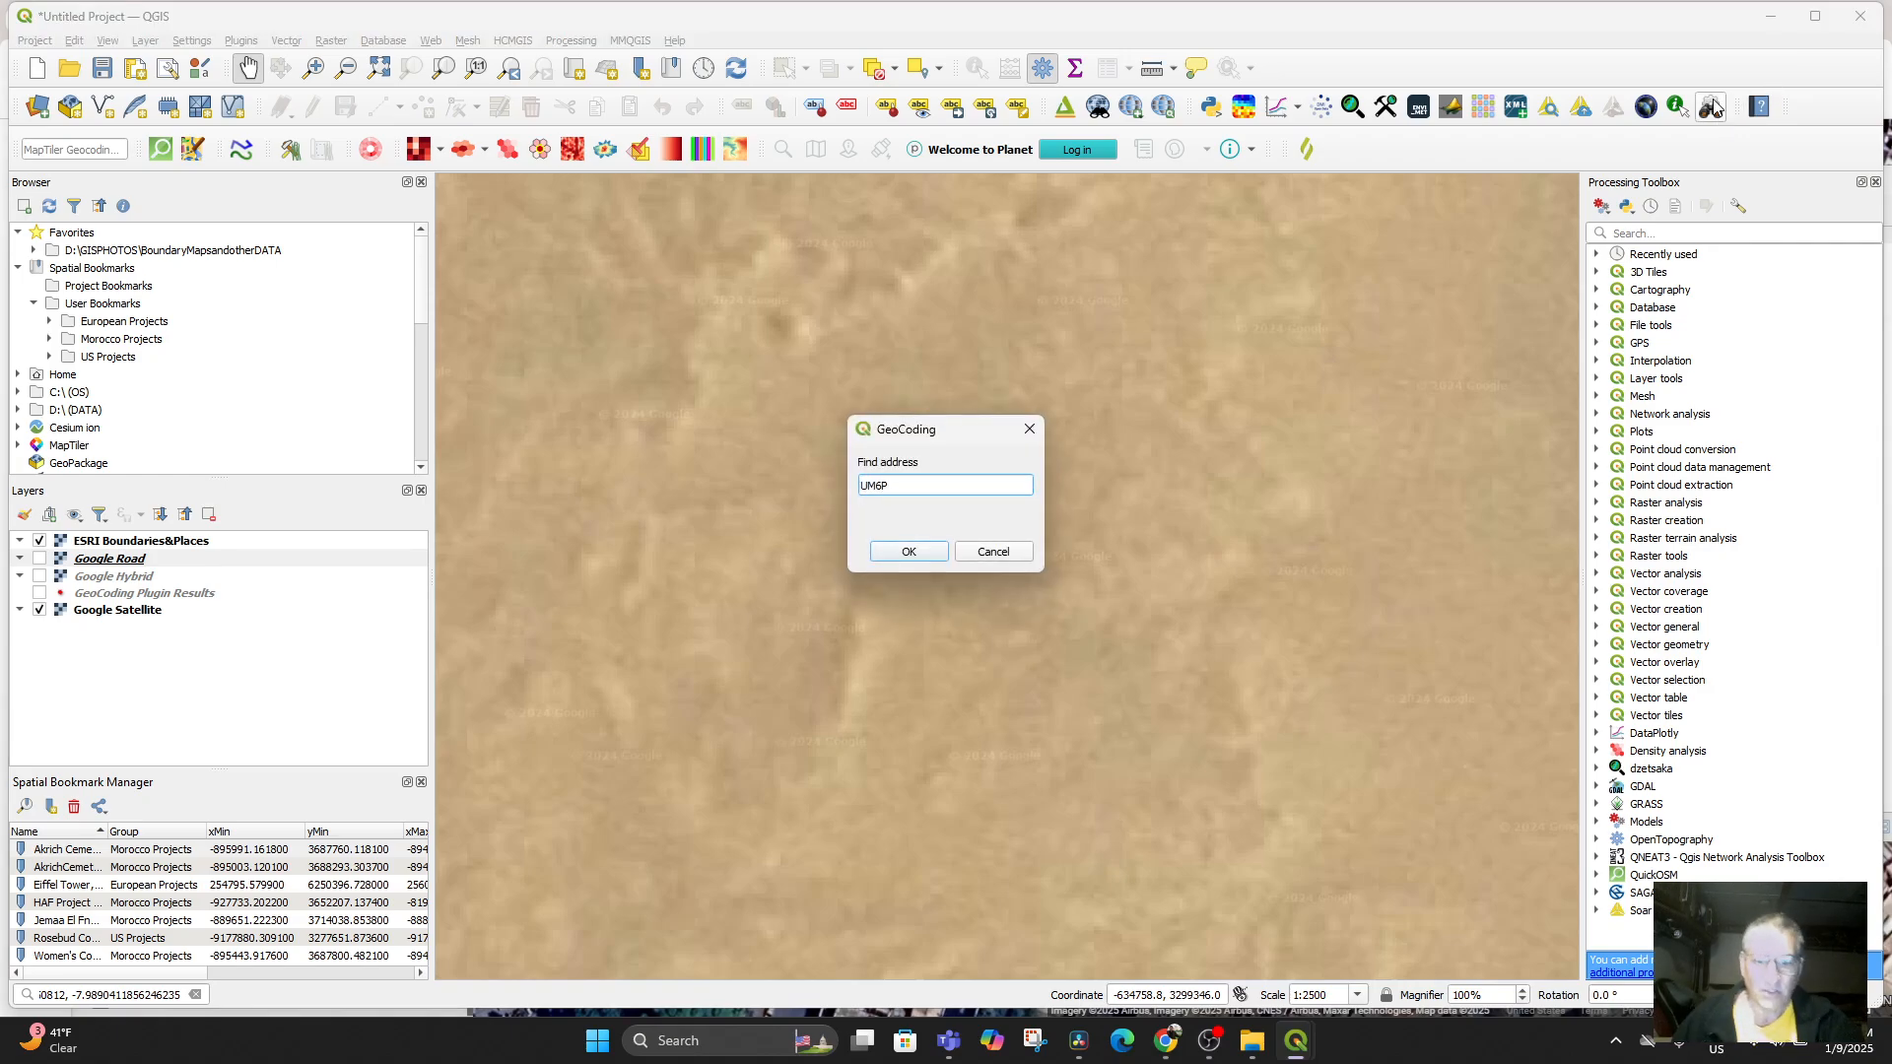
{"action": "left_click", "coordinate": [907, 552]}
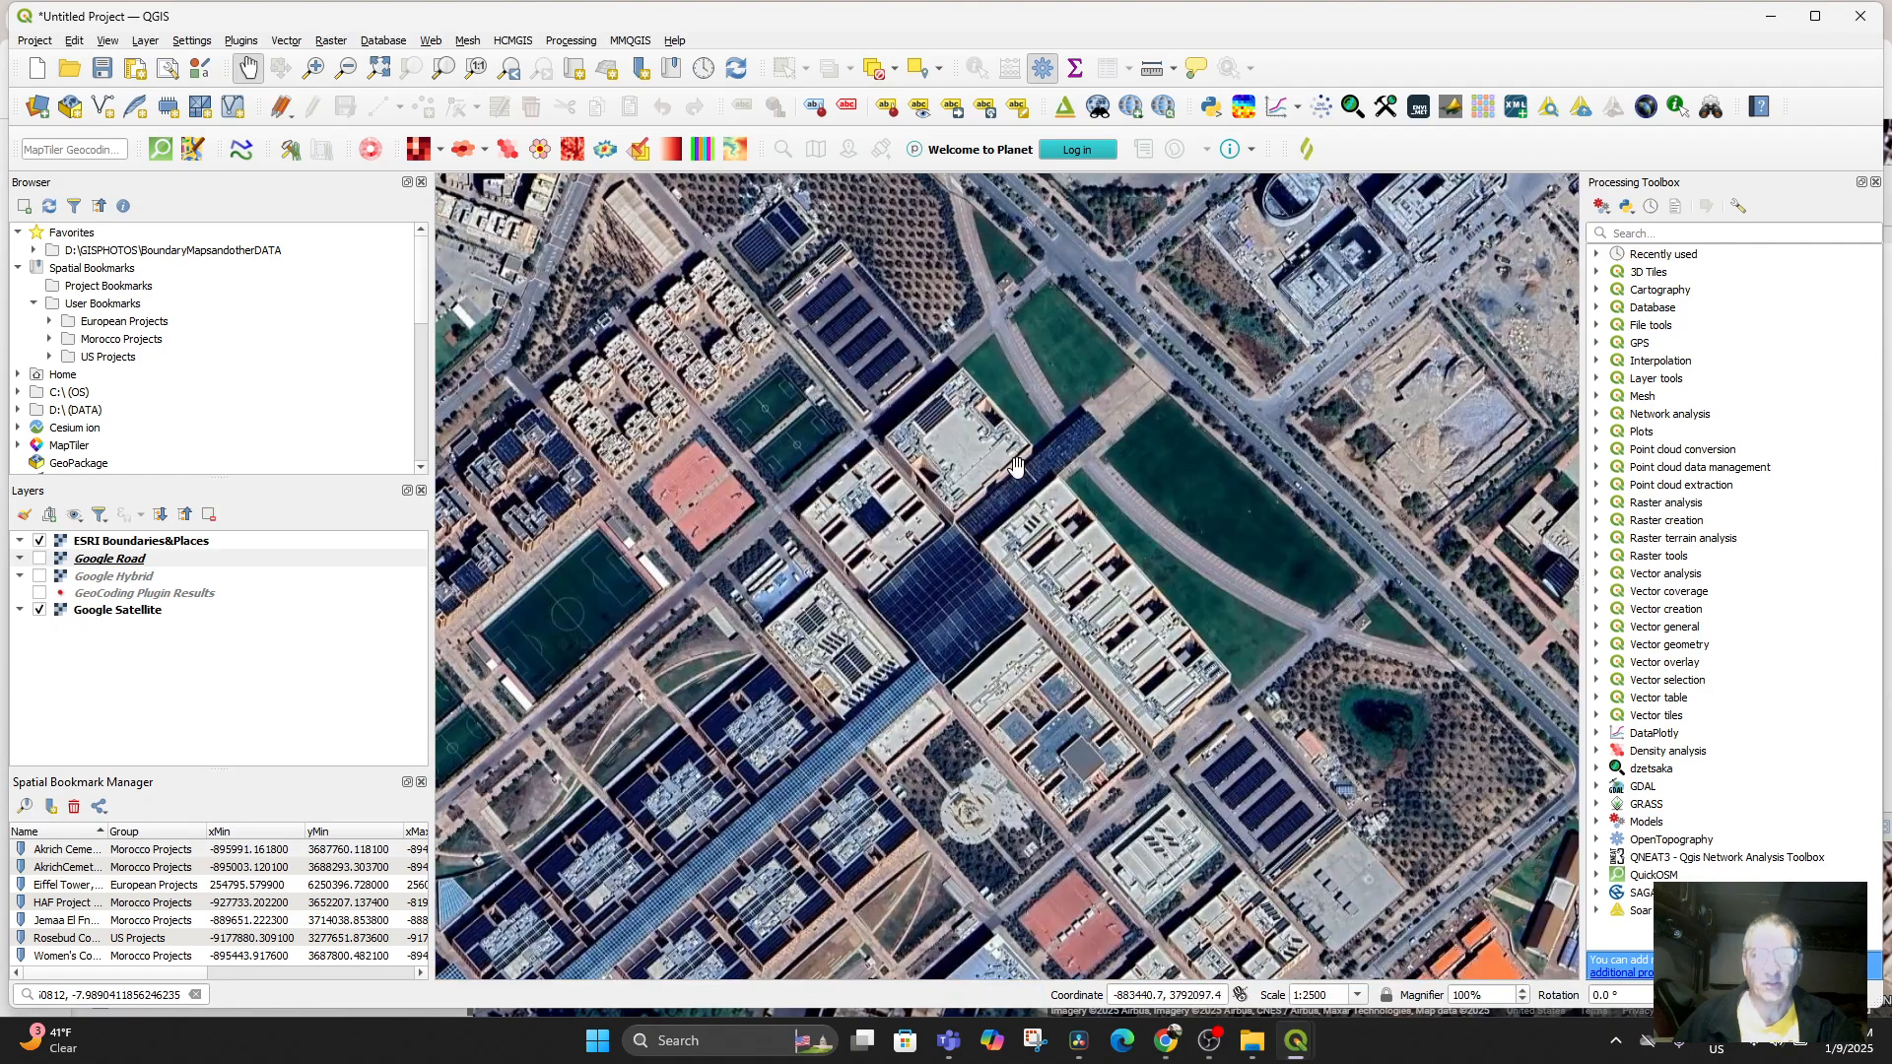
{"action": "scroll", "coordinate": [989, 530], "scroll_direction": "down", "scroll_amount": 2}
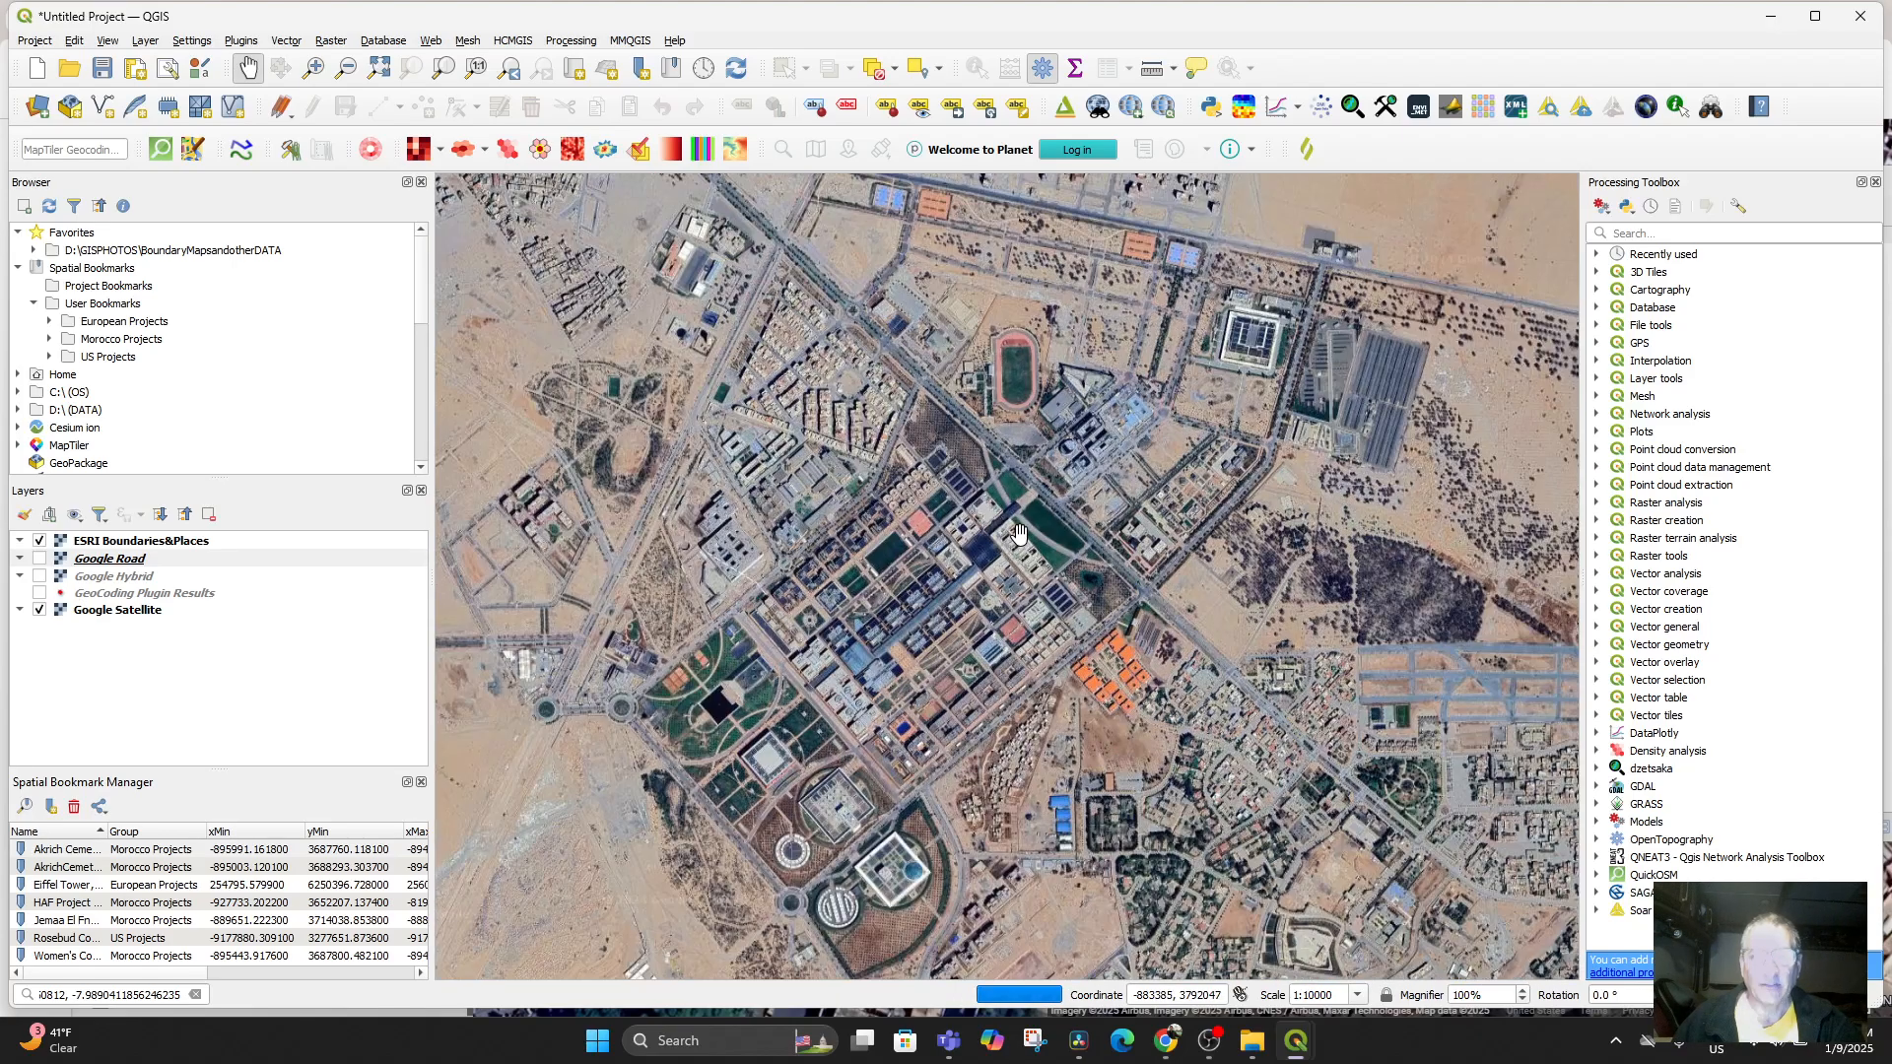
{"action": "left_click_drag", "start_coordinate": [935, 592], "coordinate": [902, 533]}
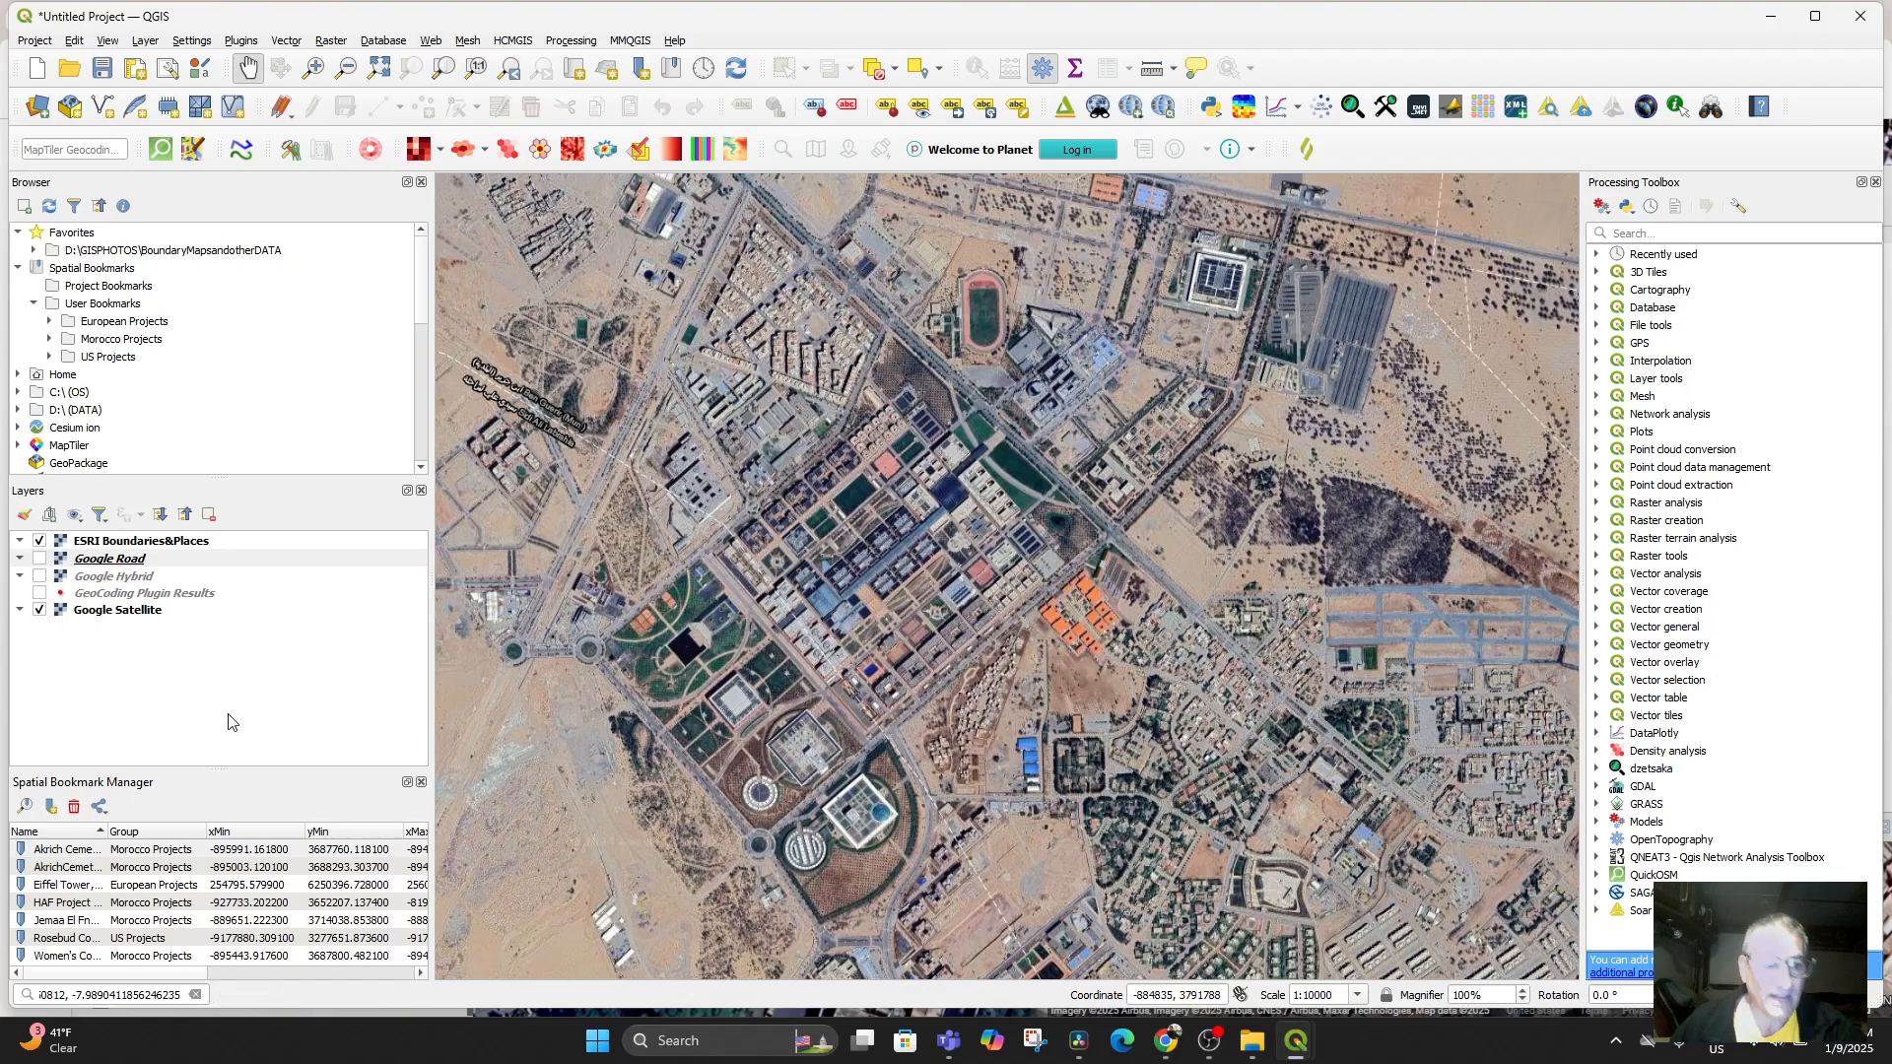
Save a spatial bookmark of the campus named UM6P Mohammed VI Polytechnic University, Ben Guerir, Morocco in the Morocco Projects group
{"action": "left_click", "coordinate": [50, 807]}
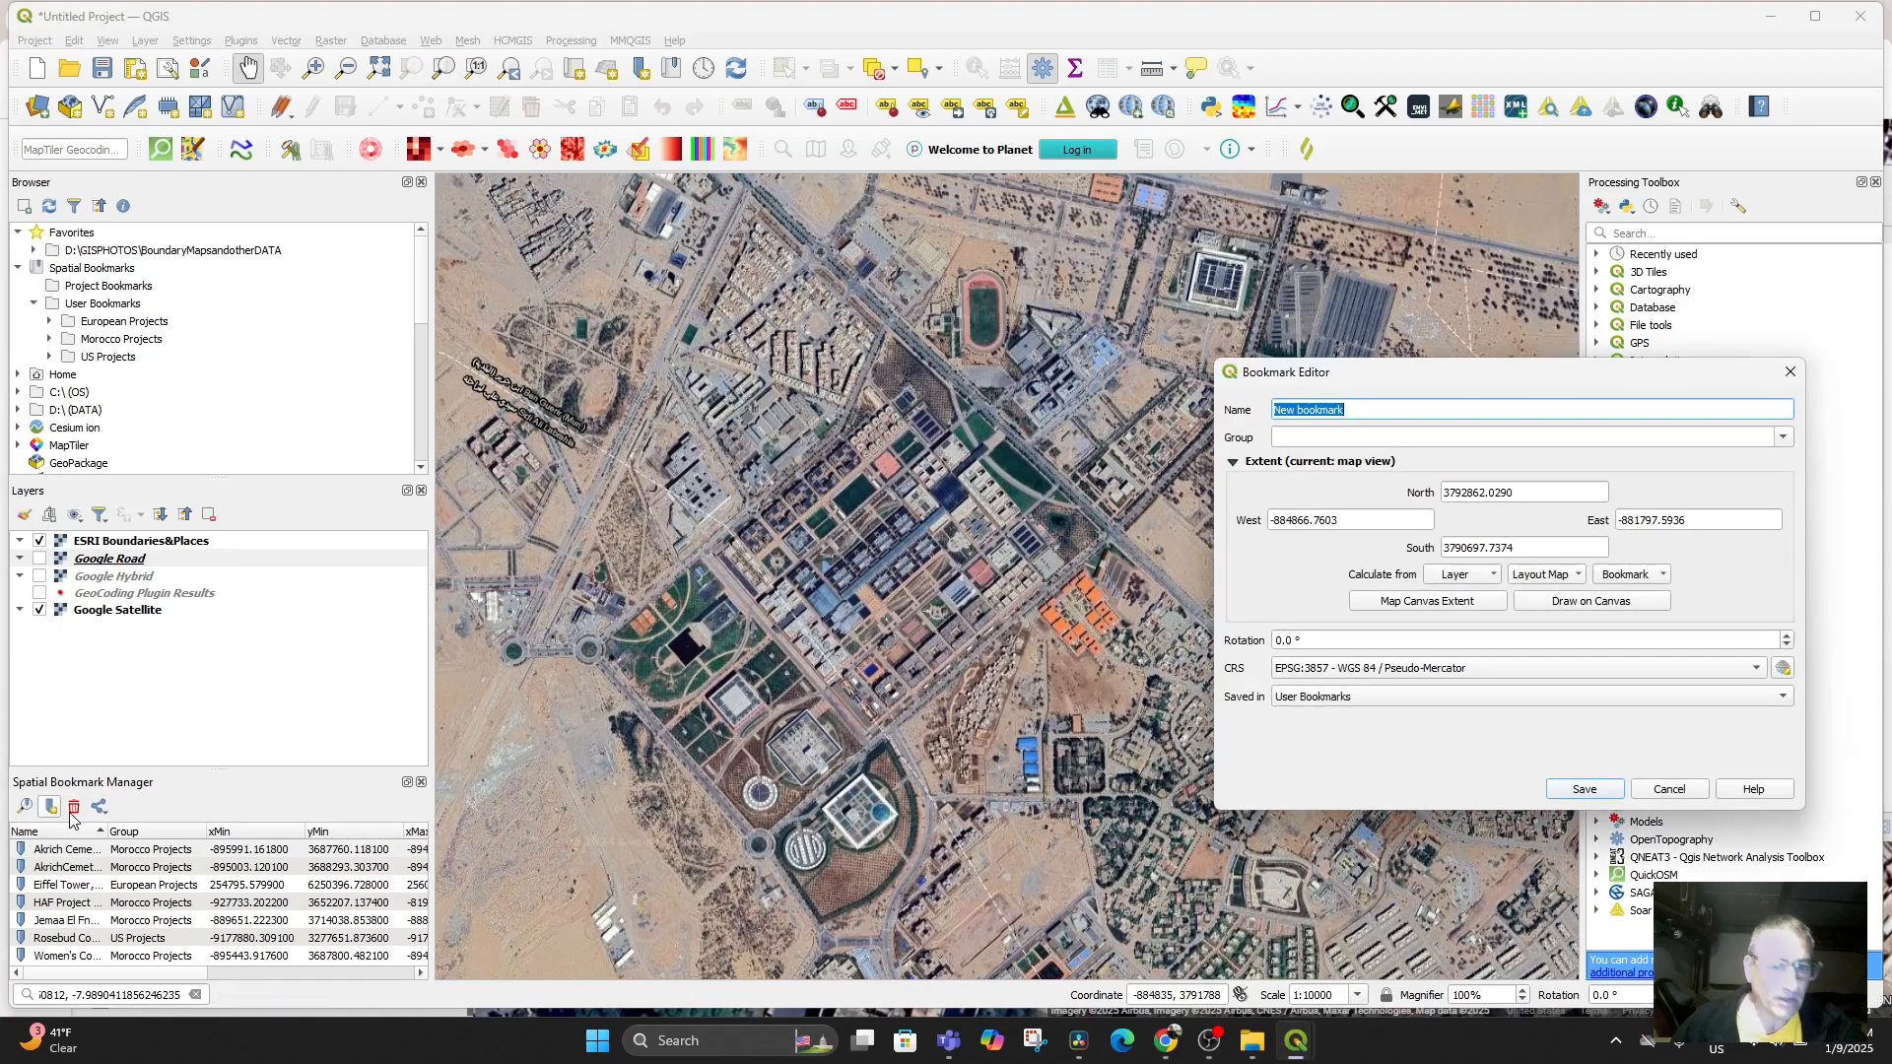
{"action": "type", "text": "UM"}
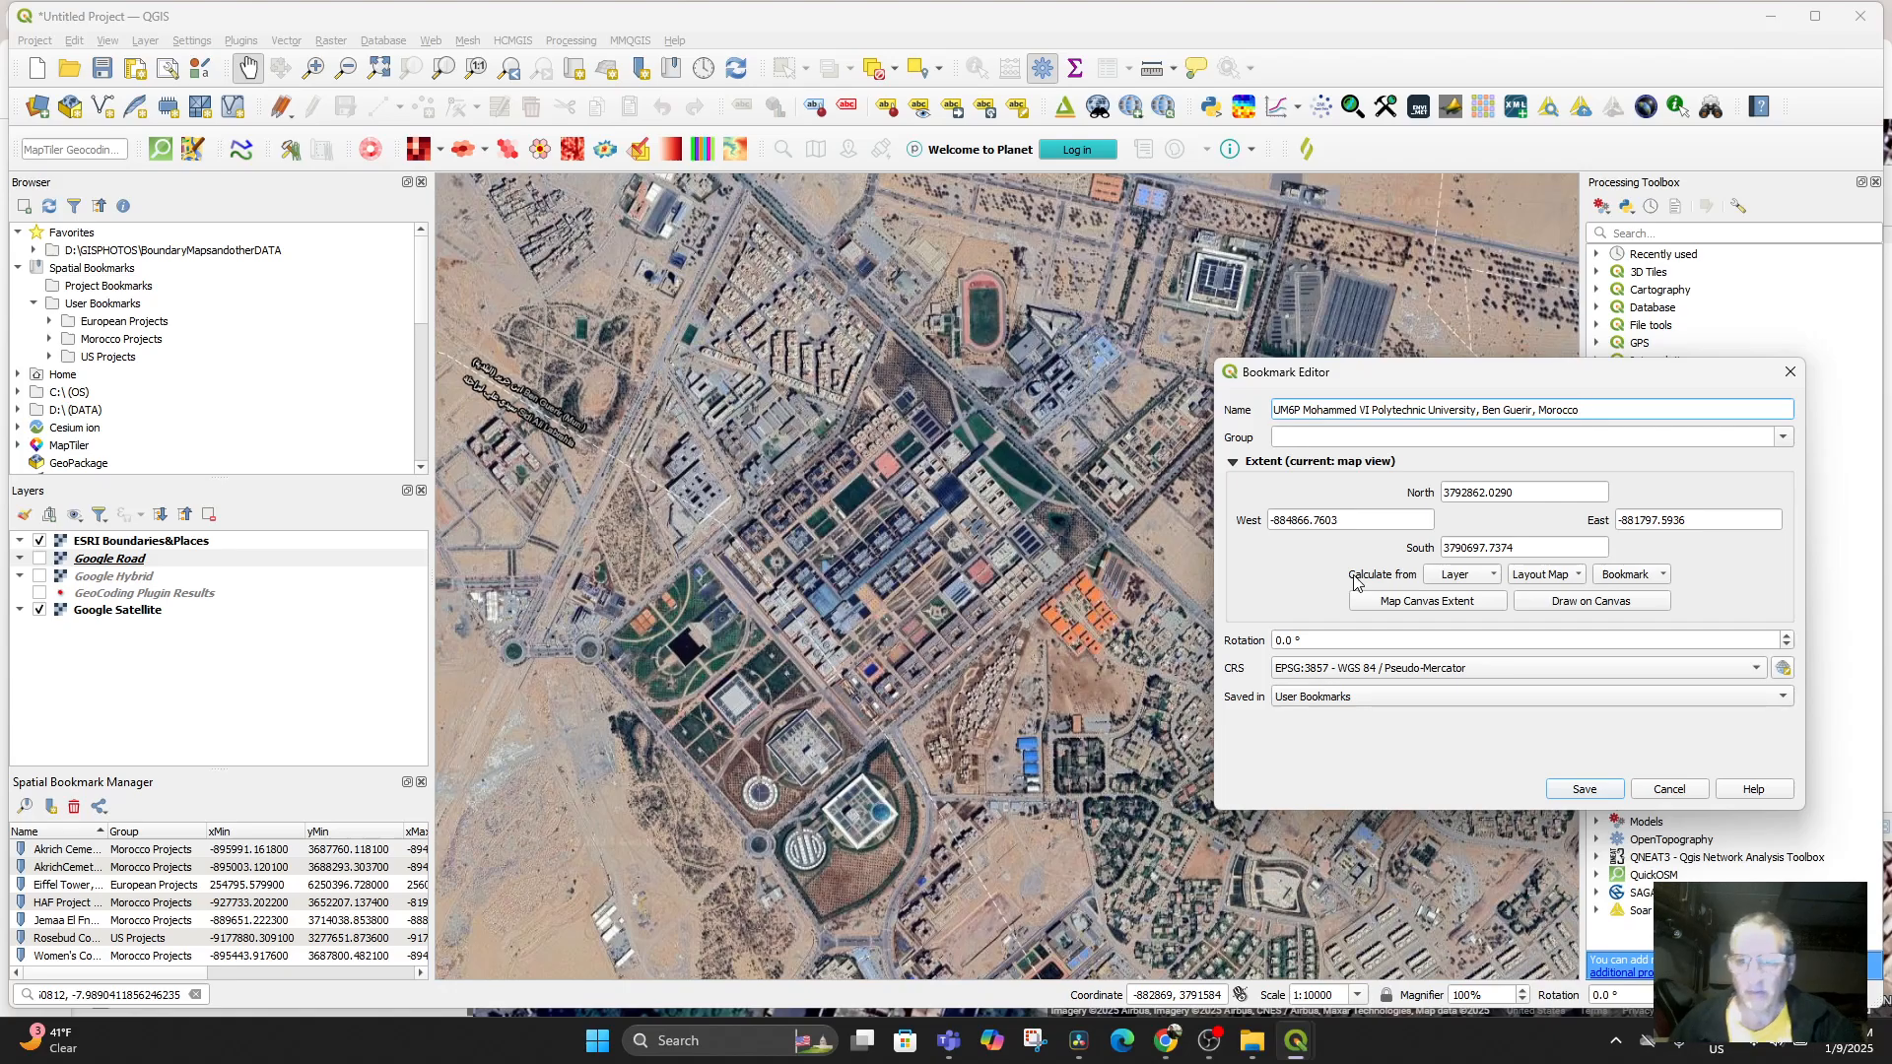
{"action": "left_click", "coordinate": [1488, 439]}
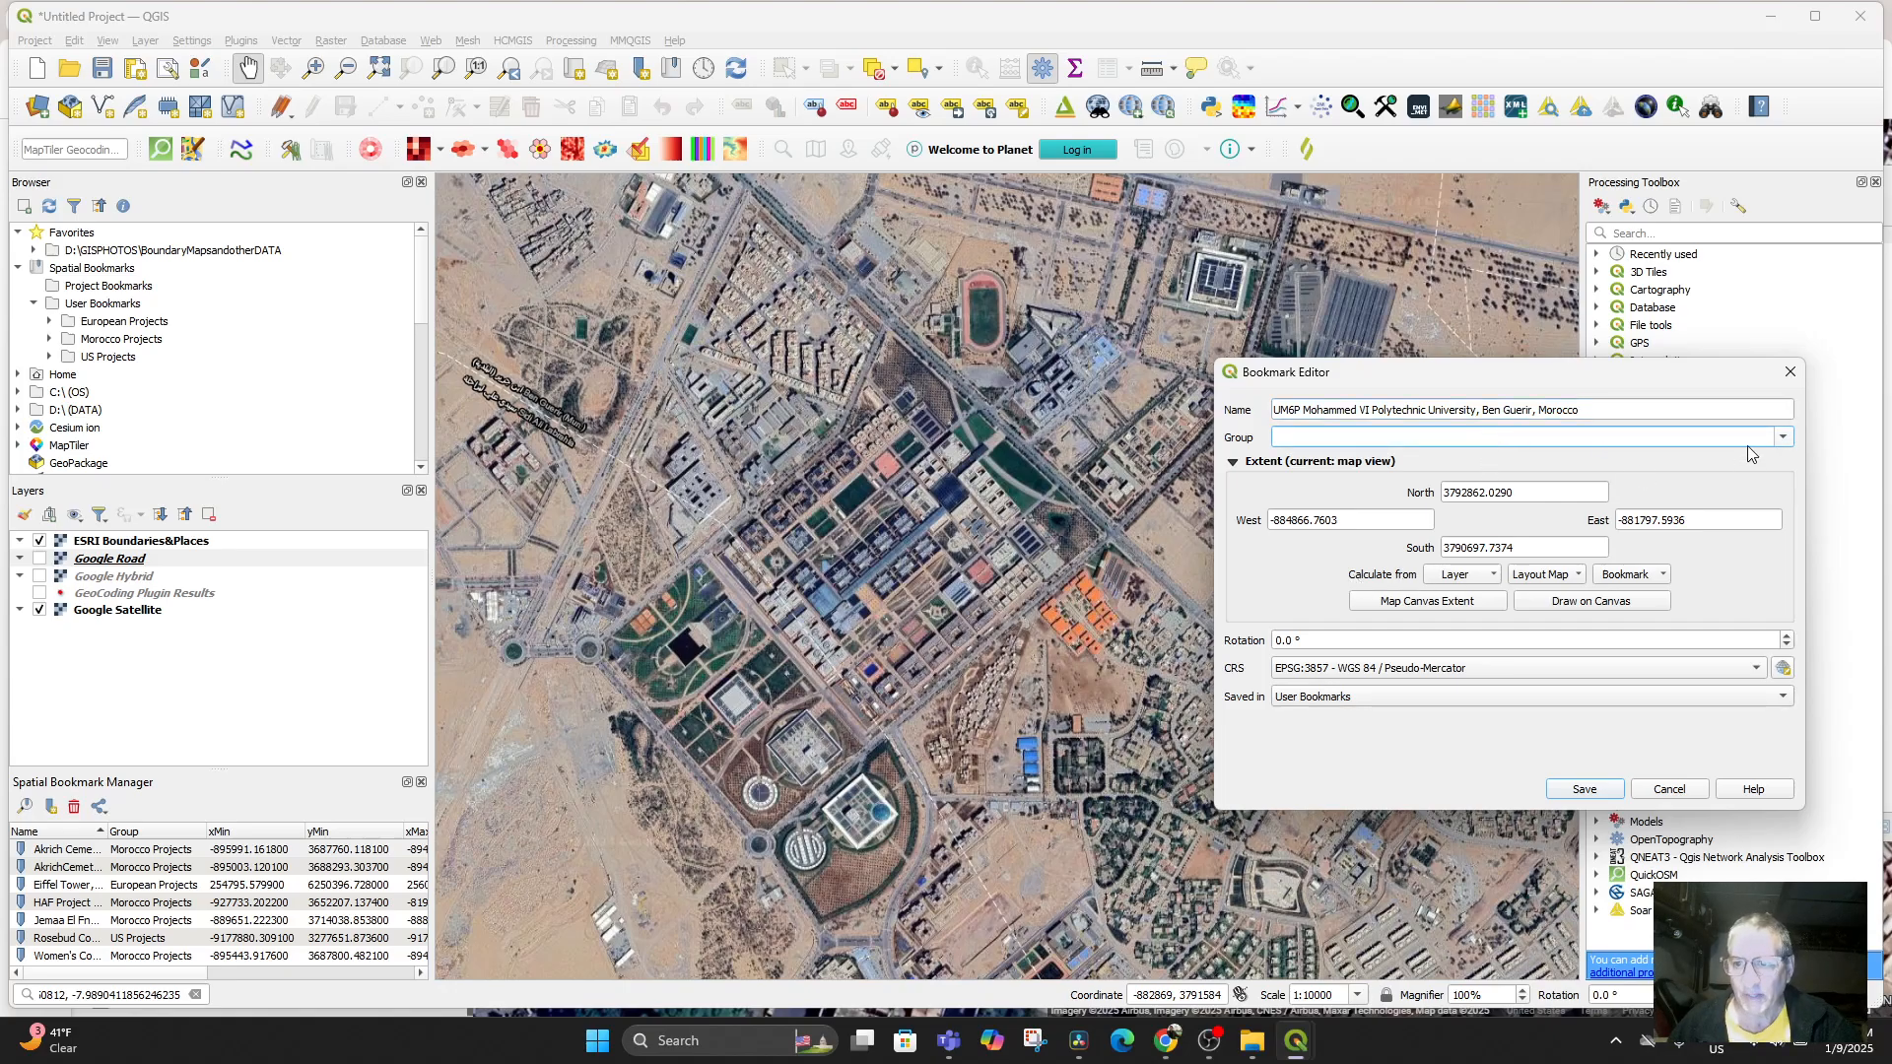
{"action": "left_click", "coordinate": [1785, 439]}
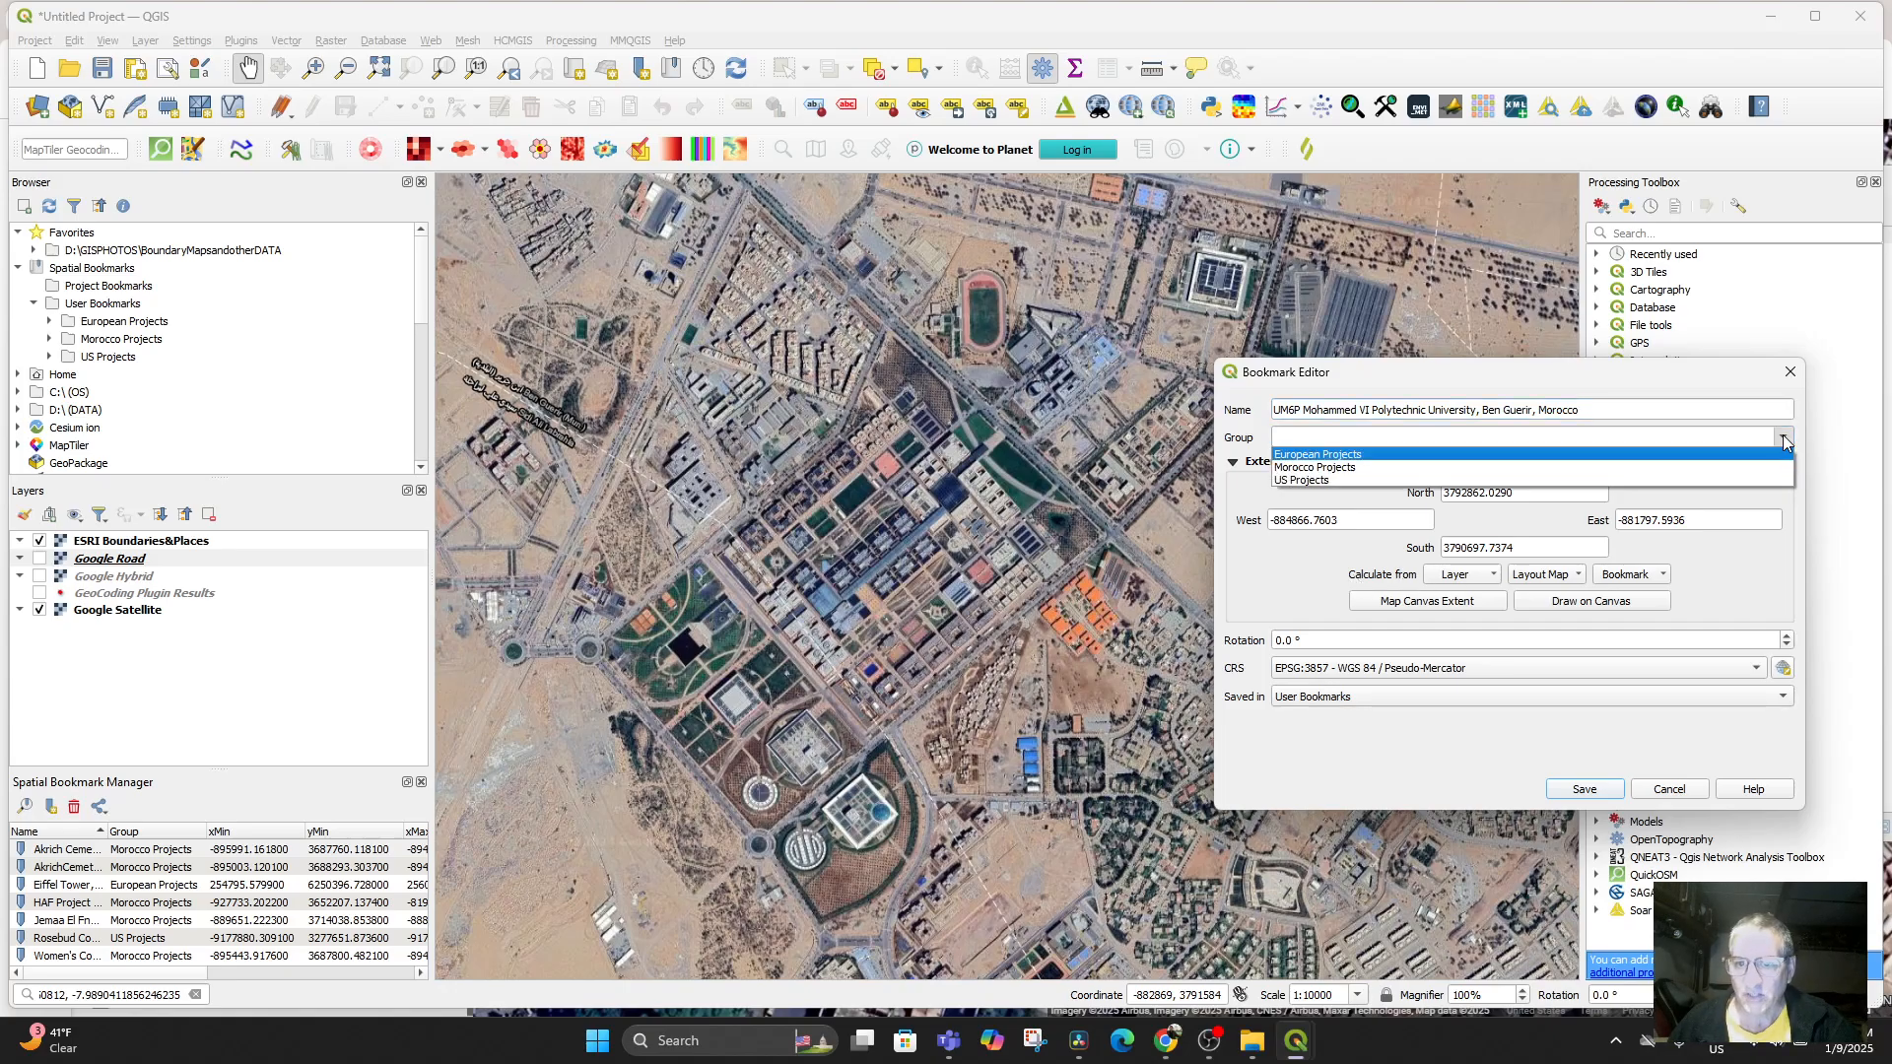
{"action": "left_click", "coordinate": [1379, 467]}
{"action": "left_click", "coordinate": [1584, 789]}
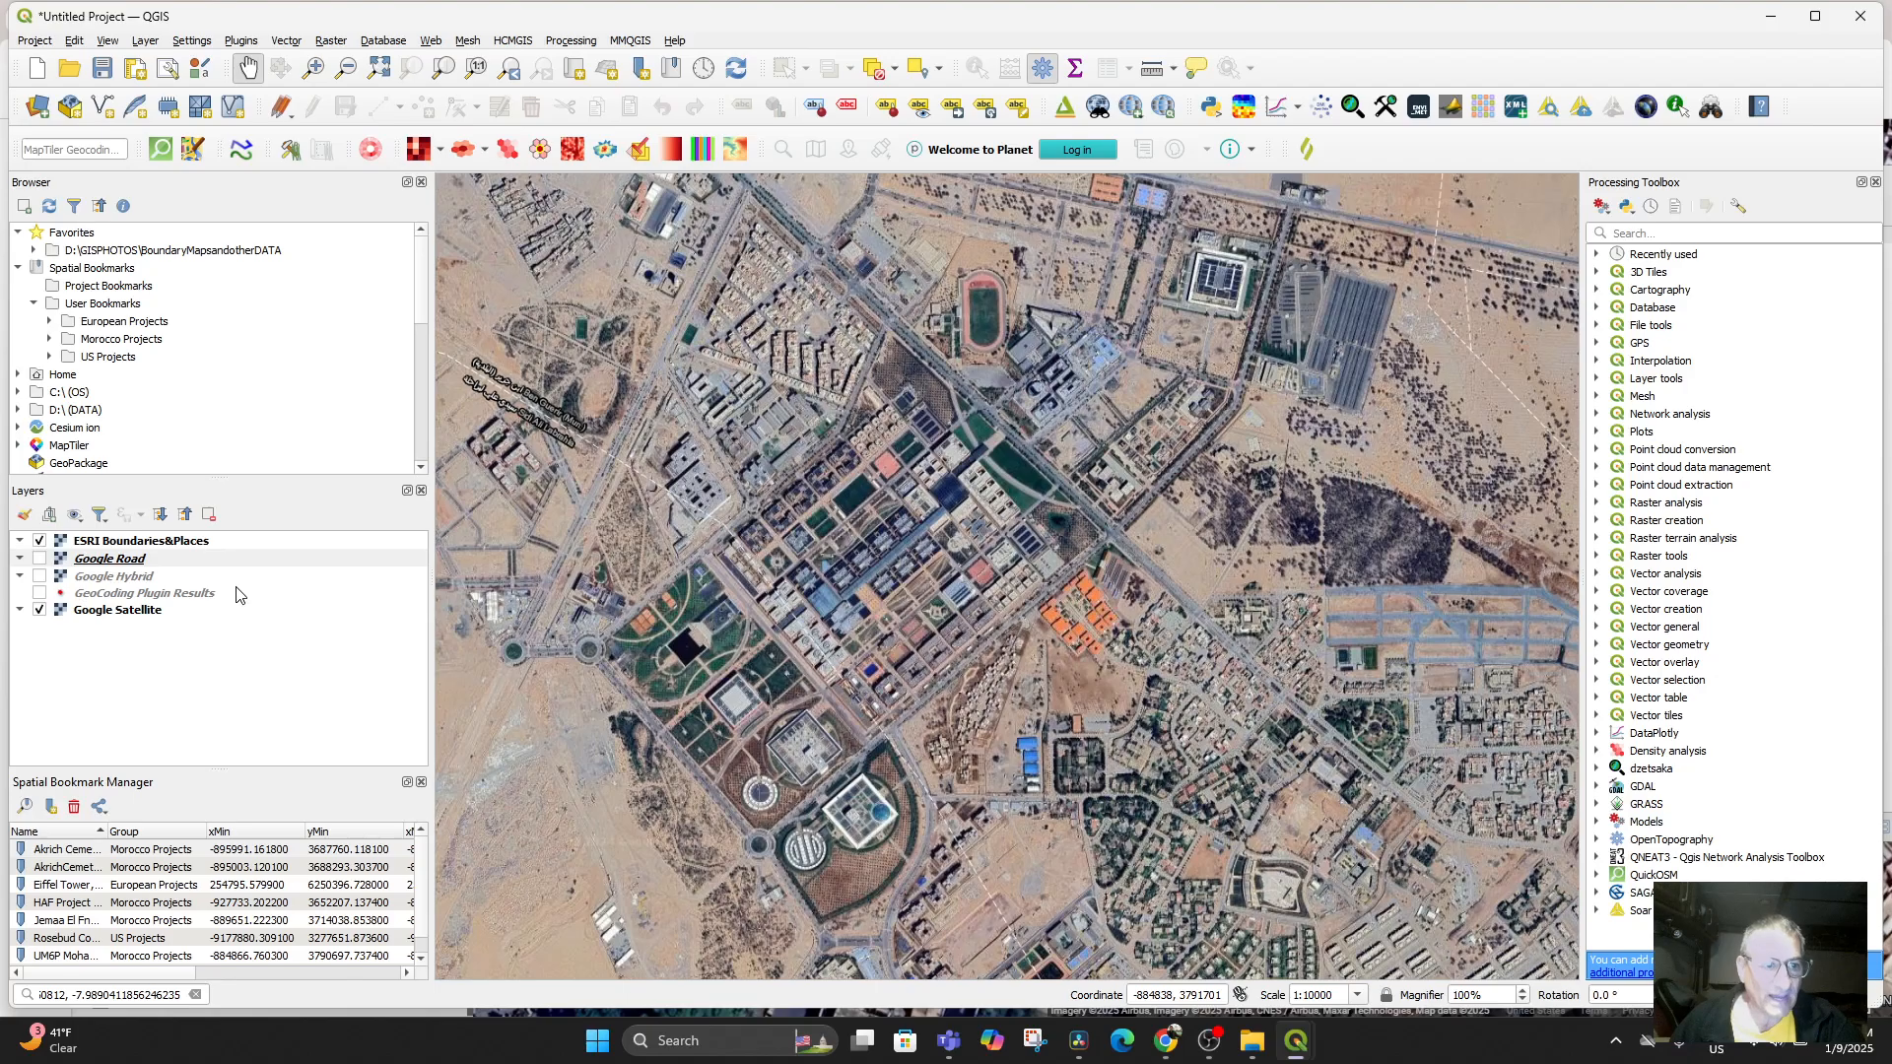
Show the GeoCoding Plugin Results layer and bring the Florida, Morocco and Paris points into view together
{"action": "left_click", "coordinate": [39, 593]}
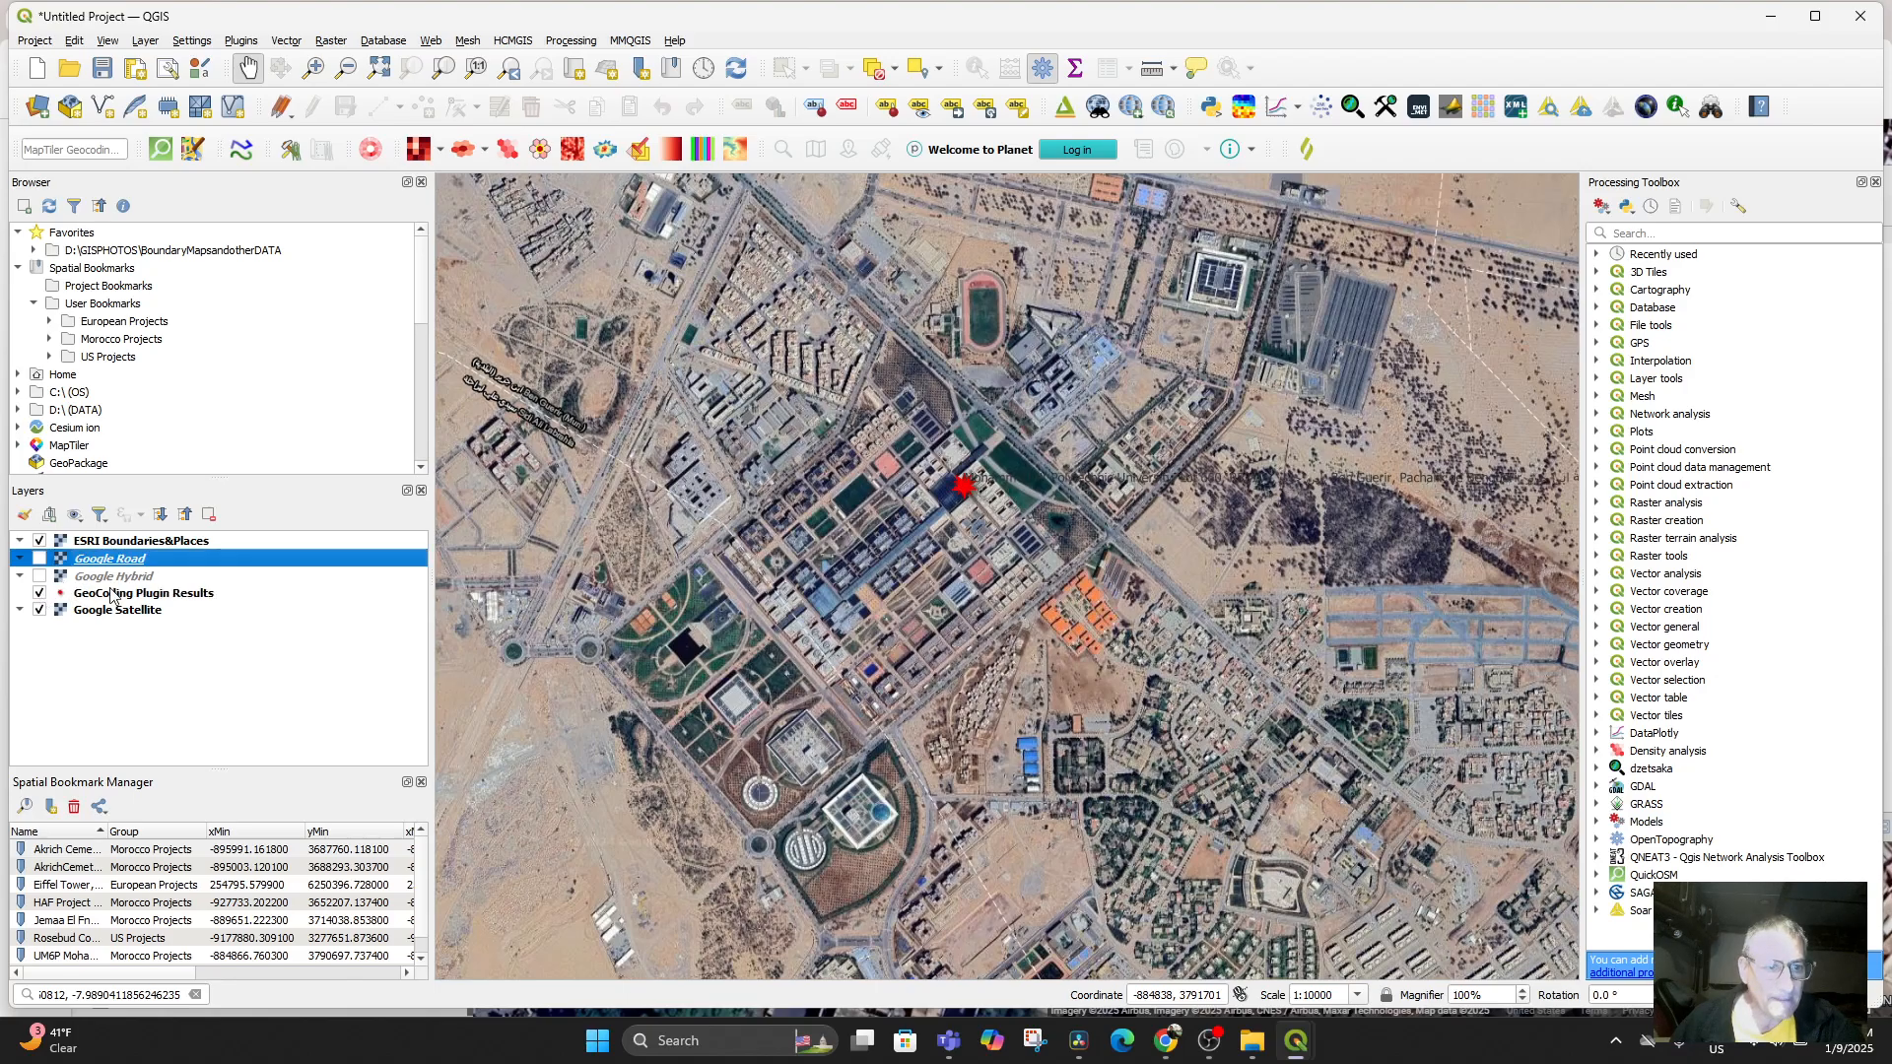
{"action": "left_click", "coordinate": [39, 593]}
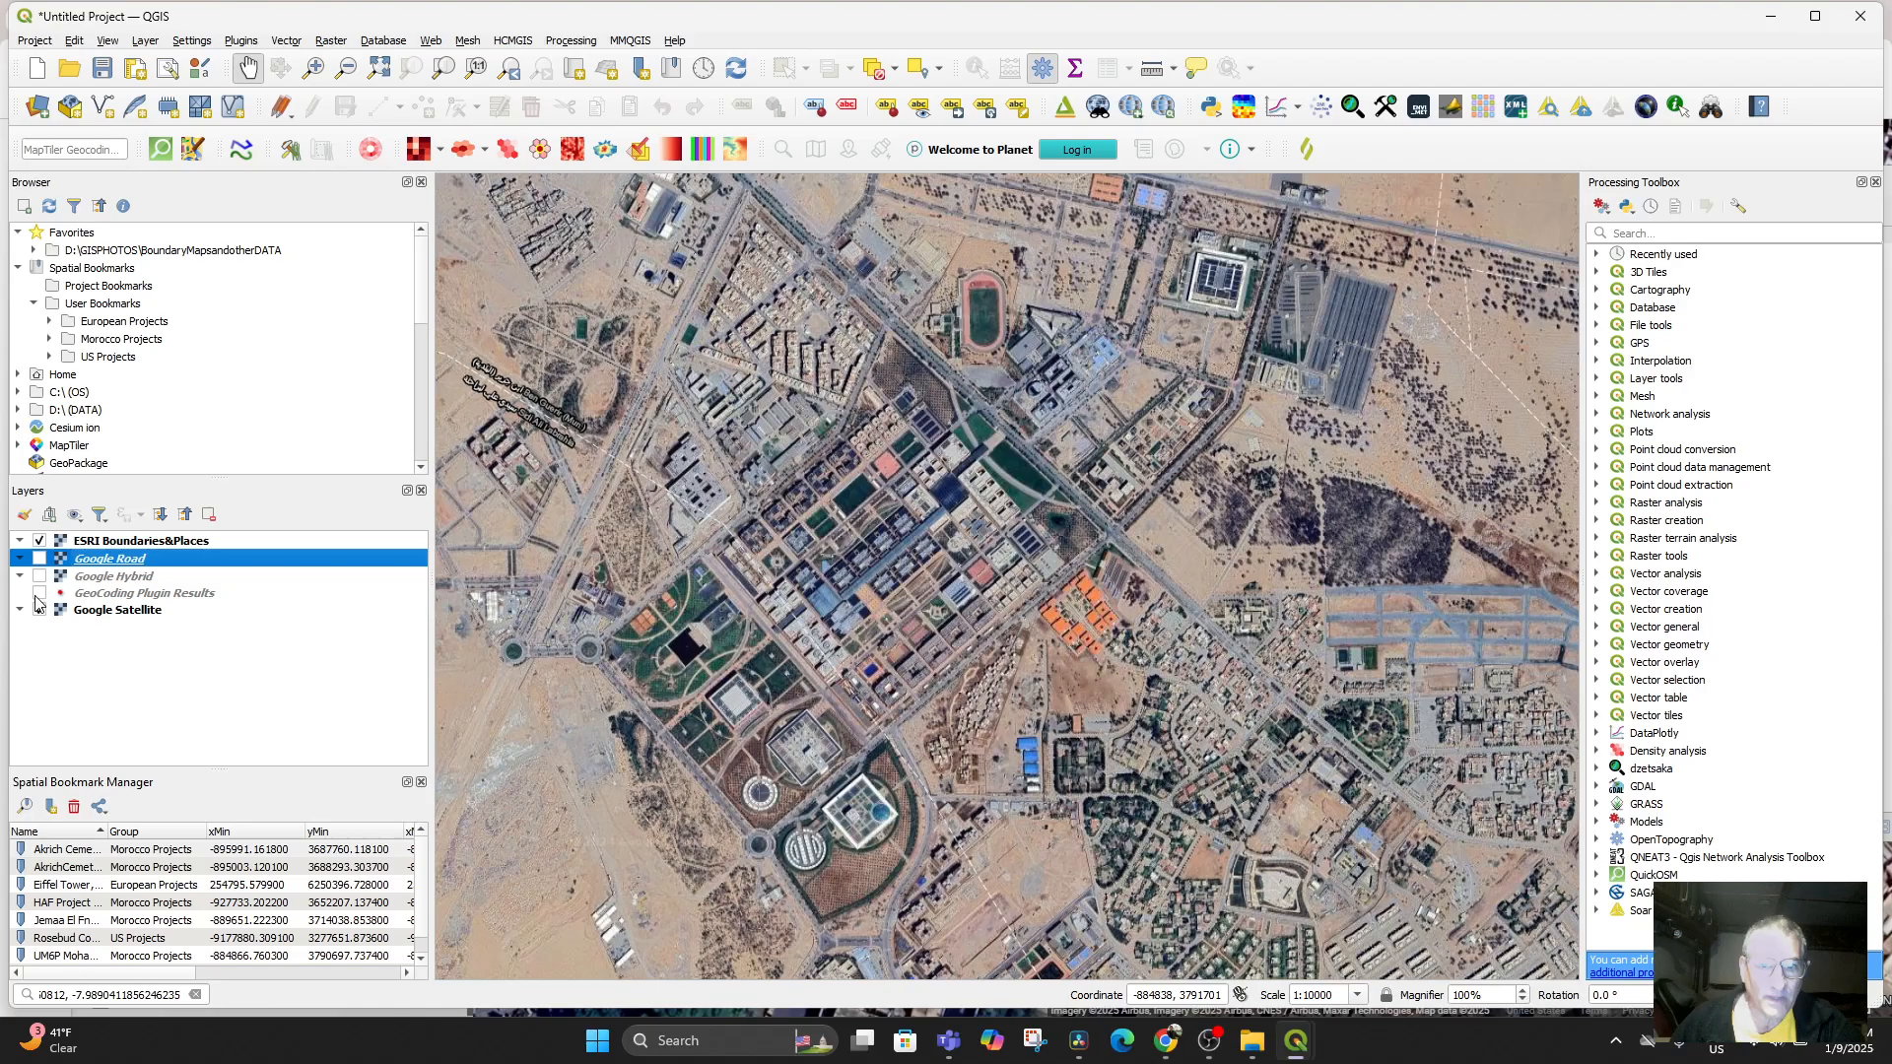
{"action": "left_click", "coordinate": [39, 593]}
{"action": "scroll", "coordinate": [833, 621], "scroll_direction": "down", "scroll_amount": 4}
{"action": "scroll", "coordinate": [833, 621], "scroll_direction": "down", "scroll_amount": 7}
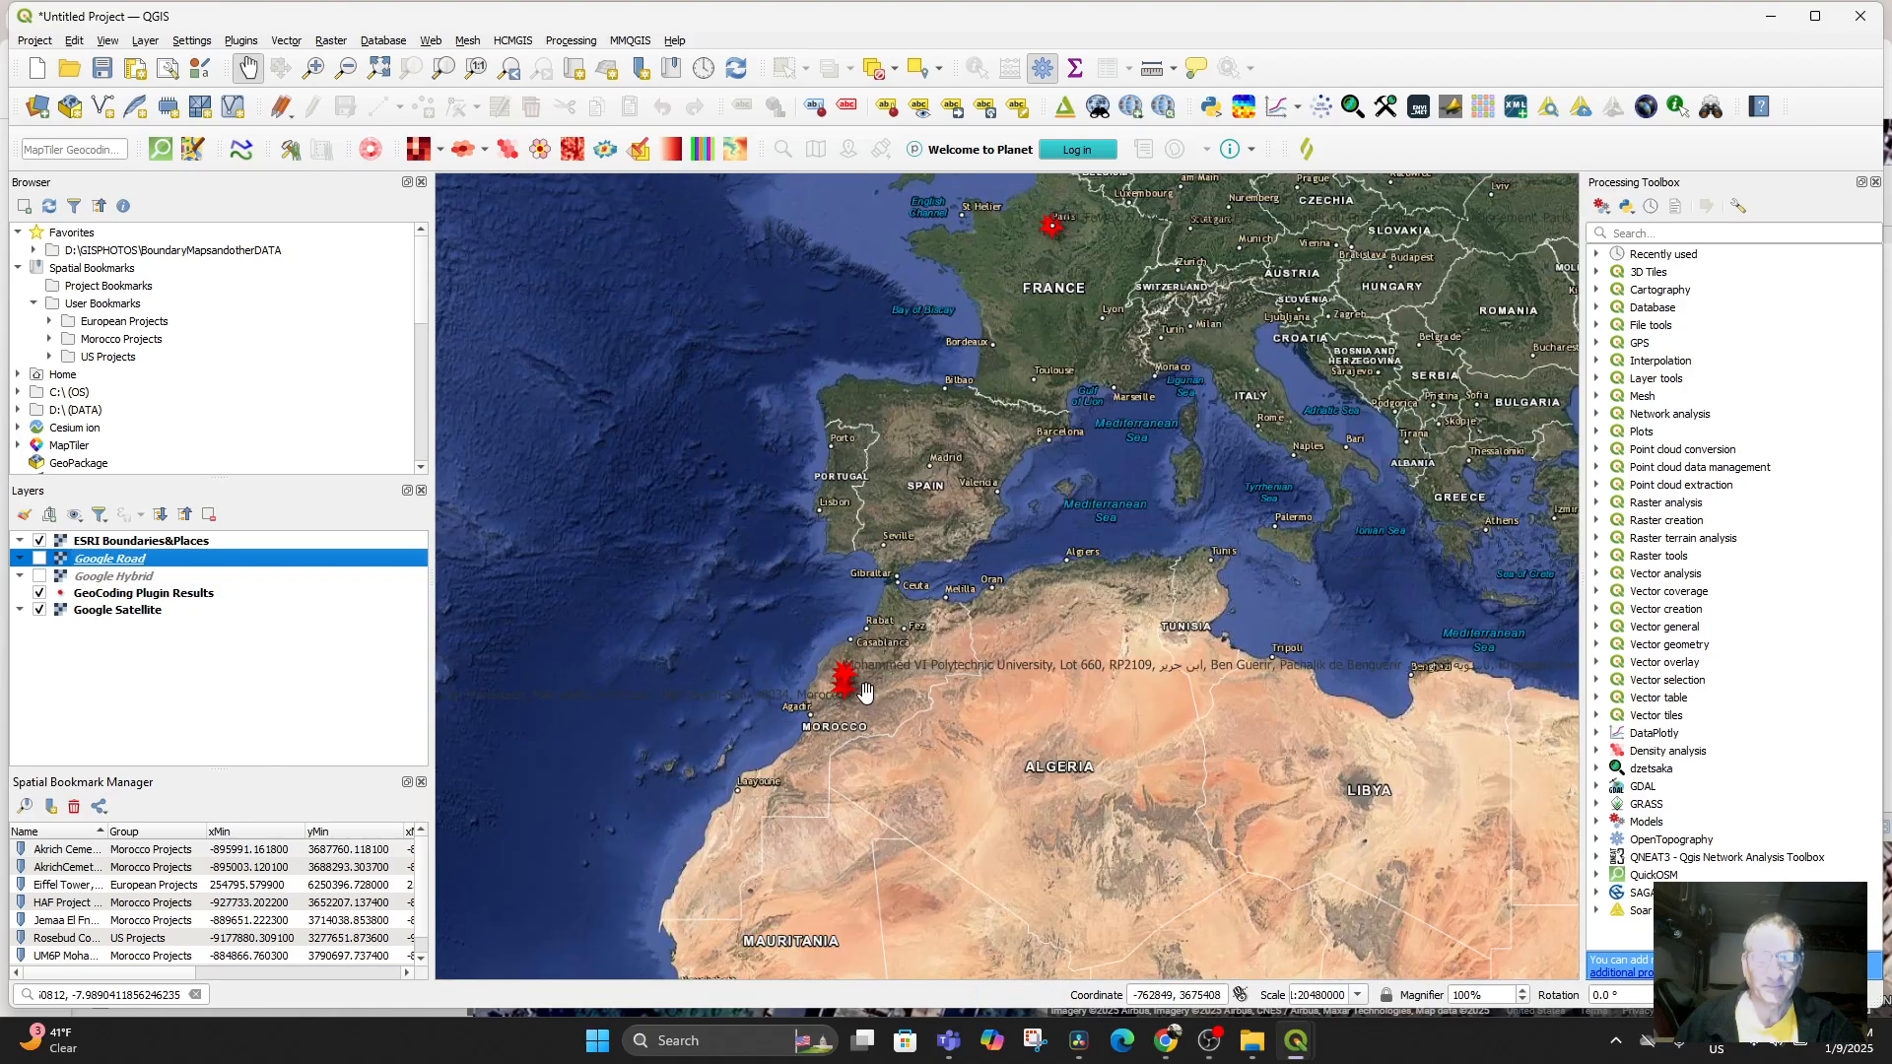
{"action": "left_click_drag", "start_coordinate": [897, 729], "coordinate": [1311, 908]}
{"action": "scroll", "coordinate": [953, 505], "scroll_direction": "up", "scroll_amount": 2}
{"action": "left_click_drag", "start_coordinate": [1199, 705], "coordinate": [1289, 646]}
{"action": "scroll", "coordinate": [1218, 719], "scroll_direction": "down", "scroll_amount": 3}
{"action": "scroll", "coordinate": [1188, 667], "scroll_direction": "down", "scroll_amount": 2}
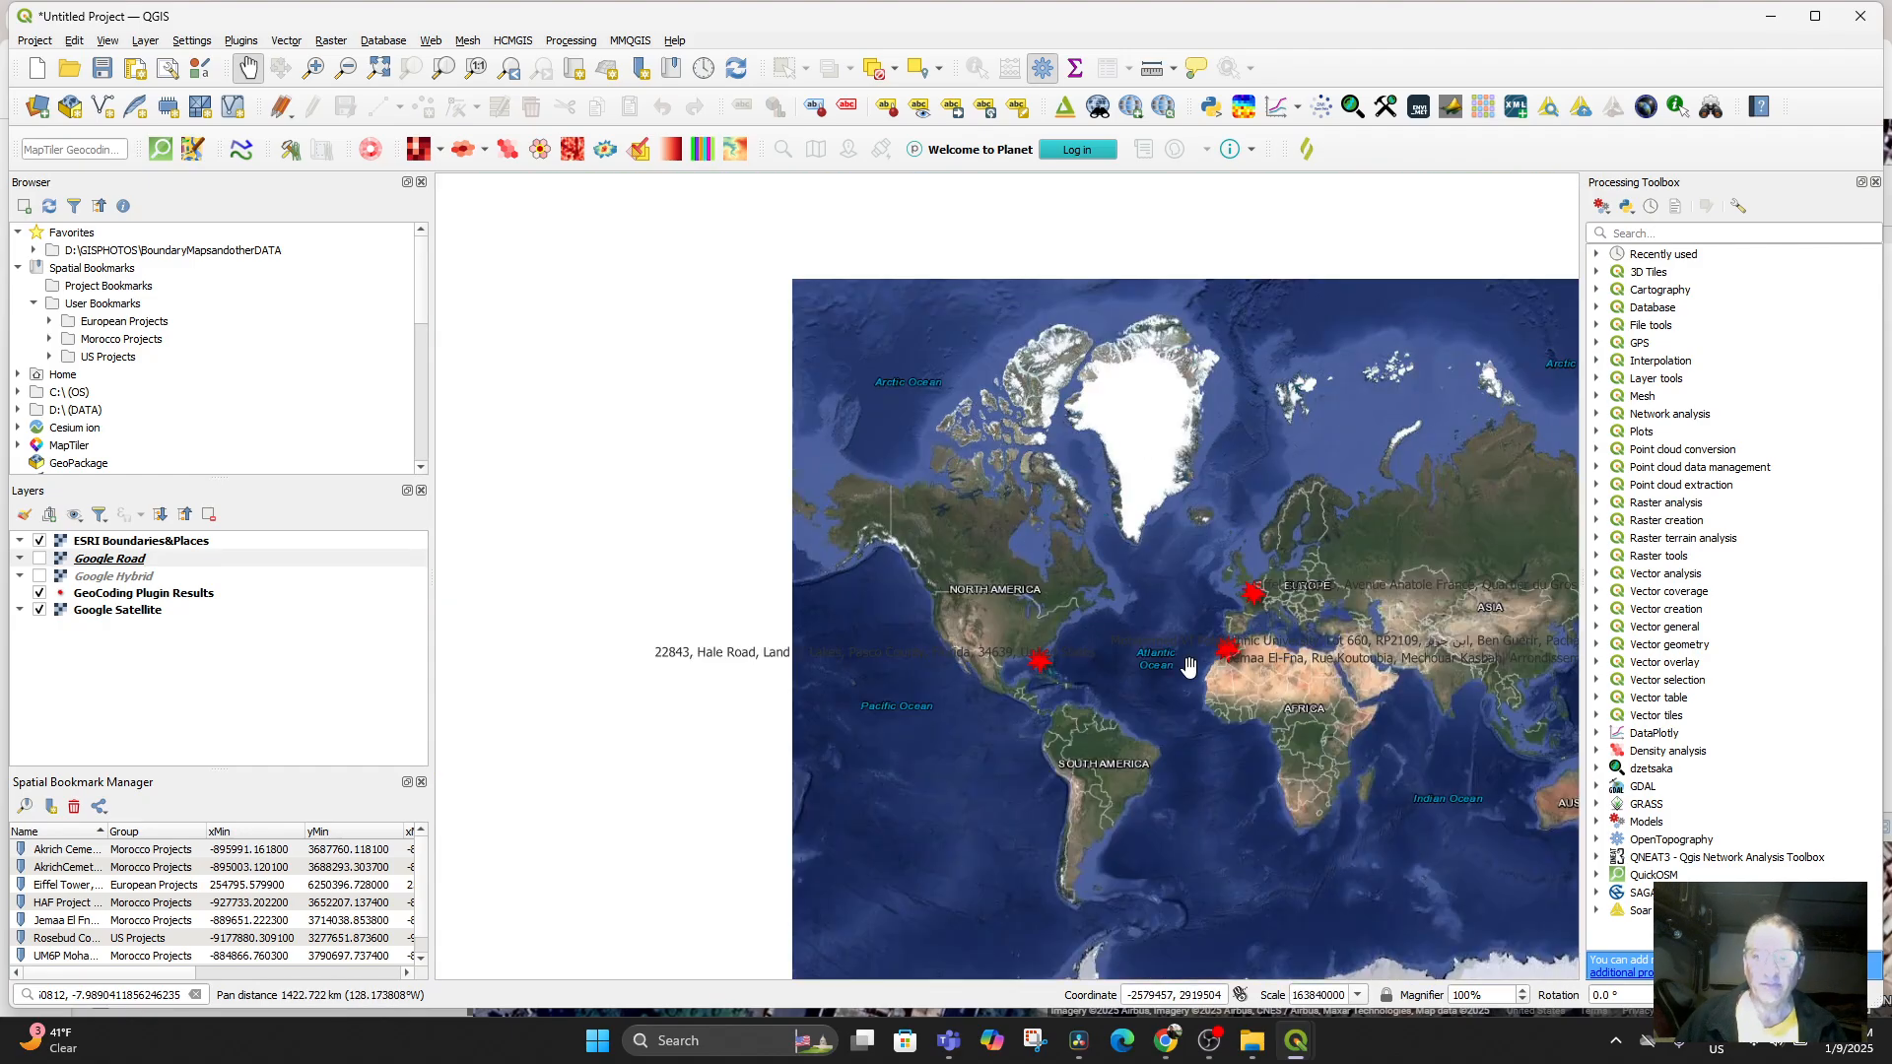
{"action": "scroll", "coordinate": [1188, 667], "scroll_direction": "up", "scroll_amount": 2}
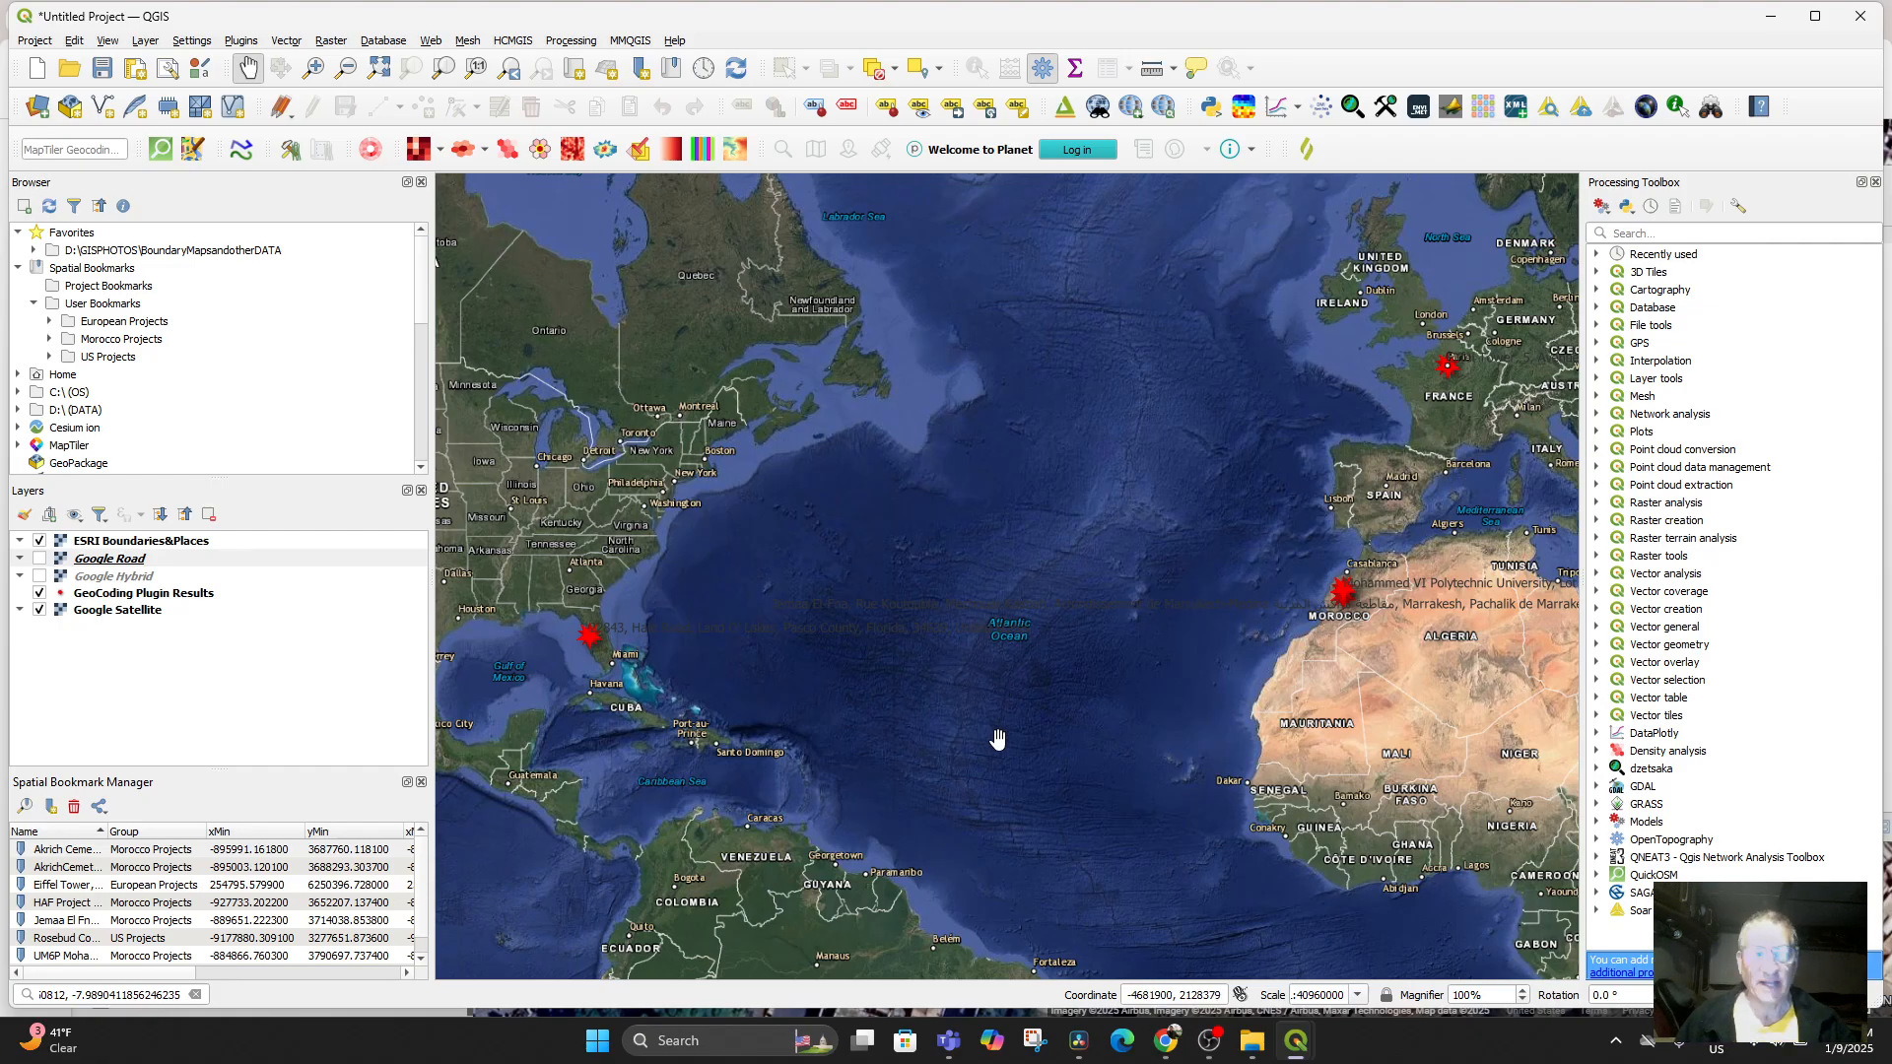
{"action": "scroll", "coordinate": [1025, 709], "scroll_direction": "up", "scroll_amount": 1}
{"action": "scroll", "coordinate": [1064, 689], "scroll_direction": "down", "scroll_amount": 2}
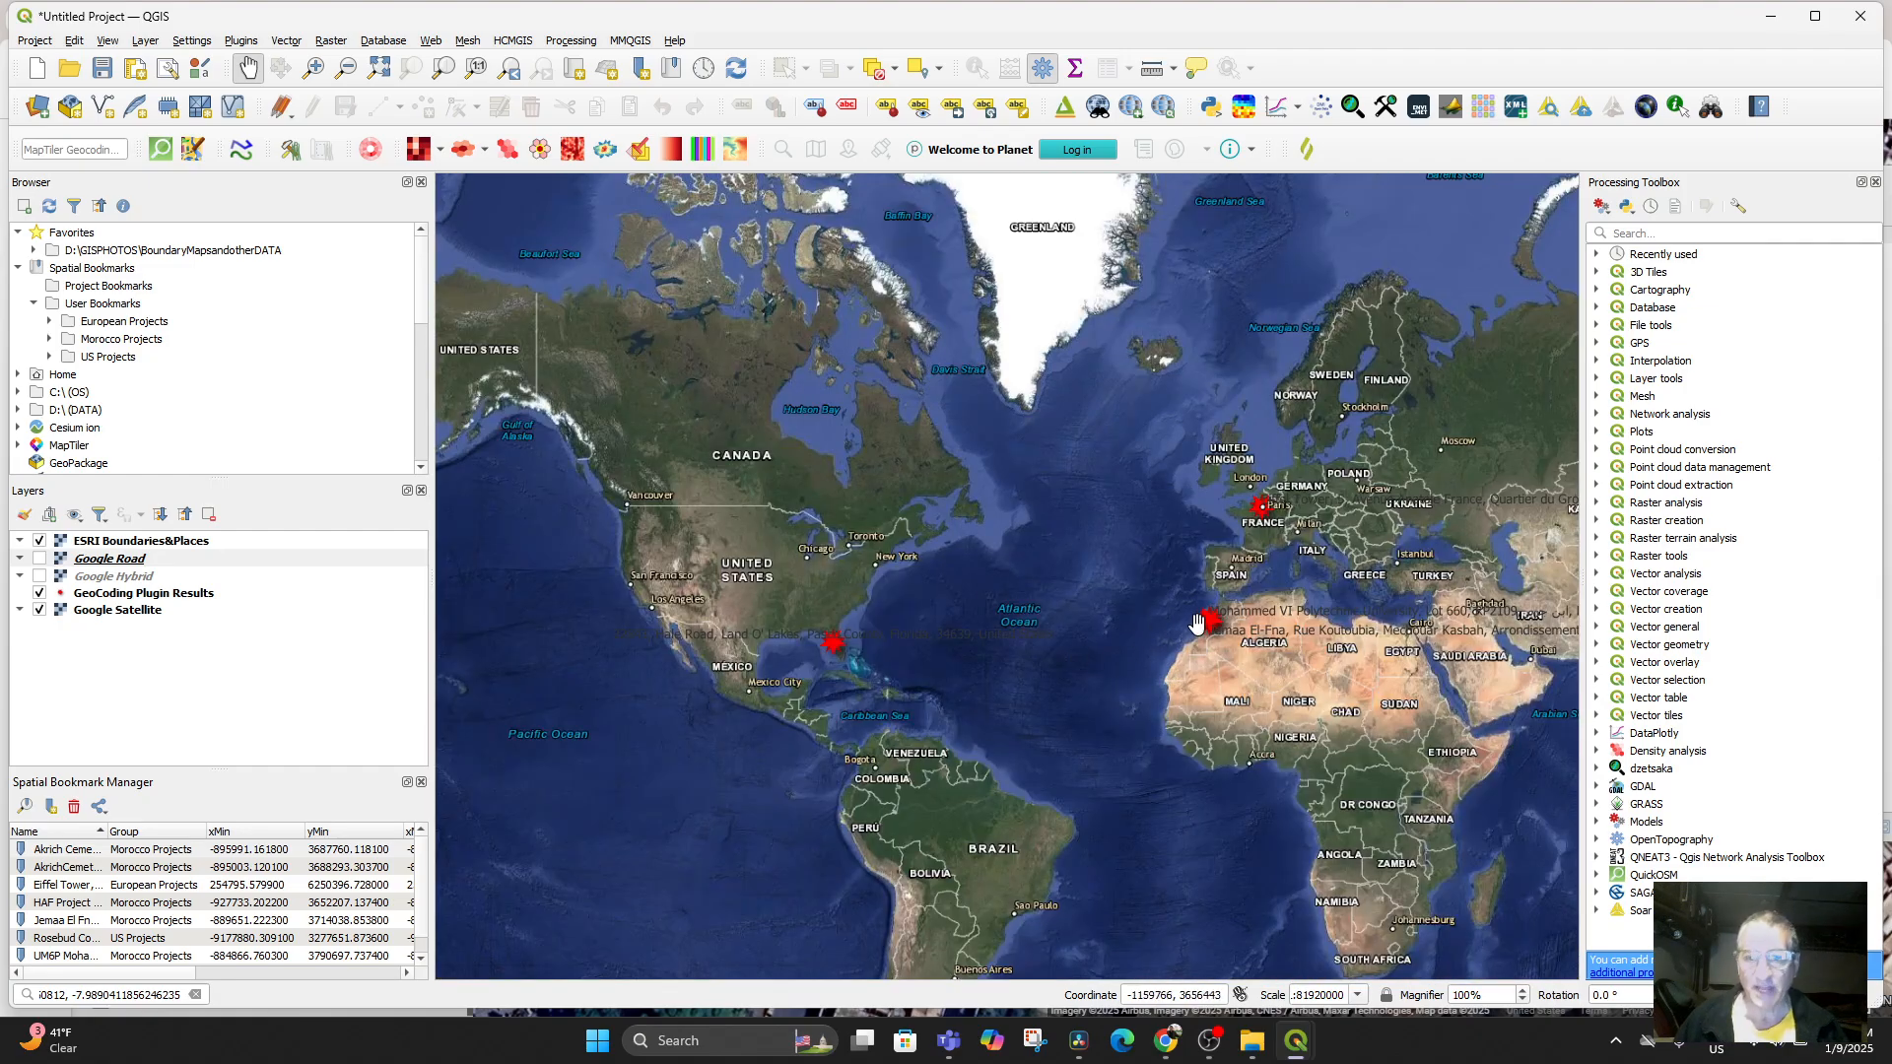